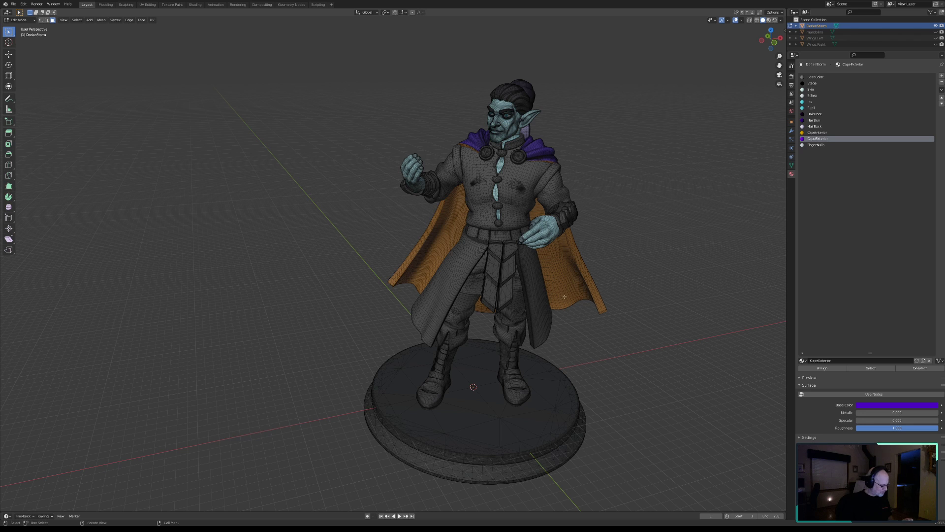
# Unhide the mandolin object and switch the figure from Edit Mode to Object Mode.
pyautogui.moveTo(579, 294); pyautogui.dragTo(532, 309, button='middle')
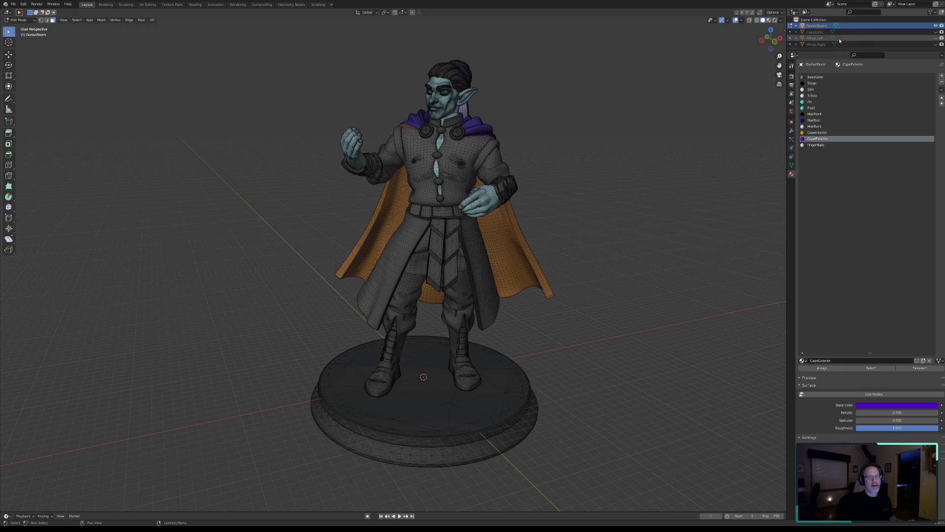
pyautogui.click(936, 32)
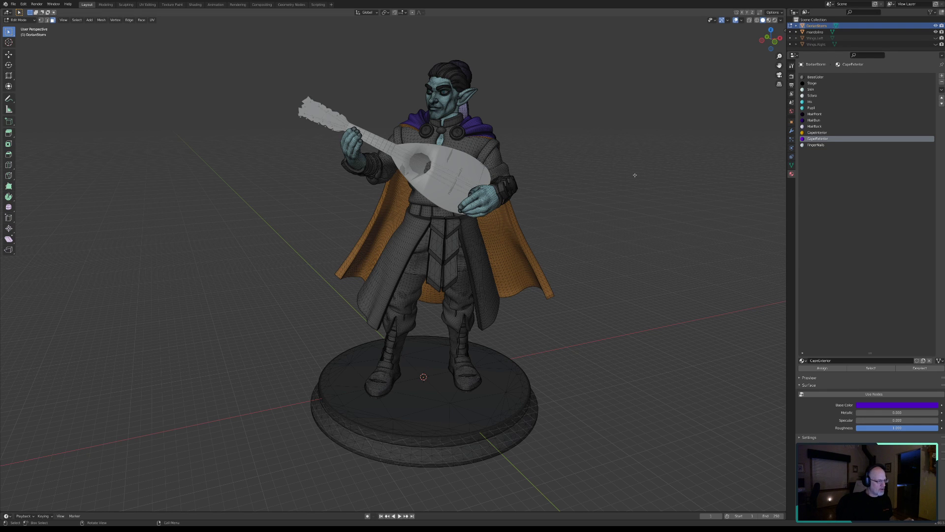
pyautogui.moveTo(588, 185); pyautogui.dragTo(561, 197, button='middle')
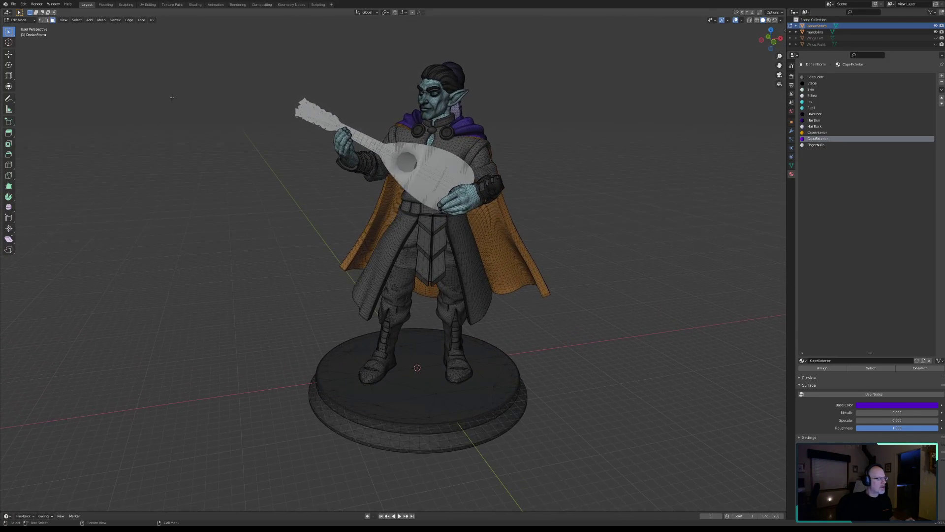
pyautogui.click(20, 20)
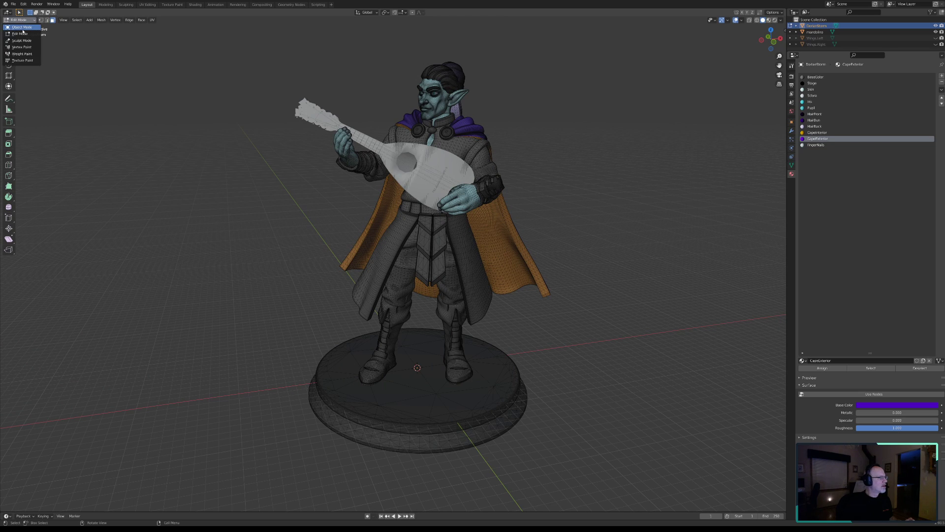
pyautogui.click(22, 28)
pyautogui.click(246, 212)
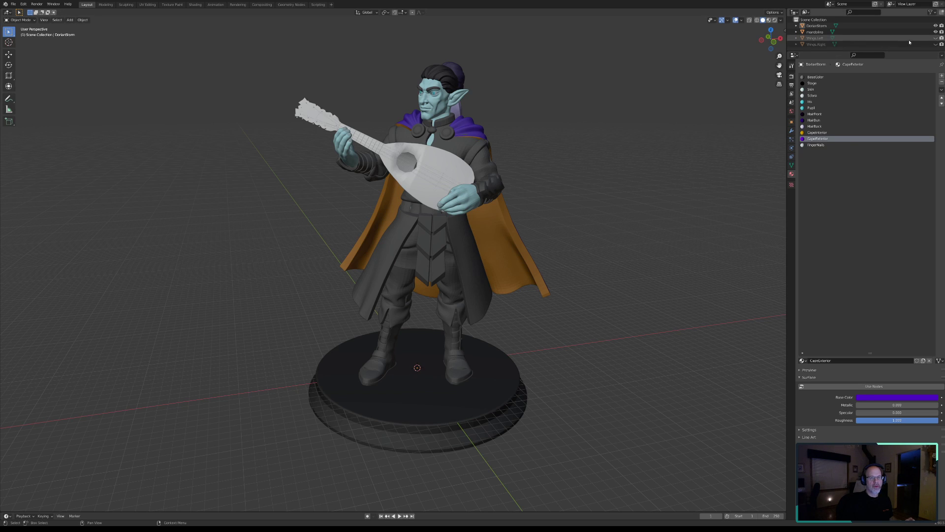
# Unhide both boot wing objects and inspect the complete figure from the front and the back.
pyautogui.click(935, 38)
pyautogui.click(935, 43)
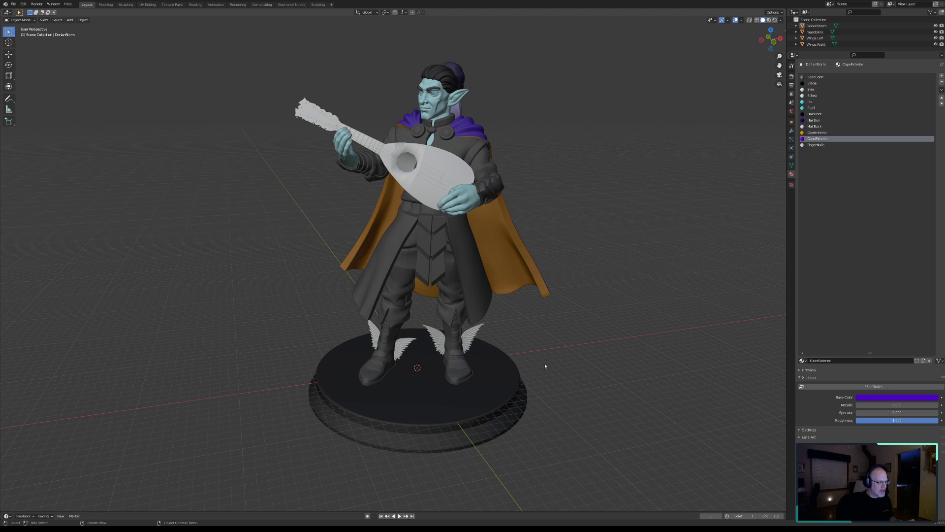
pyautogui.moveTo(410, 381); pyautogui.dragTo(371, 377, button='middle')
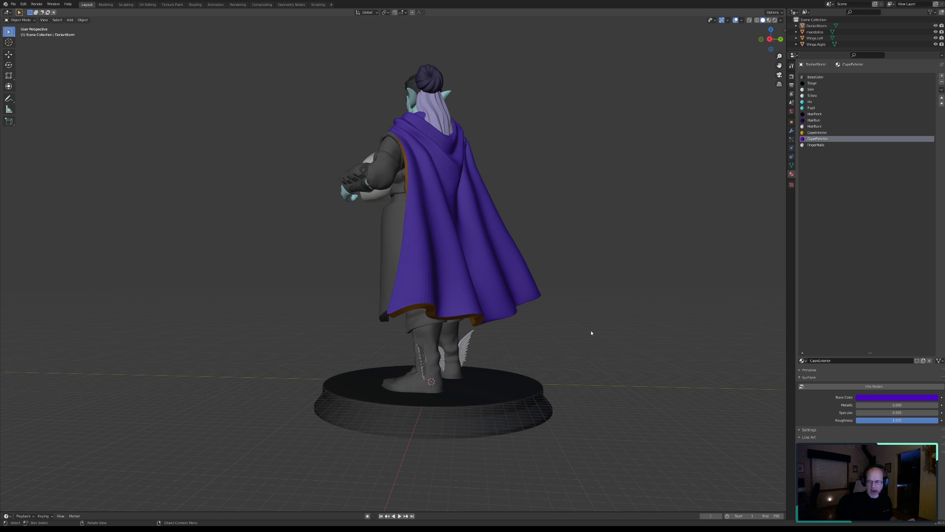
pyautogui.moveTo(610, 331); pyautogui.dragTo(449, 304, button='middle')
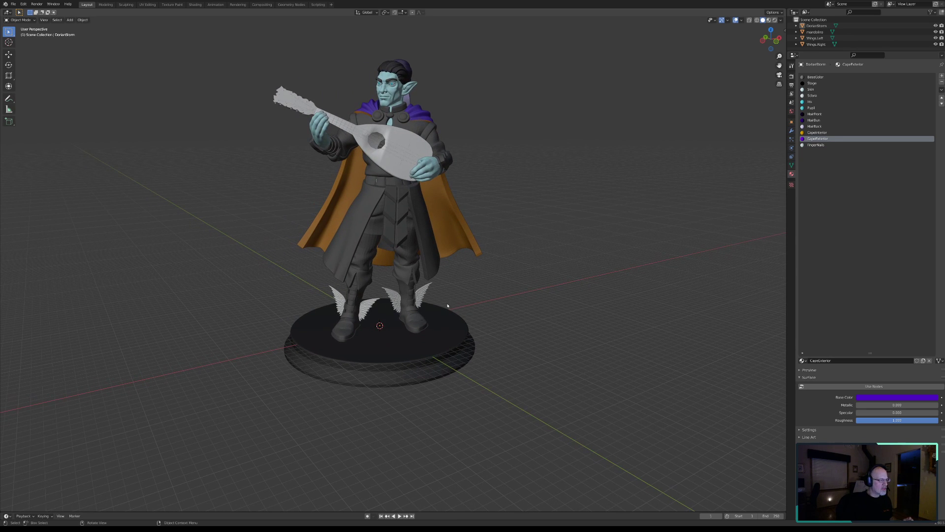
pyautogui.keyDown('shift'); pyautogui.moveTo(460, 251); pyautogui.dragTo(502, 293, button='middle'); pyautogui.keyUp('shift')
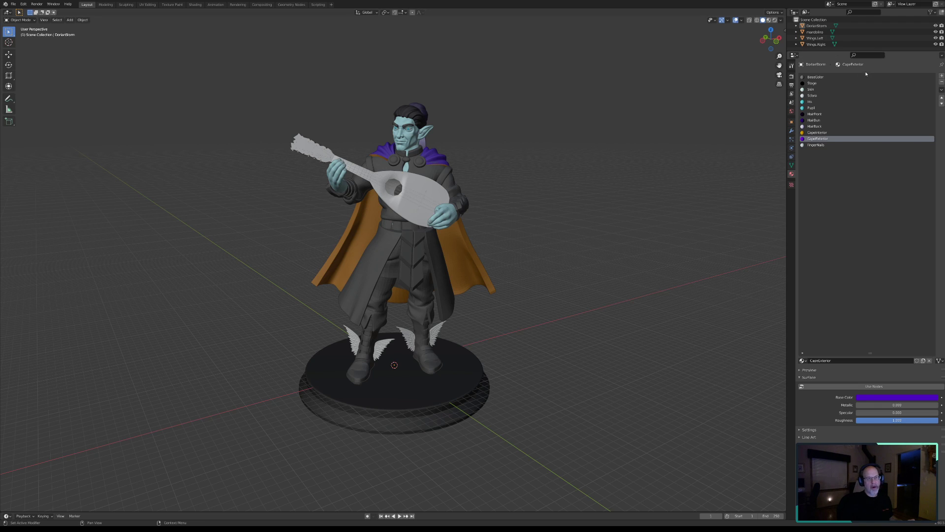
# Hide the mandolin and both wing objects so only the main figure shows.
pyautogui.click(935, 32)
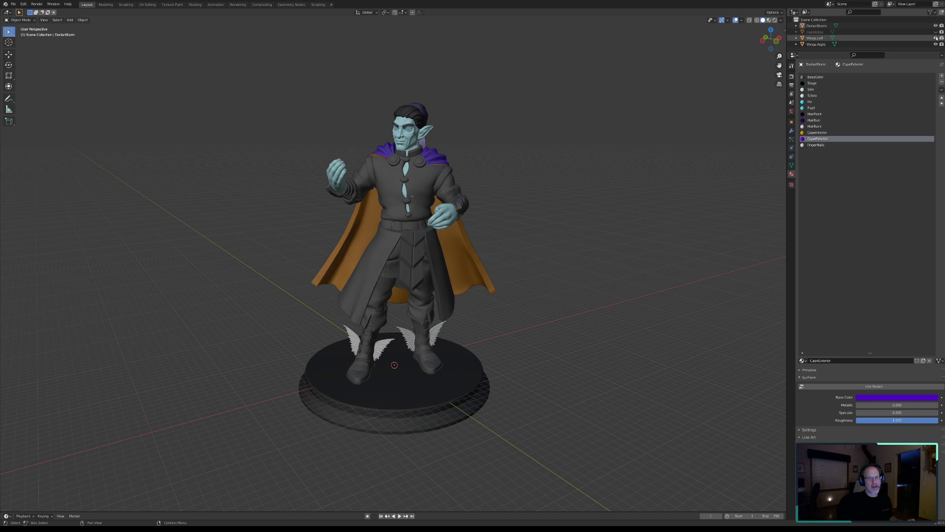
pyautogui.click(935, 38)
pyautogui.click(936, 45)
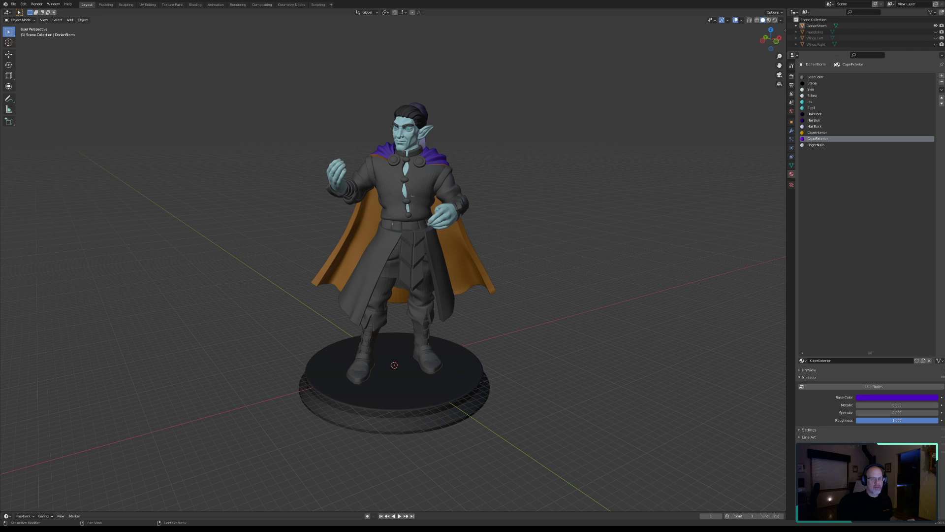
# Briefly show the mandolin and the left wing object, and hide both again.
pyautogui.click(936, 32)
pyautogui.click(936, 37)
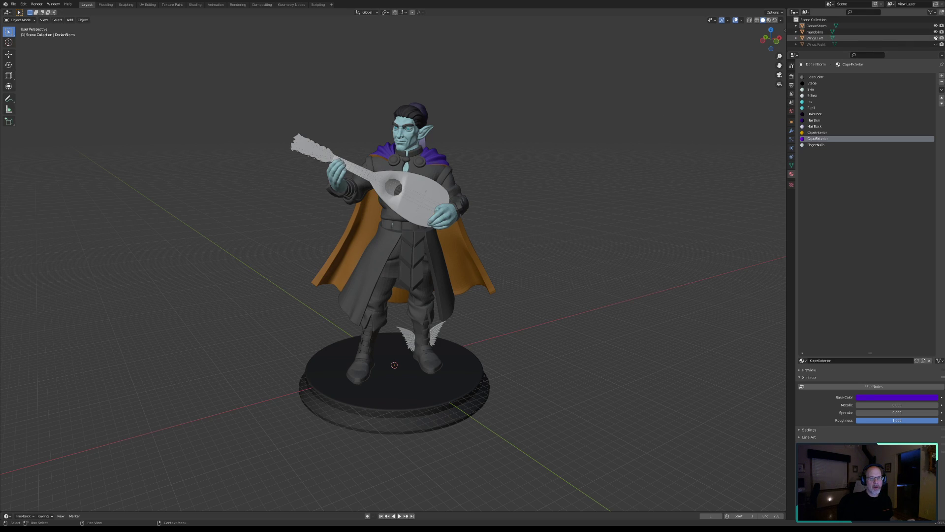
pyautogui.click(936, 38)
pyautogui.click(936, 32)
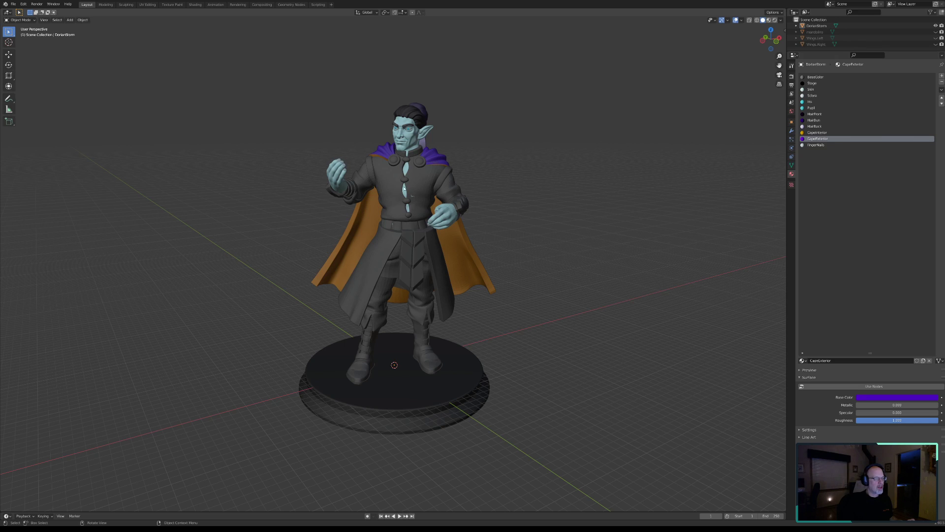
# Show the mandolin to view its fit in the hands from above and from the front, and hide it again.
pyautogui.click(936, 32)
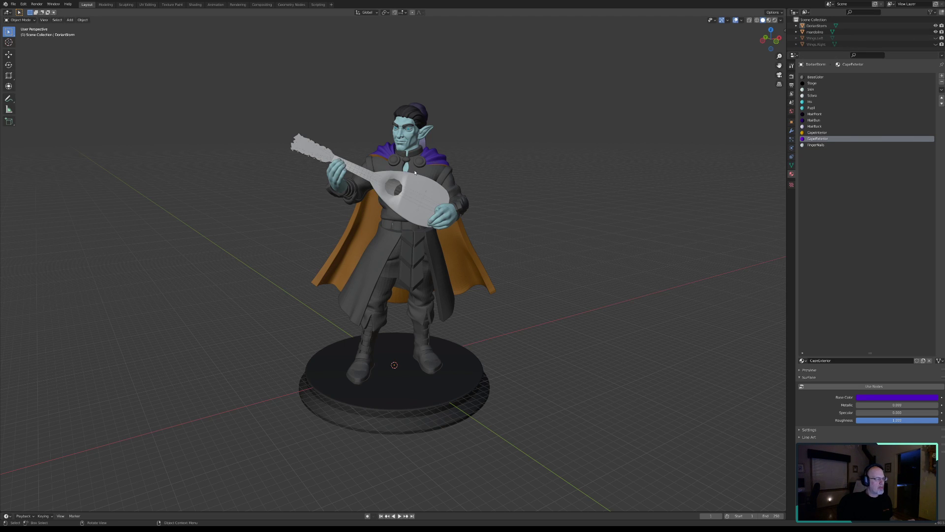
pyautogui.moveTo(616, 270); pyautogui.dragTo(469, 226, button='middle')
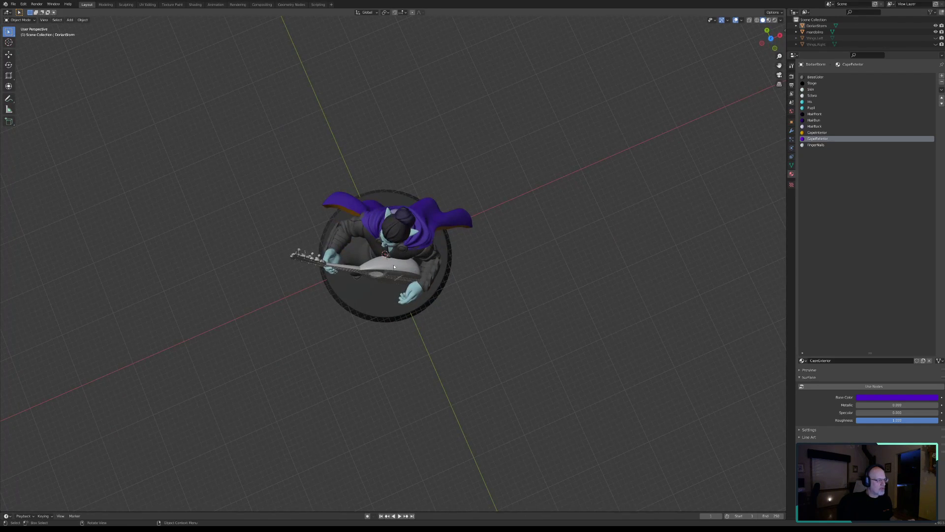
pyautogui.moveTo(408, 313); pyautogui.dragTo(399, 263, button='middle')
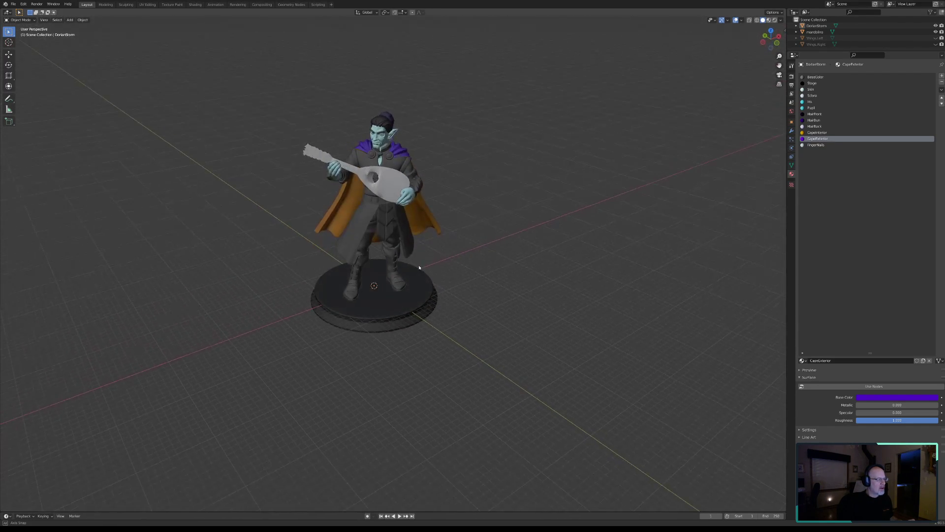
pyautogui.scroll(-3, 398, 263)
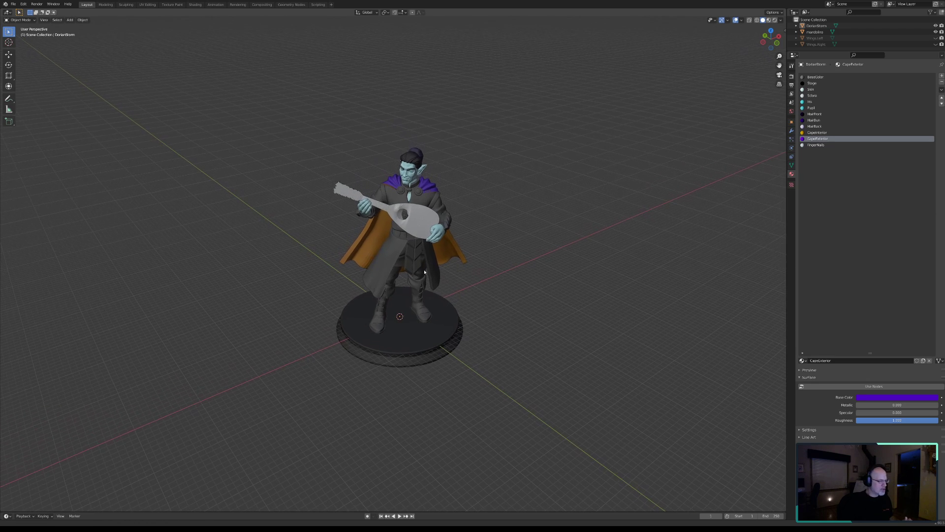
pyautogui.scroll(5, 422, 267)
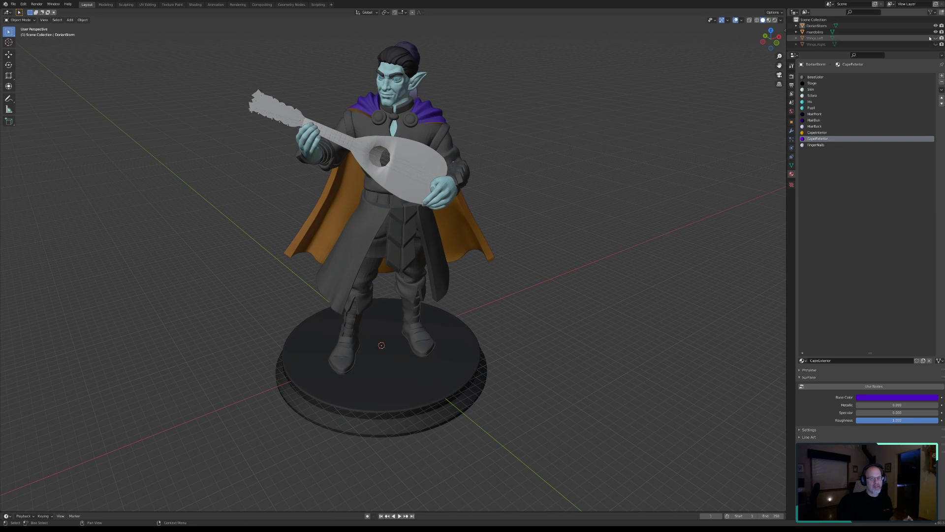
pyautogui.press('h')
pyautogui.scroll(3, 358, 236)
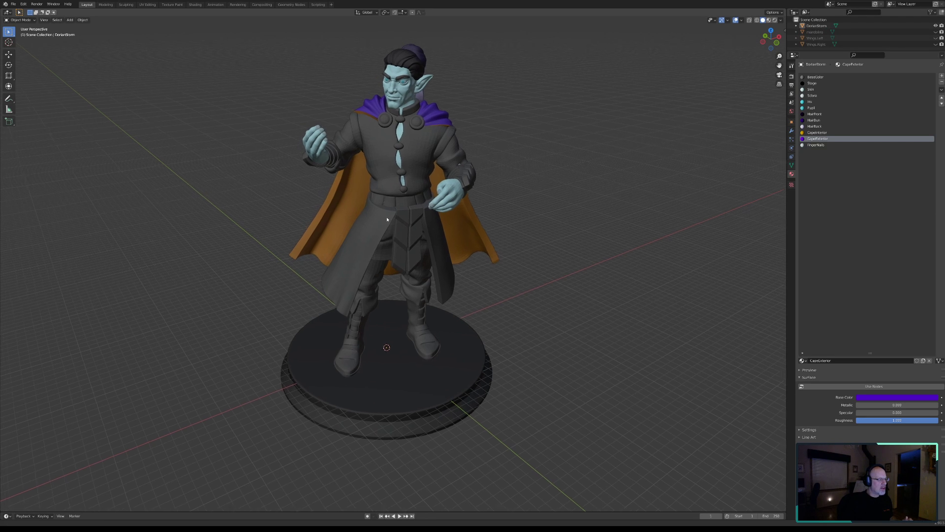
# Examine the skin patch poking out above the bracer on the figure's left forearm.
pyautogui.keyDown('shift'); pyautogui.moveTo(431, 215); pyautogui.dragTo(455, 294, button='middle'); pyautogui.keyUp('shift')
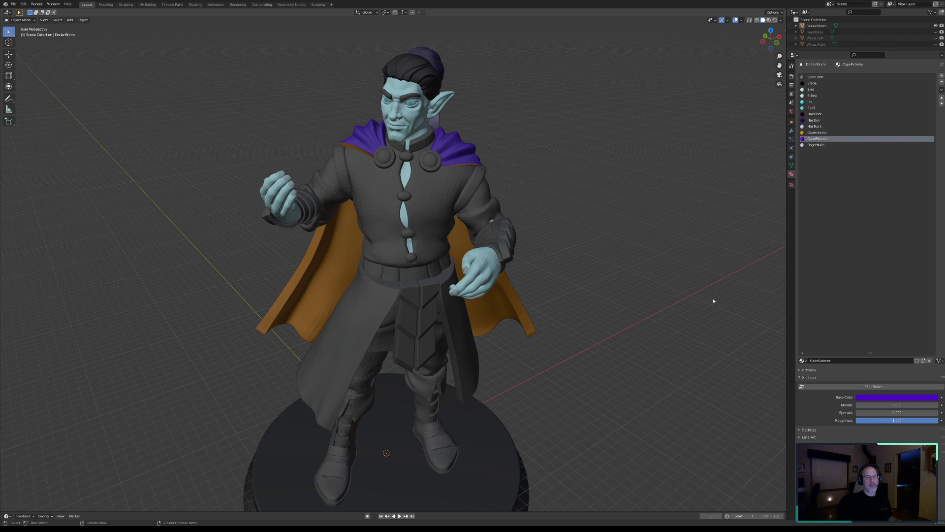
pyautogui.scroll(-2, 576, 305)
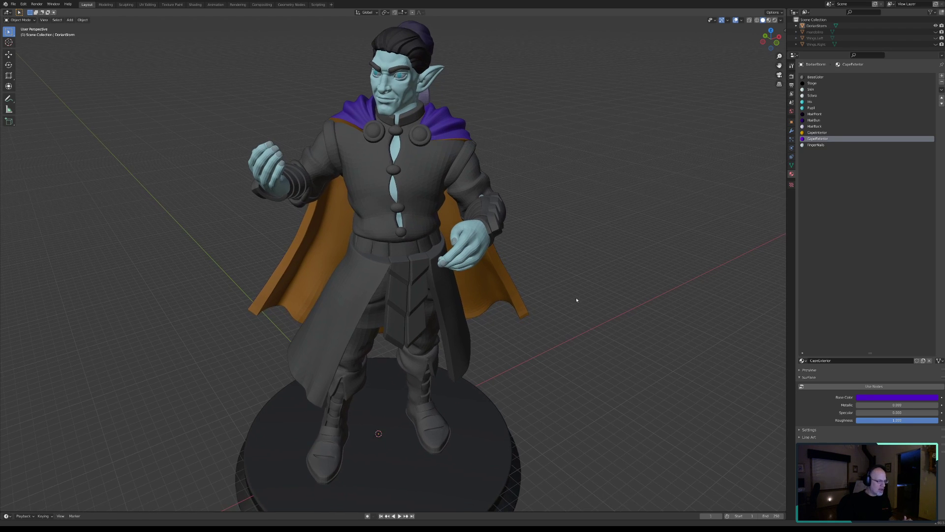
pyautogui.scroll(2, 541, 318)
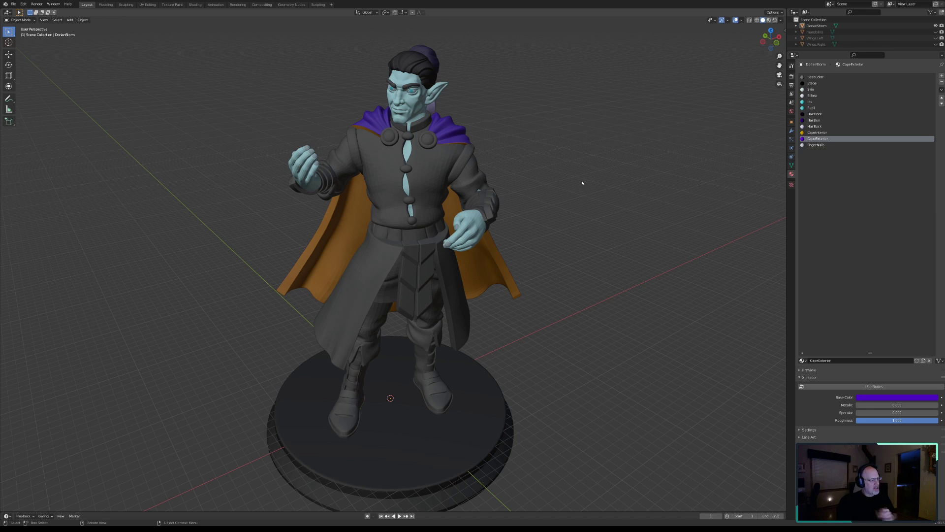
pyautogui.moveTo(508, 194); pyautogui.dragTo(542, 148, button='middle')
pyautogui.scroll(5, 573, 114)
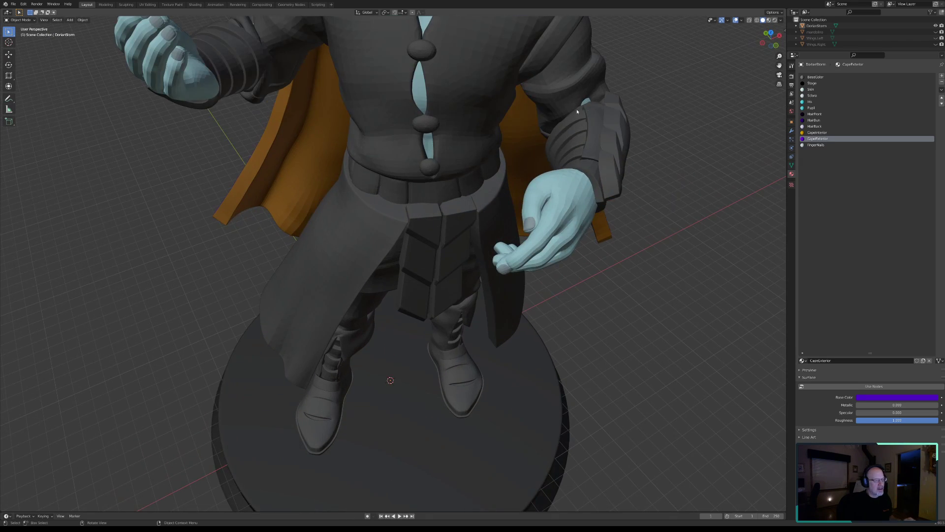
pyautogui.keyDown('shift'); pyautogui.moveTo(581, 117); pyautogui.dragTo(453, 223, button='middle'); pyautogui.keyUp('shift')
pyautogui.scroll(3, 437, 250)
pyautogui.scroll(1, 432, 255)
pyautogui.scroll(3, 433, 255)
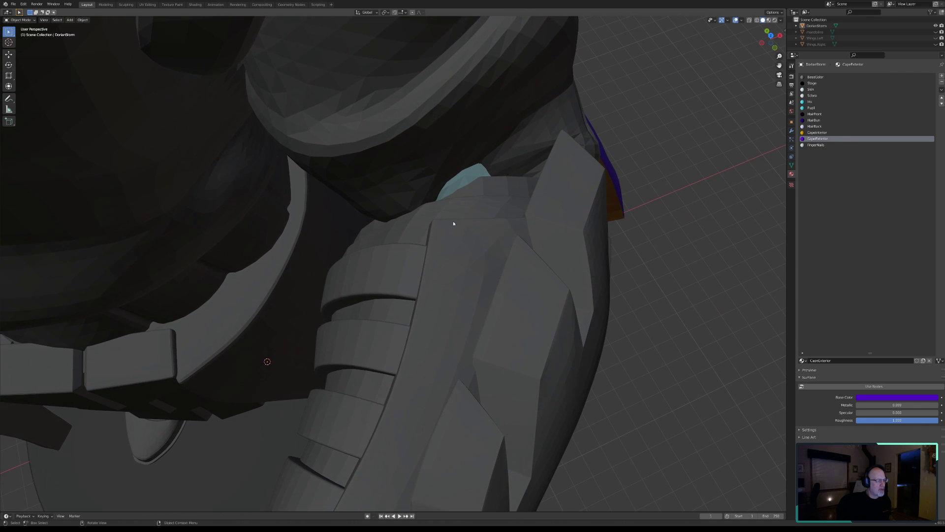
# Switch the figure to Edit Mode with its upper body and arm in view.
pyautogui.click(19, 20)
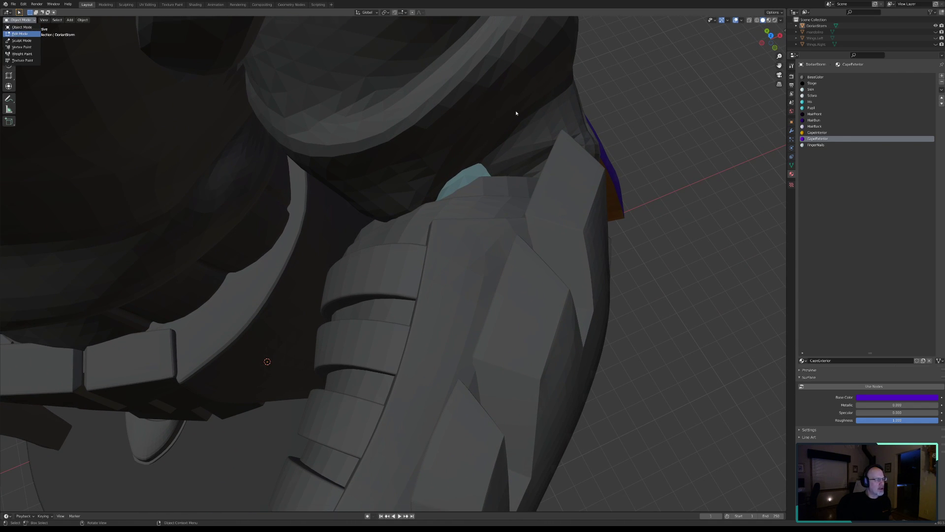
pyautogui.moveTo(458, 196); pyautogui.dragTo(377, 94, button='middle')
pyautogui.scroll(-8, 376, 94)
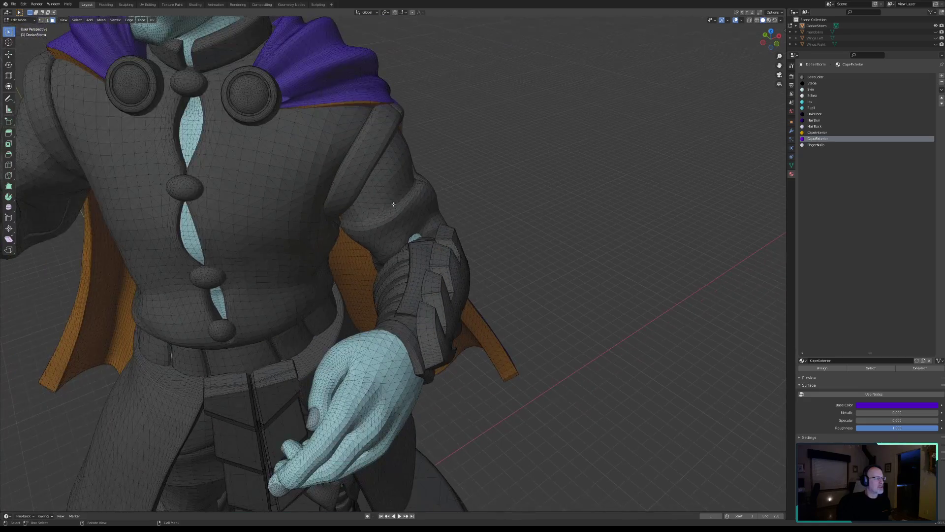
# Examine the thin cape border between the orange lining and purple exterior, from the hem up to the shoulder clasp.
pyautogui.scroll(-4, 268, 217)
pyautogui.keyDown('shift'); pyautogui.moveTo(268, 217); pyautogui.dragTo(318, 172, button='middle'); pyautogui.keyUp('shift')
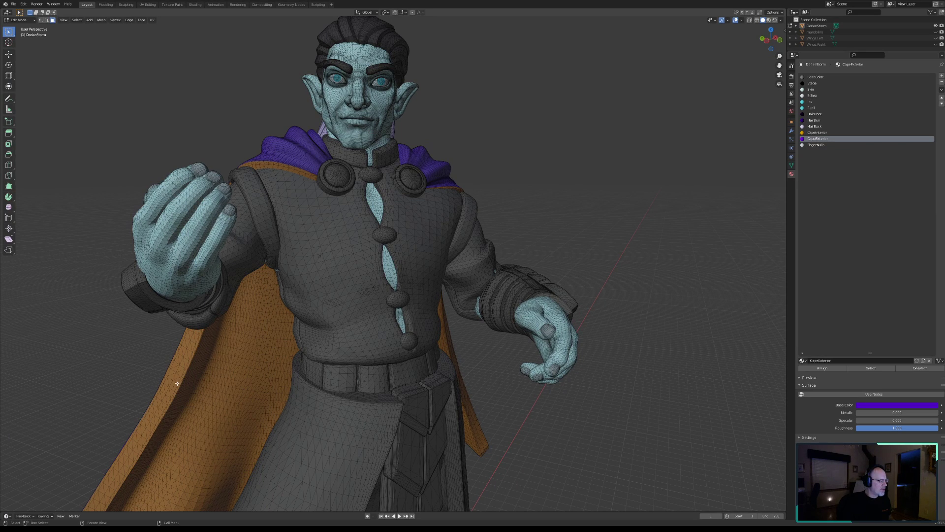
pyautogui.keyDown('shift'); pyautogui.moveTo(200, 388); pyautogui.dragTo(420, 265, button='middle'); pyautogui.keyUp('shift')
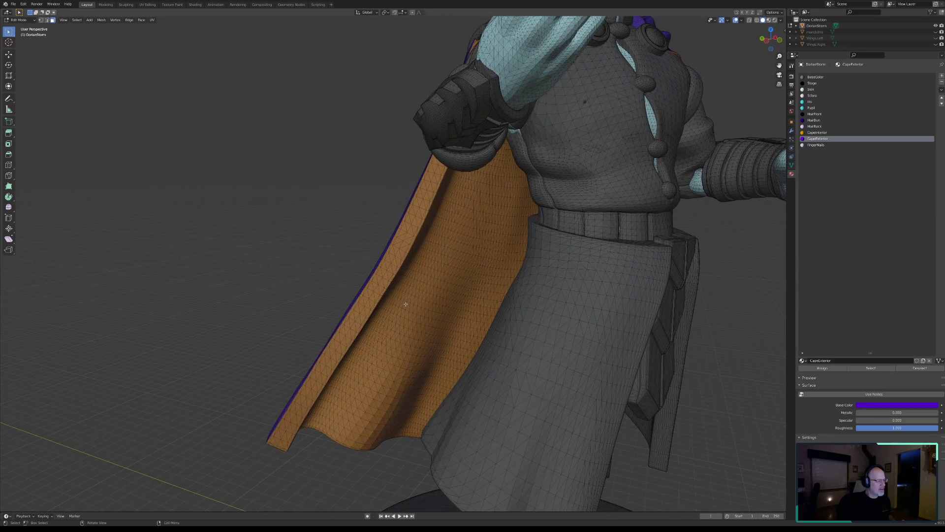
pyautogui.scroll(3, 406, 304)
pyautogui.moveTo(405, 302); pyautogui.dragTo(457, 299, button='middle')
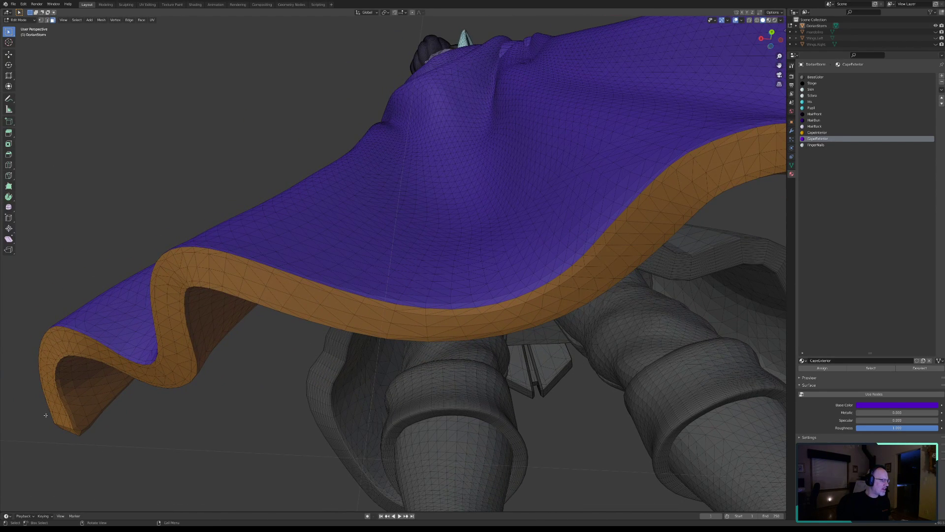
pyautogui.moveTo(765, 162); pyautogui.dragTo(405, 329, button='middle')
pyautogui.scroll(2, 507, 346)
pyautogui.scroll(3, 474, 326)
pyautogui.keyDown('shift'); pyautogui.moveTo(492, 328); pyautogui.dragTo(393, 263, button='middle'); pyautogui.keyUp('shift')
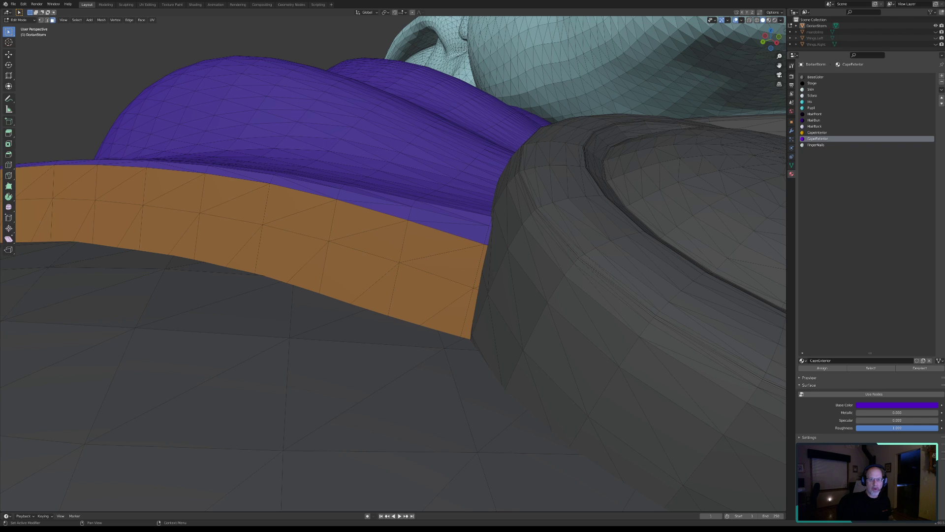
pyautogui.scroll(-3, 392, 264)
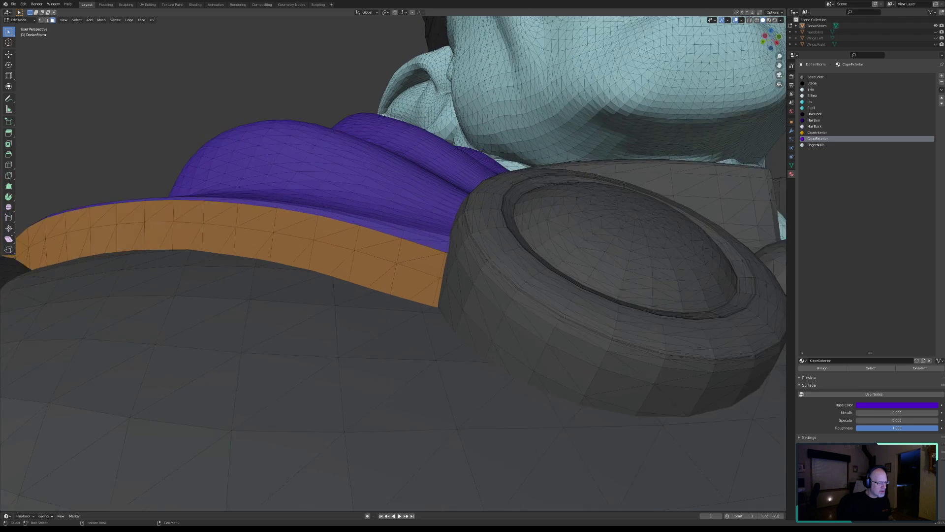
pyautogui.scroll(6, 392, 264)
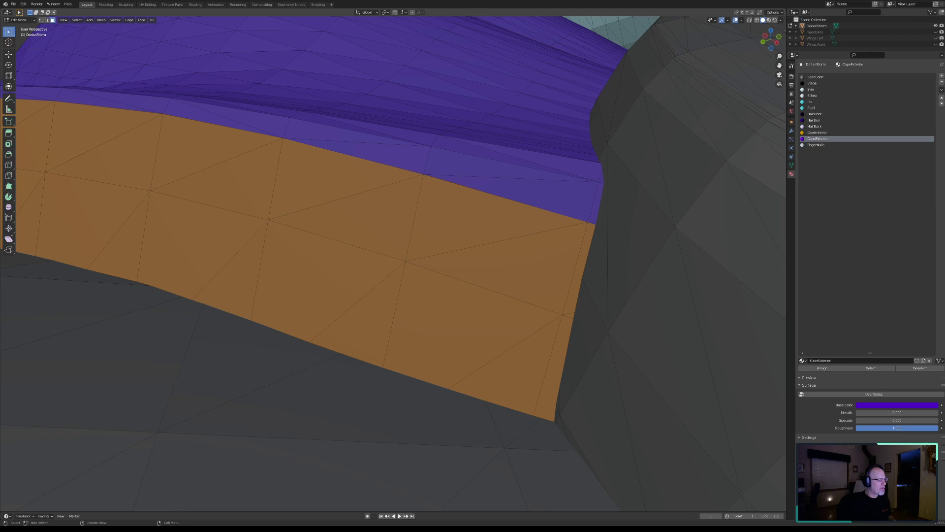
pyautogui.scroll(1, 393, 264)
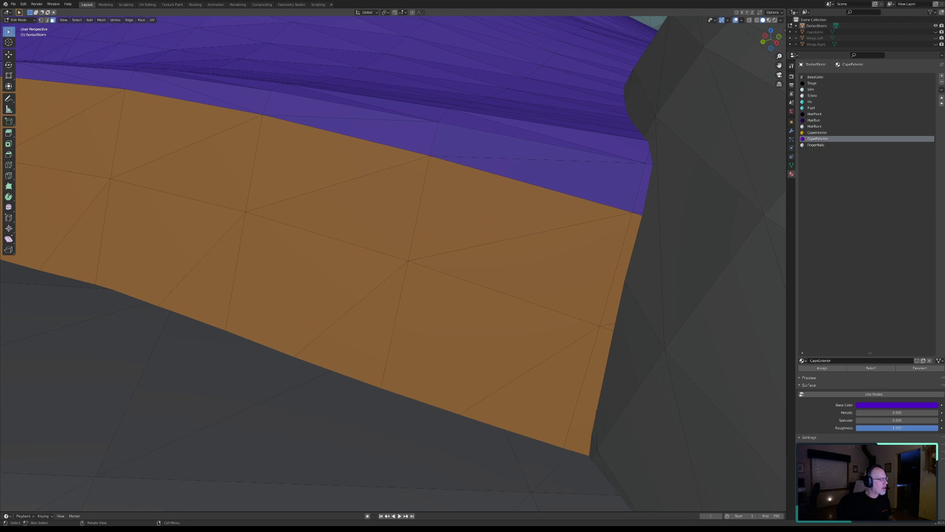
pyautogui.click(24, 21)
pyautogui.click(21, 33)
pyautogui.press('c')
pyautogui.scroll(-6, 527, 302)
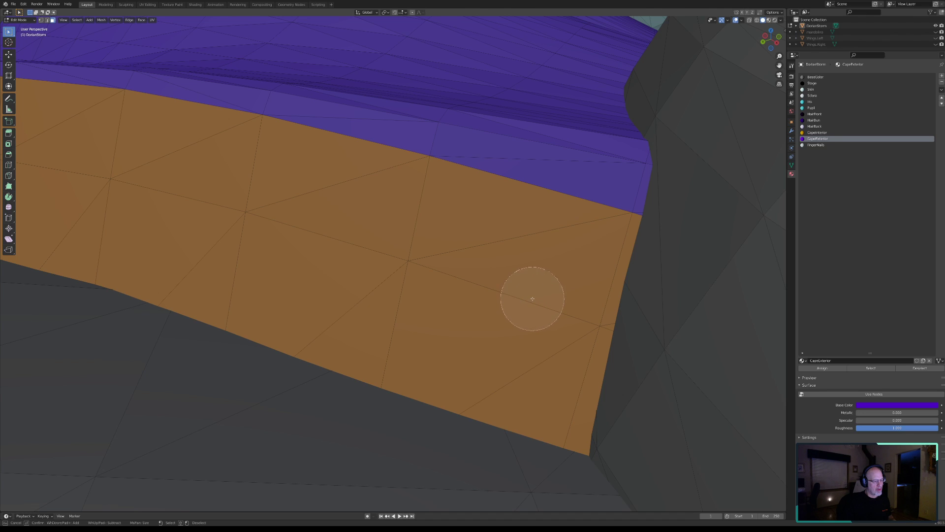
pyautogui.moveTo(568, 316); pyautogui.dragTo(38, 164)
pyautogui.rightClick(65, 182)
pyautogui.scroll(-6, 72, 188)
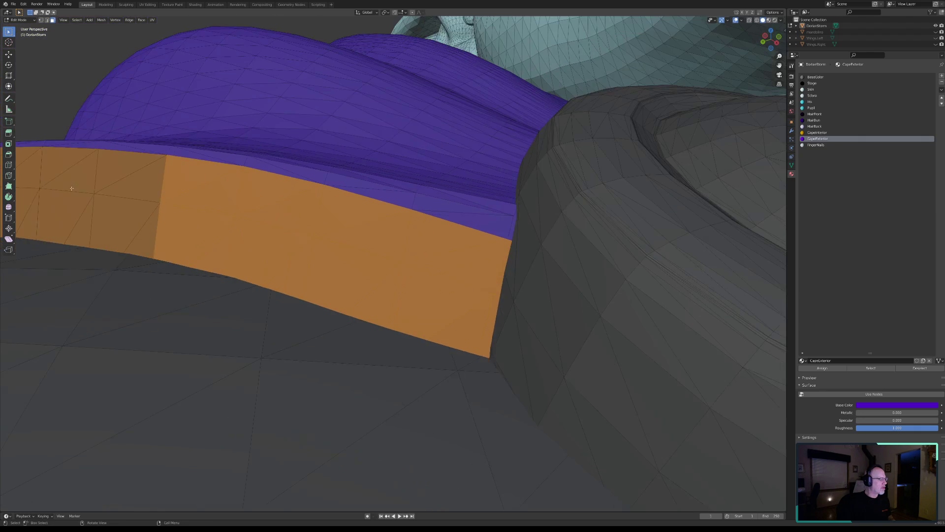
pyautogui.moveTo(74, 194); pyautogui.dragTo(350, 241, button='middle')
pyautogui.press('c')
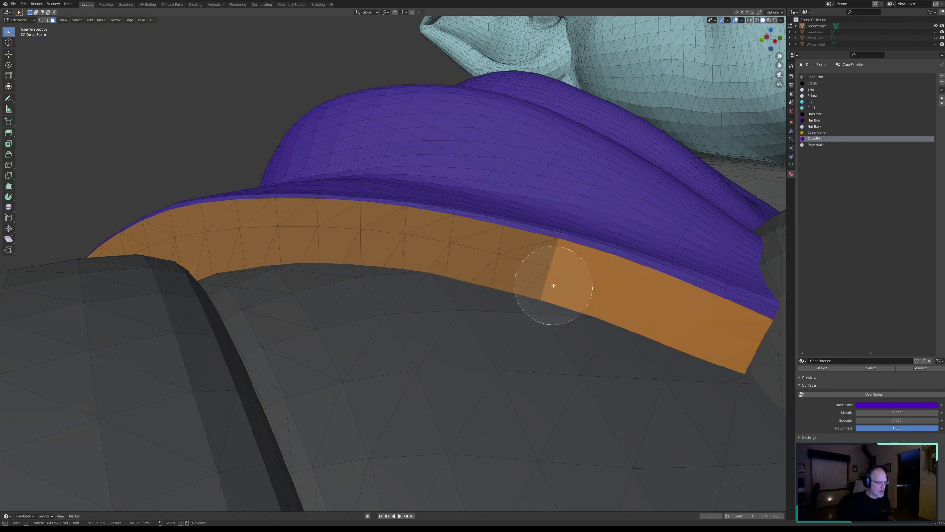
pyautogui.moveTo(561, 287)
pyautogui.mouseDown()
pyautogui.moveTo(560, 270)
pyautogui.moveTo(395, 237)
pyautogui.moveTo(152, 240)
pyautogui.mouseUp()
pyautogui.rightClick(232, 236)
pyautogui.moveTo(222, 236)
pyautogui.keyDown('shift'); pyautogui.mouseDown(button='middle')
pyautogui.moveTo(334, 256)
pyautogui.moveTo(312, 316)
pyautogui.moveTo(381, 317)
pyautogui.moveTo(338, 331)
pyautogui.moveTo(310, 327)
pyautogui.moveTo(321, 331)
pyautogui.mouseUp(button='middle'); pyautogui.keyUp('shift')
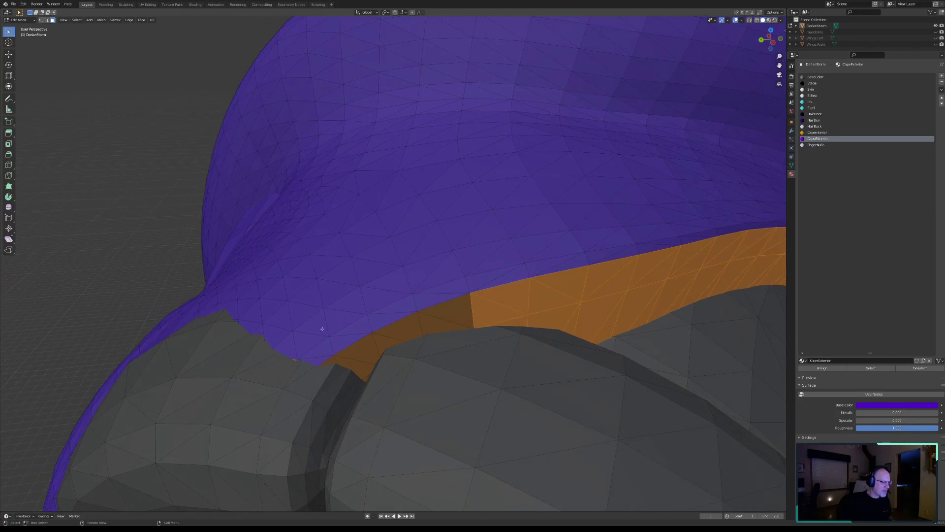
pyautogui.click(77, 20)
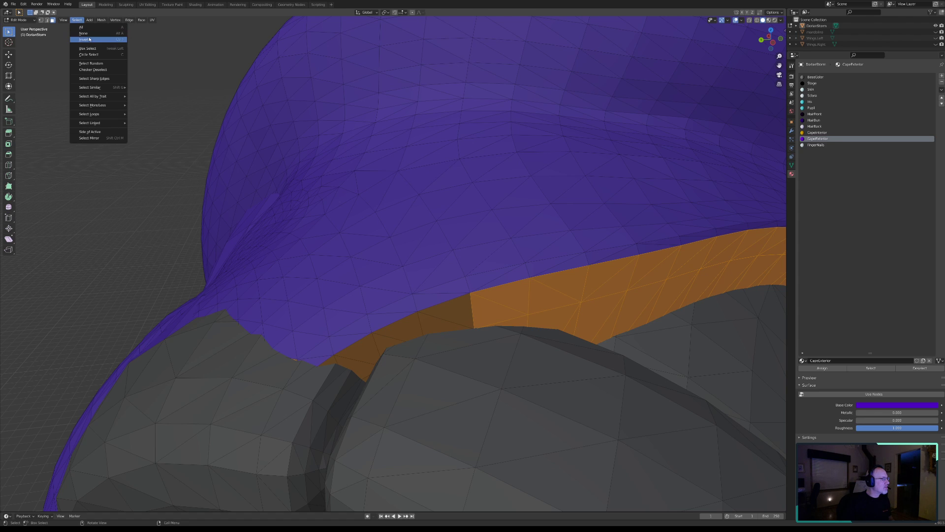
pyautogui.click(84, 33)
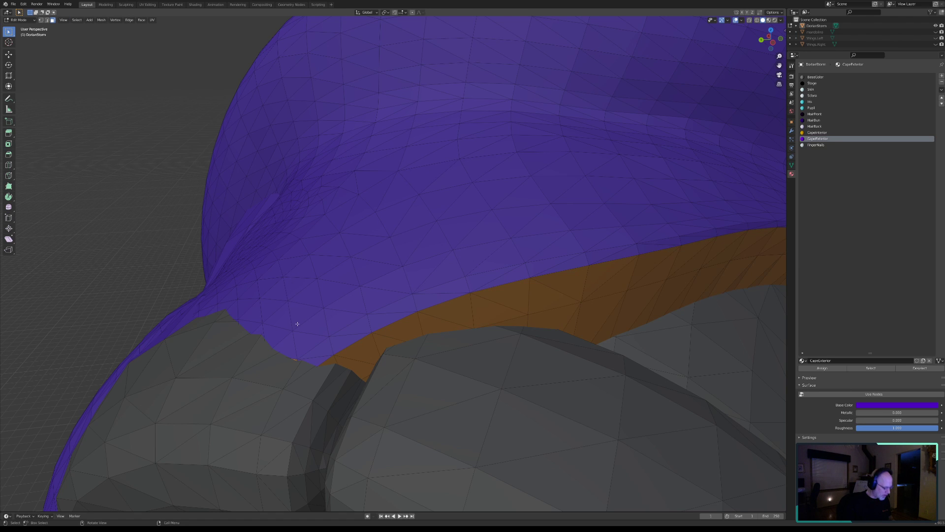
# Assign the CapeExterior material to the stray orange faces where the cape meets the shoulder armor, and deselect them.
pyautogui.moveTo(297, 327)
pyautogui.mouseDown(button='middle')
pyautogui.moveTo(312, 381)
pyautogui.moveTo(281, 379)
pyautogui.moveTo(468, 227)
pyautogui.mouseUp(button='middle')
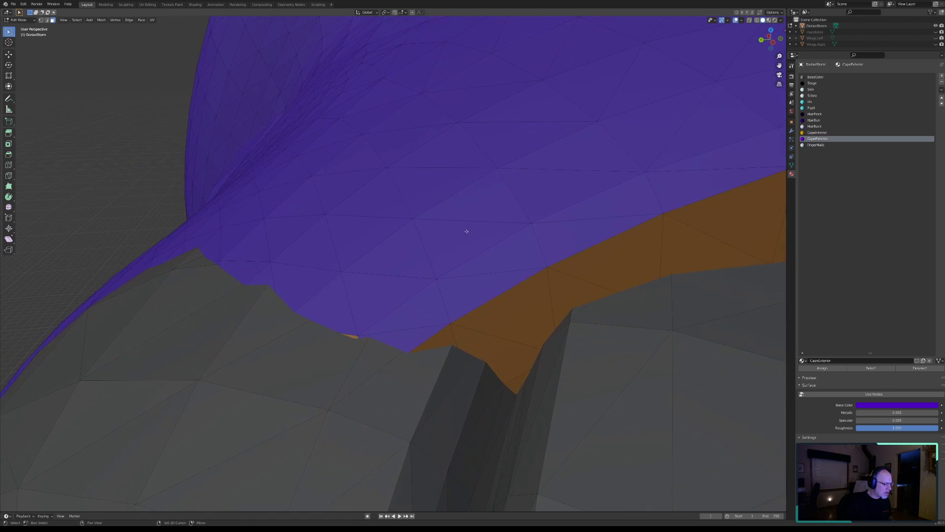
pyautogui.press('c')
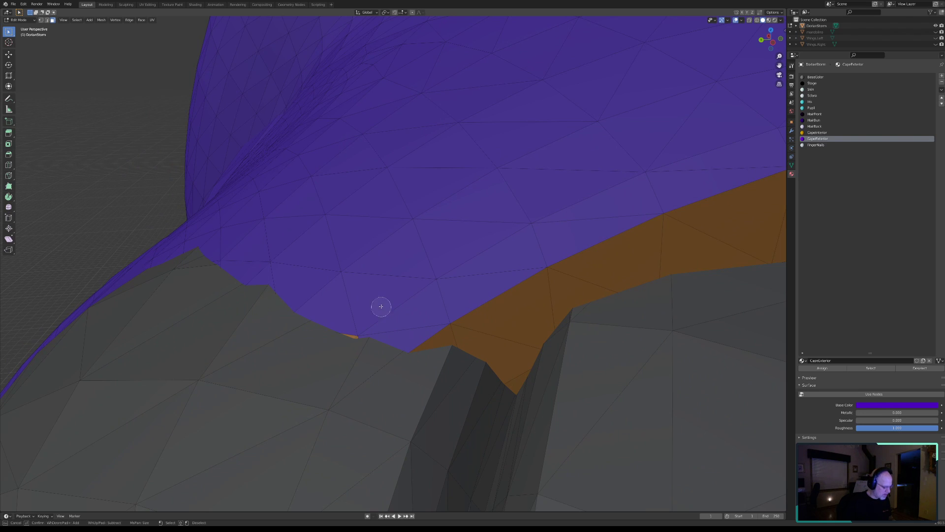
pyautogui.click(355, 326)
pyautogui.press('Escape')
pyautogui.click(827, 368)
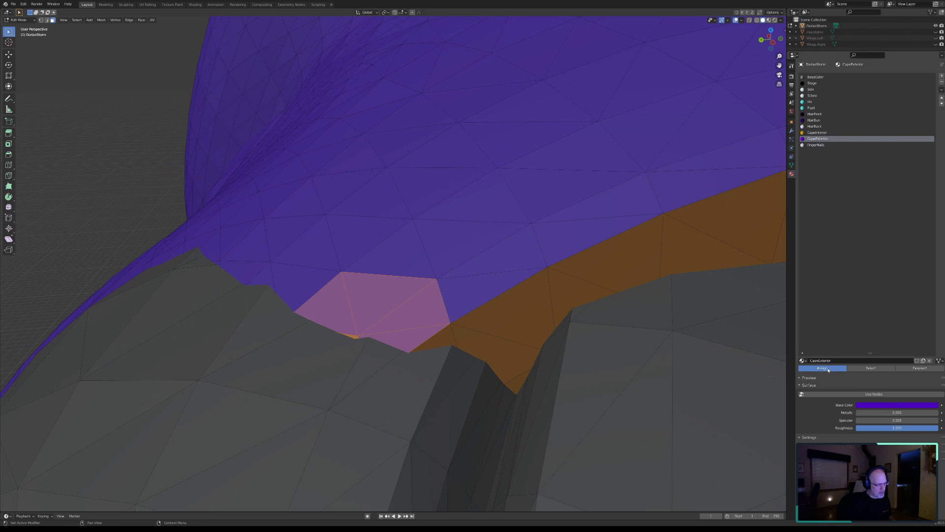
pyautogui.click(919, 368)
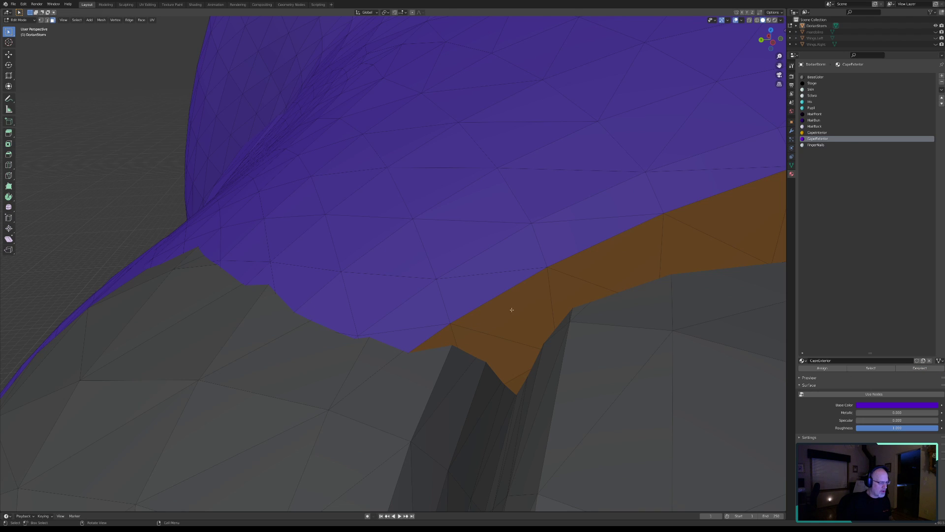
pyautogui.keyDown('shift'); pyautogui.moveTo(556, 295); pyautogui.dragTo(375, 278, button='middle'); pyautogui.keyUp('shift')
pyautogui.keyDown('shift'); pyautogui.moveTo(542, 267); pyautogui.dragTo(352, 295, button='middle'); pyautogui.keyUp('shift')
pyautogui.scroll(-4, 359, 296)
pyautogui.moveTo(595, 264)
pyautogui.mouseDown(button='middle')
pyautogui.moveTo(350, 312)
pyautogui.moveTo(641, 304)
pyautogui.moveTo(548, 270)
pyautogui.moveTo(500, 276)
pyautogui.moveTo(607, 266)
pyautogui.mouseUp(button='middle')
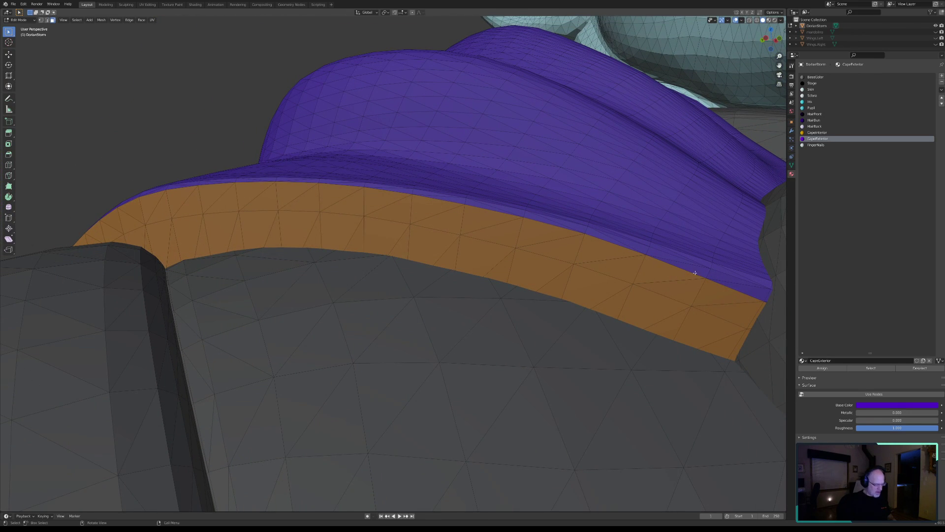
pyautogui.press('c')
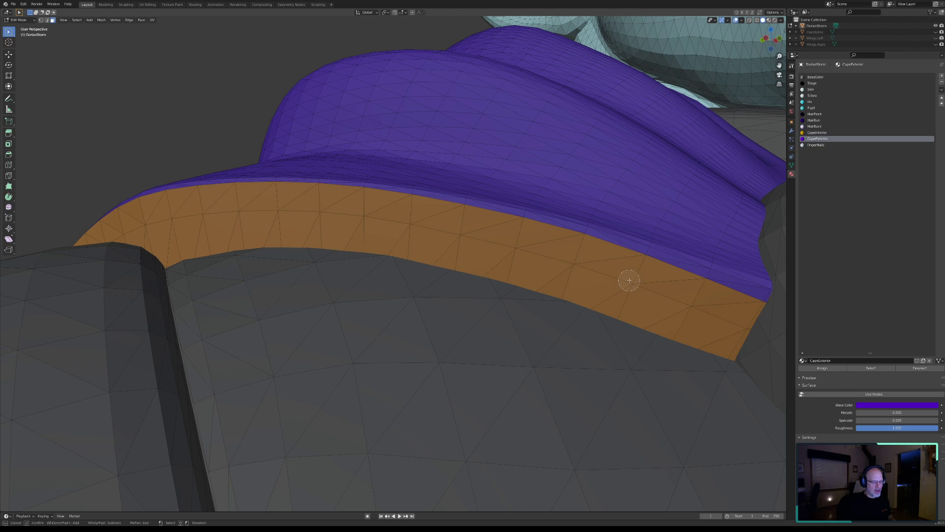
pyautogui.scroll(2, 628, 286)
pyautogui.scroll(-3, 627, 287)
pyautogui.scroll(3, 627, 286)
pyautogui.moveTo(647, 304); pyautogui.dragTo(652, 328)
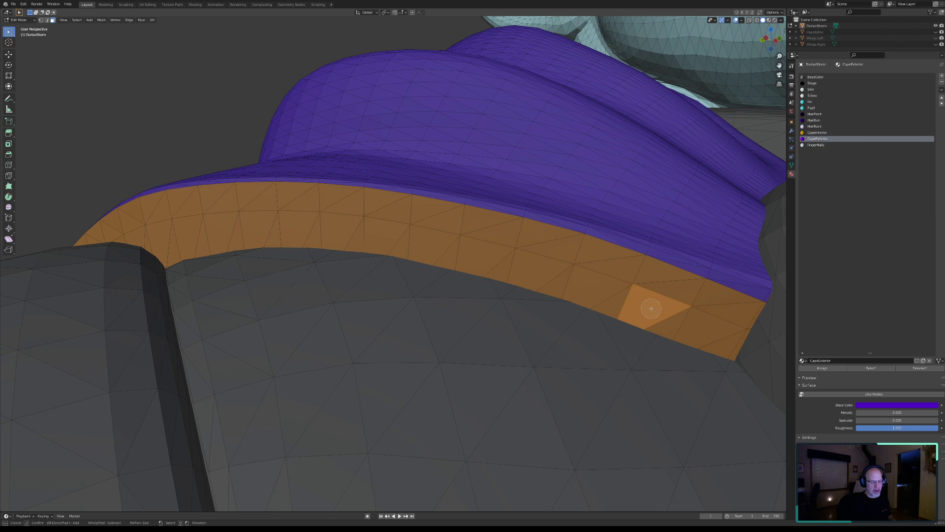
pyautogui.middleClick(651, 309)
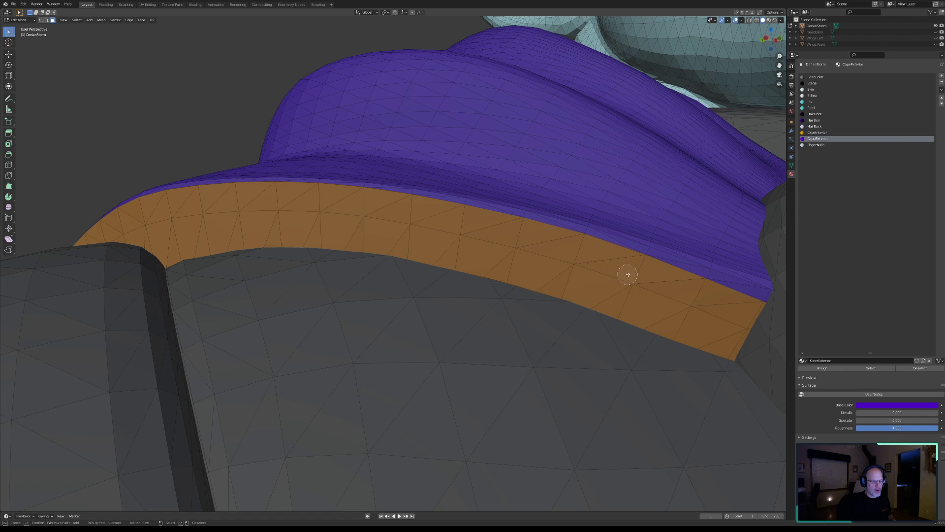
pyautogui.press('Escape')
pyautogui.moveTo(596, 287); pyautogui.dragTo(610, 291, button='middle')
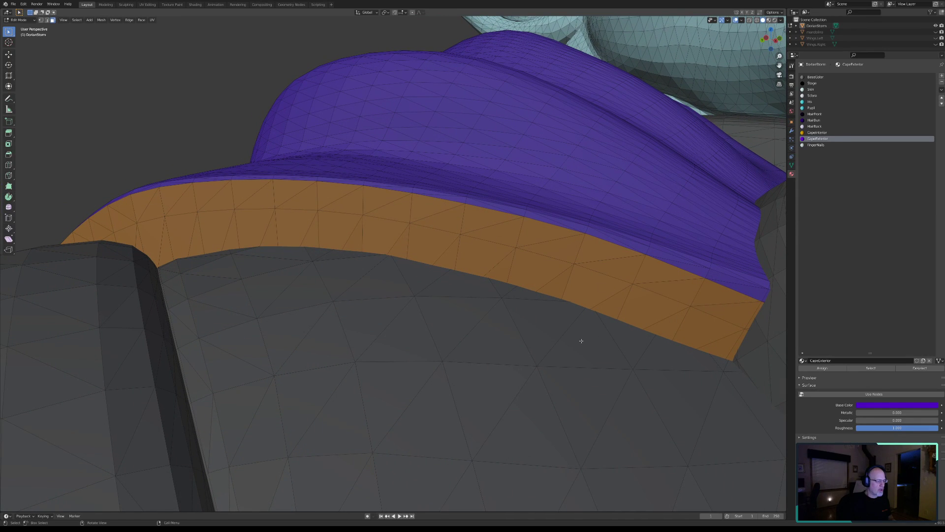
# Circle-select the orange cape border faces from the shoulder clasp along the collar toward the shoulder armor.
pyautogui.press('c')
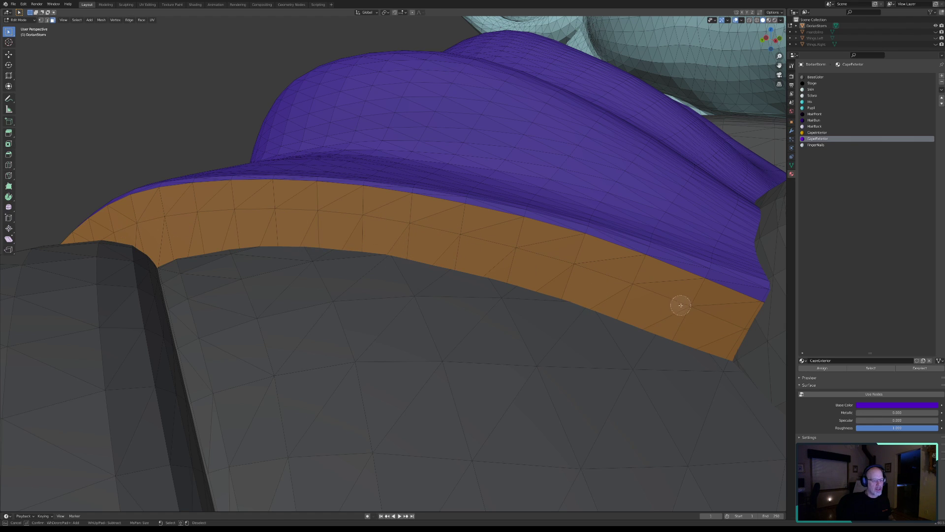
pyautogui.moveTo(683, 304); pyautogui.dragTo(682, 291)
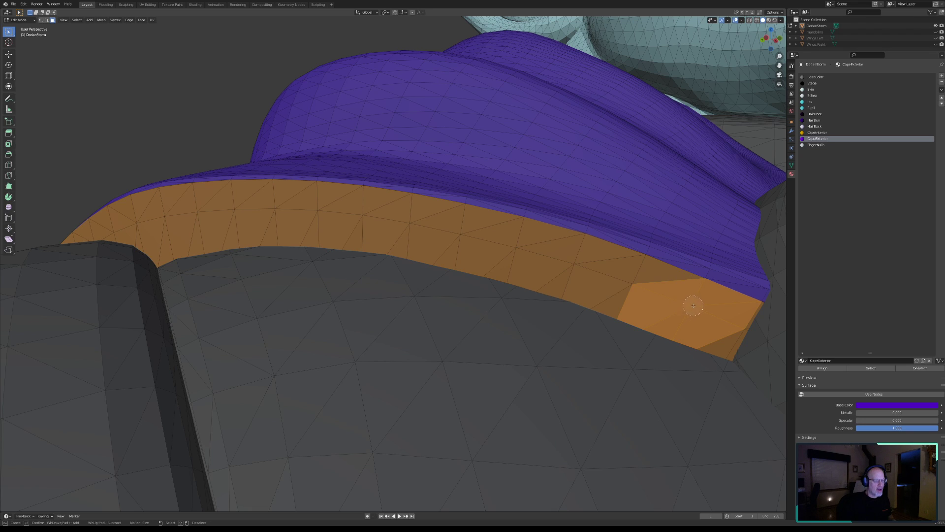
pyautogui.keyDown('shift'); pyautogui.click(692, 305); pyautogui.keyUp('shift')
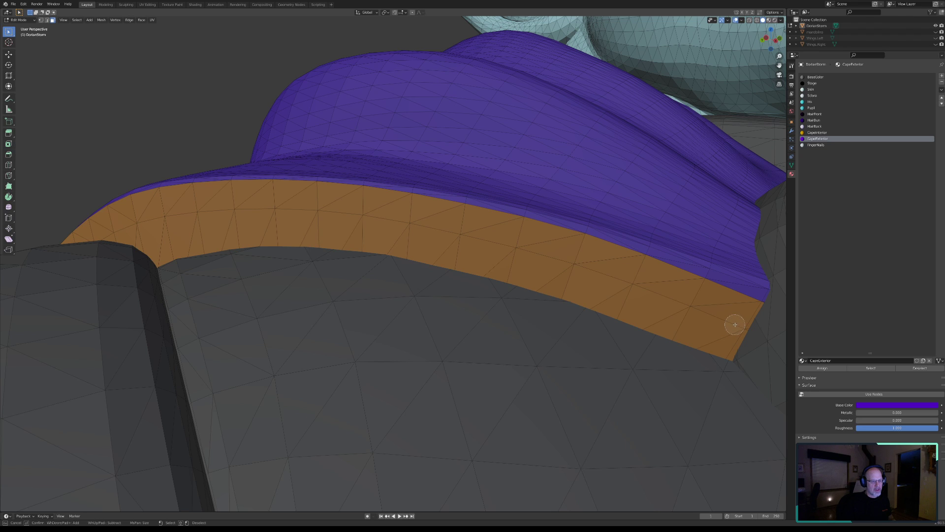
pyautogui.moveTo(736, 325)
pyautogui.mouseDown()
pyautogui.moveTo(544, 253)
pyautogui.moveTo(451, 236)
pyautogui.moveTo(210, 216)
pyautogui.moveTo(118, 226)
pyautogui.mouseUp()
pyautogui.rightClick(114, 227)
# Add the remaining collar border faces down to where the border disappears under the shoulder armor to the selection.
pyautogui.moveTo(114, 227); pyautogui.dragTo(433, 327, button='middle')
pyautogui.keyDown('shift'); pyautogui.moveTo(363, 342); pyautogui.dragTo(477, 343, button='middle'); pyautogui.keyUp('shift')
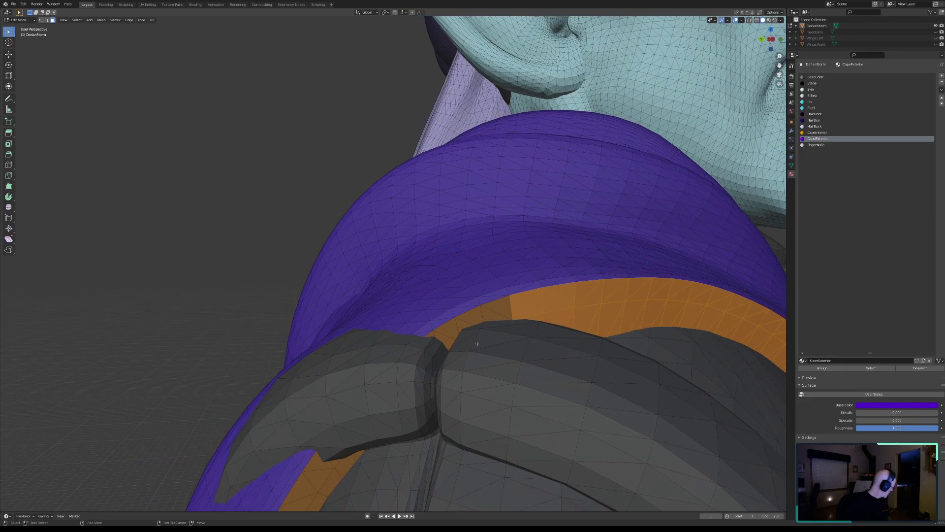
pyautogui.scroll(6, 446, 363)
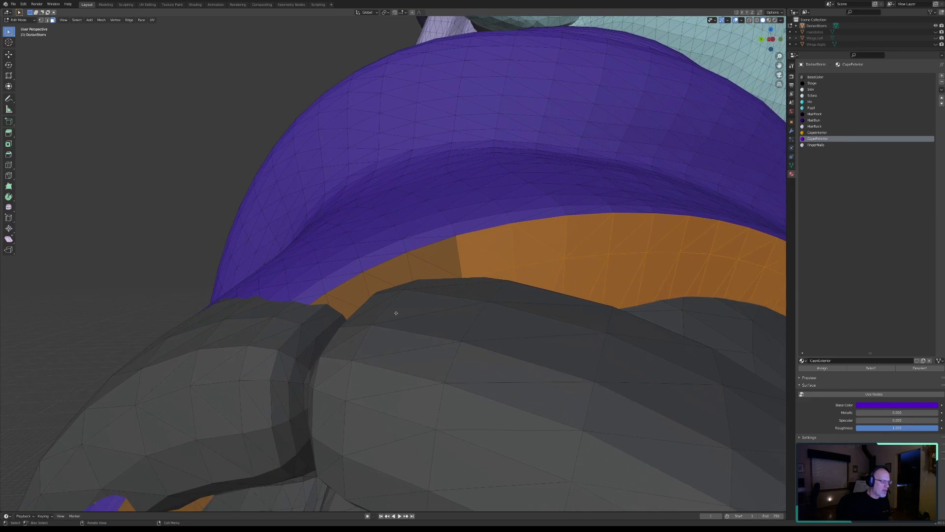
pyautogui.keyDown('shift'); pyautogui.moveTo(396, 316); pyautogui.dragTo(396, 301, button='middle'); pyautogui.keyUp('shift')
pyautogui.press('c')
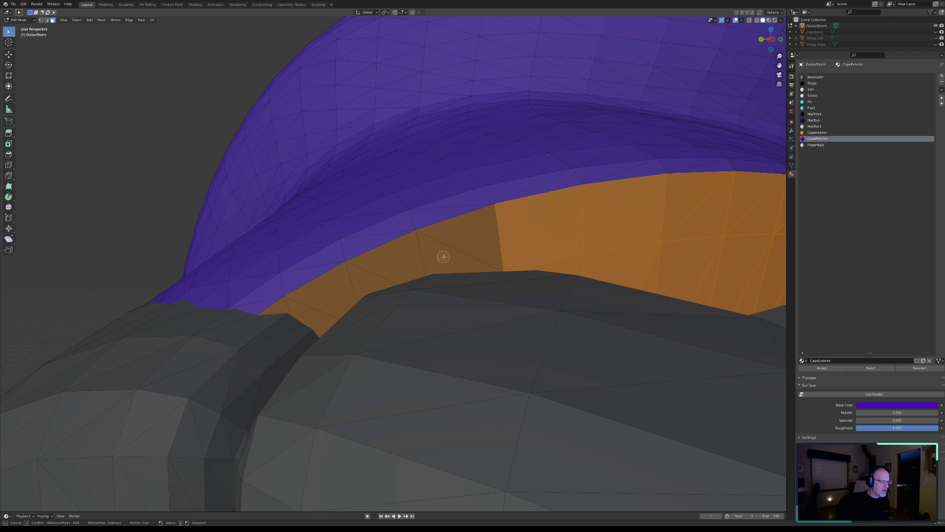
pyautogui.moveTo(480, 234)
pyautogui.mouseDown()
pyautogui.moveTo(352, 270)
pyautogui.moveTo(302, 299)
pyautogui.moveTo(313, 306)
pyautogui.mouseUp()
pyautogui.rightClick(314, 306)
# Add the cape border faces directly beneath the shoulder armor to the selection, following the strip downward.
pyautogui.moveTo(314, 307); pyautogui.dragTo(429, 334, button='middle')
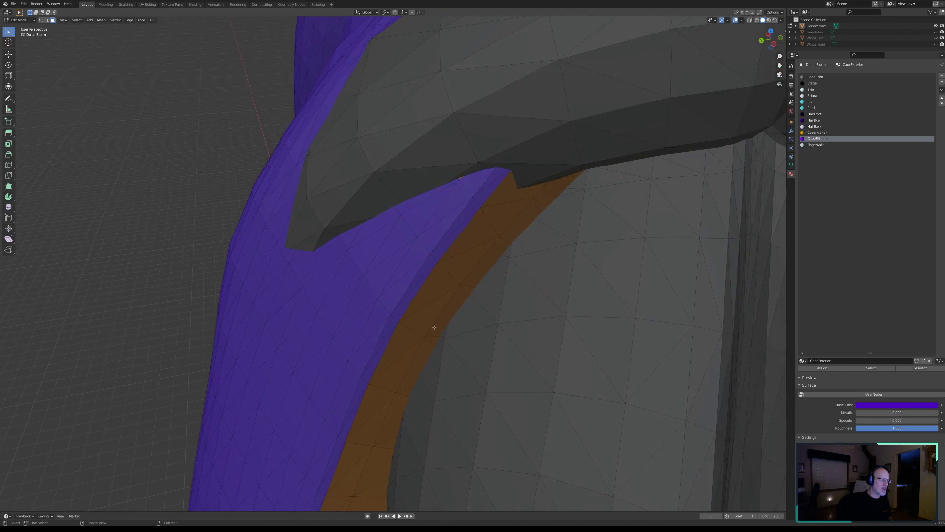
pyautogui.moveTo(473, 182); pyautogui.dragTo(412, 251, button='middle')
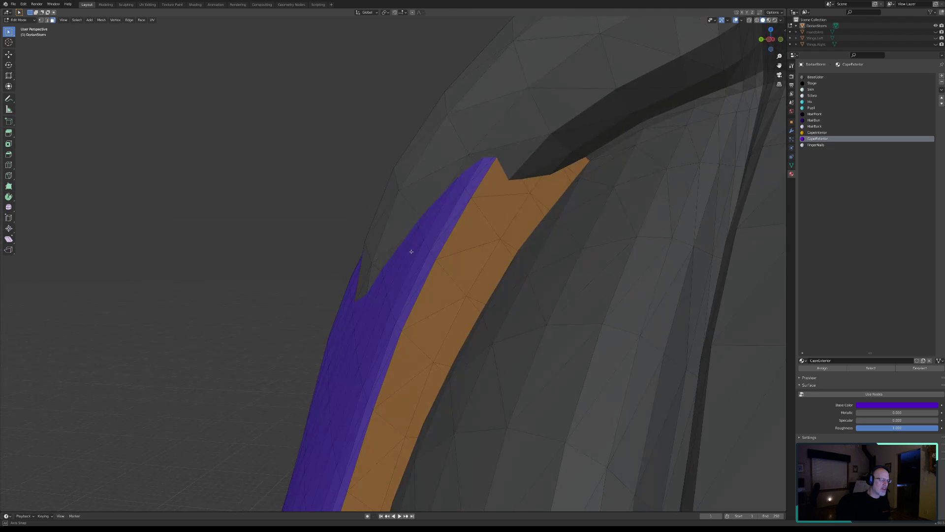
pyautogui.press('c')
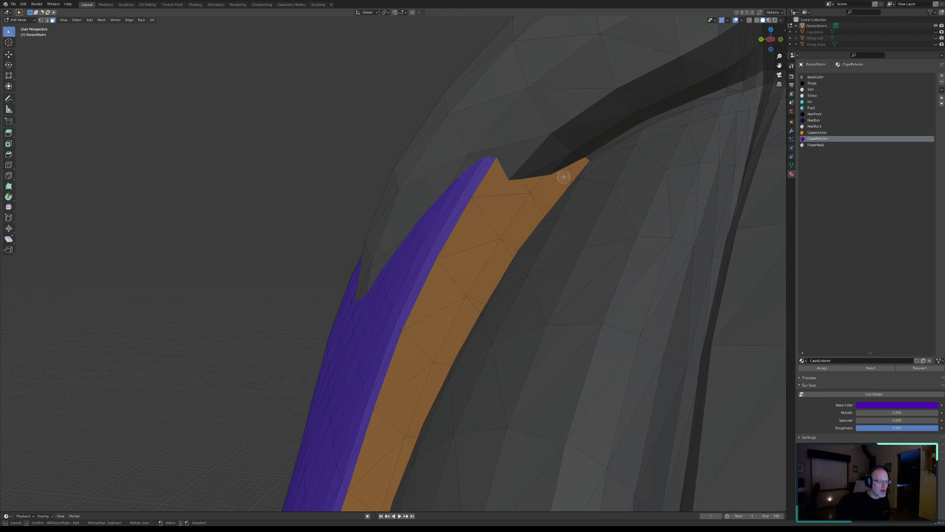
pyautogui.moveTo(570, 174)
pyautogui.mouseDown()
pyautogui.moveTo(508, 209)
pyautogui.moveTo(398, 448)
pyautogui.mouseUp()
pyautogui.moveTo(375, 499); pyautogui.dragTo(371, 507)
pyautogui.rightClick(378, 484)
# Extend the face selection along the long front border of the cape, across its full width, to just short of the hem.
pyautogui.scroll(-3, 384, 451)
pyautogui.keyDown('shift'); pyautogui.moveTo(384, 452); pyautogui.dragTo(520, 264, button='middle'); pyautogui.keyUp('shift')
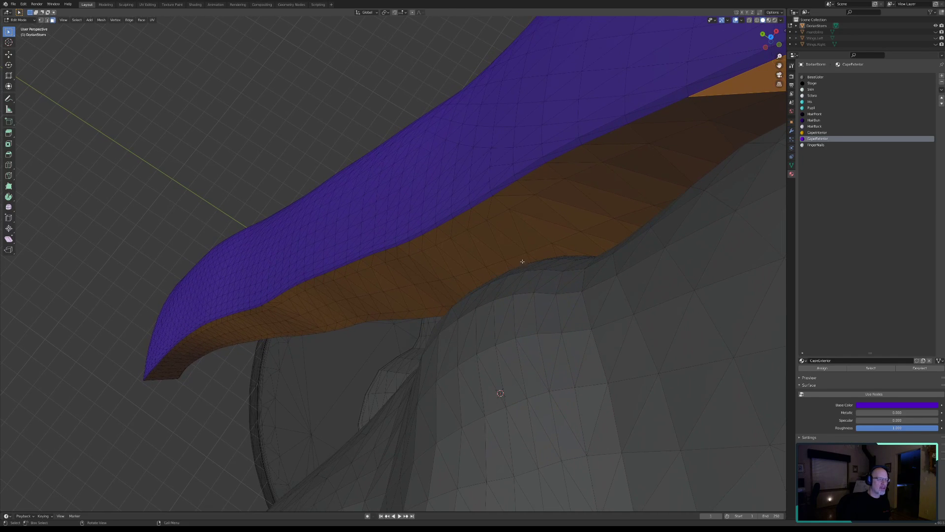
pyautogui.moveTo(645, 192); pyautogui.dragTo(597, 205, button='middle')
pyautogui.press('c')
pyautogui.moveTo(721, 125)
pyautogui.mouseDown()
pyautogui.moveTo(616, 158)
pyautogui.moveTo(413, 260)
pyautogui.moveTo(230, 333)
pyautogui.mouseUp()
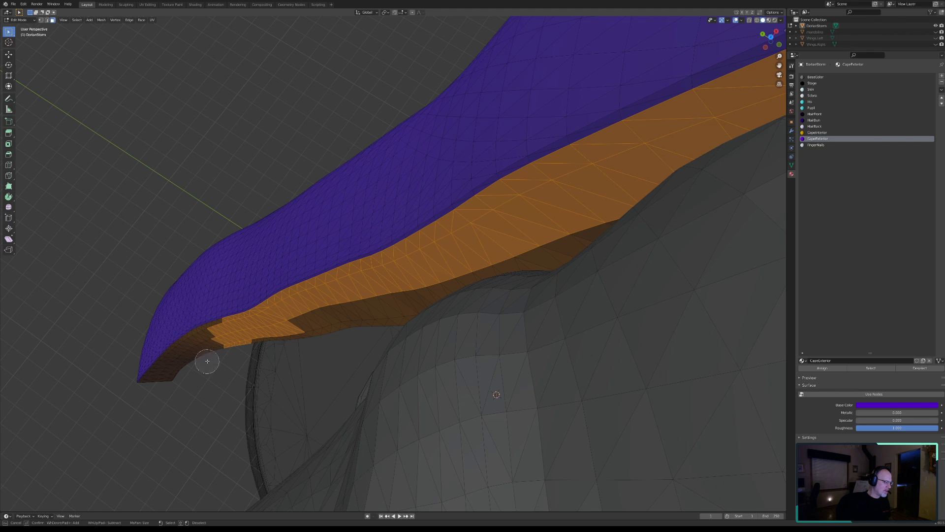
pyautogui.moveTo(222, 339); pyautogui.dragTo(199, 342)
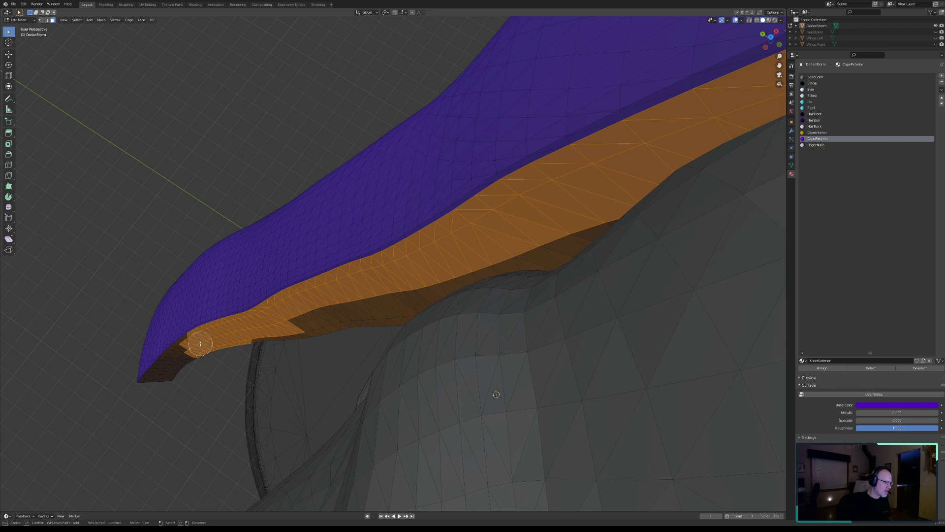
pyautogui.moveTo(597, 215)
pyautogui.mouseDown()
pyautogui.moveTo(421, 291)
pyautogui.moveTo(305, 316)
pyautogui.moveTo(342, 316)
pyautogui.mouseUp()
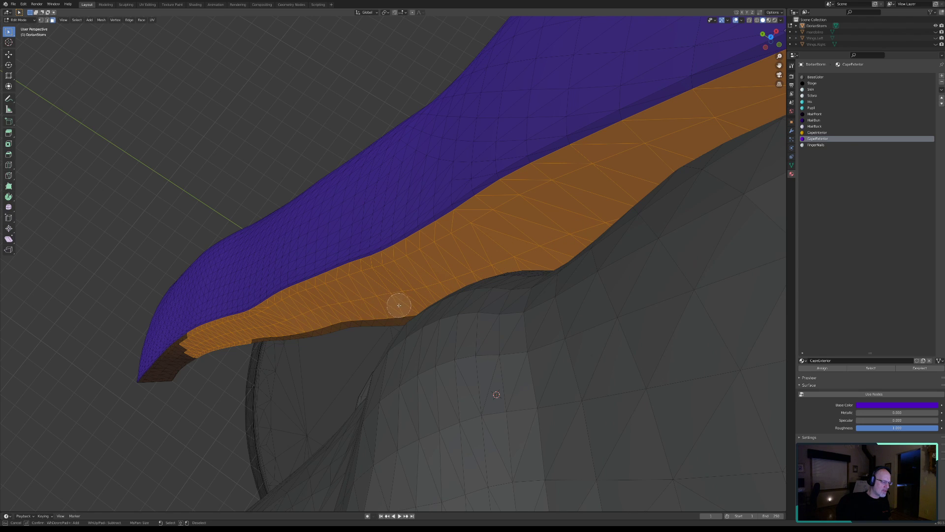
pyautogui.moveTo(398, 308); pyautogui.dragTo(285, 324)
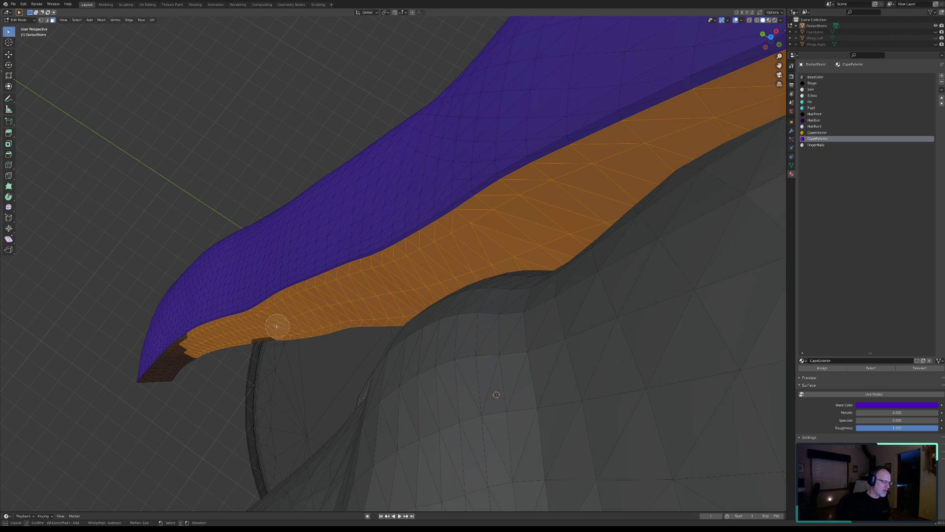
pyautogui.press('Escape')
# Add the narrow unselected strip along the inner side of the cape border beside the arm to the selection.
pyautogui.moveTo(365, 299)
pyautogui.mouseDown(button='middle')
pyautogui.moveTo(418, 275)
pyautogui.moveTo(432, 289)
pyautogui.moveTo(440, 187)
pyautogui.mouseUp(button='middle')
pyautogui.scroll(3, 433, 265)
pyautogui.press('c')
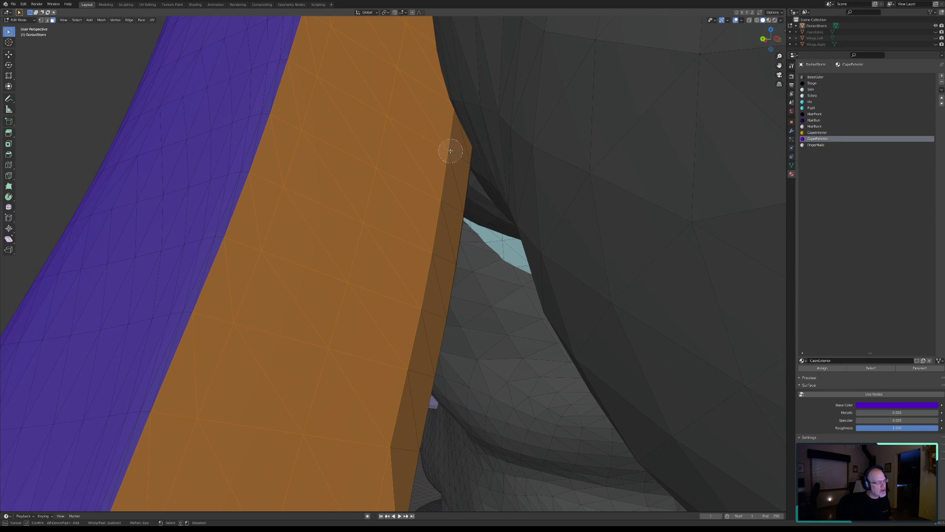
pyautogui.moveTo(454, 150); pyautogui.dragTo(388, 455)
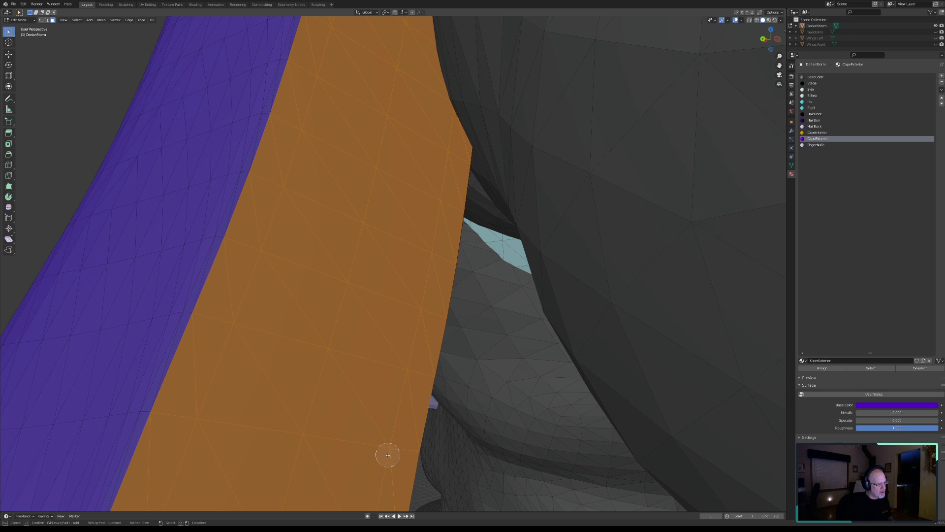
pyautogui.rightClick(310, 449)
# Add the thin lining-side edge strip of the cape's front border, starting directly beneath the shoulder armor, to the face selection.
pyautogui.scroll(-3, 310, 448)
pyautogui.scroll(-3, 313, 447)
pyautogui.keyDown('shift'); pyautogui.moveTo(313, 447); pyautogui.dragTo(375, 216, button='middle'); pyautogui.keyUp('shift')
pyautogui.keyDown('shift'); pyautogui.moveTo(332, 433); pyautogui.dragTo(440, 301, button='middle'); pyautogui.keyUp('shift')
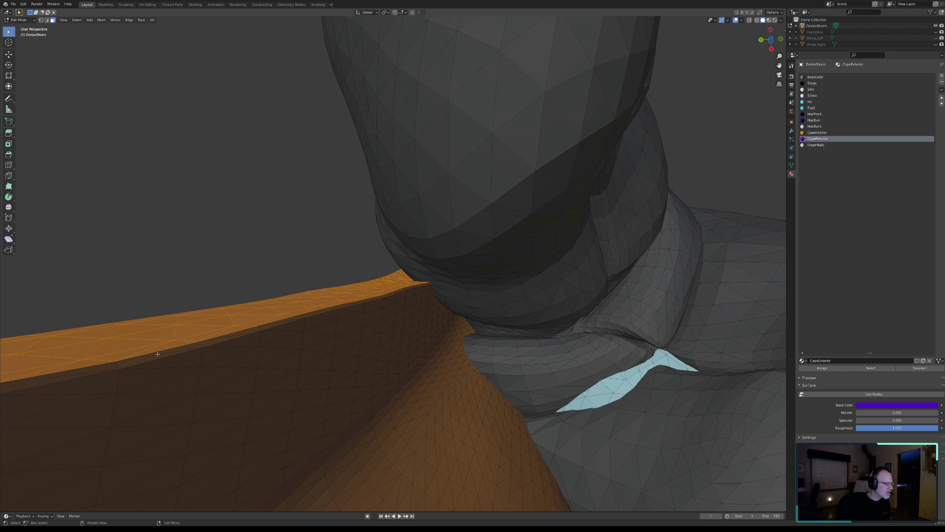
pyautogui.moveTo(381, 312)
pyautogui.mouseDown(button='middle')
pyautogui.moveTo(399, 310)
pyautogui.moveTo(451, 356)
pyautogui.moveTo(429, 354)
pyautogui.moveTo(439, 354)
pyautogui.moveTo(391, 312)
pyautogui.moveTo(399, 314)
pyautogui.mouseUp(button='middle')
pyautogui.moveTo(258, 350); pyautogui.dragTo(541, 237, button='middle')
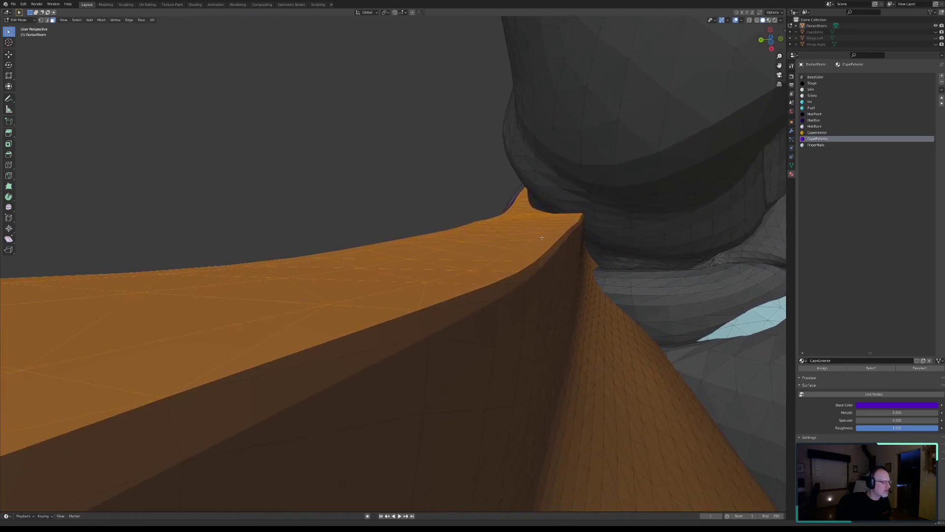
pyautogui.moveTo(345, 340); pyautogui.dragTo(399, 260, button='middle')
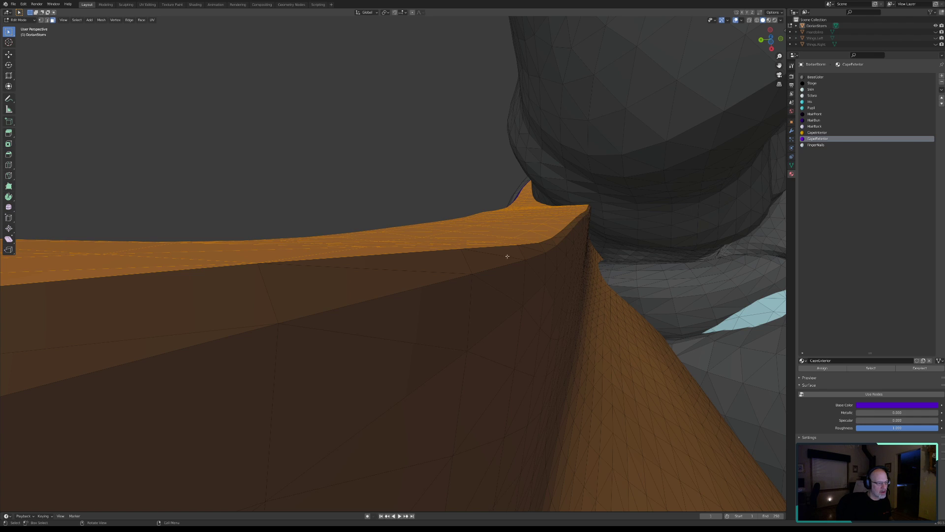
pyautogui.moveTo(372, 261); pyautogui.dragTo(435, 270, button='middle')
pyautogui.scroll(7, 512, 143)
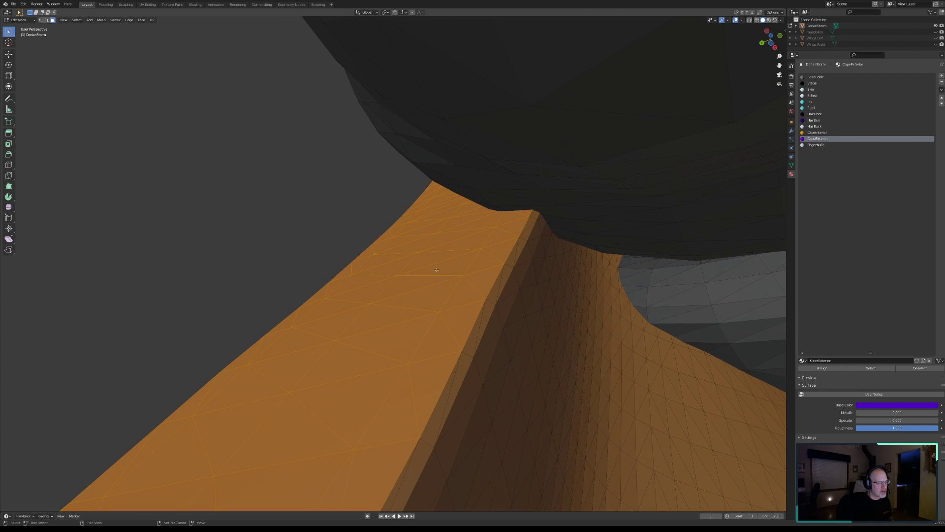
pyautogui.press('c')
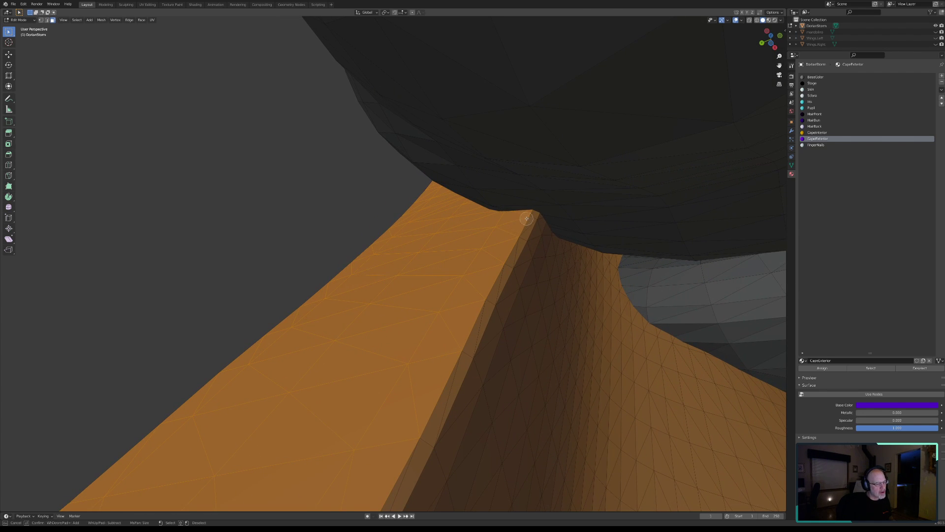
pyautogui.moveTo(526, 218); pyautogui.dragTo(393, 471)
pyautogui.rightClick(392, 470)
# Extend the selection down the narrow lining-side strip along the upper part of the cape's front border.
pyautogui.moveTo(392, 471); pyautogui.dragTo(574, 155, button='middle')
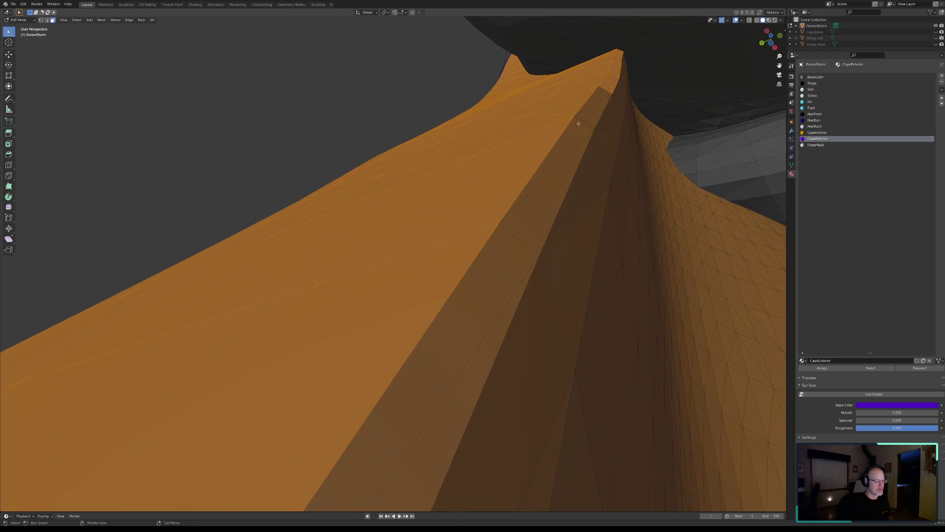
pyautogui.scroll(5, 580, 121)
pyautogui.moveTo(525, 173); pyautogui.dragTo(497, 164, button='middle')
pyautogui.press('c')
pyautogui.moveTo(505, 118); pyautogui.dragTo(404, 312)
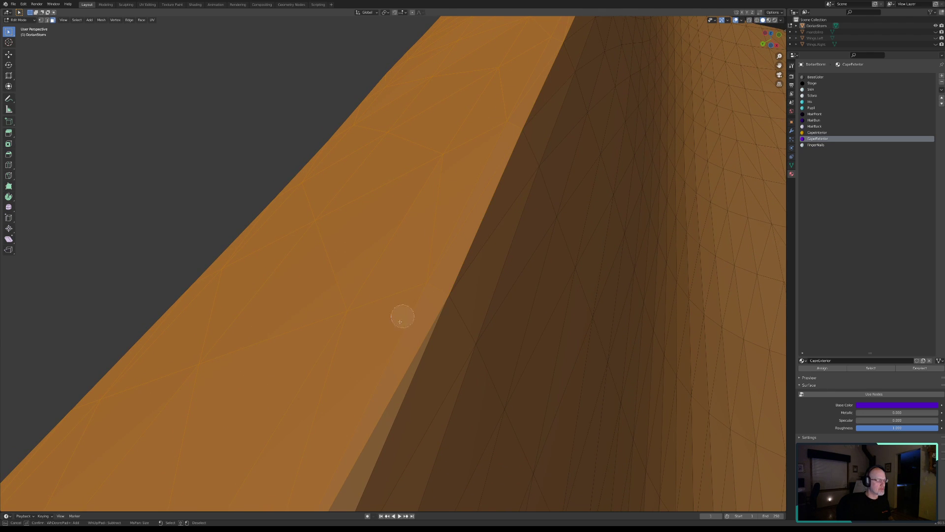
pyautogui.moveTo(338, 463); pyautogui.dragTo(345, 468)
pyautogui.moveTo(354, 444)
pyautogui.mouseDown(button='middle')
pyautogui.moveTo(350, 378)
pyautogui.moveTo(468, 242)
pyautogui.moveTo(375, 344)
pyautogui.moveTo(502, 144)
pyautogui.mouseUp(button='middle')
pyautogui.press('c')
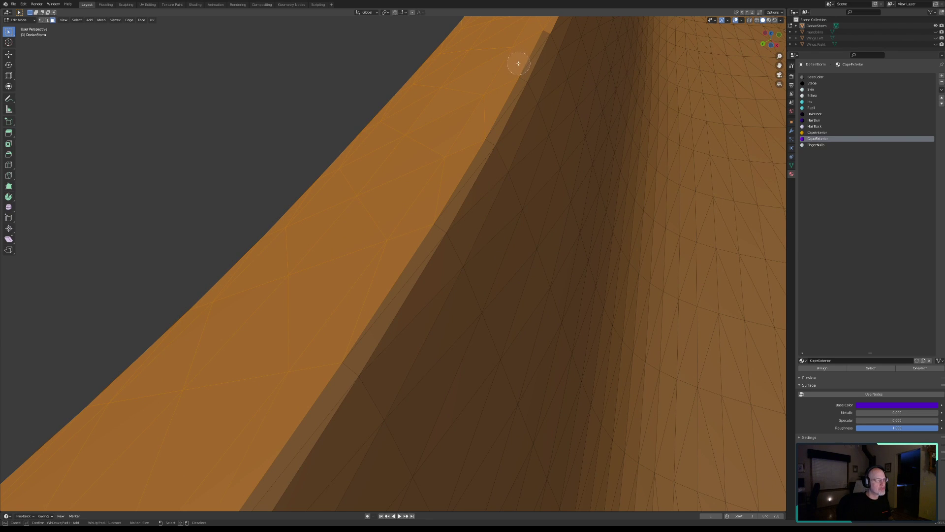
pyautogui.moveTo(519, 63); pyautogui.dragTo(511, 75)
pyautogui.moveTo(481, 138); pyautogui.dragTo(425, 231)
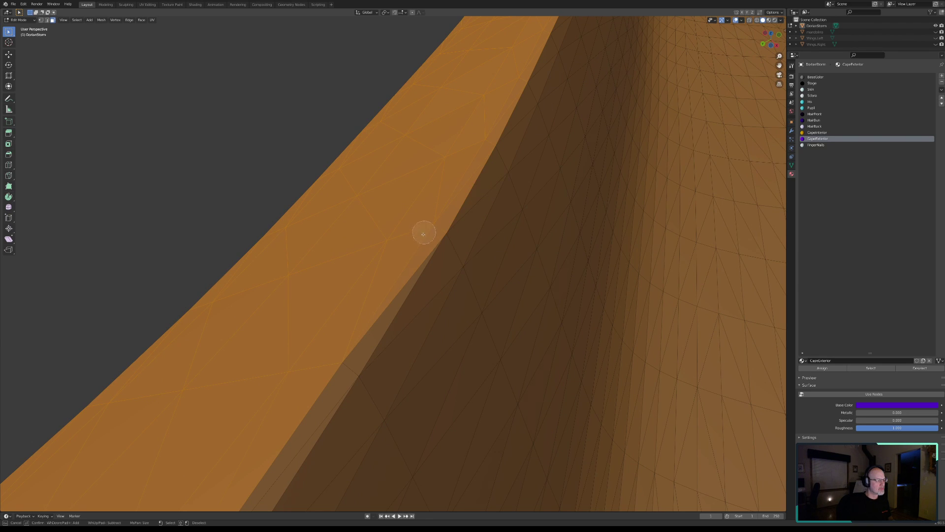
pyautogui.moveTo(345, 355); pyautogui.dragTo(288, 437)
pyautogui.moveTo(267, 474); pyautogui.dragTo(274, 471)
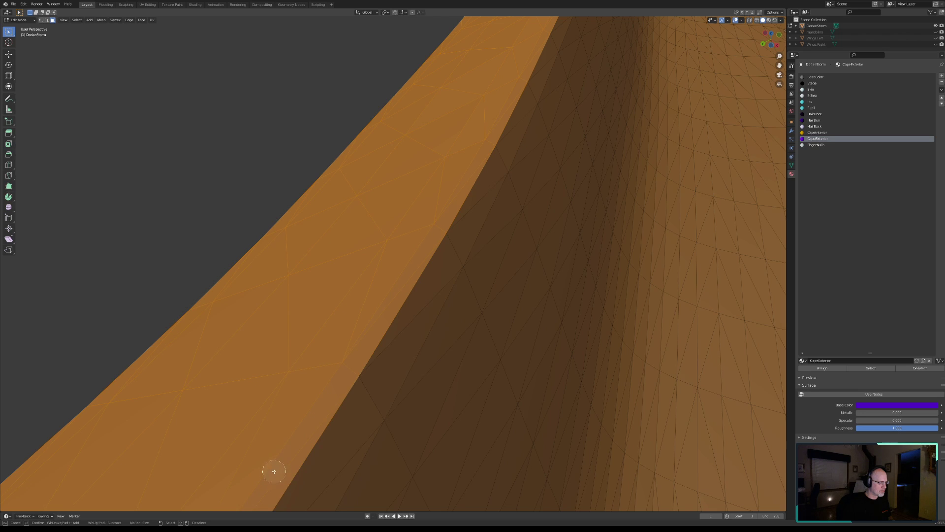
# Add the unselected sliver faces on the lining-side edge along the middle of the cape's front border to the selection.
pyautogui.moveTo(296, 436); pyautogui.dragTo(377, 256, button='middle')
pyautogui.scroll(-6, 326, 350)
pyautogui.keyDown('shift'); pyautogui.moveTo(325, 357); pyautogui.dragTo(449, 305, button='middle'); pyautogui.keyUp('shift')
pyautogui.scroll(2, 512, 196)
pyautogui.press('c')
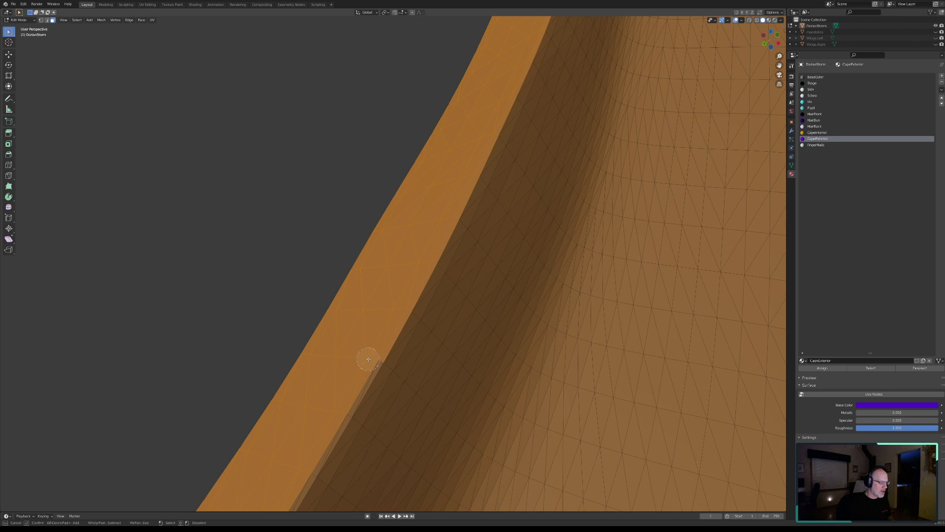
pyautogui.moveTo(339, 407); pyautogui.dragTo(332, 431)
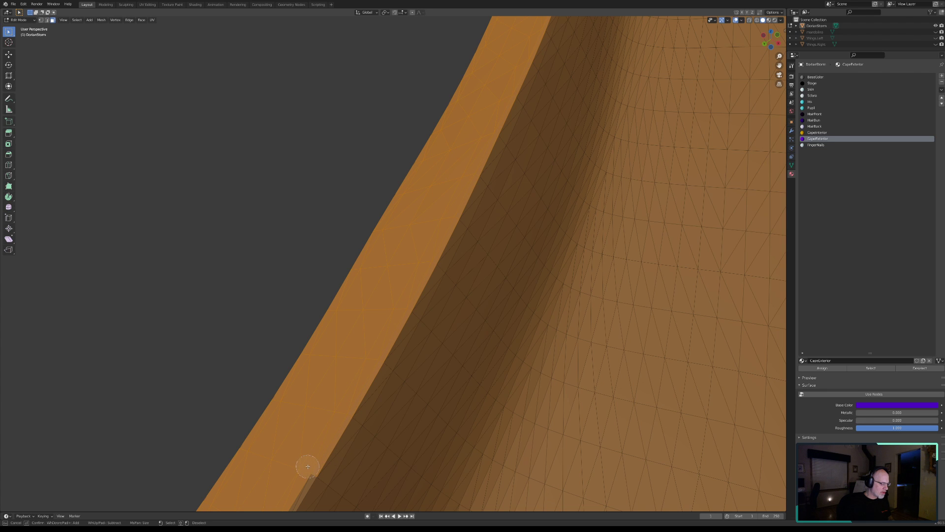
pyautogui.rightClick(332, 425)
# Continue selecting the lining-side strip down the lower front border, toward the jagged end of the border selection.
pyautogui.keyDown('shift'); pyautogui.moveTo(332, 424); pyautogui.dragTo(407, 279, button='middle'); pyautogui.keyUp('shift')
pyautogui.keyDown('shift'); pyautogui.moveTo(335, 404); pyautogui.dragTo(476, 124, button='middle'); pyautogui.keyUp('shift')
pyautogui.press('c')
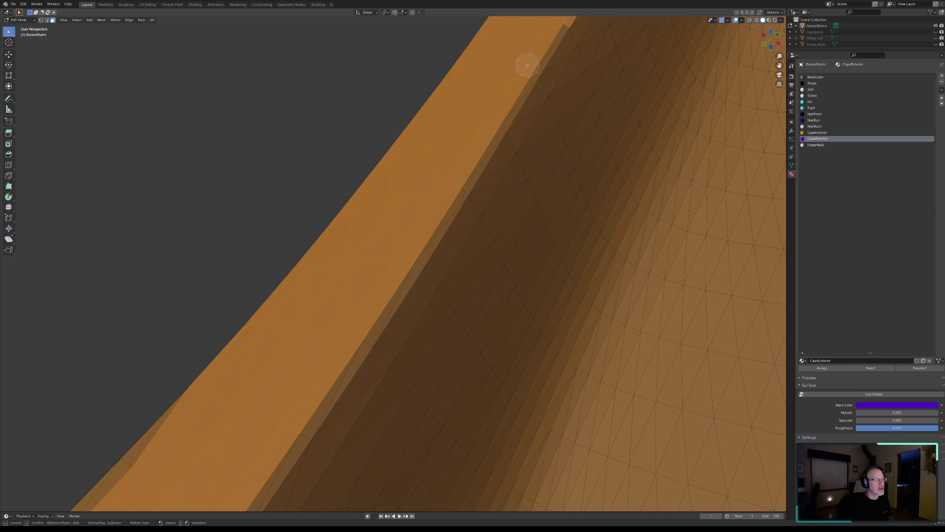
pyautogui.moveTo(527, 64); pyautogui.dragTo(526, 69)
pyautogui.moveTo(497, 120); pyautogui.dragTo(456, 185)
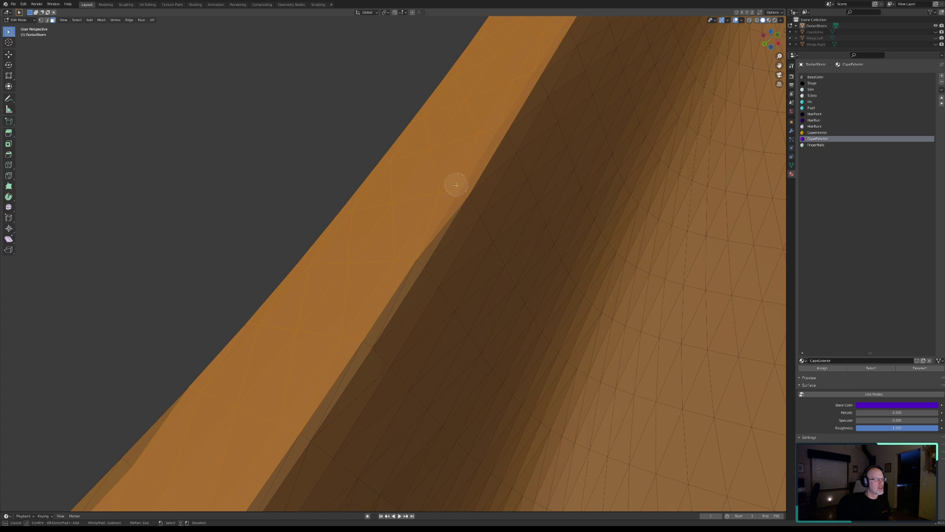
pyautogui.moveTo(416, 254); pyautogui.dragTo(353, 340)
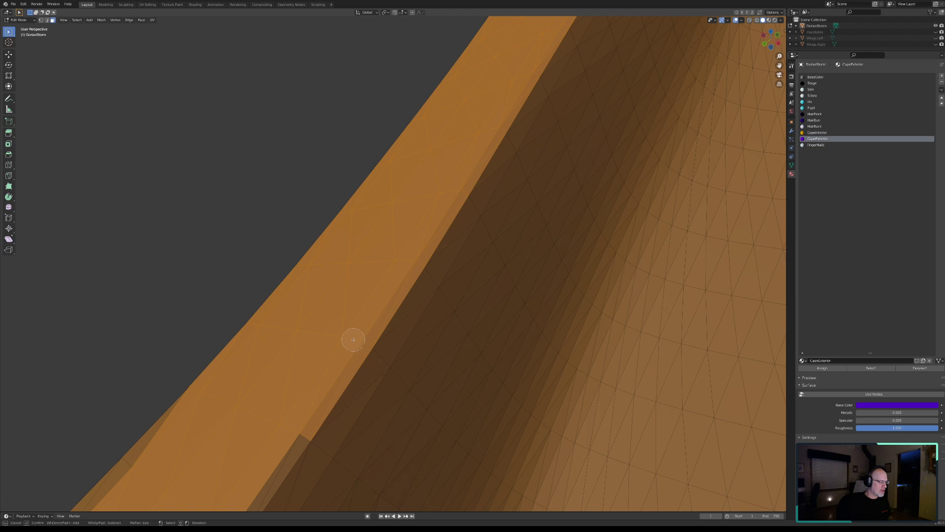
pyautogui.moveTo(296, 416); pyautogui.dragTo(291, 431)
pyautogui.rightClick(293, 425)
# Finish the strip to the jagged selection end and add the front border's full width below it, including the outer edge faces.
pyautogui.moveTo(295, 423); pyautogui.dragTo(428, 190, button='middle')
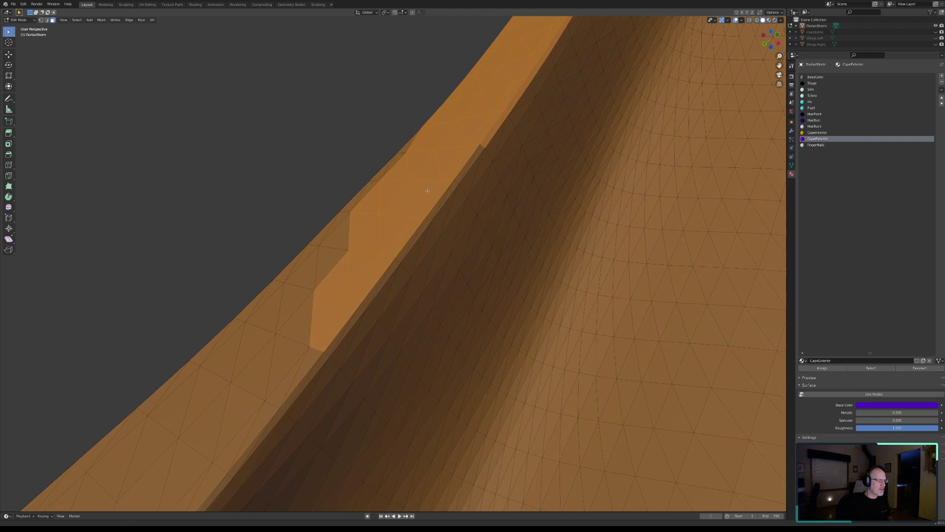
pyautogui.press('c')
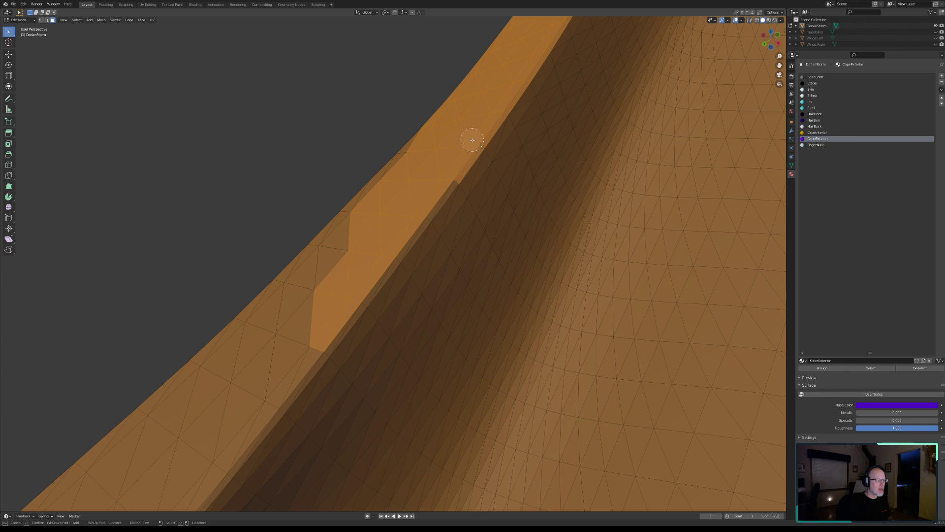
pyautogui.moveTo(417, 213); pyautogui.dragTo(388, 252)
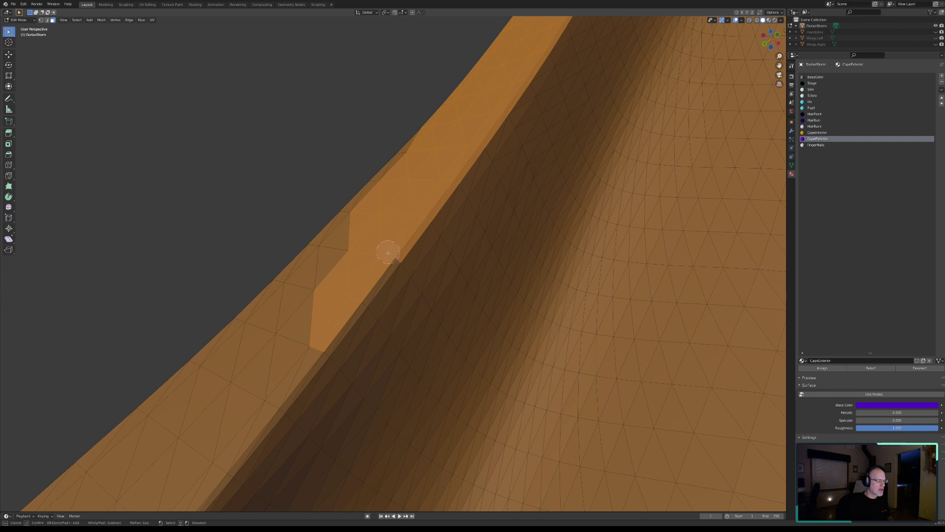
pyautogui.moveTo(351, 300); pyautogui.dragTo(345, 259)
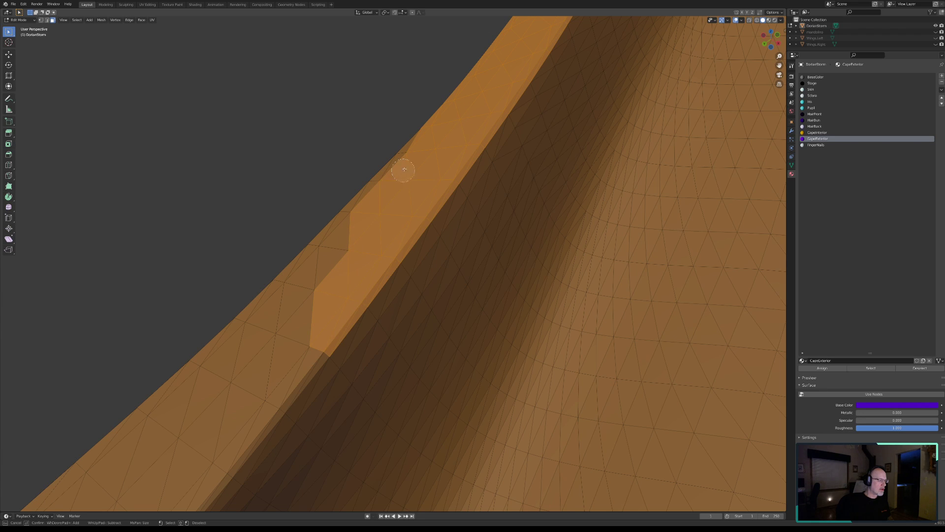
pyautogui.moveTo(359, 215); pyautogui.dragTo(192, 389)
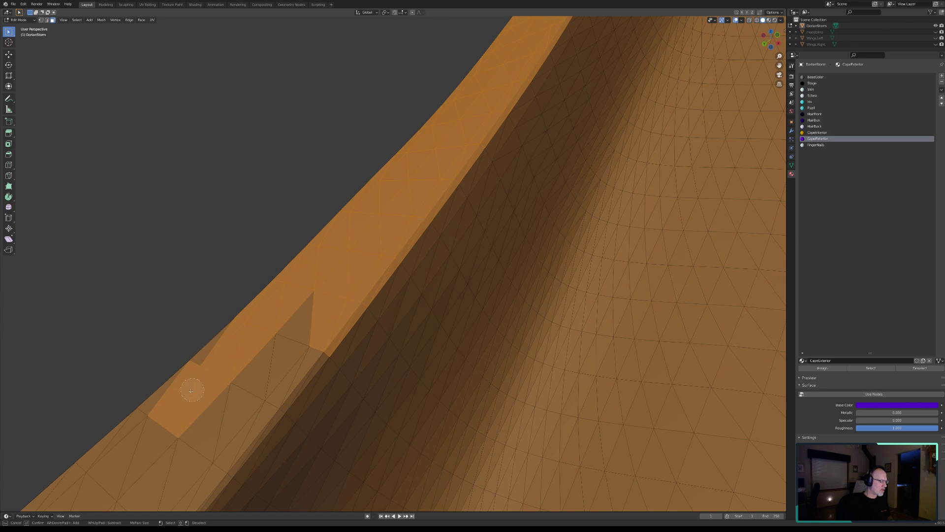
pyautogui.moveTo(235, 350); pyautogui.dragTo(310, 356)
pyautogui.moveTo(272, 404)
pyautogui.mouseDown()
pyautogui.moveTo(213, 455)
pyautogui.moveTo(226, 418)
pyautogui.moveTo(177, 433)
pyautogui.moveTo(148, 419)
pyautogui.mouseUp()
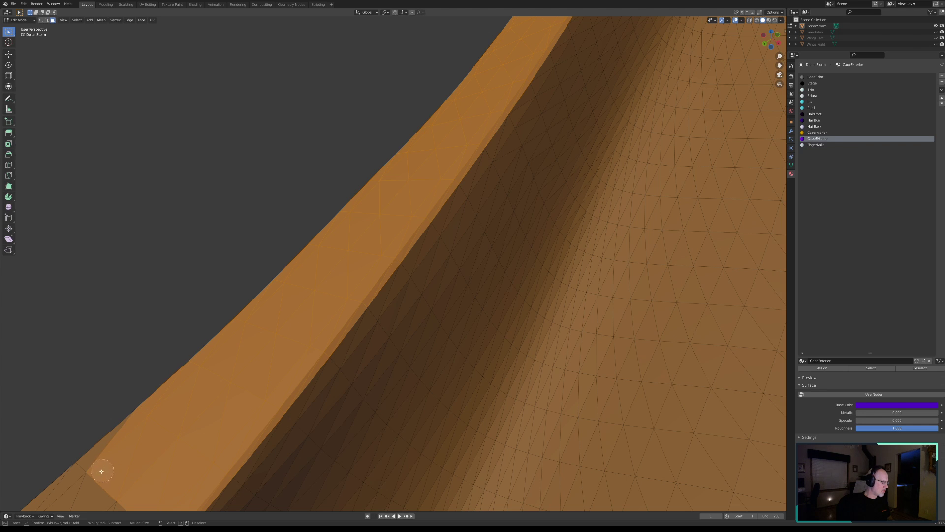
pyautogui.moveTo(103, 469); pyautogui.dragTo(80, 484)
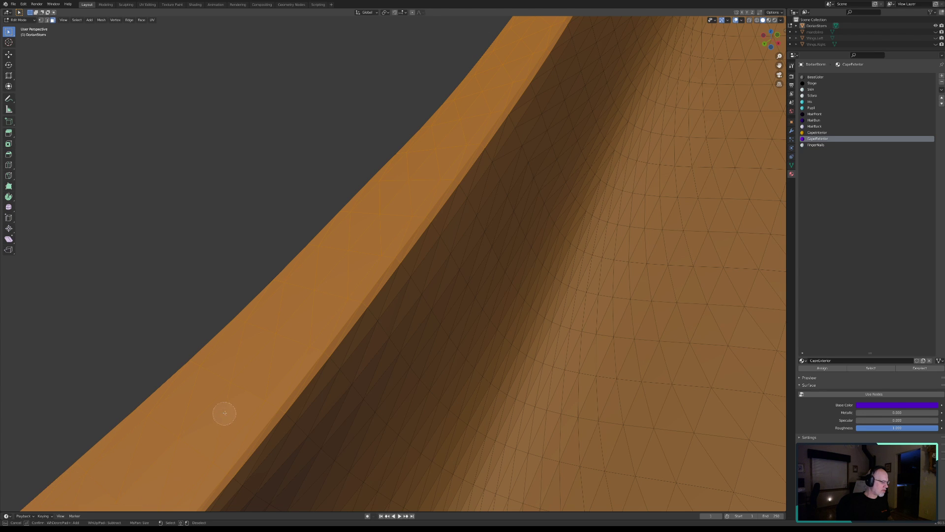
# Add the last full-width stretch of the cape's front border, down to its bottom corner at the hem, to the selection.
pyautogui.keyDown('shift'); pyautogui.moveTo(233, 402); pyautogui.dragTo(446, 121, button='middle'); pyautogui.keyUp('shift')
pyautogui.moveTo(335, 229)
pyautogui.keyDown('shift'); pyautogui.mouseDown(button='middle')
pyautogui.moveTo(435, 131)
pyautogui.moveTo(432, 145)
pyautogui.moveTo(429, 136)
pyautogui.mouseUp(button='middle'); pyautogui.keyUp('shift')
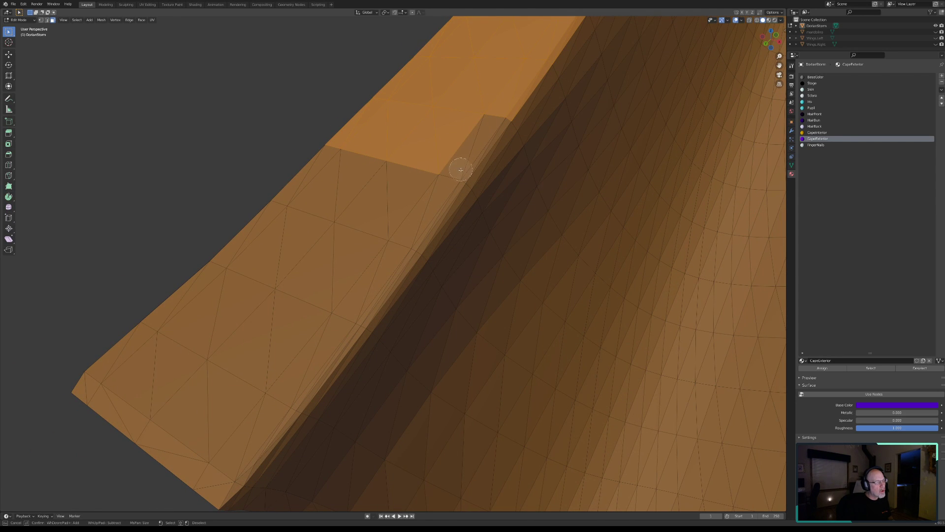
pyautogui.moveTo(457, 173); pyautogui.dragTo(452, 176)
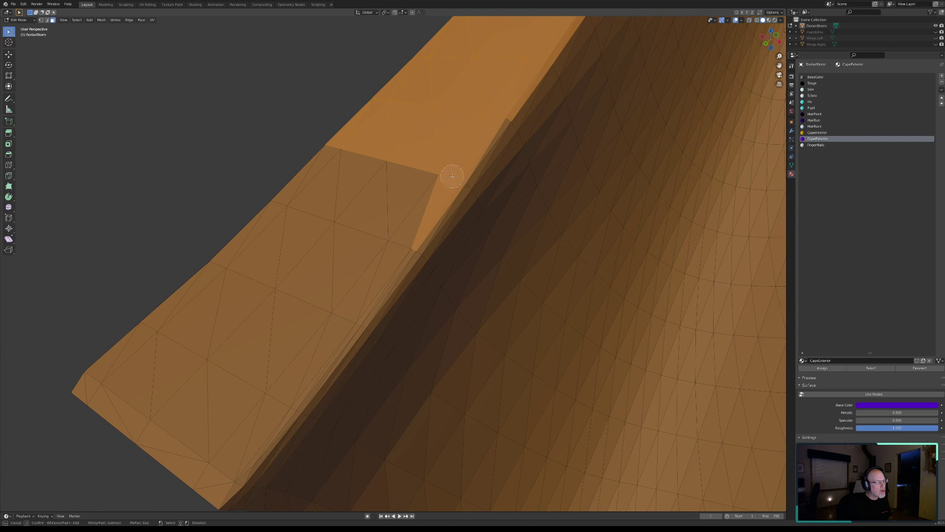
pyautogui.click(402, 244)
pyautogui.moveTo(406, 246); pyautogui.dragTo(408, 248)
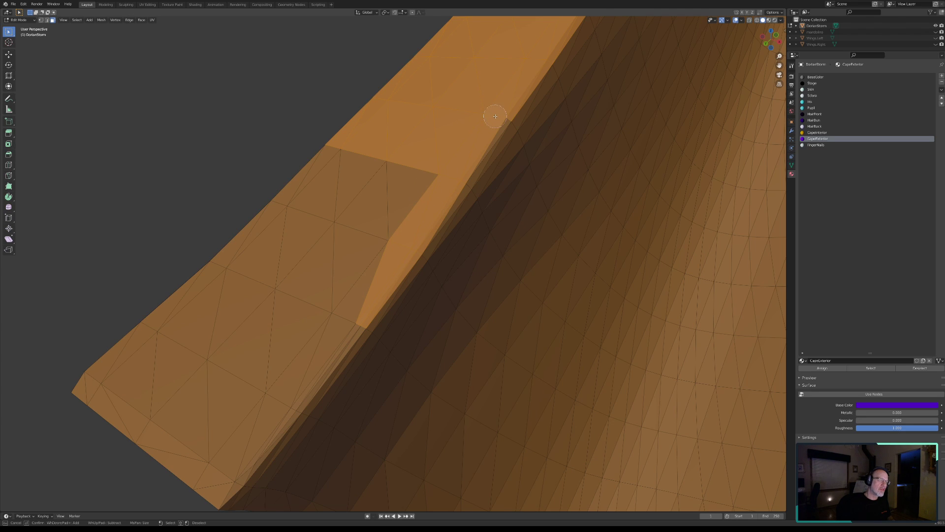
pyautogui.keyDown('shift'); pyautogui.click(428, 264); pyautogui.keyUp('shift')
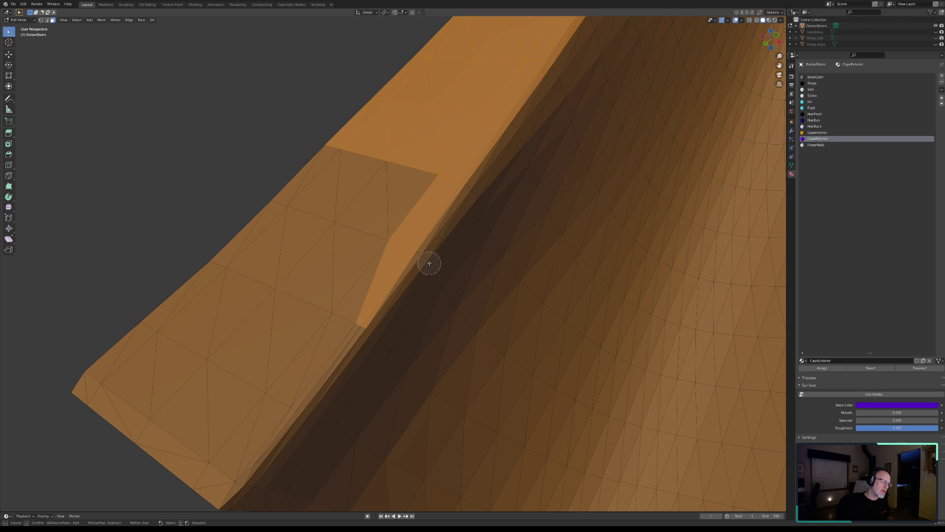
pyautogui.moveTo(219, 474)
pyautogui.mouseDown()
pyautogui.moveTo(100, 391)
pyautogui.moveTo(268, 217)
pyautogui.moveTo(350, 158)
pyautogui.moveTo(350, 259)
pyautogui.moveTo(251, 379)
pyautogui.moveTo(289, 375)
pyautogui.moveTo(344, 312)
pyautogui.mouseUp()
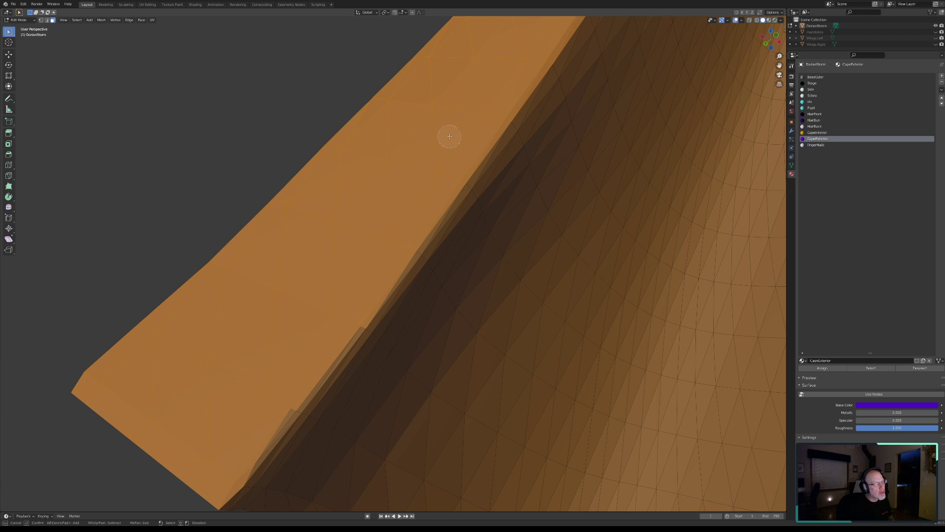
# Add the leftover sliver faces on the front border's lining-side edge beside the bottom corner to the selection.
pyautogui.moveTo(458, 168); pyautogui.dragTo(487, 148, button='middle')
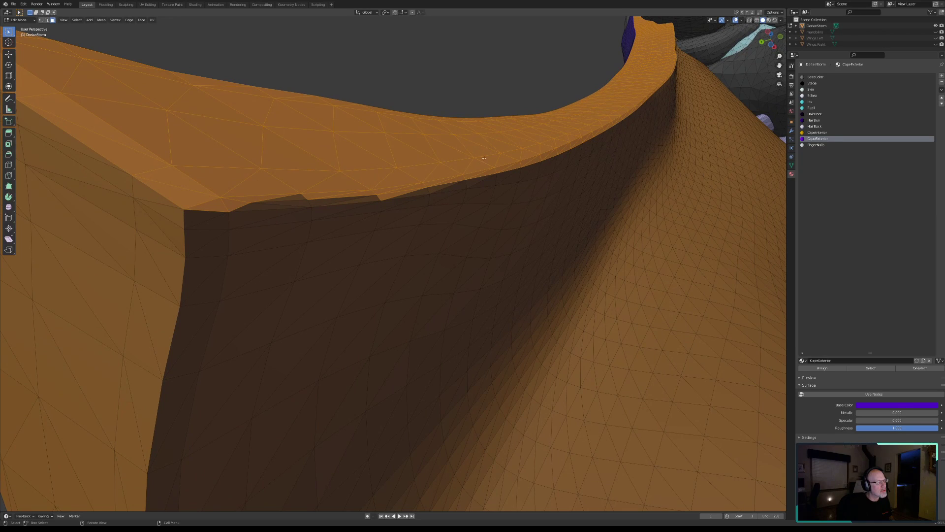
pyautogui.press('c')
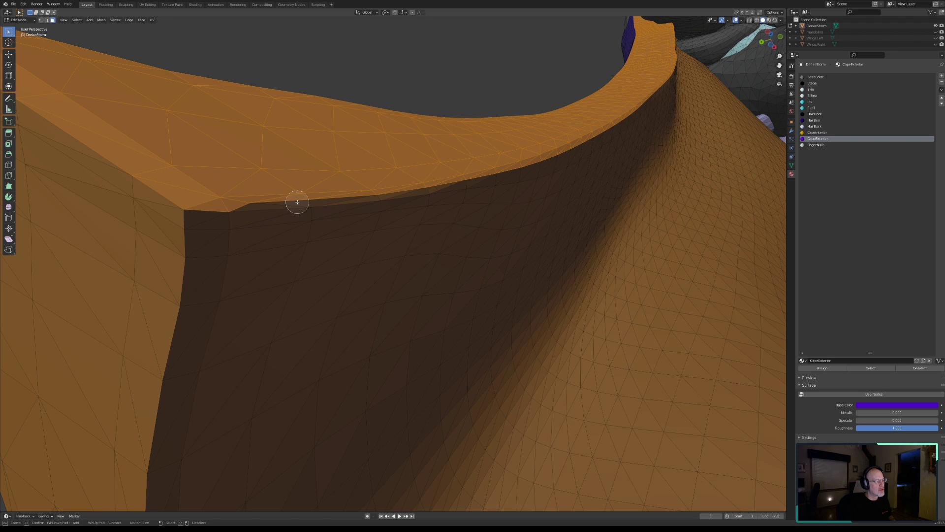
pyautogui.press('Escape')
pyautogui.moveTo(324, 206)
pyautogui.mouseDown(button='middle')
pyautogui.moveTo(347, 207)
pyautogui.moveTo(357, 193)
pyautogui.moveTo(332, 203)
pyautogui.moveTo(340, 200)
pyautogui.moveTo(337, 217)
pyautogui.moveTo(284, 217)
pyautogui.moveTo(333, 206)
pyautogui.mouseUp(button='middle')
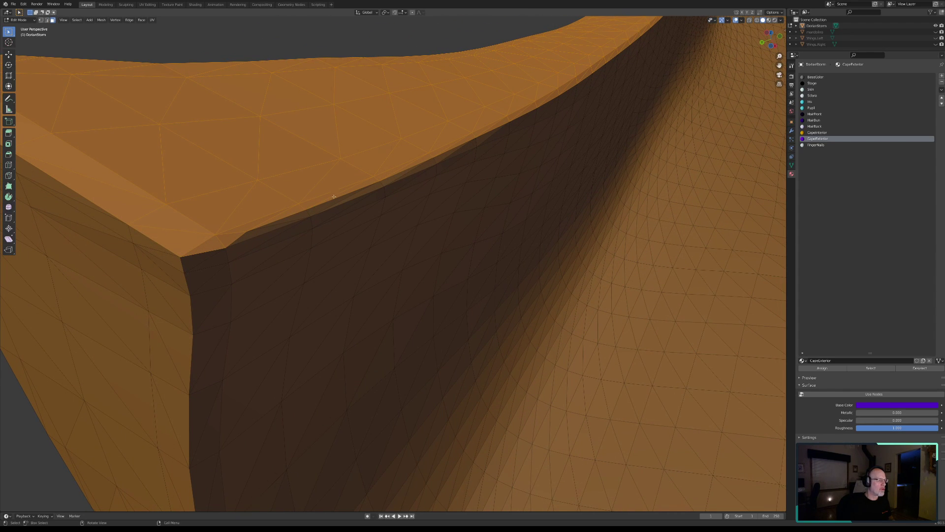
pyautogui.press('c')
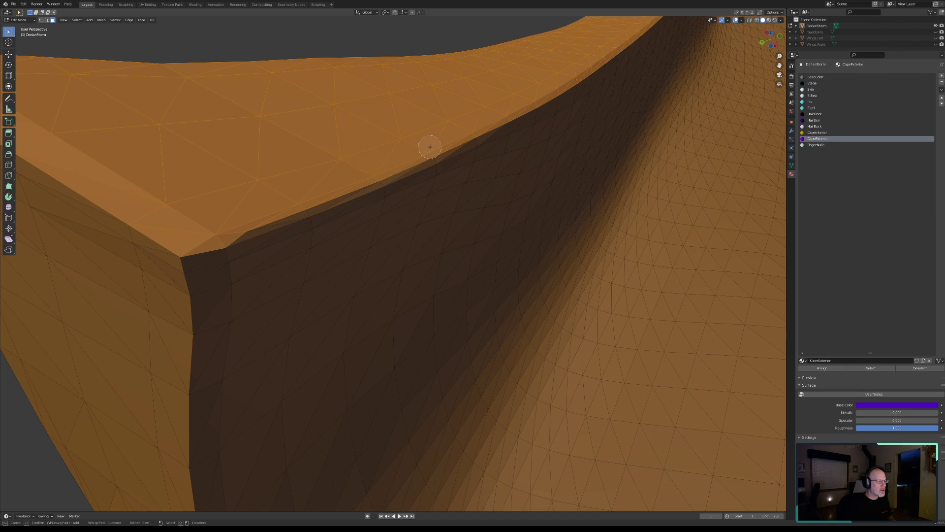
pyautogui.moveTo(428, 149); pyautogui.dragTo(254, 220)
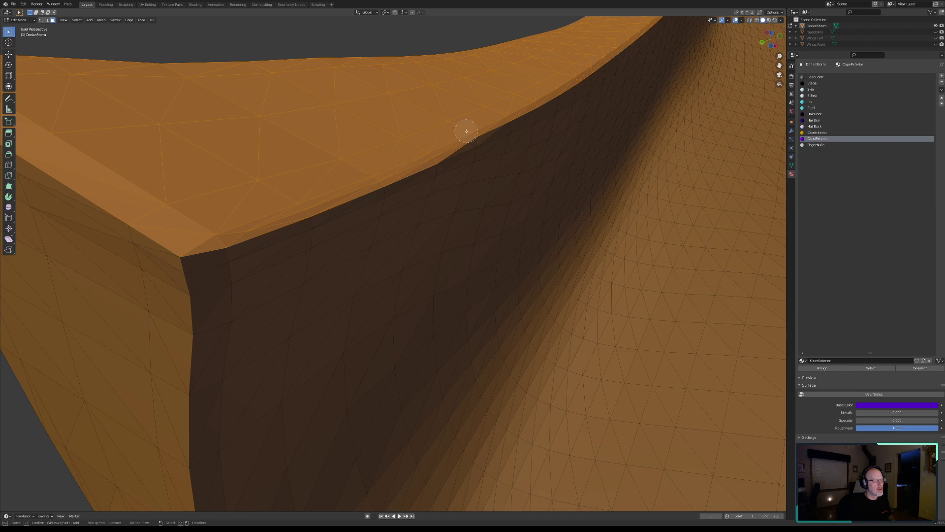
pyautogui.moveTo(474, 162)
pyautogui.mouseDown(button='middle')
pyautogui.moveTo(463, 163)
pyautogui.moveTo(468, 152)
pyautogui.moveTo(497, 175)
pyautogui.moveTo(508, 170)
pyautogui.moveTo(491, 165)
pyautogui.mouseUp(button='middle')
pyautogui.press('c')
pyautogui.rightClick(471, 158)
# Add the cape's bottom hem faces next to the front corner, across the hem's full width, to the selection.
pyautogui.moveTo(198, 262); pyautogui.dragTo(476, 185, button='middle')
pyautogui.moveTo(447, 281); pyautogui.dragTo(471, 148, button='middle')
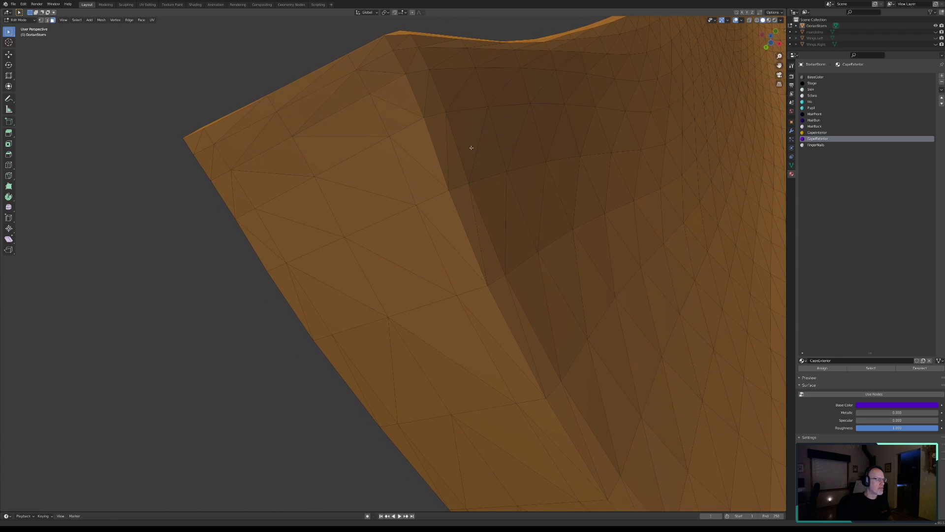
pyautogui.press('c')
pyautogui.moveTo(384, 43)
pyautogui.mouseDown()
pyautogui.moveTo(384, 63)
pyautogui.moveTo(495, 308)
pyautogui.moveTo(610, 503)
pyautogui.moveTo(460, 497)
pyautogui.moveTo(335, 344)
pyautogui.moveTo(201, 140)
pyautogui.moveTo(318, 89)
pyautogui.moveTo(372, 123)
pyautogui.moveTo(552, 481)
pyautogui.mouseUp()
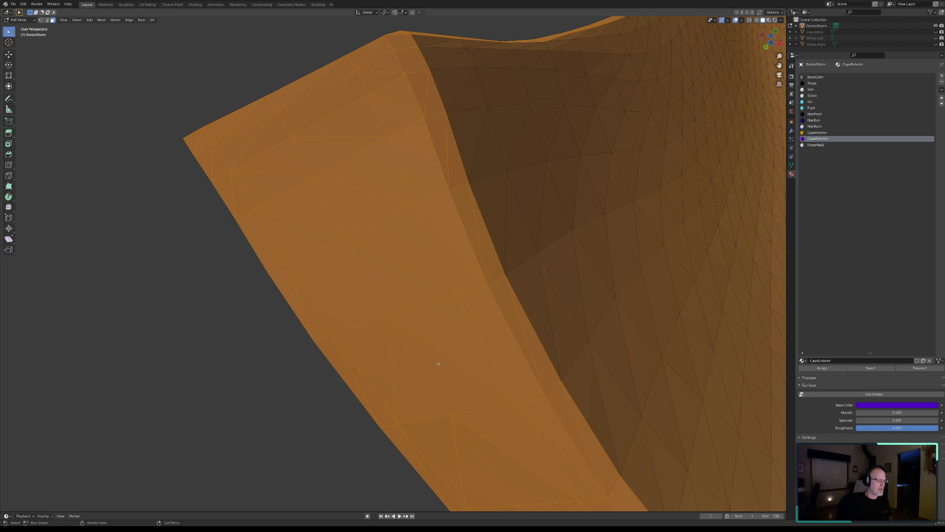
# Continue the selection along the cape's bottom hem from the front corner around the first curve, across its full width including the lining-side edge.
pyautogui.scroll(-4, 439, 364)
pyautogui.keyDown('shift'); pyautogui.moveTo(462, 382); pyautogui.dragTo(335, 154, button='middle'); pyautogui.keyUp('shift')
pyautogui.keyDown('shift'); pyautogui.moveTo(598, 265); pyautogui.dragTo(468, 337, button='middle'); pyautogui.keyUp('shift')
pyautogui.press('c')
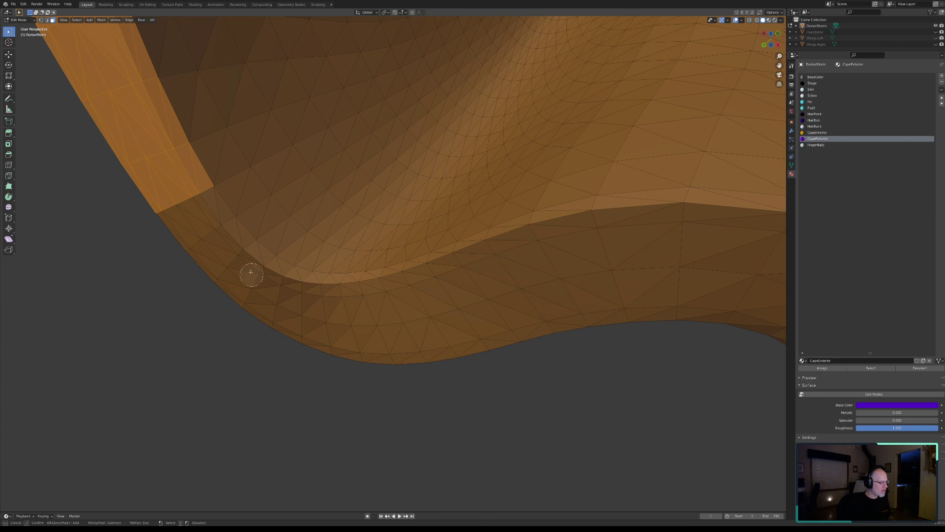
pyautogui.moveTo(196, 204)
pyautogui.mouseDown()
pyautogui.moveTo(250, 260)
pyautogui.moveTo(362, 296)
pyautogui.moveTo(347, 293)
pyautogui.moveTo(556, 224)
pyautogui.moveTo(773, 205)
pyautogui.moveTo(699, 246)
pyautogui.moveTo(764, 283)
pyautogui.moveTo(743, 308)
pyautogui.moveTo(597, 319)
pyautogui.moveTo(448, 360)
pyautogui.moveTo(321, 348)
pyautogui.moveTo(228, 285)
pyautogui.moveTo(176, 222)
pyautogui.mouseUp()
pyautogui.moveTo(324, 326)
pyautogui.mouseDown()
pyautogui.moveTo(533, 280)
pyautogui.moveTo(513, 306)
pyautogui.moveTo(675, 253)
pyautogui.moveTo(502, 390)
pyautogui.mouseUp()
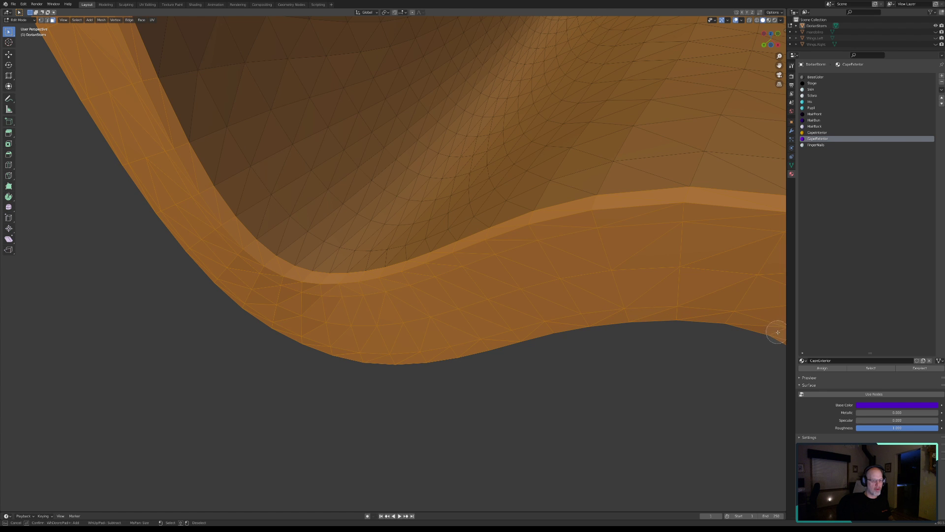
pyautogui.rightClick(306, 345)
# Deselect the stray purple exterior faces along the outer edge of the selected hem stretch.
pyautogui.moveTo(279, 344); pyautogui.dragTo(374, 376, button='middle')
pyautogui.press('c')
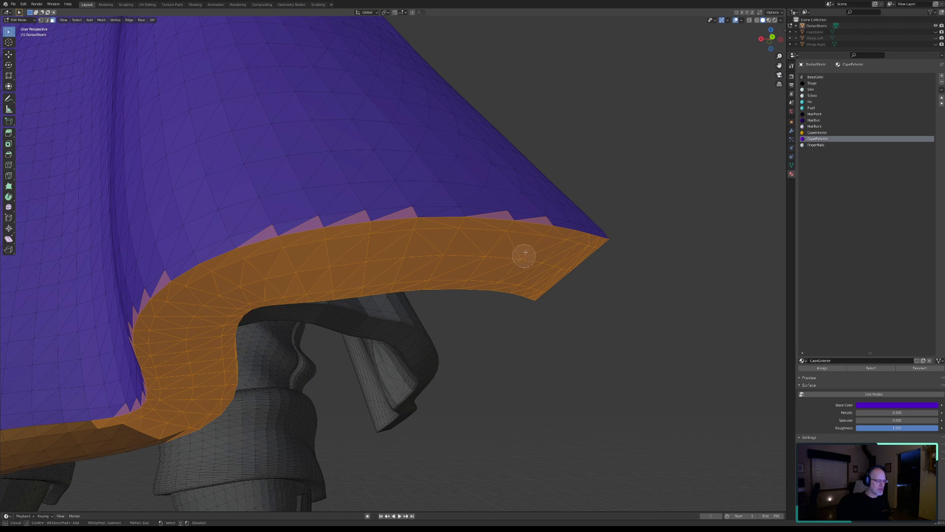
pyautogui.moveTo(467, 200)
pyautogui.mouseDown()
pyautogui.moveTo(386, 203)
pyautogui.moveTo(236, 230)
pyautogui.moveTo(162, 267)
pyautogui.moveTo(120, 321)
pyautogui.moveTo(114, 344)
pyautogui.moveTo(125, 383)
pyautogui.mouseUp()
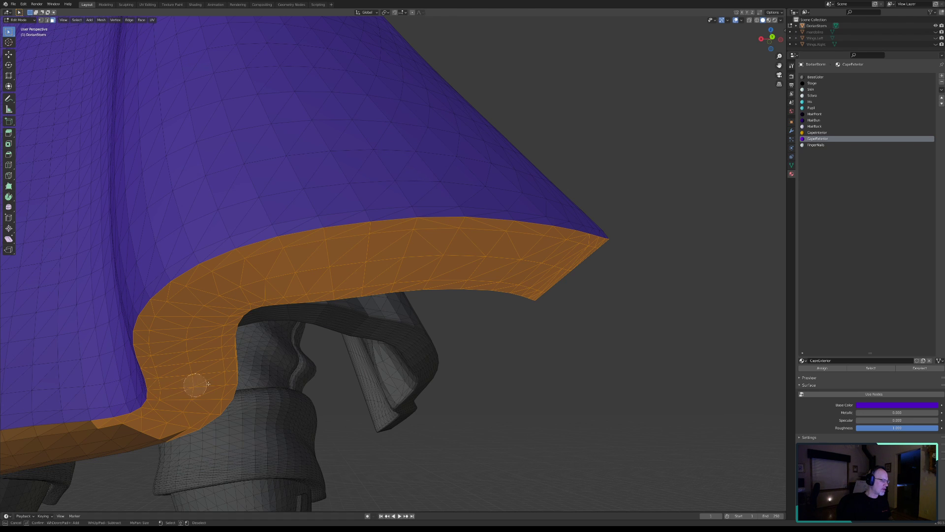
pyautogui.rightClick(316, 373)
# Add the next hem stretch past the first curve to the selection, from the lining-side edge across to the outer edge, filling its gaps.
pyautogui.moveTo(317, 372)
pyautogui.mouseDown(button='middle')
pyautogui.moveTo(401, 271)
pyautogui.moveTo(293, 353)
pyautogui.moveTo(325, 340)
pyautogui.moveTo(254, 355)
pyautogui.moveTo(534, 380)
pyautogui.mouseUp(button='middle')
pyautogui.moveTo(541, 391)
pyautogui.mouseDown(button='middle')
pyautogui.moveTo(442, 391)
pyautogui.moveTo(462, 367)
pyautogui.moveTo(375, 148)
pyautogui.moveTo(435, 190)
pyautogui.moveTo(352, 216)
pyautogui.moveTo(339, 194)
pyautogui.moveTo(306, 198)
pyautogui.moveTo(316, 201)
pyautogui.moveTo(331, 242)
pyautogui.mouseUp(button='middle')
pyautogui.scroll(5, 463, 366)
pyautogui.scroll(2, 306, 199)
pyautogui.press('c')
pyautogui.moveTo(222, 93)
pyautogui.mouseDown()
pyautogui.moveTo(237, 101)
pyautogui.moveTo(253, 156)
pyautogui.moveTo(269, 288)
pyautogui.moveTo(281, 310)
pyautogui.moveTo(260, 369)
pyautogui.moveTo(292, 276)
pyautogui.mouseUp()
pyautogui.moveTo(294, 251)
pyautogui.mouseDown(button='middle')
pyautogui.moveTo(303, 386)
pyautogui.moveTo(264, 390)
pyautogui.moveTo(270, 408)
pyautogui.mouseUp(button='middle')
pyautogui.moveTo(264, 364)
pyautogui.mouseDown()
pyautogui.moveTo(260, 388)
pyautogui.moveTo(299, 457)
pyautogui.moveTo(325, 478)
pyautogui.moveTo(403, 507)
pyautogui.mouseUp()
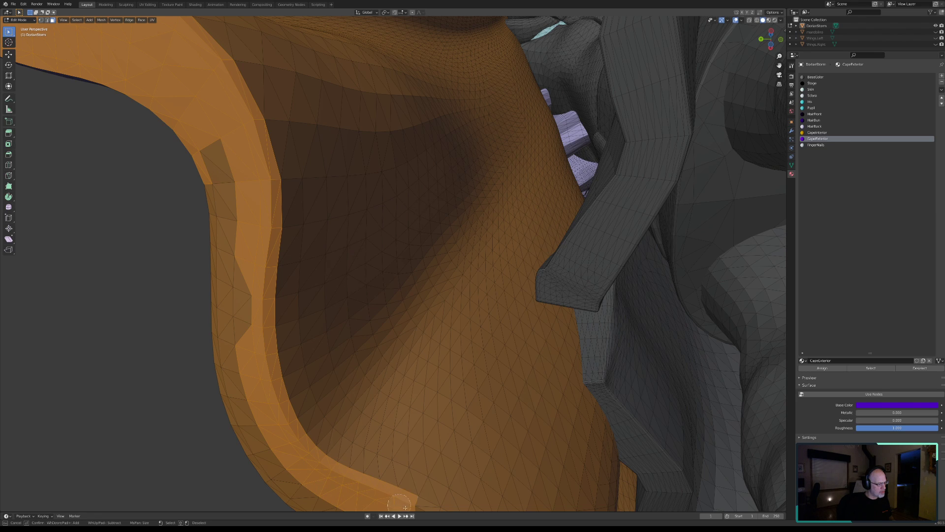
pyautogui.moveTo(224, 141)
pyautogui.mouseDown()
pyautogui.moveTo(223, 321)
pyautogui.moveTo(235, 394)
pyautogui.moveTo(265, 451)
pyautogui.mouseUp()
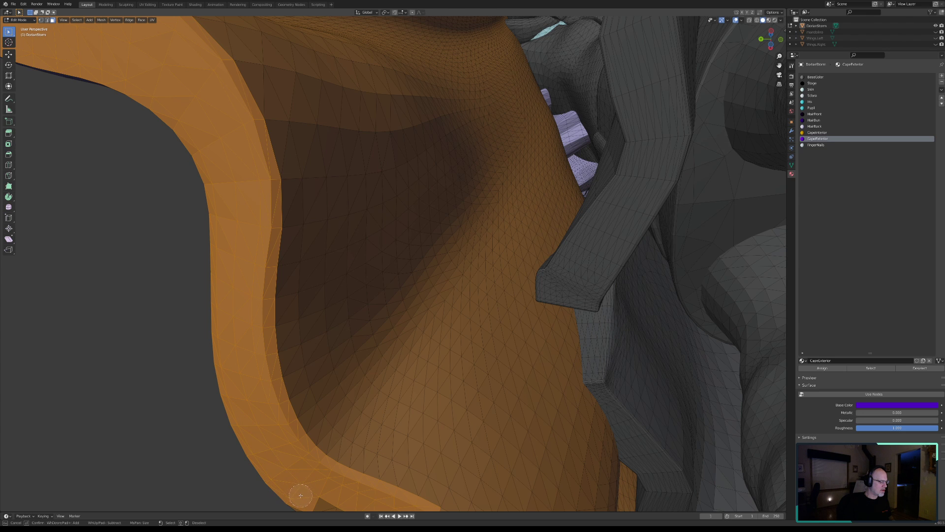
pyautogui.rightClick(330, 476)
# Extend the hem selection at full width down the following stretch to the tight fold at its end.
pyautogui.moveTo(330, 476); pyautogui.dragTo(199, 83, button='middle')
pyautogui.press('c')
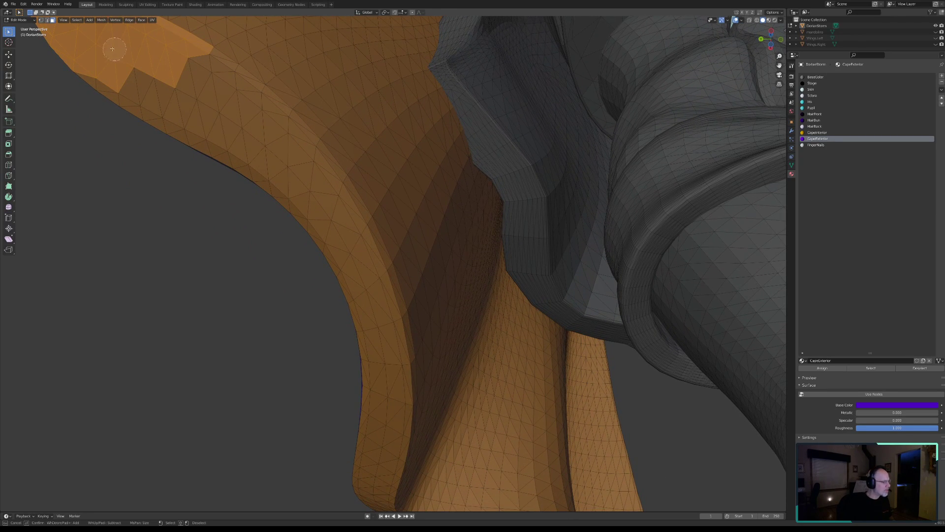
pyautogui.moveTo(96, 69)
pyautogui.mouseDown()
pyautogui.moveTo(207, 133)
pyautogui.moveTo(311, 211)
pyautogui.moveTo(367, 305)
pyautogui.moveTo(380, 411)
pyautogui.moveTo(368, 472)
pyautogui.moveTo(397, 413)
pyautogui.mouseUp()
pyautogui.moveTo(381, 330); pyautogui.dragTo(384, 327)
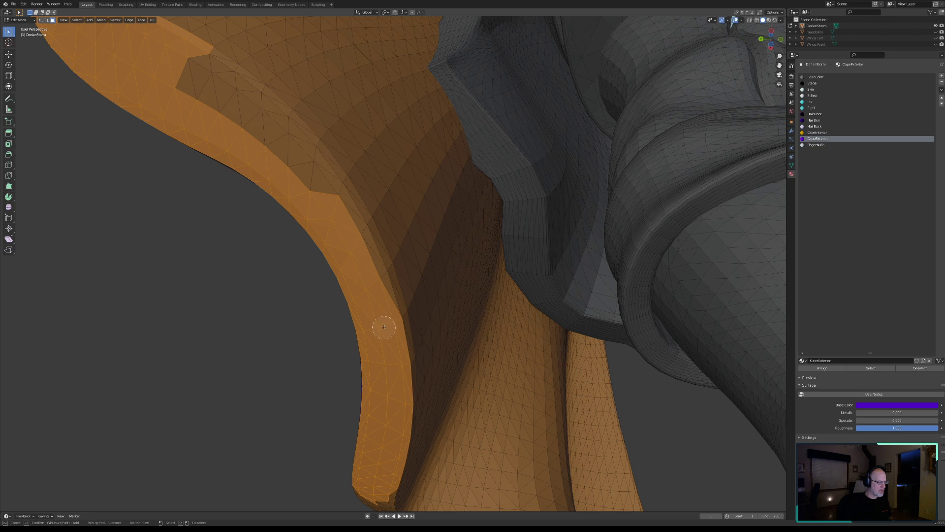
pyautogui.moveTo(364, 278); pyautogui.dragTo(348, 228)
pyautogui.moveTo(327, 197)
pyautogui.mouseDown()
pyautogui.moveTo(255, 114)
pyautogui.moveTo(190, 64)
pyautogui.mouseUp()
pyautogui.rightClick(175, 74)
# Add the remaining thin lining-side edge faces of the hem up to the fold to the selection.
pyautogui.moveTo(175, 74)
pyautogui.mouseDown(button='middle')
pyautogui.moveTo(133, 87)
pyautogui.moveTo(234, 164)
pyautogui.mouseUp(button='middle')
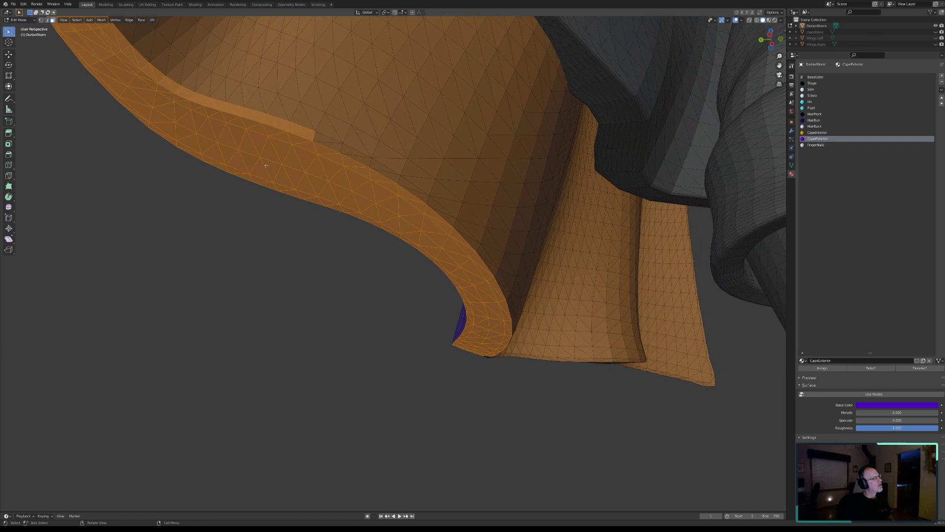
pyautogui.press('c')
pyautogui.moveTo(308, 150)
pyautogui.mouseDown()
pyautogui.moveTo(353, 165)
pyautogui.moveTo(460, 238)
pyautogui.moveTo(481, 262)
pyautogui.moveTo(498, 310)
pyautogui.mouseUp()
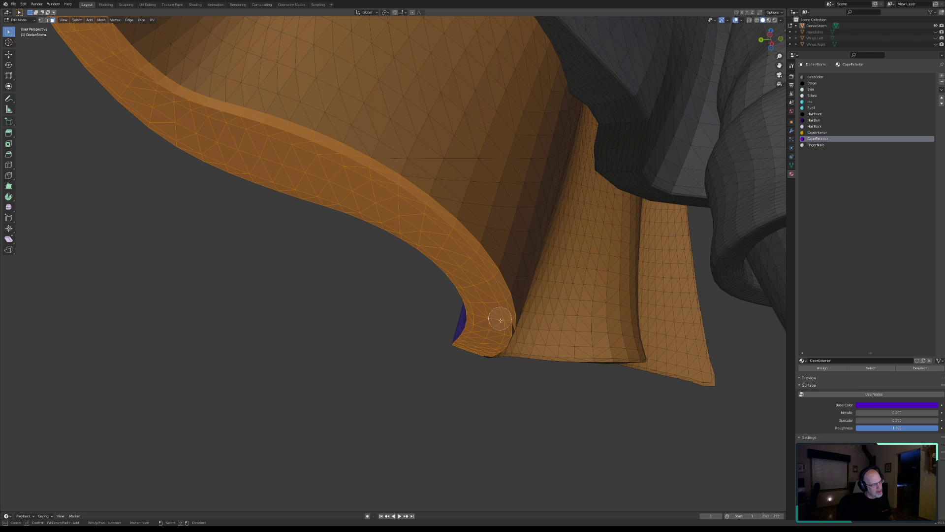
pyautogui.rightClick(521, 324)
# Add the unselected lining-side edge faces along the hem stretch beyond the fold to the selection.
pyautogui.moveTo(578, 319)
pyautogui.mouseDown(button='middle')
pyautogui.moveTo(571, 304)
pyautogui.moveTo(509, 288)
pyautogui.moveTo(452, 312)
pyautogui.mouseUp(button='middle')
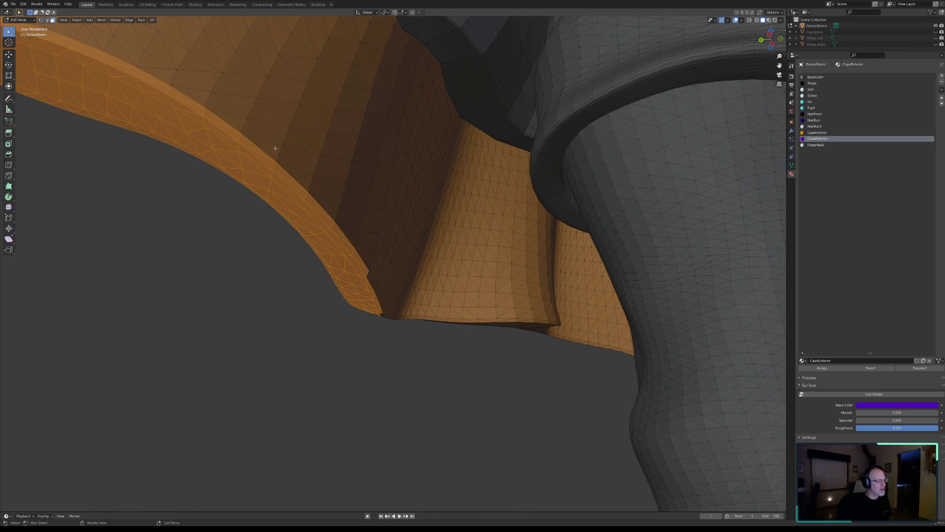
pyautogui.moveTo(243, 173); pyautogui.dragTo(595, 353, button='middle')
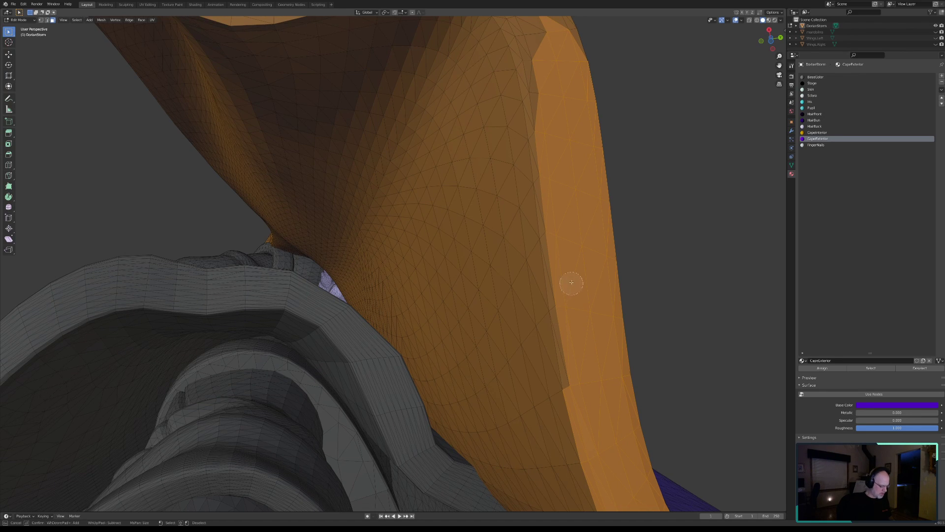
pyautogui.moveTo(576, 398); pyautogui.dragTo(576, 380)
pyautogui.moveTo(565, 312); pyautogui.dragTo(561, 278)
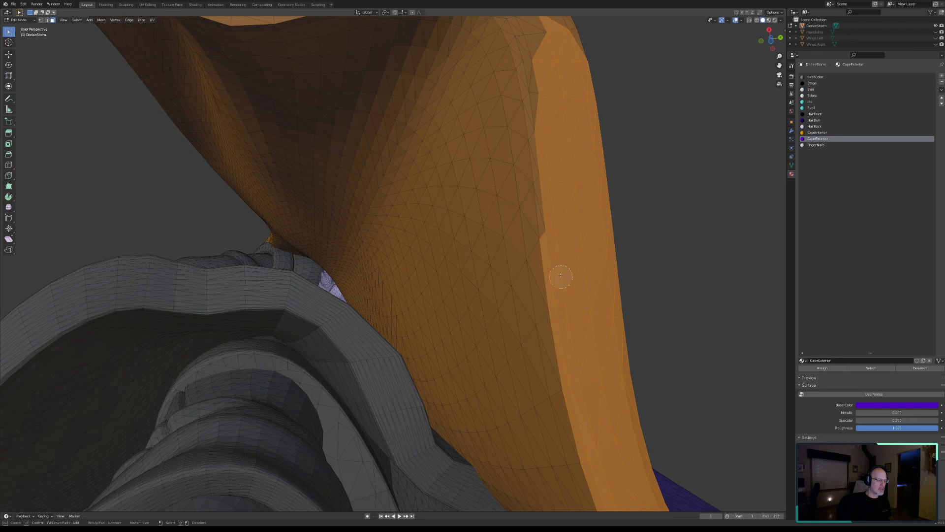
pyautogui.moveTo(540, 137); pyautogui.dragTo(516, 27)
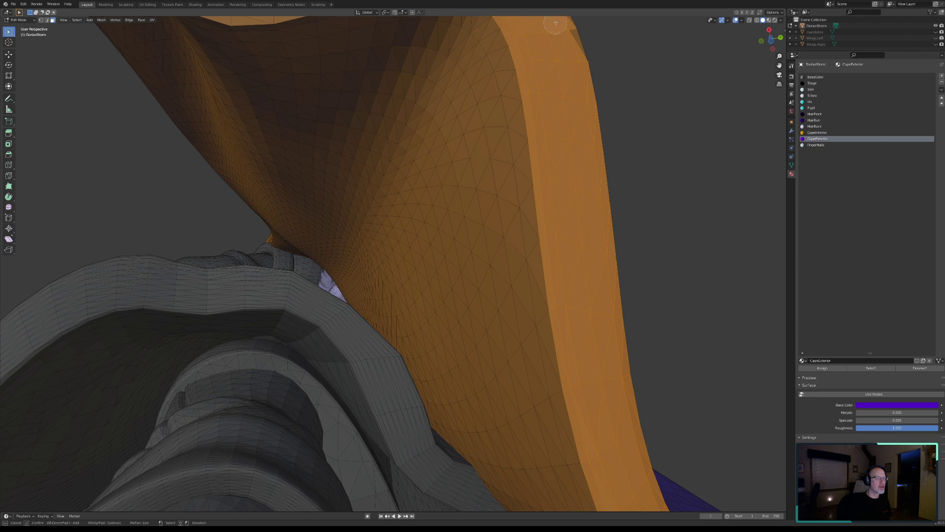
# Add the hem faces through the next S-shaped bend to the selection, covering the outer half and the inner half.
pyautogui.moveTo(525, 61); pyautogui.dragTo(553, 304, button='middle')
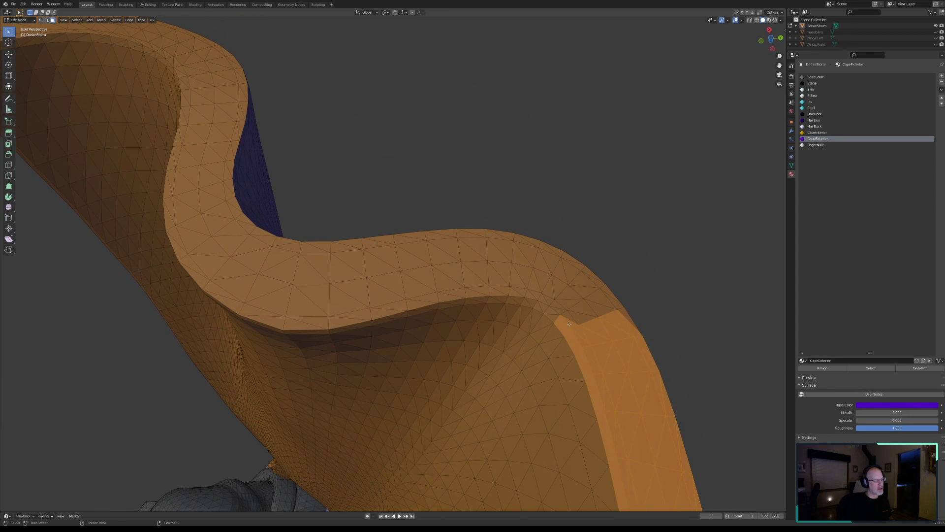
pyautogui.press('c')
pyautogui.moveTo(609, 314)
pyautogui.mouseDown()
pyautogui.moveTo(522, 246)
pyautogui.moveTo(256, 248)
pyautogui.moveTo(220, 225)
pyautogui.moveTo(216, 155)
pyautogui.moveTo(231, 81)
pyautogui.moveTo(222, 64)
pyautogui.moveTo(183, 55)
pyautogui.mouseUp()
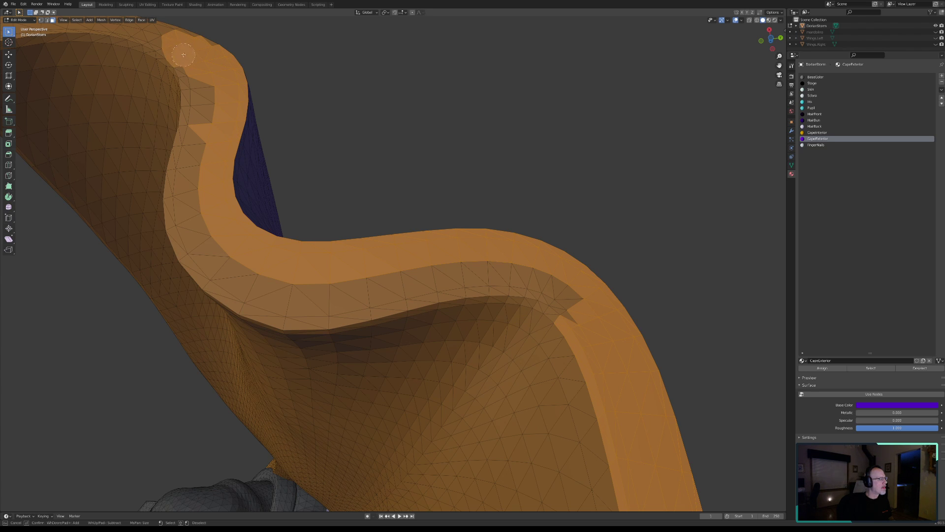
pyautogui.moveTo(561, 311)
pyautogui.mouseDown()
pyautogui.moveTo(476, 281)
pyautogui.moveTo(266, 292)
pyautogui.moveTo(197, 236)
pyautogui.moveTo(194, 78)
pyautogui.mouseUp()
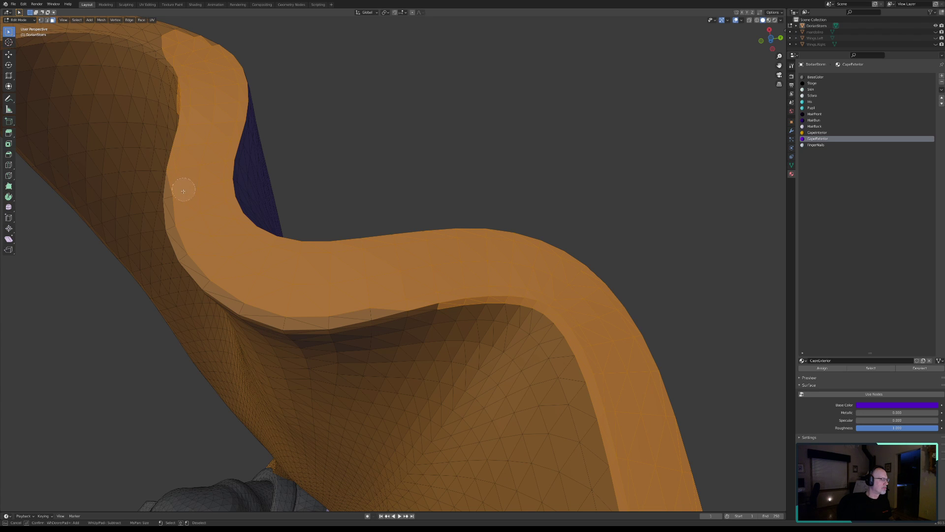
pyautogui.moveTo(205, 267)
pyautogui.mouseDown()
pyautogui.moveTo(239, 297)
pyautogui.moveTo(303, 319)
pyautogui.moveTo(356, 325)
pyautogui.moveTo(445, 300)
pyautogui.mouseUp()
# Add the leftover lining-side slivers along the S-shaped bend and deselect the stray strip of lining faces below them.
pyautogui.moveTo(468, 331)
pyautogui.mouseDown(button='middle')
pyautogui.moveTo(443, 323)
pyautogui.moveTo(368, 342)
pyautogui.mouseUp(button='middle')
pyautogui.rightClick(293, 328)
pyautogui.moveTo(247, 335)
pyautogui.mouseDown(button='middle')
pyautogui.moveTo(352, 295)
pyautogui.moveTo(458, 323)
pyautogui.moveTo(463, 304)
pyautogui.mouseUp(button='middle')
pyautogui.press('c')
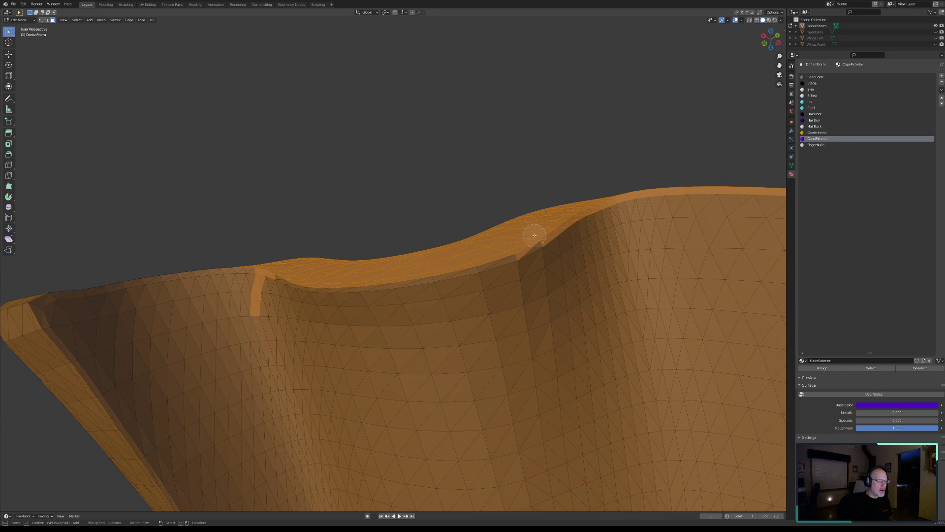
pyautogui.moveTo(459, 259); pyautogui.dragTo(426, 267)
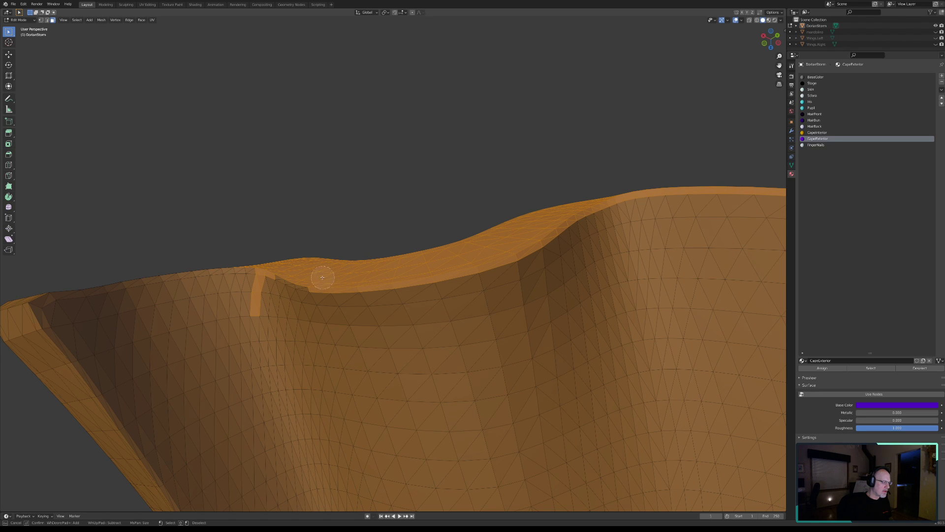
pyautogui.moveTo(291, 303); pyautogui.dragTo(256, 292, button='middle')
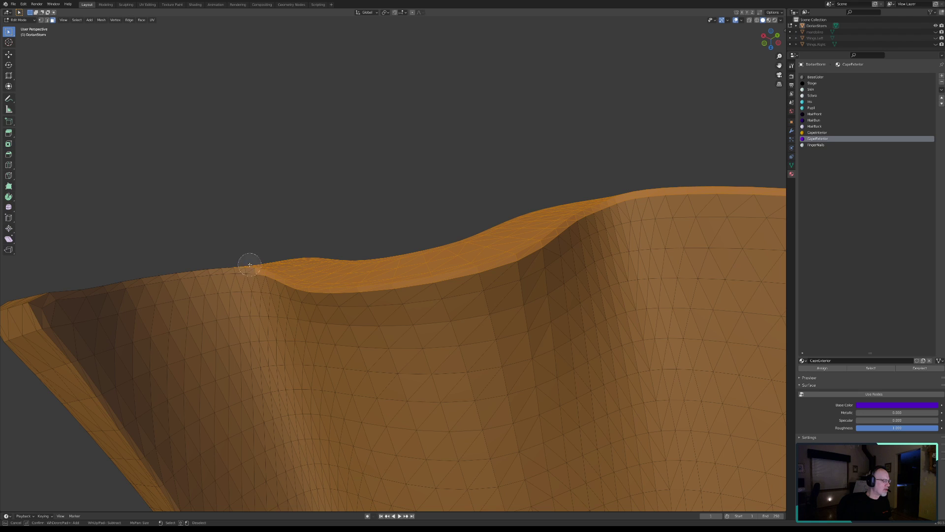
# Complete the hem selection around the last curve to the far front corner, including the start of the second front border.
pyautogui.moveTo(252, 260)
pyautogui.mouseDown()
pyautogui.moveTo(98, 276)
pyautogui.moveTo(13, 303)
pyautogui.moveTo(23, 337)
pyautogui.moveTo(108, 432)
pyautogui.mouseUp()
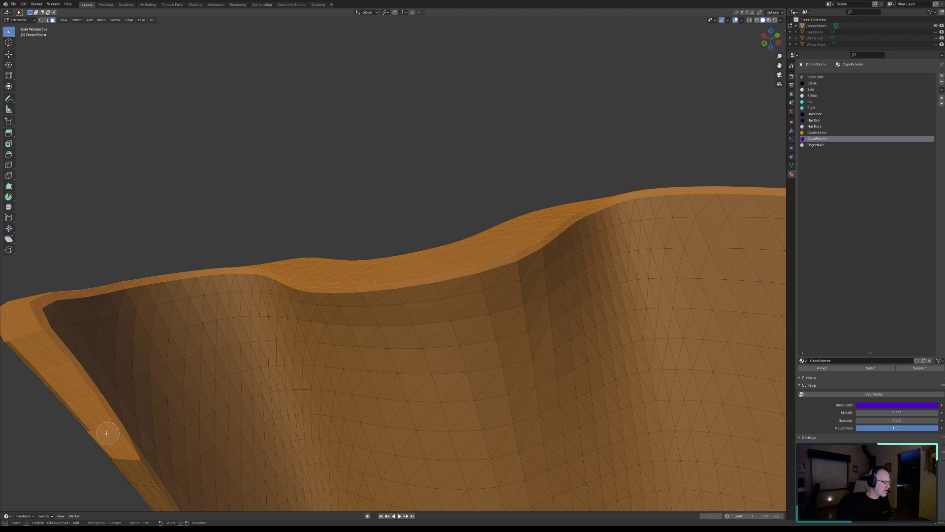
pyautogui.moveTo(131, 253)
pyautogui.mouseDown(button='middle')
pyautogui.moveTo(308, 230)
pyautogui.moveTo(320, 270)
pyautogui.moveTo(370, 278)
pyautogui.mouseUp(button='middle')
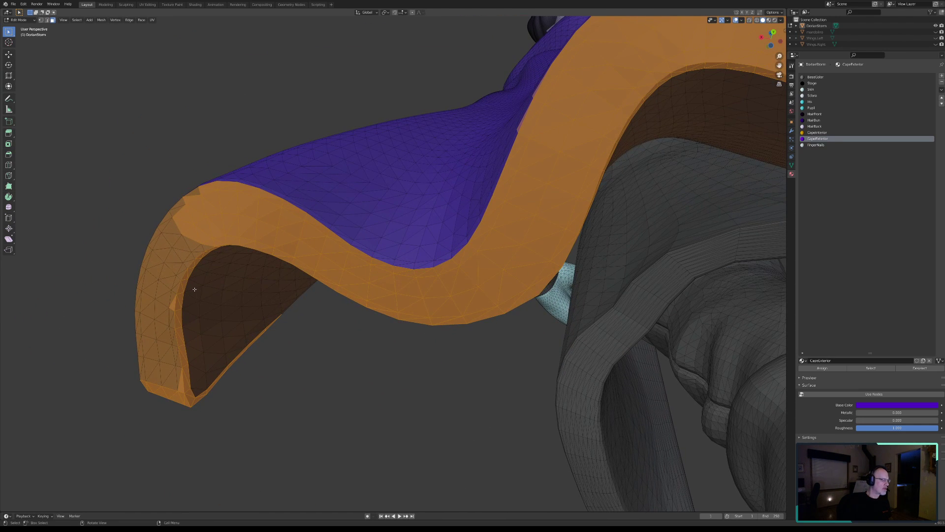
pyautogui.press('c')
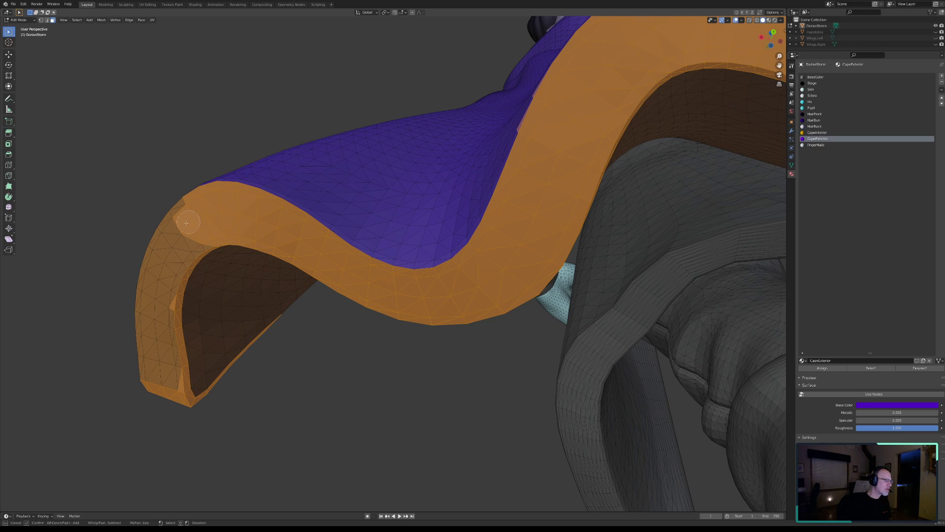
pyautogui.moveTo(188, 222); pyautogui.dragTo(190, 210)
pyautogui.moveTo(189, 250)
pyautogui.mouseDown()
pyautogui.moveTo(174, 298)
pyautogui.moveTo(211, 274)
pyautogui.moveTo(199, 305)
pyautogui.moveTo(210, 281)
pyautogui.moveTo(159, 314)
pyautogui.moveTo(162, 306)
pyautogui.moveTo(168, 375)
pyautogui.mouseUp()
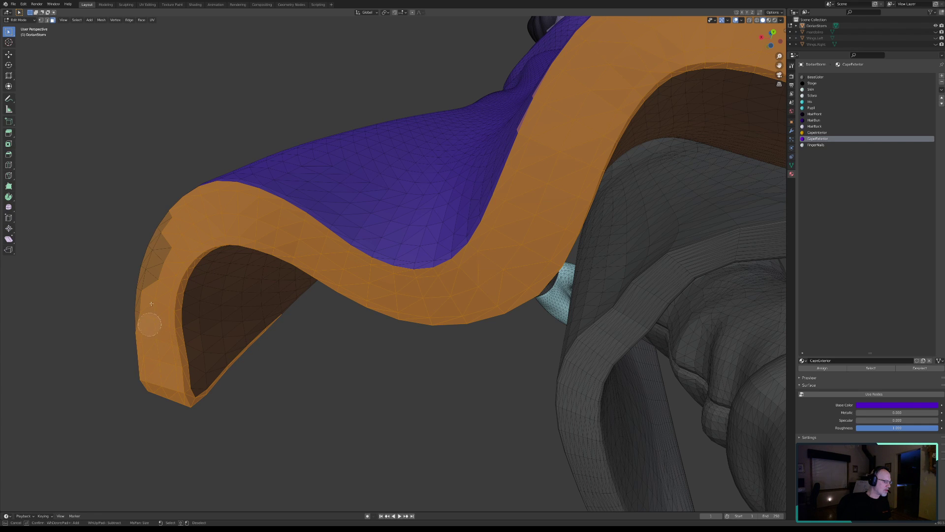
pyautogui.moveTo(152, 305); pyautogui.dragTo(163, 260)
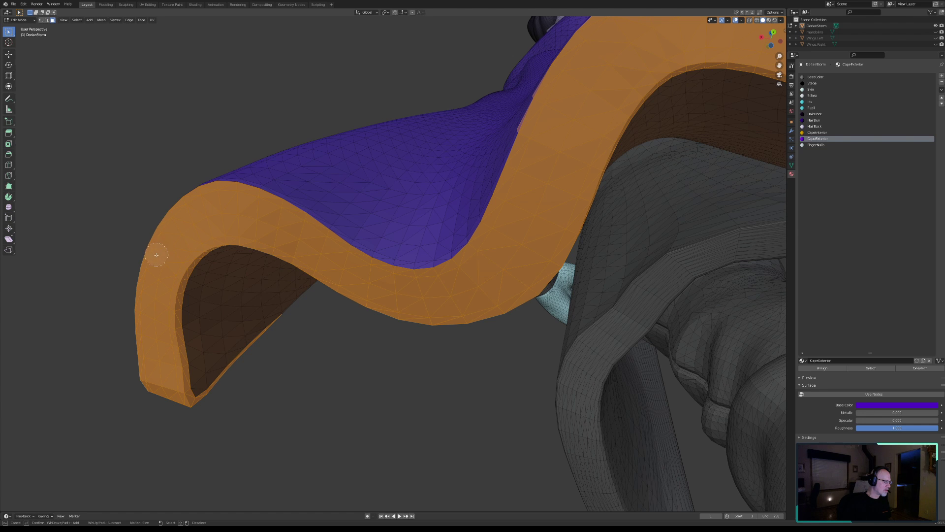
pyautogui.rightClick(226, 232)
# Deselect the stray purple exterior faces along the outer edge of the hem's far stretch.
pyautogui.moveTo(226, 232); pyautogui.dragTo(296, 268, button='middle')
pyautogui.press('c')
pyautogui.moveTo(527, 257)
pyautogui.mouseDown()
pyautogui.moveTo(517, 266)
pyautogui.moveTo(672, 265)
pyautogui.mouseUp()
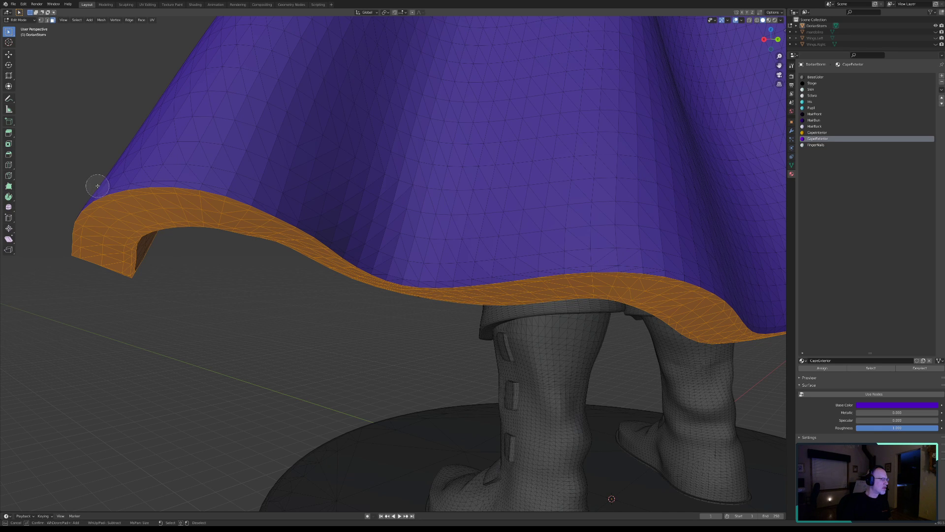
pyautogui.rightClick(189, 208)
# Add a full-width patch of edge faces beside the curved, already selected hem to the selection, working toward the cape's upper border.
pyautogui.moveTo(217, 208); pyautogui.dragTo(282, 211, button='middle')
pyautogui.moveTo(416, 211); pyautogui.dragTo(319, 211, button='middle')
pyautogui.scroll(-5, 537, 210)
pyautogui.moveTo(537, 210); pyautogui.dragTo(611, 202, button='middle')
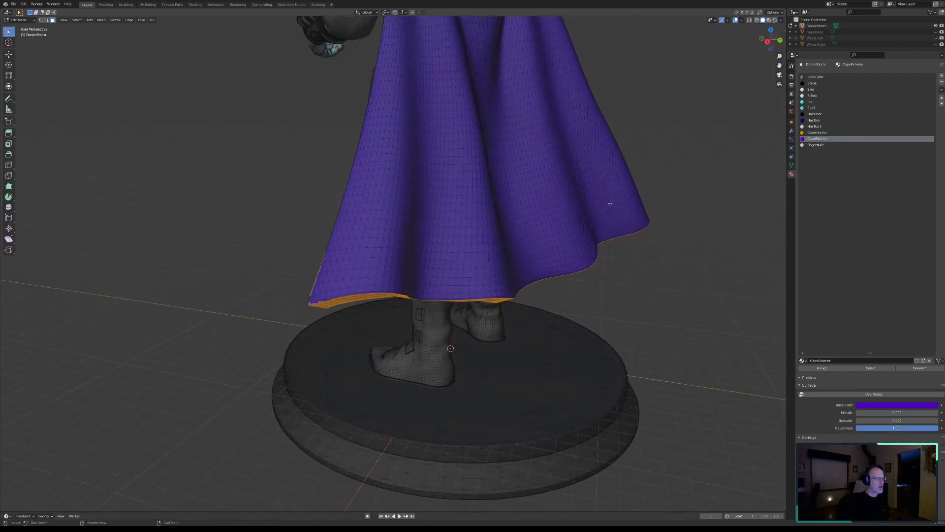
pyautogui.keyDown('shift'); pyautogui.moveTo(506, 222); pyautogui.dragTo(581, 220, button='middle'); pyautogui.keyUp('shift')
pyautogui.moveTo(411, 260)
pyautogui.mouseDown(button='middle')
pyautogui.moveTo(467, 273)
pyautogui.moveTo(441, 264)
pyautogui.moveTo(450, 184)
pyautogui.mouseUp(button='middle')
pyautogui.scroll(3, 433, 282)
pyautogui.scroll(3, 422, 290)
pyautogui.press('c')
pyautogui.moveTo(495, 300)
pyautogui.mouseDown(button='middle')
pyautogui.moveTo(439, 327)
pyautogui.moveTo(436, 242)
pyautogui.moveTo(467, 264)
pyautogui.moveTo(481, 226)
pyautogui.moveTo(486, 242)
pyautogui.moveTo(405, 331)
pyautogui.mouseUp(button='middle')
pyautogui.press('Escape')
pyautogui.press('c')
pyautogui.moveTo(410, 336)
pyautogui.mouseDown()
pyautogui.moveTo(390, 338)
pyautogui.moveTo(429, 355)
pyautogui.mouseUp()
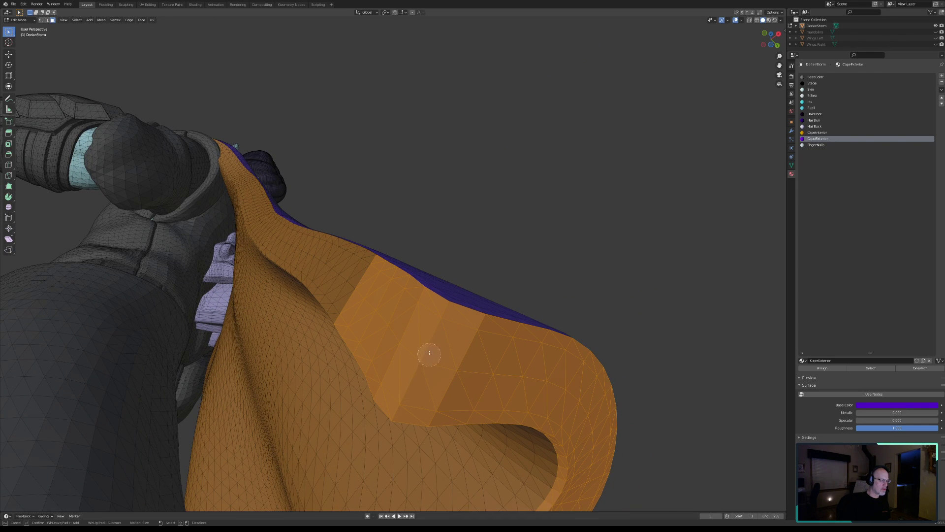
pyautogui.rightClick(415, 333)
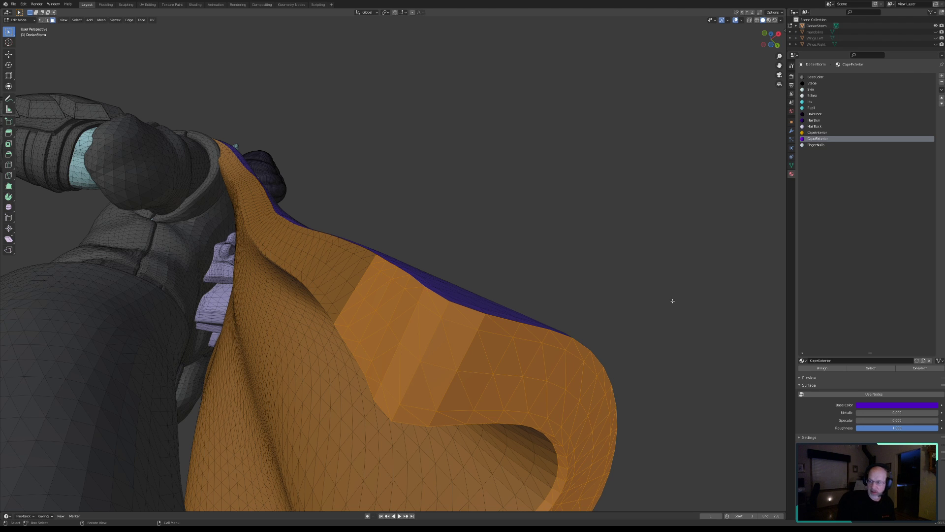
# Extend the selection at full width along the long straight stretch of the cape's border, up toward the neck.
pyautogui.moveTo(325, 289)
pyautogui.mouseDown(button='middle')
pyautogui.moveTo(422, 308)
pyautogui.moveTo(460, 306)
pyautogui.moveTo(471, 294)
pyautogui.moveTo(459, 329)
pyautogui.mouseUp(button='middle')
pyautogui.press('c')
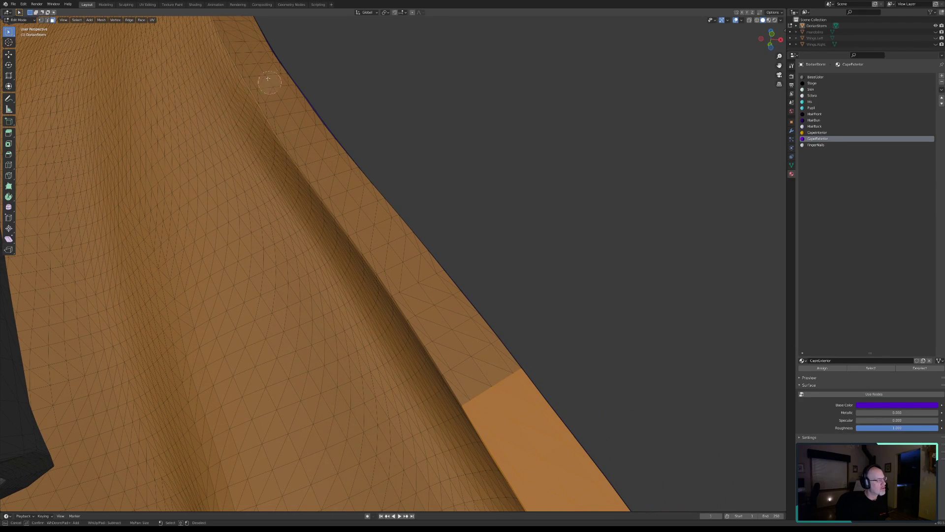
pyautogui.moveTo(257, 57)
pyautogui.mouseDown()
pyautogui.moveTo(331, 168)
pyautogui.moveTo(391, 223)
pyautogui.moveTo(440, 290)
pyautogui.moveTo(488, 362)
pyautogui.moveTo(480, 389)
pyautogui.moveTo(418, 329)
pyautogui.moveTo(271, 100)
pyautogui.mouseUp()
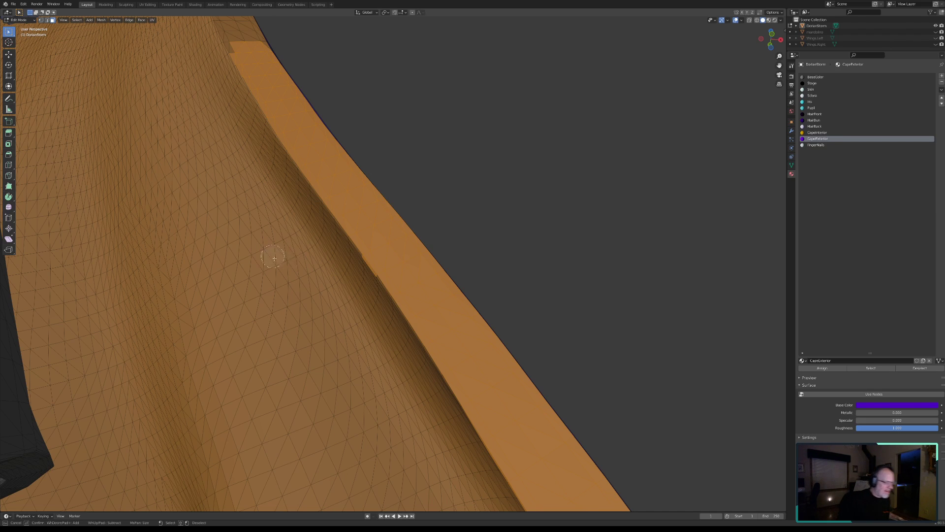
pyautogui.rightClick(462, 258)
# Add the thin lining-side sliver faces along the lower part of the straight border stretch to the selection.
pyautogui.moveTo(439, 257)
pyautogui.mouseDown(button='middle')
pyautogui.moveTo(443, 249)
pyautogui.moveTo(400, 279)
pyautogui.moveTo(470, 237)
pyautogui.mouseUp(button='middle')
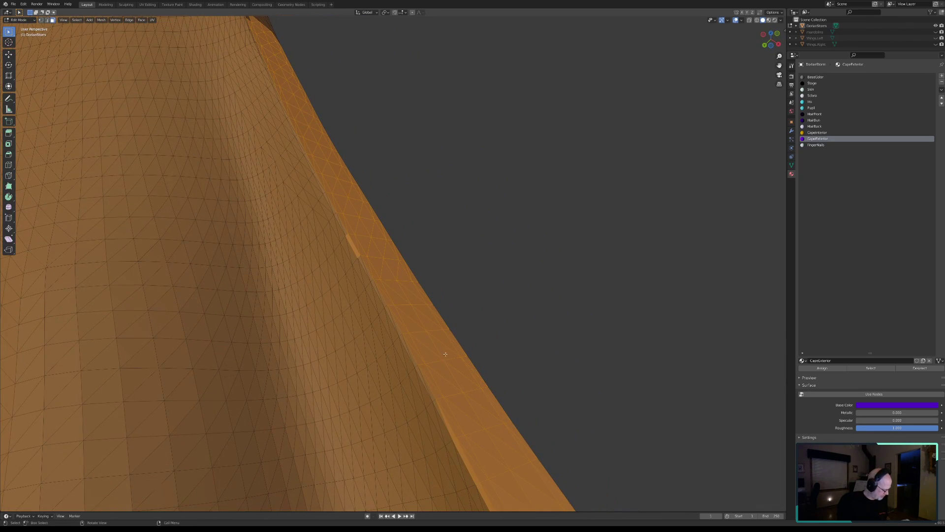
pyautogui.moveTo(437, 374); pyautogui.dragTo(468, 132, button='middle')
pyautogui.press('c')
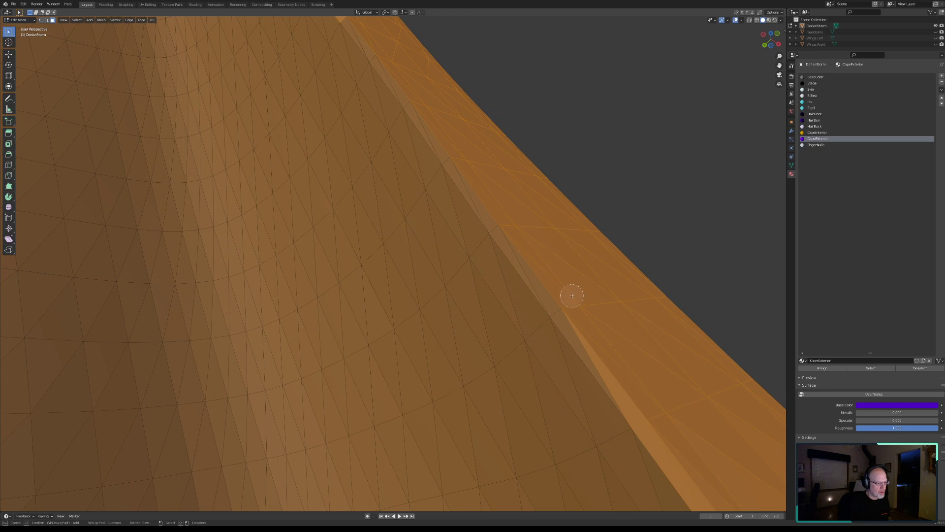
pyautogui.moveTo(568, 303); pyautogui.dragTo(498, 210)
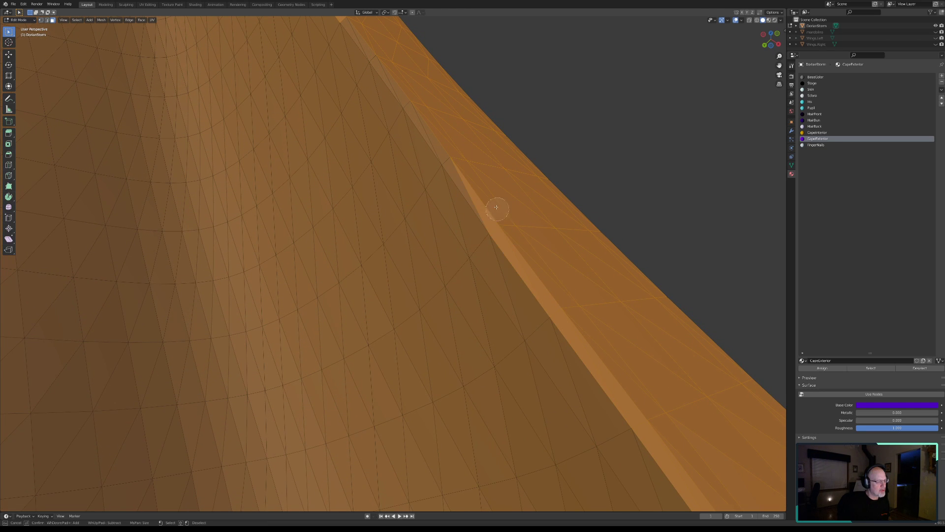
pyautogui.moveTo(455, 155); pyautogui.dragTo(381, 48)
pyautogui.click(363, 24)
pyautogui.press('Escape')
pyautogui.moveTo(459, 147)
pyautogui.mouseDown(button='middle')
pyautogui.moveTo(489, 227)
pyautogui.moveTo(487, 295)
pyautogui.moveTo(433, 268)
pyautogui.moveTo(453, 301)
pyautogui.moveTo(395, 266)
pyautogui.mouseUp(button='middle')
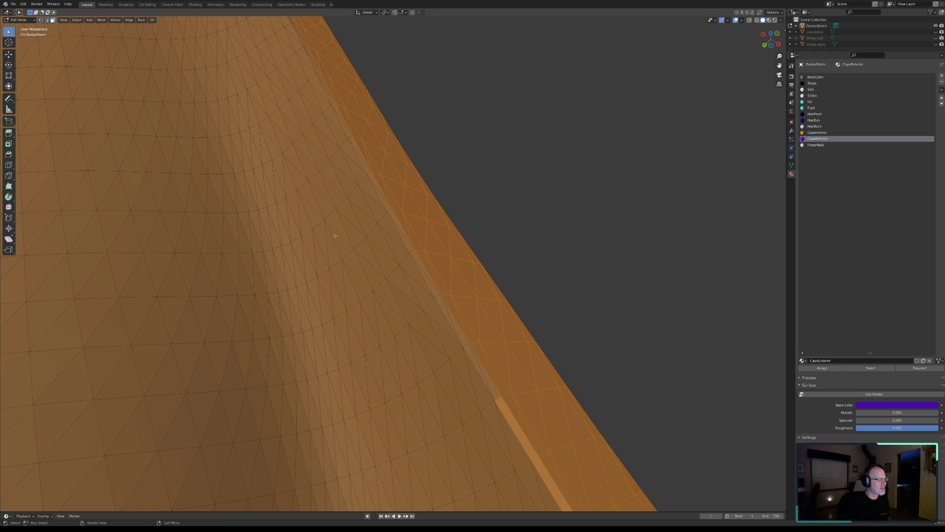
# Add the thin lining-side sliver faces along the upper part of the straight border stretch to the selection.
pyautogui.press('c')
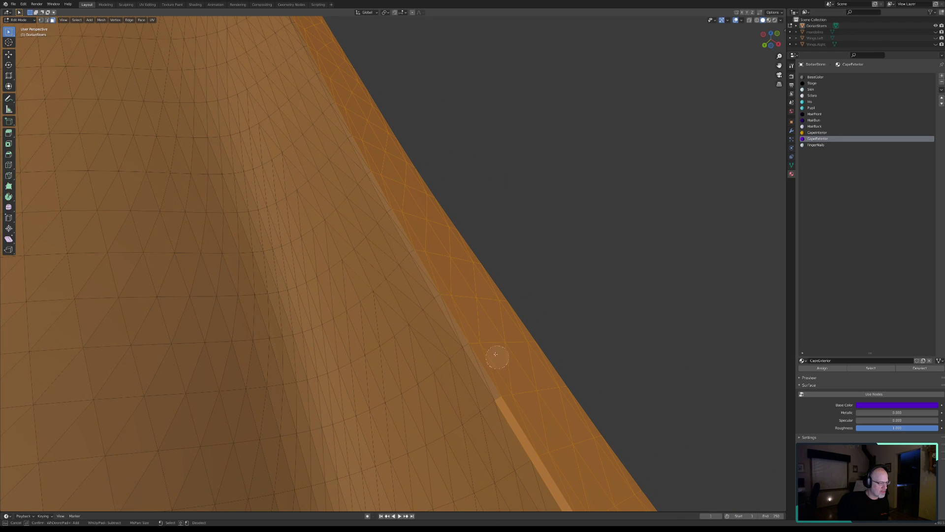
pyautogui.click(476, 338)
pyautogui.moveTo(451, 289)
pyautogui.mouseDown()
pyautogui.moveTo(416, 243)
pyautogui.moveTo(326, 59)
pyautogui.mouseUp()
pyautogui.click(317, 45)
pyautogui.rightClick(340, 68)
# Extend the border selection at full width further up the straight stretch, including the inner edge faces beside the lining.
pyautogui.moveTo(340, 68)
pyautogui.mouseDown(button='middle')
pyautogui.moveTo(333, 93)
pyautogui.moveTo(374, 93)
pyautogui.moveTo(359, 169)
pyautogui.moveTo(424, 328)
pyautogui.moveTo(382, 311)
pyautogui.moveTo(425, 311)
pyautogui.moveTo(426, 353)
pyautogui.mouseUp(button='middle')
pyautogui.press('c')
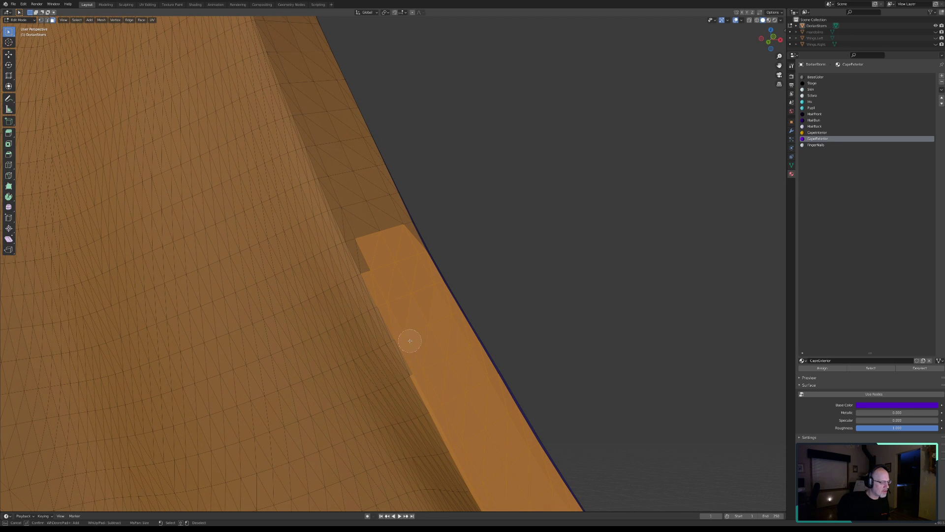
pyautogui.moveTo(407, 337); pyautogui.dragTo(403, 335)
pyautogui.moveTo(355, 232); pyautogui.dragTo(362, 245)
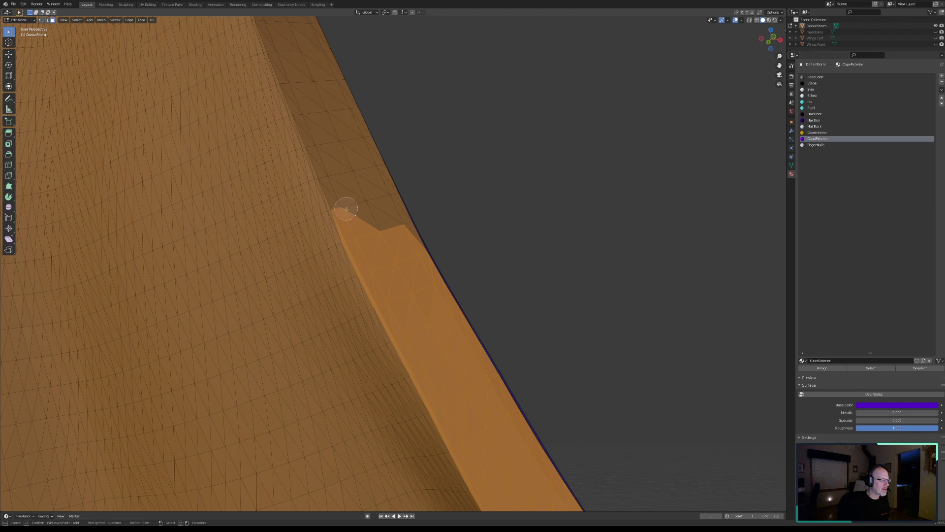
pyautogui.moveTo(348, 211)
pyautogui.mouseDown()
pyautogui.moveTo(295, 84)
pyautogui.moveTo(369, 219)
pyautogui.moveTo(396, 228)
pyautogui.moveTo(314, 49)
pyautogui.moveTo(300, 30)
pyautogui.moveTo(273, 34)
pyautogui.mouseUp()
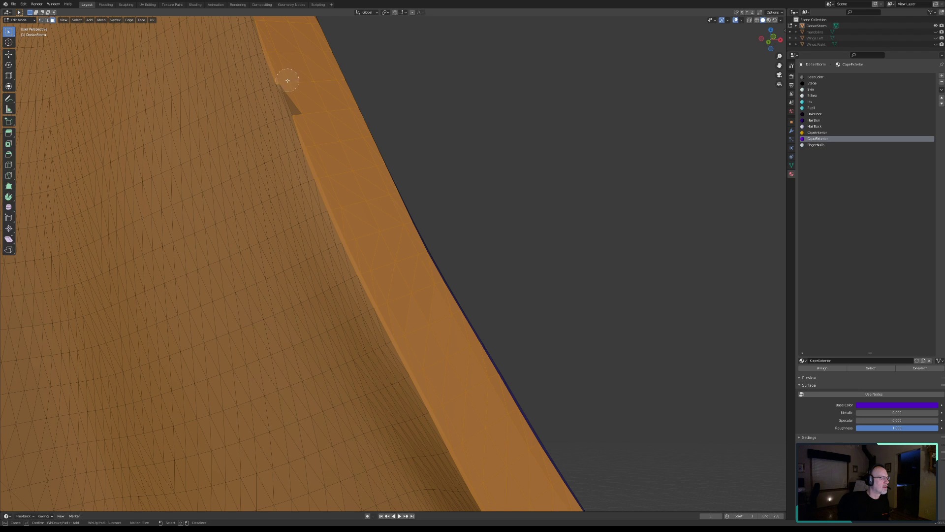
pyautogui.moveTo(290, 83); pyautogui.dragTo(298, 94)
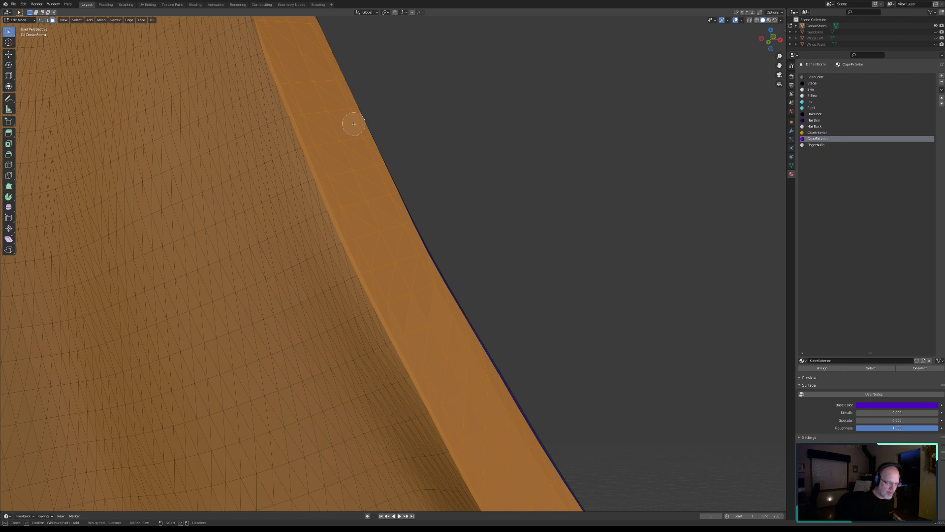
pyautogui.press('Escape')
# Select the next upper patch of border faces, covering the lining-side rows and the rows along the outer edge.
pyautogui.moveTo(314, 89)
pyautogui.mouseDown(button='middle')
pyautogui.moveTo(376, 194)
pyautogui.moveTo(384, 266)
pyautogui.moveTo(376, 268)
pyautogui.moveTo(382, 259)
pyautogui.moveTo(363, 262)
pyautogui.moveTo(364, 122)
pyautogui.mouseUp(button='middle')
pyautogui.scroll(2, 385, 263)
pyautogui.press('c')
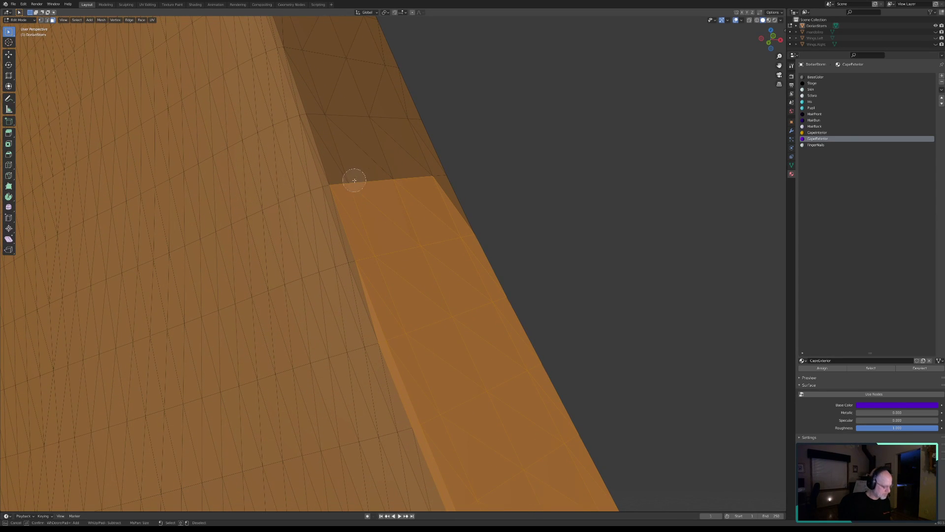
pyautogui.moveTo(364, 256); pyautogui.dragTo(292, 46)
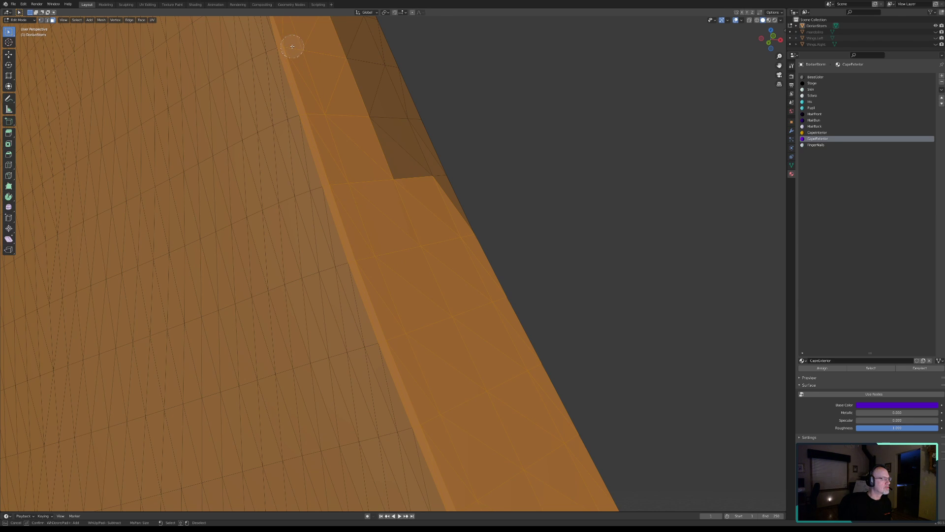
pyautogui.rightClick(344, 87)
pyautogui.press('c')
pyautogui.moveTo(422, 186)
pyautogui.mouseDown()
pyautogui.moveTo(393, 99)
pyautogui.moveTo(352, 27)
pyautogui.mouseUp()
pyautogui.rightClick(320, 68)
# Continue the full-width border selection up the long stretch that runs toward the figure's shoulder.
pyautogui.moveTo(316, 54)
pyautogui.keyDown('shift'); pyautogui.mouseDown(button='middle')
pyautogui.moveTo(341, 201)
pyautogui.moveTo(432, 408)
pyautogui.mouseUp(button='middle'); pyautogui.keyUp('shift')
pyautogui.press('c')
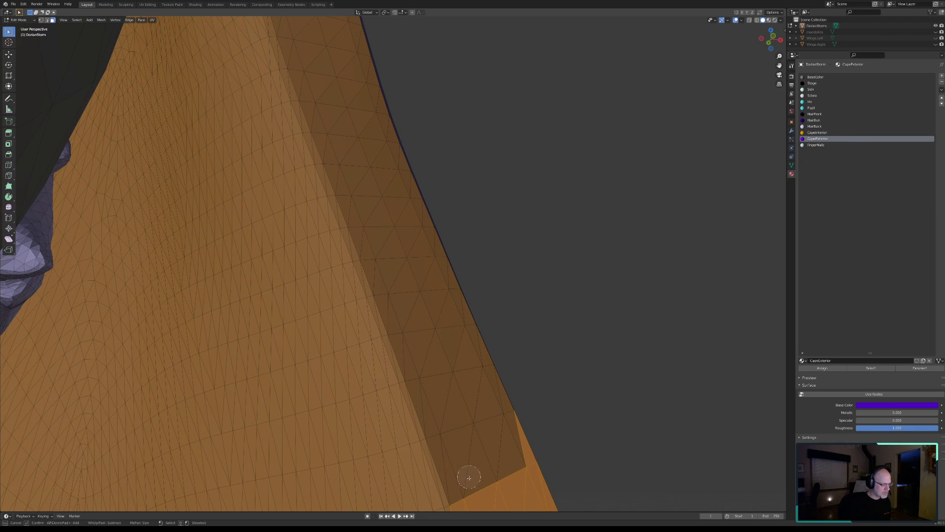
pyautogui.moveTo(448, 494)
pyautogui.mouseDown()
pyautogui.moveTo(285, 29)
pyautogui.moveTo(249, 38)
pyautogui.mouseUp()
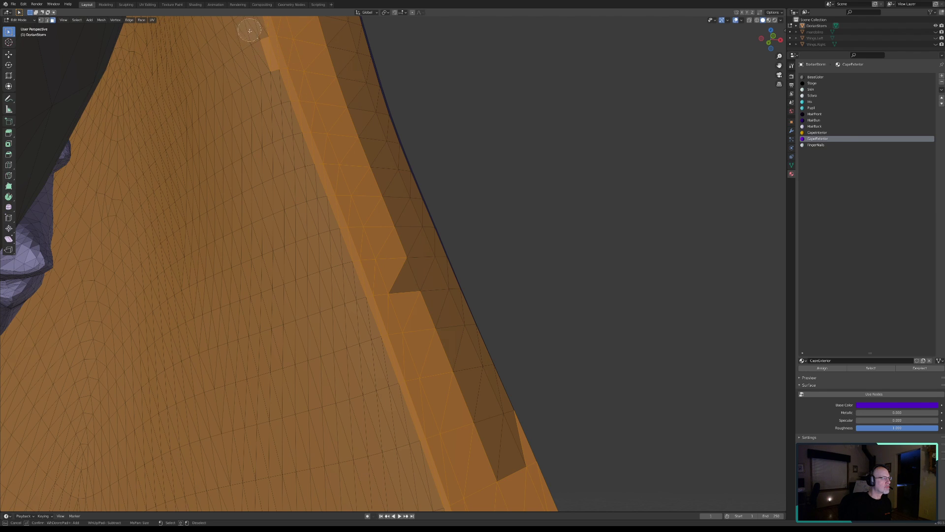
pyautogui.moveTo(375, 222)
pyautogui.mouseDown()
pyautogui.moveTo(433, 308)
pyautogui.moveTo(502, 468)
pyautogui.moveTo(483, 376)
pyautogui.moveTo(422, 252)
pyautogui.mouseUp()
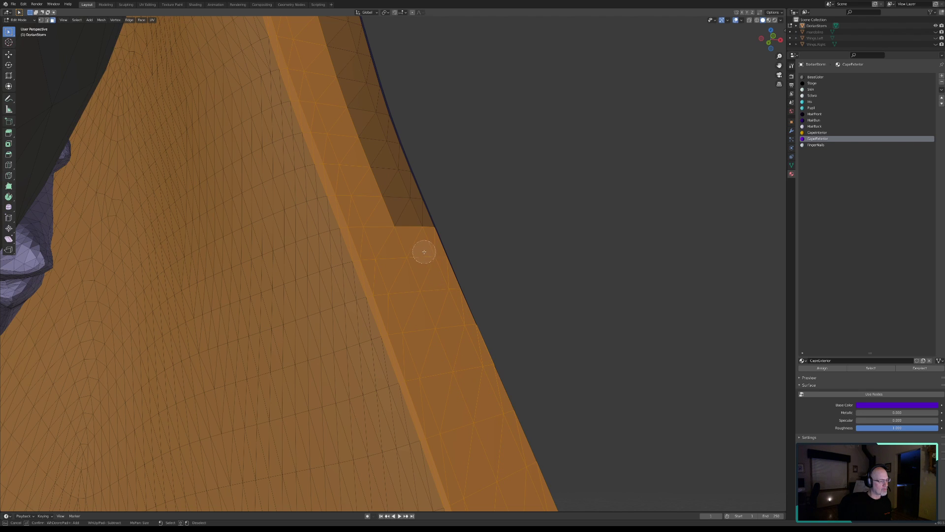
pyautogui.moveTo(337, 31)
pyautogui.mouseDown()
pyautogui.moveTo(403, 217)
pyautogui.moveTo(406, 207)
pyautogui.mouseUp()
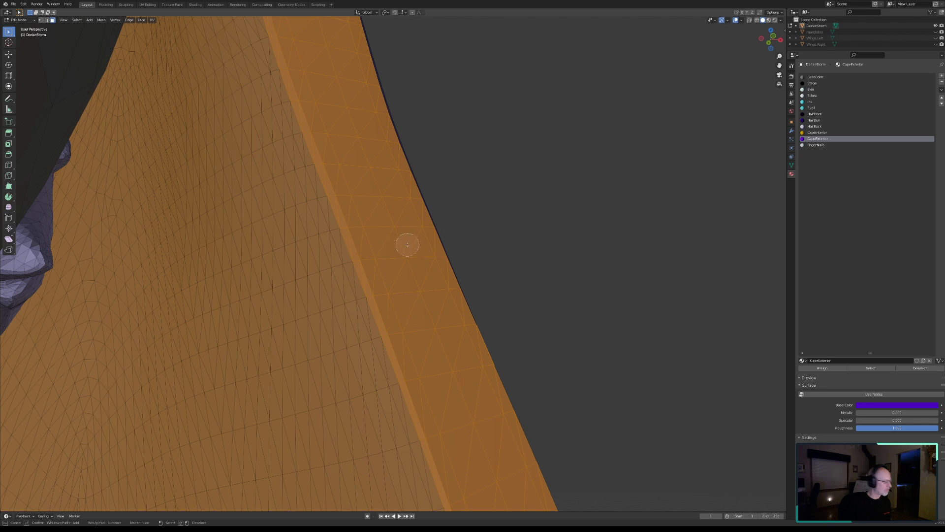
pyautogui.rightClick(488, 243)
# Deselect the stray purple exterior faces beside the outer edge of the selected upper border.
pyautogui.moveTo(488, 243); pyautogui.dragTo(600, 334, button='middle')
pyautogui.press('c')
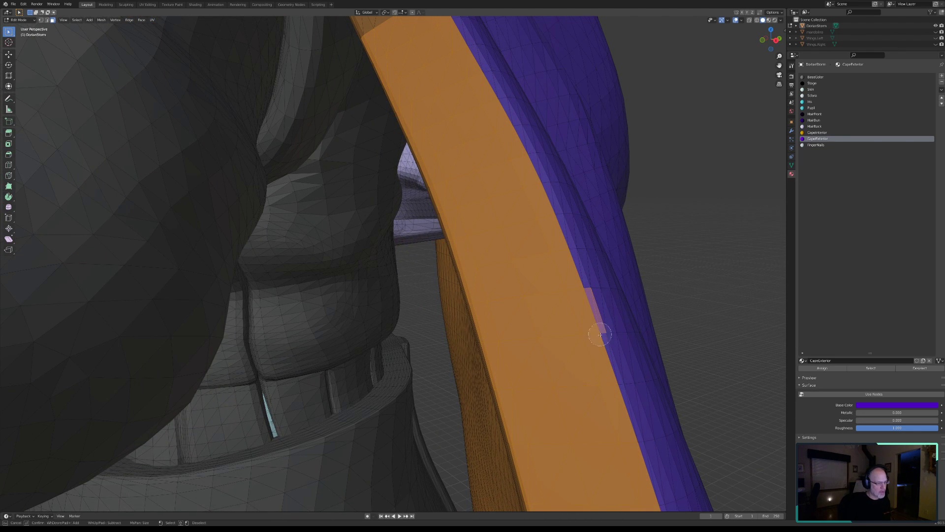
pyautogui.middleClick(605, 305)
pyautogui.rightClick(476, 175)
# Add the full-width border faces behind the upper arm to the selection, up to where the border bends under the shoulder.
pyautogui.moveTo(476, 176)
pyautogui.mouseDown(button='middle')
pyautogui.moveTo(501, 278)
pyautogui.moveTo(489, 251)
pyautogui.mouseUp(button='middle')
pyautogui.press('c')
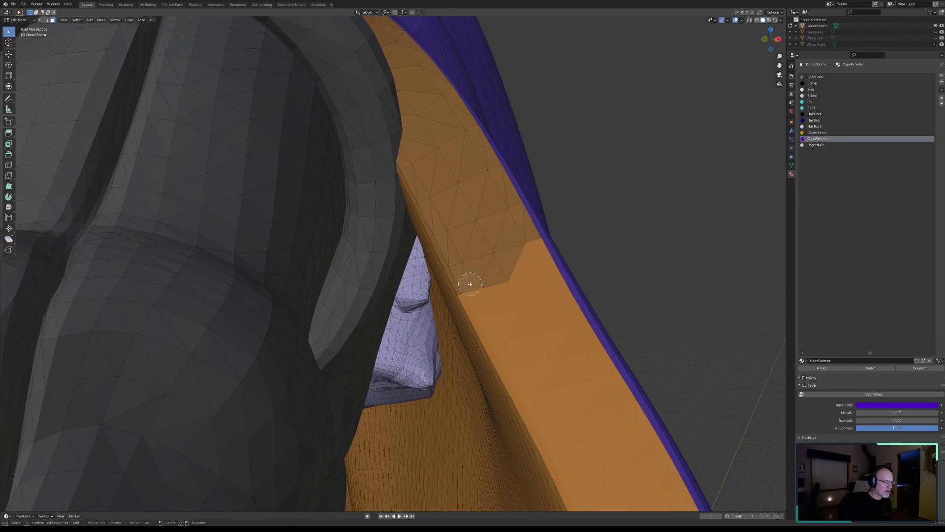
pyautogui.moveTo(453, 265)
pyautogui.mouseDown()
pyautogui.moveTo(447, 229)
pyautogui.moveTo(410, 165)
pyautogui.moveTo(427, 130)
pyautogui.moveTo(418, 61)
pyautogui.moveTo(465, 162)
pyautogui.moveTo(512, 227)
pyautogui.moveTo(492, 290)
pyautogui.mouseUp()
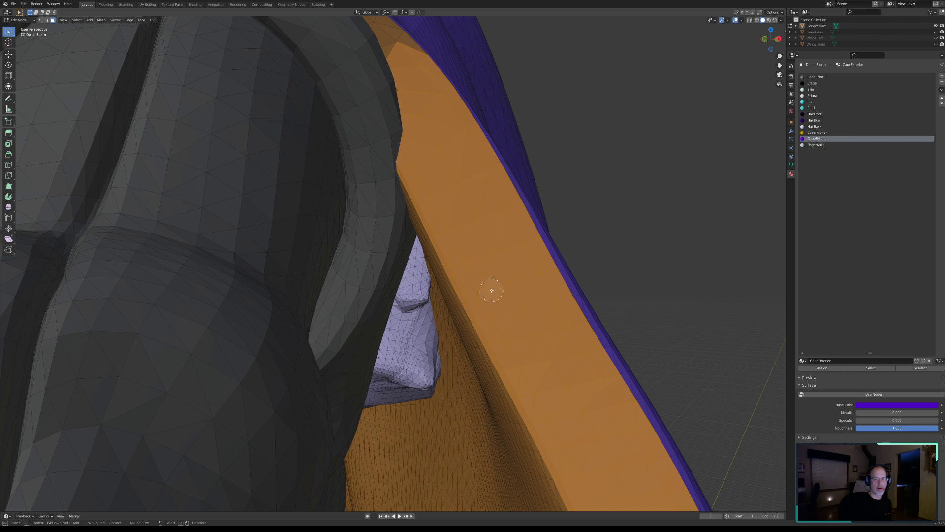
pyautogui.rightClick(491, 290)
# Add the narrowing border faces between the shoulder trim and the purple exterior to the selection, up to their tapered tip.
pyautogui.moveTo(491, 290); pyautogui.dragTo(493, 270, button='middle')
pyautogui.scroll(4, 485, 264)
pyautogui.moveTo(513, 227); pyautogui.dragTo(450, 284, button='middle')
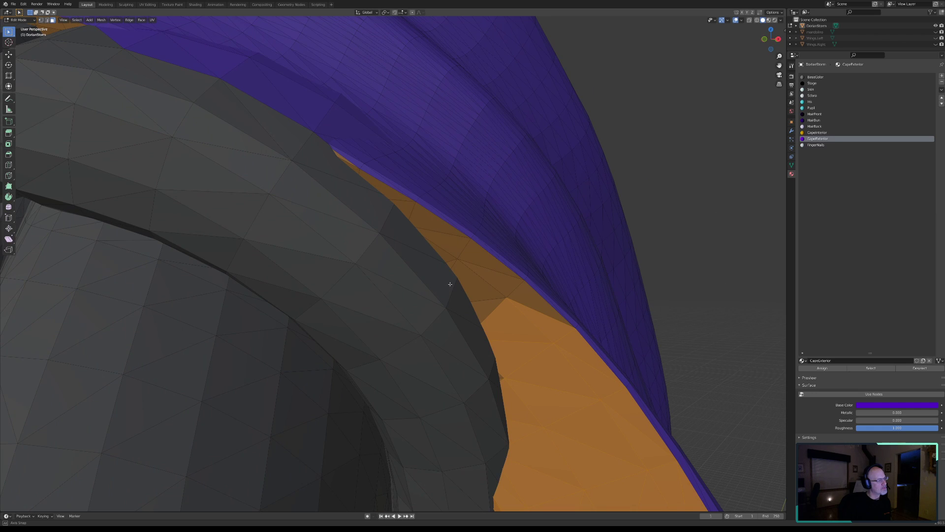
pyautogui.press('c')
pyautogui.moveTo(498, 291); pyautogui.dragTo(374, 183)
pyautogui.click(357, 169)
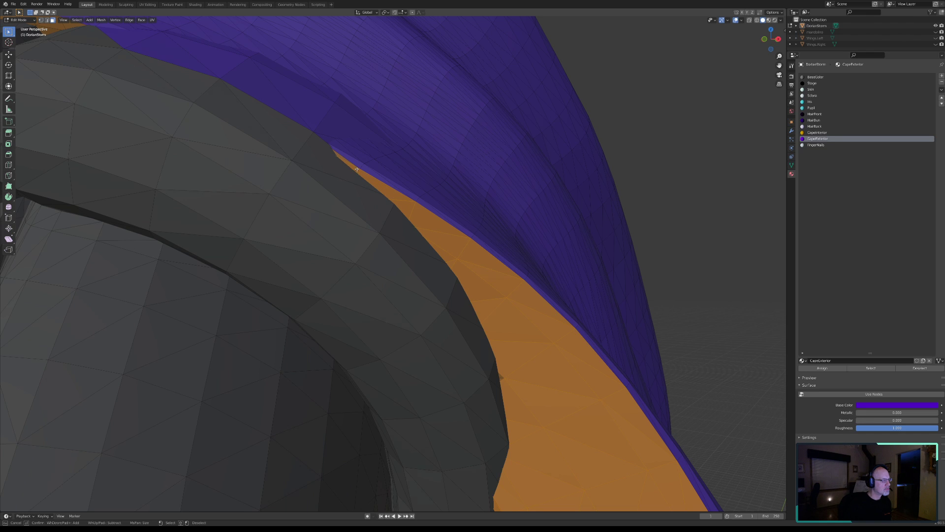
pyautogui.click(343, 158)
pyautogui.press('Escape')
# Select the exposed border faces beneath the purple cape folds across the top of the shoulder.
pyautogui.moveTo(366, 178); pyautogui.dragTo(340, 236, button='middle')
pyautogui.press('c')
pyautogui.moveTo(449, 251)
pyautogui.mouseDown()
pyautogui.moveTo(453, 232)
pyautogui.moveTo(475, 234)
pyautogui.moveTo(342, 196)
pyautogui.moveTo(354, 207)
pyautogui.moveTo(259, 211)
pyautogui.moveTo(275, 182)
pyautogui.moveTo(261, 175)
pyautogui.moveTo(148, 162)
pyautogui.mouseUp()
pyautogui.moveTo(217, 176); pyautogui.dragTo(109, 172)
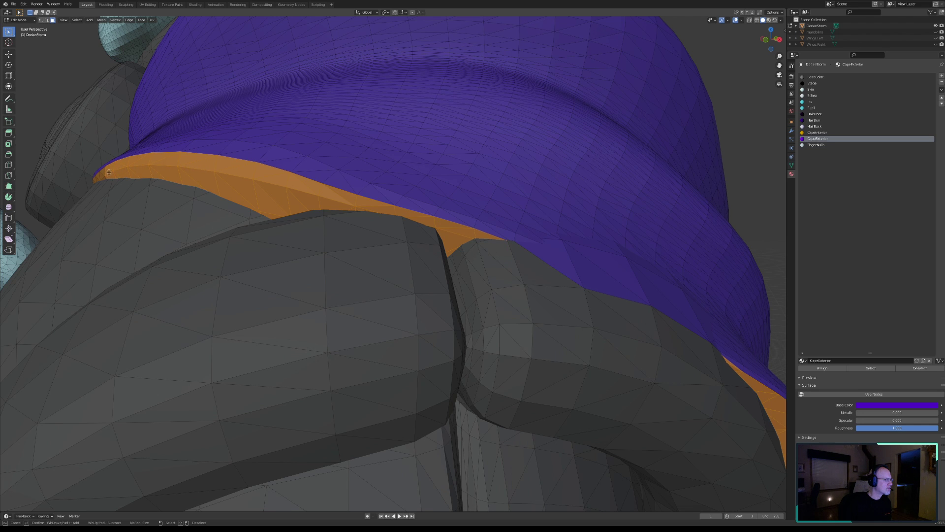
pyautogui.press('Escape')
# Extend the selection along the thin border strip on the chest, toward the round cape clasp.
pyautogui.keyDown('shift'); pyautogui.moveTo(112, 174); pyautogui.dragTo(297, 223, button='middle'); pyautogui.keyUp('shift')
pyautogui.moveTo(241, 209); pyautogui.dragTo(729, 345, button='middle')
pyautogui.scroll(5, 264, 186)
pyautogui.press('c')
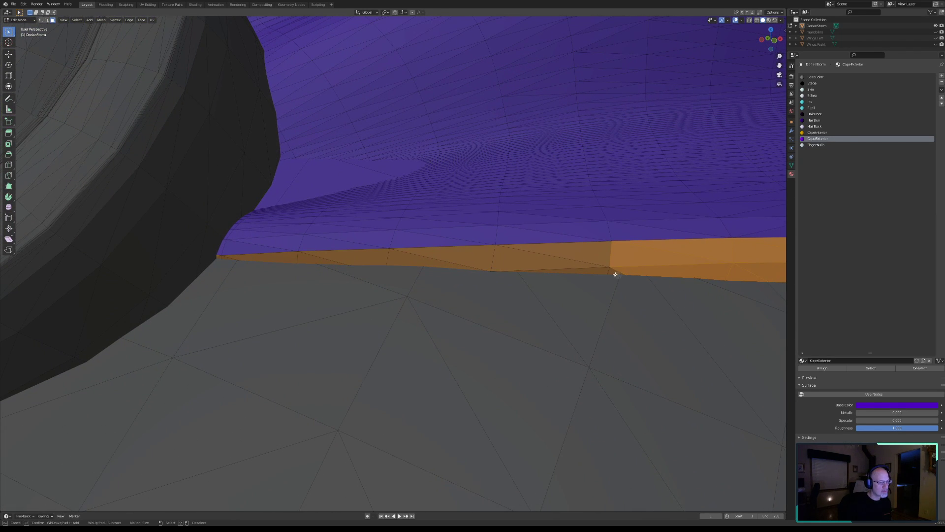
pyautogui.moveTo(607, 265)
pyautogui.mouseDown()
pyautogui.moveTo(418, 262)
pyautogui.moveTo(425, 256)
pyautogui.mouseUp()
pyautogui.moveTo(317, 256); pyautogui.dragTo(241, 261)
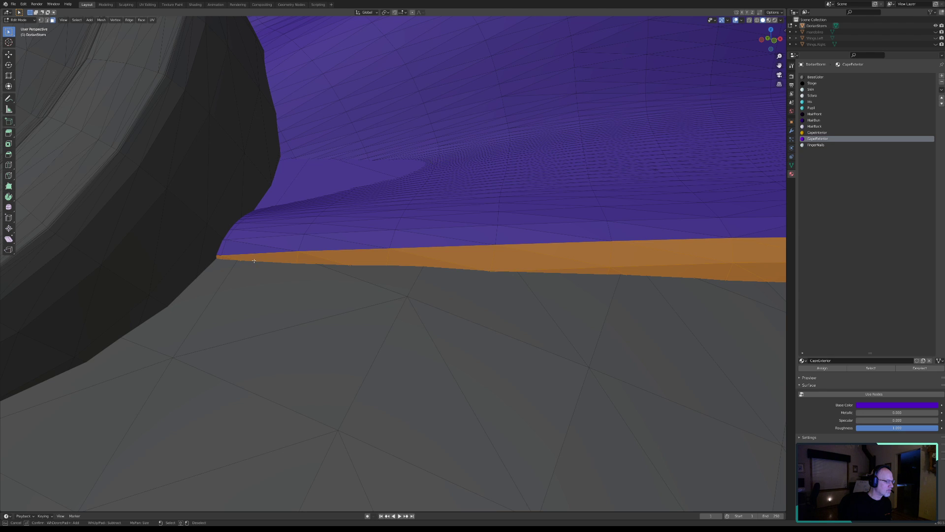
pyautogui.rightClick(234, 262)
# Add the last tiny border face where the strip meets the round clasp, then check the selection from the front.
pyautogui.scroll(5, 235, 262)
pyautogui.keyDown('shift'); pyautogui.moveTo(235, 262); pyautogui.dragTo(645, 263, button='middle'); pyautogui.keyUp('shift')
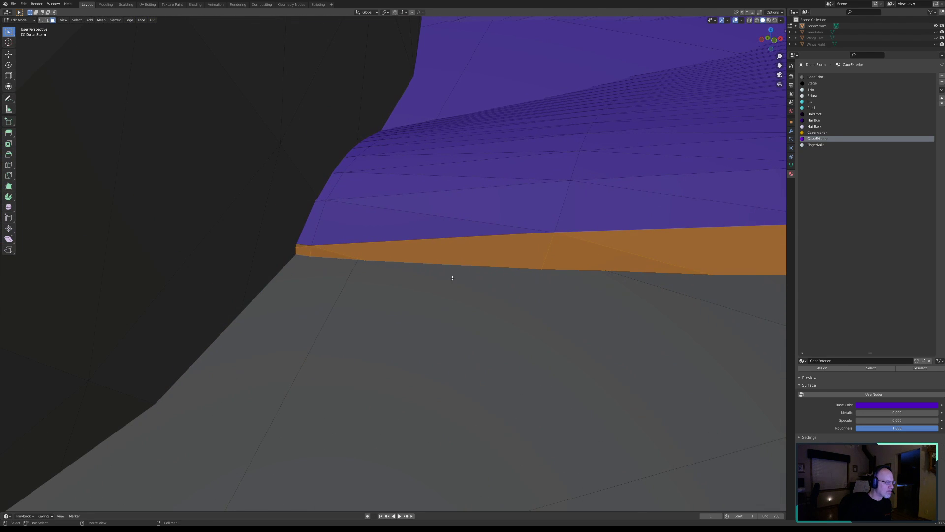
pyautogui.scroll(4, 389, 260)
pyautogui.keyDown('shift'); pyautogui.moveTo(263, 260); pyautogui.dragTo(350, 254, button='middle'); pyautogui.keyUp('shift')
pyautogui.press('c')
pyautogui.click(312, 237)
pyautogui.press('Escape')
pyautogui.scroll(-10, 378, 239)
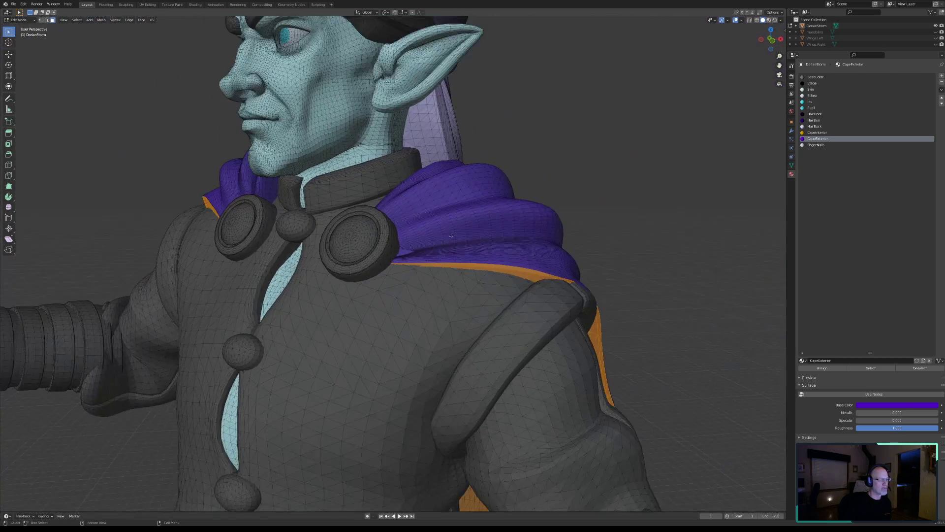
pyautogui.moveTo(451, 236); pyautogui.dragTo(669, 187, button='middle')
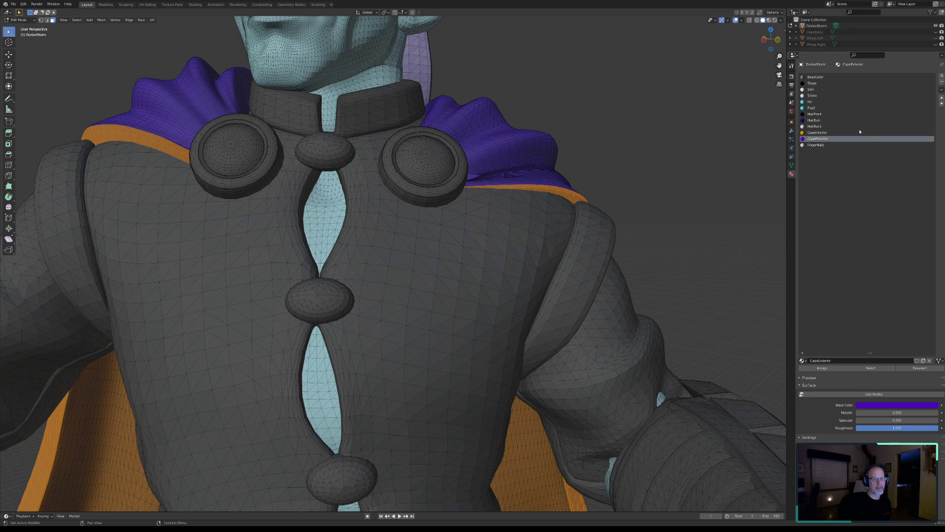
# Move the FingerNails material up the material slot order so it sits directly below Skin.
pyautogui.click(817, 145)
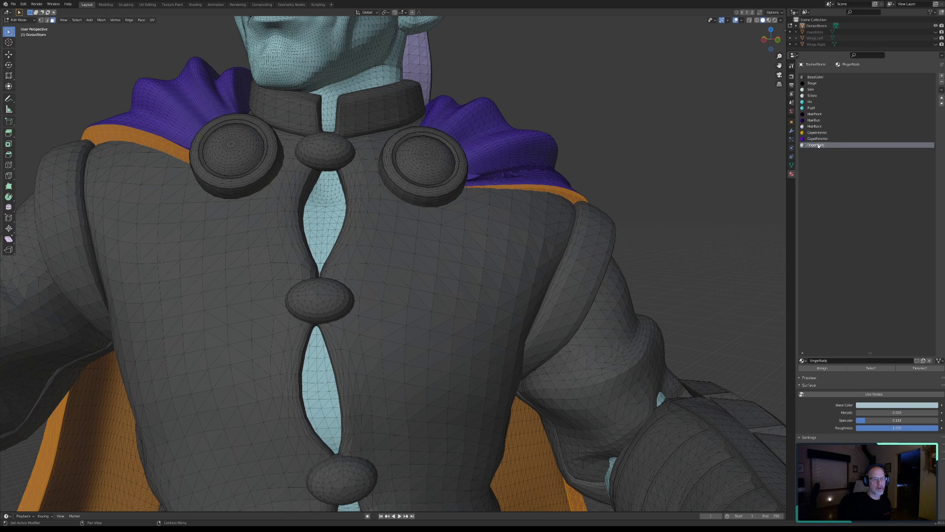
pyautogui.click(942, 98)
pyautogui.click(942, 97)
pyautogui.click(942, 97)
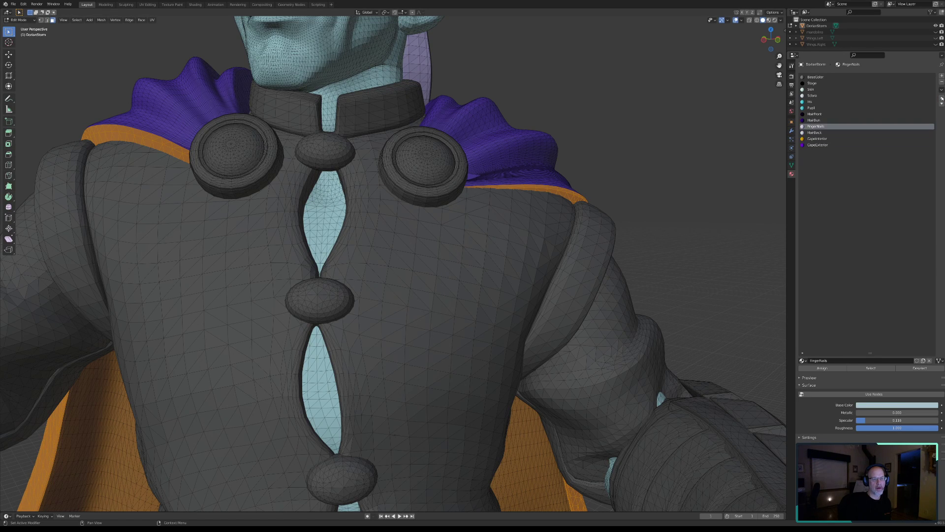
pyautogui.click(941, 98)
pyautogui.click(941, 98)
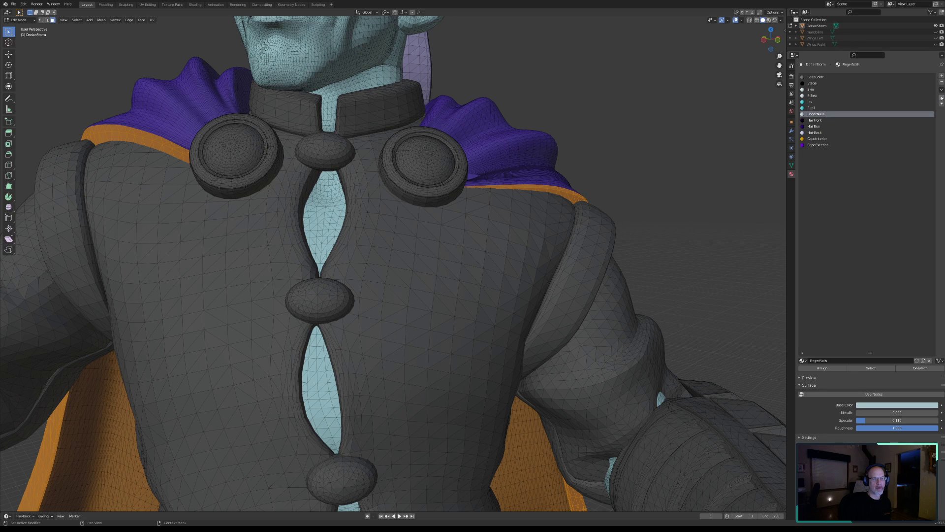
pyautogui.click(942, 97)
pyautogui.click(942, 98)
pyautogui.click(942, 98)
pyautogui.click(942, 97)
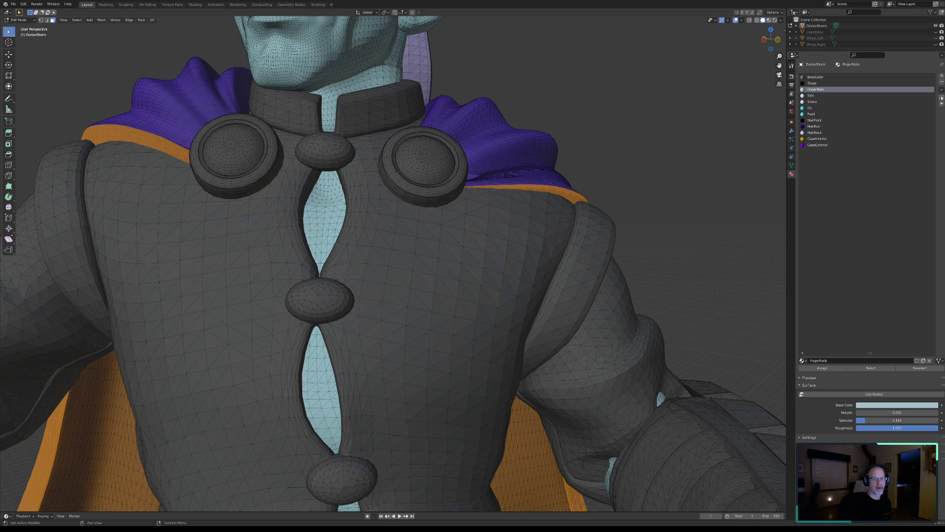
pyautogui.click(942, 103)
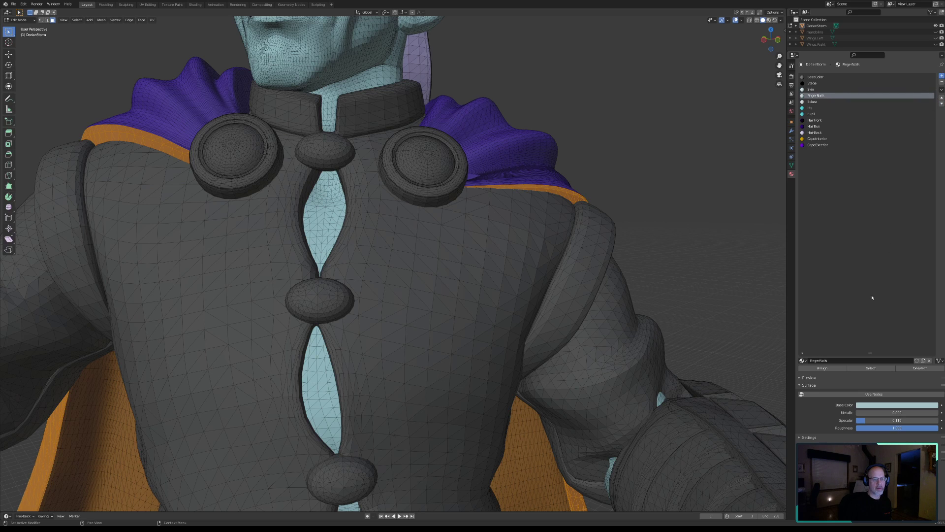
# Add a new material slot with a material named CapeHem and turn off its shader nodes.
pyautogui.click(941, 75)
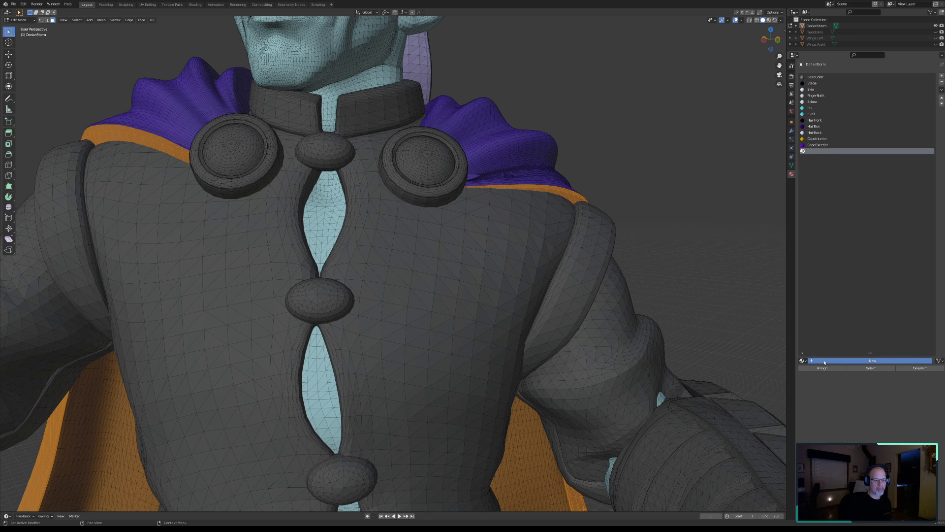
pyautogui.click(824, 361)
pyautogui.click(823, 361)
pyautogui.write('CapeItem')
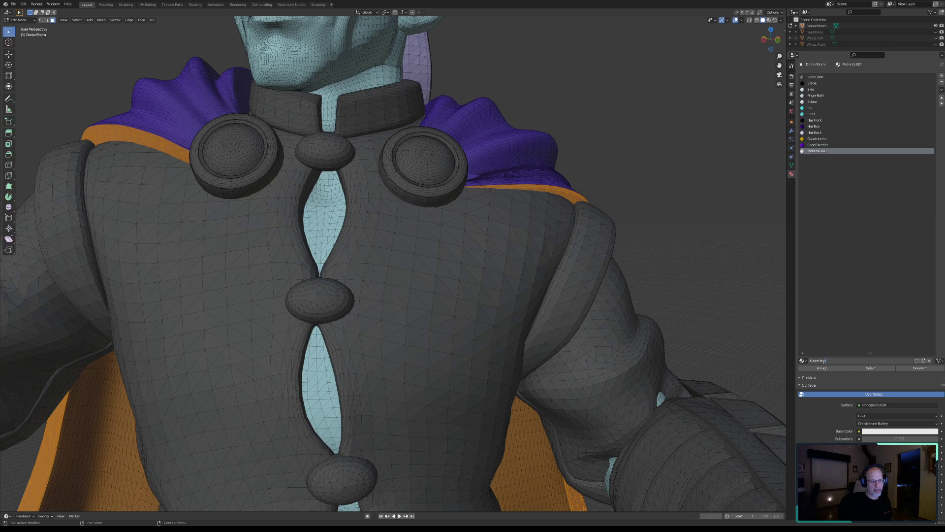
pyautogui.press('Return')
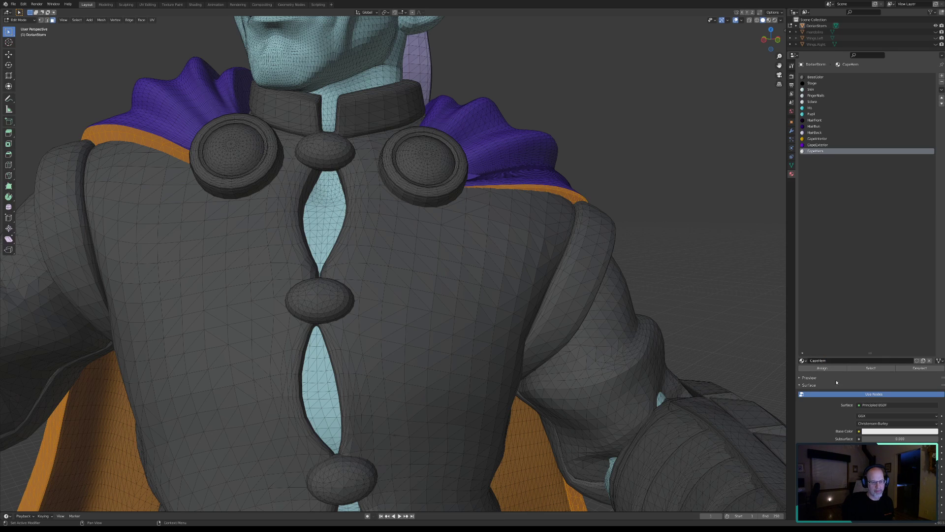
pyautogui.click(881, 395)
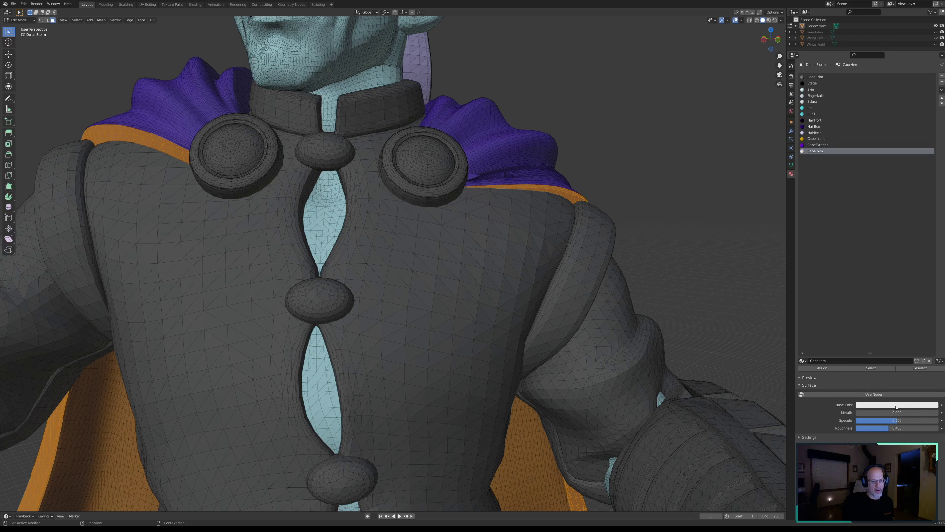
# Set CapeHem's specular to 0 and roughness to 1, and sample its base color from the CapeInterior material's swatch.
pyautogui.moveTo(896, 421); pyautogui.dragTo(939, 429)
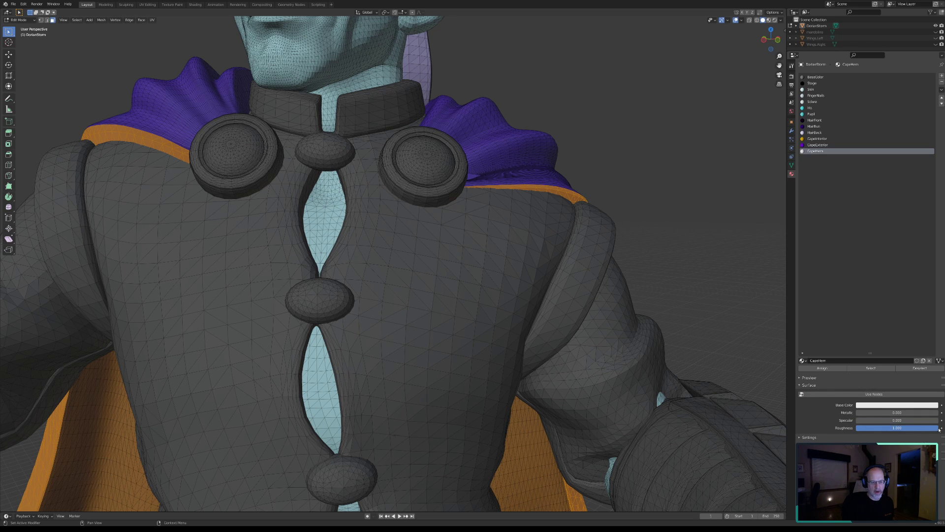
pyautogui.click(898, 405)
pyautogui.click(898, 405)
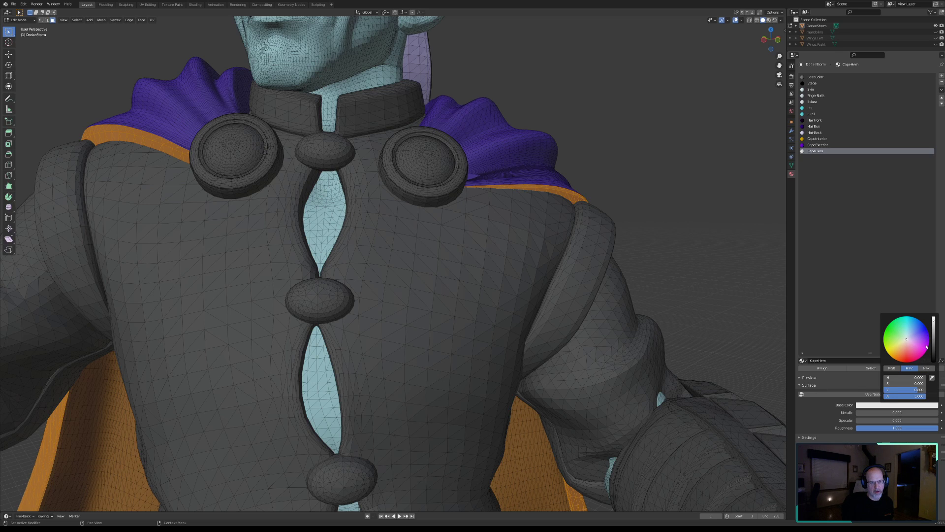
pyautogui.click(932, 378)
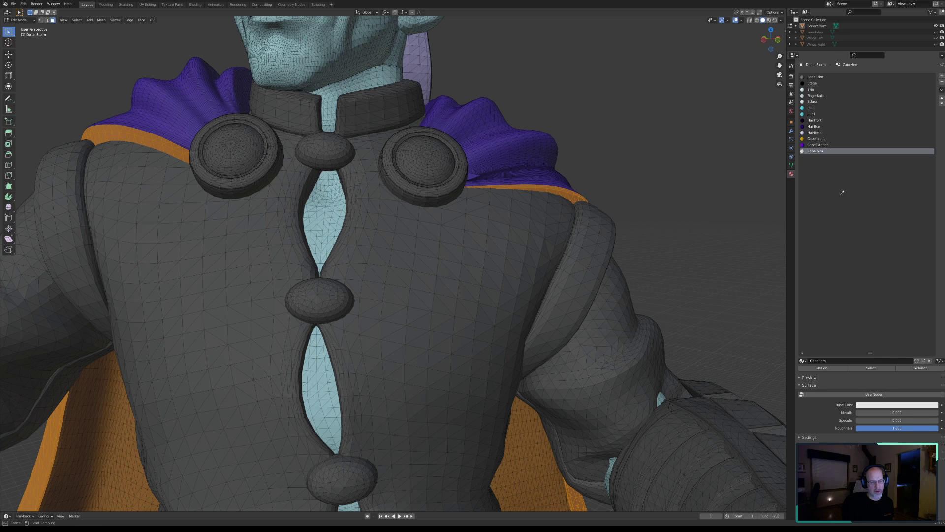
pyautogui.click(802, 139)
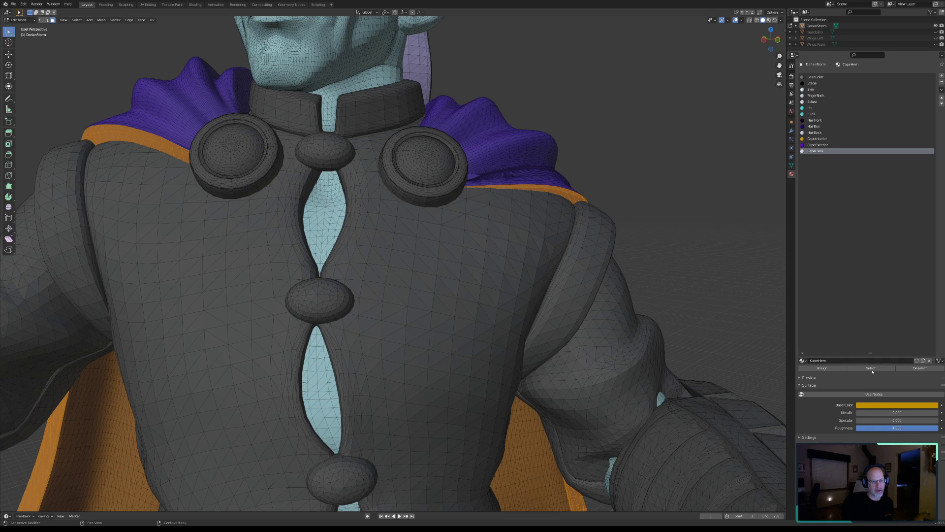
# Darken CapeHem's base color and shift its hue slightly toward a brownish orange.
pyautogui.click(898, 405)
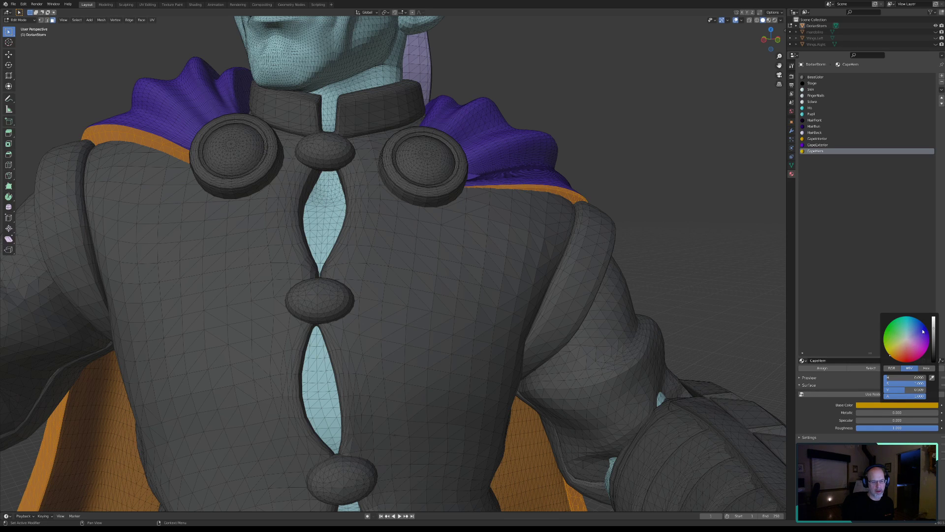
pyautogui.moveTo(933, 328); pyautogui.dragTo(933, 338)
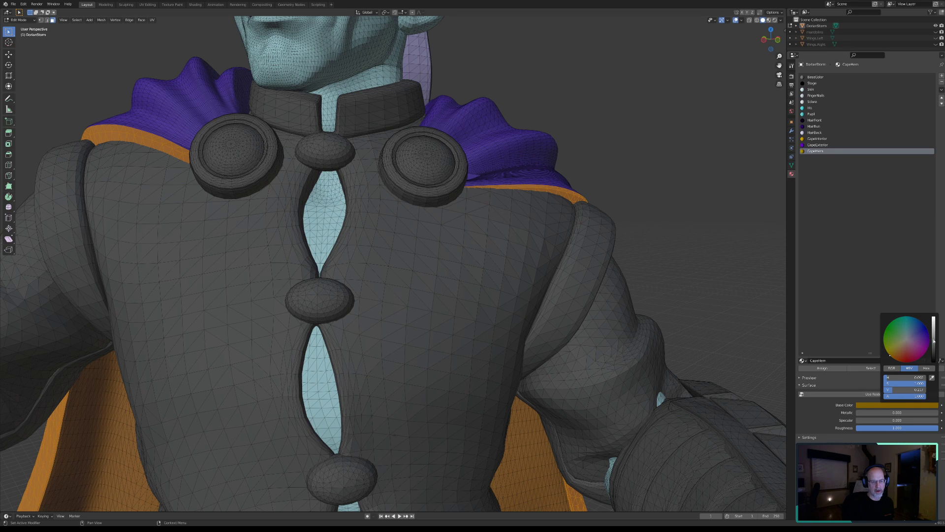
pyautogui.moveTo(934, 340); pyautogui.dragTo(933, 334)
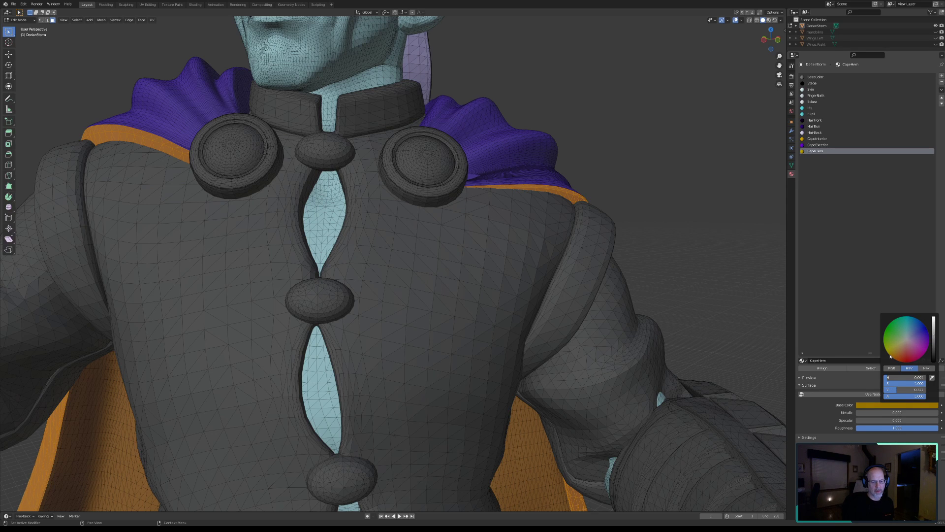
pyautogui.moveTo(890, 354); pyautogui.dragTo(891, 356)
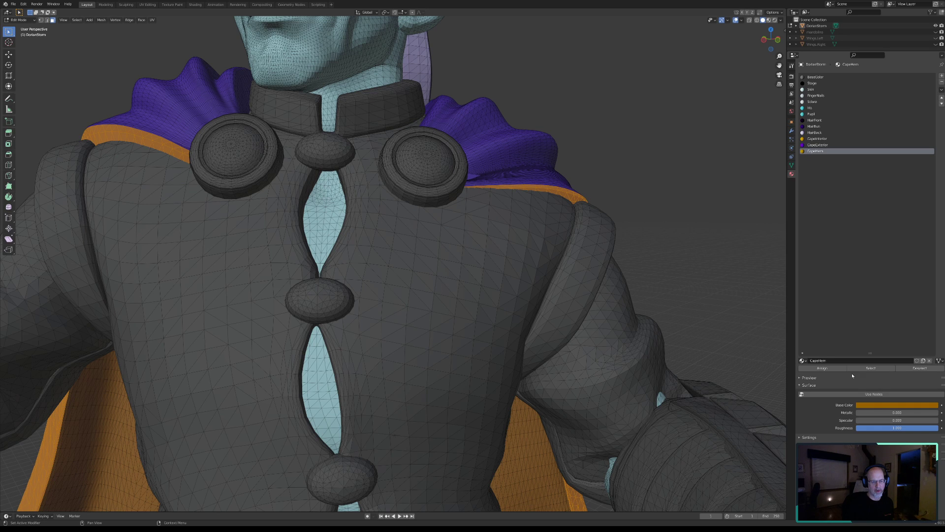
# Assign the CapeHem material to the selected cape border faces.
pyautogui.click(835, 369)
pyautogui.scroll(-3, 697, 328)
pyautogui.scroll(-3, 696, 327)
pyautogui.moveTo(697, 327); pyautogui.dragTo(549, 334, button='middle')
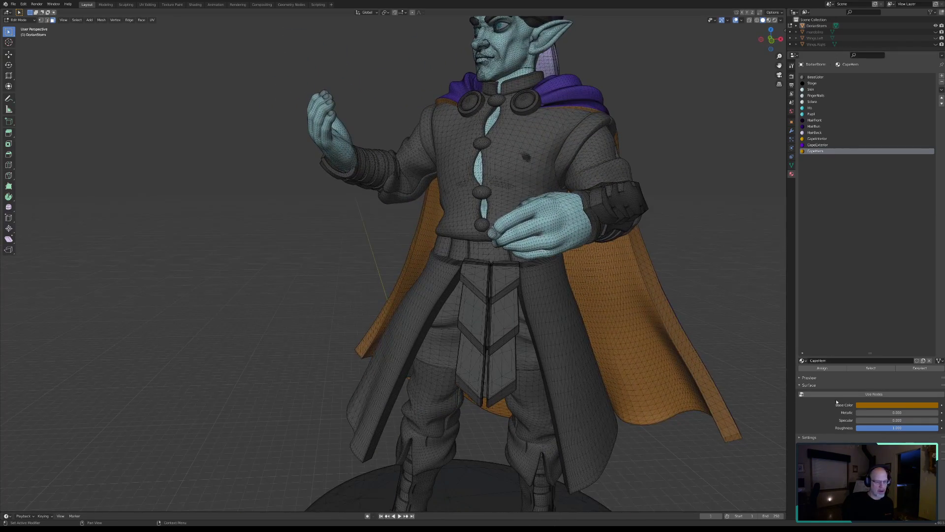
# Change CapeHem's base color to a bright yellow at full value so the hem contrasts with the orange cape lining.
pyautogui.click(903, 405)
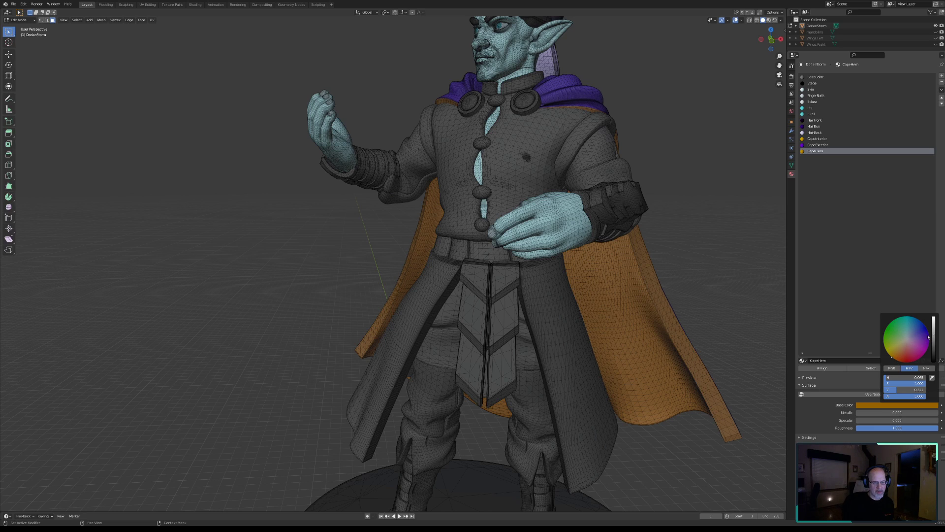
pyautogui.moveTo(934, 336)
pyautogui.mouseDown()
pyautogui.moveTo(933, 345)
pyautogui.moveTo(933, 319)
pyautogui.mouseUp()
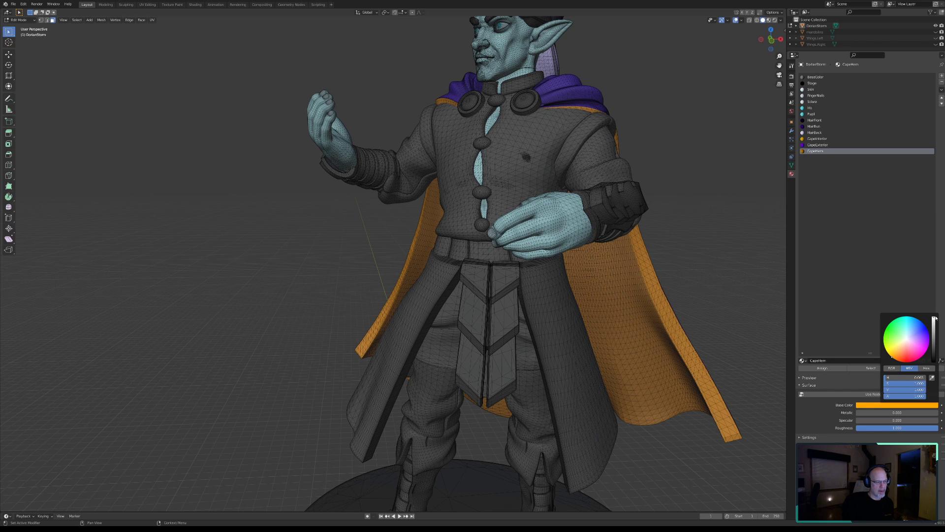
pyautogui.click(890, 404)
pyautogui.moveTo(892, 358); pyautogui.dragTo(887, 352)
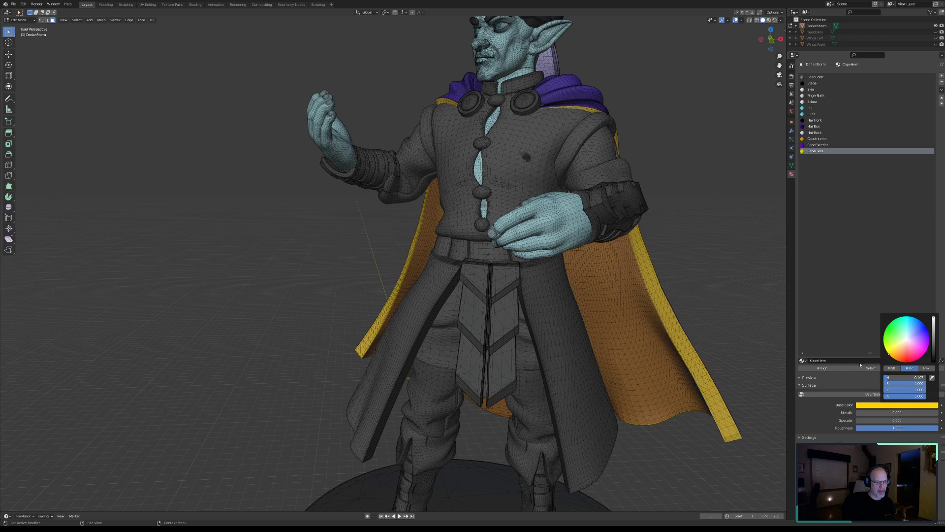
# Check the yellow cape hem on the whole figure, then save the file.
pyautogui.moveTo(647, 342); pyautogui.dragTo(524, 367, button='middle')
pyautogui.scroll(-6, 524, 368)
pyautogui.scroll(4, 512, 362)
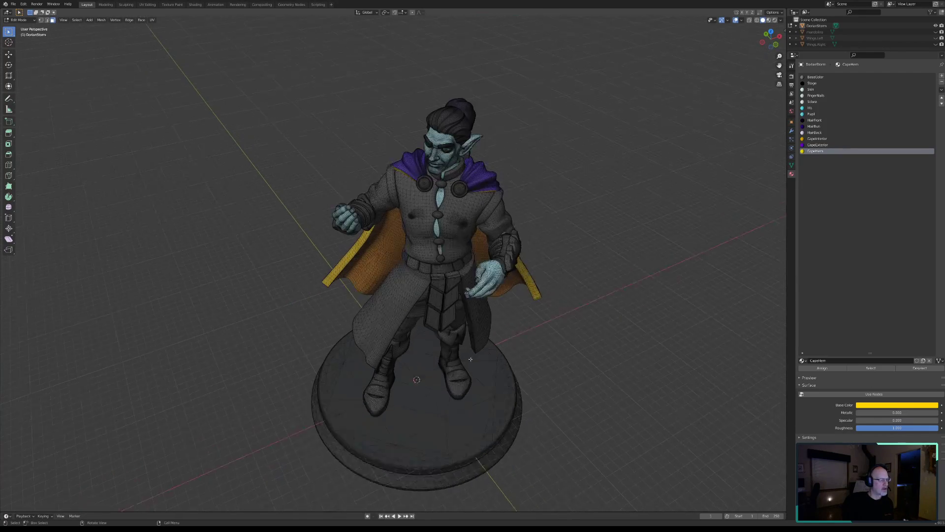
pyautogui.moveTo(479, 346); pyautogui.dragTo(470, 285, button='middle')
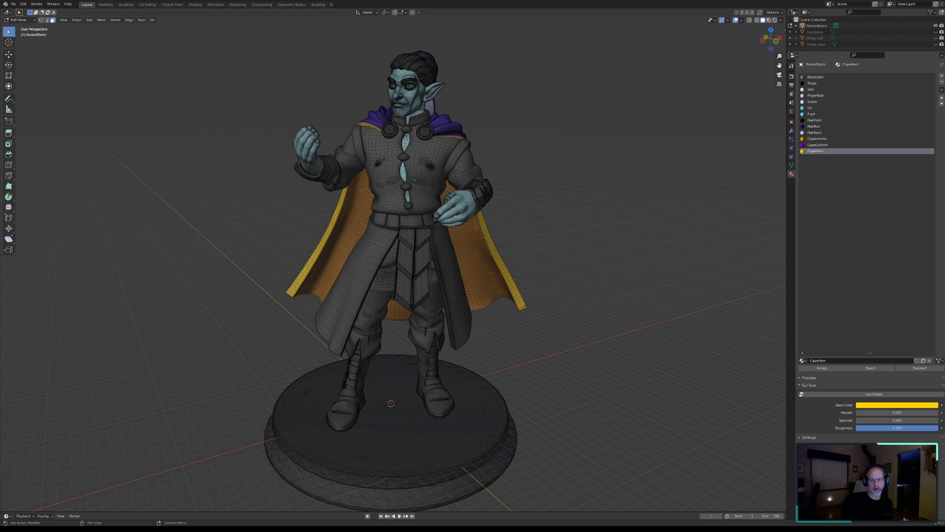
pyautogui.click(13, 5)
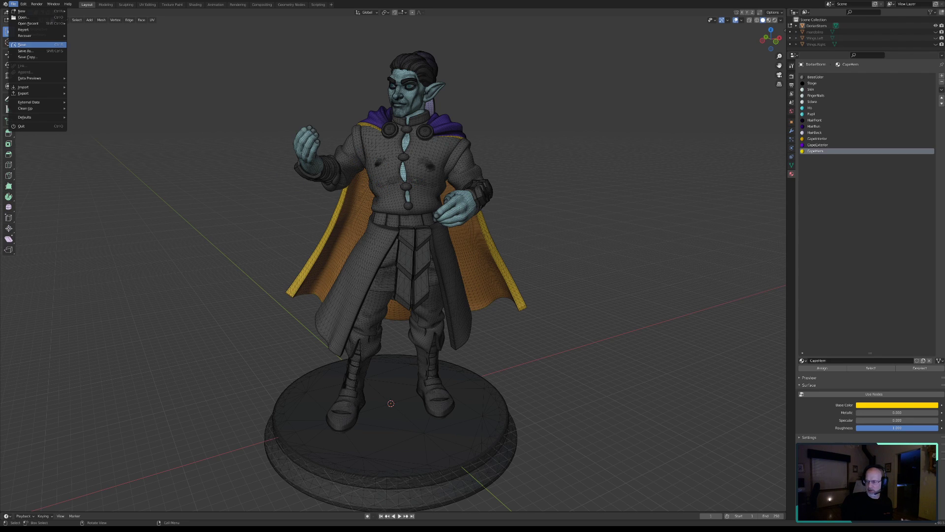
pyautogui.click(19, 44)
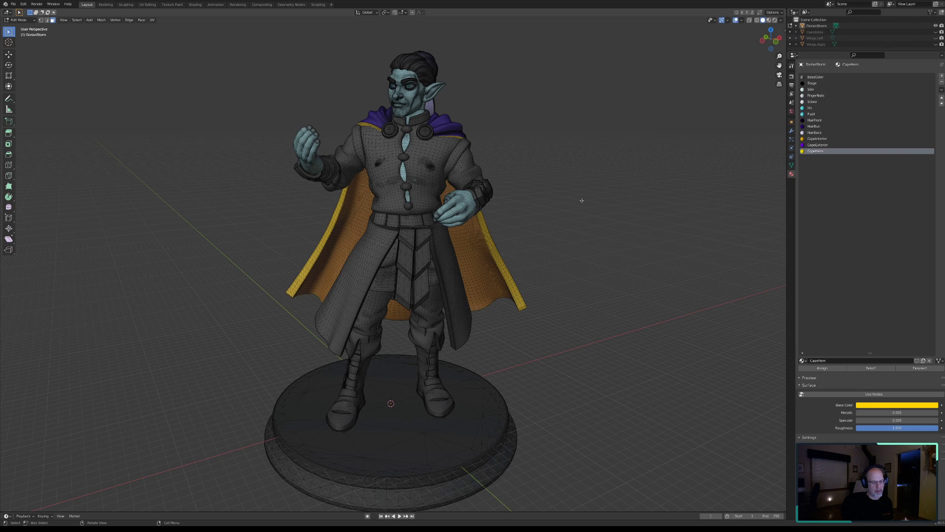
# Circle-select a few faces on the coat's chest and skirt panel and extend the selection to all linked faces.
pyautogui.moveTo(480, 169)
pyautogui.mouseDown(button='middle')
pyautogui.moveTo(363, 164)
pyautogui.moveTo(480, 172)
pyautogui.mouseUp(button='middle')
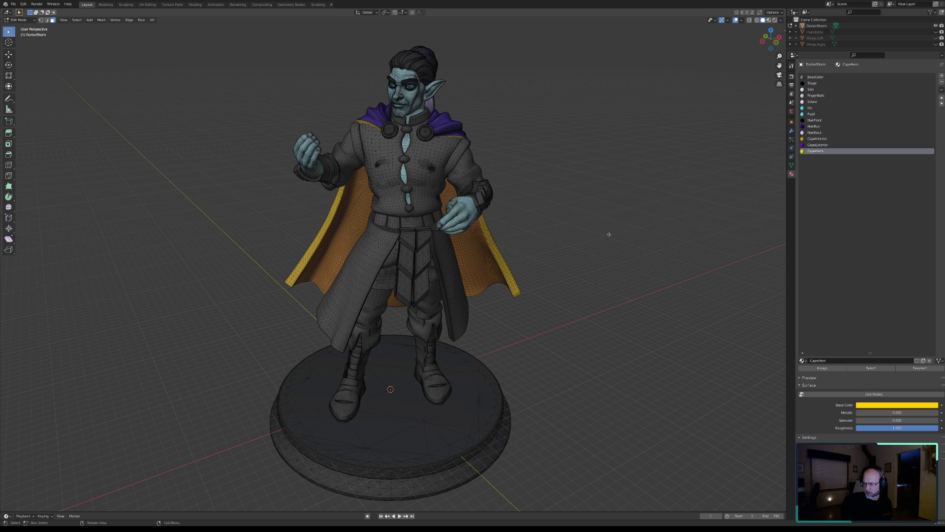
pyautogui.press('c')
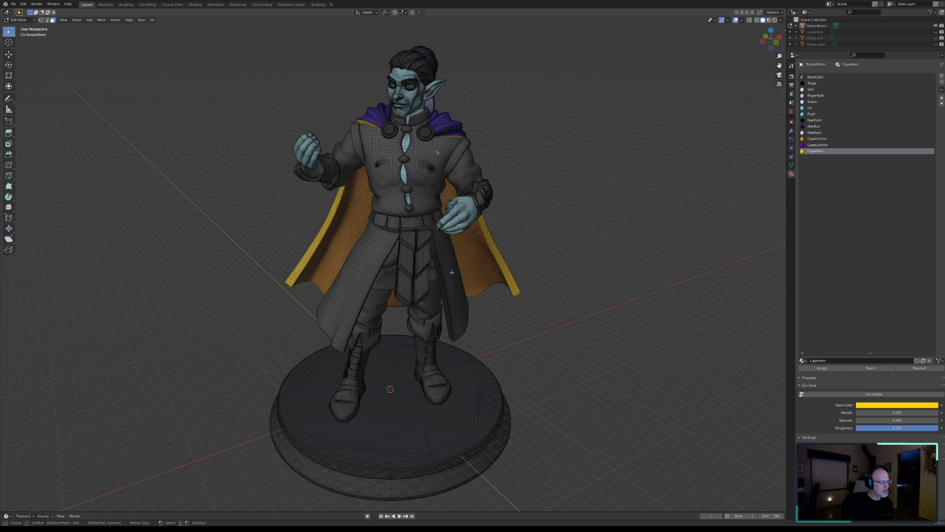
pyautogui.press('Escape')
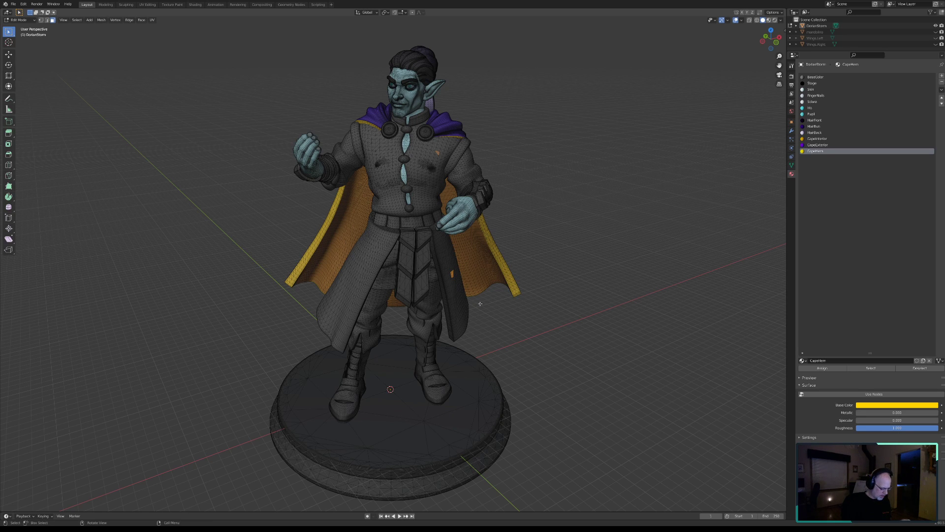
pyautogui.hotkey('ctrl', 'l')
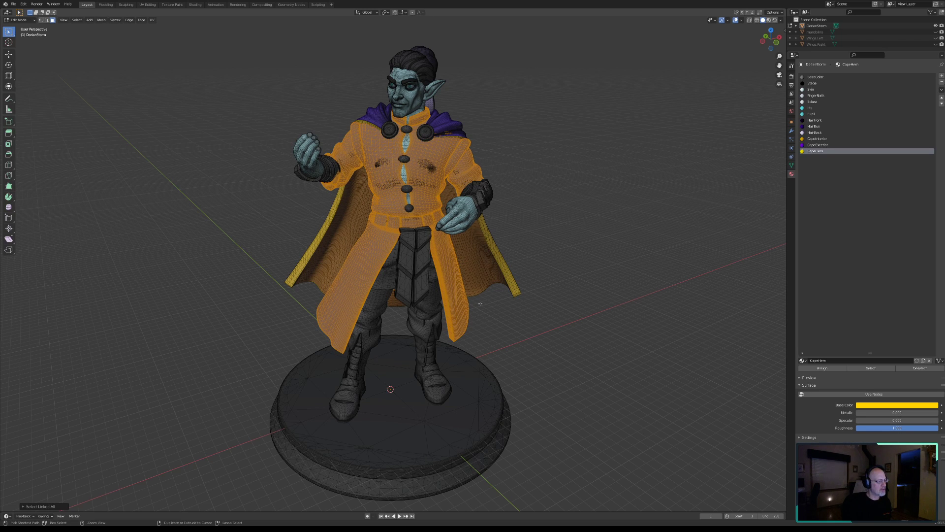
# Deselect the stray patches on the purple cape behind the figure's right shoulder with circle select.
pyautogui.moveTo(354, 184); pyautogui.dragTo(408, 211, button='middle')
pyautogui.scroll(2, 349, 168)
pyautogui.moveTo(338, 111); pyautogui.dragTo(412, 276, button='middle')
pyautogui.scroll(3, 424, 242)
pyautogui.press('c')
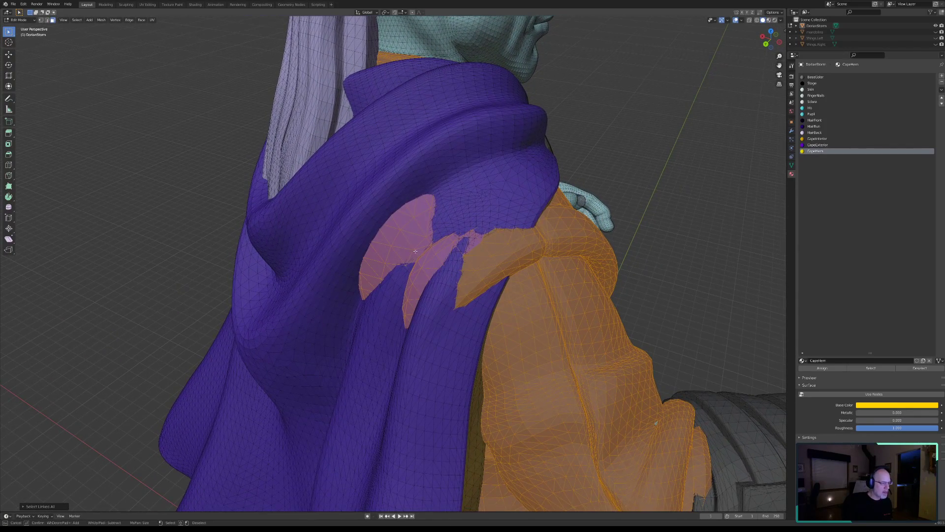
pyautogui.moveTo(429, 201)
pyautogui.mouseDown(button='middle')
pyautogui.moveTo(363, 302)
pyautogui.moveTo(429, 249)
pyautogui.moveTo(393, 319)
pyautogui.moveTo(406, 330)
pyautogui.moveTo(445, 248)
pyautogui.moveTo(469, 227)
pyautogui.mouseUp(button='middle')
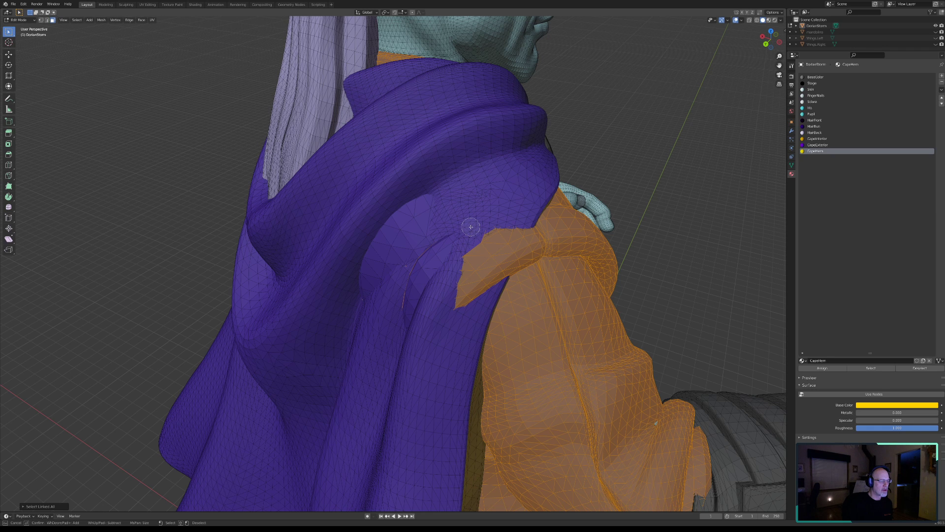
pyautogui.press('Escape')
# Deselect the remaining thin sliver of faces between the cape folds behind the right shoulder.
pyautogui.moveTo(459, 232); pyautogui.dragTo(468, 243, button='middle')
pyautogui.scroll(4, 436, 221)
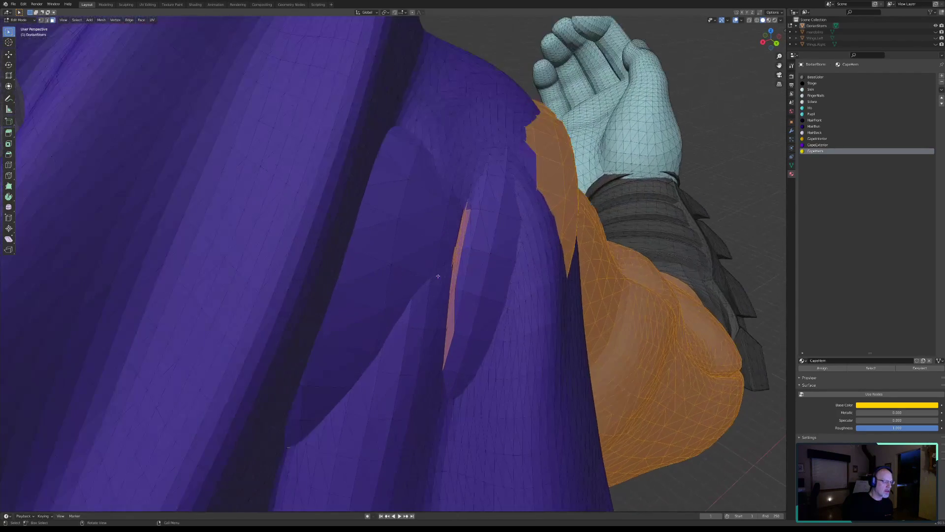
pyautogui.press('c')
pyautogui.moveTo(449, 164); pyautogui.dragTo(434, 323, button='middle')
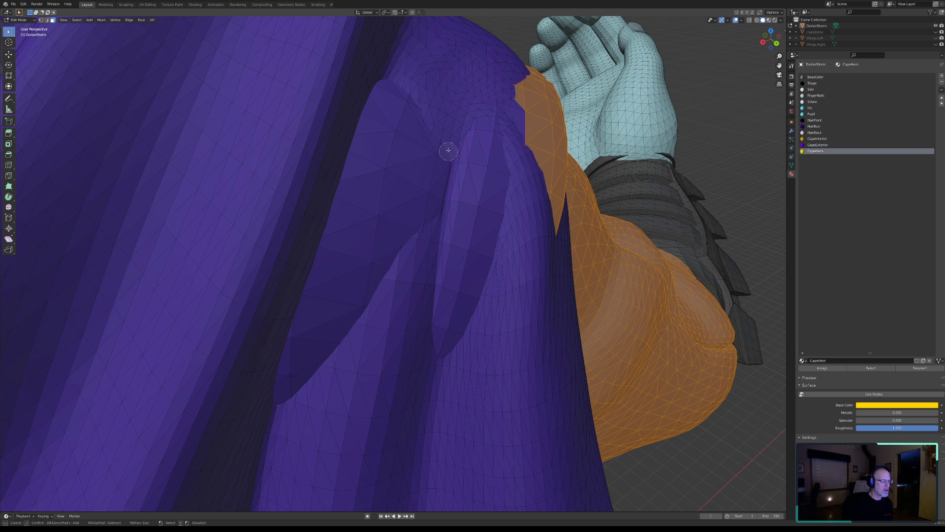
pyautogui.press('Escape')
# Deselect the stray cape faces beside the round clasp on the figure's left side.
pyautogui.moveTo(484, 189)
pyautogui.mouseDown(button='middle')
pyautogui.moveTo(486, 164)
pyautogui.moveTo(444, 188)
pyautogui.moveTo(444, 203)
pyautogui.moveTo(428, 211)
pyautogui.moveTo(436, 198)
pyautogui.moveTo(449, 222)
pyautogui.moveTo(454, 272)
pyautogui.mouseUp(button='middle')
pyautogui.scroll(-6, 431, 215)
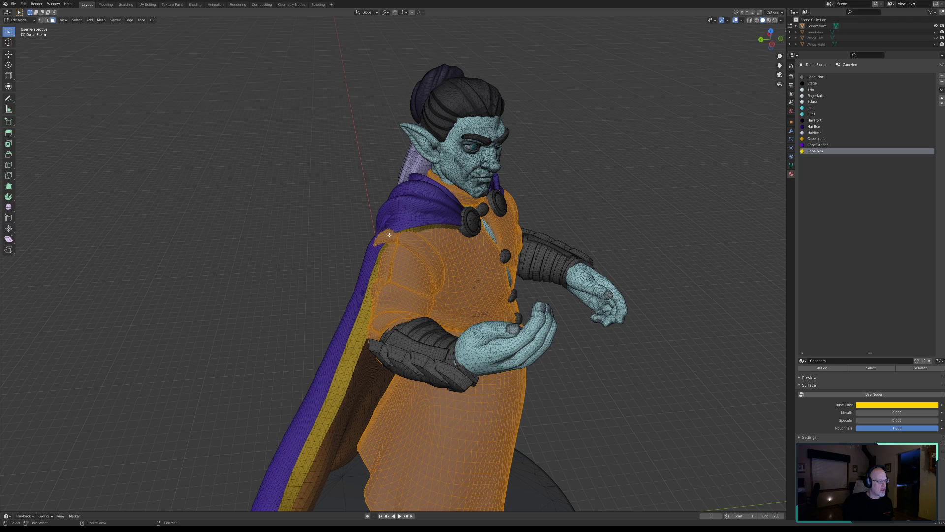
pyautogui.moveTo(479, 256); pyautogui.dragTo(425, 250, button='middle')
pyautogui.moveTo(535, 271); pyautogui.dragTo(482, 265, button='middle')
pyautogui.scroll(3, 513, 244)
pyautogui.scroll(1, 482, 265)
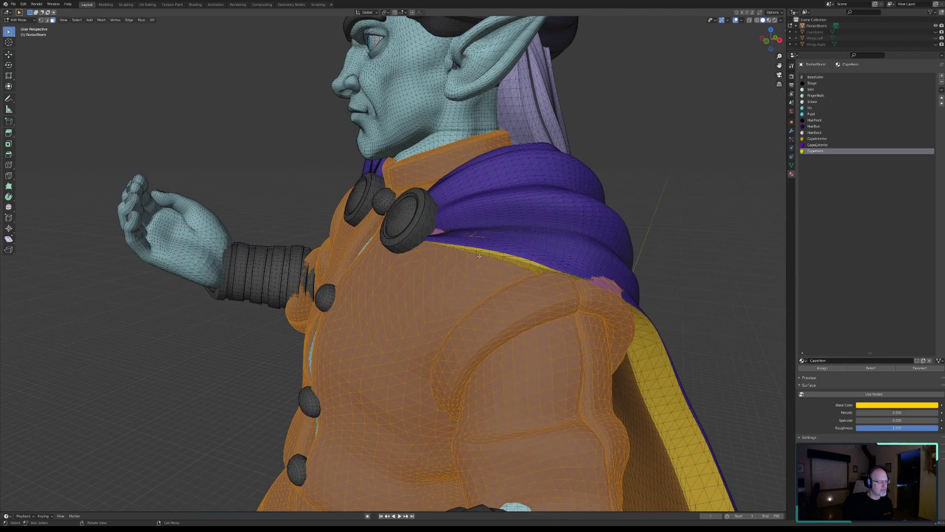
pyautogui.press('c')
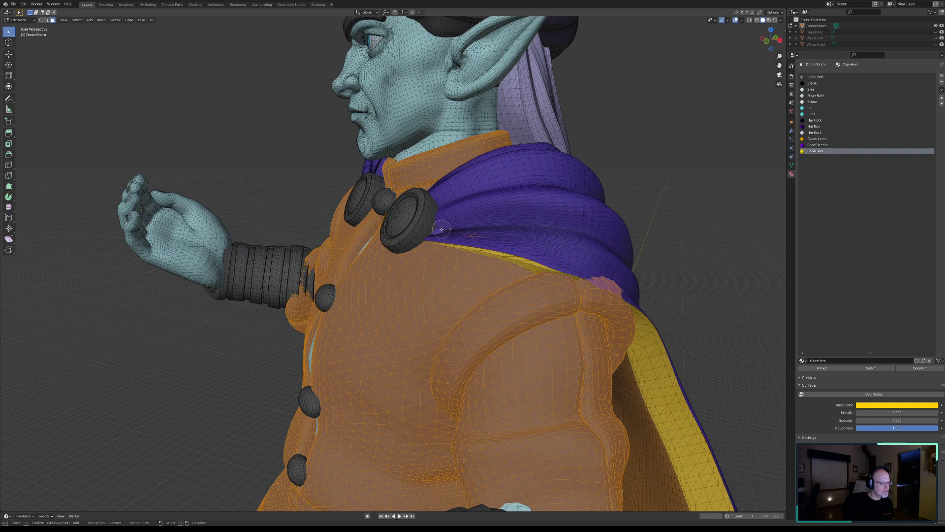
pyautogui.rightClick(484, 230)
pyautogui.scroll(3, 500, 228)
pyautogui.moveTo(500, 228); pyautogui.dragTo(581, 309, button='middle')
pyautogui.press('c')
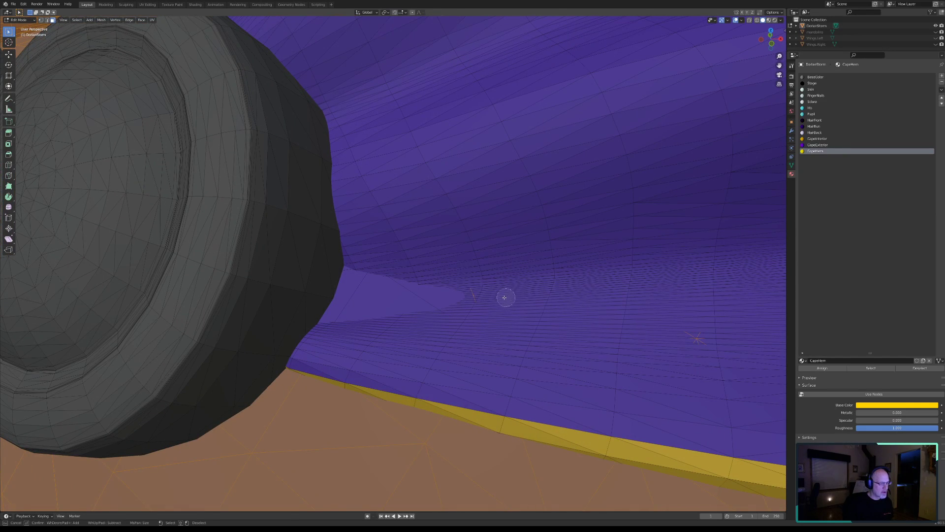
pyautogui.press('Escape')
# Deselect the tiny cluster of faces on the cape fold just above the yellow hem near the left clasp.
pyautogui.moveTo(738, 344)
pyautogui.keyDown('shift'); pyautogui.mouseDown(button='middle')
pyautogui.moveTo(528, 334)
pyautogui.moveTo(390, 258)
pyautogui.mouseUp(button='middle'); pyautogui.keyUp('shift')
pyautogui.scroll(2, 528, 334)
pyautogui.scroll(2, 528, 334)
pyautogui.scroll(2, 453, 312)
pyautogui.scroll(-4, 463, 321)
pyautogui.scroll(-3, 459, 318)
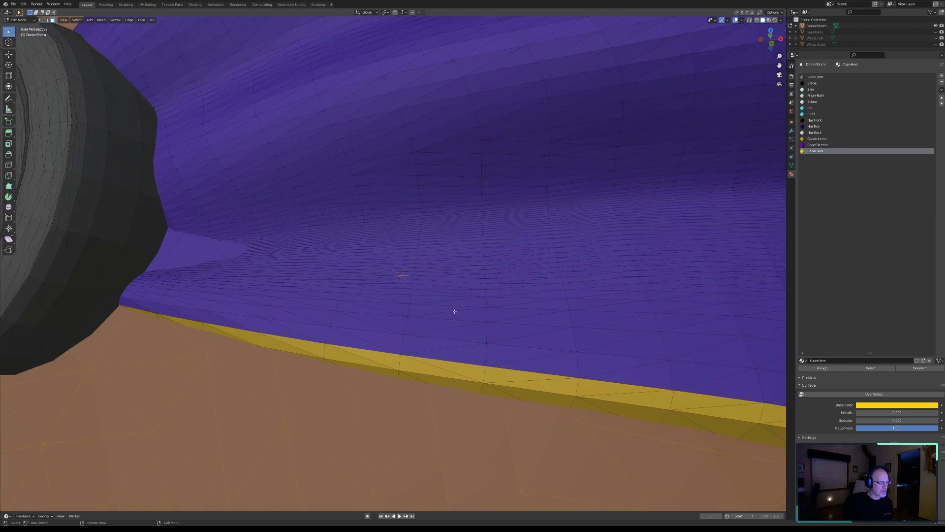
pyautogui.press('c')
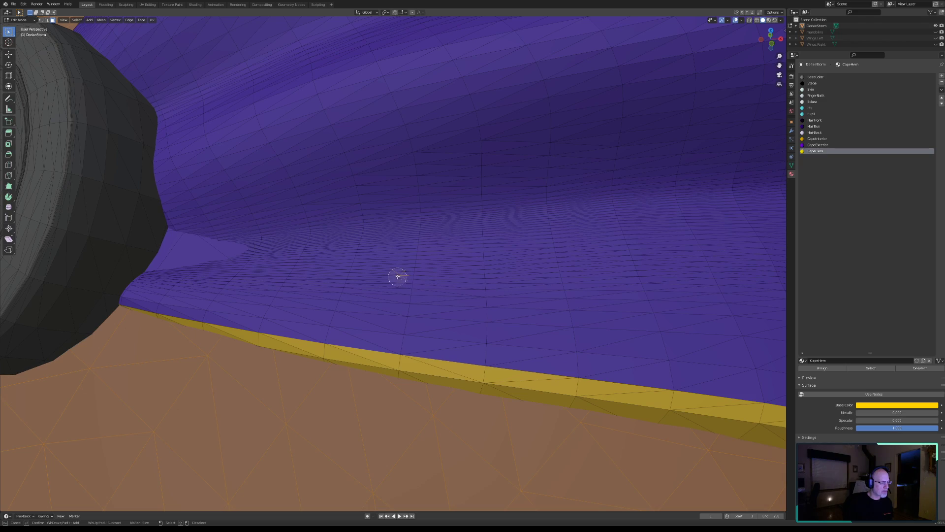
pyautogui.press('Escape')
# Deselect the large patch of cape faces overlapping the top of the figure's left sleeve.
pyautogui.scroll(-6, 536, 277)
pyautogui.moveTo(582, 279); pyautogui.dragTo(414, 255, button='middle')
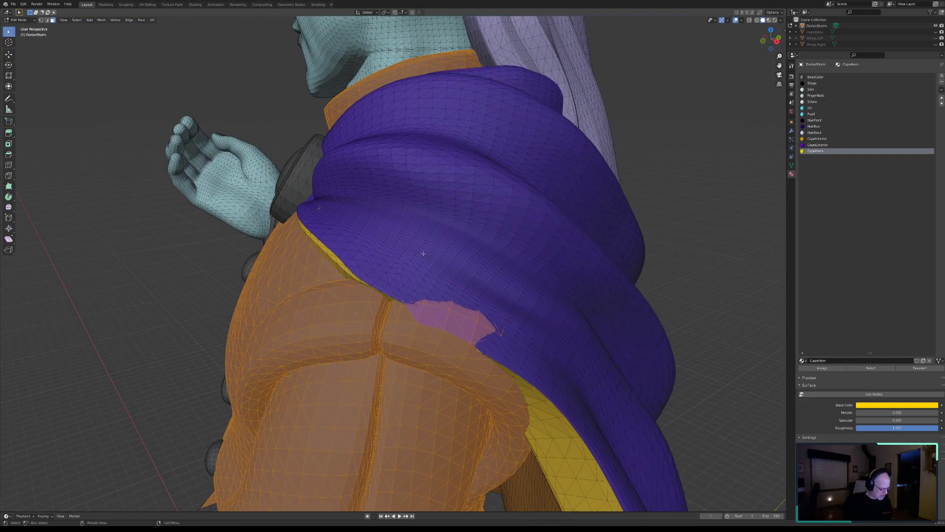
pyautogui.press('c')
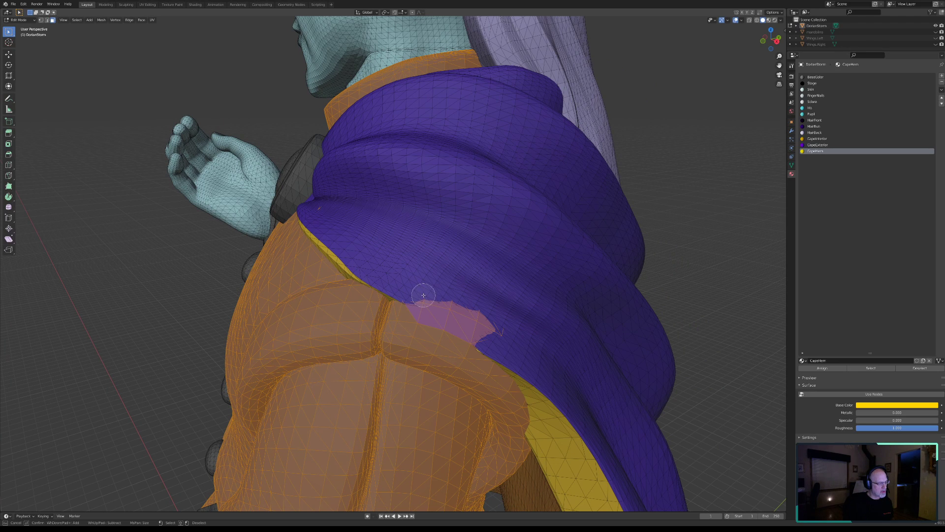
pyautogui.moveTo(425, 294); pyautogui.dragTo(492, 331, button='middle')
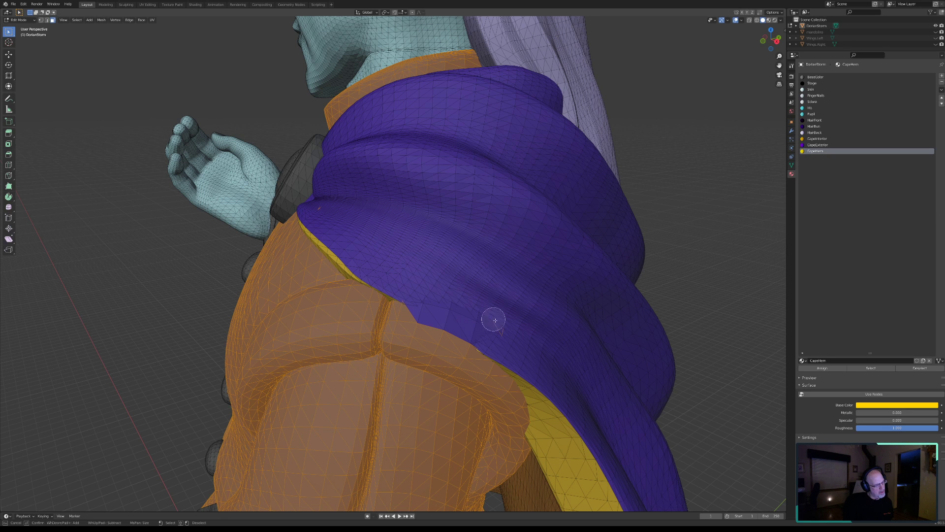
pyautogui.press('Escape')
# Clear stray selected faces from the cape folds behind the left shoulder with circle select.
pyautogui.moveTo(533, 326)
pyautogui.mouseDown(button='middle')
pyautogui.moveTo(492, 327)
pyautogui.moveTo(605, 285)
pyautogui.mouseUp(button='middle')
pyautogui.press('c')
pyautogui.middleClick(694, 261)
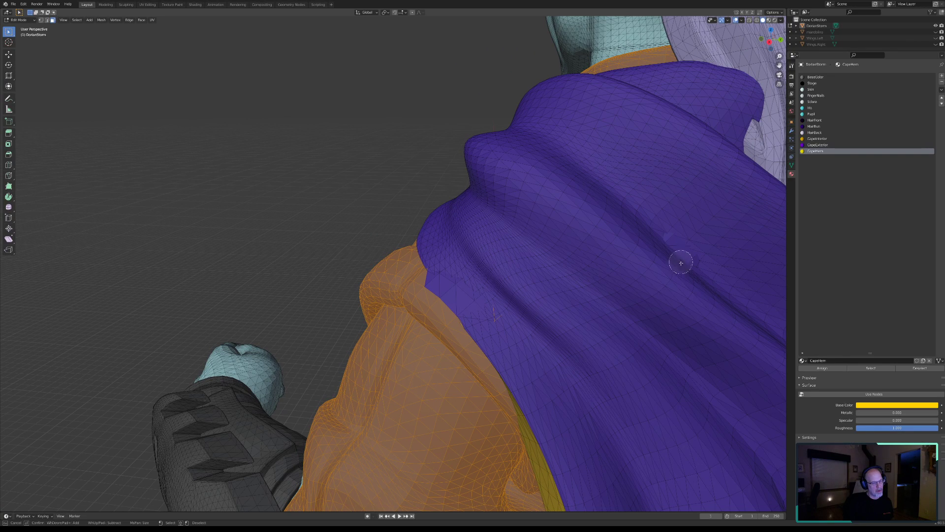
pyautogui.press('Escape')
# Examine the coat selection from behind and around the right shoulder where the sleeve meets the cape.
pyautogui.moveTo(549, 327)
pyautogui.mouseDown(button='middle')
pyautogui.moveTo(557, 343)
pyautogui.moveTo(521, 344)
pyautogui.mouseUp(button='middle')
pyautogui.scroll(-5, 521, 343)
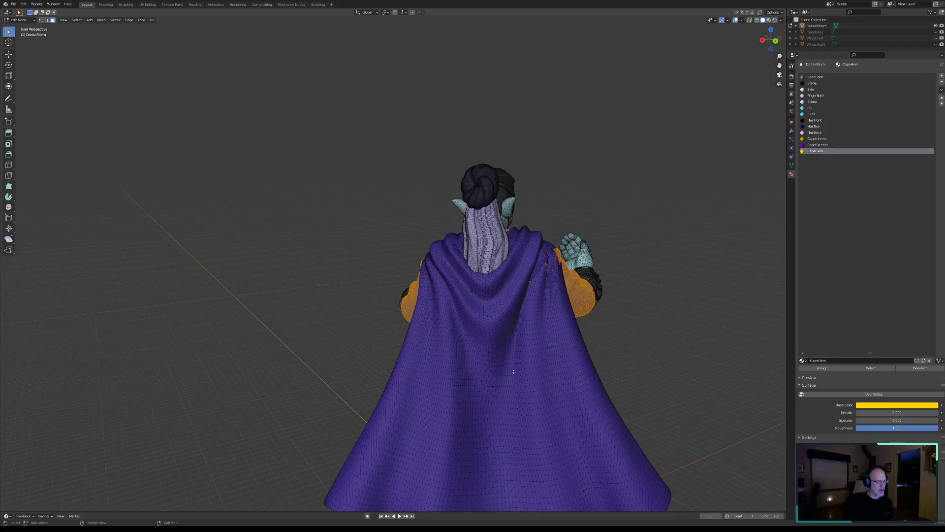
pyautogui.moveTo(506, 279); pyautogui.dragTo(403, 370, button='middle')
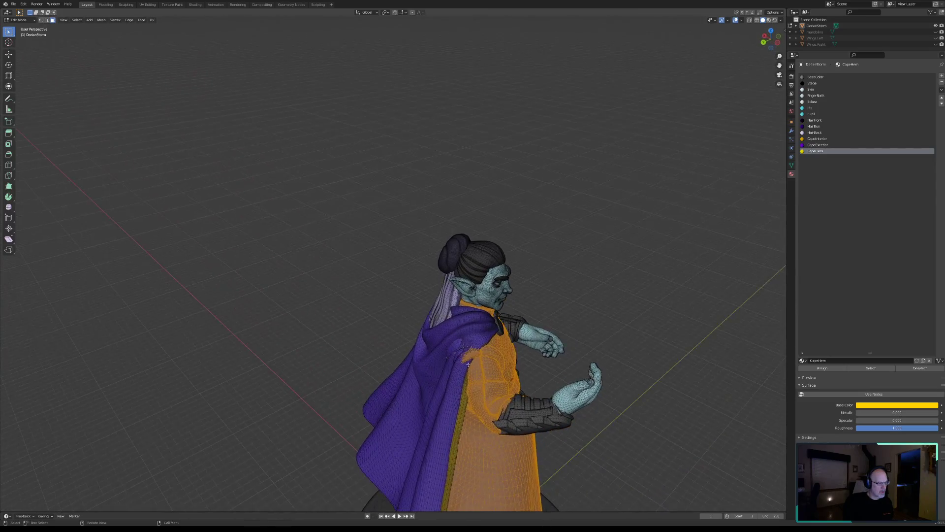
pyautogui.scroll(5, 541, 411)
pyautogui.moveTo(541, 411); pyautogui.dragTo(463, 286, button='middle')
pyautogui.scroll(4, 397, 275)
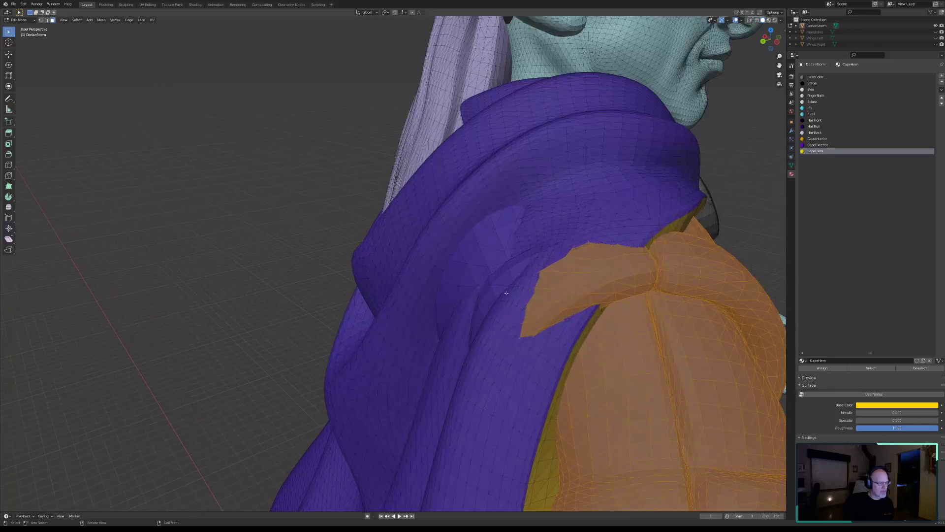
pyautogui.scroll(2, 397, 275)
pyautogui.moveTo(397, 275); pyautogui.dragTo(495, 252, button='middle')
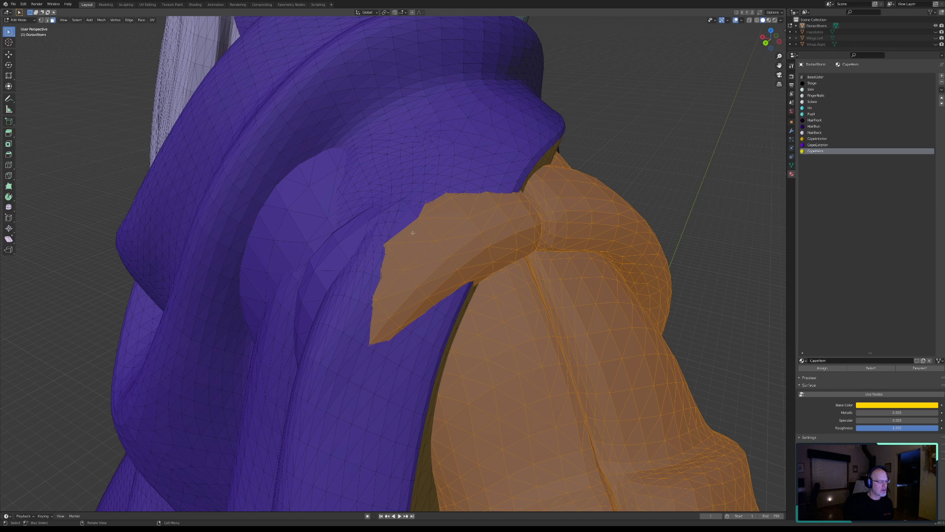
pyautogui.moveTo(461, 213); pyautogui.dragTo(559, 225, button='middle')
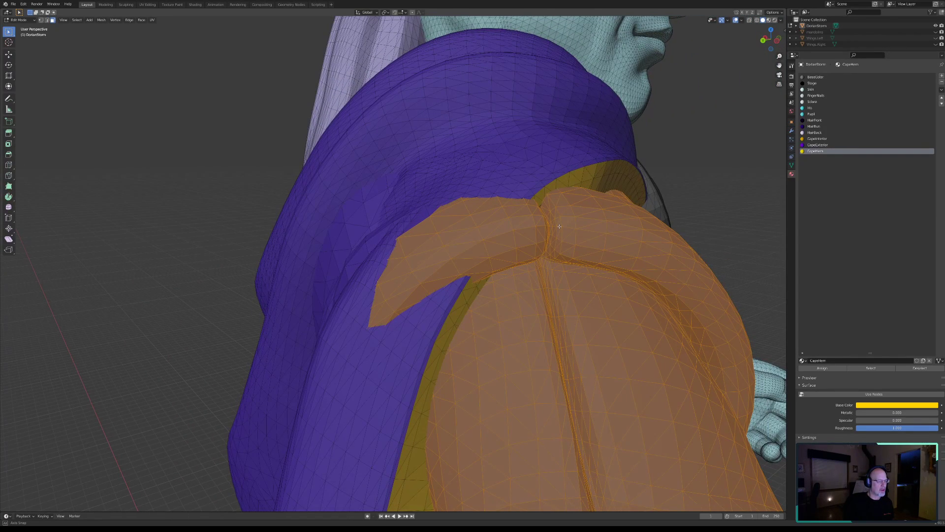
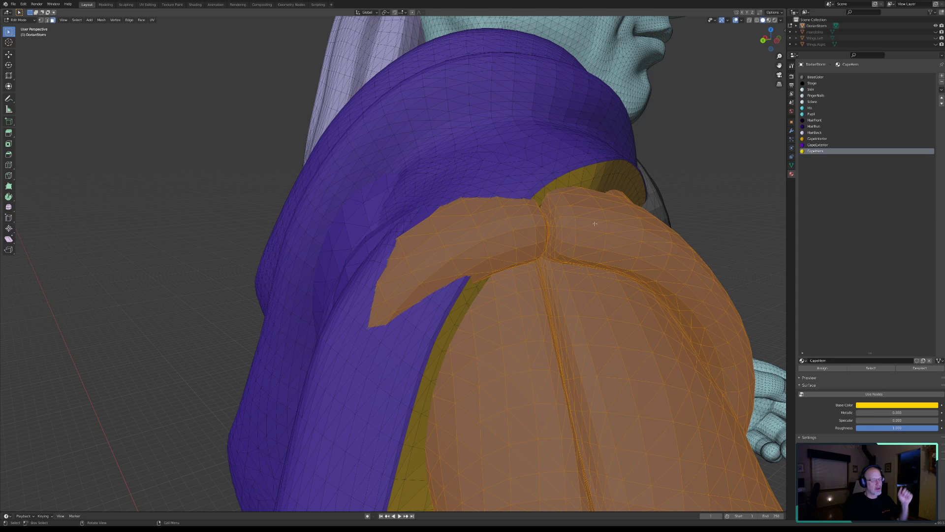
# Examine the coat selection around the right shoulder and from the front of the whole figure.
pyautogui.moveTo(552, 219); pyautogui.dragTo(490, 262, button='middle')
pyautogui.scroll(3, 564, 283)
pyautogui.keyDown('shift'); pyautogui.moveTo(565, 284); pyautogui.dragTo(372, 263, button='middle'); pyautogui.keyUp('shift')
pyautogui.keyDown('shift'); pyautogui.moveTo(290, 301); pyautogui.dragTo(623, 200, button='middle'); pyautogui.keyUp('shift')
pyautogui.scroll(-4, 580, 266)
pyautogui.scroll(-6, 580, 266)
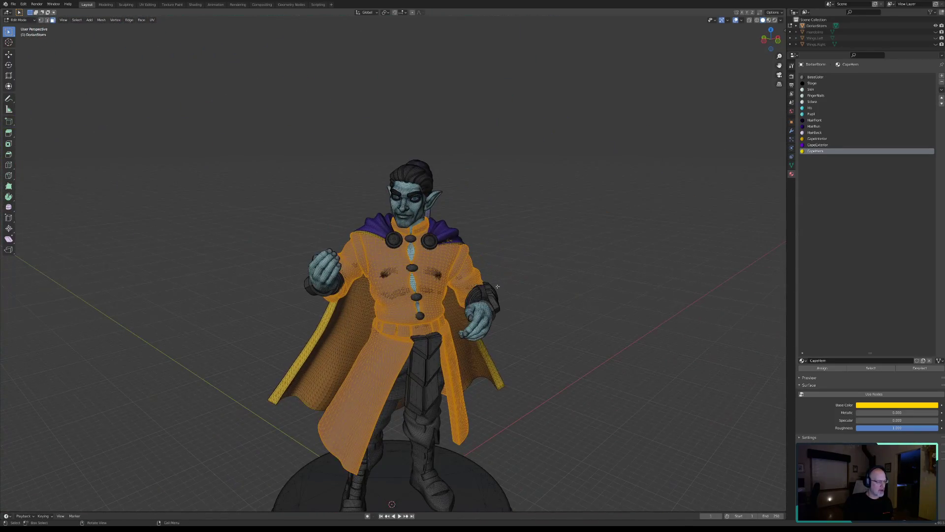
pyautogui.keyDown('shift'); pyautogui.moveTo(473, 302); pyautogui.dragTo(535, 292, button='middle'); pyautogui.keyUp('shift')
pyautogui.moveTo(534, 292); pyautogui.dragTo(513, 295, button='middle')
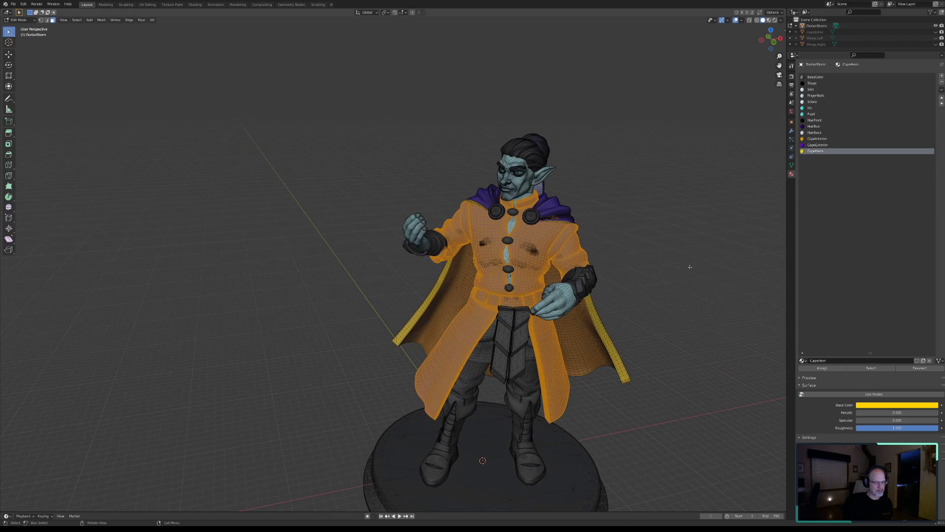
# Add a new material to the figure and name it Coat.
pyautogui.click(942, 77)
pyautogui.click(813, 362)
pyautogui.click(823, 361)
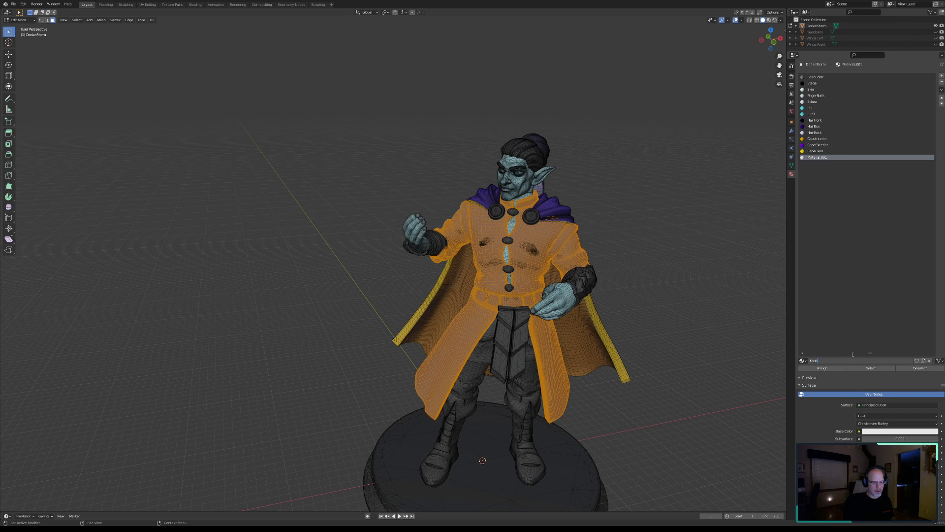
pyautogui.write('Coat')
pyautogui.press('Return')
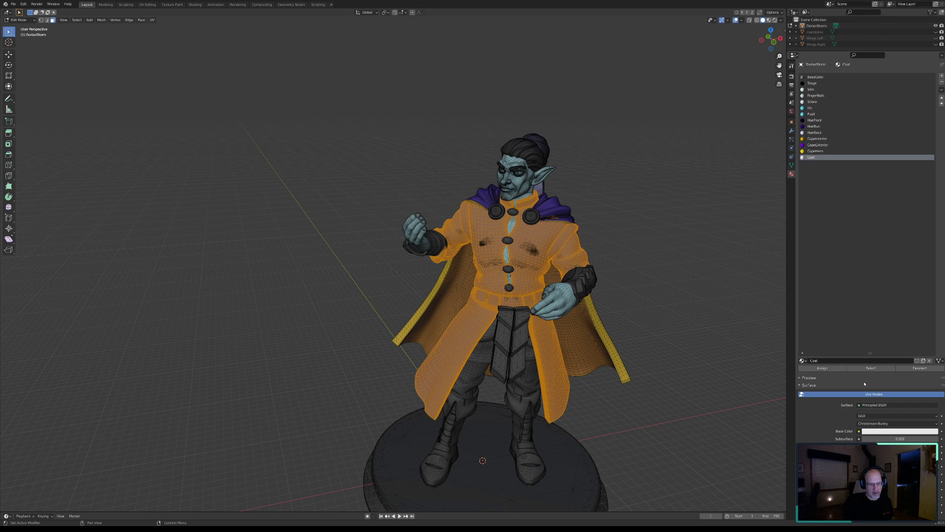
# Turn off nodes for the Coat material, set its roughness to 1.000 and sample its base color from the CapeExterior purple.
pyautogui.click(865, 394)
pyautogui.moveTo(857, 426); pyautogui.dragTo(938, 426)
pyautogui.click(901, 406)
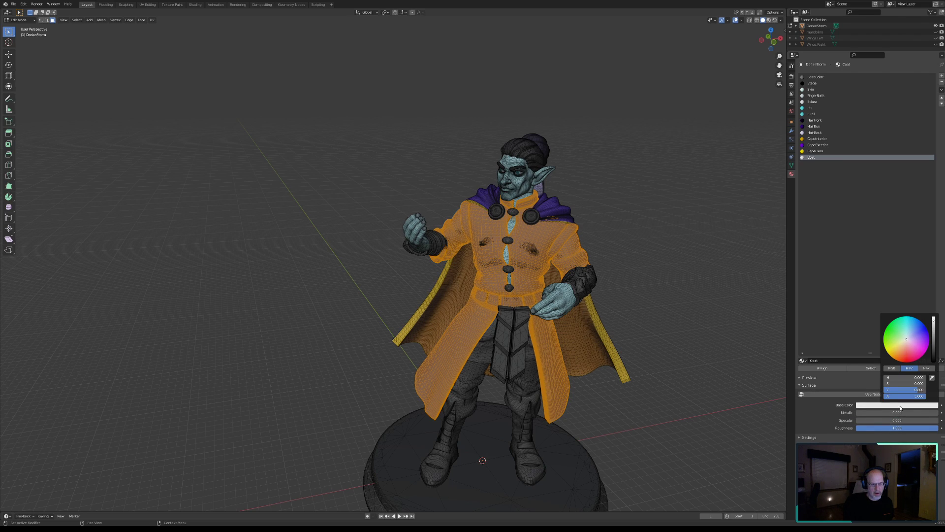
pyautogui.click(932, 378)
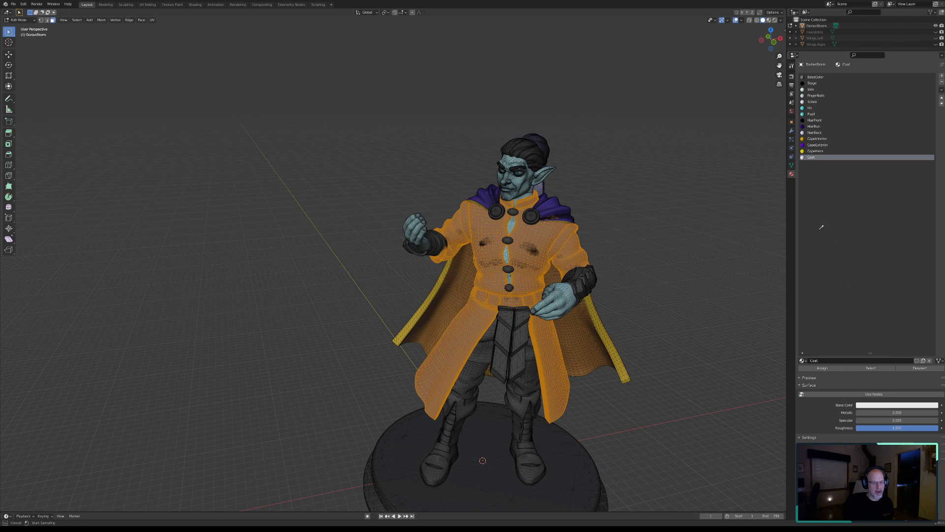
pyautogui.click(803, 144)
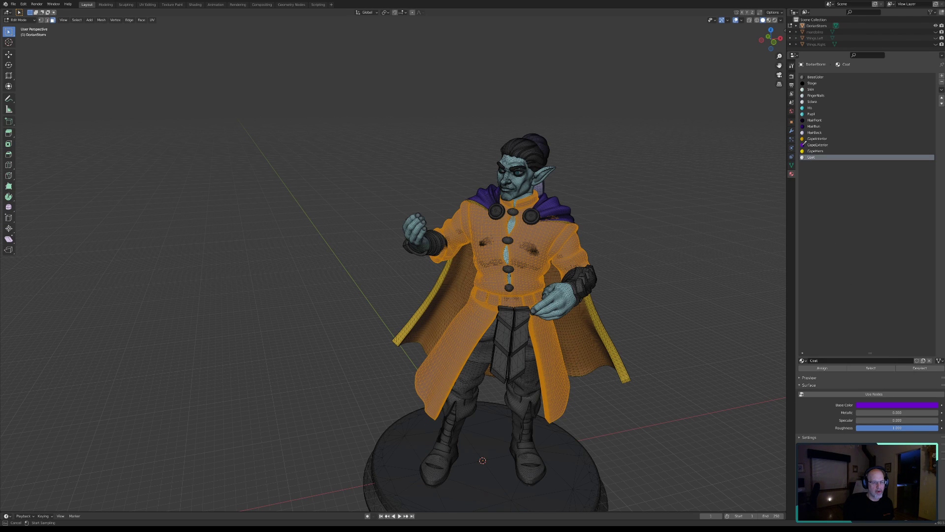
# Assign the Coat material to the selected coat faces and deselect them.
pyautogui.click(908, 406)
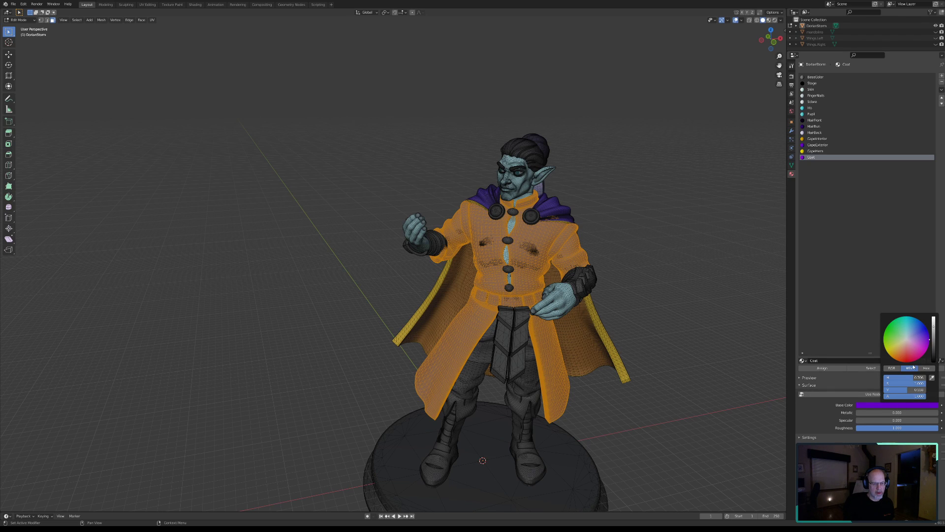
pyautogui.click(832, 369)
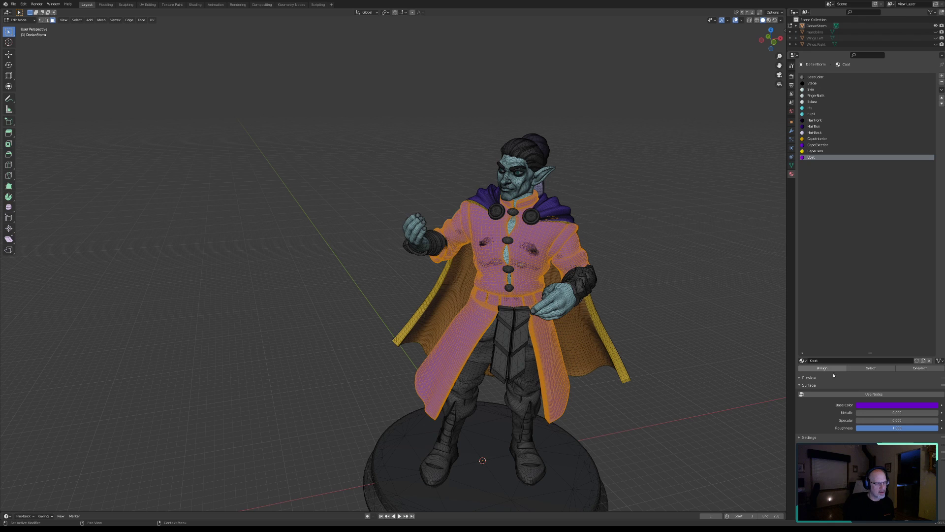
pyautogui.click(919, 369)
# Change the Coat material's base color to a lighter, bluer violet that contrasts with the cape.
pyautogui.moveTo(669, 319); pyautogui.dragTo(480, 291, button='middle')
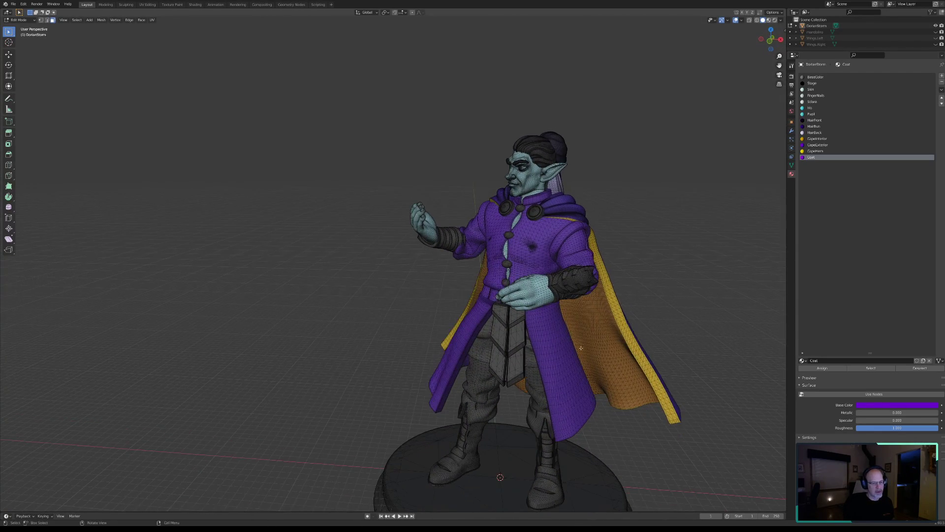
pyautogui.moveTo(658, 328); pyautogui.dragTo(620, 340, button='middle')
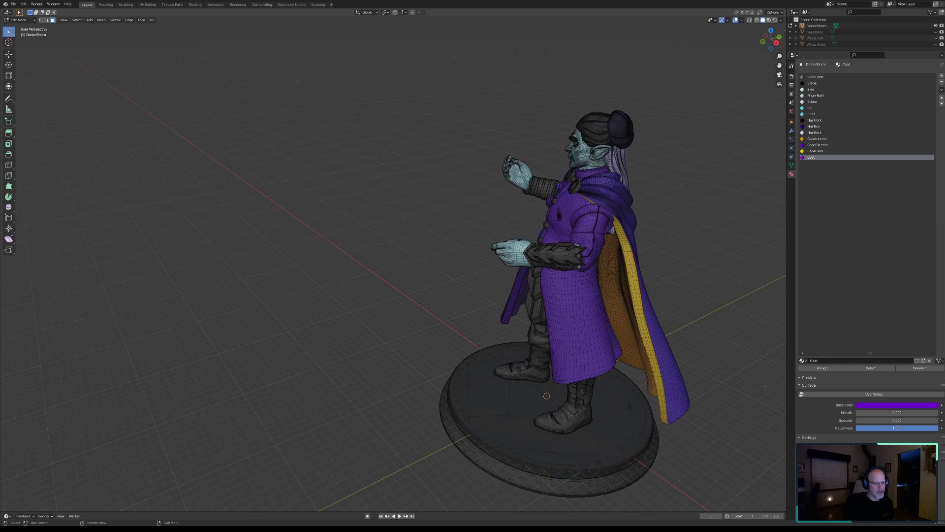
pyautogui.click(903, 405)
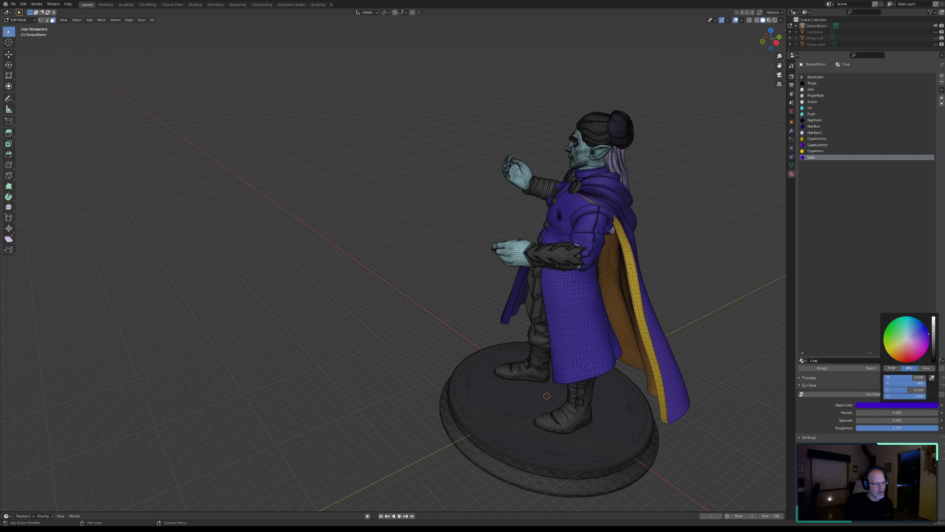
pyautogui.moveTo(935, 328)
pyautogui.mouseDown()
pyautogui.moveTo(933, 317)
pyautogui.moveTo(920, 332)
pyautogui.mouseUp()
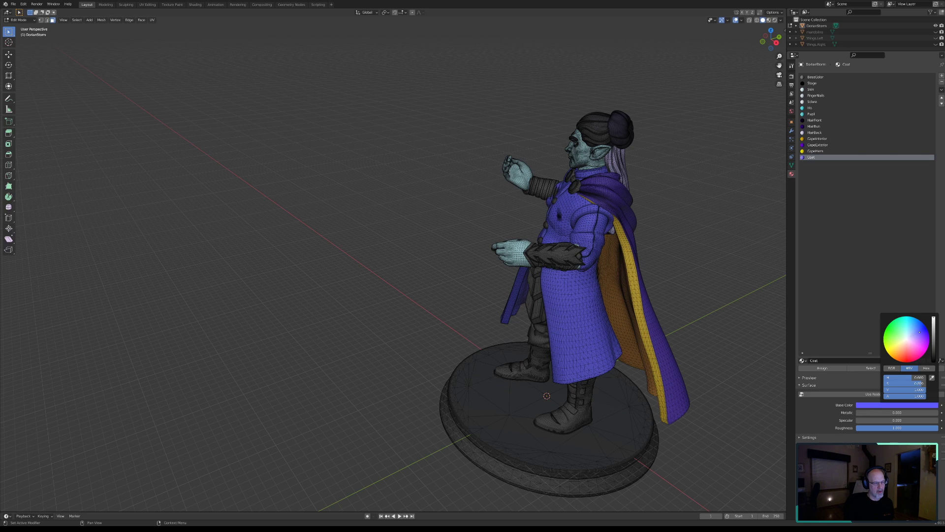
# Examine the recolored coat from the front and side, and close up at the chest and shoulders.
pyautogui.moveTo(556, 358); pyautogui.dragTo(611, 359, button='middle')
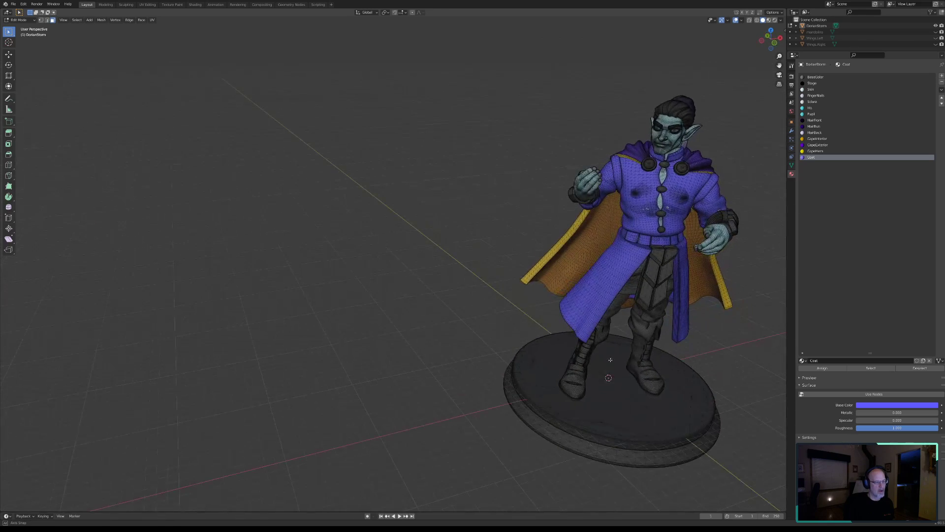
pyautogui.keyDown('shift'); pyautogui.moveTo(668, 268); pyautogui.dragTo(549, 255, button='middle'); pyautogui.keyUp('shift')
pyautogui.moveTo(567, 194); pyautogui.dragTo(411, 279, button='middle')
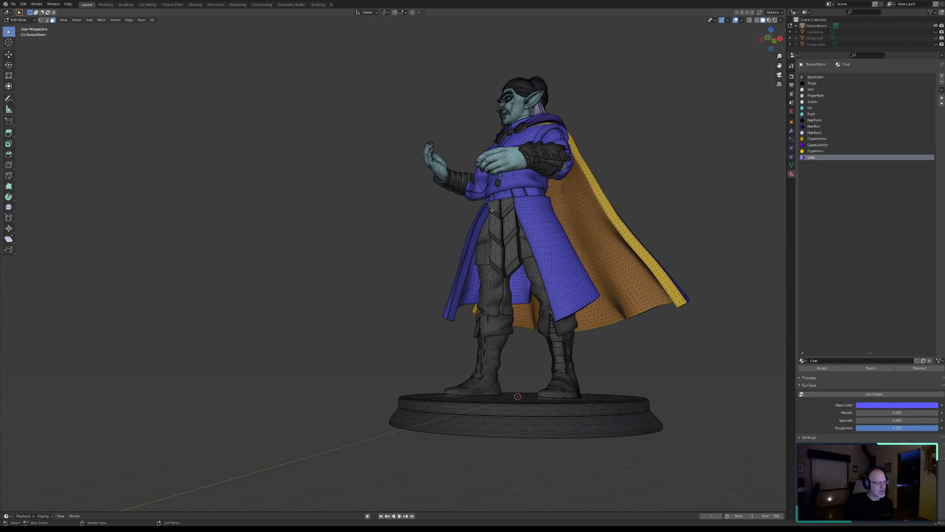
pyautogui.moveTo(455, 304); pyautogui.dragTo(499, 266, button='middle')
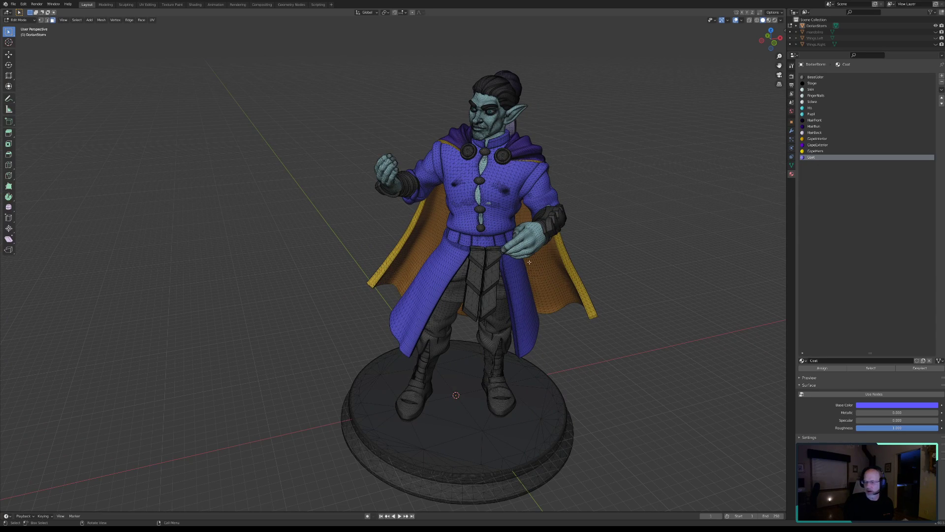
pyautogui.scroll(3, 501, 234)
pyautogui.keyDown('shift'); pyautogui.moveTo(539, 213); pyautogui.dragTo(476, 264, button='middle'); pyautogui.keyUp('shift')
pyautogui.scroll(-3, 376, 255)
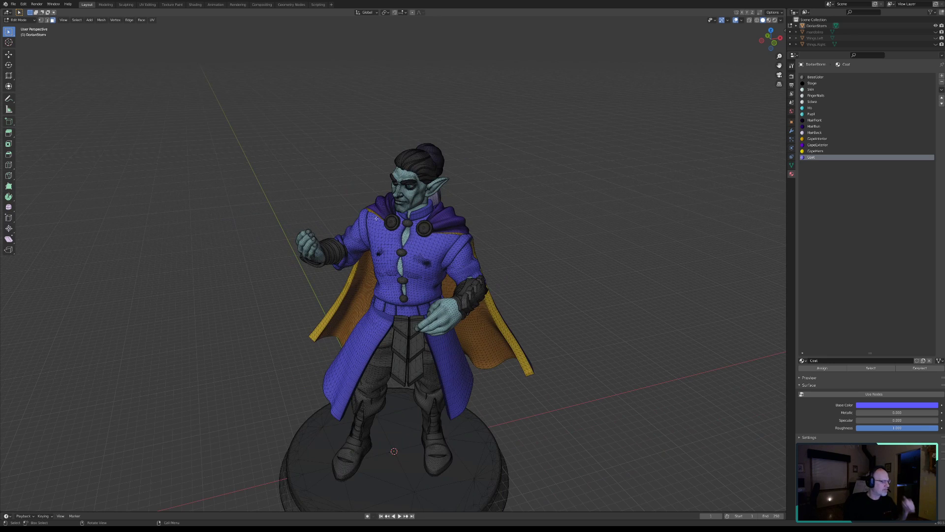
pyautogui.scroll(5, 369, 219)
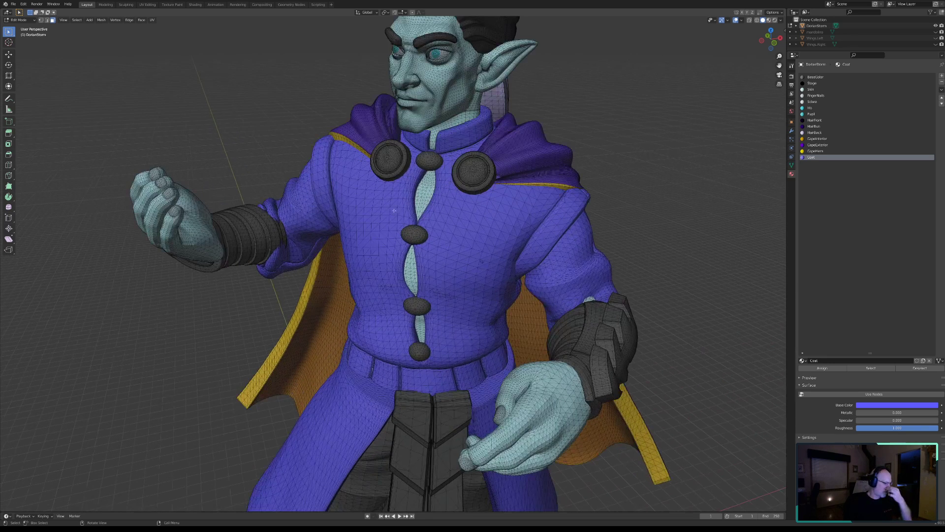
# Preview the figure's colors without the wireframe in Object Mode and return to Edit Mode.
pyautogui.click(19, 20)
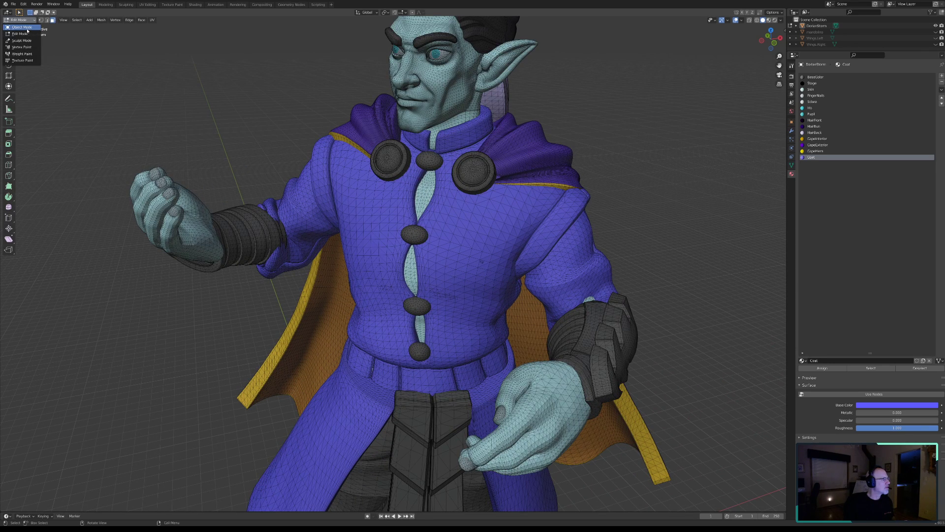
pyautogui.scroll(-5, 254, 209)
pyautogui.moveTo(299, 255); pyautogui.dragTo(285, 238, button='middle')
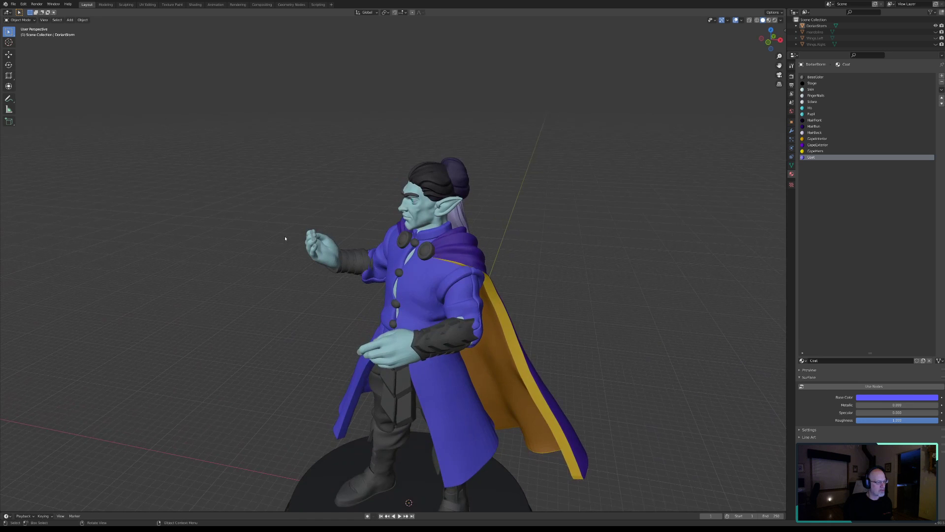
pyautogui.click(20, 19)
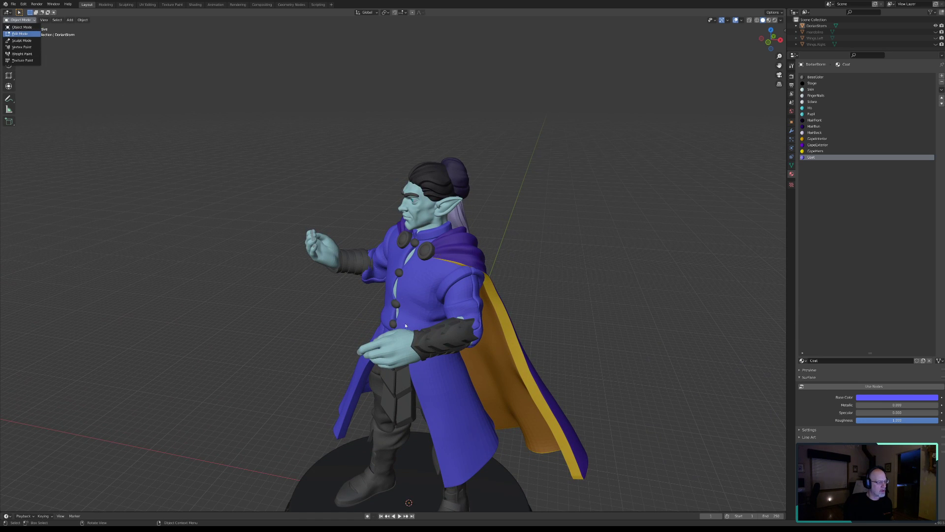
# Inspect the figure's left sleeve opening from below and behind, where it meets the forearm and bracer, for wrongly colored faces.
pyautogui.keyDown('shift'); pyautogui.moveTo(470, 325); pyautogui.dragTo(372, 311, button='middle'); pyautogui.keyUp('shift')
pyautogui.scroll(6, 371, 311)
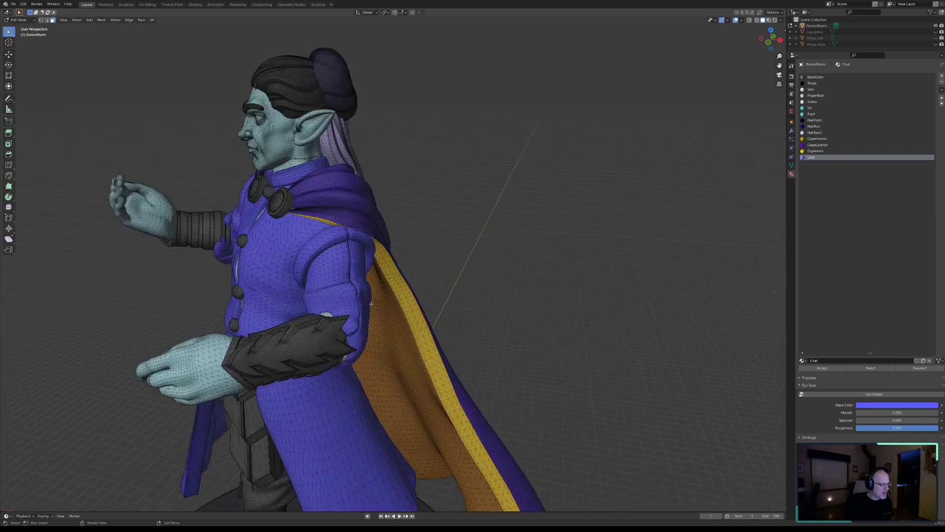
pyautogui.keyDown('shift'); pyautogui.moveTo(246, 328); pyautogui.dragTo(242, 286, button='middle'); pyautogui.keyUp('shift')
pyautogui.moveTo(100, 270); pyautogui.dragTo(520, 233, button='middle')
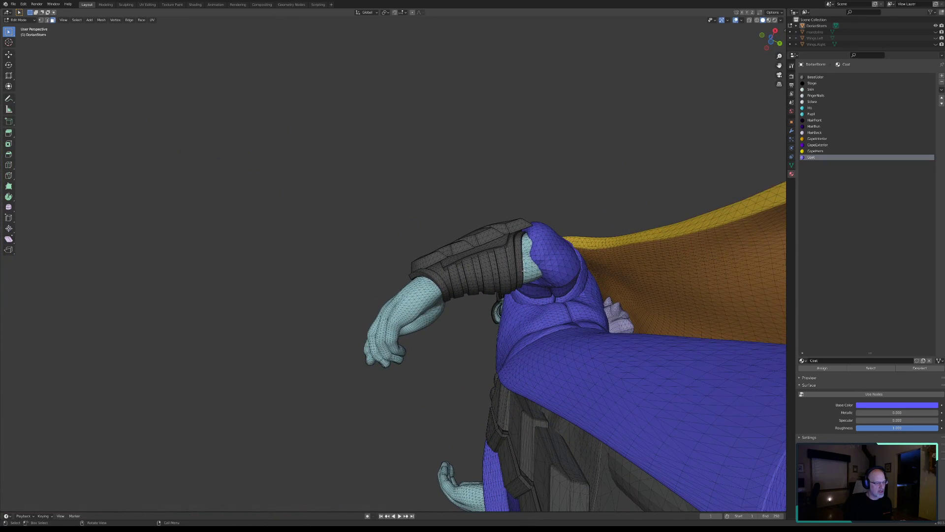
pyautogui.scroll(4, 524, 269)
pyautogui.scroll(-4, 523, 268)
pyautogui.moveTo(523, 267); pyautogui.dragTo(423, 173, button='middle')
pyautogui.scroll(1, 534, 298)
pyautogui.scroll(-2, 441, 252)
pyautogui.scroll(4, 441, 252)
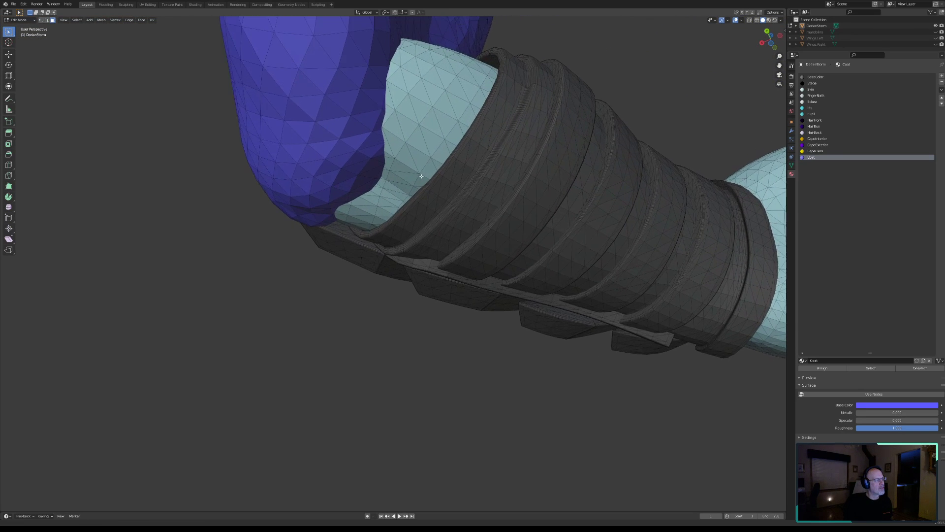
pyautogui.scroll(4, 423, 172)
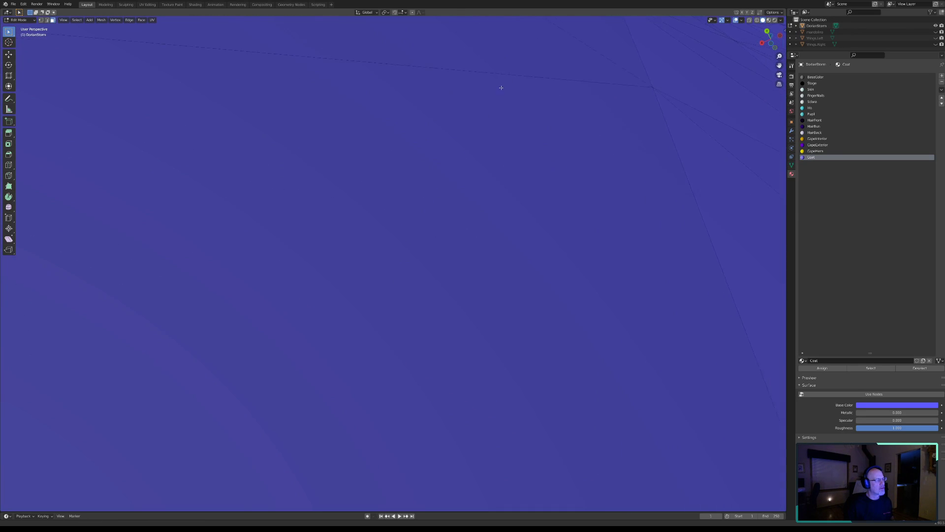
pyautogui.moveTo(426, 254); pyautogui.dragTo(453, 212, button='middle')
pyautogui.scroll(-8, 483, 215)
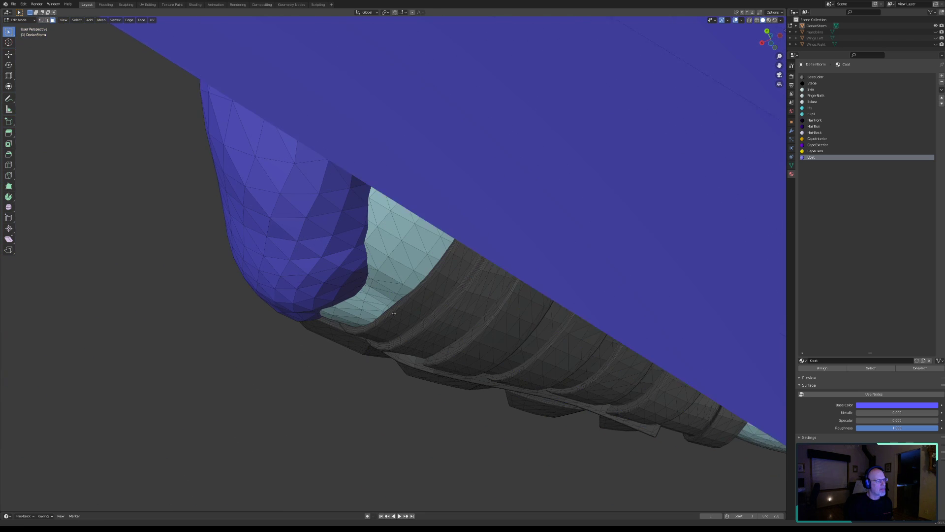
pyautogui.keyDown('shift'); pyautogui.moveTo(451, 241); pyautogui.dragTo(553, 95, button='middle'); pyautogui.keyUp('shift')
pyautogui.moveTo(466, 202)
pyautogui.mouseDown(button='middle')
pyautogui.moveTo(449, 197)
pyautogui.moveTo(466, 200)
pyautogui.mouseUp(button='middle')
pyautogui.scroll(4, 484, 152)
pyautogui.keyDown('shift'); pyautogui.moveTo(484, 151); pyautogui.dragTo(449, 316, button='middle'); pyautogui.keyUp('shift')
pyautogui.scroll(-3, 451, 316)
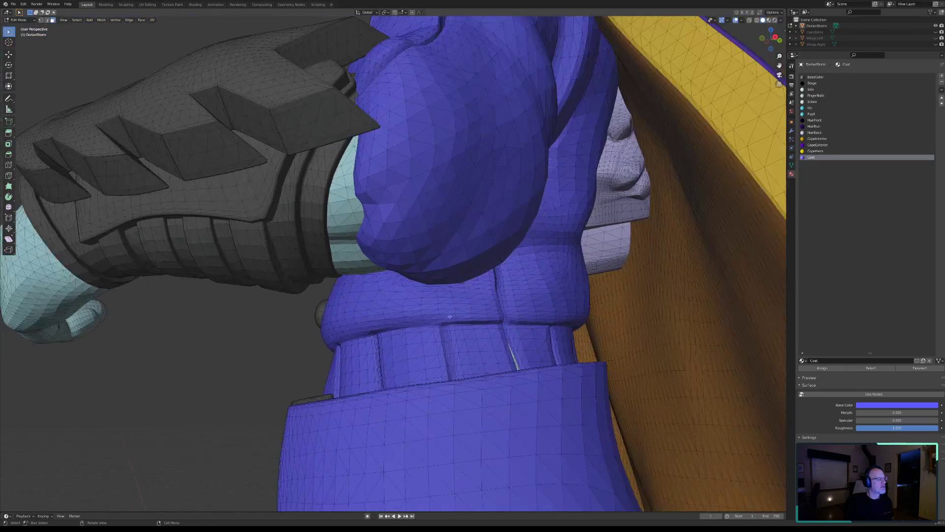
# Circle-select the skin-colored patch on the left sleeve above the bracer, assign it the Coat material and deselect it.
pyautogui.moveTo(422, 266)
pyautogui.mouseDown(button='middle')
pyautogui.moveTo(394, 274)
pyautogui.moveTo(390, 297)
pyautogui.moveTo(452, 286)
pyautogui.moveTo(425, 257)
pyautogui.mouseUp(button='middle')
pyautogui.press('c')
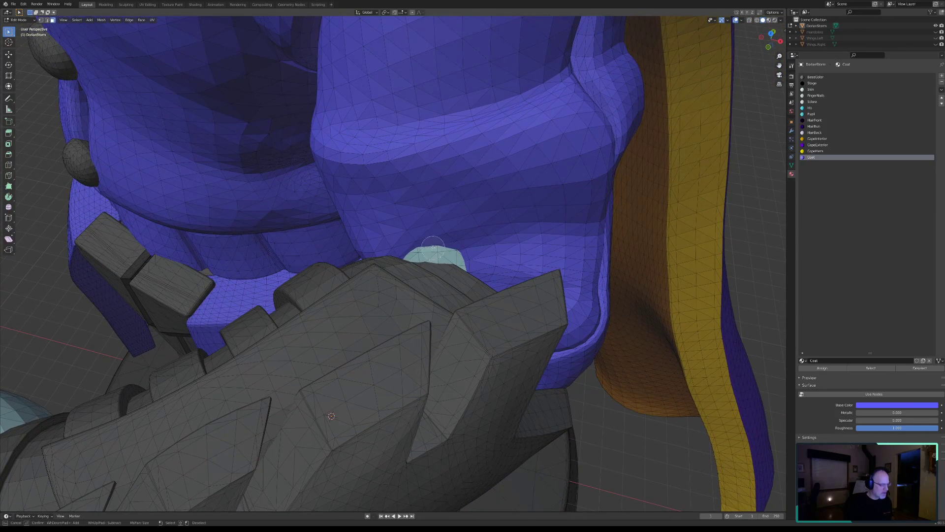
pyautogui.moveTo(413, 247); pyautogui.dragTo(473, 255)
pyautogui.rightClick(480, 248)
pyautogui.click(822, 368)
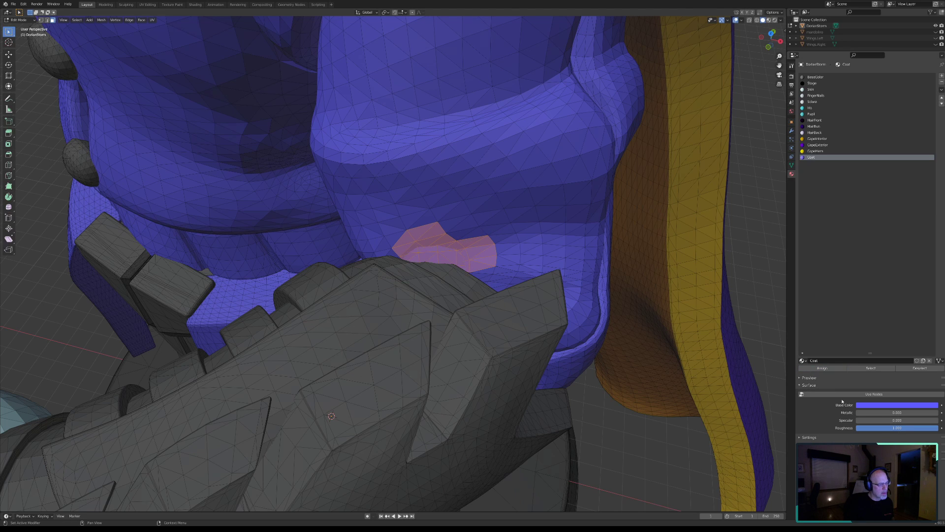
pyautogui.click(922, 368)
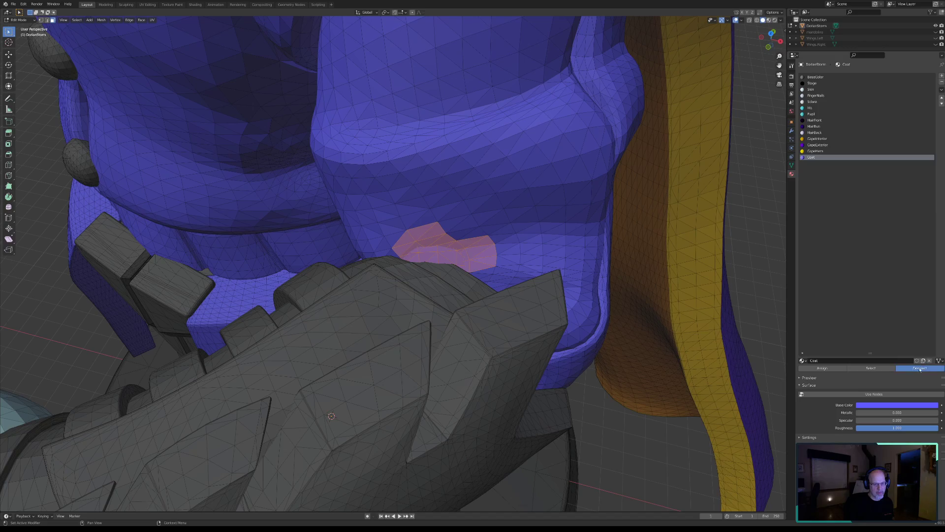
# Inspect the figure's right sleeve and bracer and the front of the coat for remaining uncolored faces.
pyautogui.scroll(-5, 390, 306)
pyautogui.moveTo(221, 339); pyautogui.dragTo(262, 351, button='middle')
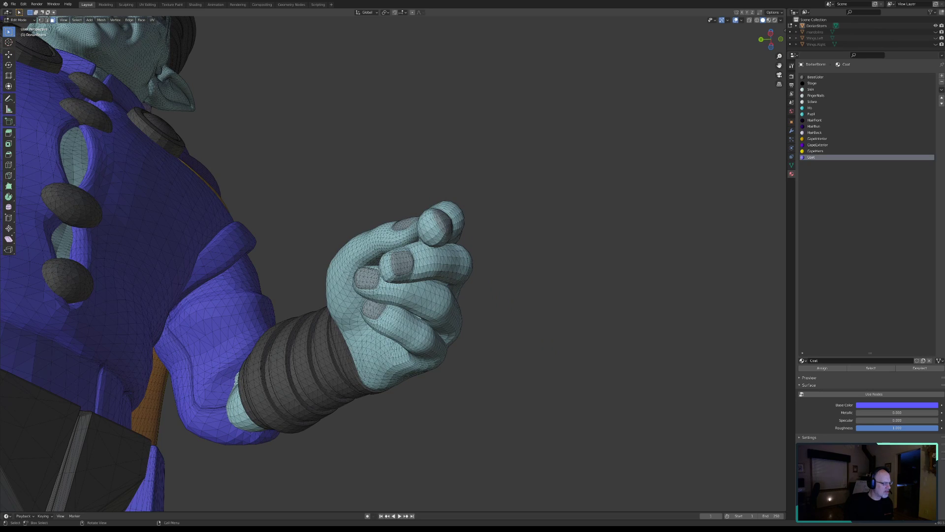
pyautogui.moveTo(212, 357); pyautogui.dragTo(365, 268, button='middle')
pyautogui.scroll(-6, 365, 269)
pyautogui.moveTo(110, 276); pyautogui.dragTo(282, 321, button='middle')
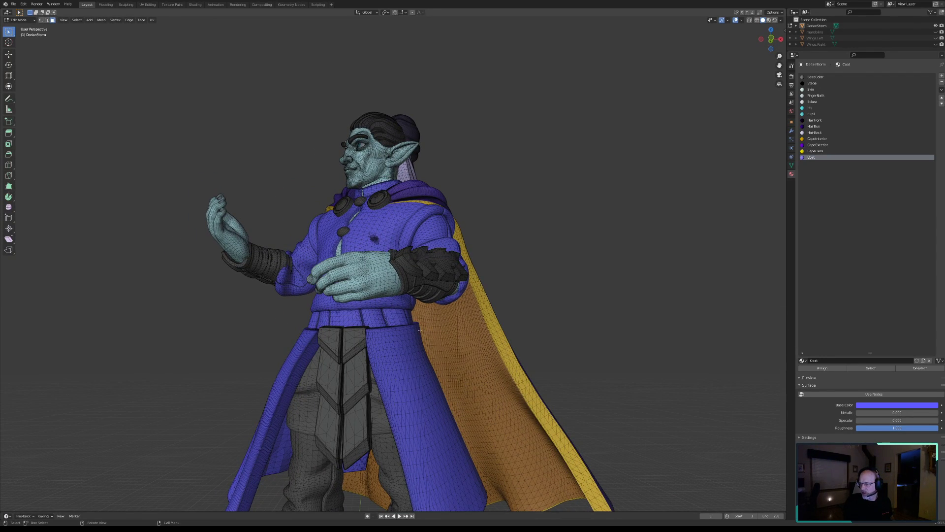
pyautogui.moveTo(355, 272); pyautogui.dragTo(367, 220, button='middle')
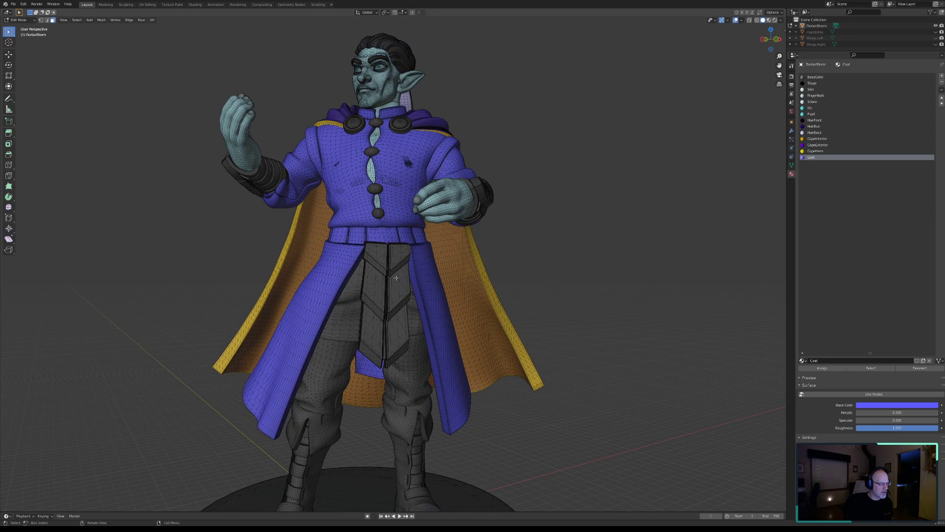
# Select all linked faces of the front waist panel, covering both hanging strips and their chevron-shaped segments.
pyautogui.moveTo(389, 303)
pyautogui.mouseDown(button='middle')
pyautogui.moveTo(376, 241)
pyautogui.moveTo(370, 281)
pyautogui.moveTo(378, 290)
pyautogui.mouseUp(button='middle')
pyautogui.press('c')
pyautogui.moveTo(379, 259)
pyautogui.mouseDown()
pyautogui.moveTo(374, 252)
pyautogui.moveTo(382, 259)
pyautogui.mouseUp()
pyautogui.rightClick(382, 259)
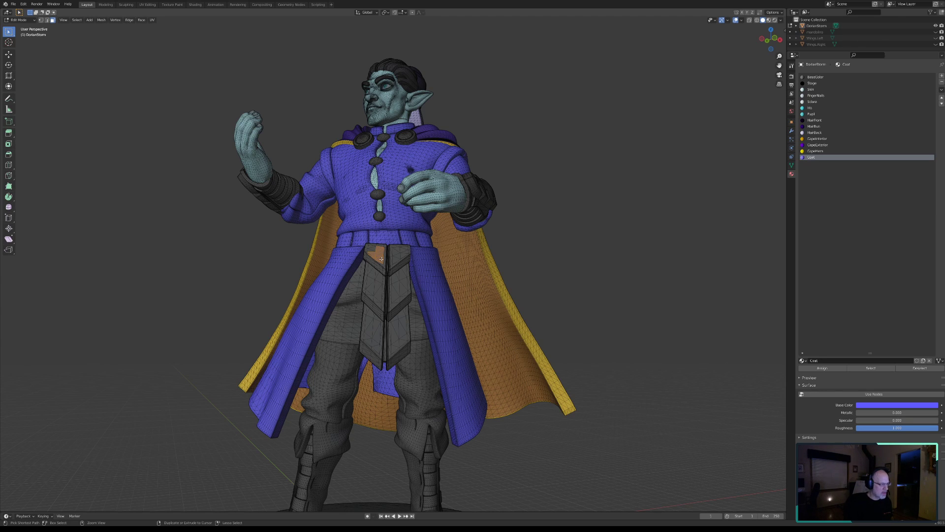
pyautogui.hotkey('ctrl', 'l')
pyautogui.press('c')
pyautogui.moveTo(375, 287); pyautogui.dragTo(374, 288)
pyautogui.click(374, 329)
pyautogui.rightClick(374, 329)
pyautogui.hotkey('ctrl', 'l')
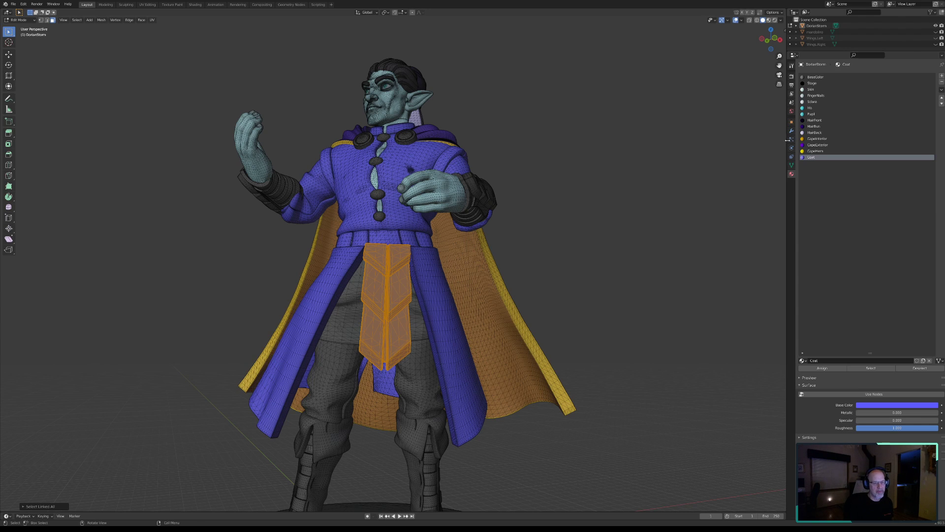
# Add a new material slot with a new material named Tabard.
pyautogui.click(942, 75)
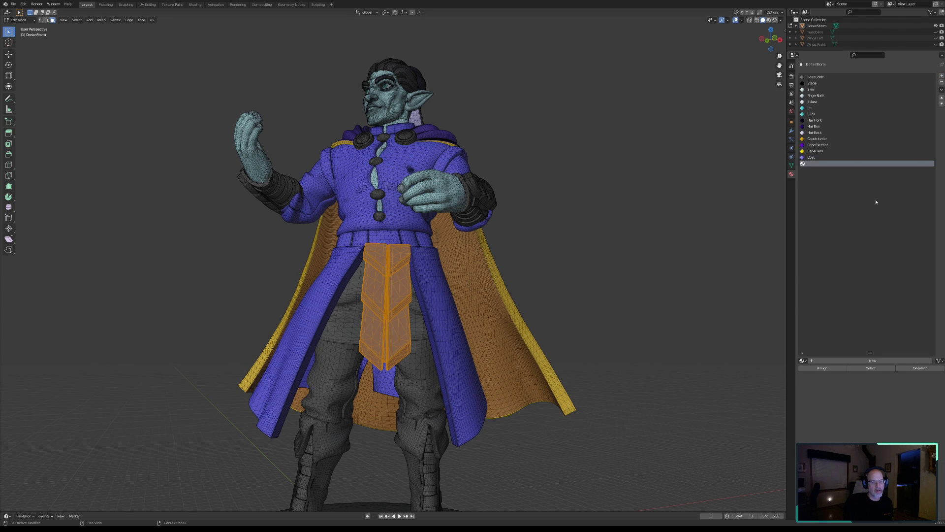
pyautogui.click(818, 361)
pyautogui.click(827, 360)
pyautogui.press('BackSpace')
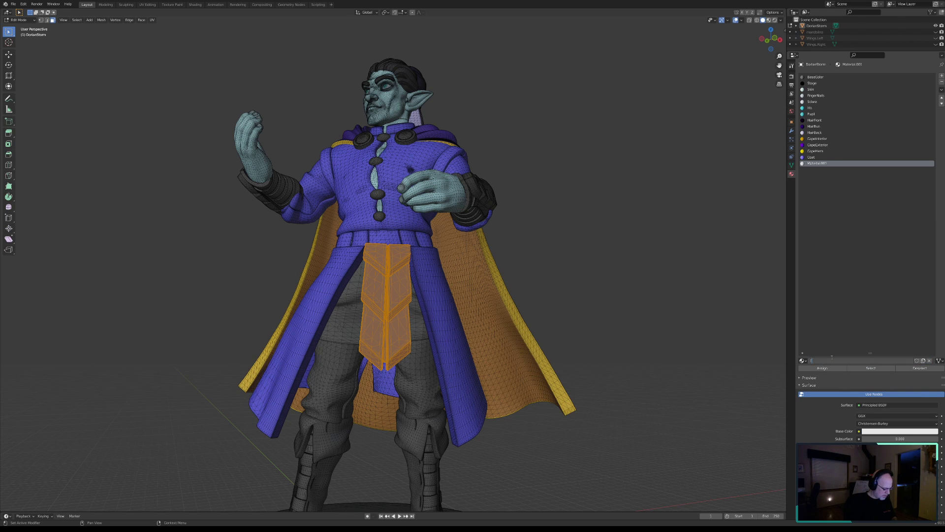
pyautogui.write('Tabard')
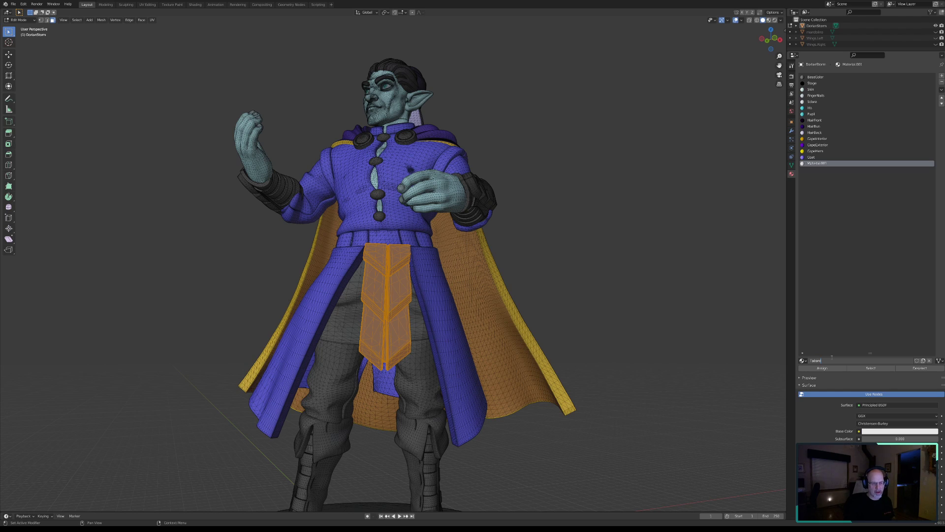
pyautogui.press('Return')
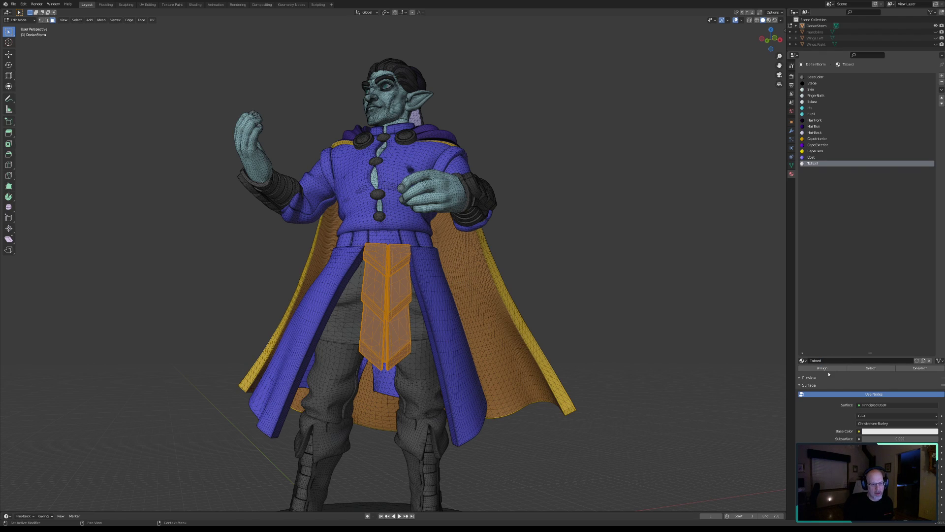
# Turn off nodes for Tabard, set specular to 0, roughness to 1 and a purple base color, then assign it to the waist panel and deselect.
pyautogui.click(846, 394)
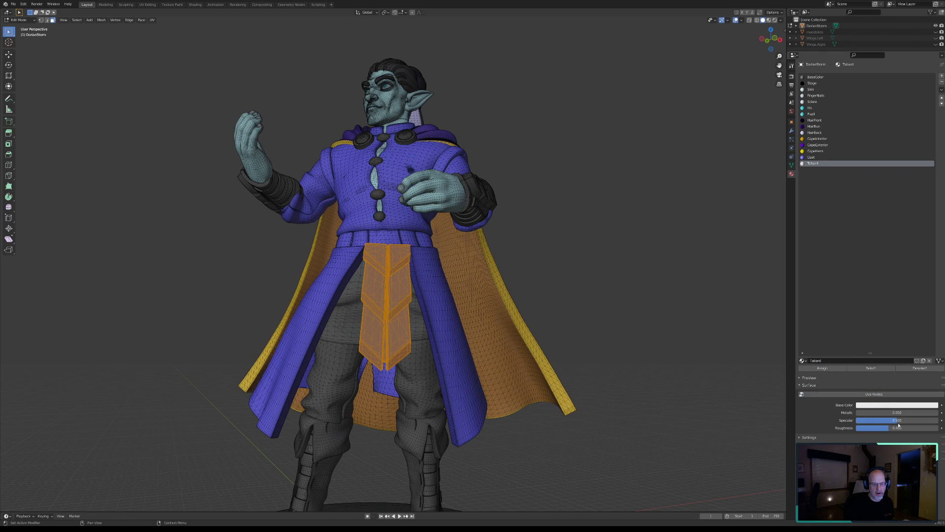
pyautogui.moveTo(893, 420); pyautogui.dragTo(938, 428)
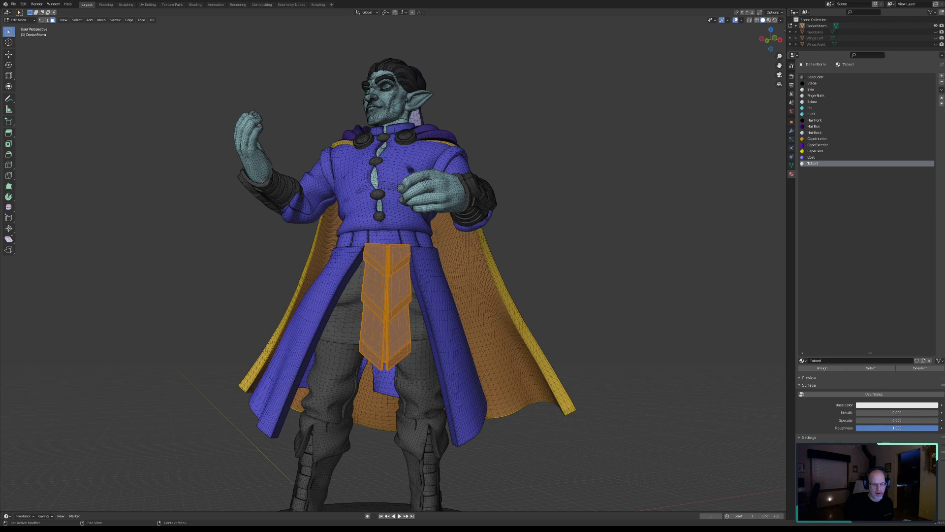
pyautogui.click(906, 405)
pyautogui.moveTo(906, 341); pyautogui.dragTo(929, 337)
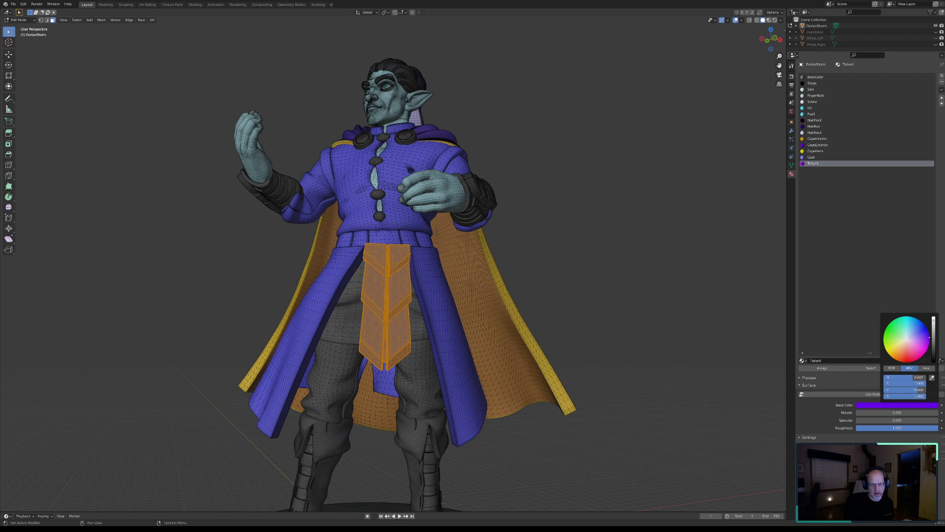
pyautogui.moveTo(934, 320); pyautogui.dragTo(933, 332)
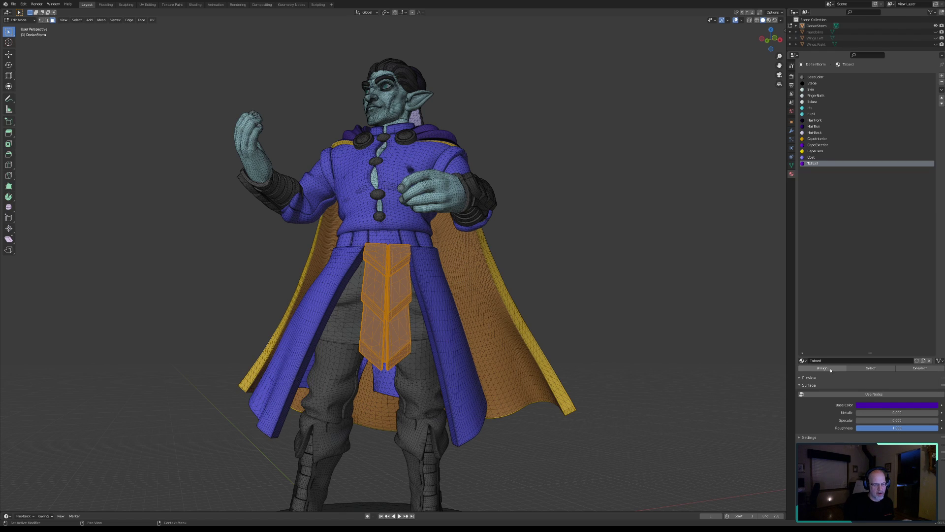
pyautogui.click(911, 368)
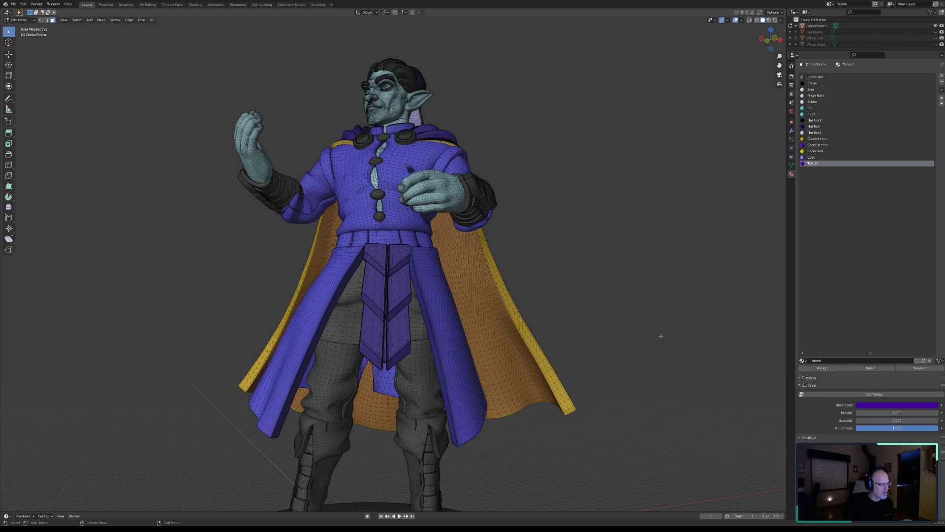
# Darken the Tabard material's base color to a very deep purple.
pyautogui.moveTo(581, 345); pyautogui.dragTo(633, 355, button='middle')
pyautogui.scroll(-3, 634, 356)
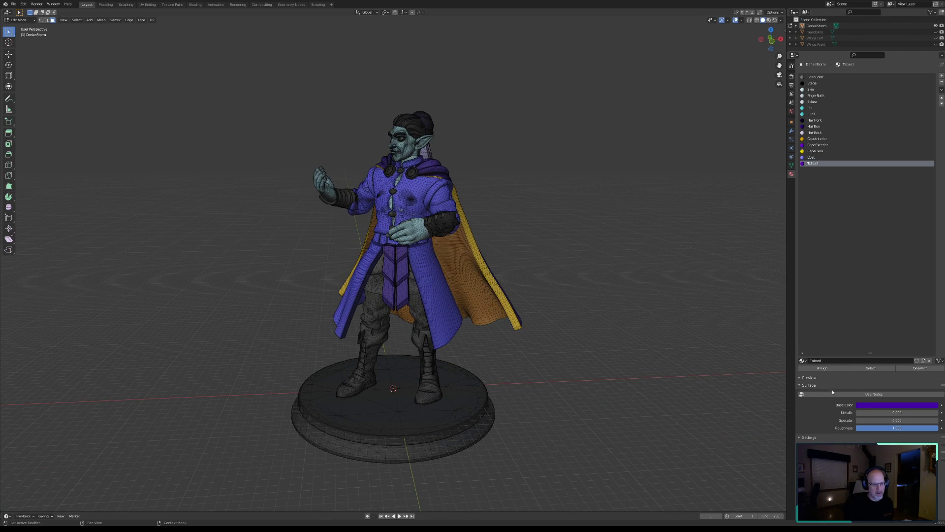
pyautogui.click(887, 405)
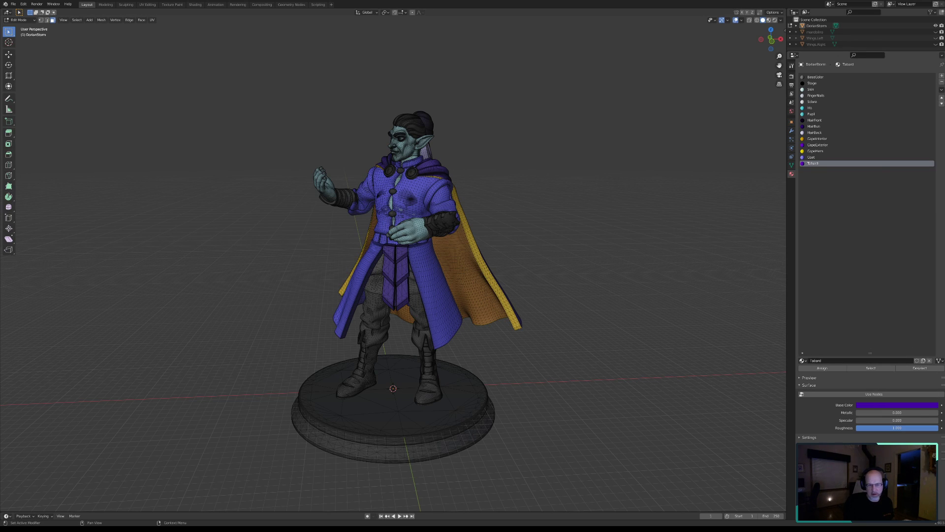
pyautogui.click(931, 406)
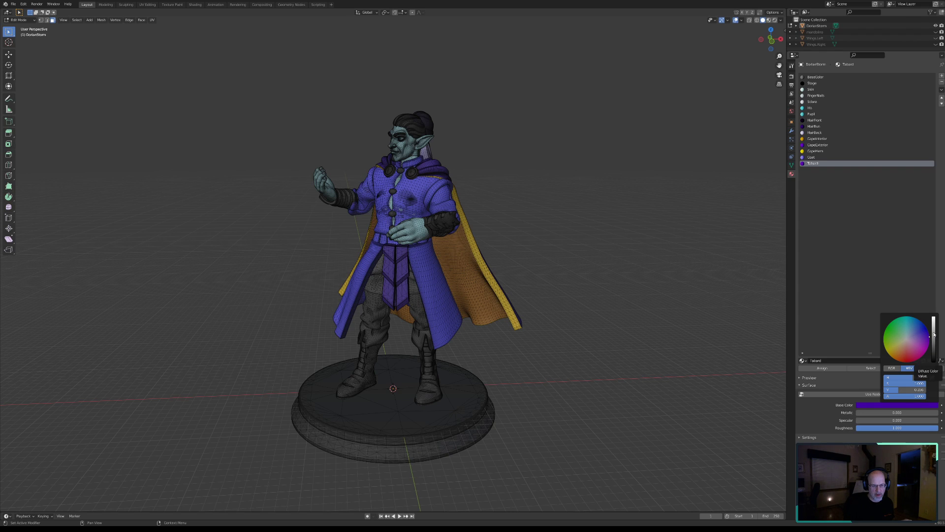
pyautogui.moveTo(934, 335); pyautogui.dragTo(933, 345)
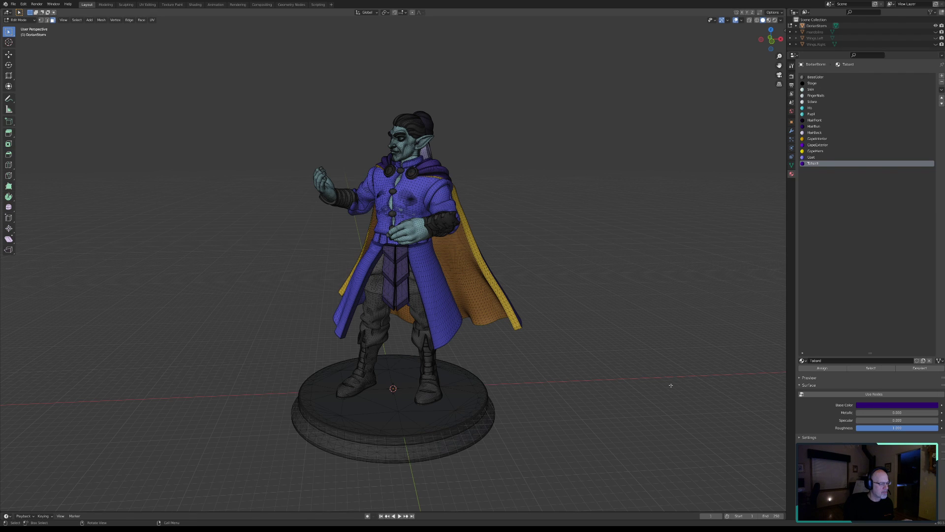
# Circle-select a patch of the upper pants beside the tabard and extend the selection to all linked faces.
pyautogui.moveTo(492, 352); pyautogui.dragTo(534, 332, button='middle')
pyautogui.scroll(3, 430, 392)
pyautogui.keyDown('shift'); pyautogui.moveTo(431, 393); pyautogui.dragTo(480, 291, button='middle'); pyautogui.keyUp('shift')
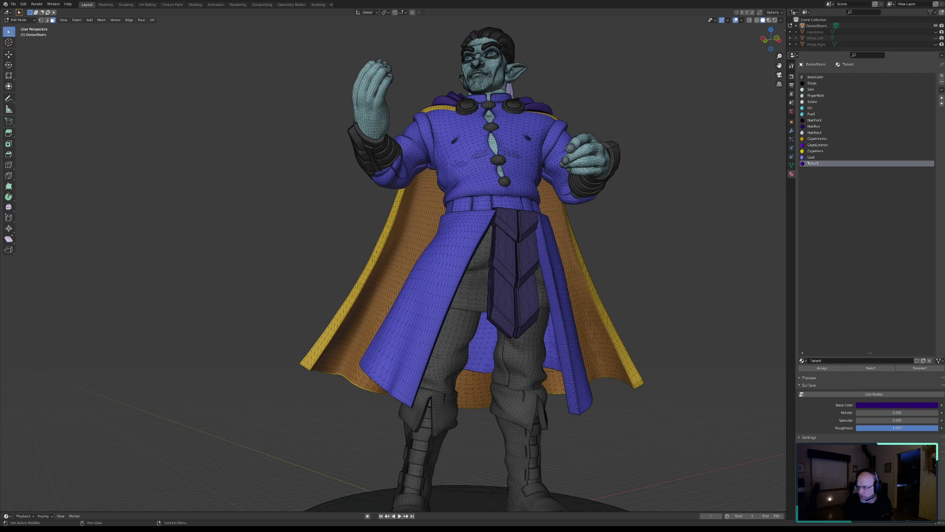
pyautogui.press('c')
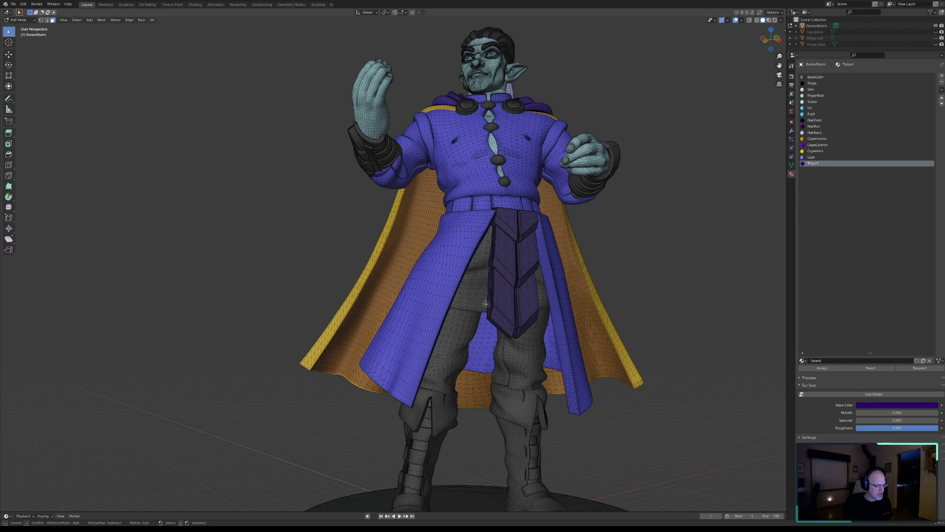
pyautogui.moveTo(467, 302)
pyautogui.mouseDown()
pyautogui.moveTo(476, 291)
pyautogui.moveTo(469, 295)
pyautogui.mouseUp()
pyautogui.rightClick(469, 294)
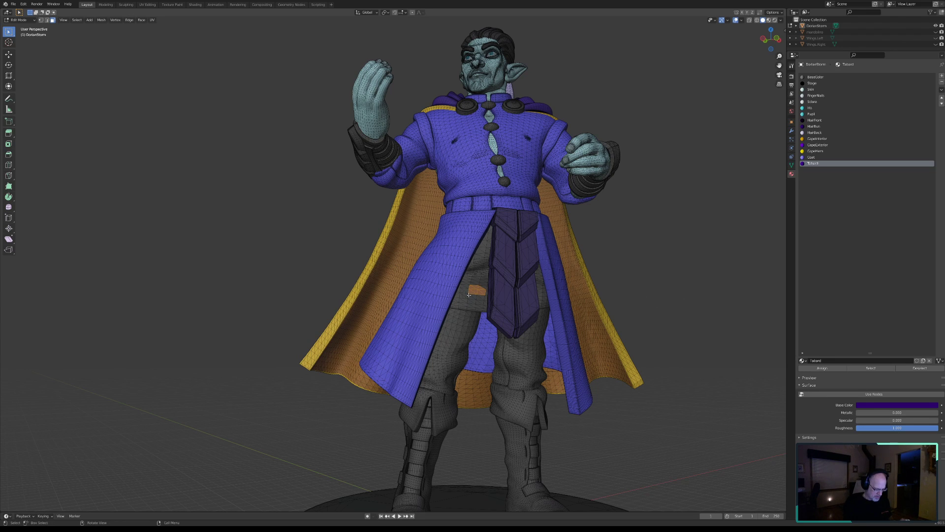
pyautogui.hotkey('ctrl', 'l')
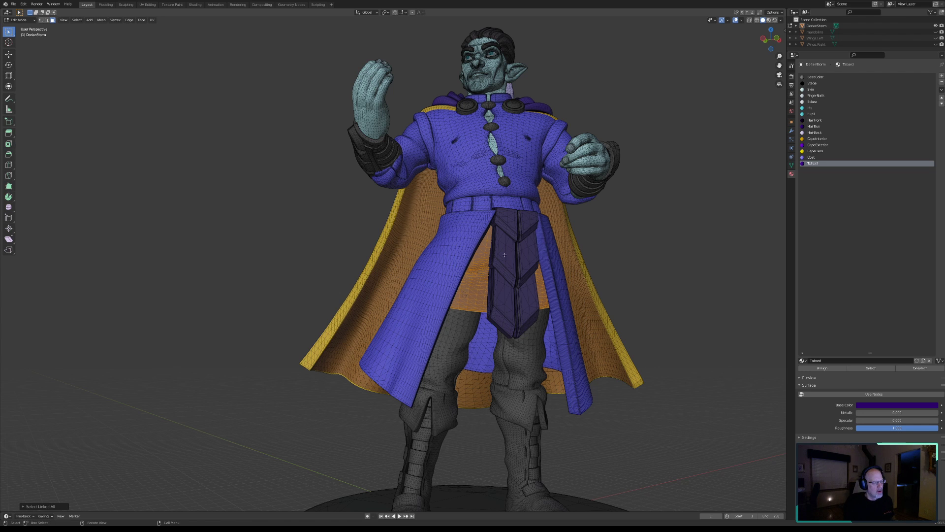
# Add a new material slot with a new material named Pants01.
pyautogui.moveTo(632, 255); pyautogui.dragTo(628, 251, button='middle')
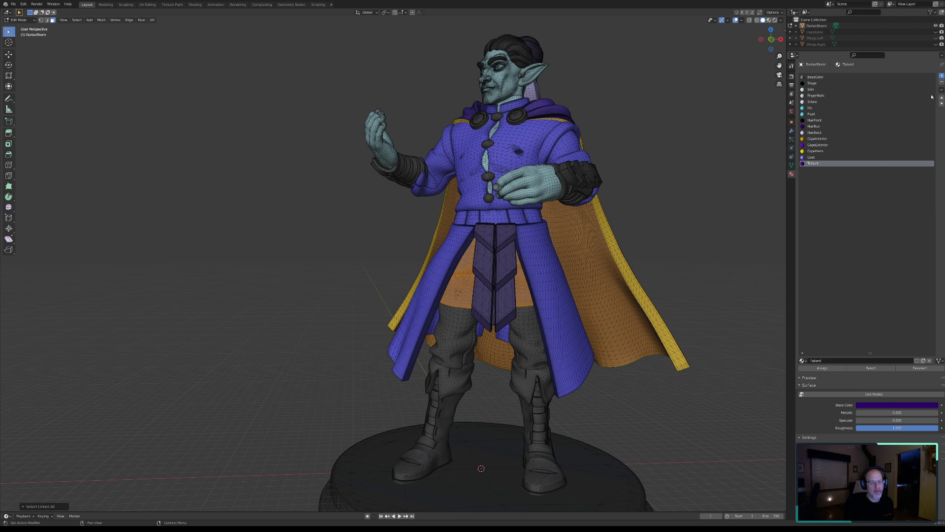
pyautogui.click(941, 76)
pyautogui.click(813, 362)
pyautogui.doubleClick(829, 360)
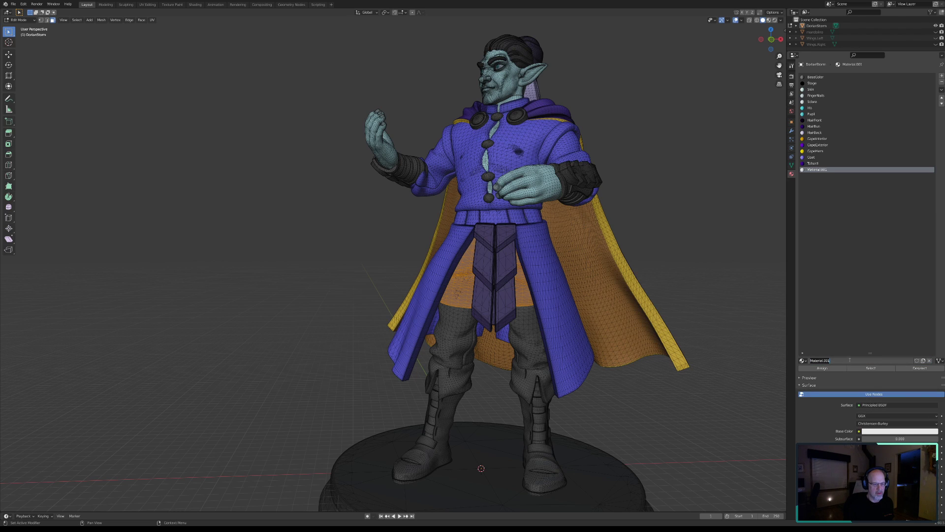
pyautogui.write('H')
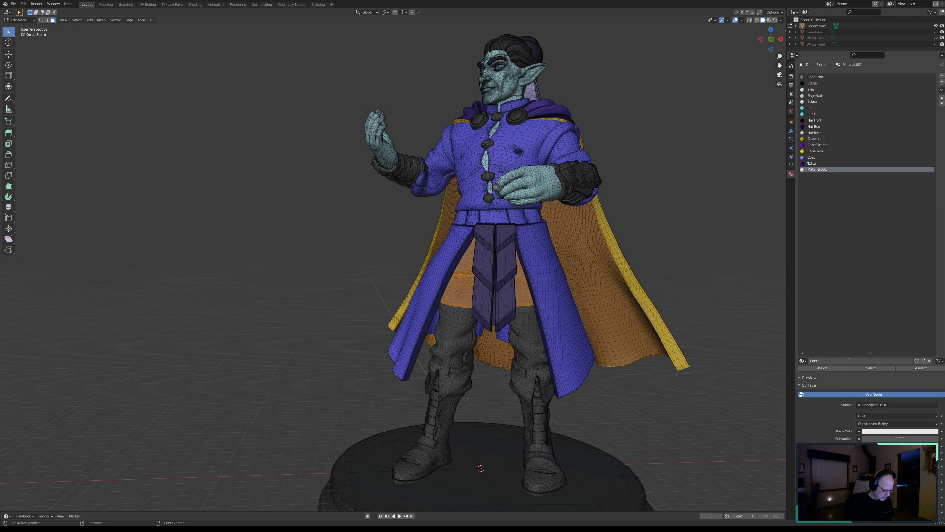
pyautogui.press('Return')
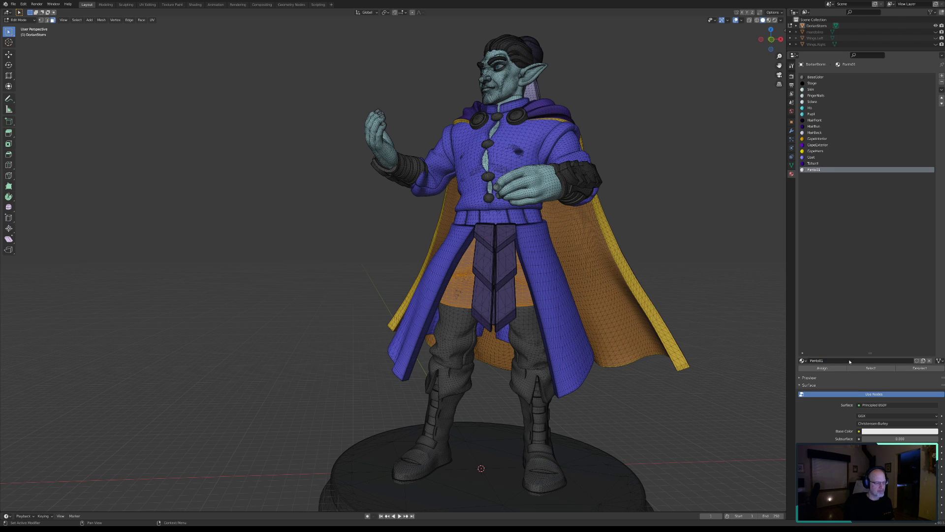
# Make Pants01 node-free with specular 0 and roughness 1, assign it to the upper pants, deselect them and give it a dark teal base color.
pyautogui.click(875, 394)
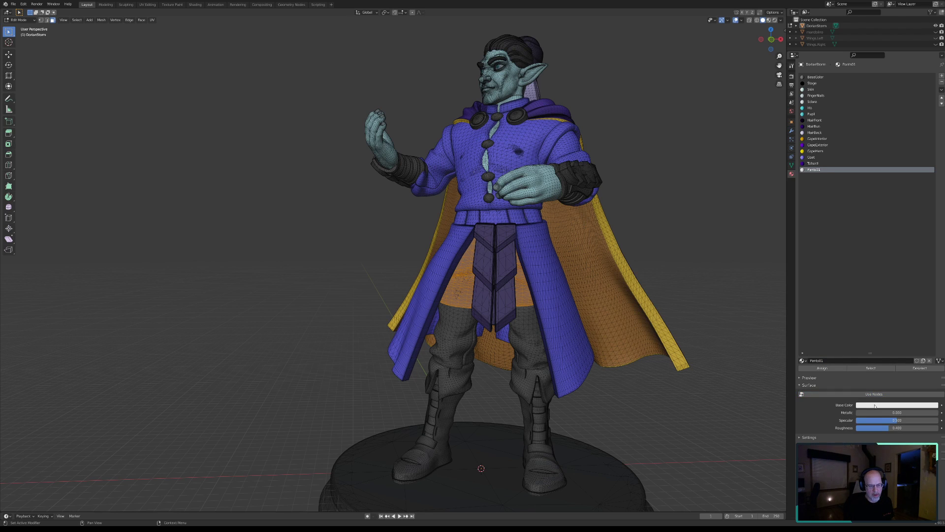
pyautogui.moveTo(890, 420); pyautogui.dragTo(938, 427)
pyautogui.click(901, 405)
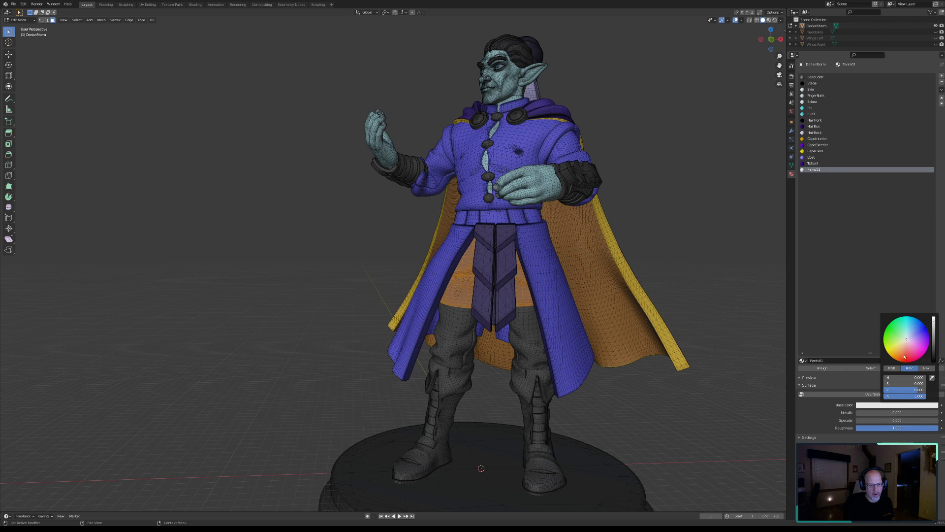
pyautogui.moveTo(907, 339)
pyautogui.mouseDown()
pyautogui.moveTo(907, 326)
pyautogui.moveTo(933, 331)
pyautogui.moveTo(933, 322)
pyautogui.mouseUp()
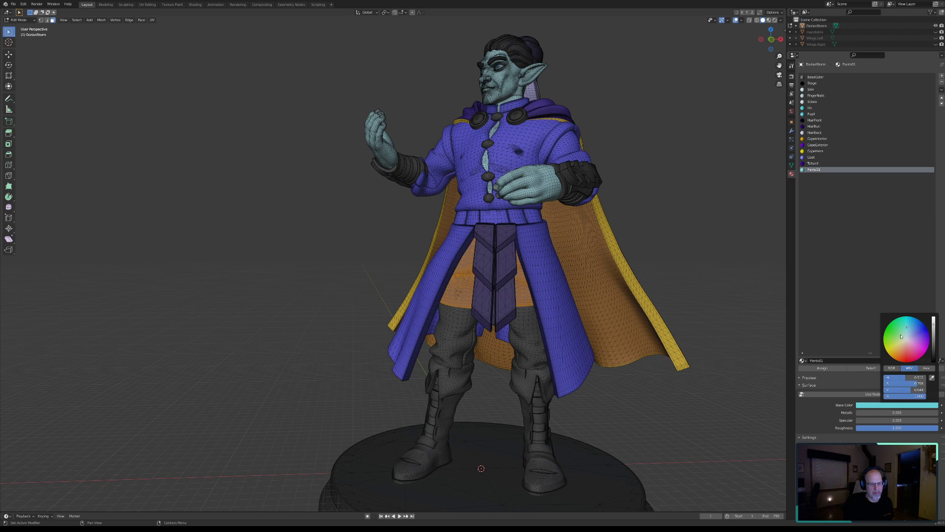
pyautogui.click(822, 368)
pyautogui.click(919, 368)
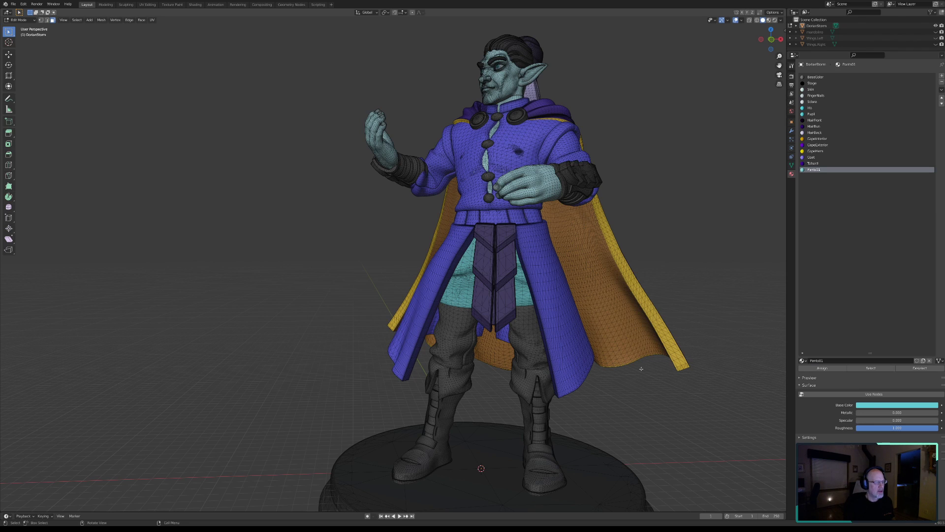
pyautogui.click(902, 407)
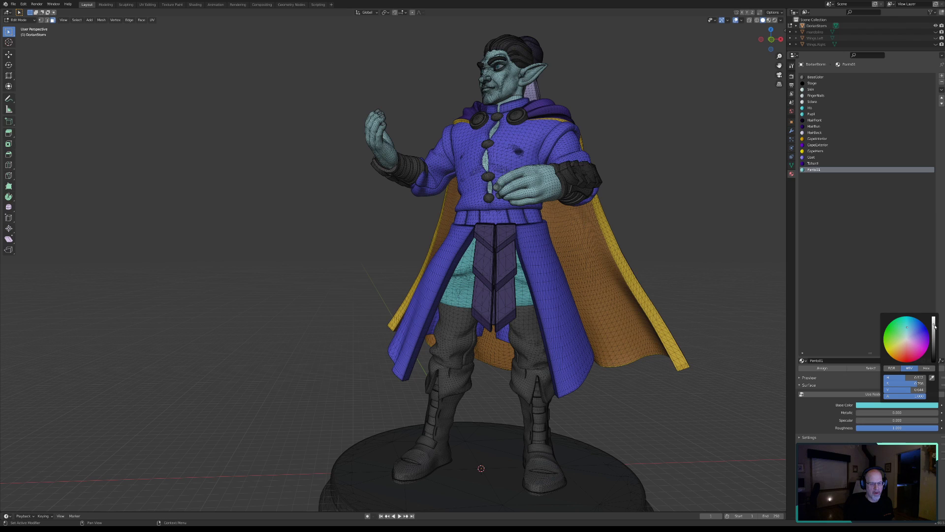
pyautogui.moveTo(933, 325); pyautogui.dragTo(933, 339)
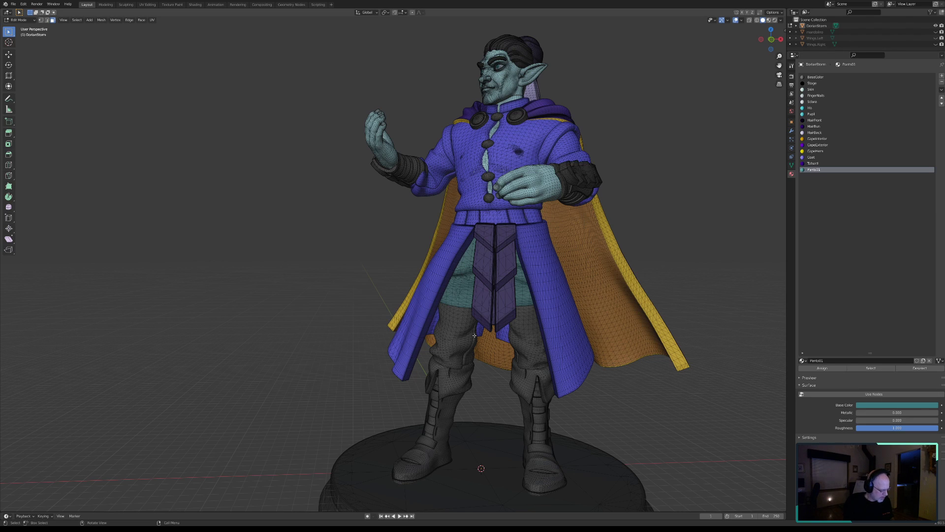
# Select all linked faces of both lower pant legs, between the upper pants and the boots.
pyautogui.press('c')
pyautogui.click(455, 325)
pyautogui.press('Escape')
pyautogui.hotkey('ctrl', 'l')
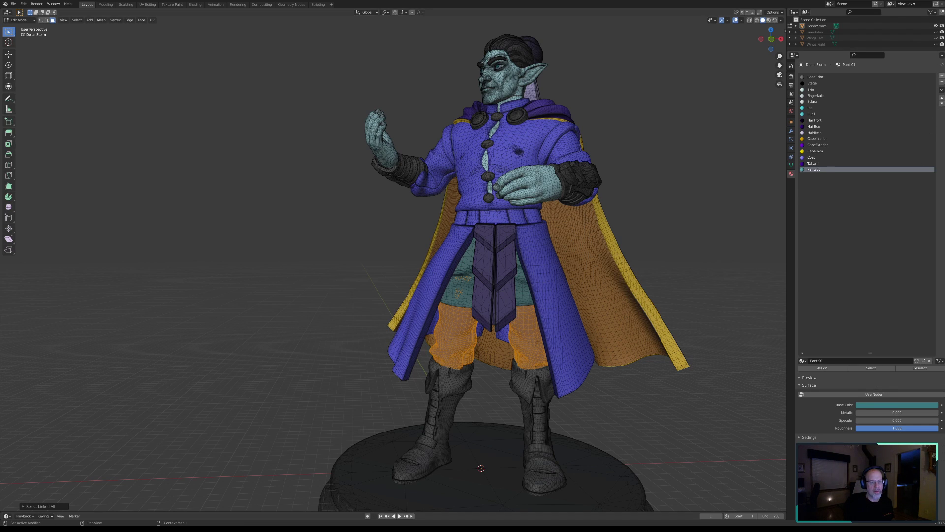
# Add a new material slot with a new material named Pants02.
pyautogui.click(941, 76)
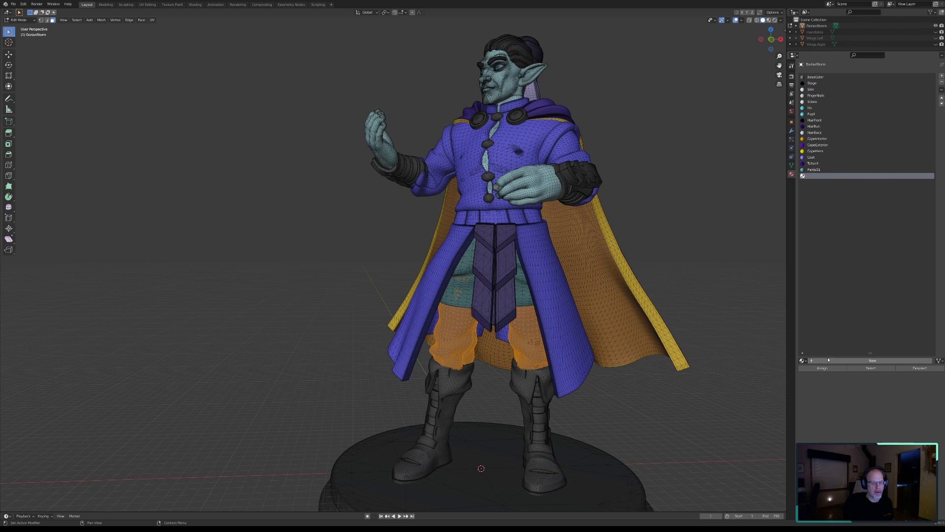
pyautogui.click(833, 361)
pyautogui.doubleClick(817, 361)
pyautogui.write('Kants02')
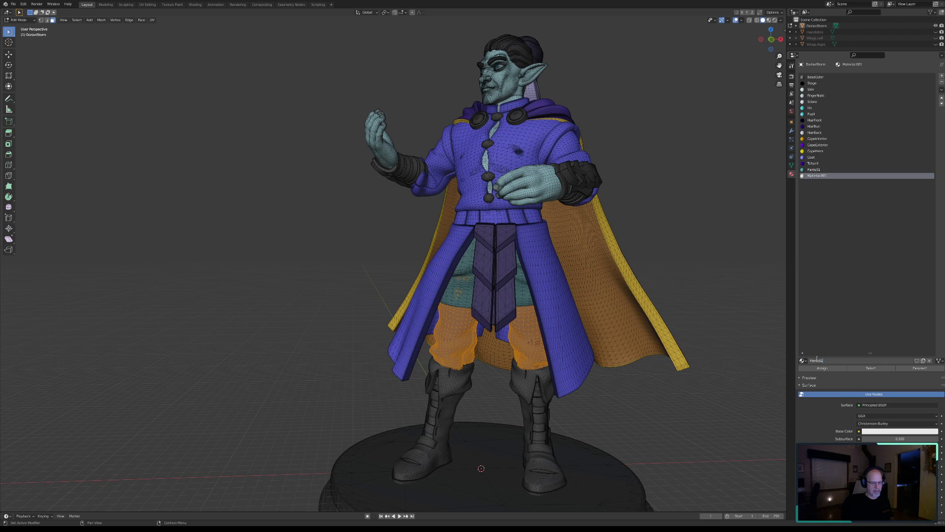
pyautogui.press('Return')
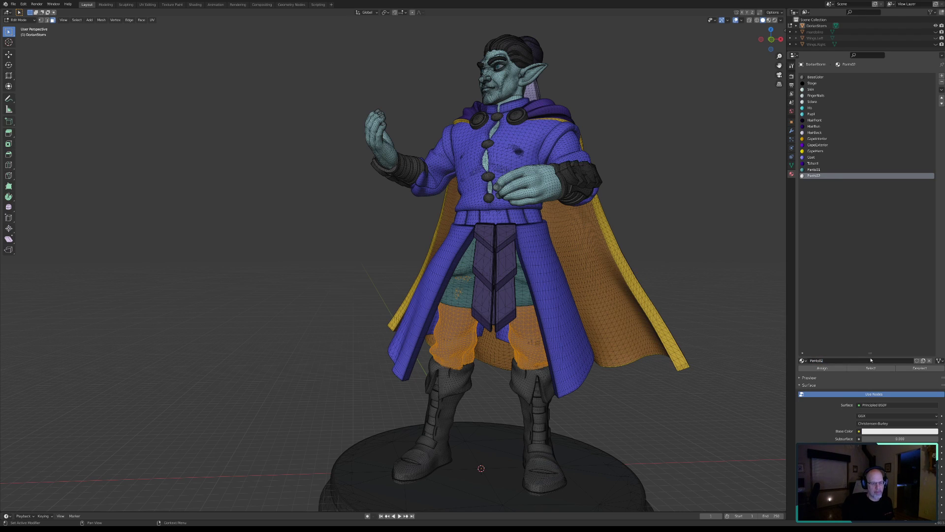
# Make Pants02 node-free with specular 0 and roughness 1, and sample its base color from the Pants01 material swatch.
pyautogui.click(874, 393)
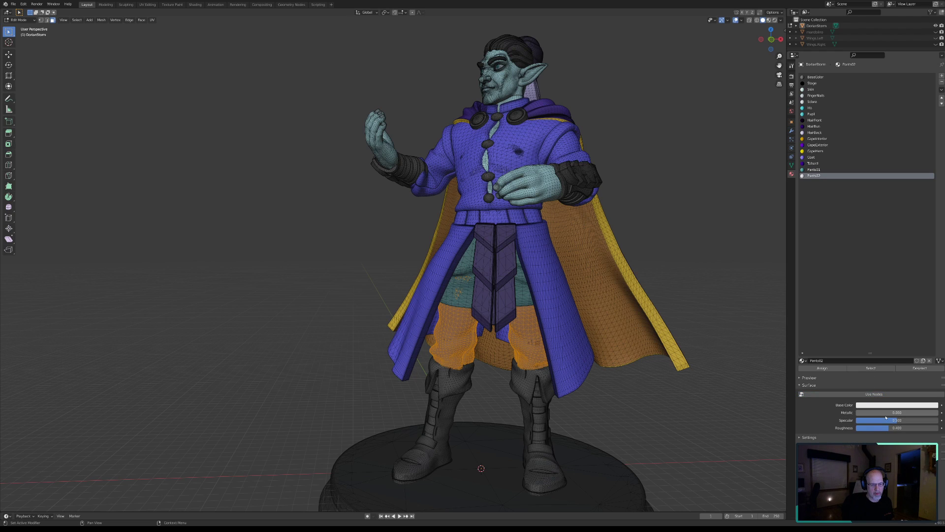
pyautogui.moveTo(894, 420); pyautogui.dragTo(938, 428)
pyautogui.click(910, 405)
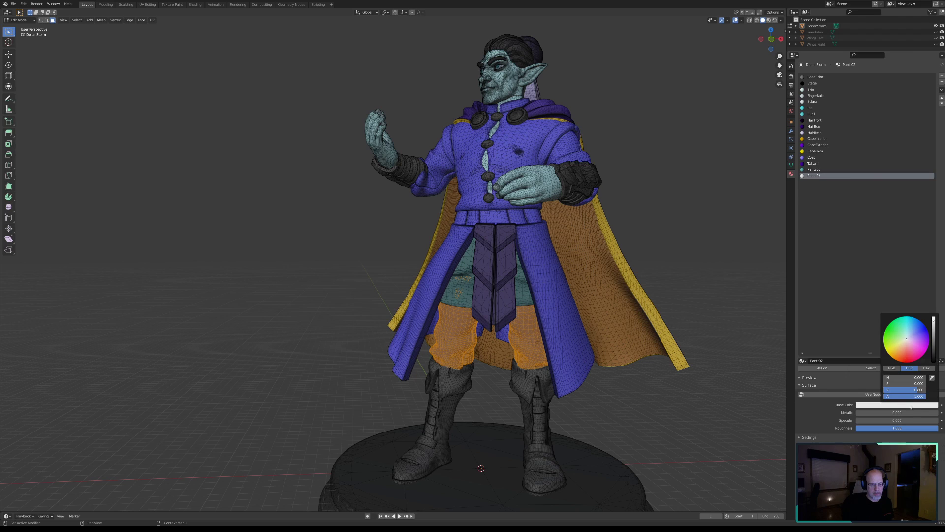
pyautogui.click(932, 377)
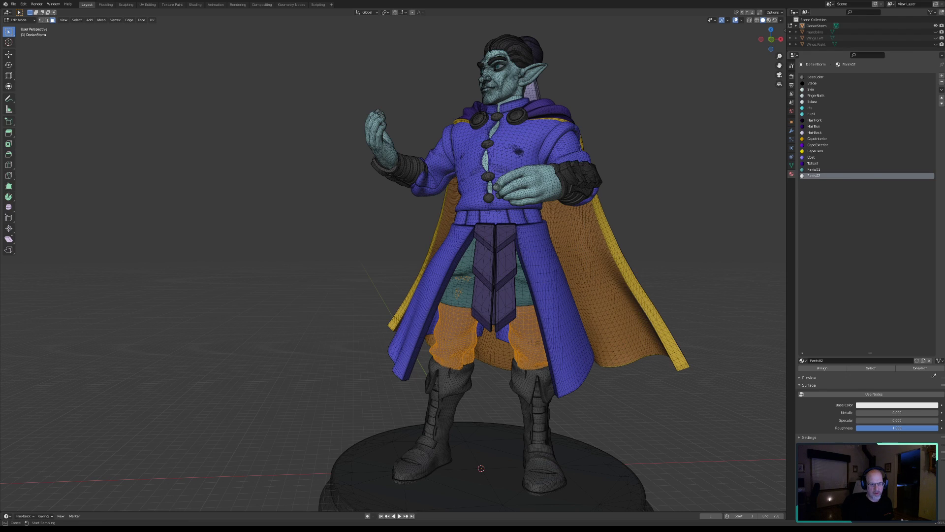
pyautogui.click(803, 170)
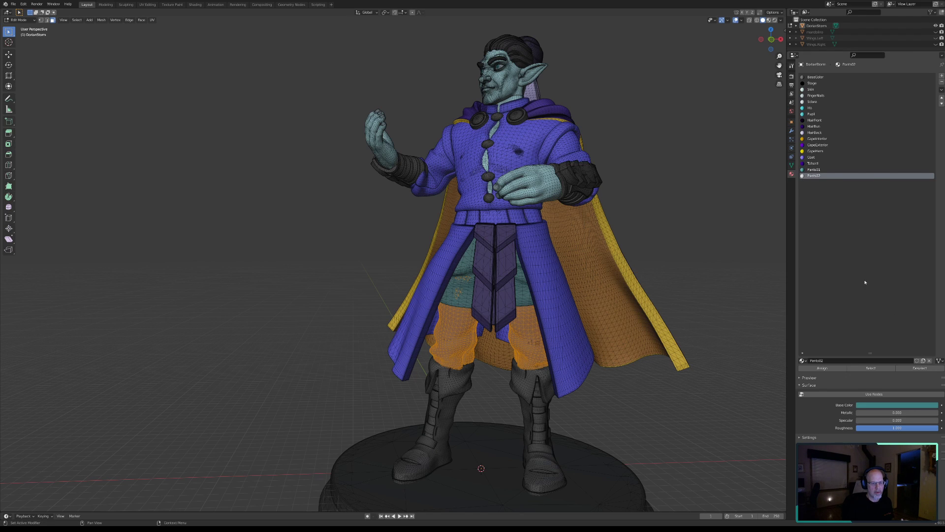
# Assign Pants02 to the lower pant legs, deselect them, darken its teal base color and save the file.
pyautogui.click(822, 367)
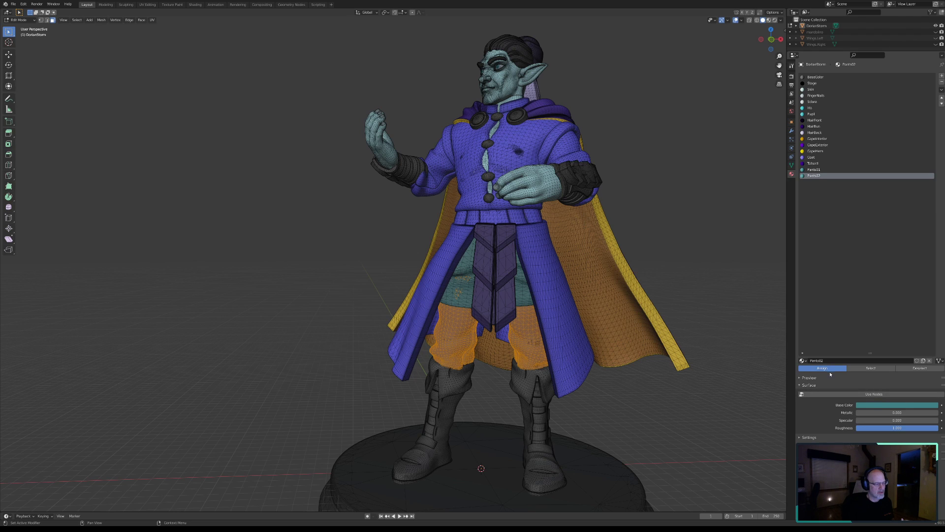
pyautogui.click(910, 369)
pyautogui.click(902, 405)
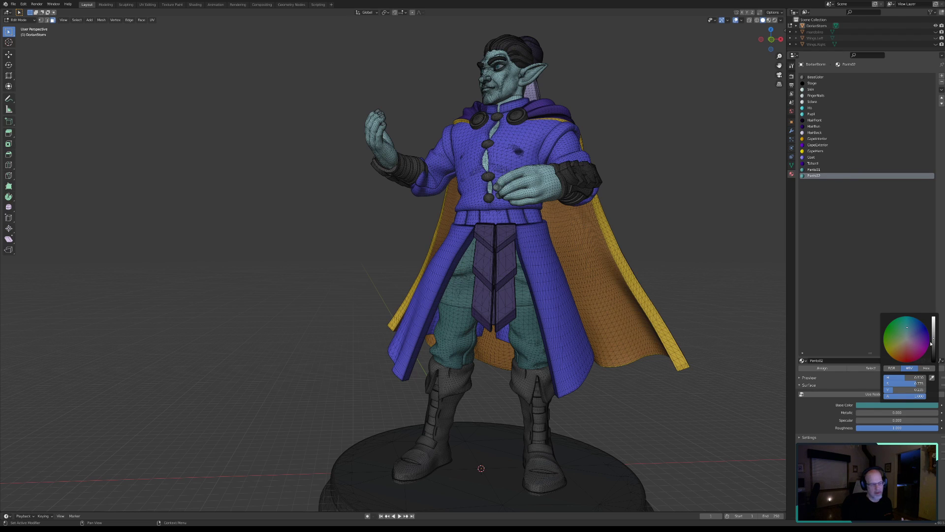
pyautogui.click(920, 406)
pyautogui.moveTo(933, 340); pyautogui.dragTo(933, 345)
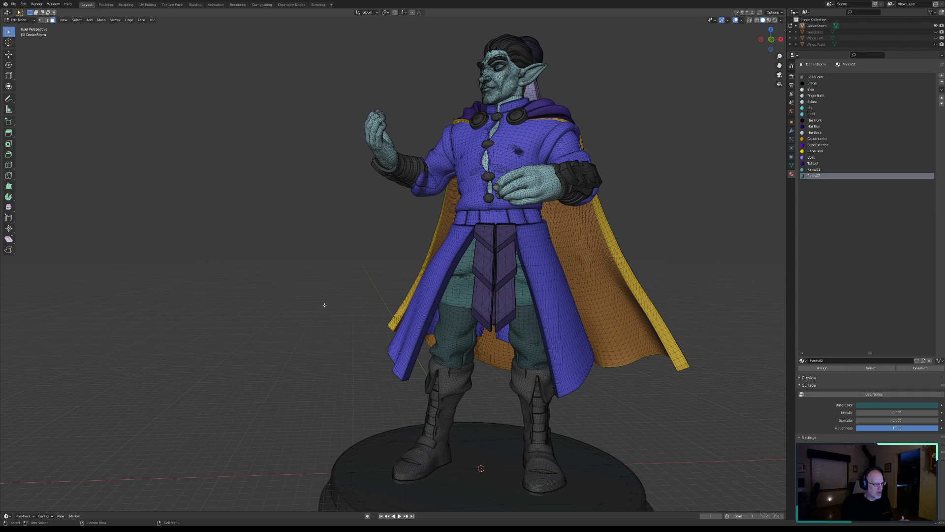
pyautogui.click(13, 4)
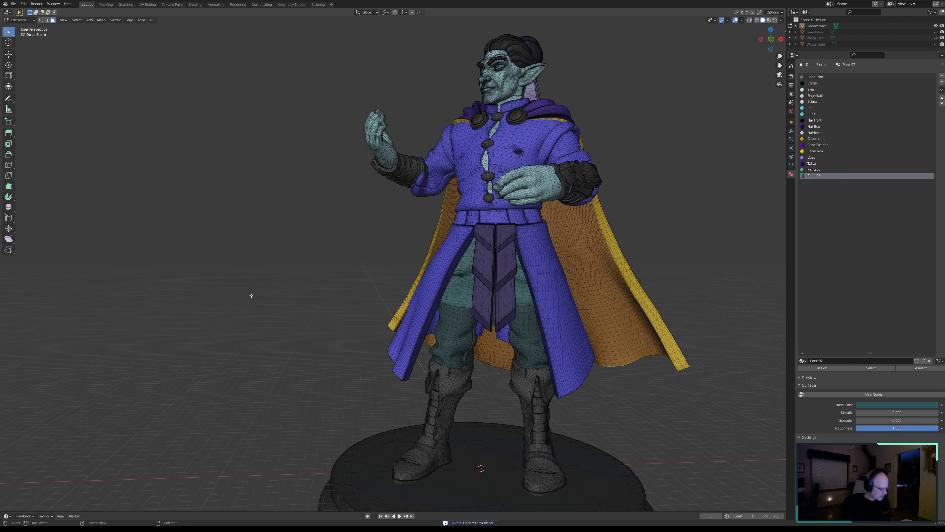
# Select all linked faces of the main body of both boots, from the shafts down to the feet.
pyautogui.keyDown('shift'); pyautogui.moveTo(333, 321); pyautogui.dragTo(338, 297, button='middle'); pyautogui.keyUp('shift')
pyautogui.press('c')
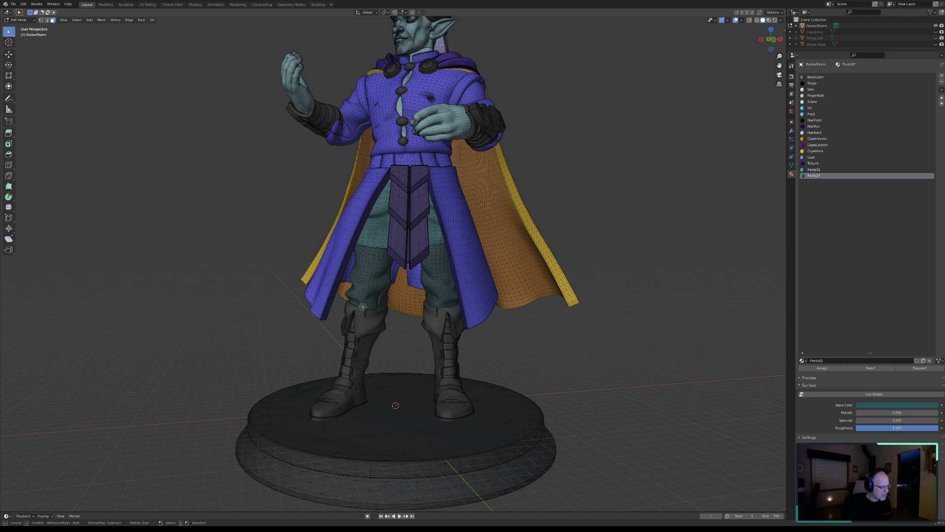
pyautogui.click(362, 353)
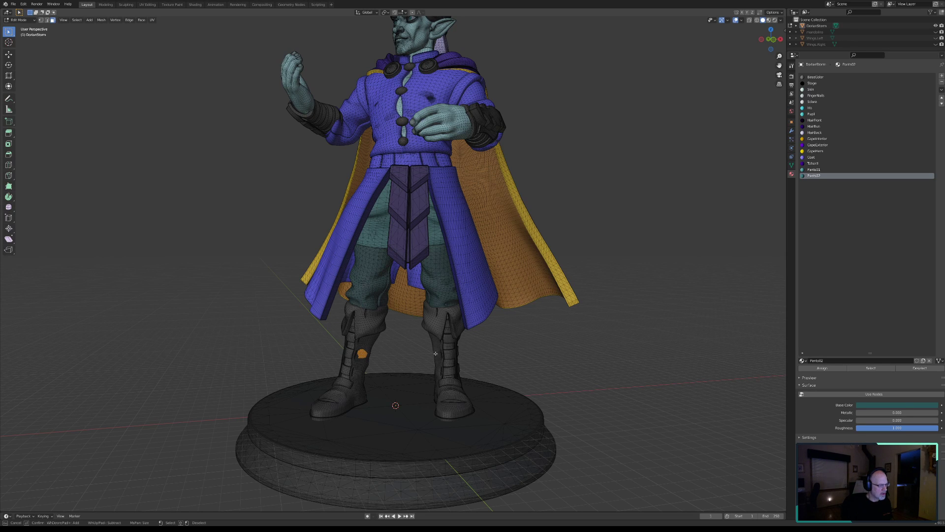
pyautogui.rightClick(434, 379)
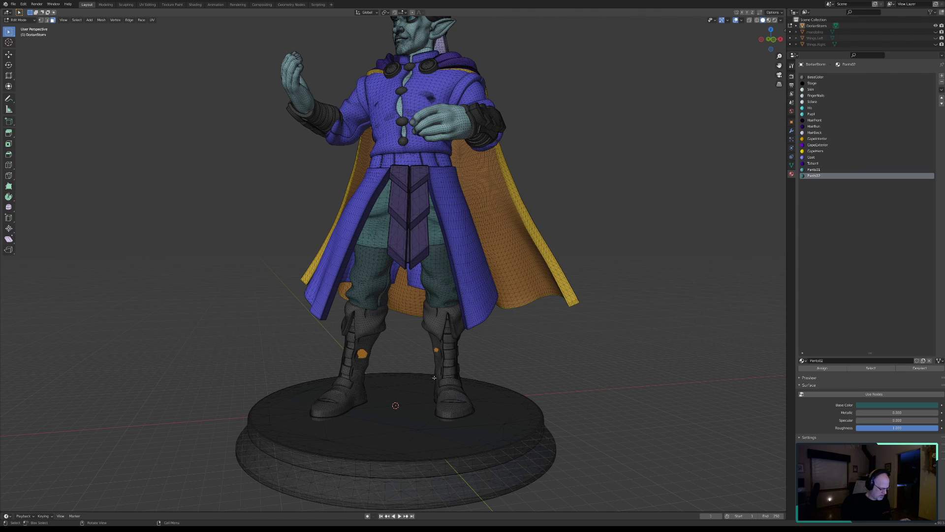
pyautogui.hotkey('ctrl', 'l')
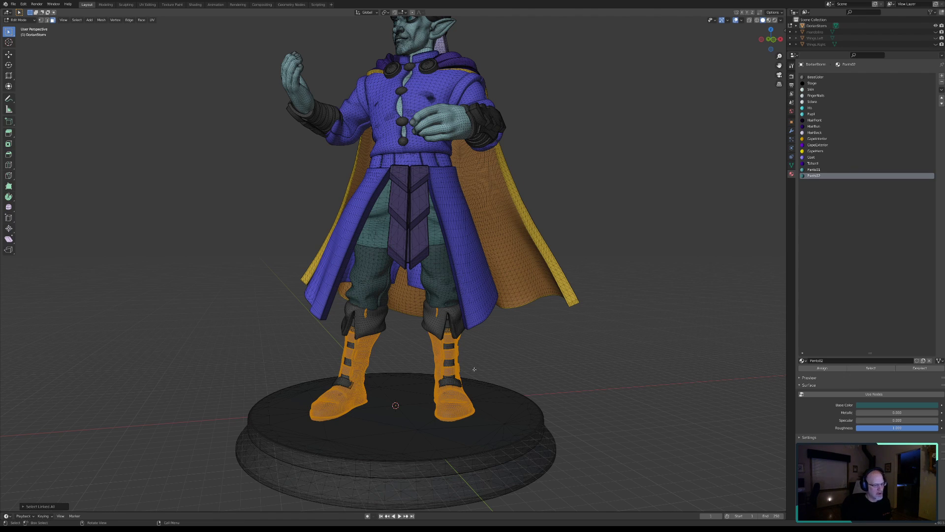
# Add a new material slot with a new material named Boots01.
pyautogui.click(942, 77)
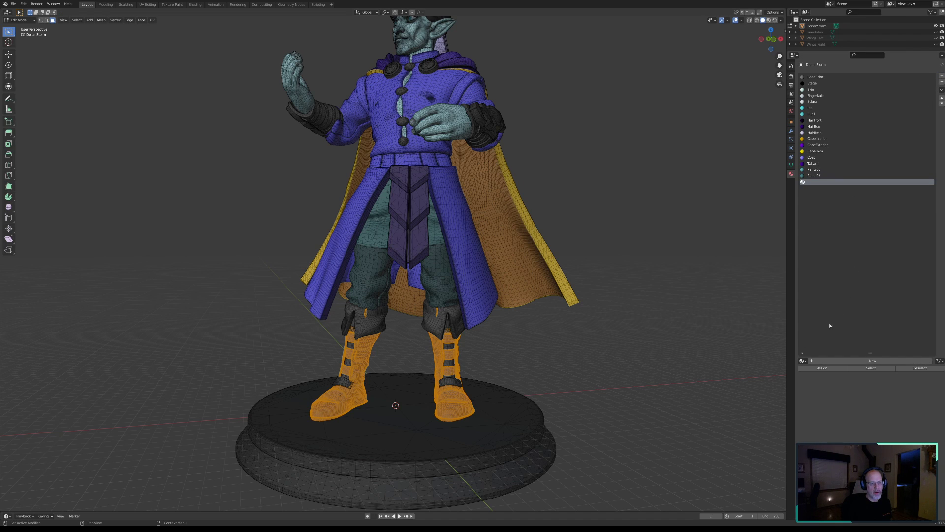
pyautogui.click(813, 363)
pyautogui.write('Boots01')
pyautogui.press('Return')
# Make Boots01 node-free with specular about 0.2, roughness 1 and a black base color, assign it to the boots and deselect them.
pyautogui.click(874, 394)
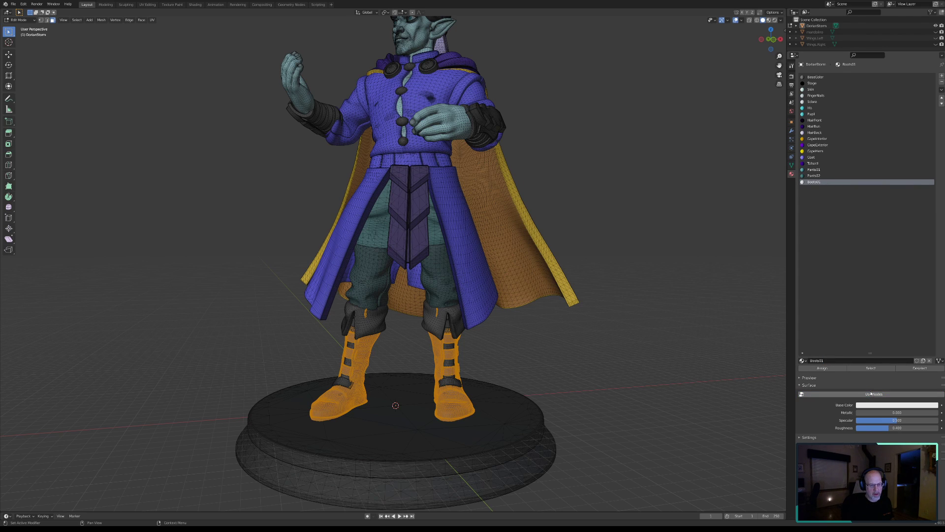
pyautogui.moveTo(891, 422); pyautogui.dragTo(869, 422)
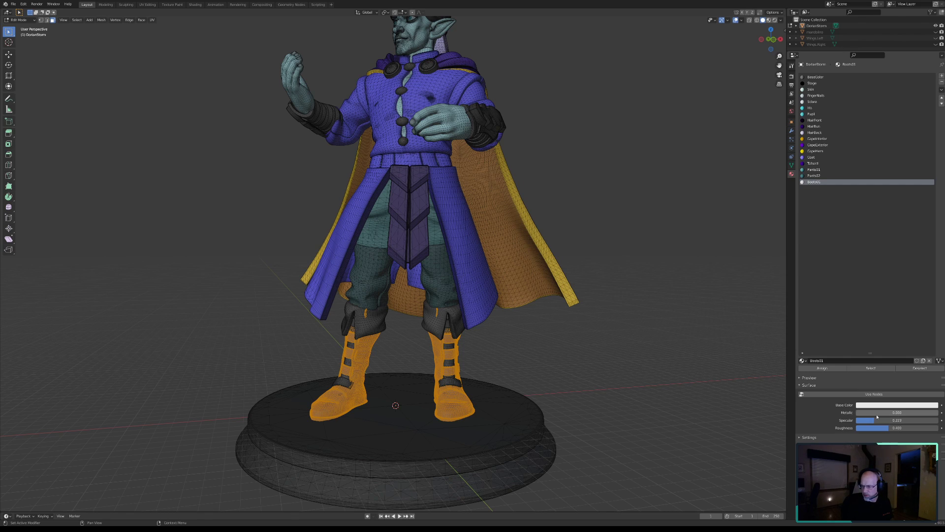
pyautogui.moveTo(885, 428); pyautogui.dragTo(938, 429)
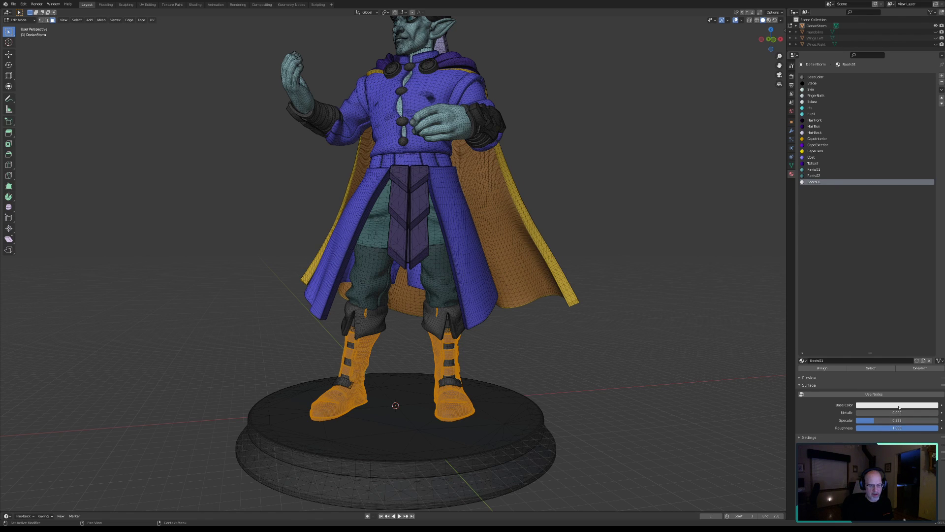
pyautogui.click(918, 404)
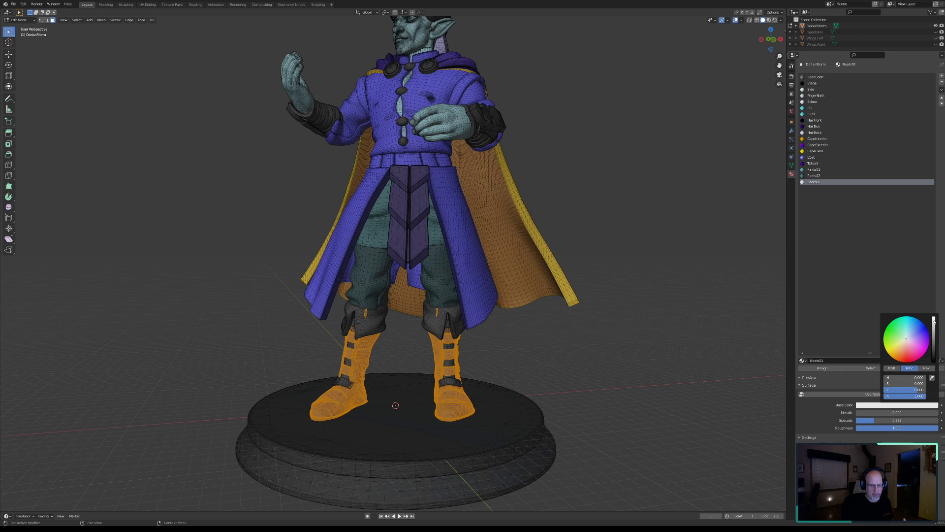
pyautogui.moveTo(934, 322); pyautogui.dragTo(934, 362)
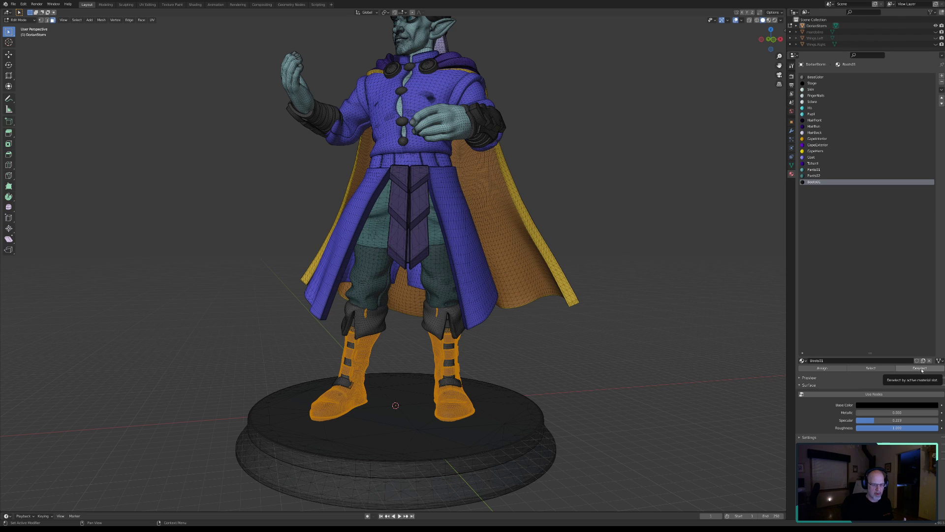
pyautogui.click(920, 369)
# Select all linked faces of the lowest strap across the front of each boot's ankle.
pyautogui.press('c')
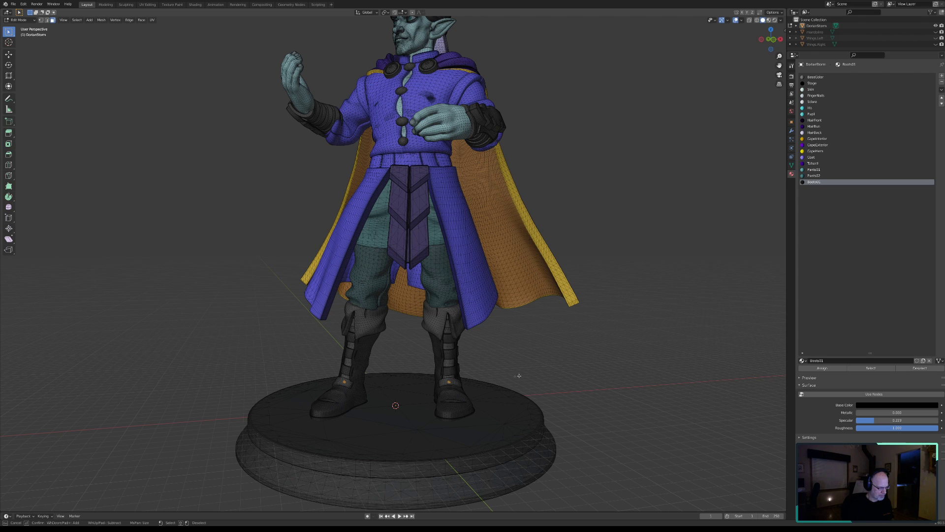
pyautogui.press('Escape')
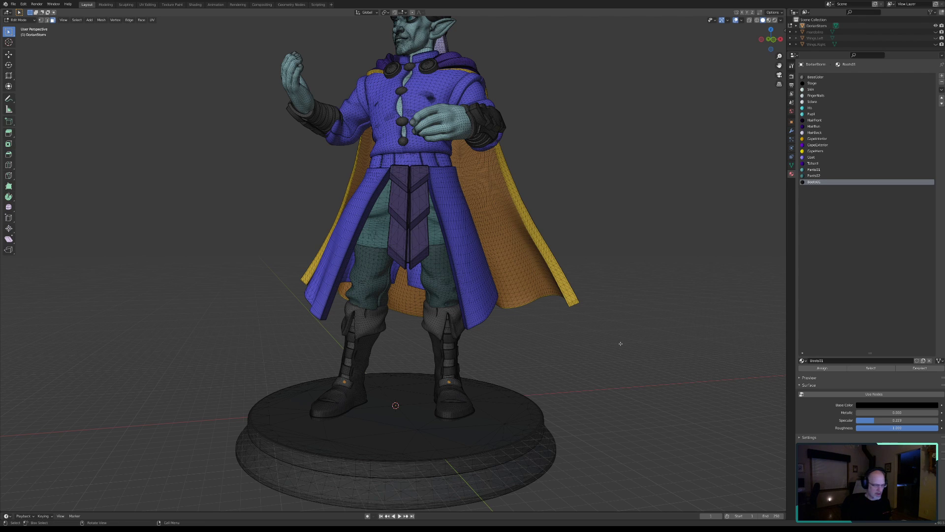
pyautogui.press('ctrl')
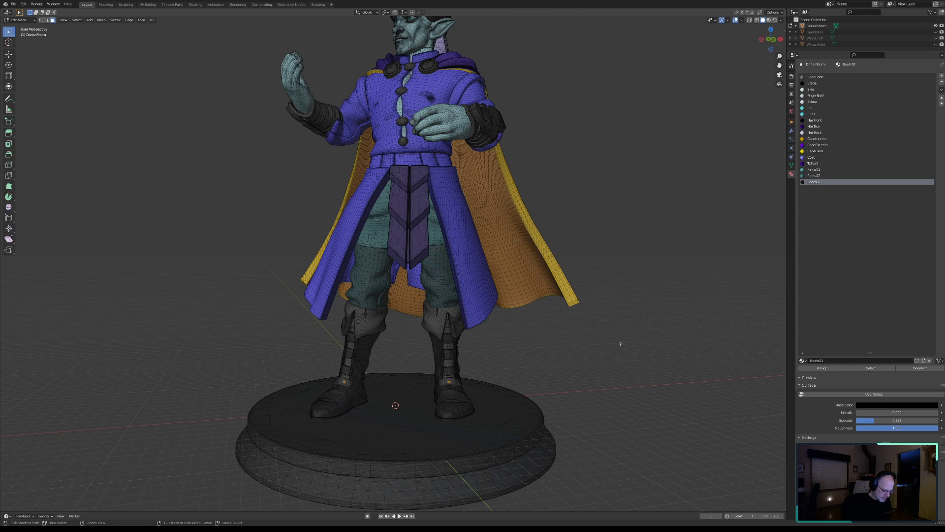
pyautogui.hotkey('ctrl', 'l')
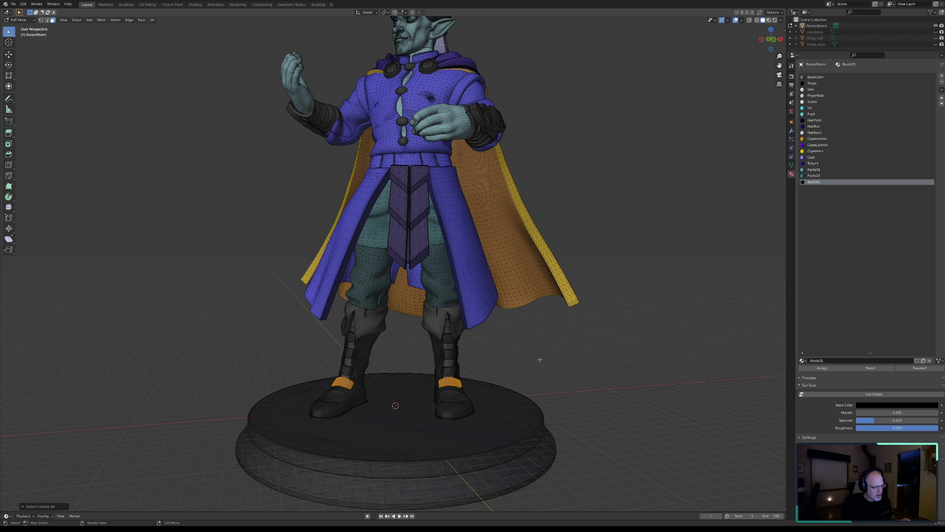
# Show the left and right wing objects, check how they sit against the ankle straps, and hide both again.
pyautogui.click(936, 38)
pyautogui.click(936, 44)
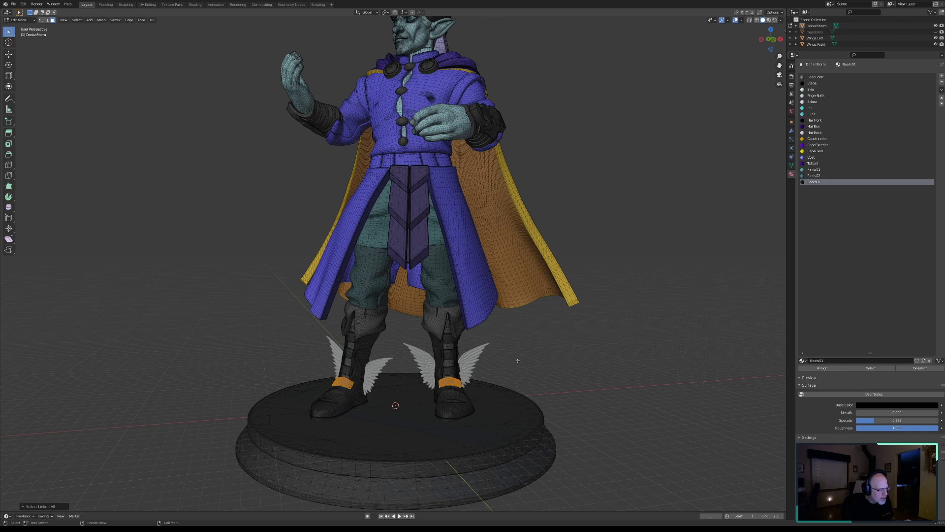
pyautogui.moveTo(348, 380)
pyautogui.mouseDown(button='middle')
pyautogui.moveTo(297, 364)
pyautogui.moveTo(364, 385)
pyautogui.mouseUp(button='middle')
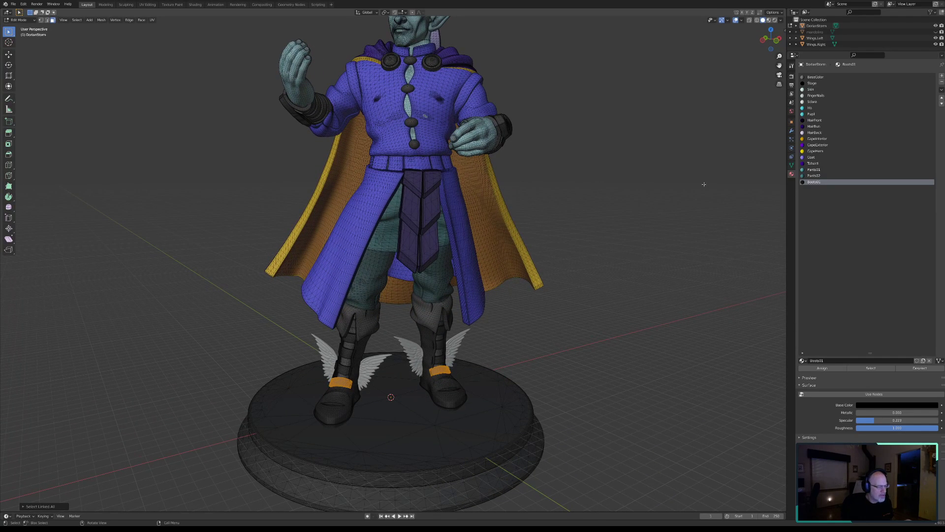
pyautogui.click(935, 44)
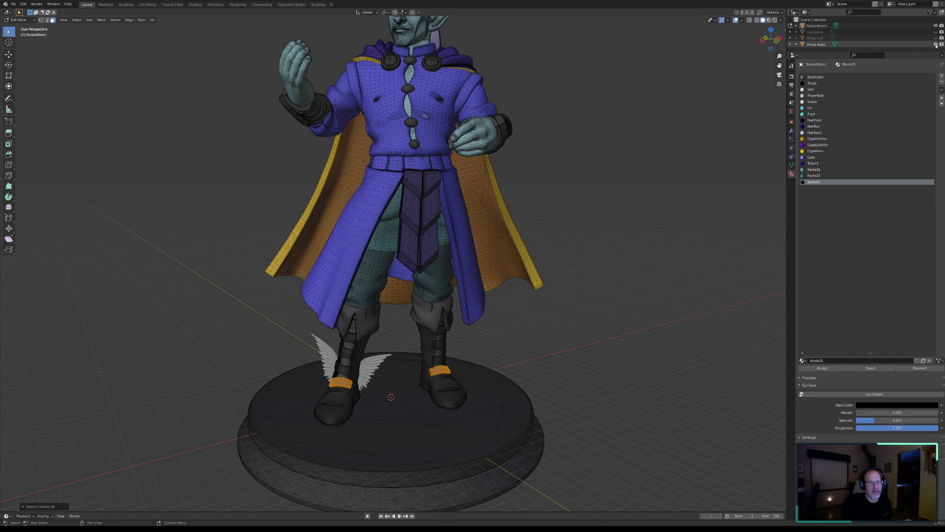
pyautogui.click(935, 38)
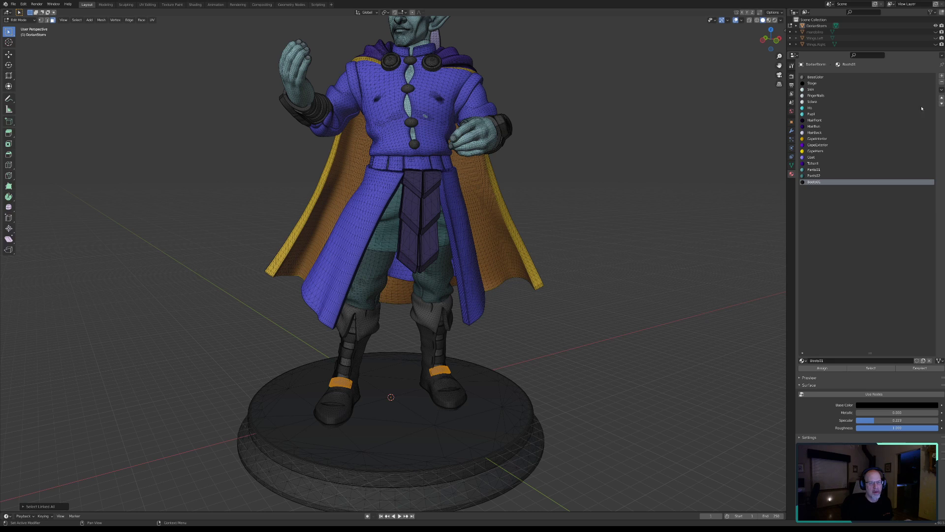
# Add a new material slot with a new material named BootBuckles.
pyautogui.click(941, 76)
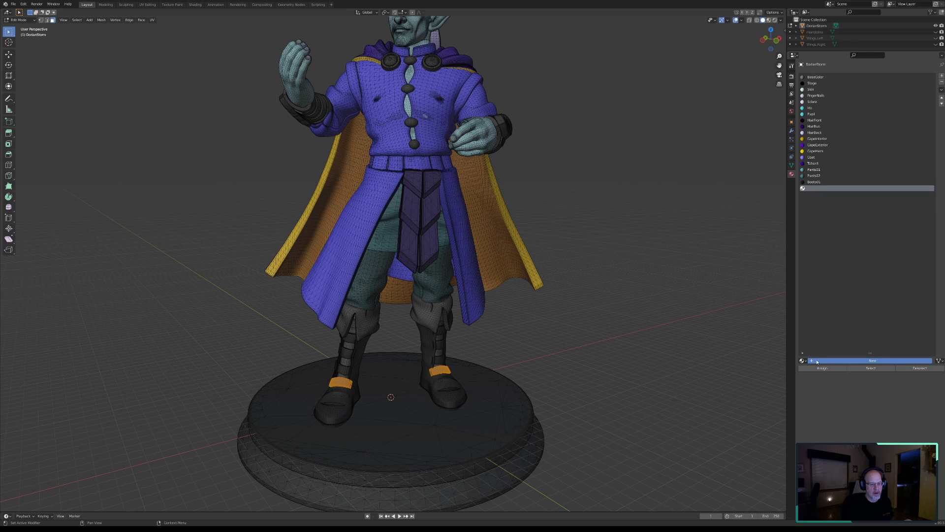
pyautogui.click(816, 362)
pyautogui.doubleClick(868, 361)
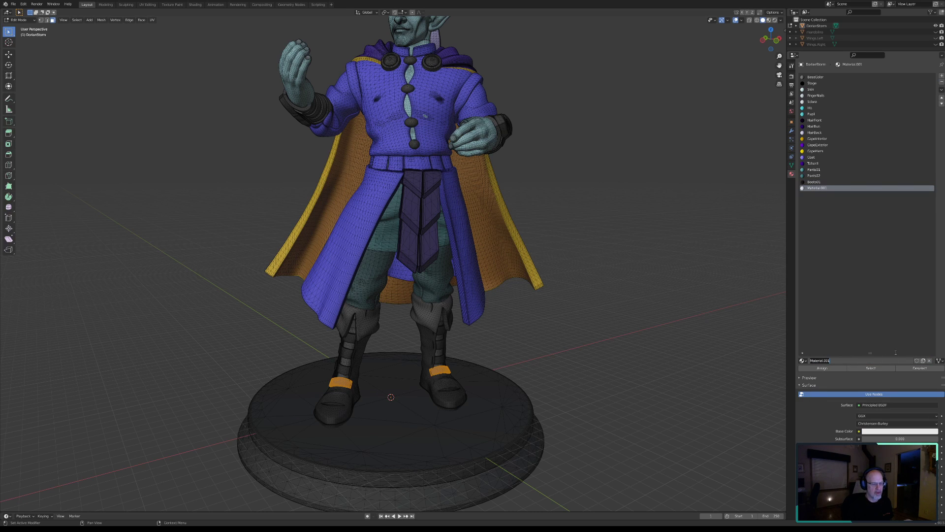
pyautogui.write('U')
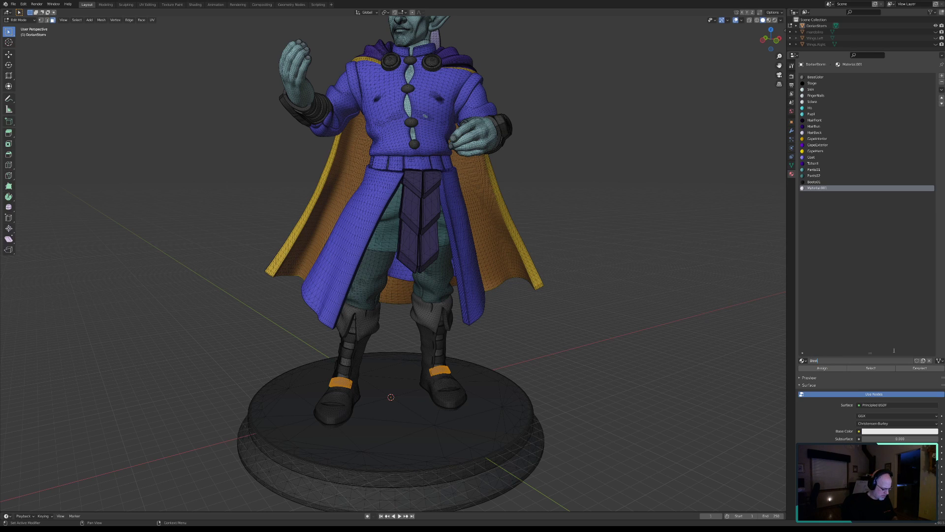
pyautogui.write('ootsBu')
pyautogui.press('BackSpace')
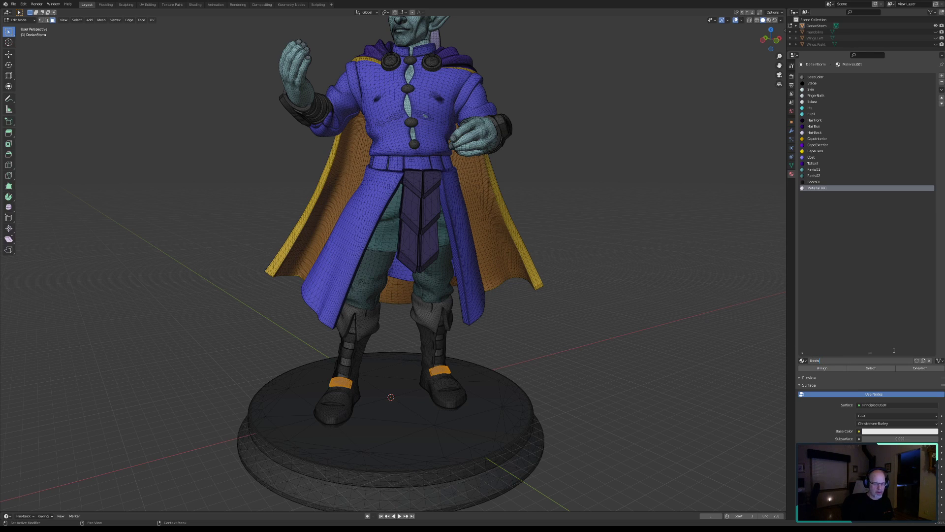
pyautogui.write('Buck')
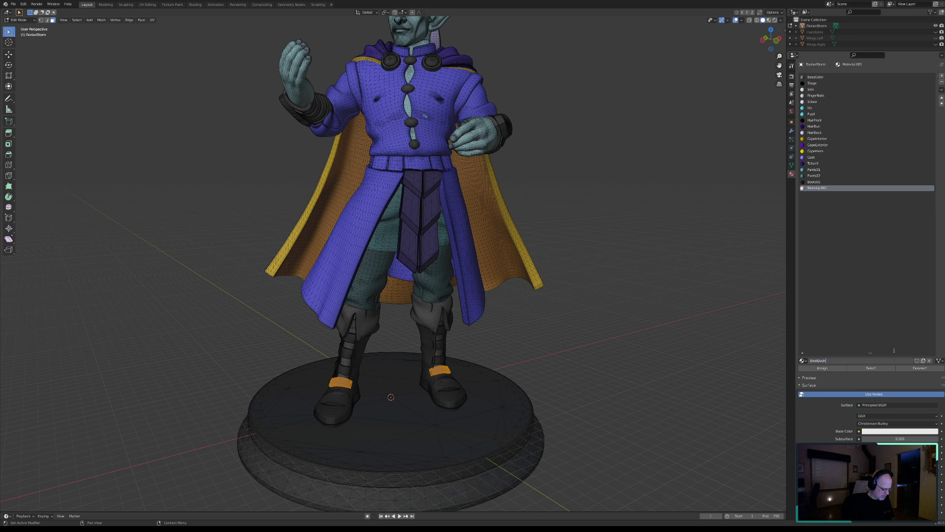
pyautogui.write('les')
pyautogui.press('Return')
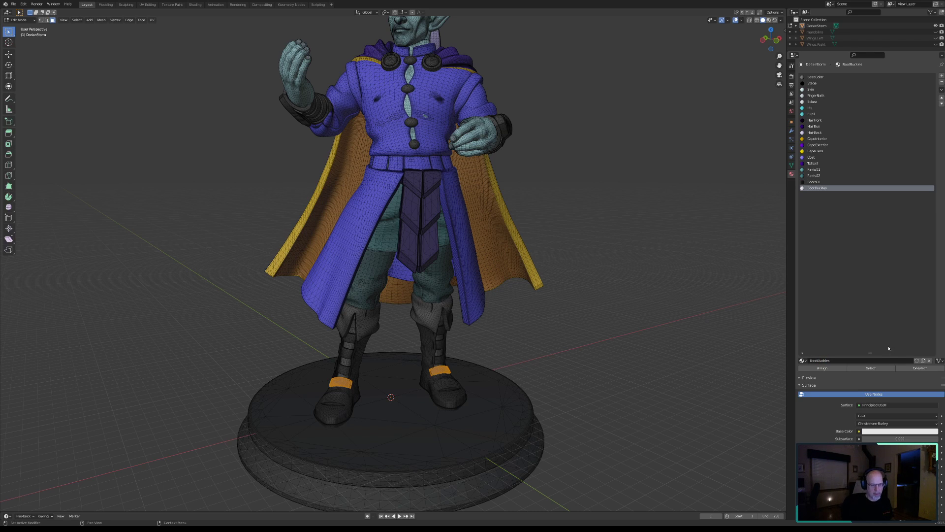
# Make BootBuckles node-free with specular 1, roughness 0 and a medium gray base color.
pyautogui.click(888, 394)
pyautogui.moveTo(887, 420); pyautogui.dragTo(857, 428)
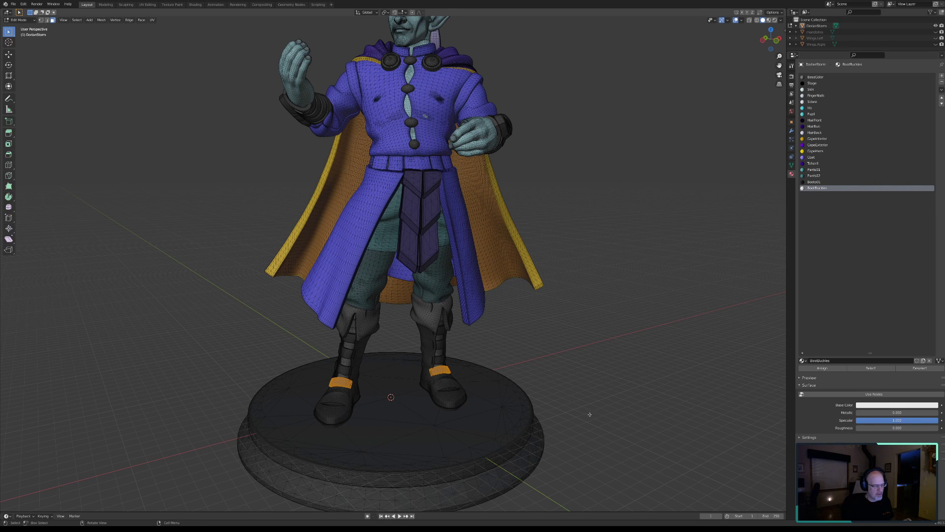
pyautogui.click(905, 405)
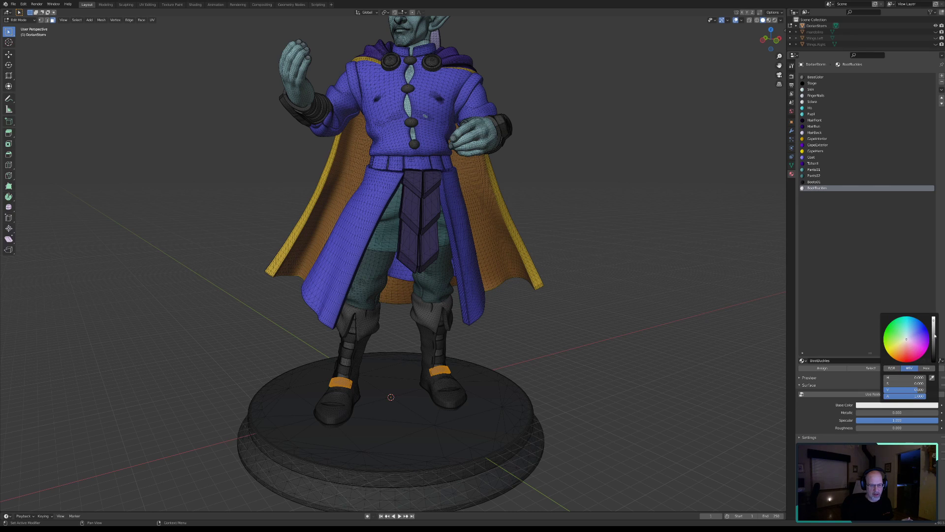
pyautogui.moveTo(918, 389); pyautogui.dragTo(892, 390)
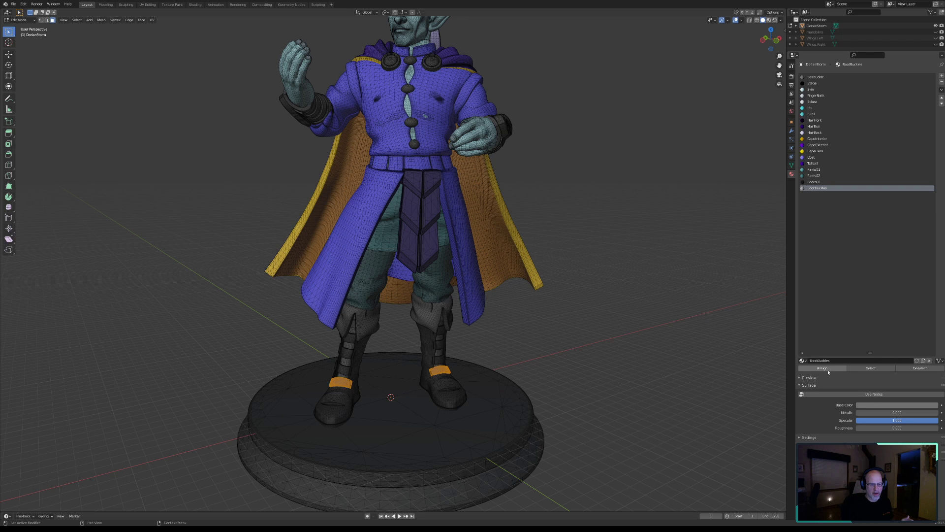
# Lighten the BootBuckles base color to near white.
pyautogui.moveTo(423, 396); pyautogui.dragTo(412, 389, button='middle')
pyautogui.scroll(4, 412, 389)
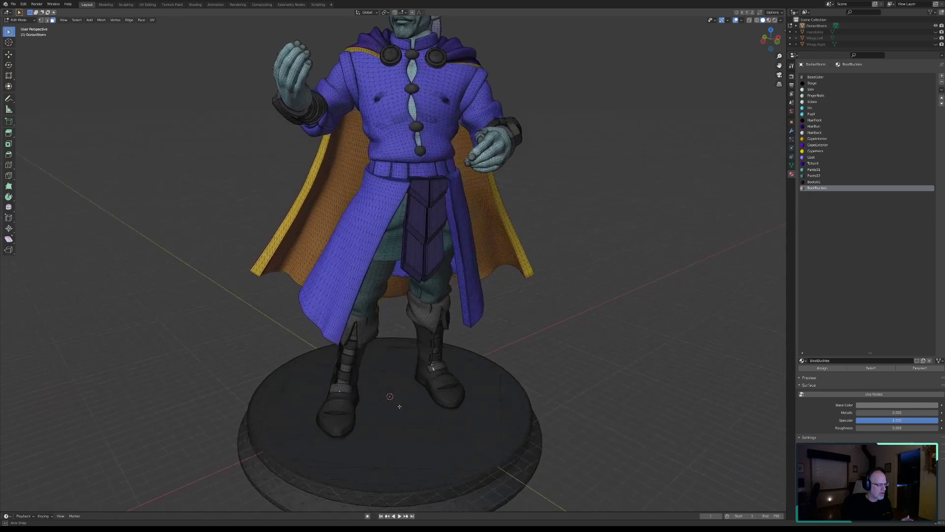
pyautogui.click(888, 406)
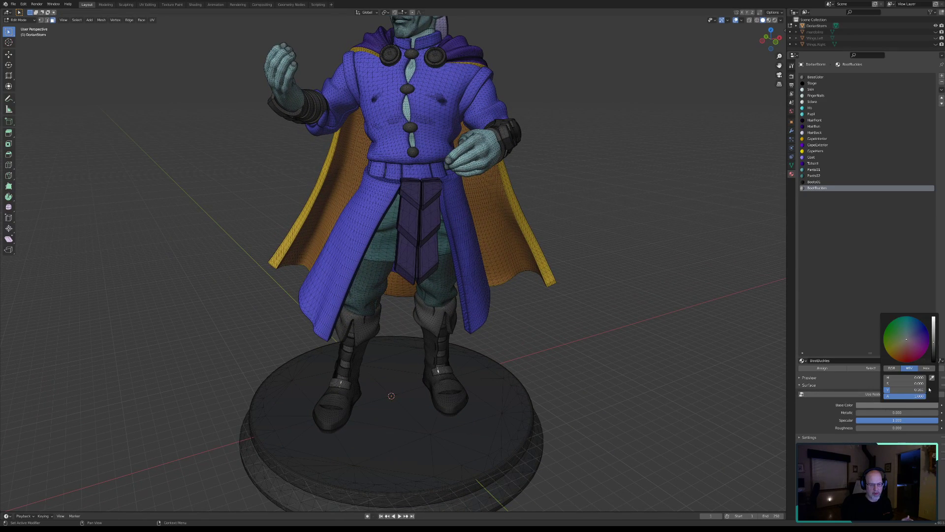
pyautogui.moveTo(934, 345); pyautogui.dragTo(933, 323)
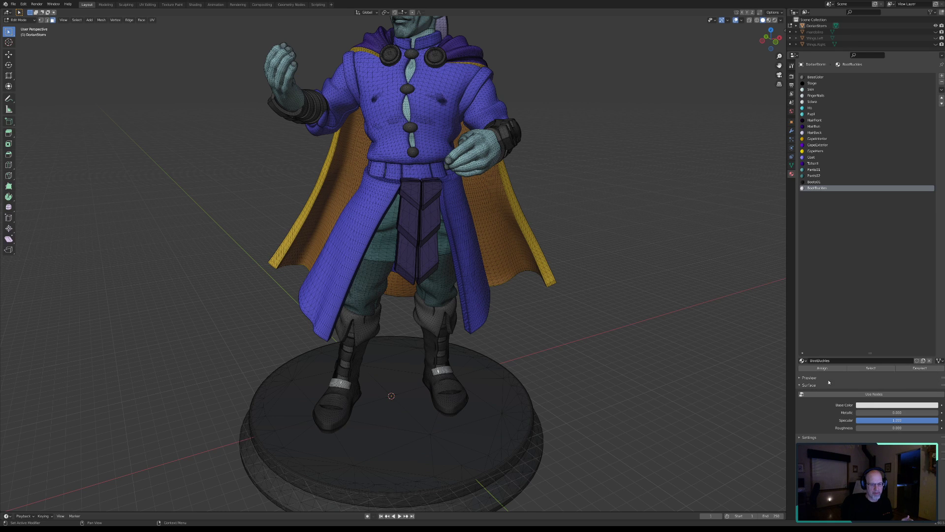
pyautogui.moveTo(555, 382); pyautogui.dragTo(558, 360, button='middle')
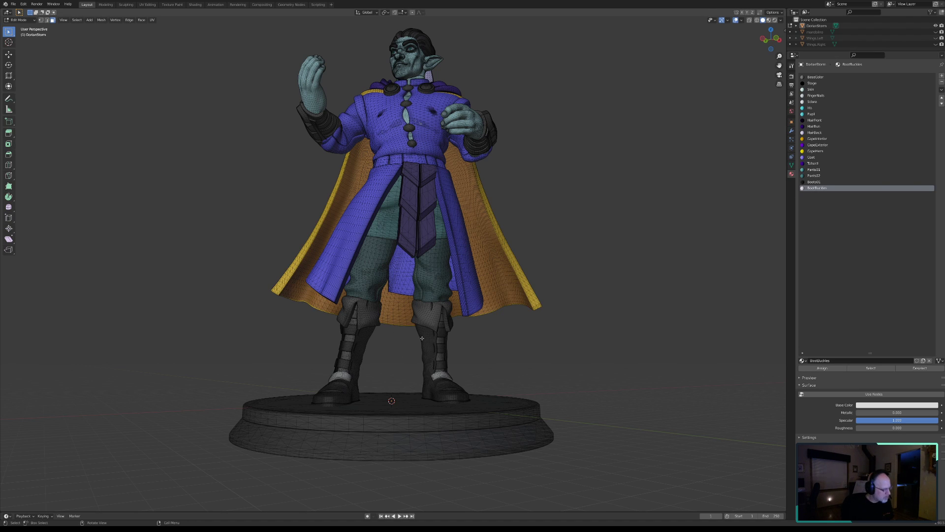
# Select all linked faces of the folded cuffs at the top of both boots.
pyautogui.click(365, 317)
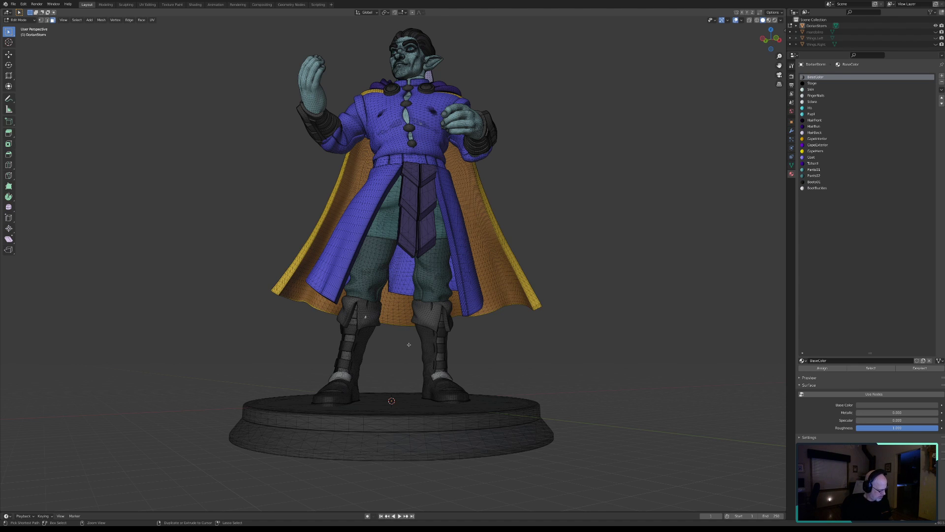
pyautogui.press('c')
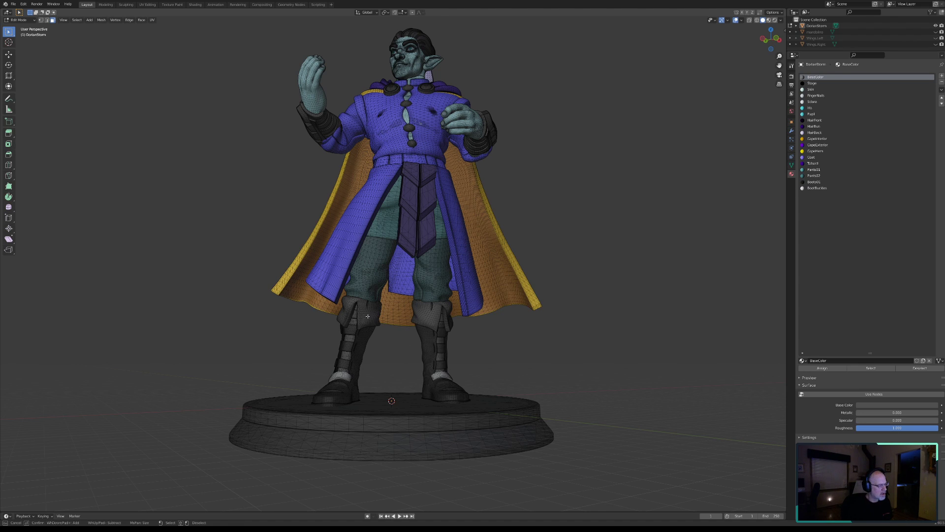
pyautogui.press('Escape')
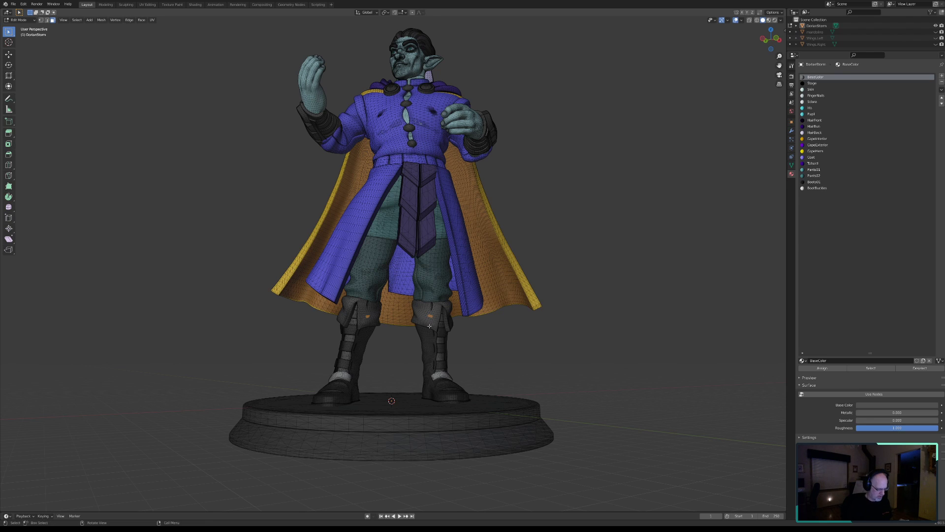
pyautogui.hotkey('ctrl', 'l')
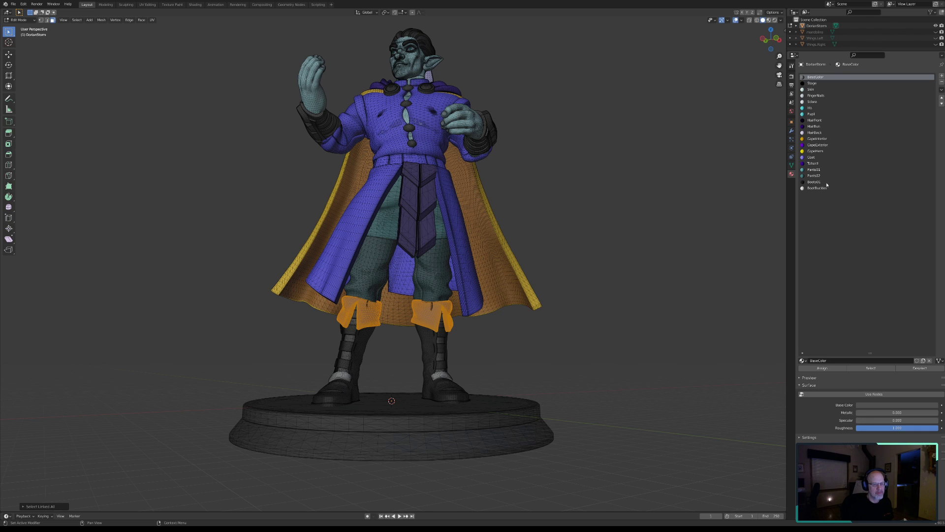
# Rename the existing black boot material to Boots.
pyautogui.click(813, 183)
pyautogui.doubleClick(826, 360)
pyautogui.press('BackSpace')
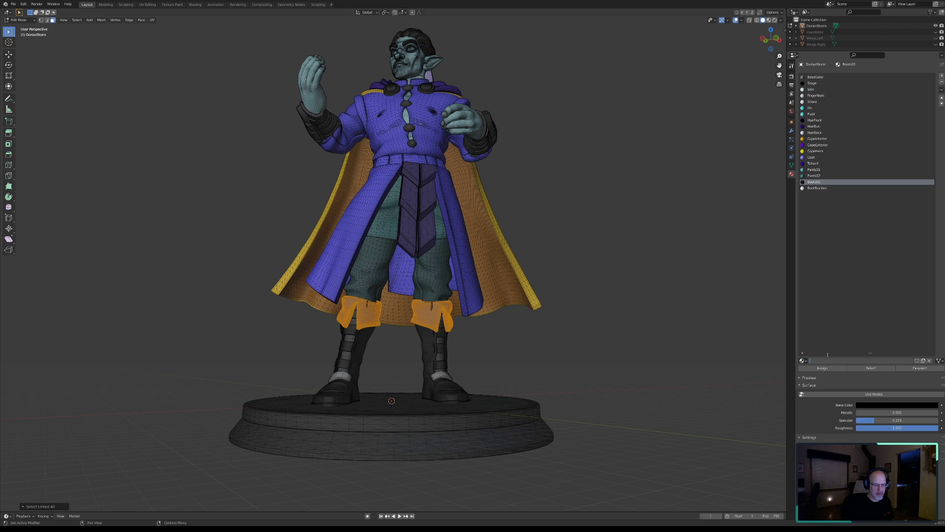
pyautogui.write('Boots')
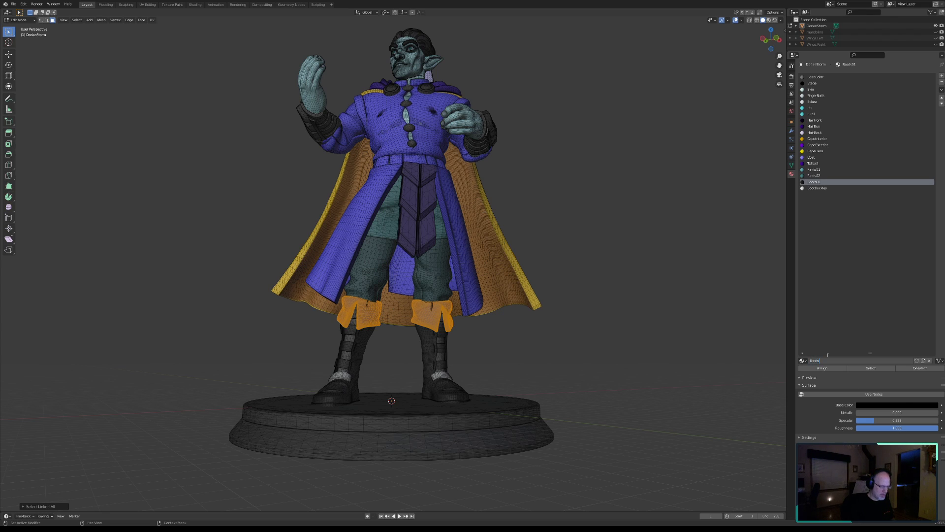
pyautogui.press('Return')
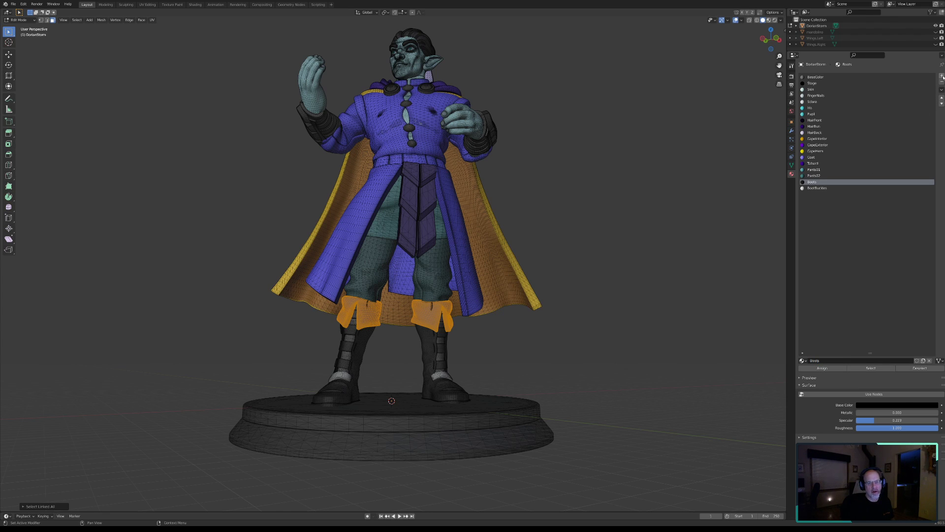
# Add a new material slot with a new material named BootTops.
pyautogui.click(941, 76)
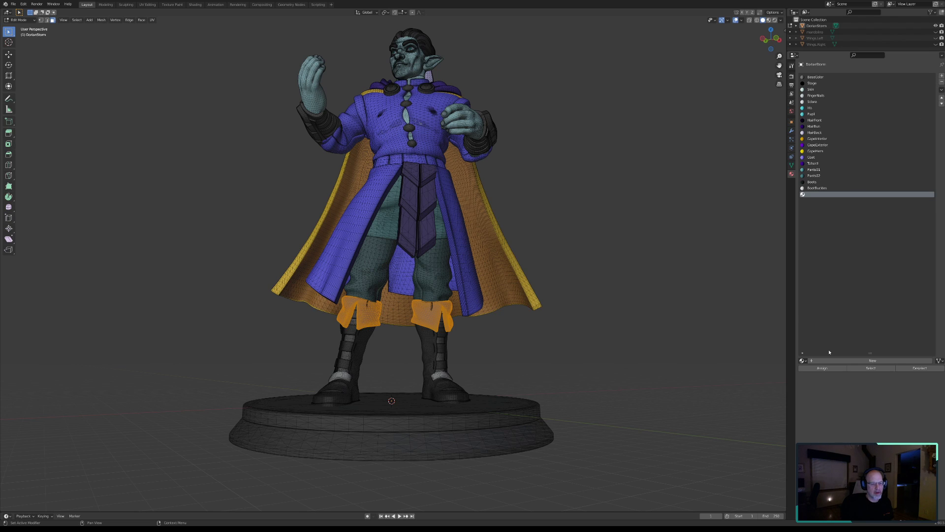
pyautogui.click(872, 360)
pyautogui.doubleClick(820, 360)
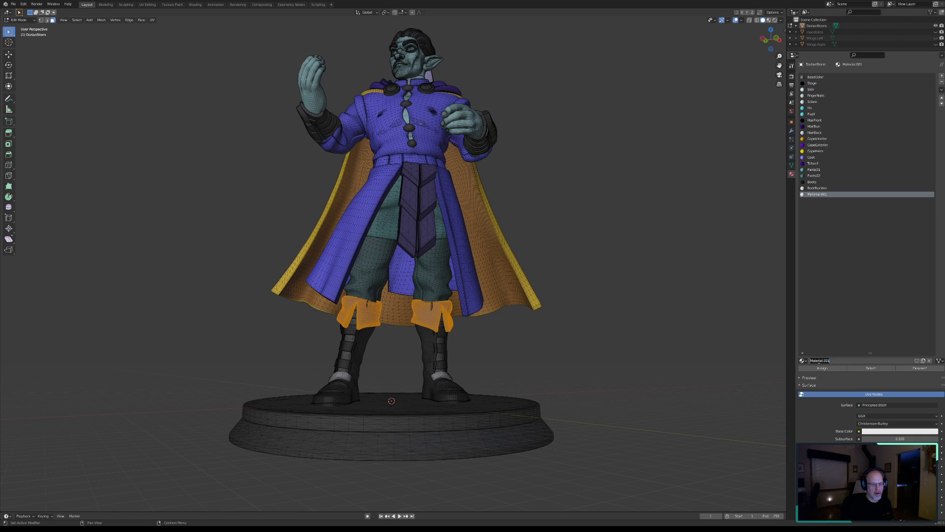
pyautogui.write('BootTops')
pyautogui.press('Return')
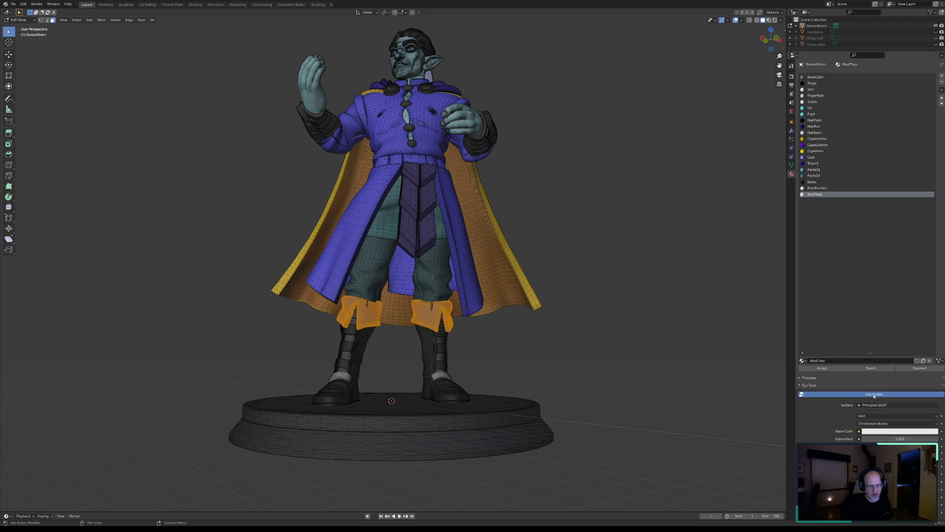
# Make BootTops node-free with specular 0, roughness 1 and a dark golden-orange base color, and assign it to the selected boot cuffs.
pyautogui.click(874, 394)
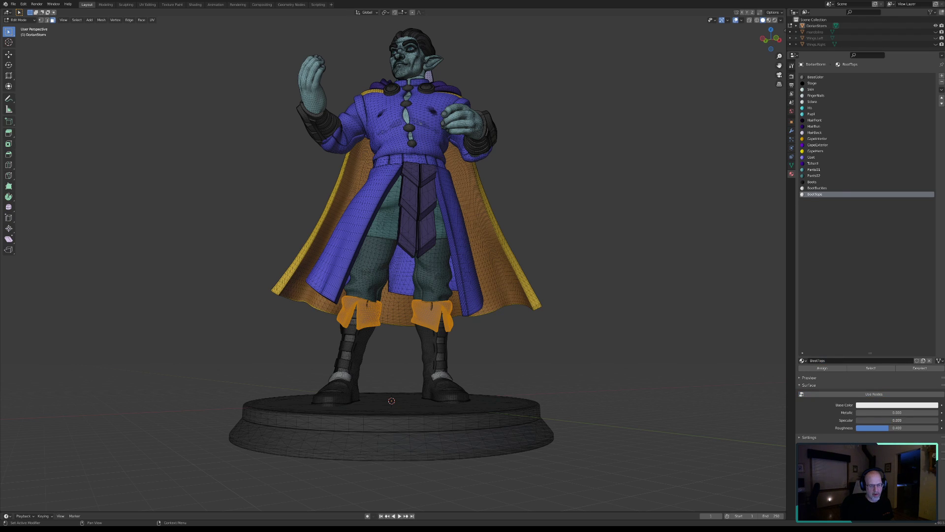
pyautogui.moveTo(878, 427); pyautogui.dragTo(937, 428)
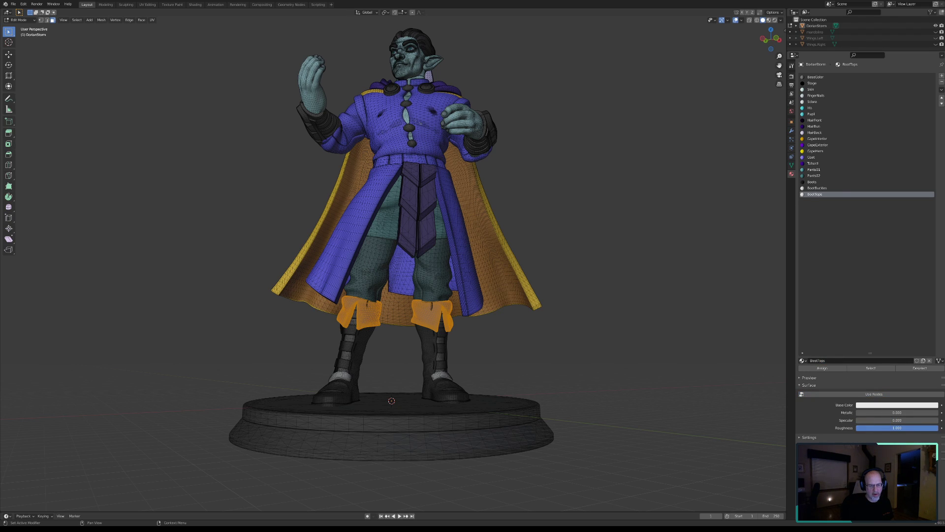
pyautogui.click(903, 407)
pyautogui.moveTo(907, 341); pyautogui.dragTo(892, 356)
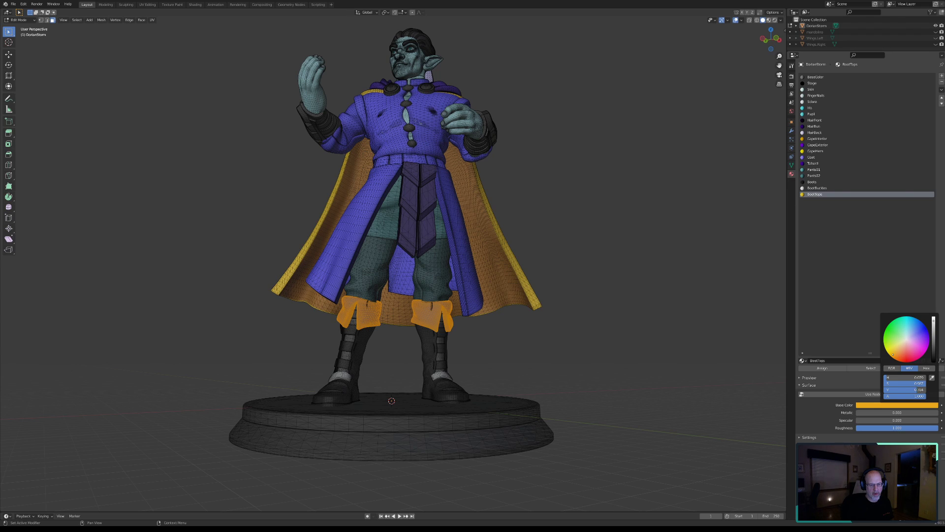
pyautogui.click(827, 371)
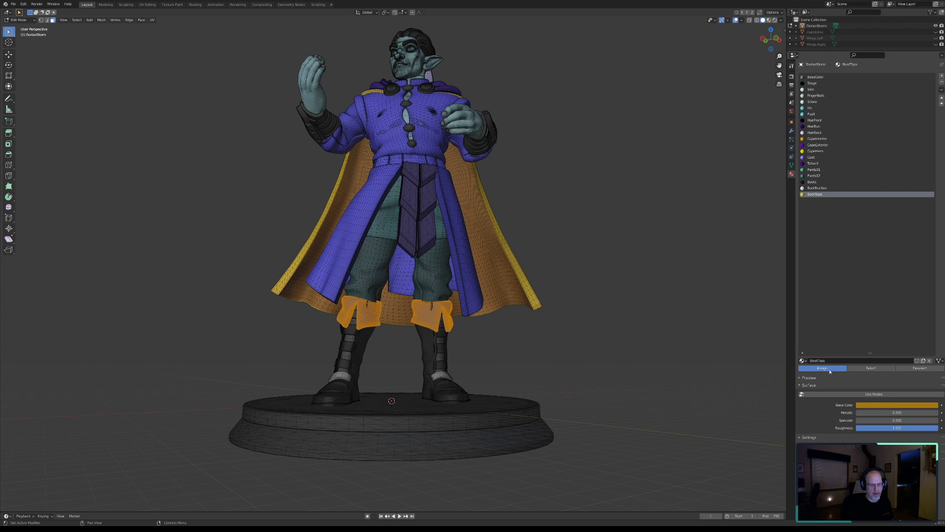
pyautogui.click(584, 359)
# Select all linked faces of the tongues between the straps on the front of both boots.
pyautogui.moveTo(563, 335); pyautogui.dragTo(375, 357, button='middle')
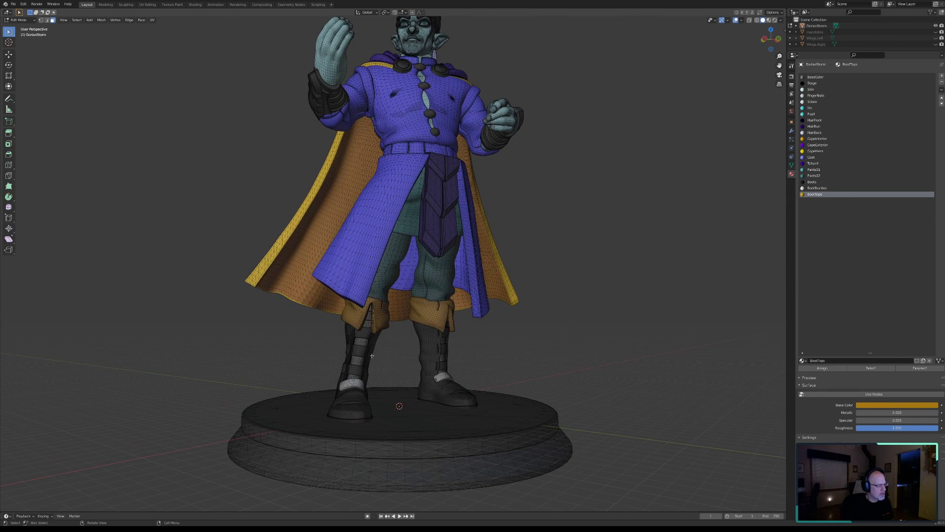
pyautogui.scroll(2, 358, 354)
pyautogui.moveTo(357, 363); pyautogui.dragTo(447, 339, button='middle')
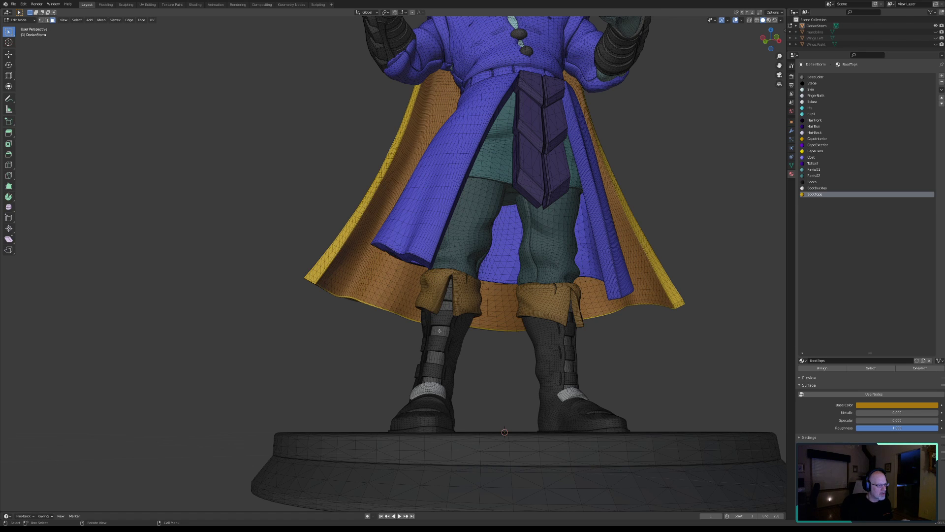
pyautogui.press('c')
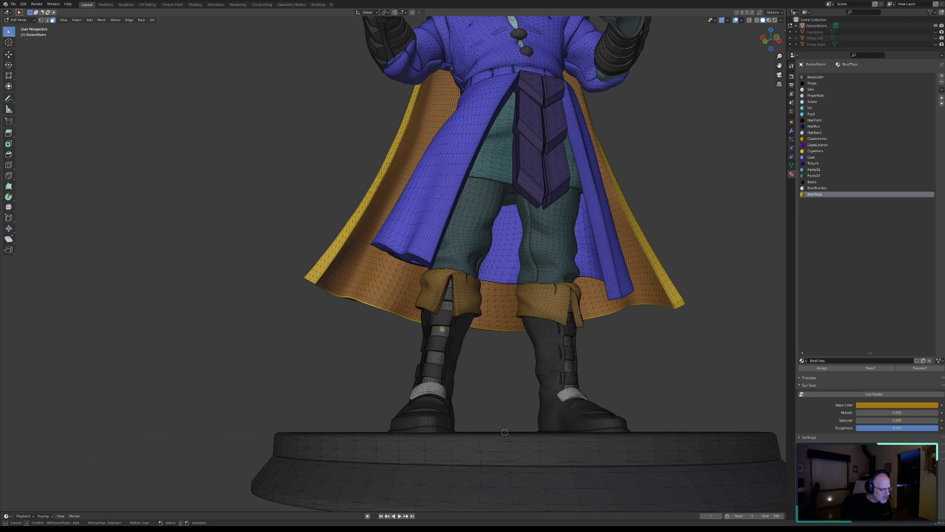
pyautogui.click(567, 339)
pyautogui.press('Escape')
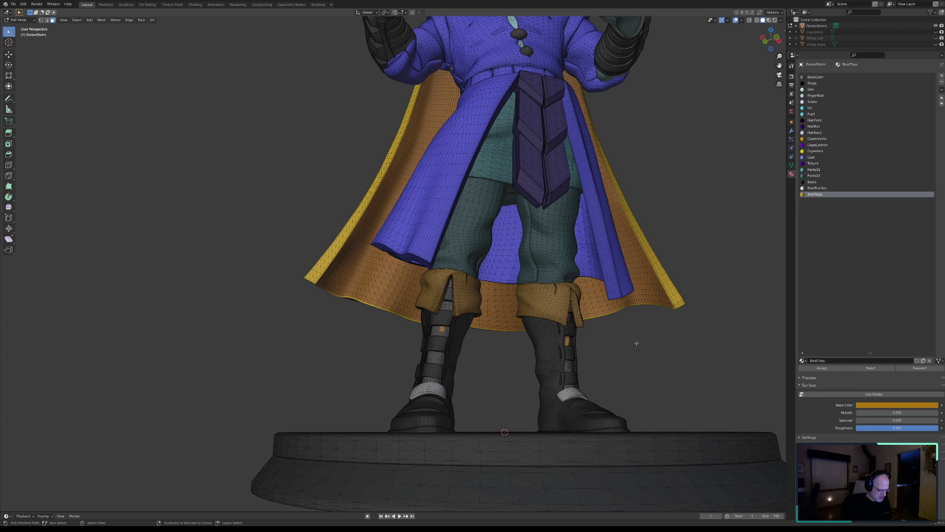
pyautogui.hotkey('ctrl', 'l')
pyautogui.moveTo(618, 344)
pyautogui.mouseDown(button='middle')
pyautogui.moveTo(589, 347)
pyautogui.moveTo(613, 366)
pyautogui.moveTo(617, 346)
pyautogui.mouseUp(button='middle')
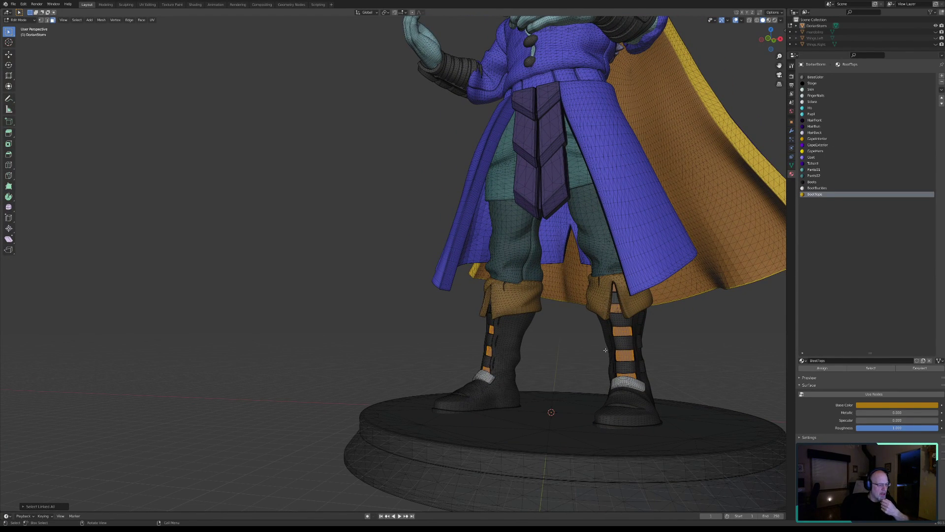
pyautogui.moveTo(572, 347); pyautogui.dragTo(609, 342, button='middle')
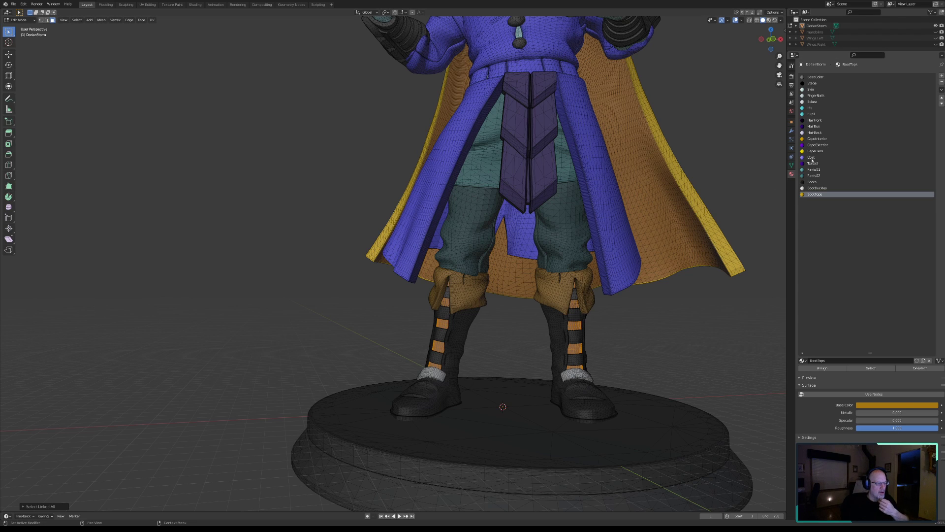
# Add a new material slot with a new material named BootTongue.
pyautogui.click(941, 75)
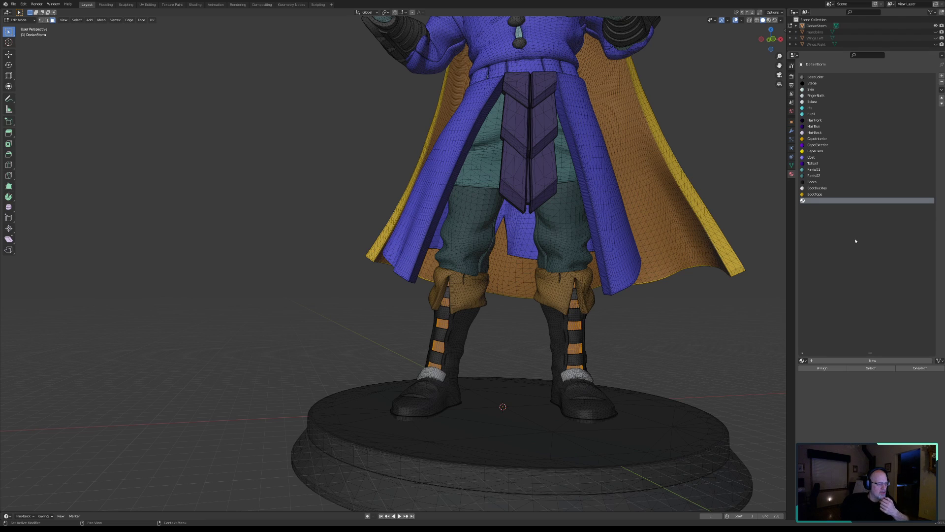
pyautogui.click(832, 361)
pyautogui.click(872, 360)
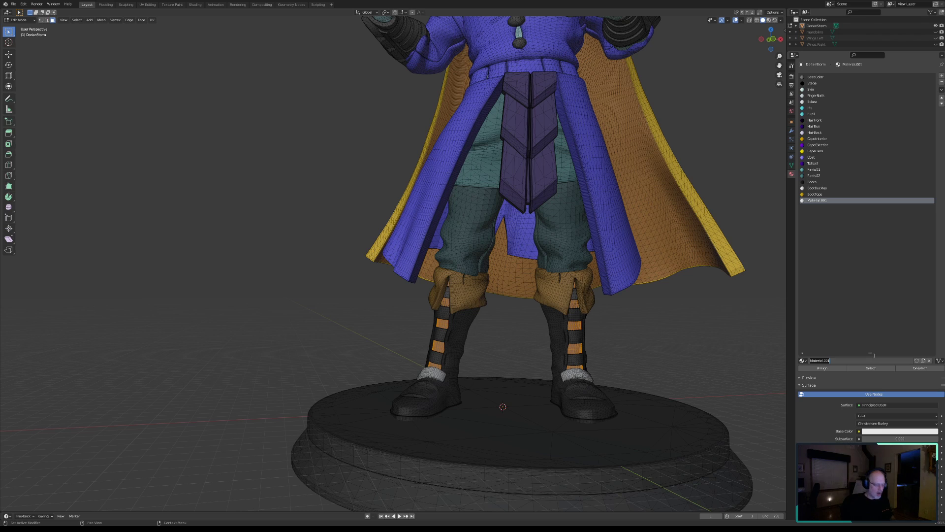
pyautogui.write('Ustl')
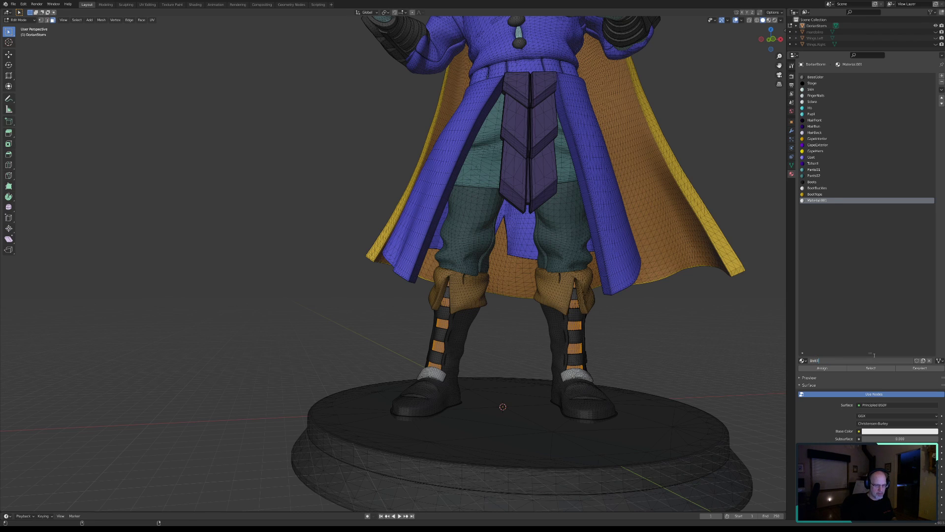
pyautogui.press('BackSpace')
pyautogui.write('tTongue')
pyautogui.press('Return')
# Make BootTongue node-free with specular 0, roughness 1 and the teal sampled from the Pants02 swatch, and assign it to the selected boot tongues.
pyautogui.click(878, 395)
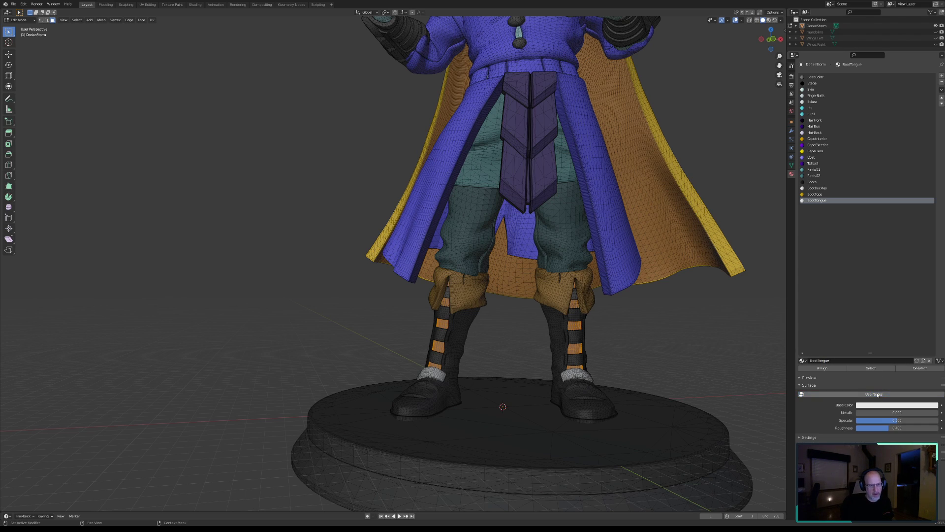
pyautogui.moveTo(894, 421); pyautogui.dragTo(938, 428)
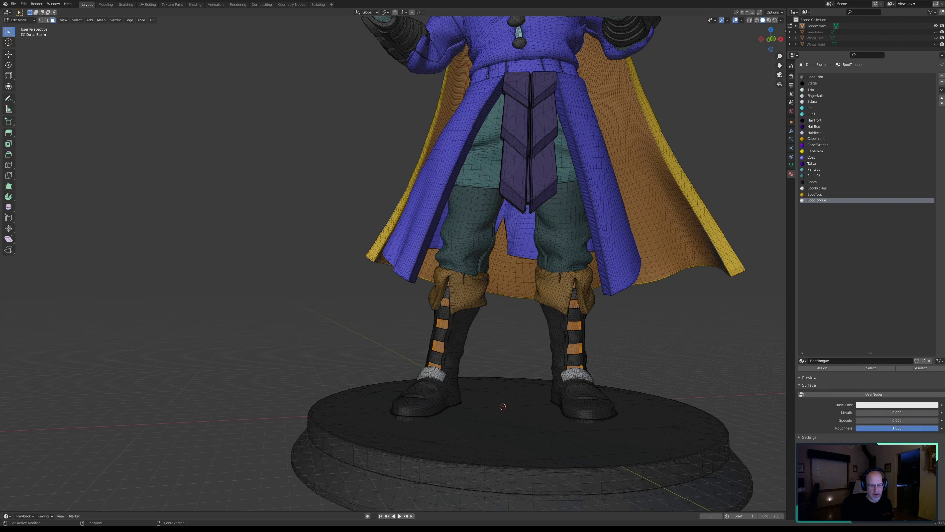
pyautogui.click(915, 405)
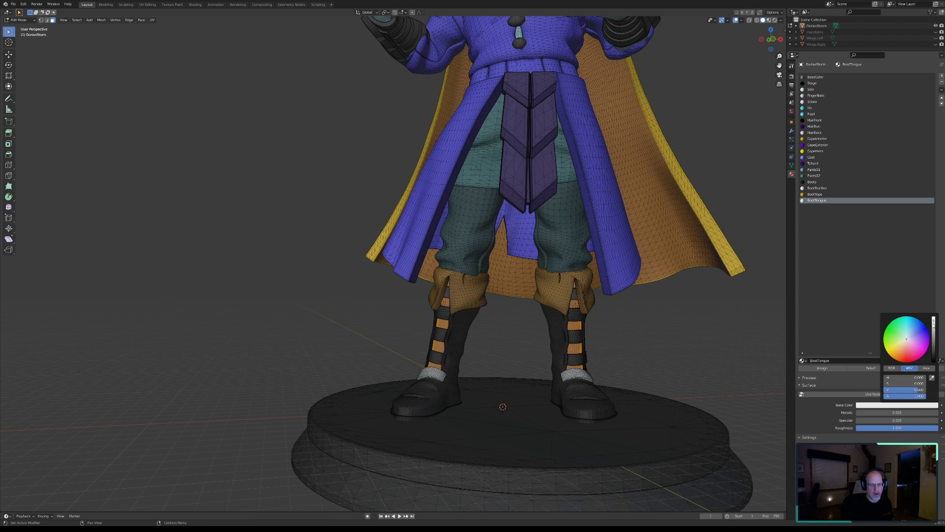
pyautogui.moveTo(933, 319); pyautogui.dragTo(933, 352)
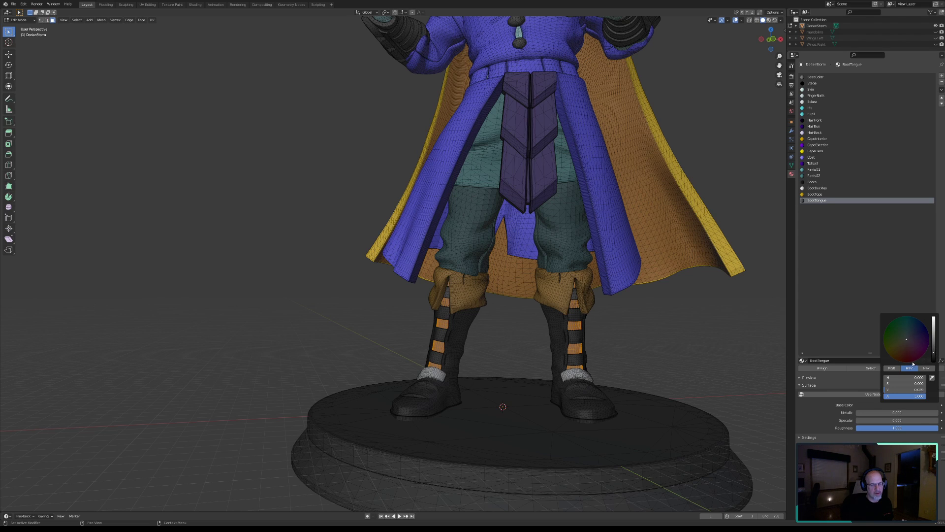
pyautogui.click(932, 378)
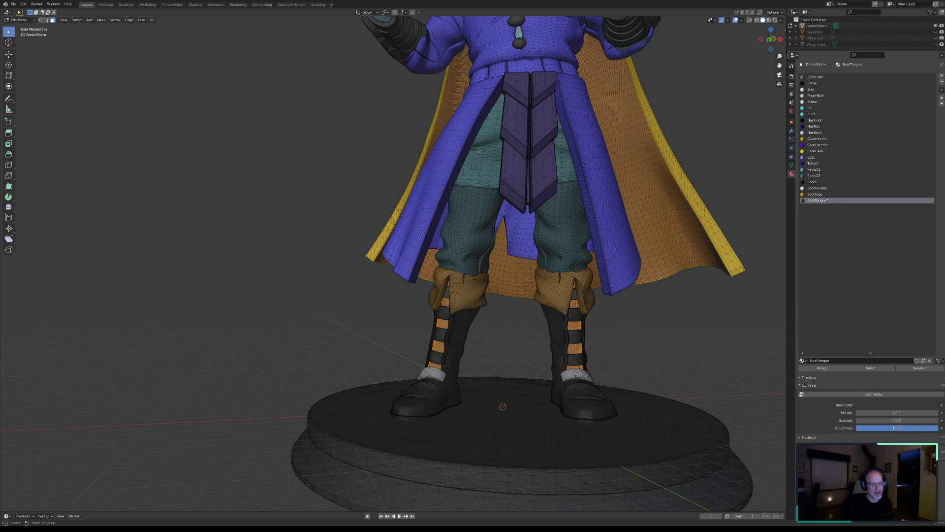
pyautogui.click(805, 174)
pyautogui.click(822, 368)
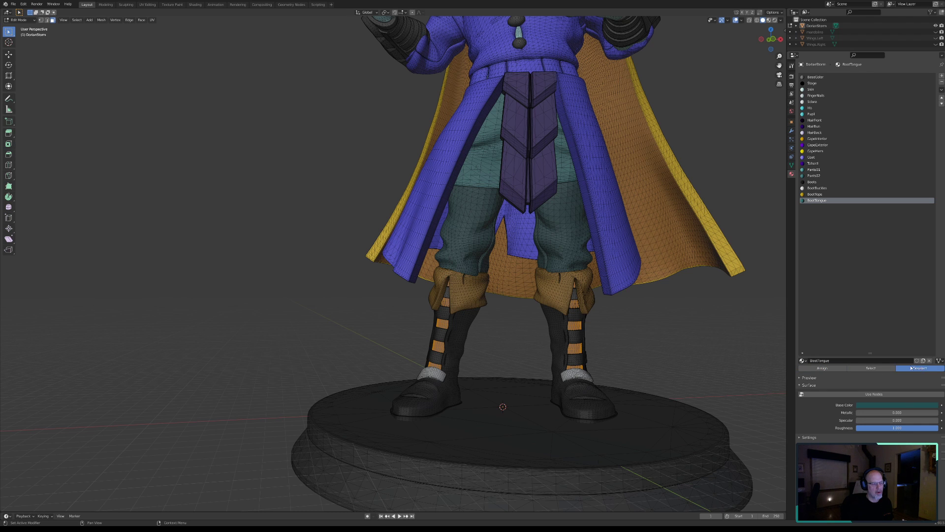
# Select faces on the dark straps crossing the tongue of the character's right boot.
pyautogui.scroll(-4, 568, 362)
pyautogui.scroll(3, 457, 278)
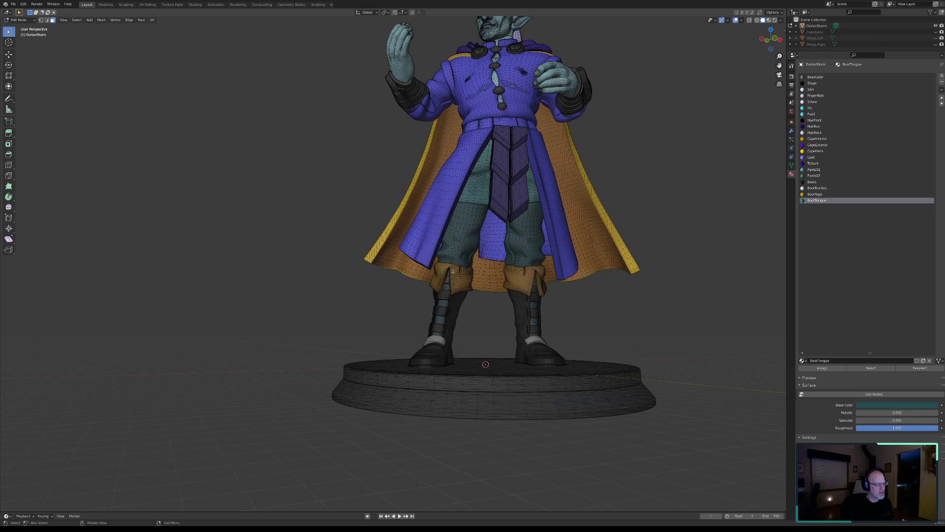
pyautogui.moveTo(563, 308); pyautogui.dragTo(461, 300, button='middle')
pyautogui.scroll(4, 489, 309)
pyautogui.press('c')
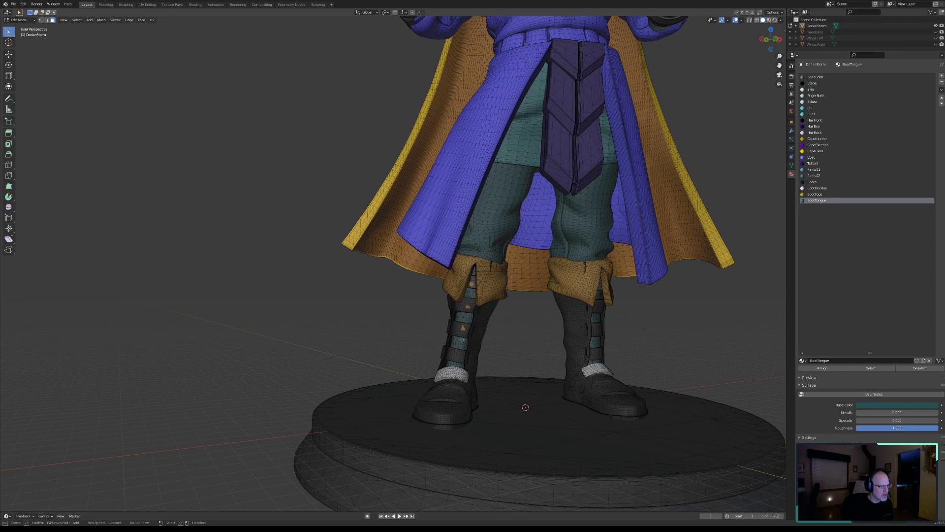
pyautogui.click(456, 354)
pyautogui.press('Escape')
pyautogui.hotkey('ctrl', 'l')
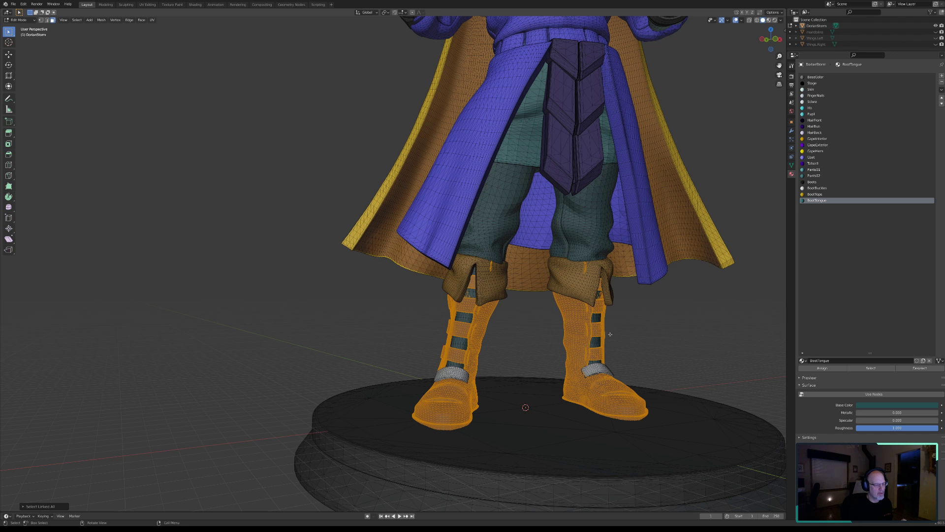
pyautogui.click(76, 19)
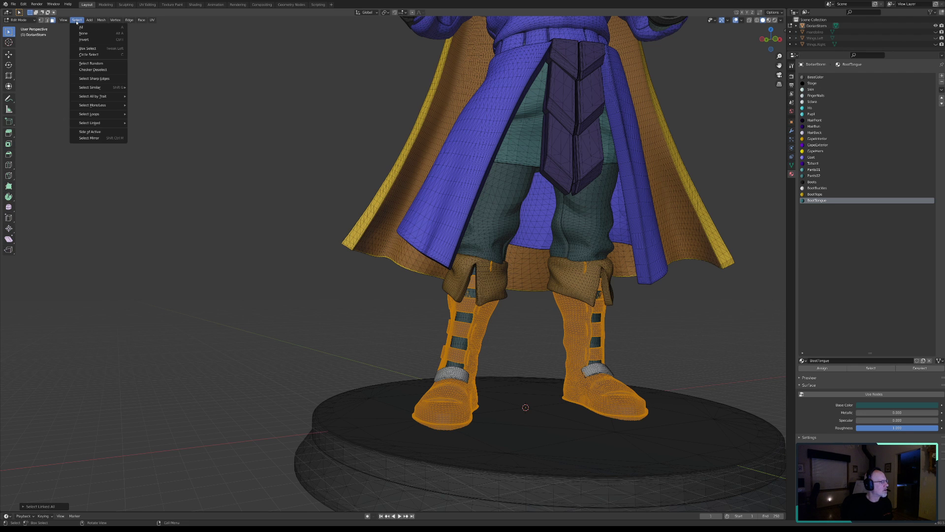
pyautogui.click(82, 34)
# Select the complete uppermost front strap pieces beneath the split cuffs on both boots using linked selection.
pyautogui.moveTo(384, 266); pyautogui.dragTo(463, 311, button='middle')
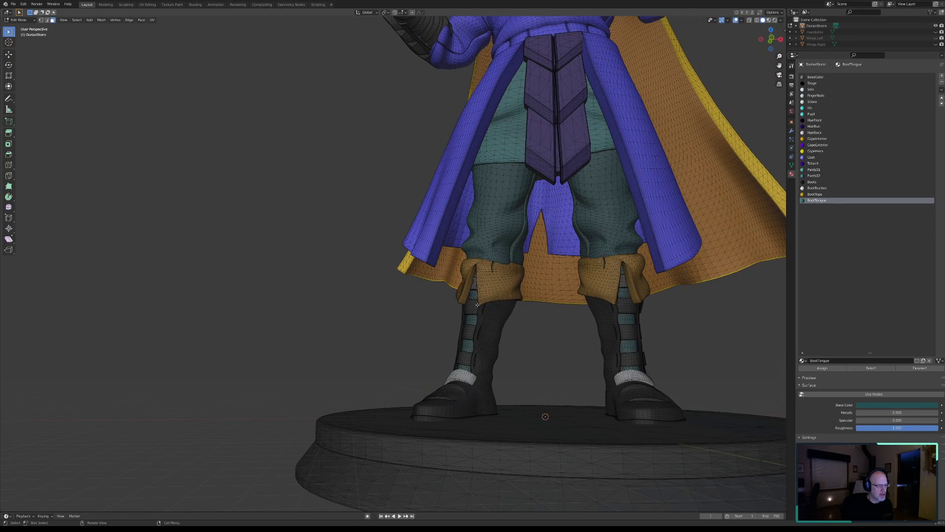
pyautogui.press('c')
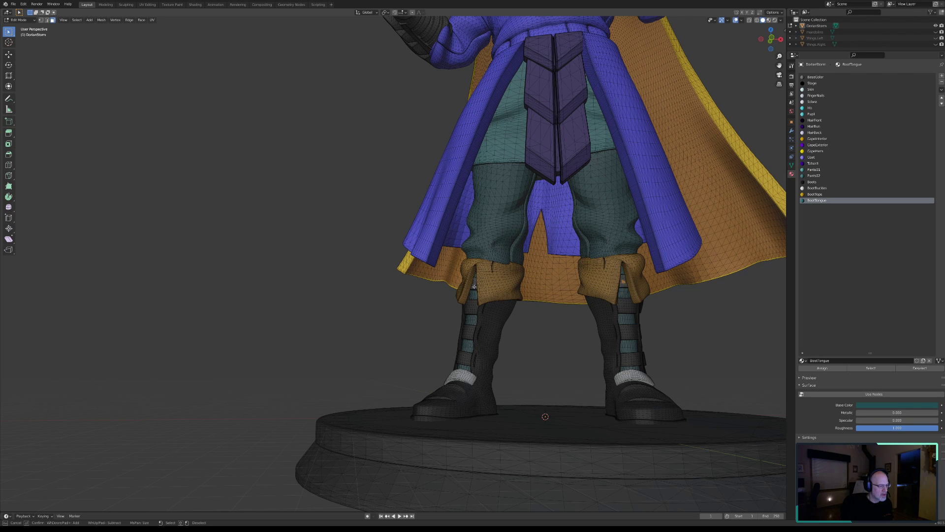
pyautogui.press('Escape')
pyautogui.hotkey('ctrl', 'l')
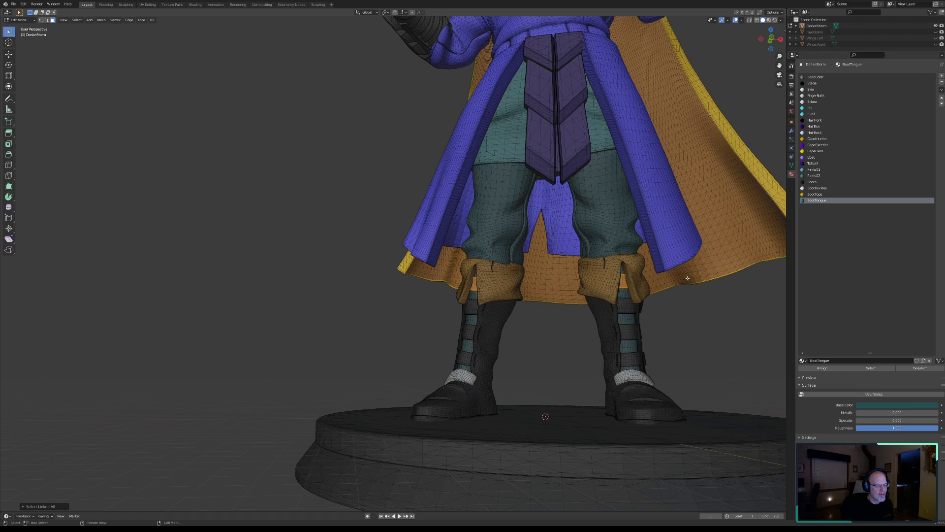
pyautogui.moveTo(541, 311)
pyautogui.mouseDown(button='middle')
pyautogui.moveTo(485, 312)
pyautogui.moveTo(547, 316)
pyautogui.moveTo(520, 320)
pyautogui.moveTo(560, 311)
pyautogui.moveTo(507, 314)
pyautogui.moveTo(542, 313)
pyautogui.mouseUp(button='middle')
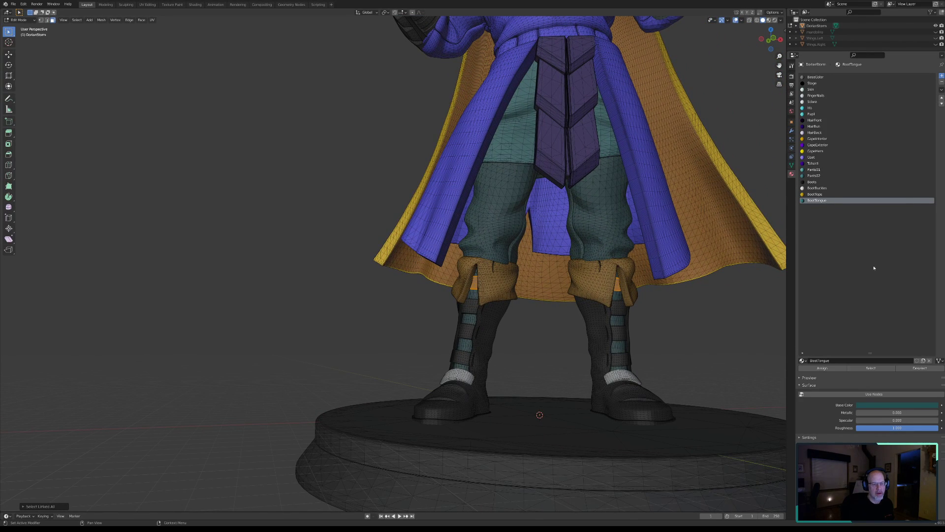
# Create a new material named BootStraps and assign it to the selected strap pieces.
pyautogui.click(815, 361)
pyautogui.click(817, 360)
pyautogui.write('BootStraps')
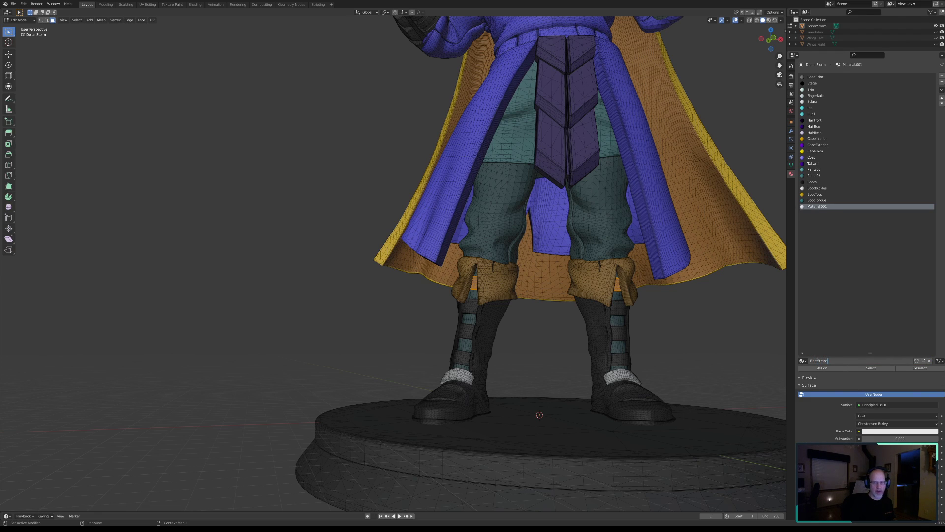
pyautogui.press('Return')
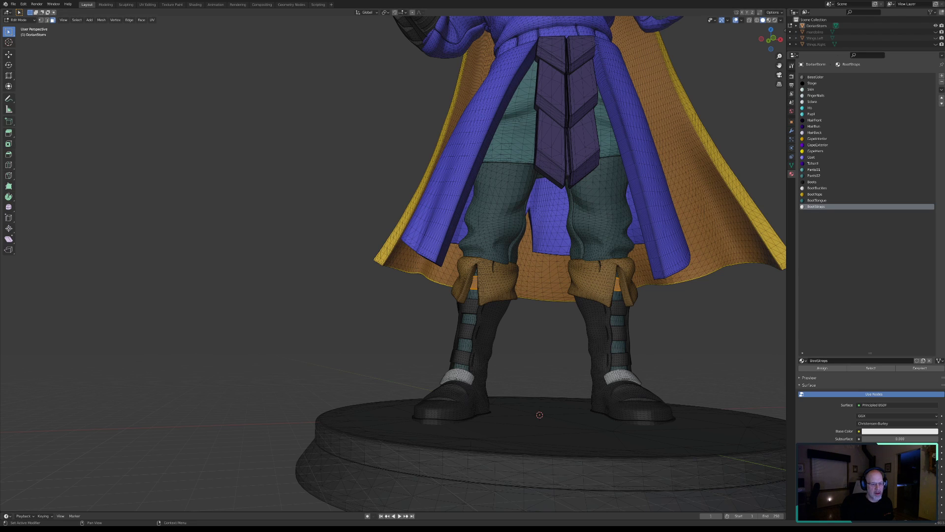
pyautogui.click(822, 368)
# Turn off nodes for the BootStraps material, with specular 0, roughness 1 and a dark brown base color.
pyautogui.click(832, 394)
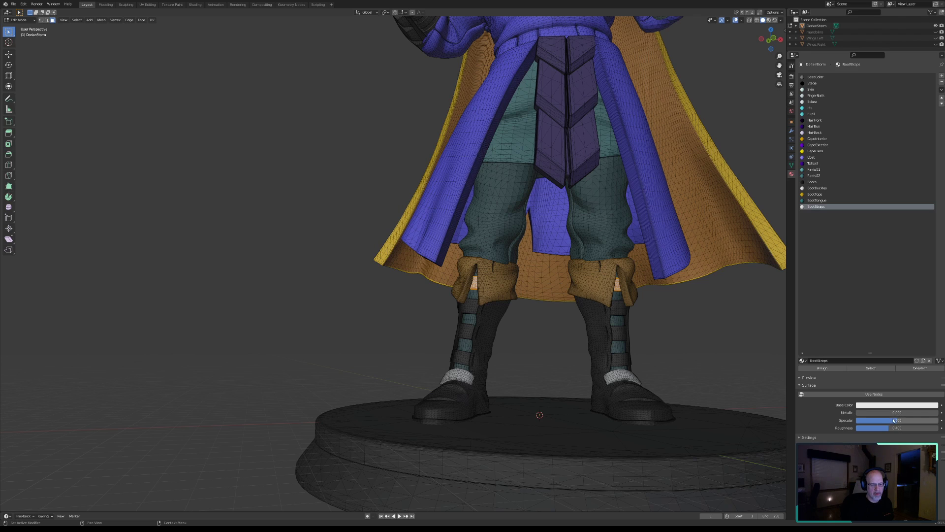
pyautogui.moveTo(886, 428); pyautogui.dragTo(938, 428)
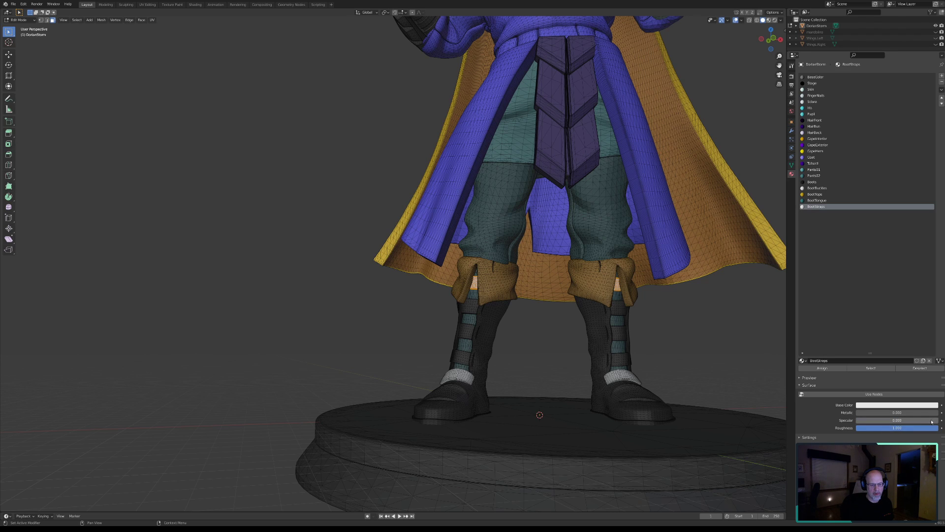
pyautogui.click(898, 405)
pyautogui.moveTo(906, 339); pyautogui.dragTo(896, 352)
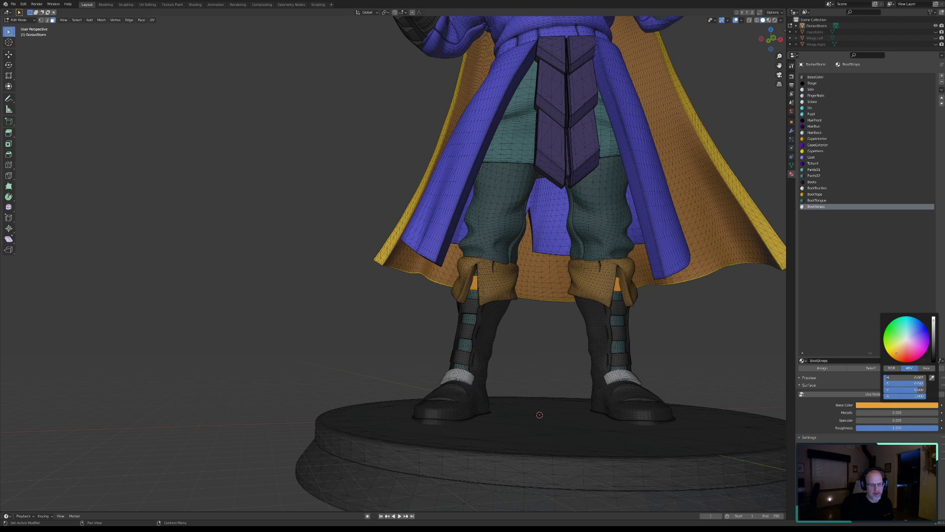
pyautogui.moveTo(934, 321); pyautogui.dragTo(933, 350)
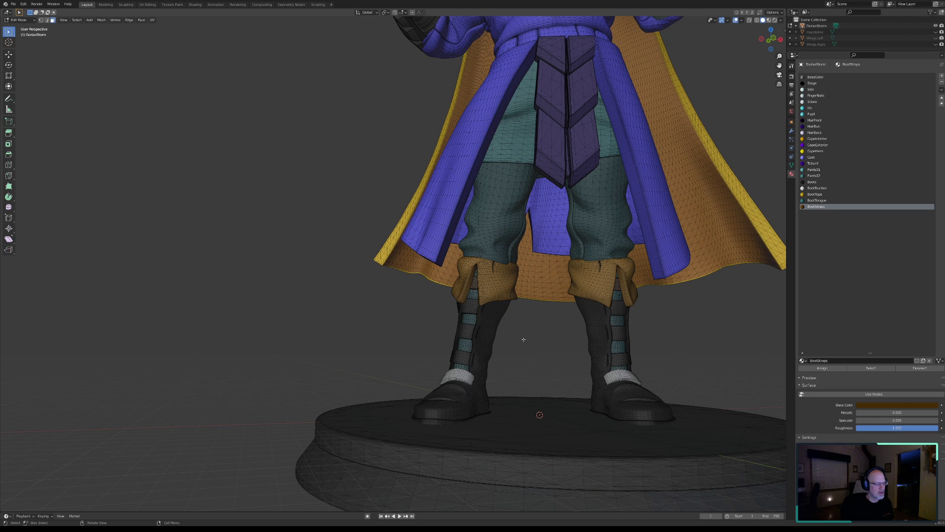
# Save the current Blender file.
pyautogui.moveTo(461, 348); pyautogui.dragTo(605, 345, button='middle')
pyautogui.scroll(3, 591, 337)
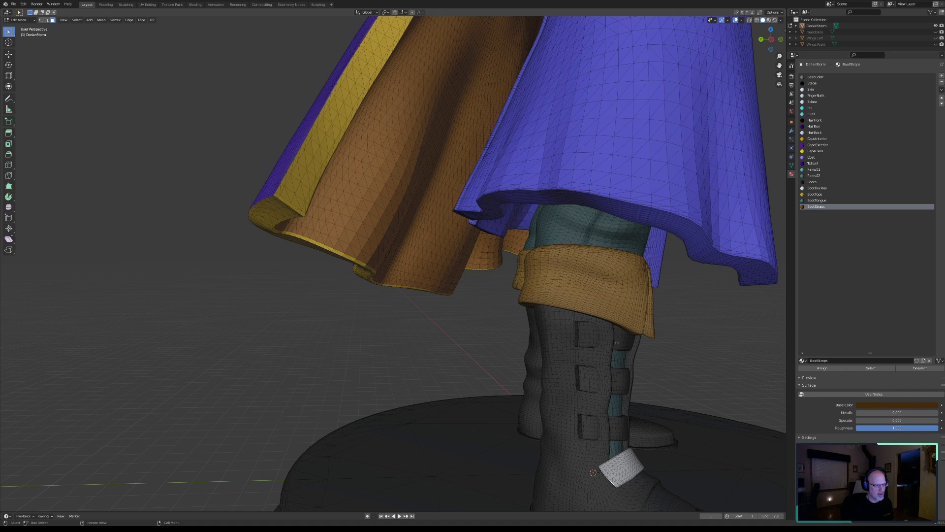
pyautogui.moveTo(647, 342); pyautogui.dragTo(636, 325, button='middle')
pyautogui.moveTo(687, 352); pyautogui.dragTo(565, 360, button='middle')
pyautogui.moveTo(605, 351); pyautogui.dragTo(421, 315, button='middle')
pyautogui.scroll(3, 552, 363)
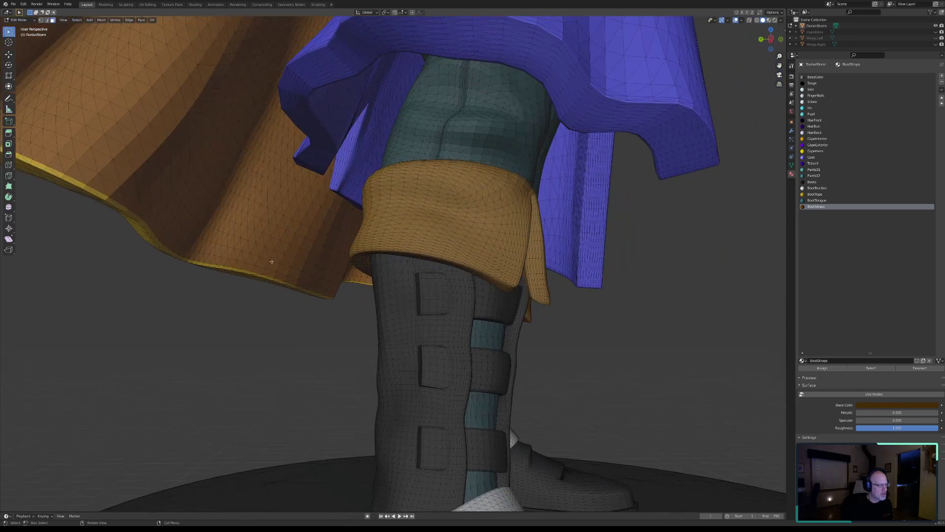
pyautogui.click(13, 5)
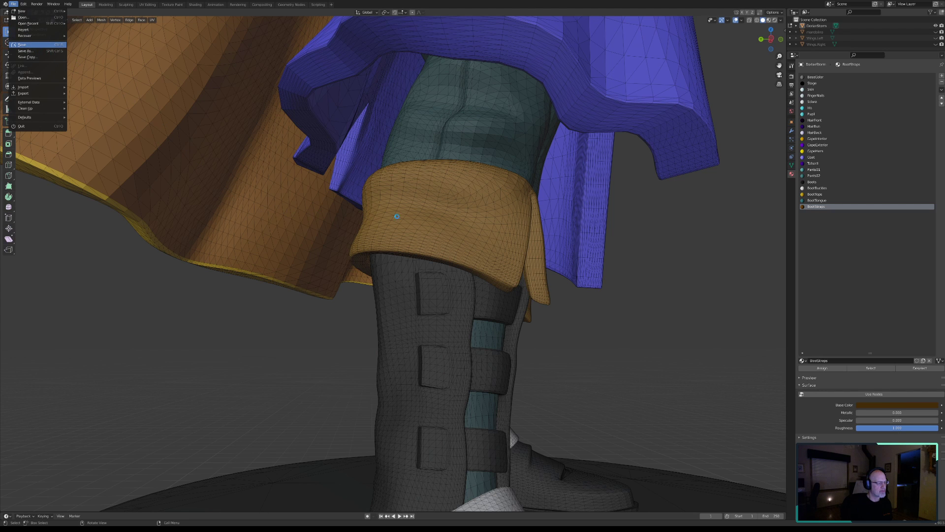
pyautogui.click(22, 45)
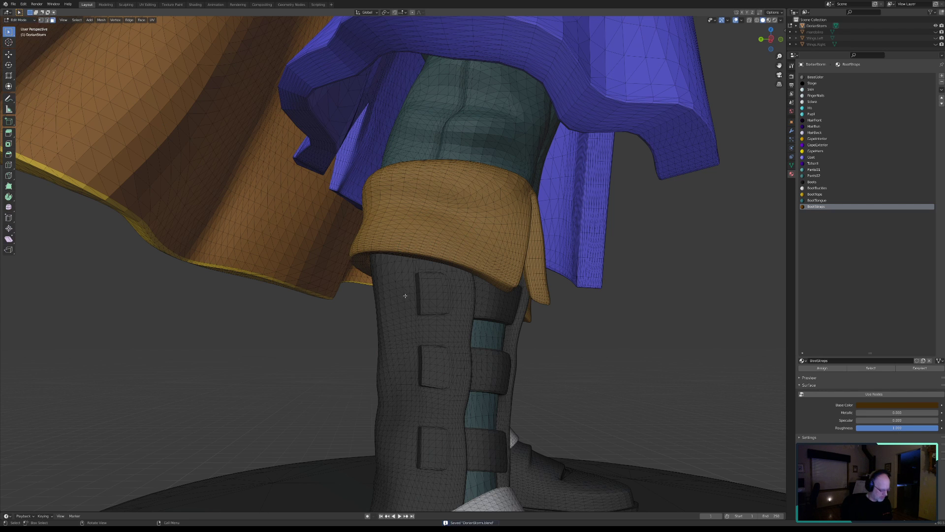
# Circle-select the rear edge, top edge and outer face of the uppermost strap patch on the right boot's outer side.
pyautogui.scroll(6, 375, 262)
pyautogui.scroll(2, 375, 262)
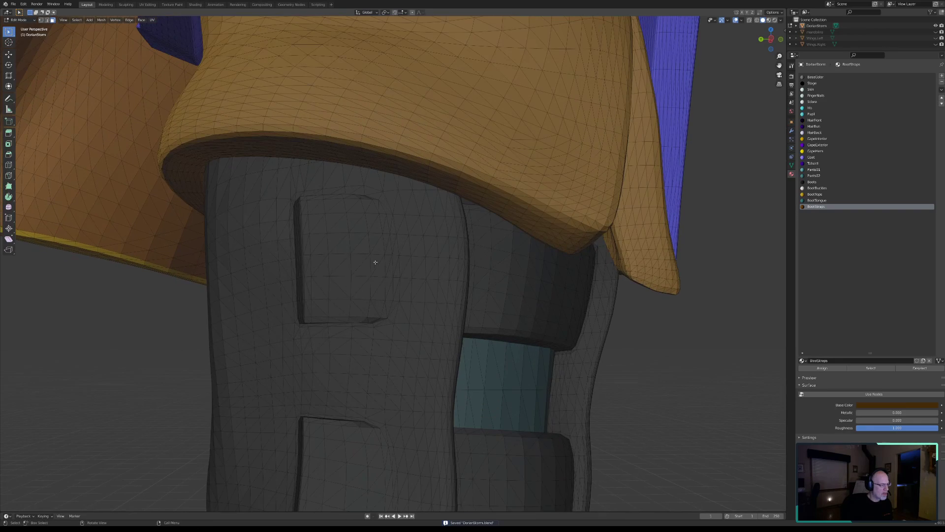
pyautogui.moveTo(347, 253); pyautogui.dragTo(380, 281, button='middle')
pyautogui.scroll(3, 318, 241)
pyautogui.keyDown('shift'); pyautogui.moveTo(318, 240); pyautogui.dragTo(413, 299, button='middle'); pyautogui.keyUp('shift')
pyautogui.scroll(3, 379, 253)
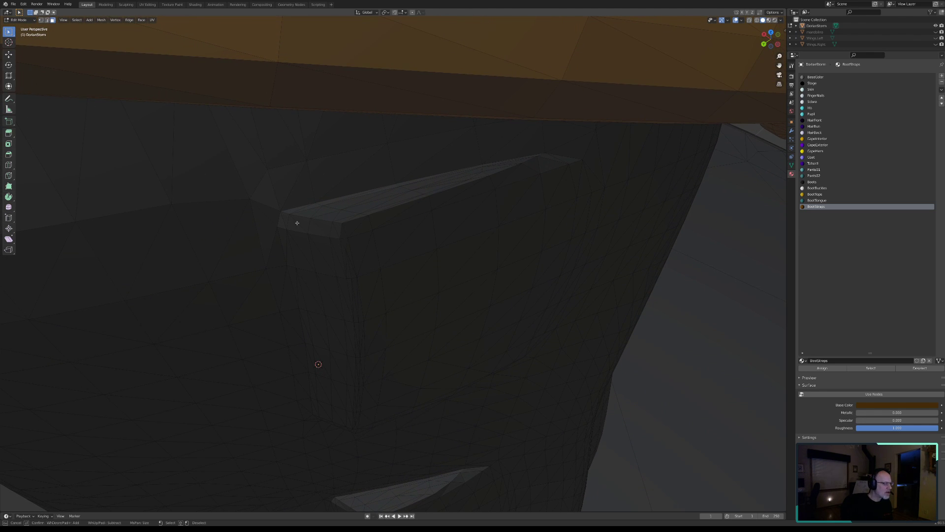
pyautogui.moveTo(290, 220); pyautogui.dragTo(302, 273)
pyautogui.moveTo(309, 311); pyautogui.dragTo(319, 364)
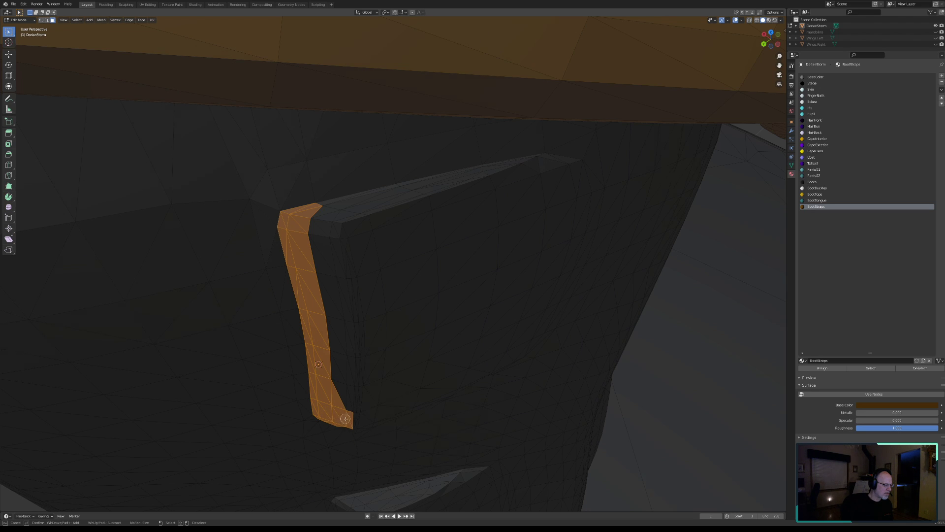
pyautogui.moveTo(354, 396)
pyautogui.mouseDown()
pyautogui.moveTo(347, 285)
pyautogui.moveTo(324, 234)
pyautogui.moveTo(342, 375)
pyautogui.moveTo(335, 232)
pyautogui.moveTo(397, 201)
pyautogui.moveTo(566, 173)
pyautogui.moveTo(443, 190)
pyautogui.moveTo(441, 199)
pyautogui.mouseUp()
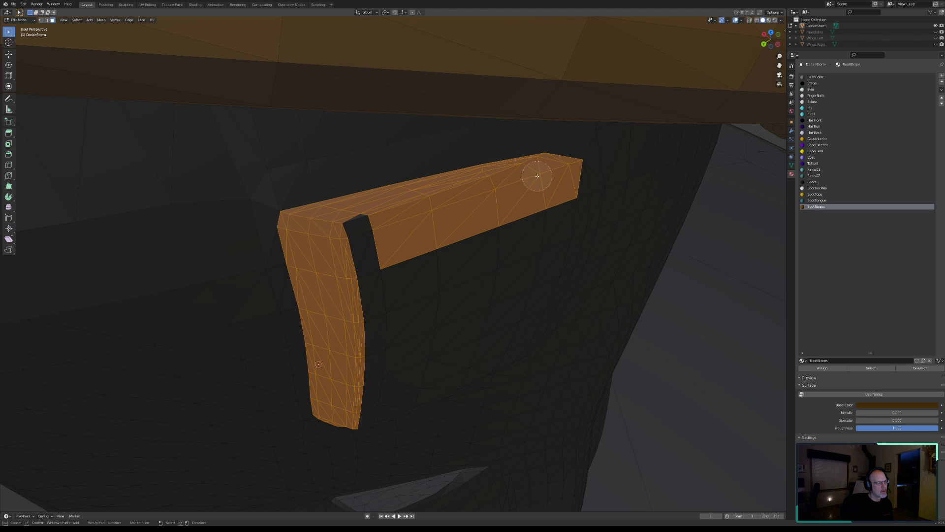
pyautogui.moveTo(418, 211)
pyautogui.mouseDown()
pyautogui.moveTo(354, 225)
pyautogui.moveTo(368, 399)
pyautogui.moveTo(485, 351)
pyautogui.moveTo(512, 246)
pyautogui.moveTo(544, 200)
pyautogui.moveTo(570, 197)
pyautogui.moveTo(532, 315)
pyautogui.moveTo(513, 312)
pyautogui.moveTo(515, 236)
pyautogui.moveTo(403, 289)
pyautogui.moveTo(454, 315)
pyautogui.mouseUp()
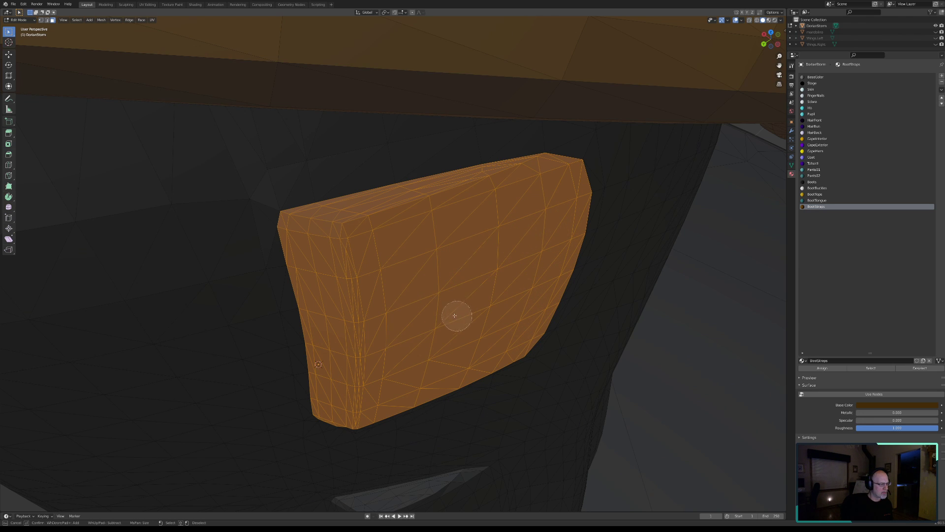
pyautogui.rightClick(454, 289)
# Extend the selection over the uppermost patch's front border and along its lower rim.
pyautogui.moveTo(455, 289)
pyautogui.mouseDown(button='middle')
pyautogui.moveTo(405, 309)
pyautogui.moveTo(407, 280)
pyautogui.moveTo(401, 314)
pyautogui.moveTo(388, 231)
pyautogui.mouseUp(button='middle')
pyautogui.moveTo(492, 196); pyautogui.dragTo(467, 188, button='middle')
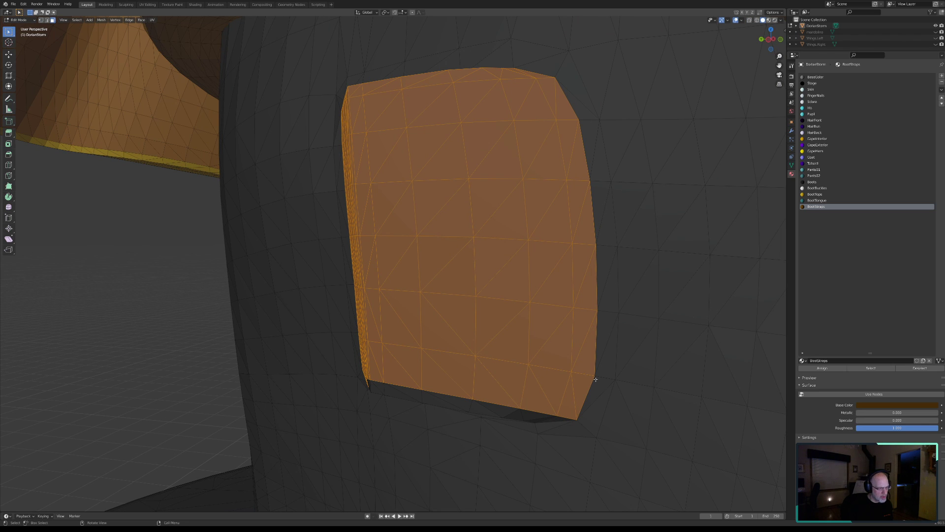
pyautogui.moveTo(526, 370); pyautogui.dragTo(524, 345, button='middle')
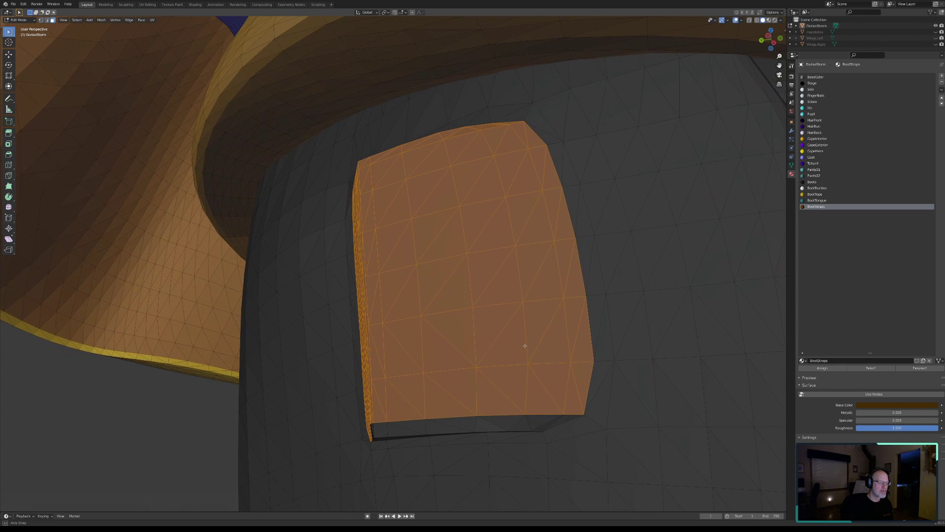
pyautogui.press('c')
pyautogui.moveTo(545, 158)
pyautogui.mouseDown()
pyautogui.moveTo(571, 311)
pyautogui.moveTo(580, 287)
pyautogui.moveTo(582, 352)
pyautogui.mouseUp()
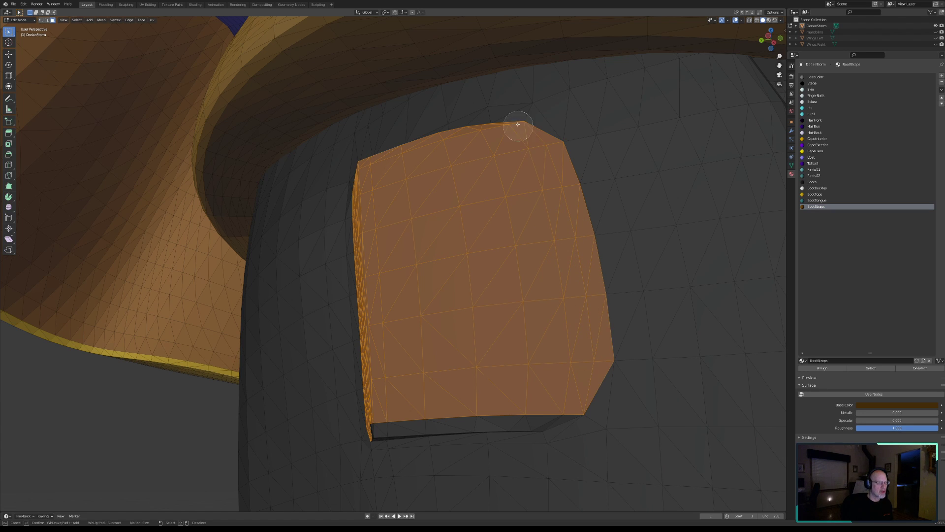
pyautogui.moveTo(556, 398); pyautogui.dragTo(387, 419)
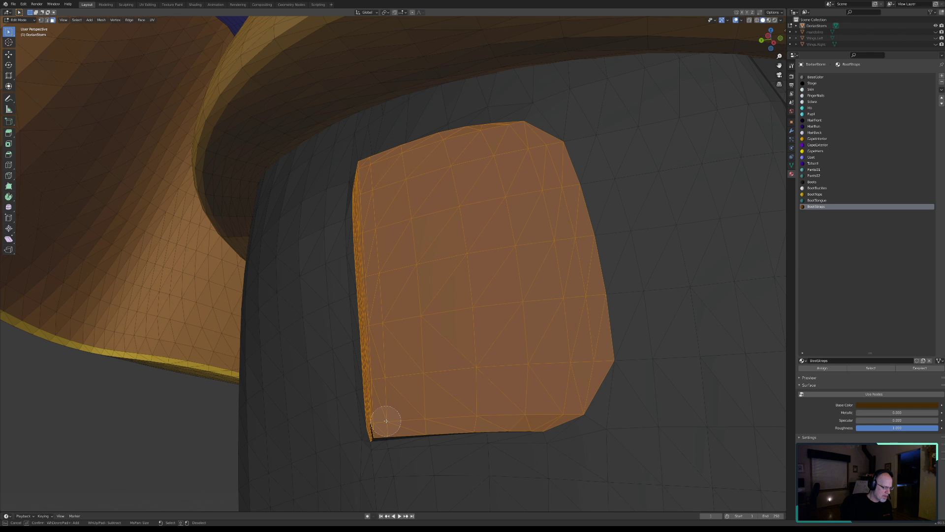
pyautogui.rightClick(397, 415)
# Add the remaining underside faces of the uppermost strap patch to the selection.
pyautogui.moveTo(432, 400)
pyautogui.mouseDown(button='middle')
pyautogui.moveTo(434, 386)
pyautogui.moveTo(455, 386)
pyautogui.moveTo(463, 362)
pyautogui.moveTo(419, 385)
pyautogui.mouseUp(button='middle')
pyautogui.press('c')
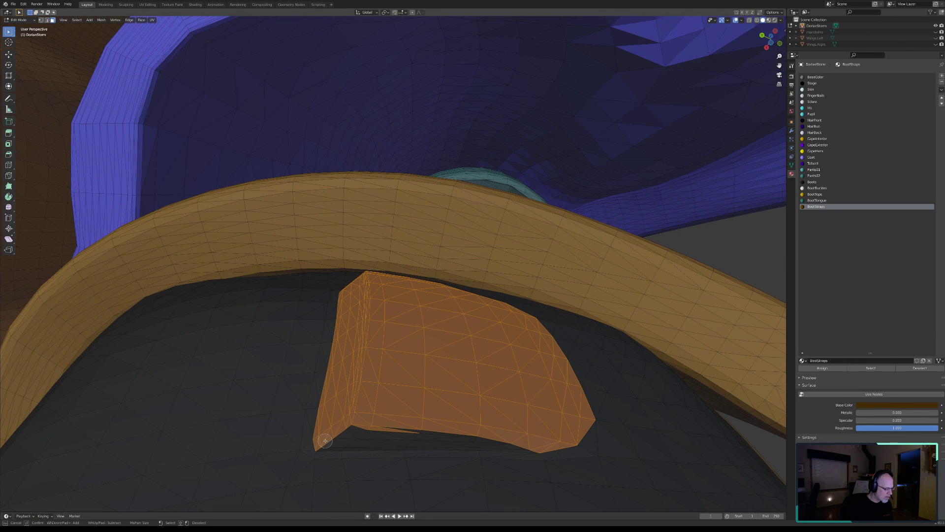
pyautogui.moveTo(346, 435); pyautogui.dragTo(407, 437)
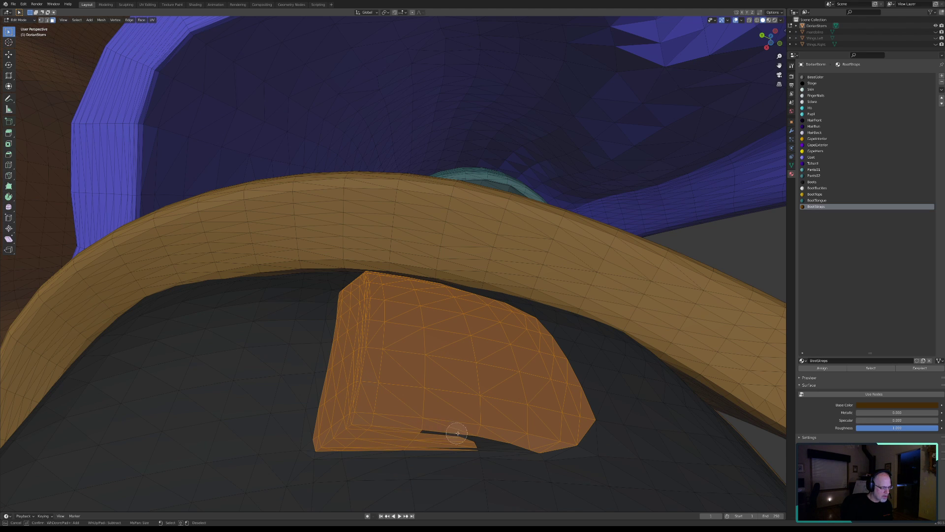
pyautogui.moveTo(473, 438); pyautogui.dragTo(476, 436)
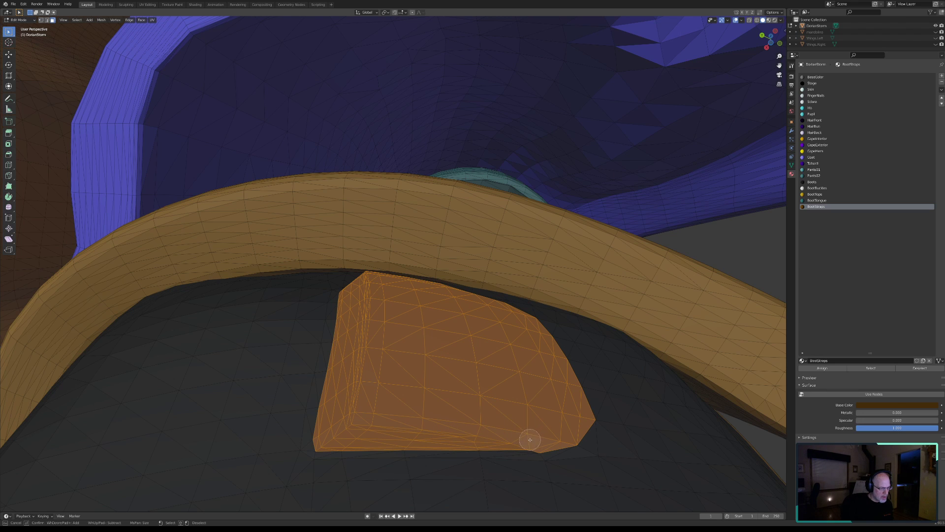
pyautogui.rightClick(431, 360)
# Add the top, rear edge and upper face area of the middle strap patch on the same boot to the selection.
pyautogui.moveTo(408, 315)
pyautogui.mouseDown(button='middle')
pyautogui.moveTo(422, 336)
pyautogui.moveTo(418, 364)
pyautogui.mouseUp(button='middle')
pyautogui.scroll(-3, 448, 326)
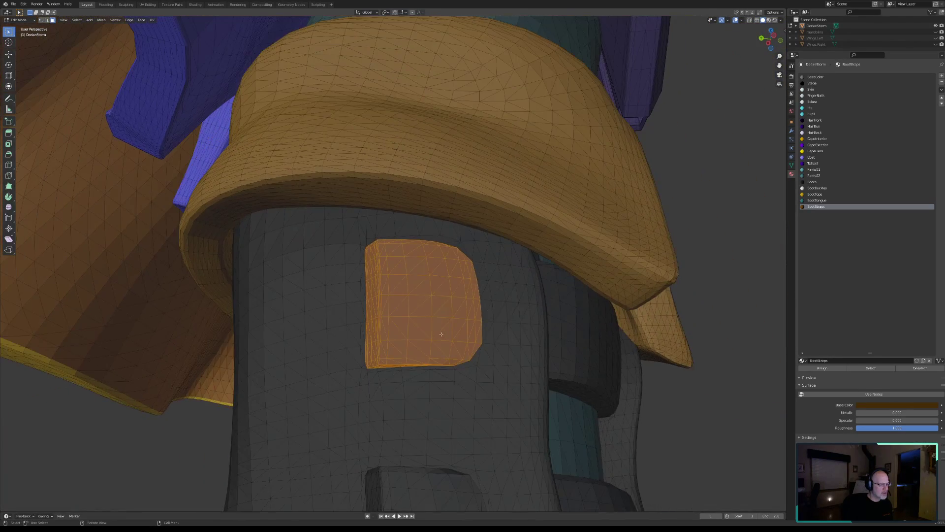
pyautogui.moveTo(431, 312); pyautogui.dragTo(419, 286, button='middle')
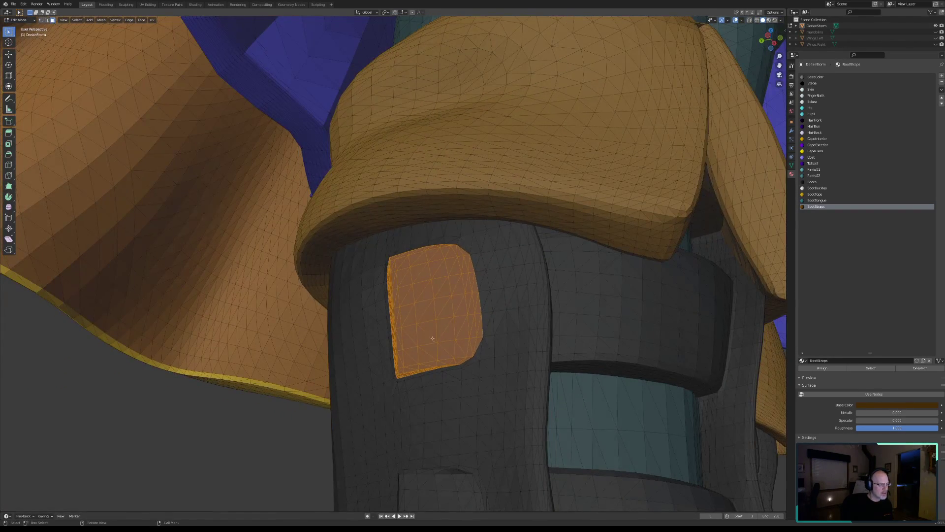
pyautogui.moveTo(425, 334); pyautogui.dragTo(407, 326, button='middle')
pyautogui.keyDown('shift'); pyautogui.moveTo(423, 368); pyautogui.dragTo(424, 208, button='middle'); pyautogui.keyUp('shift')
pyautogui.moveTo(426, 281); pyautogui.dragTo(356, 305, button='middle')
pyautogui.scroll(1, 426, 330)
pyautogui.scroll(7, 426, 330)
pyautogui.press('c')
pyautogui.moveTo(246, 252)
pyautogui.mouseDown()
pyautogui.moveTo(568, 235)
pyautogui.moveTo(617, 281)
pyautogui.moveTo(625, 382)
pyautogui.moveTo(533, 353)
pyautogui.moveTo(546, 278)
pyautogui.moveTo(312, 270)
pyautogui.moveTo(268, 317)
pyautogui.moveTo(287, 373)
pyautogui.moveTo(321, 354)
pyautogui.mouseUp()
pyautogui.keyDown('shift'); pyautogui.click(234, 382); pyautogui.keyUp('shift')
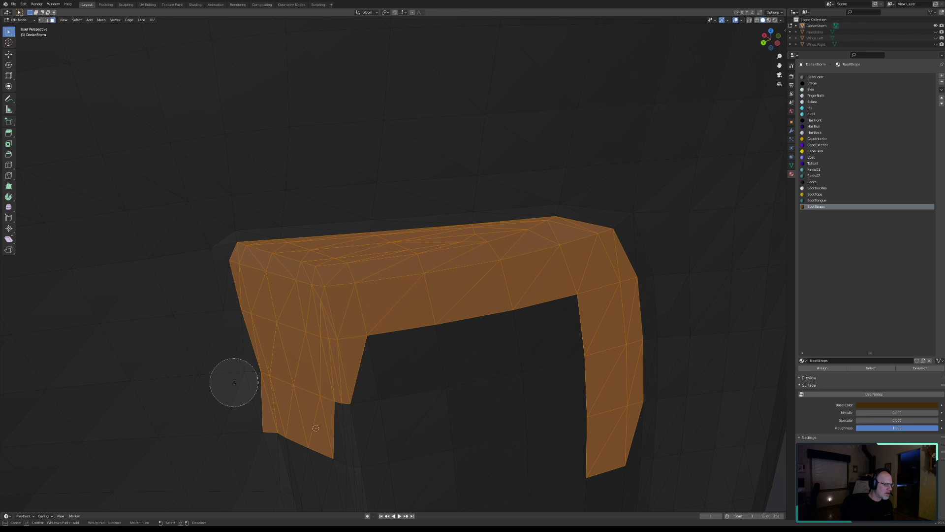
pyautogui.moveTo(240, 431)
pyautogui.mouseDown()
pyautogui.moveTo(305, 440)
pyautogui.moveTo(327, 453)
pyautogui.moveTo(322, 499)
pyautogui.moveTo(348, 390)
pyautogui.moveTo(512, 332)
pyautogui.moveTo(547, 394)
pyautogui.moveTo(517, 475)
pyautogui.moveTo(359, 481)
pyautogui.moveTo(469, 407)
pyautogui.mouseUp()
pyautogui.rightClick(493, 351)
# Extend the selection over the lower part of the middle strap patch's face and edges.
pyautogui.keyDown('shift'); pyautogui.moveTo(474, 384); pyautogui.dragTo(463, 194, button='middle'); pyautogui.keyUp('shift')
pyautogui.keyDown('shift'); pyautogui.moveTo(411, 329); pyautogui.dragTo(407, 299, button='middle'); pyautogui.keyUp('shift')
pyautogui.moveTo(355, 365)
pyautogui.mouseDown(button='middle')
pyautogui.moveTo(363, 340)
pyautogui.moveTo(367, 347)
pyautogui.mouseUp(button='middle')
pyautogui.press('c')
pyautogui.moveTo(312, 392)
pyautogui.mouseDown()
pyautogui.moveTo(317, 451)
pyautogui.moveTo(327, 461)
pyautogui.moveTo(384, 450)
pyautogui.moveTo(362, 412)
pyautogui.moveTo(418, 355)
pyautogui.moveTo(429, 428)
pyautogui.moveTo(464, 447)
pyautogui.moveTo(515, 428)
pyautogui.moveTo(510, 342)
pyautogui.moveTo(529, 425)
pyautogui.moveTo(483, 429)
pyautogui.mouseUp()
pyautogui.rightClick(452, 433)
# Add the underside faces of the middle strap patch to complete its selection.
pyautogui.moveTo(412, 433); pyautogui.dragTo(333, 287, button='middle')
pyautogui.press('c')
pyautogui.moveTo(279, 323)
pyautogui.mouseDown()
pyautogui.moveTo(260, 328)
pyautogui.moveTo(374, 334)
pyautogui.moveTo(499, 368)
pyautogui.mouseUp()
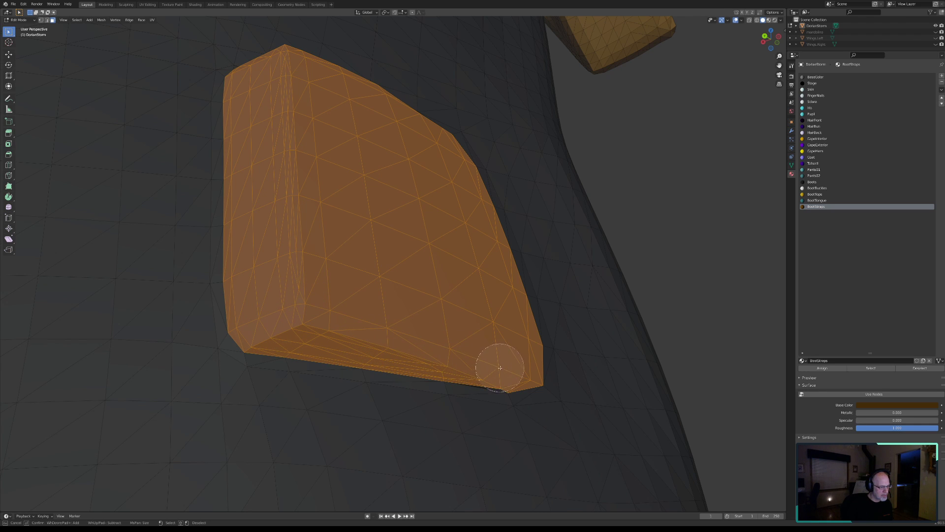
pyautogui.rightClick(477, 327)
# Examine the lowest outer patch and the strap slots around the inner side of the same boot.
pyautogui.moveTo(477, 327)
pyautogui.mouseDown(button='middle')
pyautogui.moveTo(435, 291)
pyautogui.moveTo(418, 312)
pyautogui.mouseUp(button='middle')
pyautogui.moveTo(435, 270); pyautogui.dragTo(443, 189, button='middle')
pyautogui.scroll(-4, 444, 217)
pyautogui.keyDown('shift'); pyautogui.moveTo(441, 312); pyautogui.dragTo(455, 214, button='middle'); pyautogui.keyUp('shift')
pyautogui.moveTo(425, 286); pyautogui.dragTo(430, 269, button='middle')
pyautogui.scroll(-5, 416, 305)
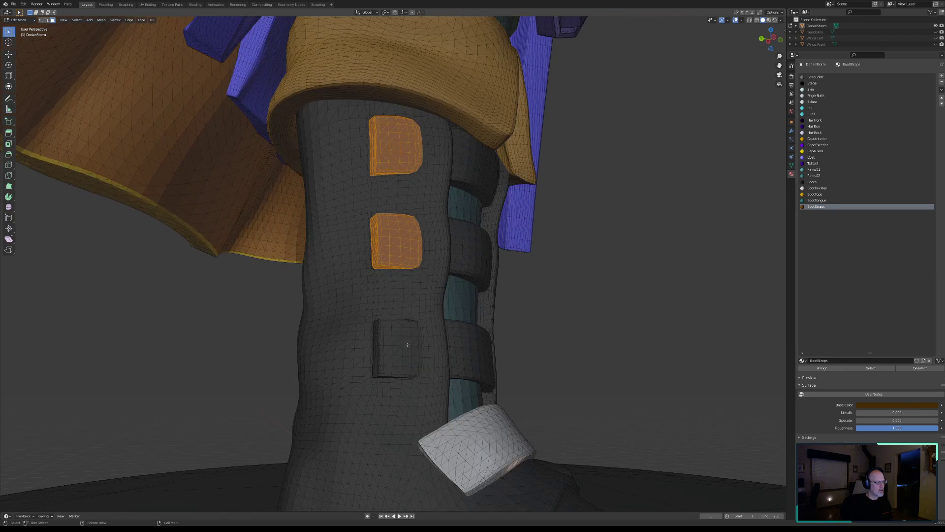
pyautogui.moveTo(404, 296); pyautogui.dragTo(476, 159, button='middle')
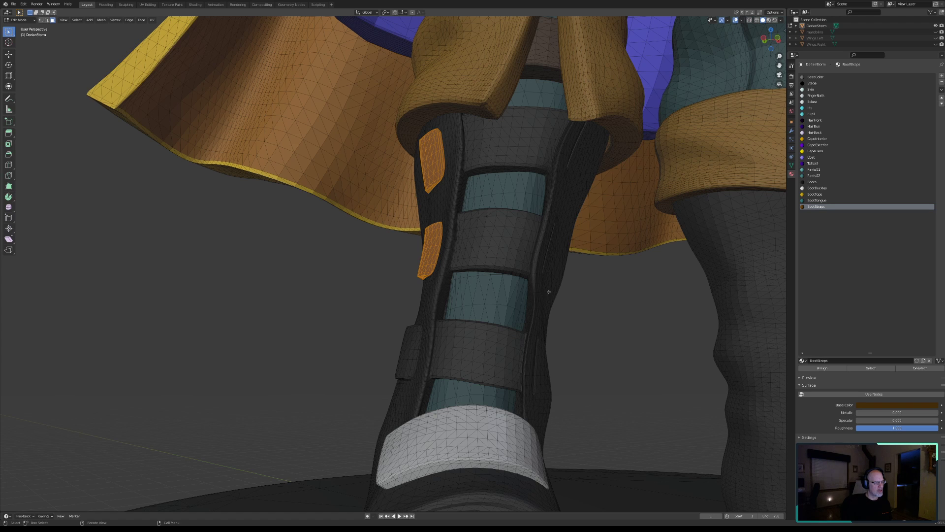
pyautogui.moveTo(479, 280); pyautogui.dragTo(526, 201, button='middle')
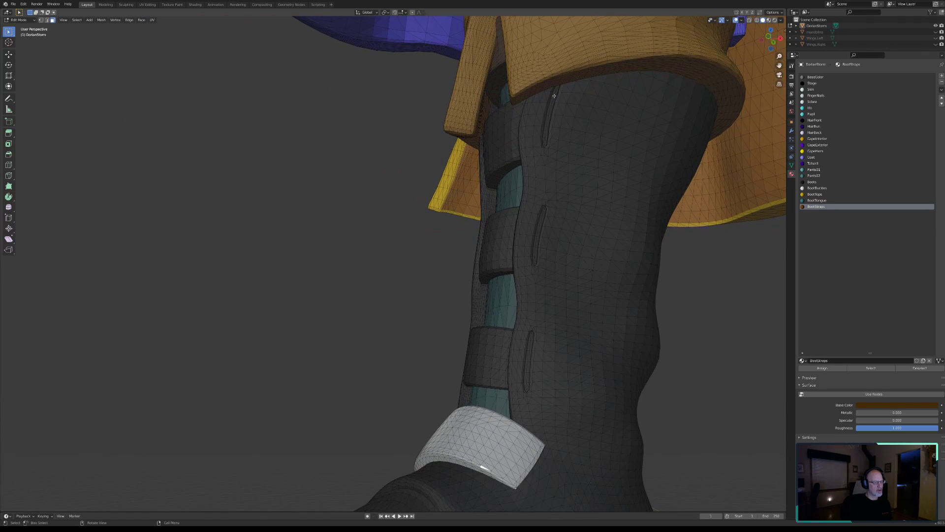
# Add the top edge and upper face area of the lowest outer strap patch on the same boot to the selection.
pyautogui.moveTo(515, 341); pyautogui.dragTo(428, 285, button='middle')
pyautogui.scroll(4, 408, 359)
pyautogui.scroll(1, 407, 358)
pyautogui.scroll(3, 405, 285)
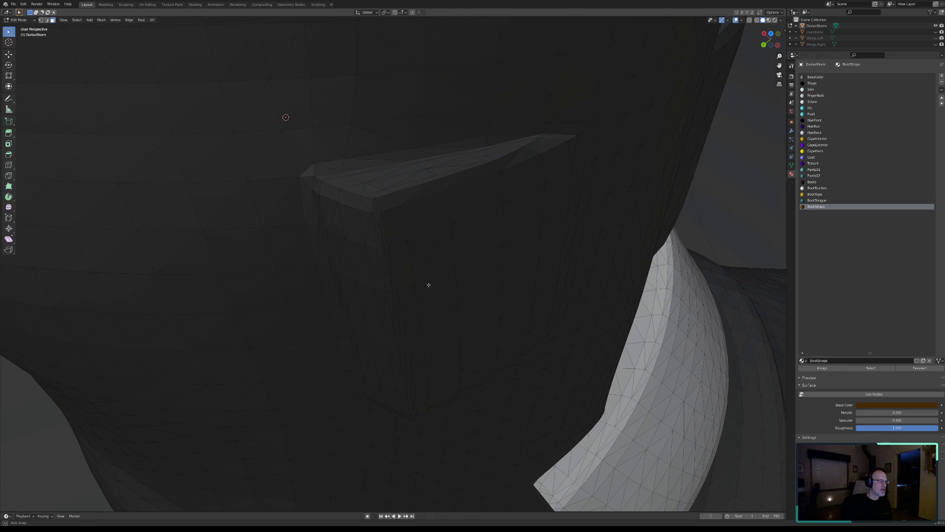
pyautogui.press('c')
pyautogui.scroll(3, 339, 203)
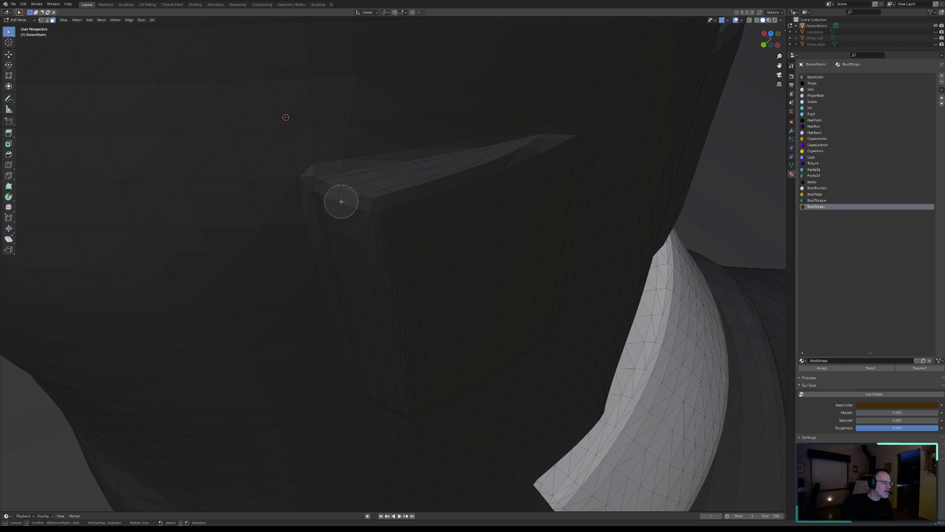
pyautogui.moveTo(332, 193); pyautogui.dragTo(436, 177)
pyautogui.moveTo(489, 164)
pyautogui.mouseDown()
pyautogui.moveTo(543, 148)
pyautogui.moveTo(557, 172)
pyautogui.mouseUp()
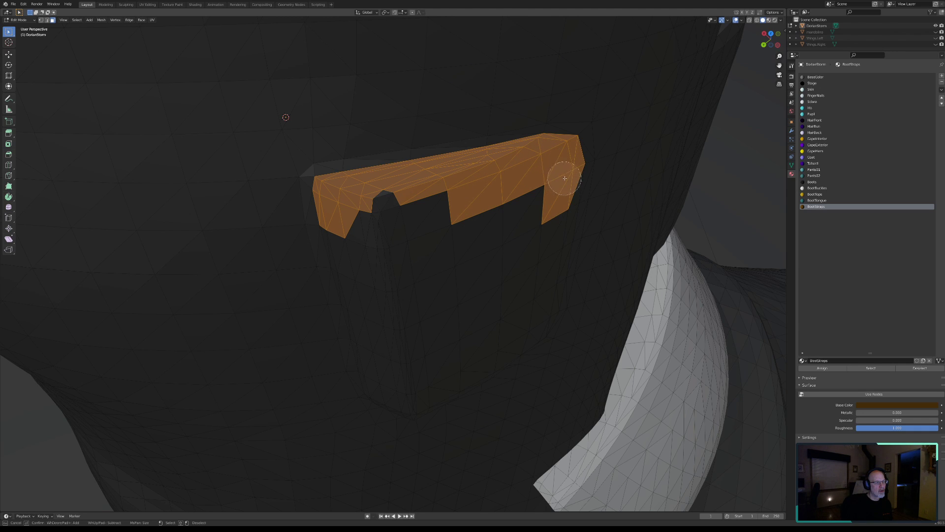
pyautogui.moveTo(516, 205)
pyautogui.mouseDown()
pyautogui.moveTo(386, 197)
pyautogui.moveTo(353, 261)
pyautogui.moveTo(384, 383)
pyautogui.moveTo(405, 389)
pyautogui.moveTo(410, 374)
pyautogui.moveTo(401, 267)
pyautogui.moveTo(438, 267)
pyautogui.moveTo(442, 374)
pyautogui.moveTo(504, 338)
pyautogui.moveTo(543, 241)
pyautogui.mouseUp()
pyautogui.rightClick(510, 266)
# Add the remaining lower face, underside and front edge faces of the lowest outer strap patch to complete its selection.
pyautogui.moveTo(412, 343)
pyautogui.mouseDown(button='middle')
pyautogui.moveTo(409, 291)
pyautogui.moveTo(313, 259)
pyautogui.moveTo(398, 257)
pyautogui.moveTo(382, 316)
pyautogui.mouseUp(button='middle')
pyautogui.press('c')
pyautogui.moveTo(373, 392)
pyautogui.mouseDown()
pyautogui.moveTo(433, 391)
pyautogui.moveTo(531, 411)
pyautogui.moveTo(418, 386)
pyautogui.mouseUp()
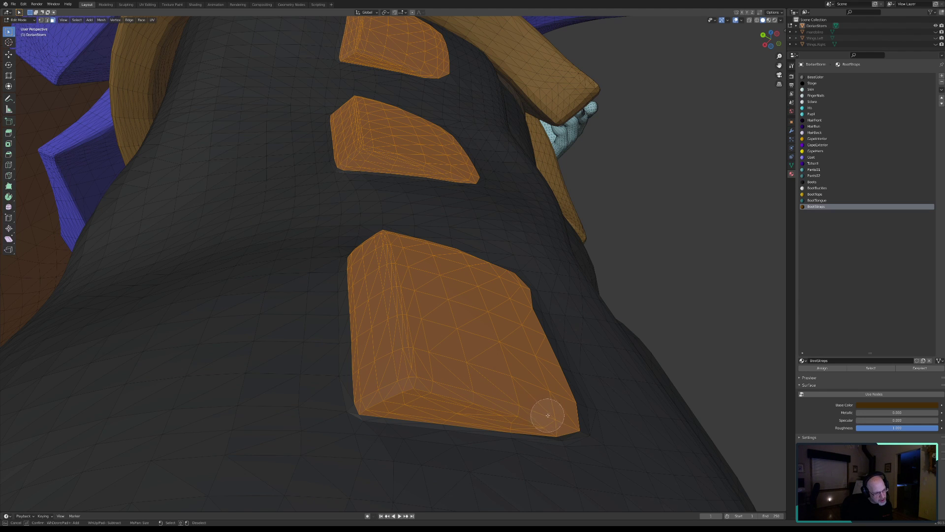
pyautogui.rightClick(510, 382)
pyautogui.moveTo(511, 382)
pyautogui.mouseDown(button='middle')
pyautogui.moveTo(475, 368)
pyautogui.moveTo(482, 359)
pyautogui.mouseUp(button='middle')
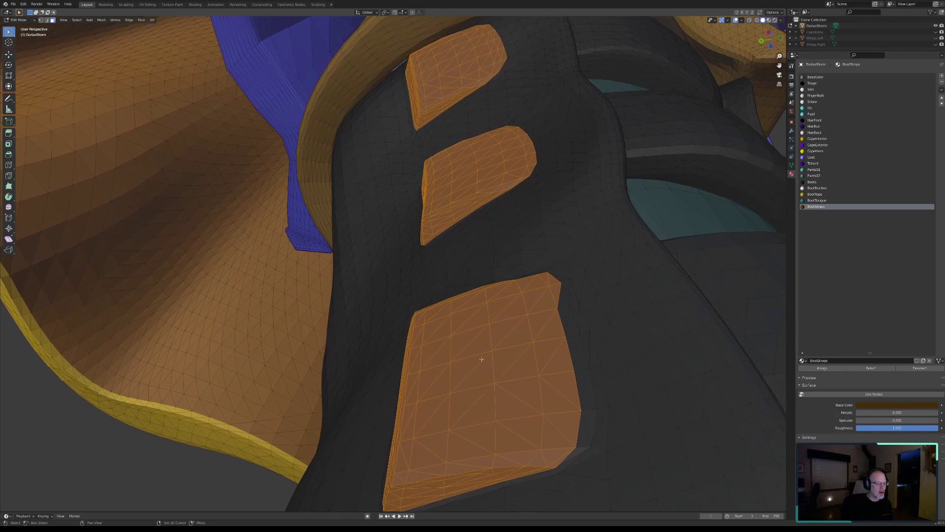
pyautogui.press('c')
pyautogui.moveTo(544, 326)
pyautogui.mouseDown()
pyautogui.moveTo(553, 314)
pyautogui.moveTo(566, 433)
pyautogui.moveTo(542, 381)
pyautogui.mouseUp()
pyautogui.press('Escape')
# Add the top rim faces at the hidden end of the uppermost front strap, beneath the hanging boot cuff, to the selection.
pyautogui.moveTo(506, 327)
pyautogui.mouseDown(button='middle')
pyautogui.moveTo(513, 359)
pyautogui.moveTo(525, 361)
pyautogui.moveTo(472, 327)
pyautogui.moveTo(483, 281)
pyautogui.moveTo(391, 401)
pyautogui.moveTo(462, 291)
pyautogui.moveTo(449, 386)
pyautogui.moveTo(481, 358)
pyautogui.moveTo(481, 333)
pyautogui.moveTo(385, 359)
pyautogui.moveTo(421, 331)
pyautogui.moveTo(384, 354)
pyautogui.moveTo(428, 290)
pyautogui.mouseUp(button='middle')
pyautogui.scroll(-5, 521, 361)
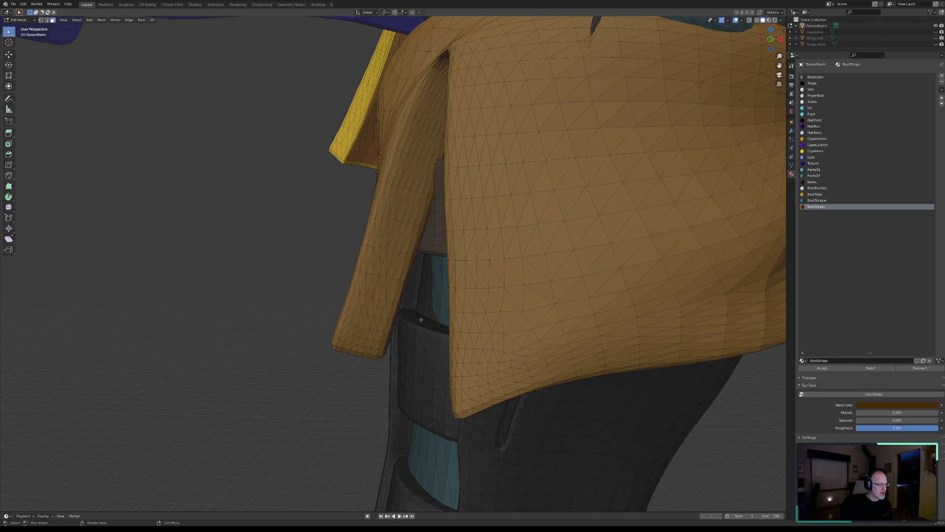
pyautogui.scroll(6, 422, 313)
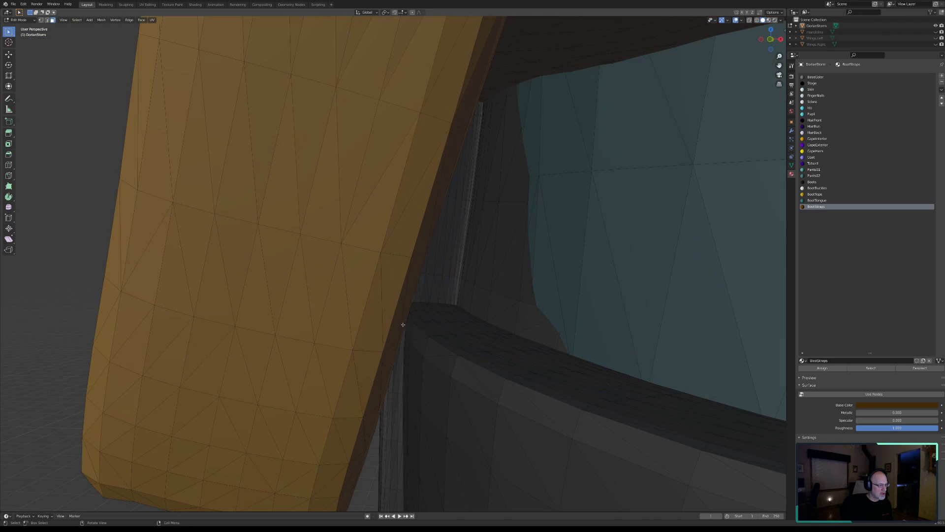
pyautogui.moveTo(403, 325); pyautogui.dragTo(442, 321, button='middle')
pyautogui.press('c')
pyautogui.click(503, 264)
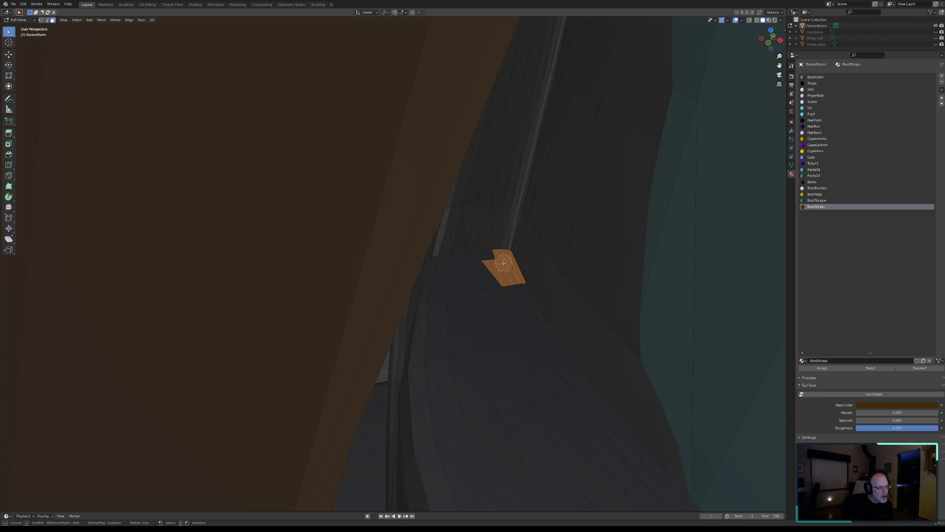
pyautogui.moveTo(498, 265)
pyautogui.mouseDown()
pyautogui.moveTo(449, 269)
pyautogui.moveTo(433, 302)
pyautogui.moveTo(424, 365)
pyautogui.moveTo(437, 437)
pyautogui.moveTo(463, 386)
pyautogui.moveTo(478, 315)
pyautogui.moveTo(528, 279)
pyautogui.mouseUp()
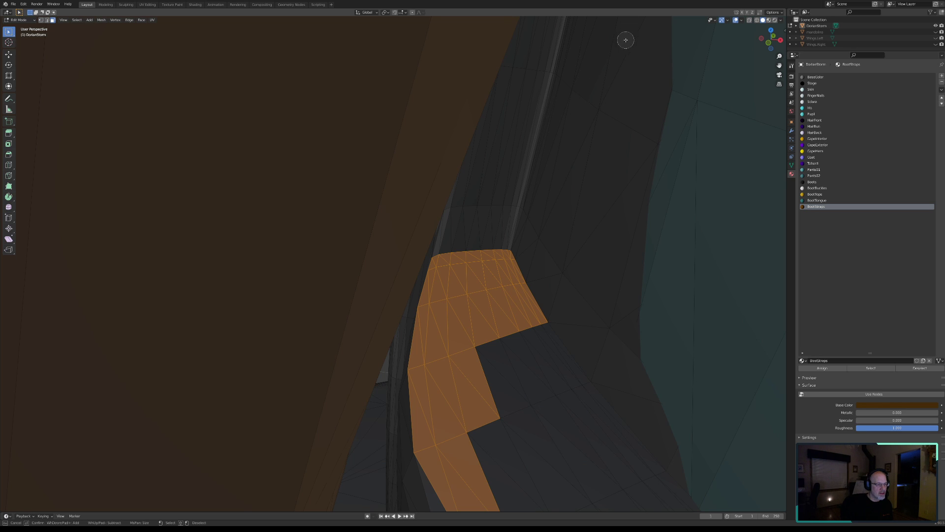
pyautogui.click(536, 329)
pyautogui.scroll(-5, 536, 392)
pyautogui.click(566, 397)
pyautogui.moveTo(635, 452)
pyautogui.mouseDown()
pyautogui.moveTo(645, 481)
pyautogui.moveTo(538, 430)
pyautogui.moveTo(502, 430)
pyautogui.moveTo(543, 497)
pyautogui.mouseUp()
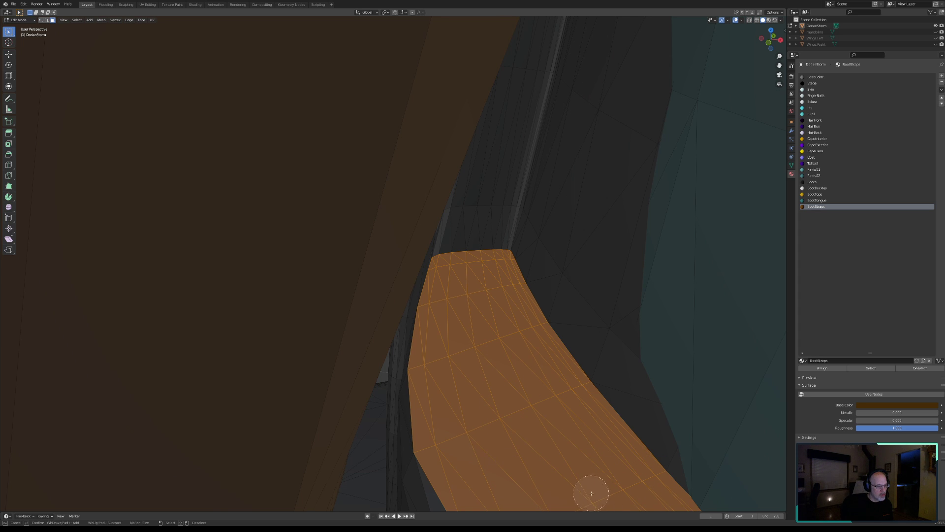
pyautogui.press('Escape')
# Extend the selection over the end corner and adjoining outer face of the uppermost front strap.
pyautogui.moveTo(485, 459); pyautogui.dragTo(549, 340, button='middle')
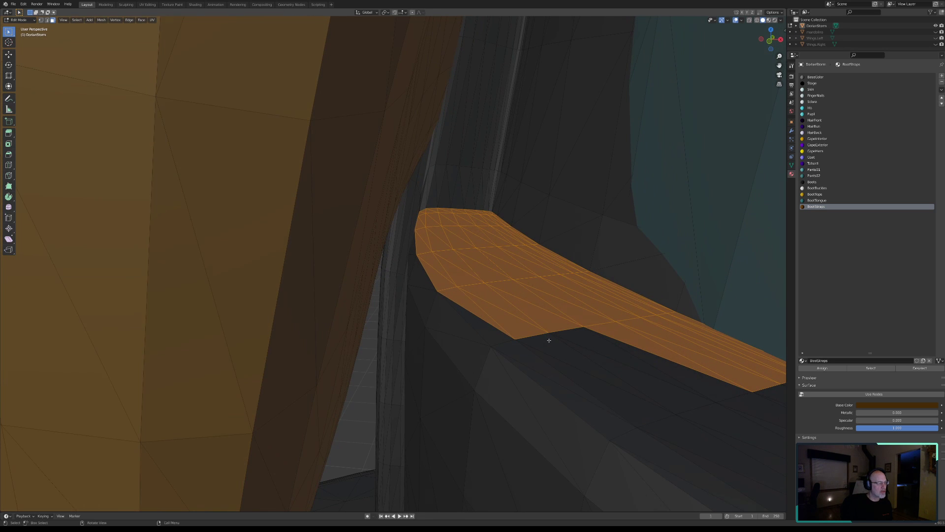
pyautogui.moveTo(486, 296); pyautogui.dragTo(450, 298, button='middle')
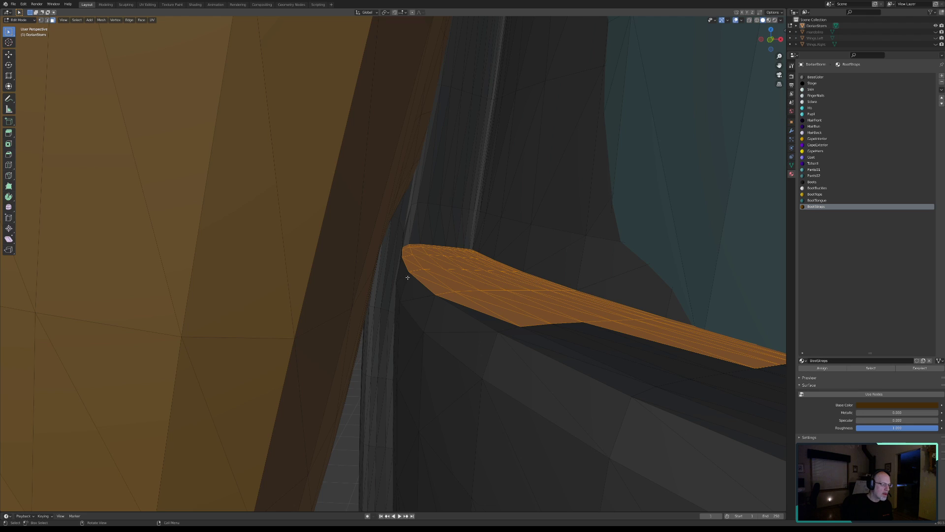
pyautogui.press('c')
pyautogui.moveTo(420, 280); pyautogui.dragTo(417, 313)
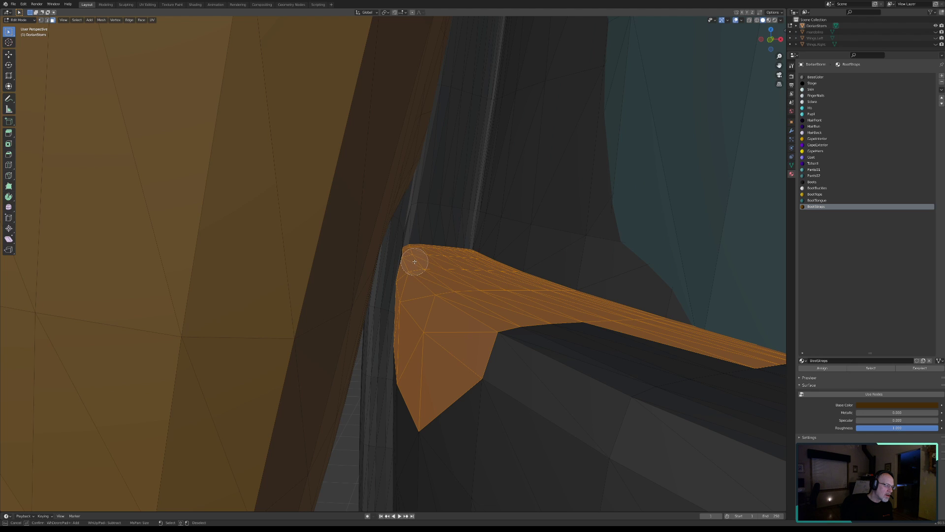
pyautogui.moveTo(477, 334)
pyautogui.mouseDown()
pyautogui.moveTo(655, 371)
pyautogui.moveTo(765, 373)
pyautogui.moveTo(663, 439)
pyautogui.moveTo(518, 443)
pyautogui.moveTo(409, 386)
pyautogui.moveTo(445, 445)
pyautogui.moveTo(422, 485)
pyautogui.moveTo(409, 485)
pyautogui.moveTo(437, 433)
pyautogui.moveTo(472, 489)
pyautogui.moveTo(535, 446)
pyautogui.mouseUp()
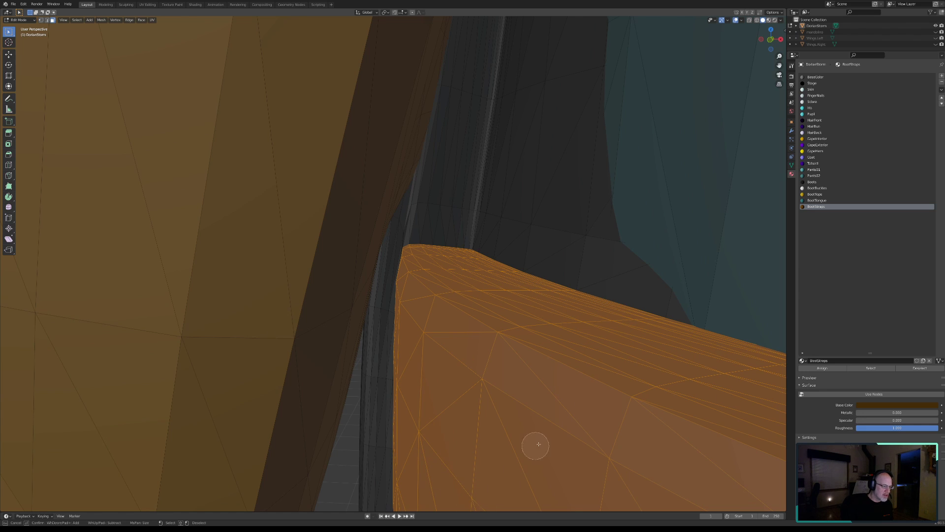
pyautogui.rightClick(629, 420)
# Extend the selection along the rest of the uppermost front strap's top rim and upper face.
pyautogui.moveTo(628, 420)
pyautogui.mouseDown(button='middle')
pyautogui.moveTo(521, 327)
pyautogui.moveTo(556, 312)
pyautogui.moveTo(529, 289)
pyautogui.moveTo(529, 309)
pyautogui.mouseUp(button='middle')
pyautogui.scroll(-3, 555, 313)
pyautogui.press('c')
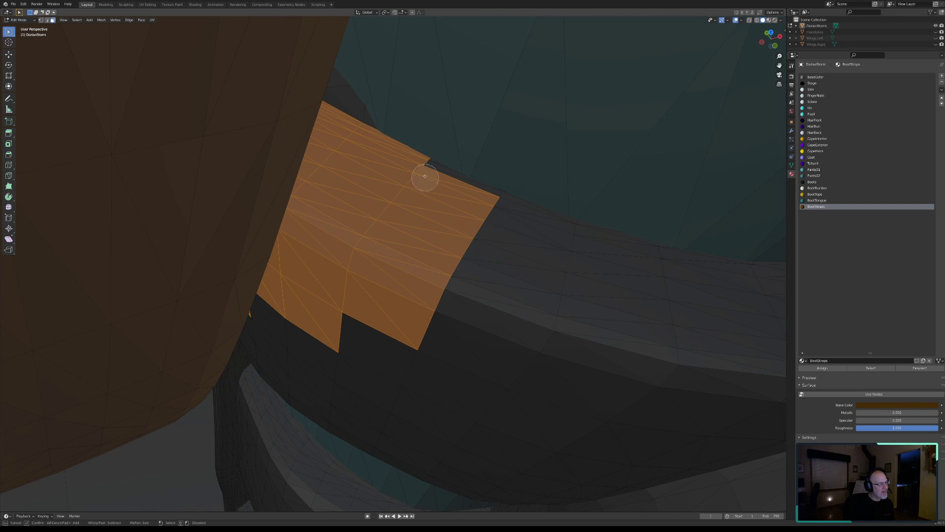
pyautogui.moveTo(423, 171)
pyautogui.mouseDown()
pyautogui.moveTo(596, 248)
pyautogui.moveTo(743, 279)
pyautogui.moveTo(734, 290)
pyautogui.moveTo(507, 258)
pyautogui.moveTo(477, 330)
pyautogui.moveTo(443, 338)
pyautogui.moveTo(626, 350)
pyautogui.moveTo(760, 320)
pyautogui.mouseUp()
pyautogui.press('Escape')
# Fill in the selection across the broad outer face of the uppermost front strap below the cuff.
pyautogui.moveTo(498, 322)
pyautogui.mouseDown(button='middle')
pyautogui.moveTo(350, 268)
pyautogui.moveTo(424, 272)
pyautogui.mouseUp(button='middle')
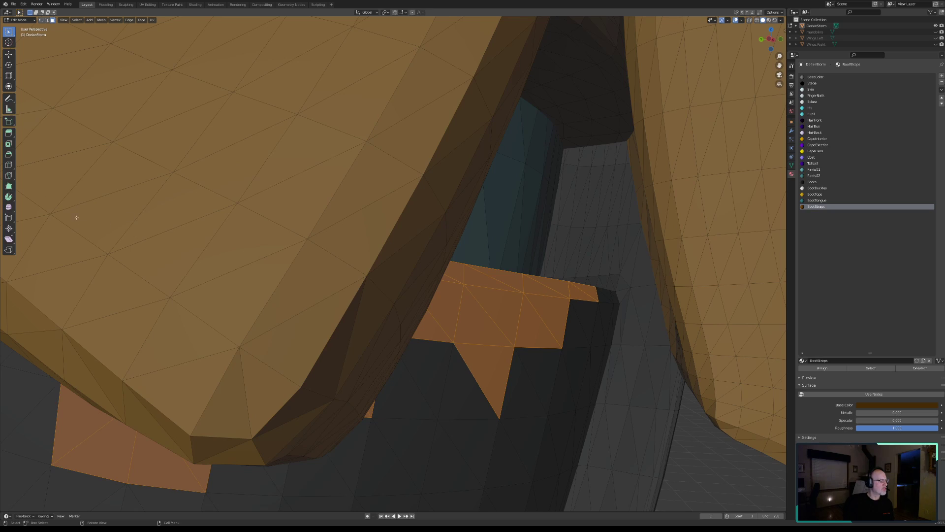
pyautogui.scroll(-5, 73, 213)
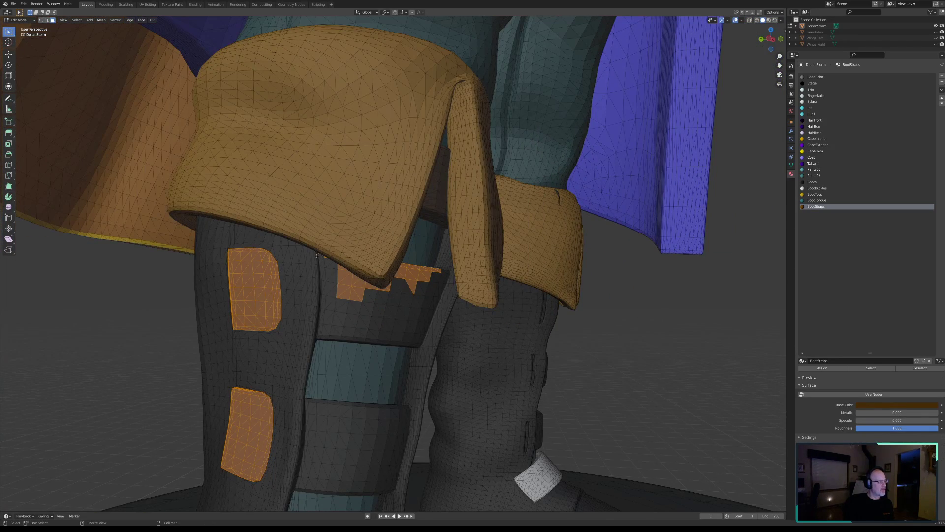
pyautogui.scroll(4, 320, 258)
pyautogui.moveTo(321, 258); pyautogui.dragTo(288, 273, button='middle')
pyautogui.press('c')
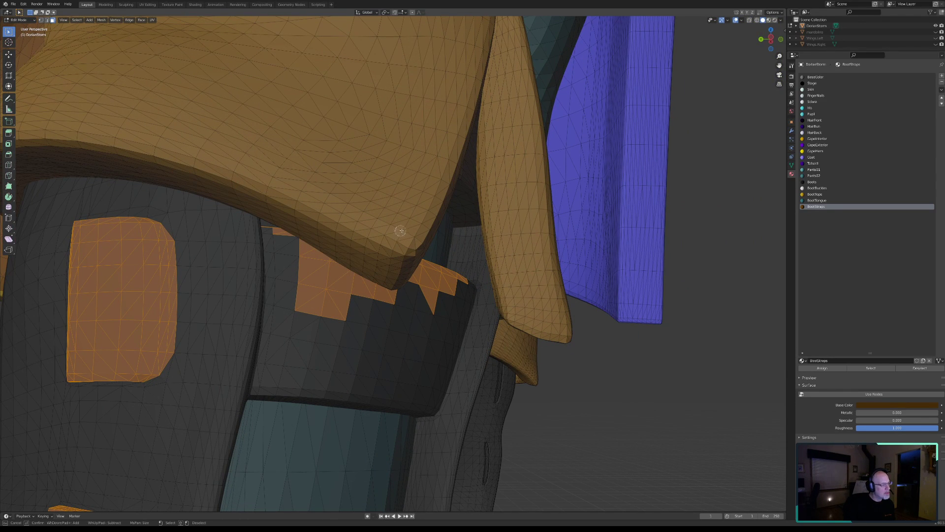
pyautogui.moveTo(270, 235)
pyautogui.mouseDown()
pyautogui.moveTo(287, 256)
pyautogui.moveTo(272, 282)
pyautogui.moveTo(262, 381)
pyautogui.moveTo(302, 320)
pyautogui.moveTo(395, 318)
pyautogui.moveTo(446, 298)
pyautogui.moveTo(407, 382)
pyautogui.moveTo(293, 377)
pyautogui.moveTo(404, 390)
pyautogui.mouseUp()
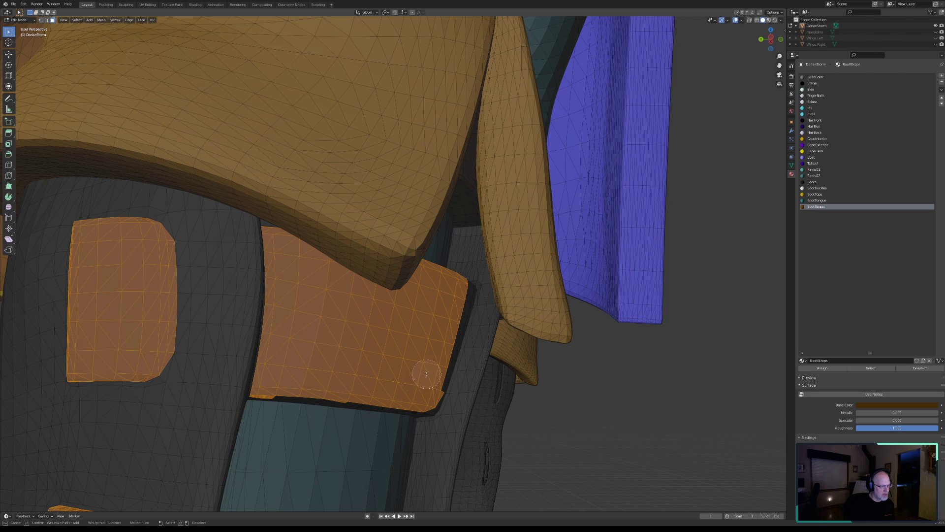
pyautogui.rightClick(318, 371)
# Add the underside faces along the first part of the uppermost front strap to the selection.
pyautogui.moveTo(318, 371)
pyautogui.mouseDown(button='middle')
pyautogui.moveTo(295, 348)
pyautogui.moveTo(289, 366)
pyautogui.moveTo(263, 330)
pyautogui.mouseUp(button='middle')
pyautogui.press('c')
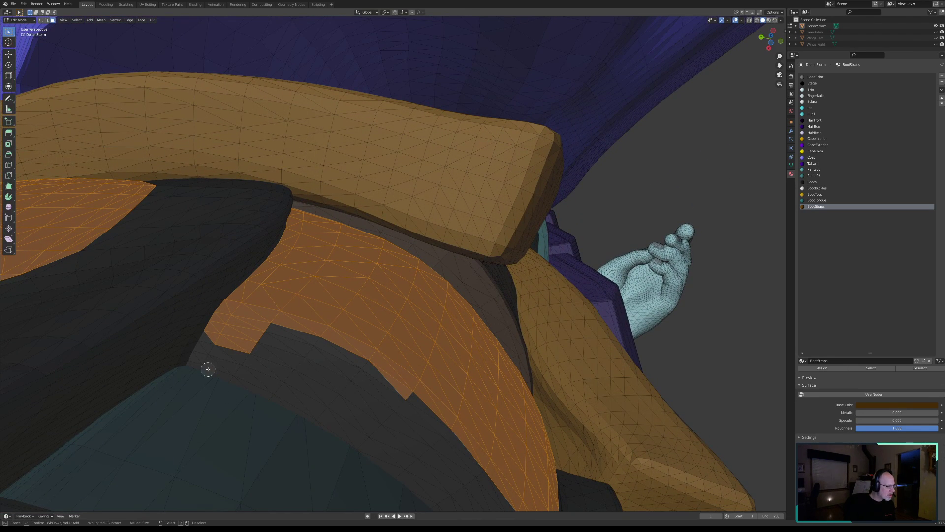
pyautogui.moveTo(206, 355)
pyautogui.mouseDown()
pyautogui.moveTo(217, 347)
pyautogui.moveTo(203, 362)
pyautogui.moveTo(237, 367)
pyautogui.moveTo(291, 327)
pyautogui.moveTo(306, 354)
pyautogui.moveTo(275, 392)
pyautogui.moveTo(373, 433)
pyautogui.moveTo(400, 462)
pyautogui.moveTo(384, 408)
pyautogui.moveTo(371, 404)
pyautogui.moveTo(447, 465)
pyautogui.moveTo(441, 495)
pyautogui.moveTo(489, 490)
pyautogui.mouseUp()
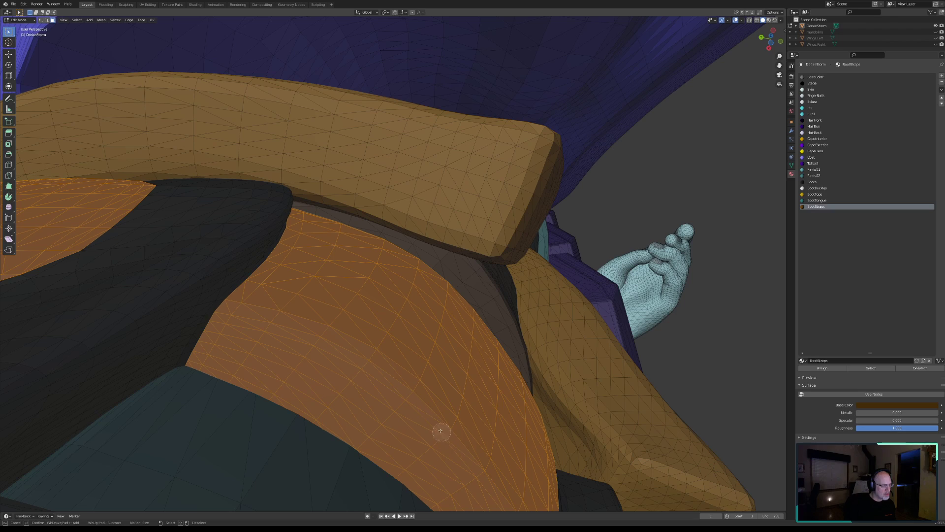
pyautogui.rightClick(407, 374)
# Add the uppermost strap's remaining underside and far end faces, and deselect the tongue face picked up by accident.
pyautogui.moveTo(408, 374)
pyautogui.mouseDown(button='middle')
pyautogui.moveTo(347, 375)
pyautogui.moveTo(371, 361)
pyautogui.mouseUp(button='middle')
pyautogui.keyDown('shift'); pyautogui.moveTo(460, 357); pyautogui.dragTo(407, 377, button='middle'); pyautogui.keyUp('shift')
pyautogui.keyDown('shift'); pyautogui.moveTo(521, 393); pyautogui.dragTo(472, 368, button='middle'); pyautogui.keyUp('shift')
pyautogui.press('c')
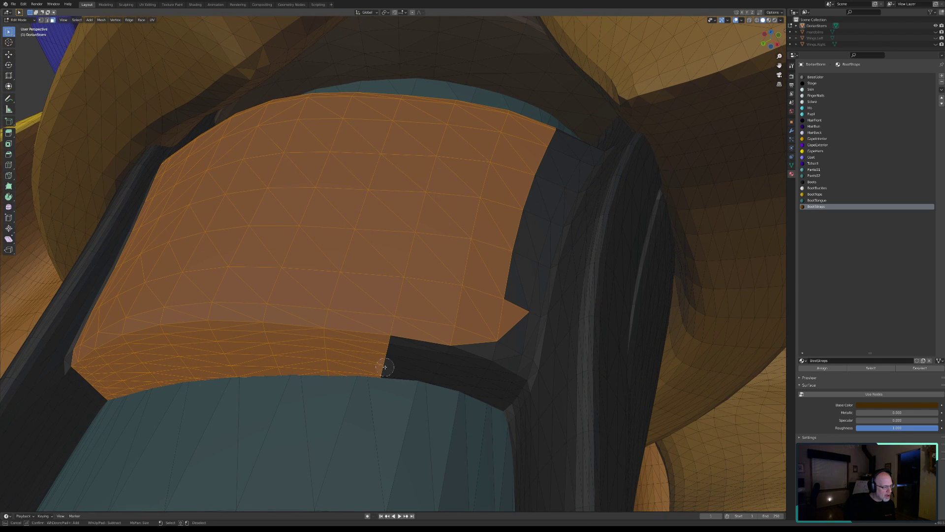
pyautogui.moveTo(385, 367); pyautogui.dragTo(393, 363)
pyautogui.moveTo(480, 384)
pyautogui.mouseDown()
pyautogui.moveTo(413, 358)
pyautogui.moveTo(433, 373)
pyautogui.mouseUp()
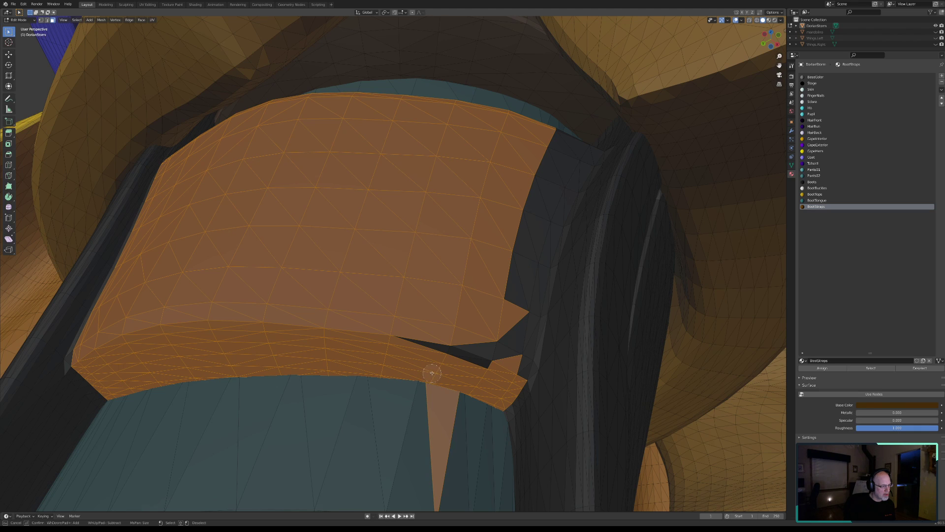
pyautogui.moveTo(433, 426); pyautogui.dragTo(429, 400, button='middle')
pyautogui.moveTo(418, 340)
pyautogui.mouseDown()
pyautogui.moveTo(495, 359)
pyautogui.moveTo(517, 343)
pyautogui.moveTo(531, 253)
pyautogui.moveTo(581, 164)
pyautogui.mouseUp()
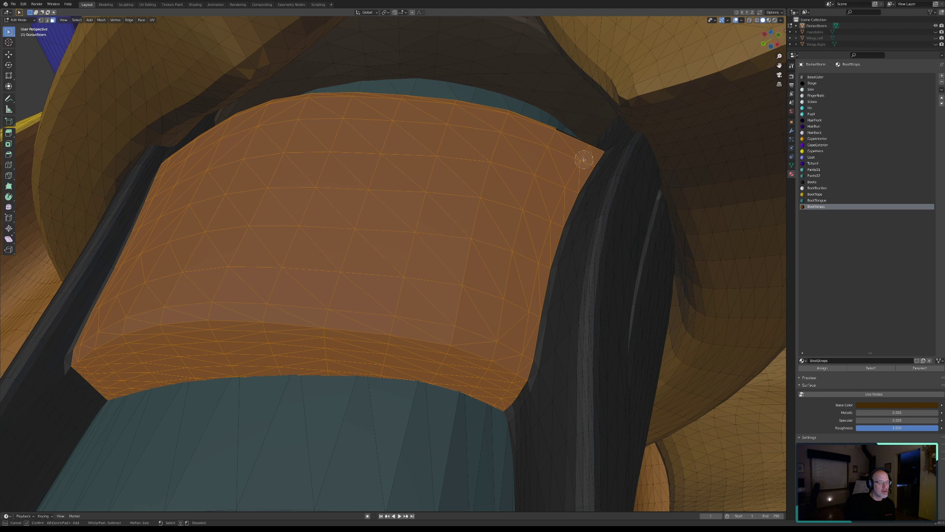
pyautogui.press('Escape')
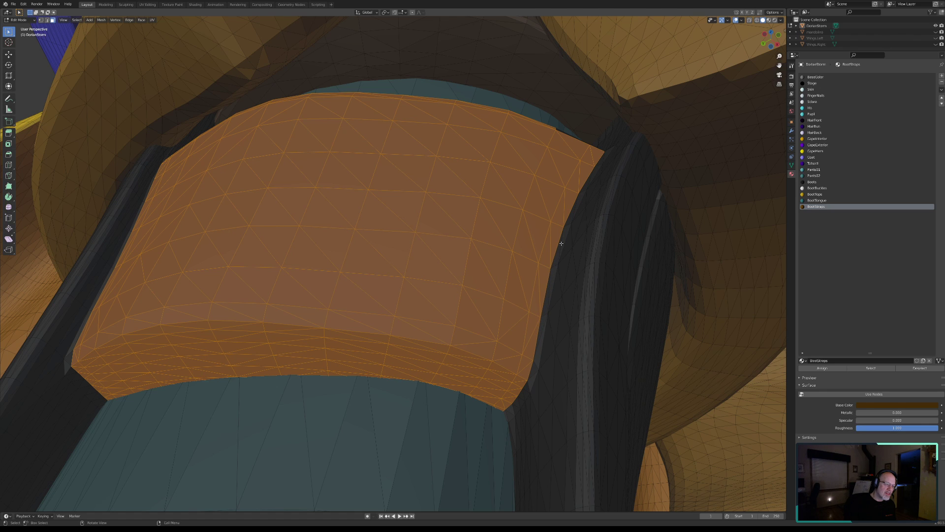
# Add the missed faces at the far upper corner of the uppermost front strap to complete its selection.
pyautogui.moveTo(467, 246); pyautogui.dragTo(478, 246, button='middle')
pyautogui.moveTo(536, 144); pyautogui.dragTo(492, 284, button='middle')
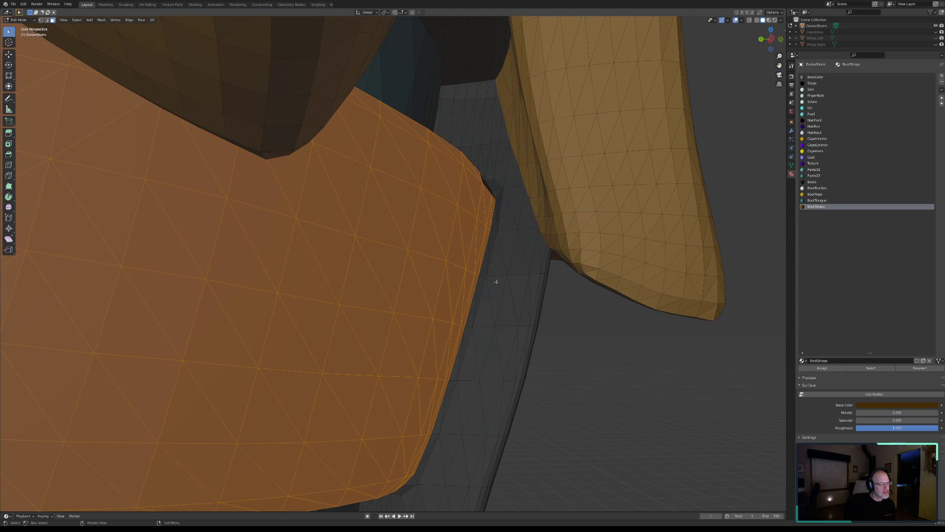
pyautogui.moveTo(486, 277); pyautogui.dragTo(442, 274, button='middle')
pyautogui.moveTo(455, 236); pyautogui.dragTo(458, 375, button='middle')
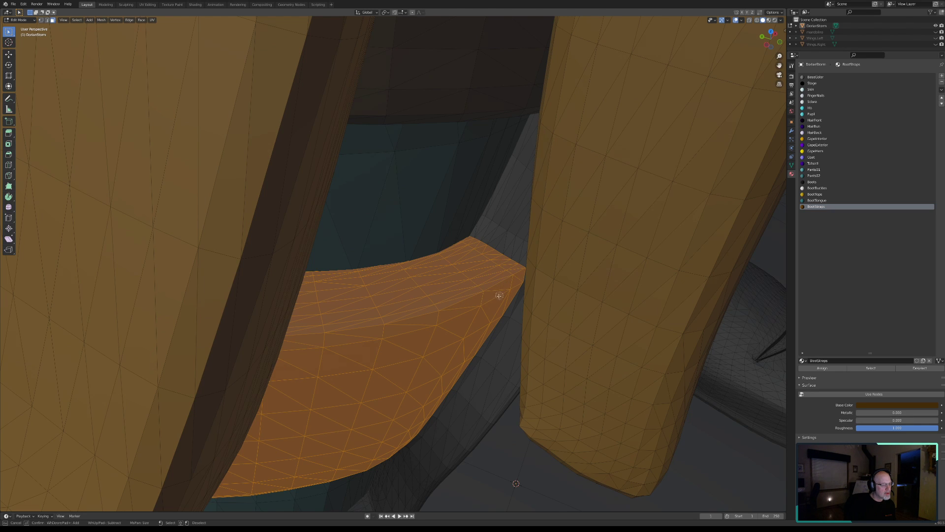
pyautogui.moveTo(407, 356); pyautogui.dragTo(382, 416, button='middle')
# Start selecting the middle front strap with the top rim and edge faces at its end beside the boot opening.
pyautogui.scroll(-6, 353, 366)
pyautogui.scroll(10, 382, 417)
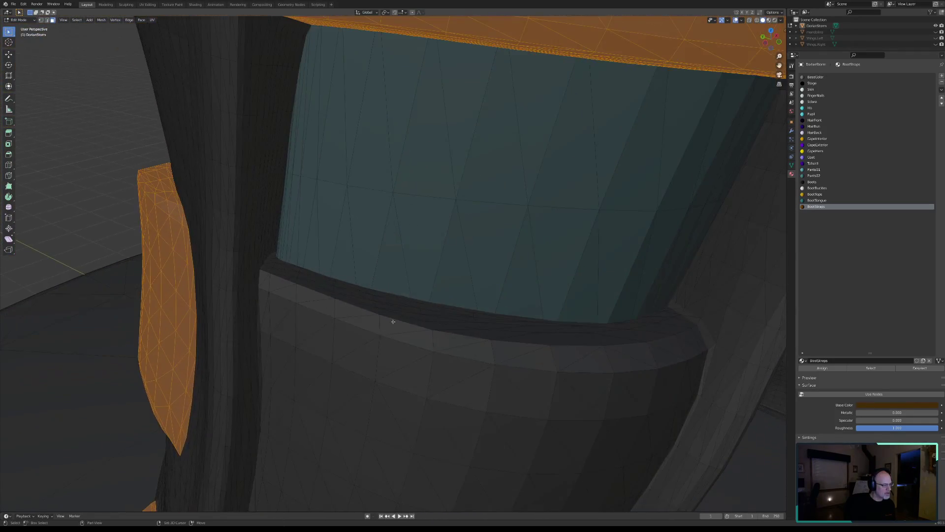
pyautogui.moveTo(393, 321)
pyautogui.mouseDown(button='middle')
pyautogui.moveTo(401, 294)
pyautogui.moveTo(384, 312)
pyautogui.moveTo(404, 314)
pyautogui.mouseUp(button='middle')
pyautogui.scroll(6, 291, 325)
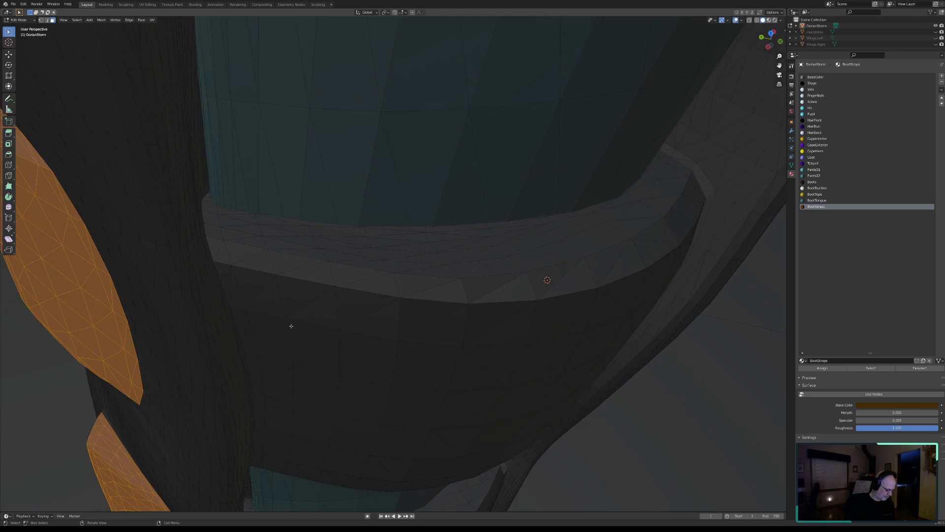
pyautogui.keyDown('shift'); pyautogui.moveTo(285, 334); pyautogui.dragTo(390, 366, button='middle'); pyautogui.keyUp('shift')
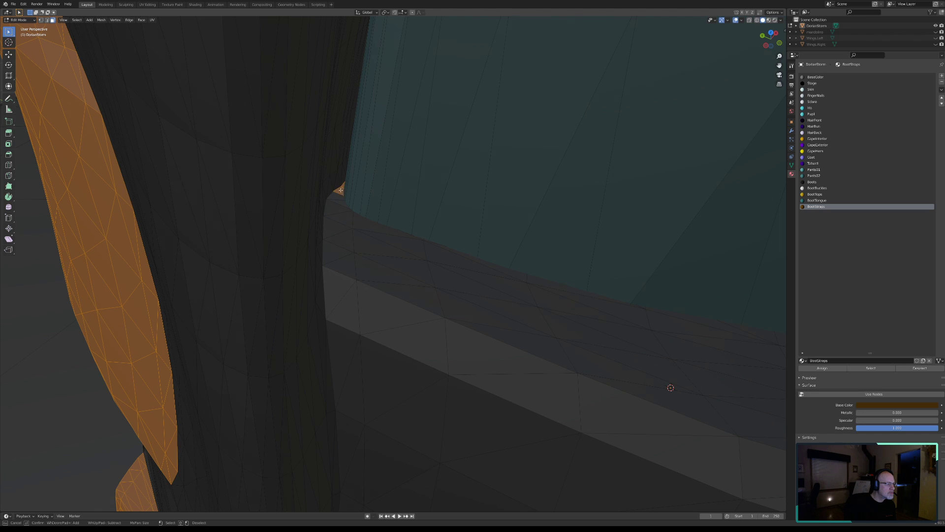
pyautogui.moveTo(334, 210)
pyautogui.mouseDown()
pyautogui.moveTo(352, 225)
pyautogui.moveTo(357, 281)
pyautogui.mouseUp()
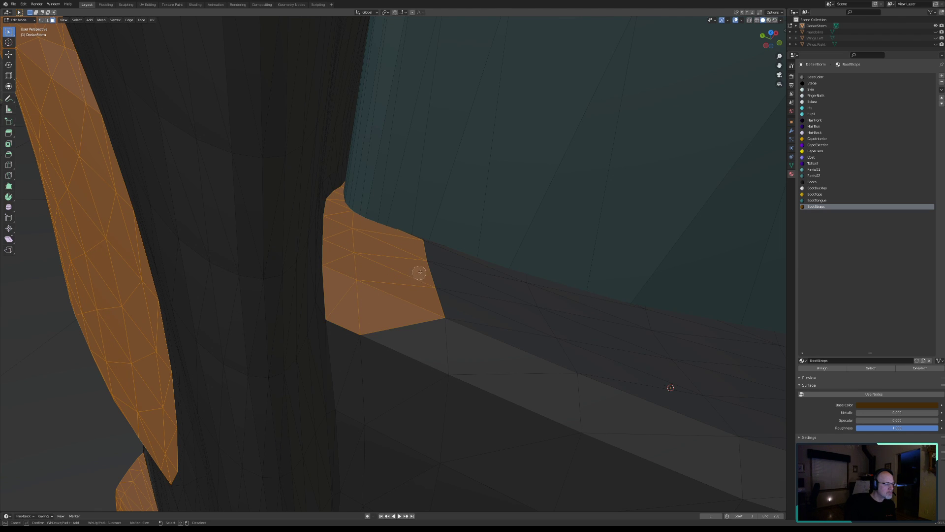
pyautogui.moveTo(419, 272); pyautogui.dragTo(428, 258)
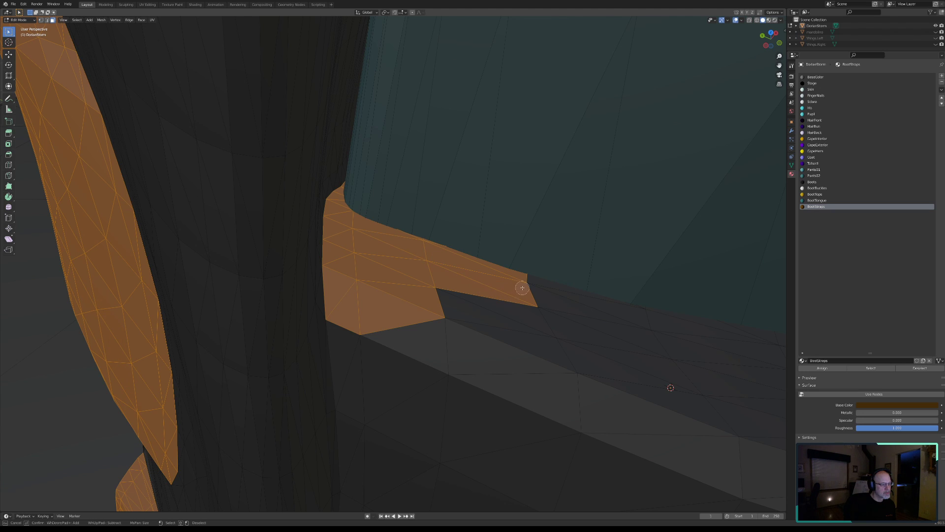
pyautogui.moveTo(522, 288); pyautogui.dragTo(585, 302)
pyautogui.moveTo(644, 315)
pyautogui.mouseDown()
pyautogui.moveTo(732, 346)
pyautogui.moveTo(776, 384)
pyautogui.moveTo(708, 448)
pyautogui.moveTo(602, 332)
pyautogui.moveTo(402, 331)
pyautogui.moveTo(365, 354)
pyautogui.moveTo(371, 492)
pyautogui.moveTo(415, 482)
pyautogui.moveTo(559, 409)
pyautogui.moveTo(685, 496)
pyautogui.mouseUp()
# Extend the selection farther along the top rim of the middle front strap.
pyautogui.rightClick(679, 457)
pyautogui.rightClick(677, 456)
pyautogui.moveTo(678, 456)
pyautogui.scroll(-3, 546, 401)
pyautogui.moveTo(549, 405)
pyautogui.keyDown('shift'); pyautogui.mouseDown(button='middle')
pyautogui.moveTo(456, 363)
pyautogui.moveTo(436, 365)
pyautogui.moveTo(443, 369)
pyautogui.mouseUp(button='middle'); pyautogui.keyUp('shift')
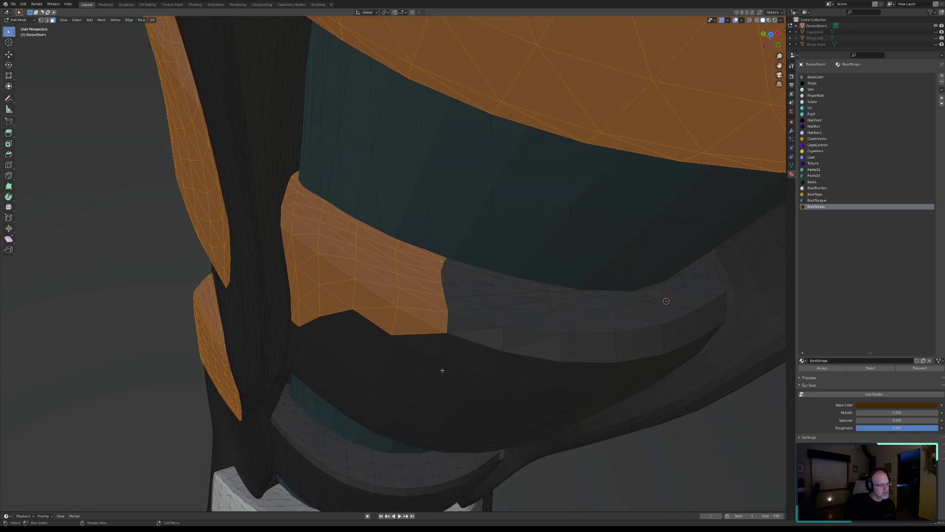
pyautogui.press('c')
pyautogui.moveTo(436, 281)
pyautogui.mouseDown()
pyautogui.moveTo(553, 309)
pyautogui.moveTo(546, 305)
pyautogui.mouseUp()
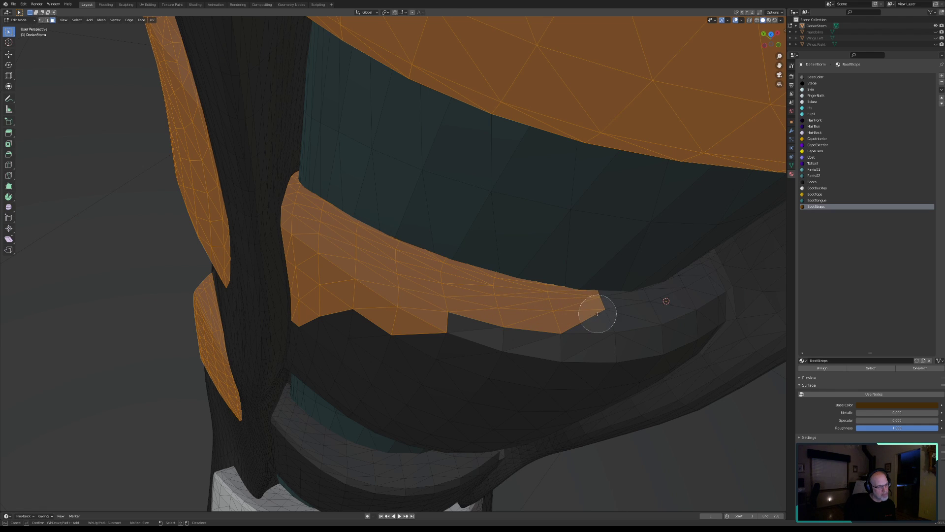
pyautogui.rightClick(497, 305)
pyautogui.scroll(7, 511, 317)
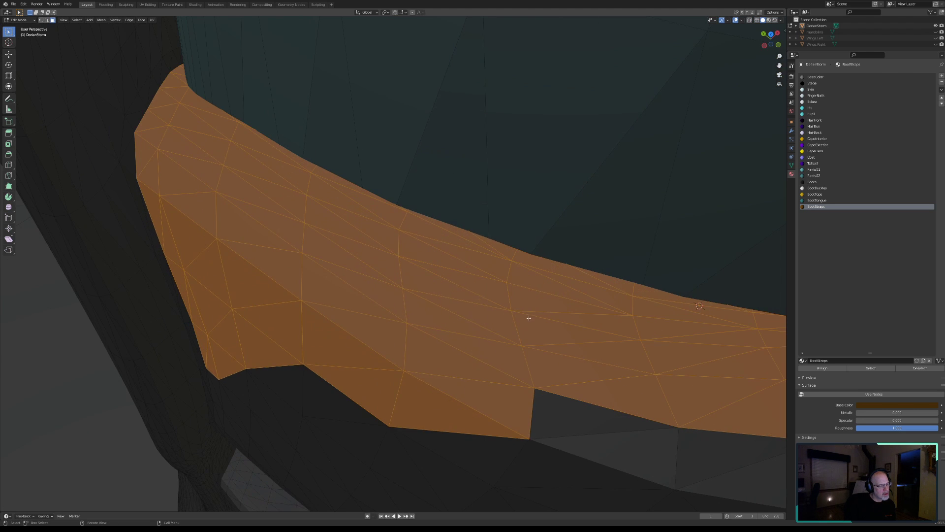
# Add the top rim faces toward the far end of the middle front strap, and deselect the tongue face picked up by accident.
pyautogui.moveTo(578, 315)
pyautogui.mouseDown(button='middle')
pyautogui.moveTo(570, 293)
pyautogui.moveTo(579, 294)
pyautogui.mouseUp(button='middle')
pyautogui.keyDown('shift'); pyautogui.moveTo(662, 334); pyautogui.dragTo(425, 370, button='middle'); pyautogui.keyUp('shift')
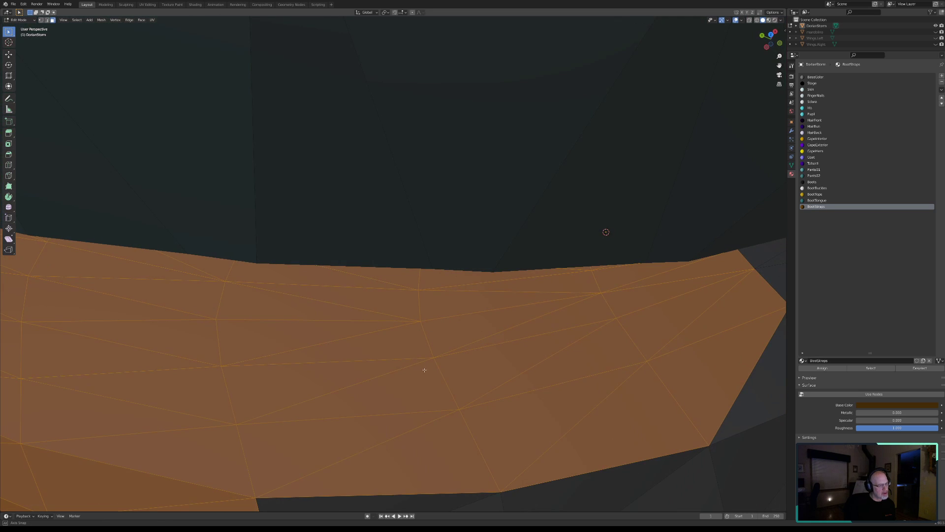
pyautogui.keyDown('shift'); pyautogui.moveTo(629, 322); pyautogui.dragTo(402, 352, button='middle'); pyautogui.keyUp('shift')
pyautogui.moveTo(516, 328); pyautogui.dragTo(509, 329, button='middle')
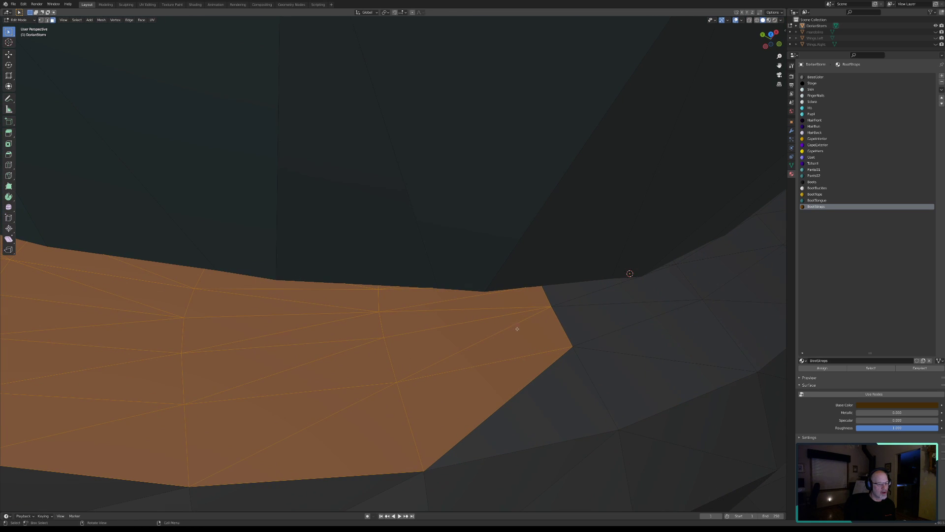
pyautogui.press('c')
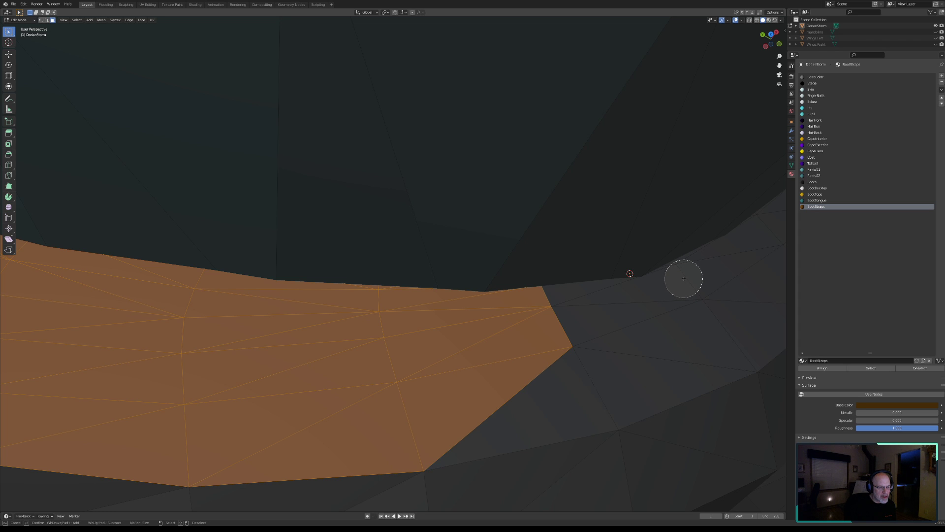
pyautogui.click(684, 278)
pyautogui.rightClick(680, 326)
pyautogui.moveTo(680, 327); pyautogui.dragTo(671, 305, button='middle')
pyautogui.press('c')
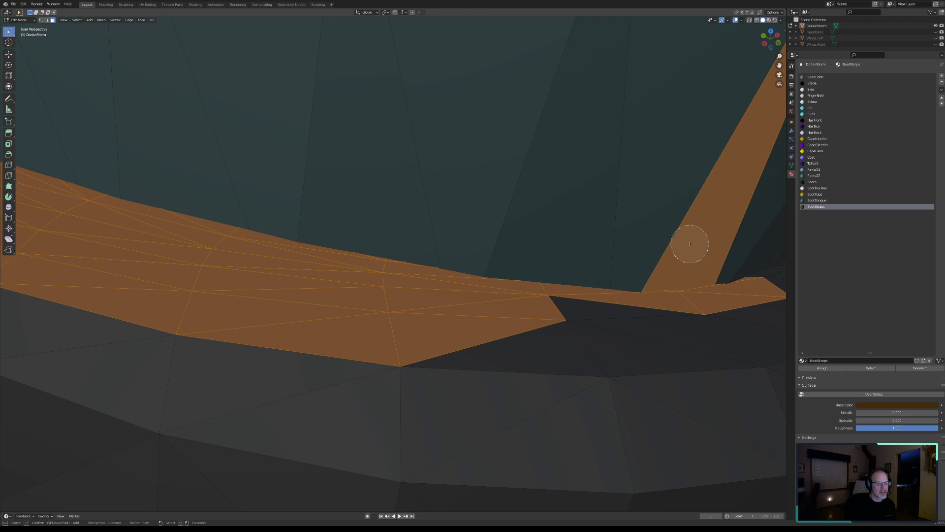
pyautogui.keyDown('shift'); pyautogui.click(689, 244); pyautogui.keyUp('shift')
# Add the band of edge faces along the outer side of the middle front strap's top rim.
pyautogui.click(556, 321)
pyautogui.moveTo(552, 320)
pyautogui.mouseDown()
pyautogui.moveTo(667, 331)
pyautogui.moveTo(749, 311)
pyautogui.moveTo(569, 382)
pyautogui.moveTo(110, 327)
pyautogui.mouseUp()
pyautogui.rightClick(193, 354)
pyautogui.scroll(-3, 193, 354)
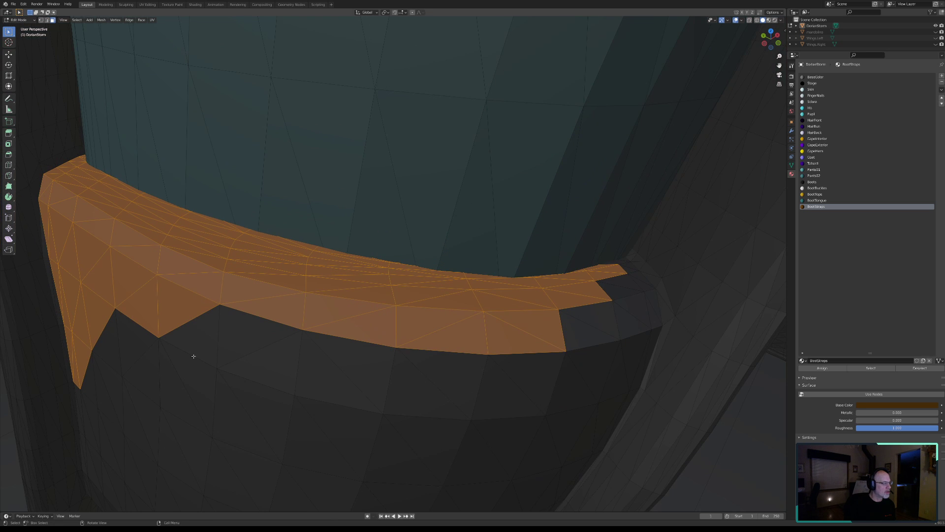
# Complete the middle front strap's top rim and edge band with the remaining faces at its far end.
pyautogui.moveTo(512, 336)
pyautogui.mouseDown(button='middle')
pyautogui.moveTo(412, 344)
pyautogui.moveTo(506, 323)
pyautogui.moveTo(514, 331)
pyautogui.mouseUp(button='middle')
pyautogui.press('c')
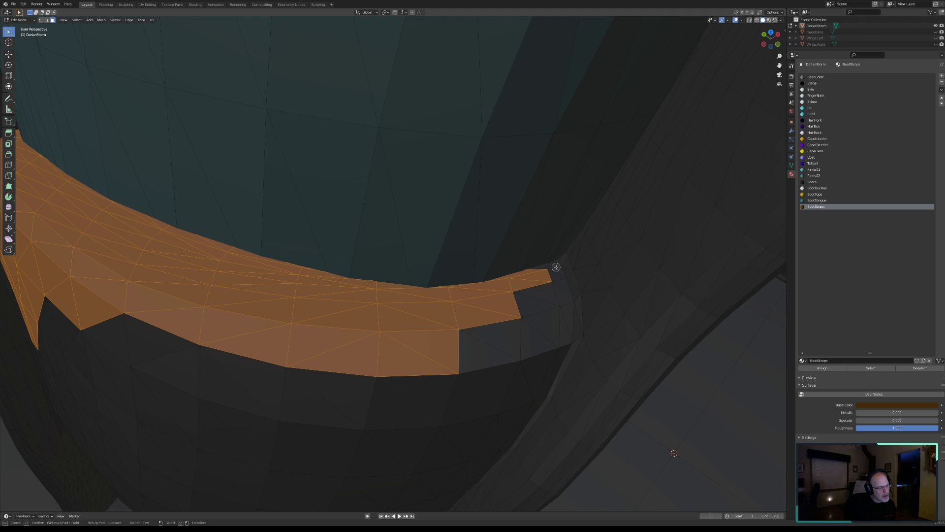
pyautogui.moveTo(542, 271)
pyautogui.mouseDown()
pyautogui.moveTo(555, 276)
pyautogui.moveTo(558, 318)
pyautogui.moveTo(460, 351)
pyautogui.mouseUp()
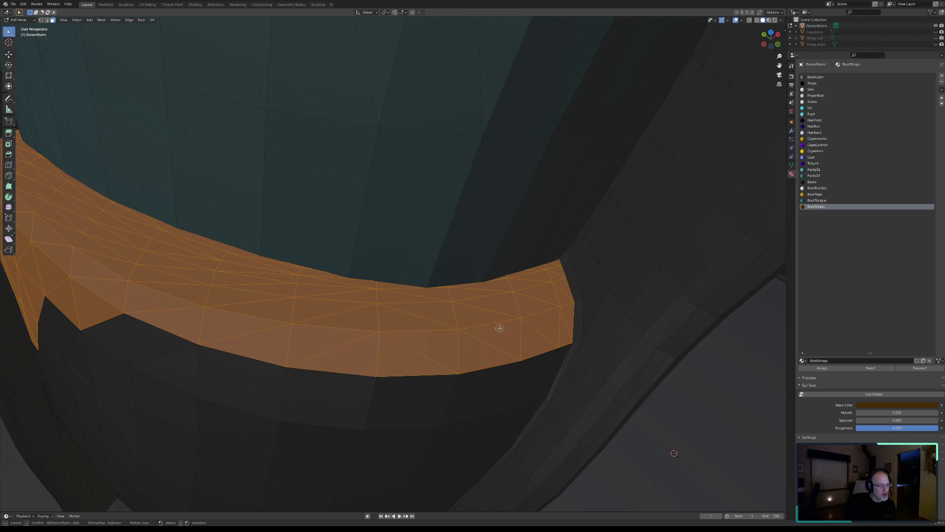
pyautogui.scroll(-3, 400, 406)
pyautogui.rightClick(399, 407)
# Add the broad outer surface of the middle front strap to the selection, from its top edge down to its lower edge.
pyautogui.moveTo(387, 400)
pyautogui.mouseDown(button='middle')
pyautogui.moveTo(443, 305)
pyautogui.moveTo(433, 311)
pyautogui.moveTo(426, 294)
pyautogui.mouseUp(button='middle')
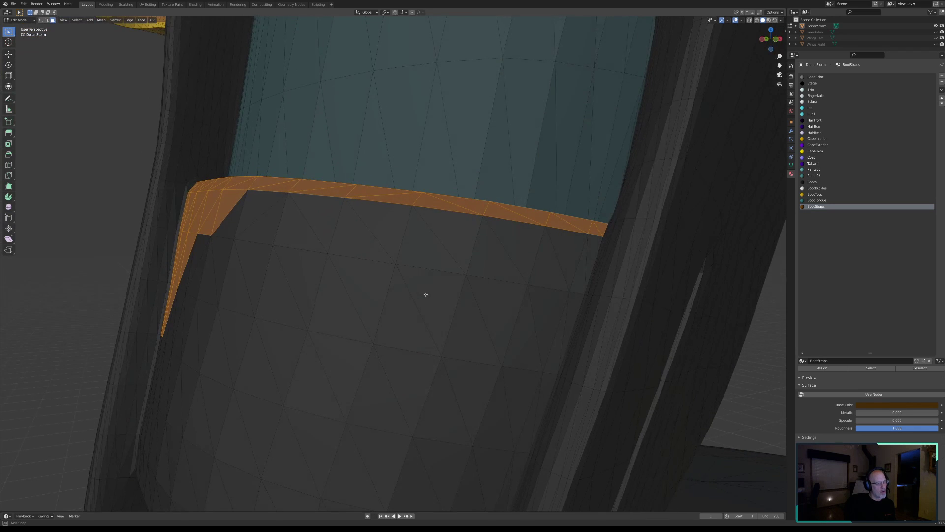
pyautogui.moveTo(478, 309); pyautogui.dragTo(506, 130, button='middle')
pyautogui.press('c')
pyautogui.scroll(-8, 509, 126)
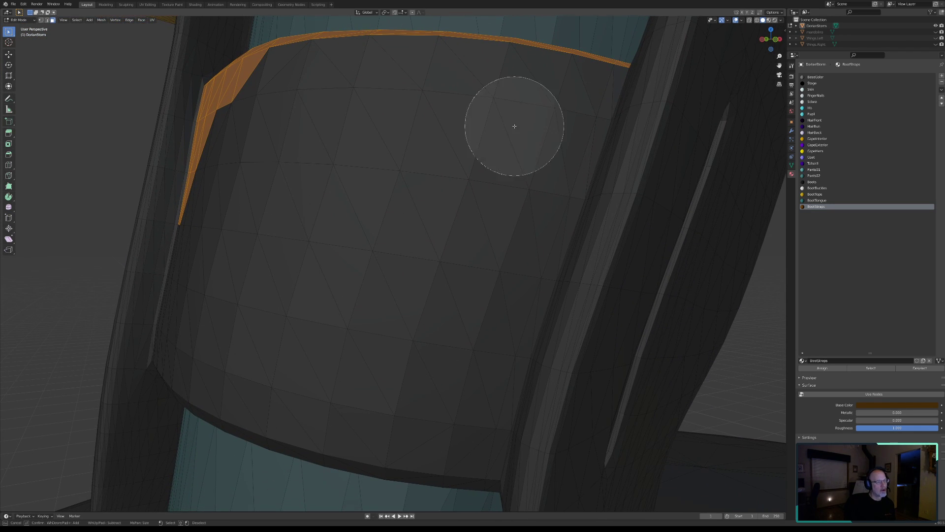
pyautogui.scroll(6, 555, 109)
pyautogui.moveTo(556, 99)
pyautogui.mouseDown()
pyautogui.moveTo(591, 87)
pyautogui.moveTo(502, 282)
pyautogui.moveTo(456, 448)
pyautogui.moveTo(461, 439)
pyautogui.moveTo(447, 433)
pyautogui.moveTo(473, 469)
pyautogui.mouseUp()
pyautogui.scroll(-4, 566, 132)
pyautogui.scroll(3, 448, 438)
pyautogui.scroll(2, 475, 461)
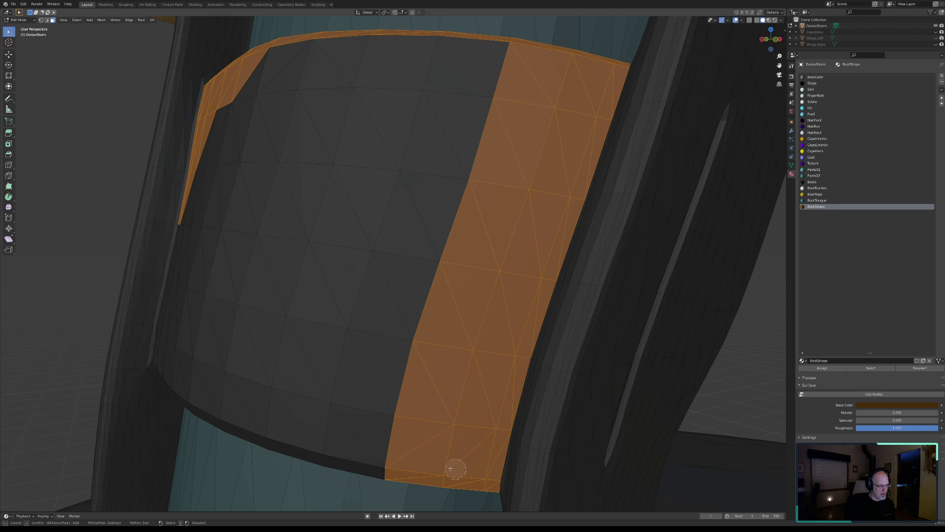
pyautogui.scroll(-3, 394, 442)
pyautogui.moveTo(380, 433)
pyautogui.mouseDown()
pyautogui.moveTo(239, 392)
pyautogui.moveTo(220, 378)
pyautogui.moveTo(211, 280)
pyautogui.moveTo(241, 170)
pyautogui.moveTo(271, 117)
pyautogui.moveTo(453, 131)
pyautogui.moveTo(386, 295)
pyautogui.moveTo(453, 120)
pyautogui.moveTo(389, 190)
pyautogui.mouseUp()
pyautogui.rightClick(298, 268)
# Add the missed faces along the lower edge and near lower corner of the middle front strap's outer surface.
pyautogui.moveTo(297, 268); pyautogui.dragTo(379, 241, button='middle')
pyautogui.press('c')
pyautogui.moveTo(317, 310)
pyautogui.mouseDown()
pyautogui.moveTo(295, 296)
pyautogui.moveTo(292, 306)
pyautogui.mouseUp()
pyautogui.click(275, 328)
pyautogui.scroll(7, 280, 360)
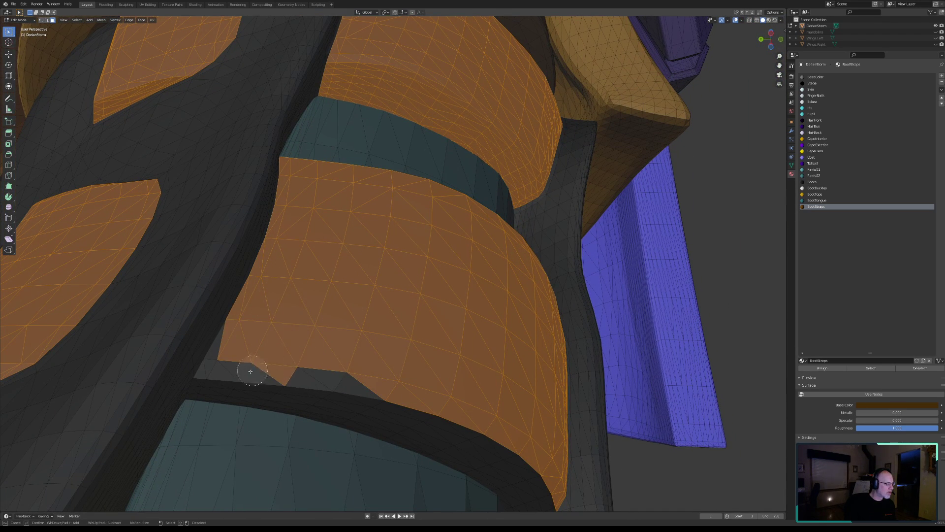
pyautogui.moveTo(217, 380); pyautogui.dragTo(228, 359)
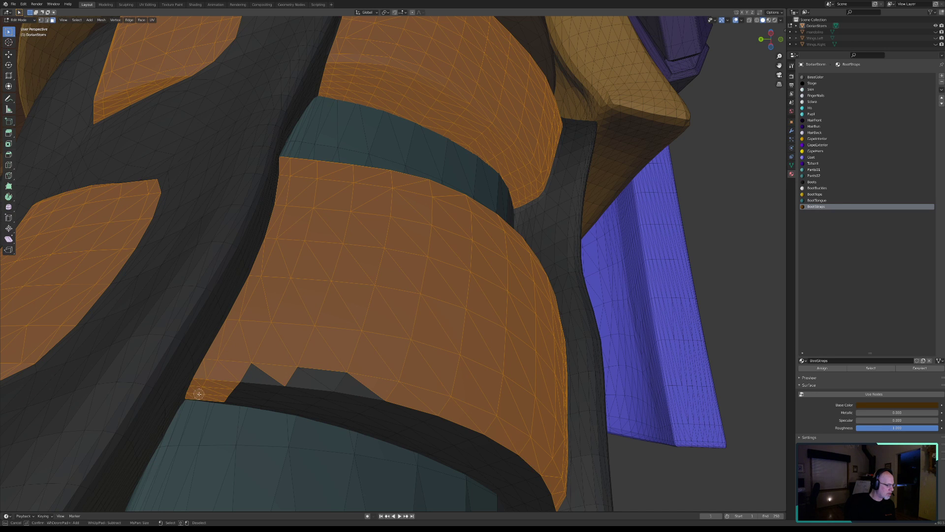
pyautogui.moveTo(232, 393)
pyautogui.mouseDown()
pyautogui.moveTo(261, 382)
pyautogui.moveTo(359, 386)
pyautogui.moveTo(297, 390)
pyautogui.mouseUp()
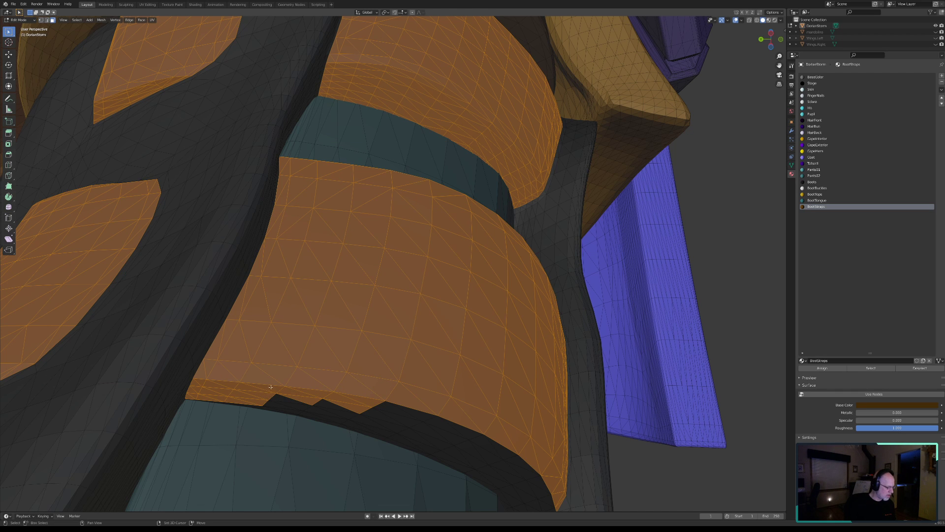
# Add the underside faces of the middle front strap from its near lower corner along the tongue, leaving the tongue faces unselected.
pyautogui.keyDown('shift'); pyautogui.moveTo(270, 387); pyautogui.dragTo(403, 344, button='middle'); pyautogui.keyUp('shift')
pyautogui.scroll(5, 402, 344)
pyautogui.keyDown('shift'); pyautogui.moveTo(362, 376); pyautogui.dragTo(421, 85, button='middle'); pyautogui.keyUp('shift')
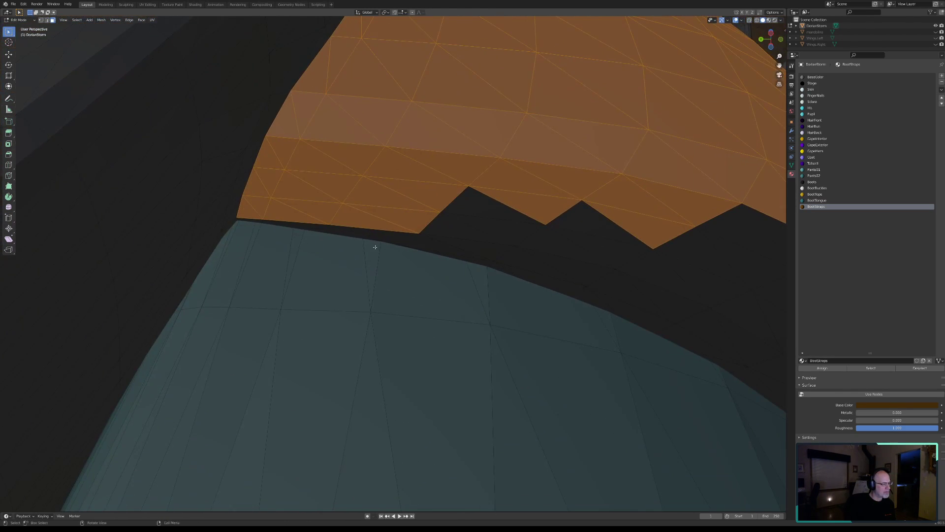
pyautogui.moveTo(375, 247); pyautogui.dragTo(377, 223, button='middle')
pyautogui.press('c')
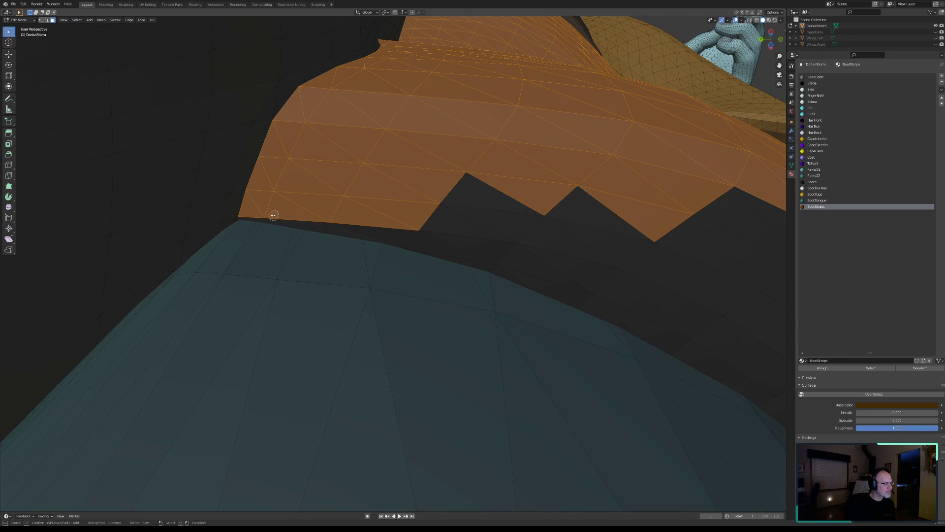
pyautogui.moveTo(263, 213); pyautogui.dragTo(259, 214)
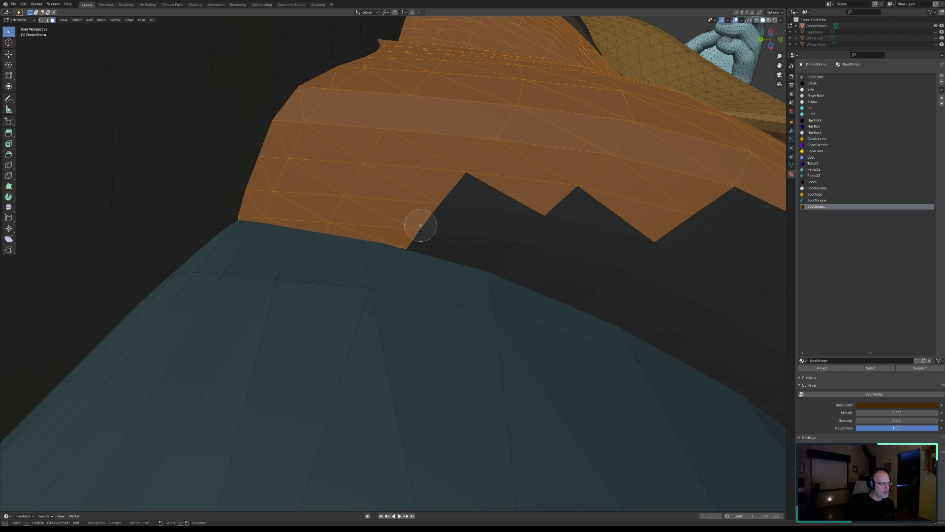
pyautogui.moveTo(489, 249)
pyautogui.mouseDown()
pyautogui.moveTo(483, 205)
pyautogui.moveTo(413, 232)
pyautogui.mouseUp()
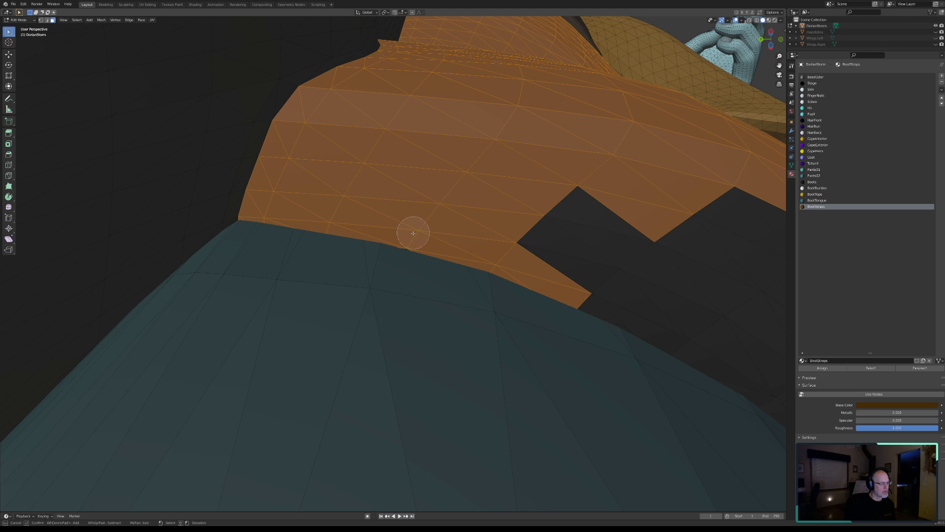
pyautogui.click(413, 234)
pyautogui.middleClick(412, 281)
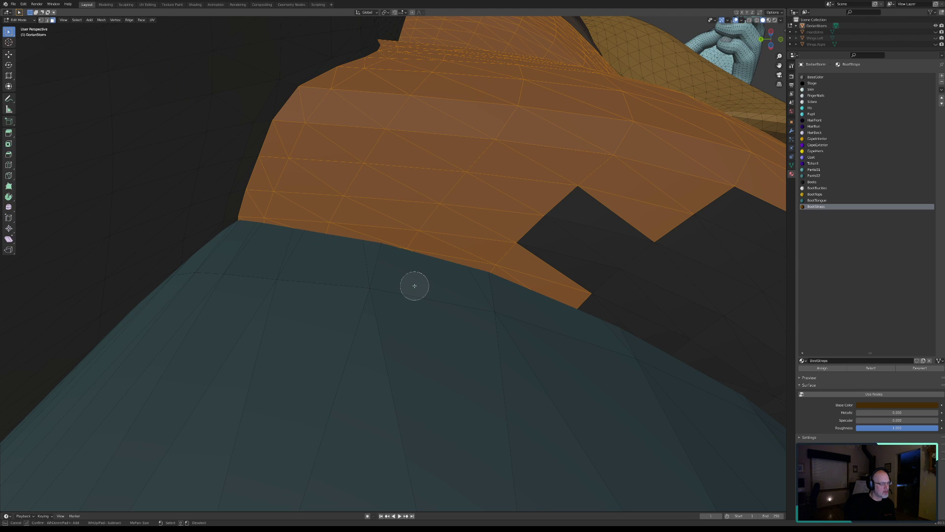
pyautogui.moveTo(601, 287)
pyautogui.mouseDown()
pyautogui.moveTo(580, 258)
pyautogui.moveTo(692, 228)
pyautogui.moveTo(721, 246)
pyautogui.moveTo(686, 313)
pyautogui.moveTo(723, 344)
pyautogui.moveTo(780, 300)
pyautogui.mouseUp()
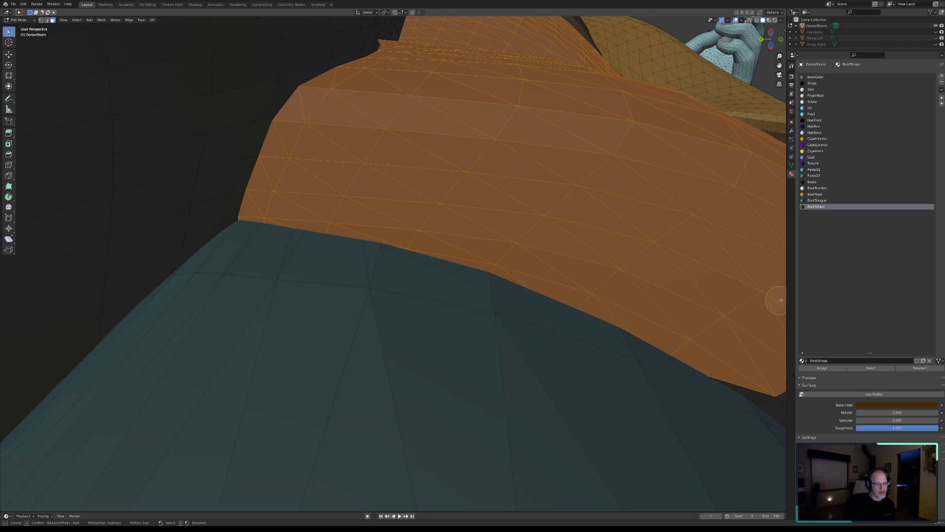
pyautogui.click(774, 392)
pyautogui.press('Escape')
# Extend the underside selection to the far lower corner of the middle front strap to complete its selection.
pyautogui.moveTo(724, 263)
pyautogui.keyDown('shift'); pyautogui.mouseDown(button='middle')
pyautogui.moveTo(586, 312)
pyautogui.moveTo(616, 283)
pyautogui.moveTo(621, 297)
pyautogui.moveTo(378, 204)
pyautogui.moveTo(371, 211)
pyautogui.mouseUp(button='middle'); pyautogui.keyUp('shift')
pyautogui.press('c')
pyautogui.moveTo(285, 214)
pyautogui.mouseDown()
pyautogui.moveTo(440, 193)
pyautogui.moveTo(628, 214)
pyautogui.moveTo(738, 270)
pyautogui.moveTo(397, 280)
pyautogui.moveTo(454, 303)
pyautogui.moveTo(599, 293)
pyautogui.moveTo(761, 338)
pyautogui.mouseUp()
pyautogui.rightClick(714, 287)
pyautogui.keyDown('shift'); pyautogui.moveTo(721, 280); pyautogui.dragTo(383, 192, button='middle'); pyautogui.keyUp('shift')
pyautogui.press('c')
pyautogui.moveTo(468, 176)
pyautogui.mouseDown()
pyautogui.moveTo(502, 211)
pyautogui.moveTo(519, 303)
pyautogui.mouseUp()
pyautogui.scroll(3, 519, 303)
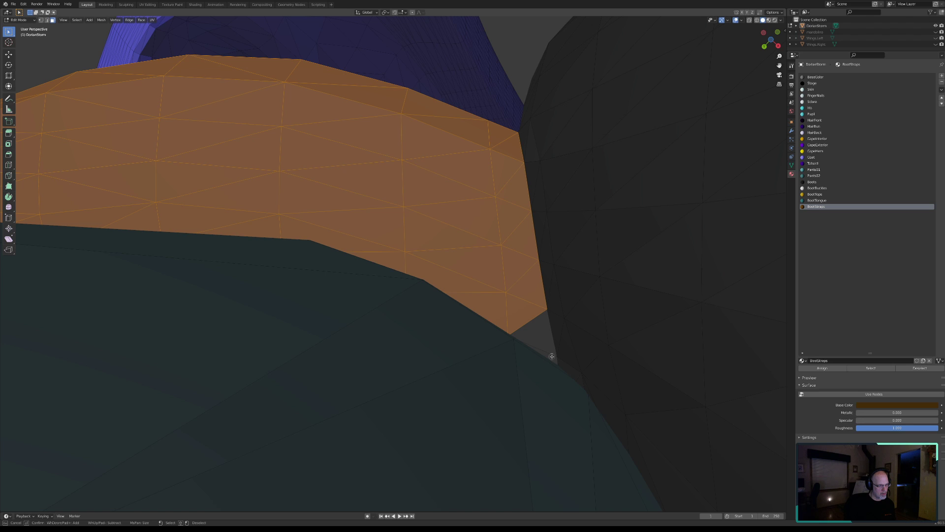
pyautogui.moveTo(552, 356); pyautogui.dragTo(530, 330)
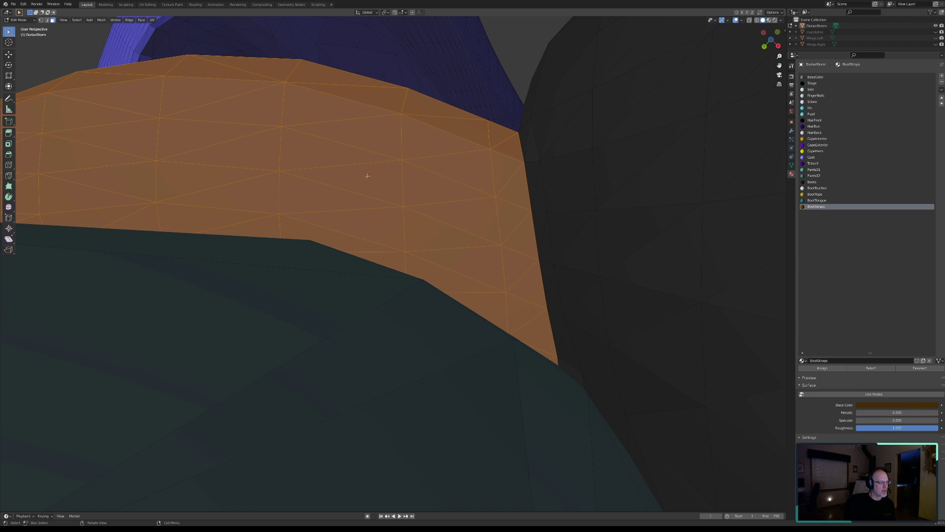
# Start selecting the lowest front strap with the top rim faces at its near end, leaving the tongue faces unselected.
pyautogui.scroll(-10, 374, 229)
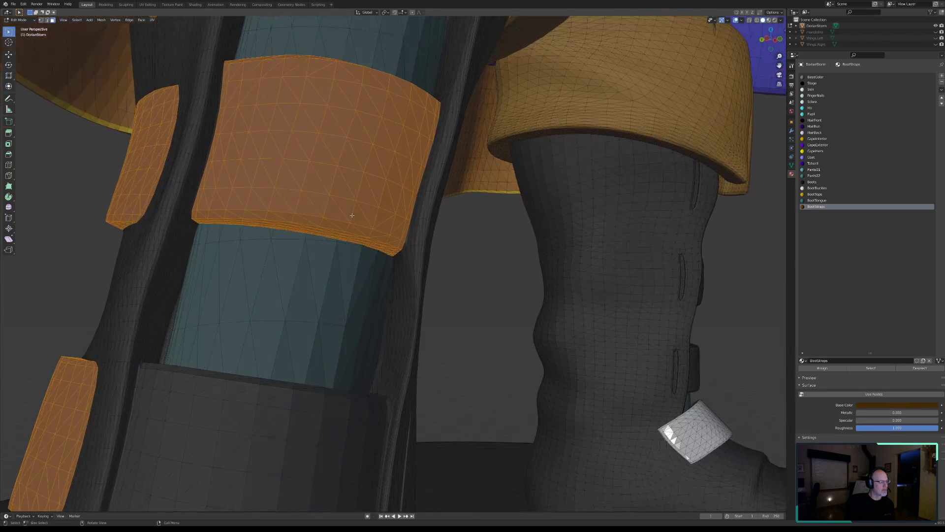
pyautogui.scroll(-5, 352, 215)
pyautogui.moveTo(352, 215); pyautogui.dragTo(327, 283, button='middle')
pyautogui.scroll(6, 327, 283)
pyautogui.keyDown('shift'); pyautogui.moveTo(312, 327); pyautogui.dragTo(485, 243, button='middle'); pyautogui.keyUp('shift')
pyautogui.moveTo(361, 262); pyautogui.dragTo(396, 281, button='middle')
pyautogui.scroll(5, 377, 272)
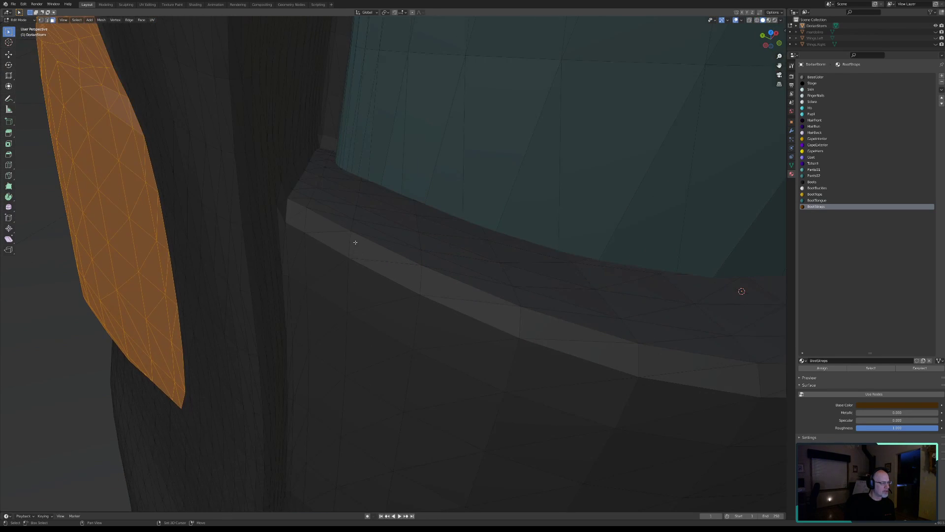
pyautogui.keyDown('shift'); pyautogui.moveTo(355, 241); pyautogui.dragTo(431, 356, button='middle'); pyautogui.keyUp('shift')
pyautogui.moveTo(400, 284); pyautogui.dragTo(399, 294, button='middle')
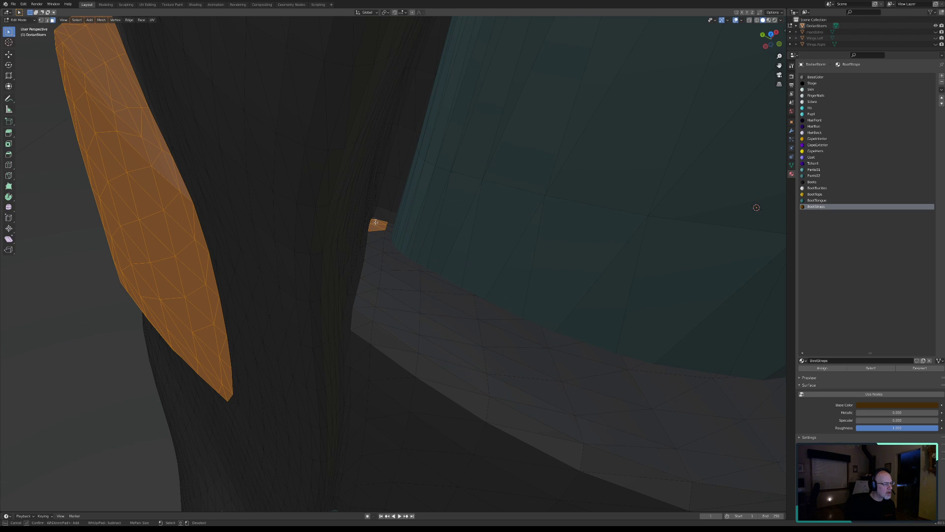
pyautogui.moveTo(387, 234); pyautogui.dragTo(370, 329)
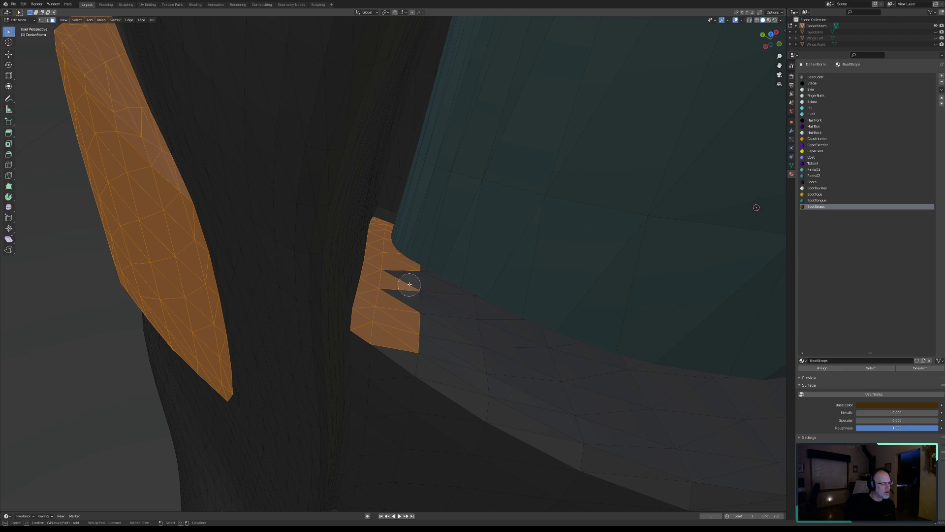
pyautogui.moveTo(414, 280)
pyautogui.mouseDown()
pyautogui.moveTo(397, 311)
pyautogui.moveTo(462, 314)
pyautogui.mouseUp()
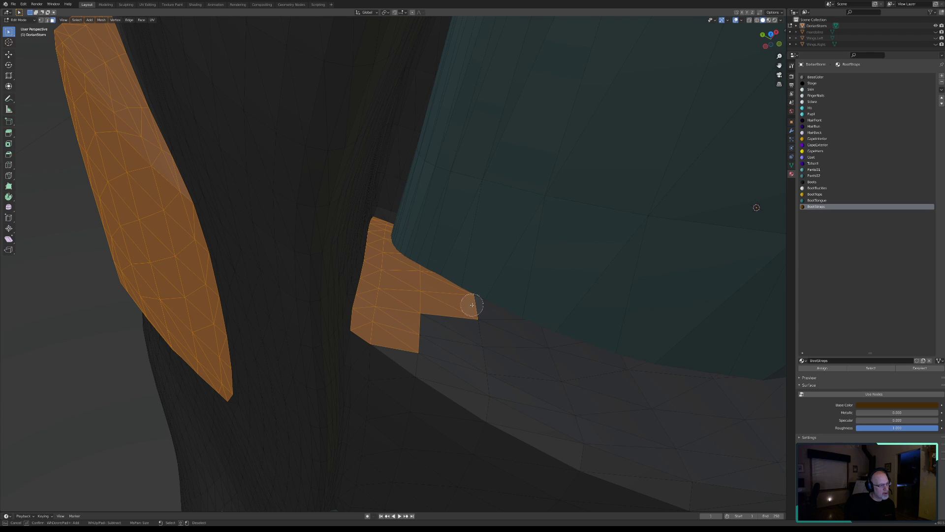
pyautogui.click(472, 305)
pyautogui.middleClick(494, 254)
# Extend the lowest front strap's selection along its top rim and onto the adjoining upper outer faces.
pyautogui.click(479, 325)
pyautogui.moveTo(483, 329)
pyautogui.mouseDown()
pyautogui.moveTo(749, 405)
pyautogui.moveTo(675, 427)
pyautogui.moveTo(450, 323)
pyautogui.moveTo(385, 338)
pyautogui.moveTo(359, 488)
pyautogui.moveTo(473, 397)
pyautogui.moveTo(458, 465)
pyautogui.moveTo(410, 496)
pyautogui.moveTo(551, 491)
pyautogui.moveTo(624, 455)
pyautogui.moveTo(755, 506)
pyautogui.mouseUp()
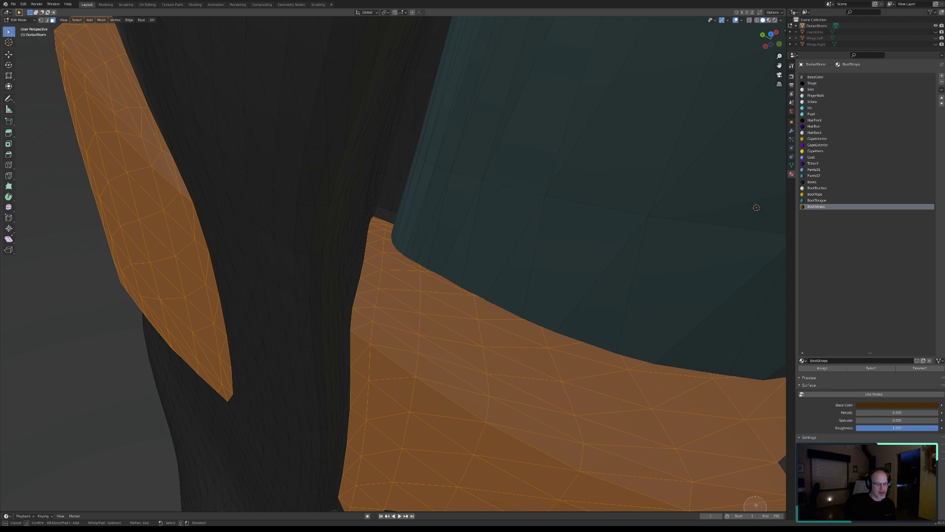
pyautogui.rightClick(731, 437)
pyautogui.moveTo(730, 437)
pyautogui.keyDown('shift'); pyautogui.mouseDown(button='middle')
pyautogui.moveTo(411, 390)
pyautogui.moveTo(504, 382)
pyautogui.moveTo(508, 364)
pyautogui.moveTo(549, 359)
pyautogui.moveTo(466, 379)
pyautogui.moveTo(523, 371)
pyautogui.moveTo(499, 376)
pyautogui.mouseUp(button='middle'); pyautogui.keyUp('shift')
pyautogui.press('c')
pyautogui.moveTo(388, 376)
pyautogui.mouseDown()
pyautogui.moveTo(568, 402)
pyautogui.moveTo(632, 394)
pyautogui.mouseUp()
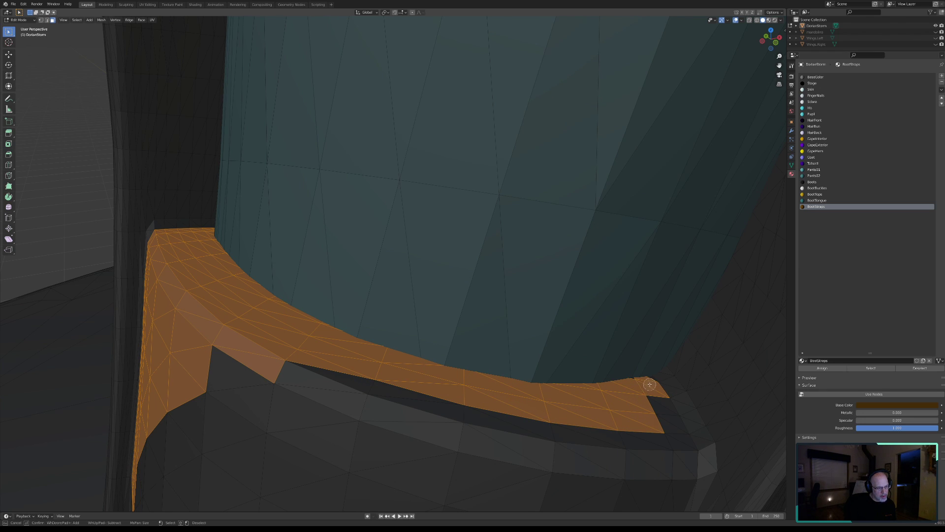
# Add the rim and edge faces at the far end of the lowest front strap, keeping the tongue faces out of the selection.
pyautogui.moveTo(650, 386); pyautogui.dragTo(670, 457)
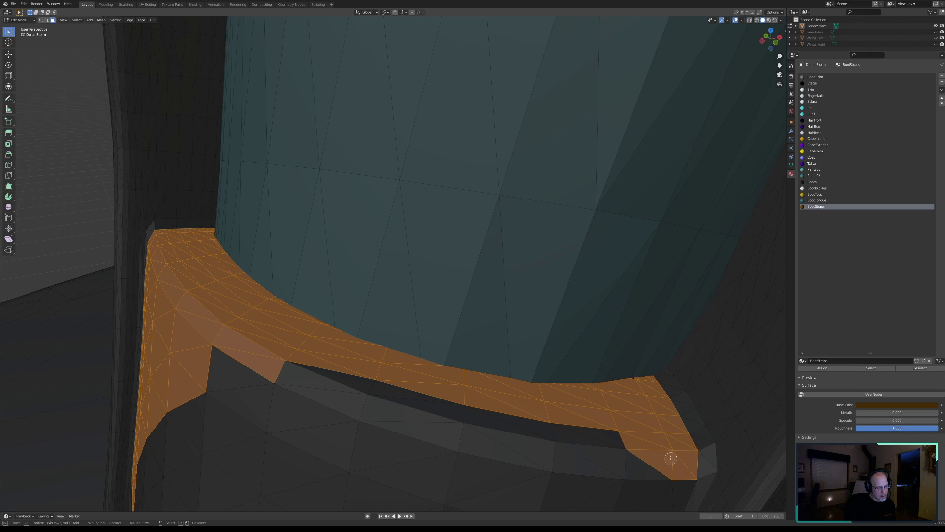
pyautogui.click(631, 383)
pyautogui.moveTo(629, 333); pyautogui.dragTo(669, 331, button='middle')
pyautogui.moveTo(634, 440)
pyautogui.mouseDown()
pyautogui.moveTo(639, 456)
pyautogui.moveTo(240, 364)
pyautogui.moveTo(416, 440)
pyautogui.moveTo(638, 478)
pyautogui.mouseUp()
pyautogui.rightClick(487, 448)
# Add the broad outer surface of the lowest front strap to the selection.
pyautogui.moveTo(408, 444); pyautogui.dragTo(254, 287, button='middle')
pyautogui.moveTo(304, 346); pyautogui.dragTo(365, 144, button='middle')
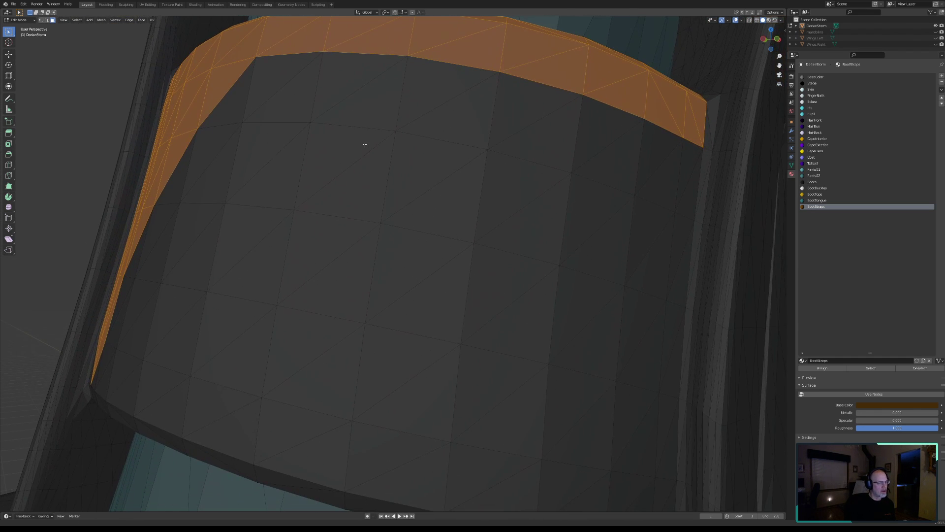
pyautogui.press('c')
pyautogui.moveTo(665, 143)
pyautogui.mouseDown()
pyautogui.moveTo(639, 433)
pyautogui.moveTo(648, 492)
pyautogui.moveTo(631, 478)
pyautogui.moveTo(120, 355)
pyautogui.moveTo(137, 261)
pyautogui.moveTo(179, 177)
pyautogui.moveTo(261, 86)
pyautogui.moveTo(475, 127)
pyautogui.moveTo(592, 246)
pyautogui.moveTo(563, 340)
pyautogui.moveTo(223, 279)
pyautogui.moveTo(302, 158)
pyautogui.moveTo(464, 215)
pyautogui.mouseUp()
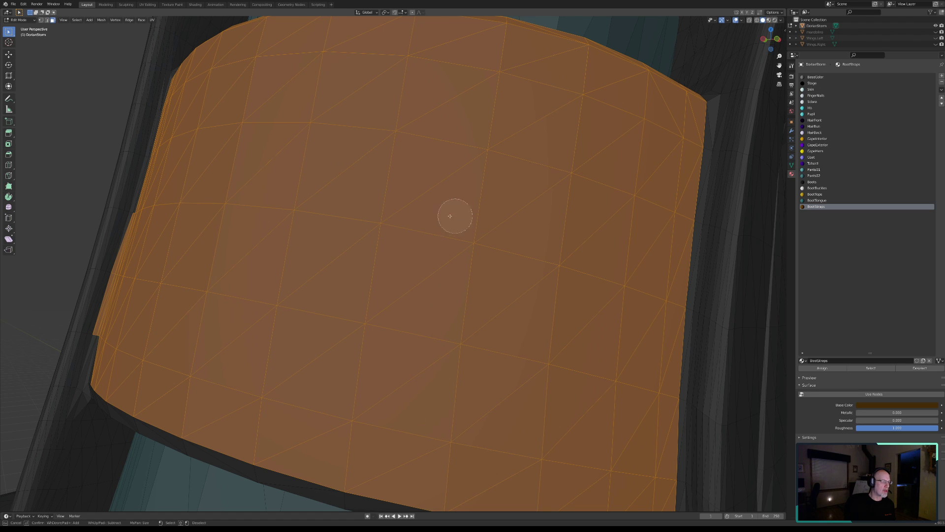
pyautogui.rightClick(109, 269)
# Add the missed outer faces at the near lower corner and along the lower edge of the lowest front strap.
pyautogui.moveTo(114, 253); pyautogui.dragTo(257, 310, button='middle')
pyautogui.press('c')
pyautogui.moveTo(261, 251)
pyautogui.mouseDown(button='middle')
pyautogui.moveTo(247, 261)
pyautogui.moveTo(245, 344)
pyautogui.moveTo(233, 353)
pyautogui.mouseUp(button='middle')
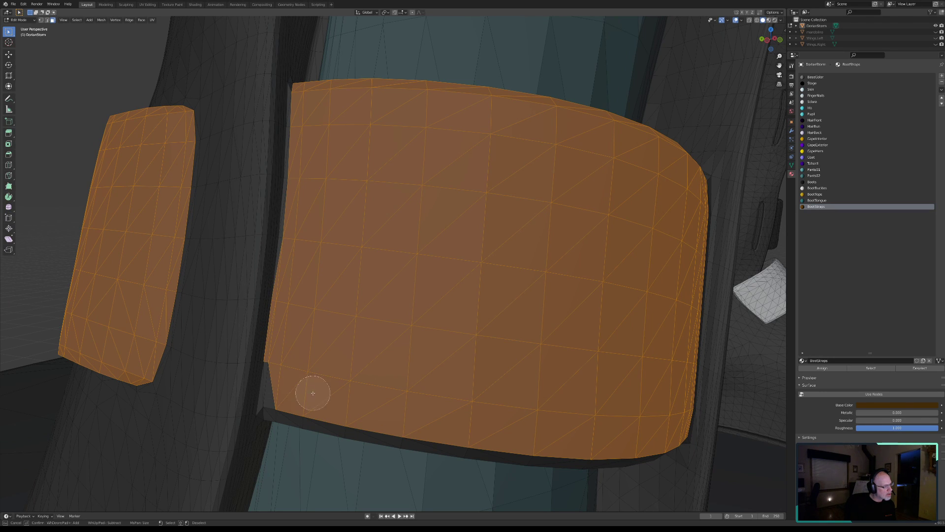
pyautogui.click(279, 403)
pyautogui.moveTo(298, 401); pyautogui.dragTo(432, 426)
pyautogui.rightClick(427, 402)
# Add the underside faces along the bottom edge of the lowest front strap to the selection, starting from its near corner.
pyautogui.moveTo(355, 386)
pyautogui.mouseDown(button='middle')
pyautogui.moveTo(378, 319)
pyautogui.moveTo(380, 327)
pyautogui.mouseUp(button='middle')
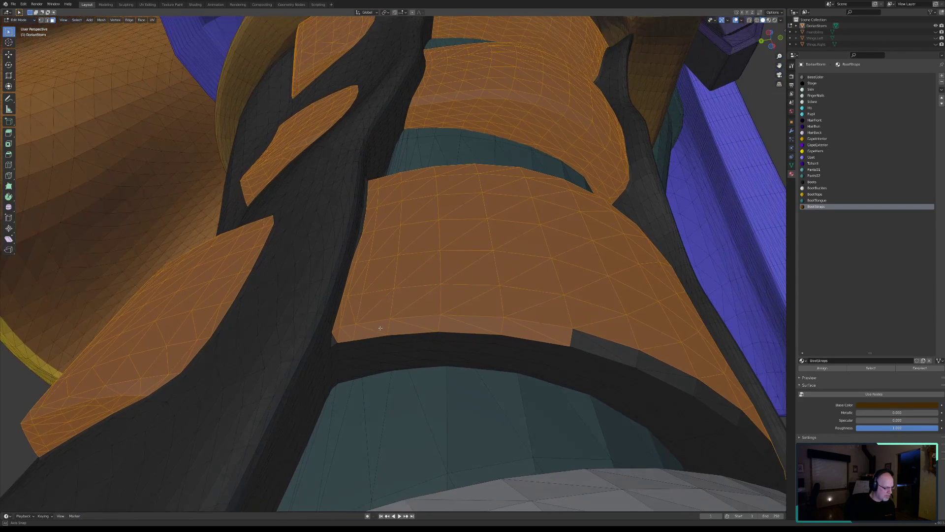
pyautogui.press('c')
pyautogui.click(353, 349)
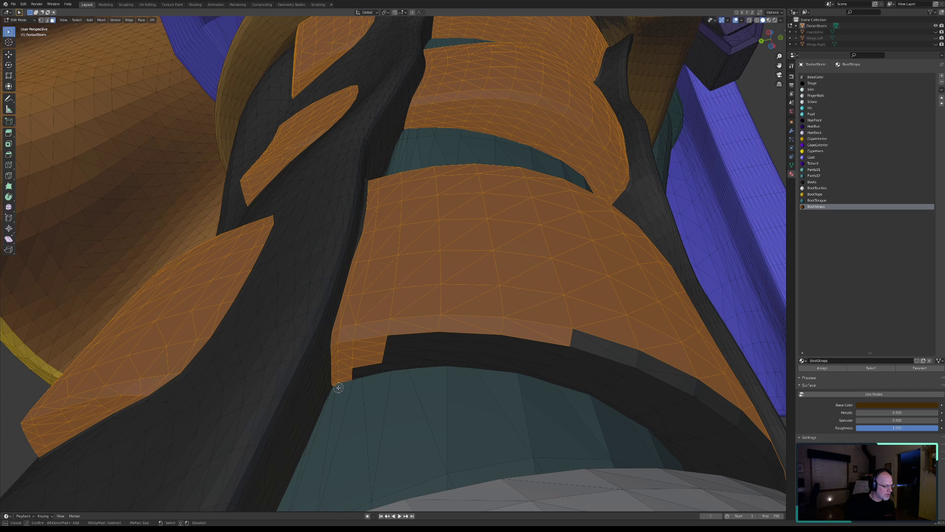
pyautogui.moveTo(338, 387); pyautogui.dragTo(341, 396)
pyautogui.moveTo(344, 417); pyautogui.dragTo(326, 406, button='middle')
pyautogui.moveTo(377, 359)
pyautogui.mouseDown()
pyautogui.moveTo(507, 348)
pyautogui.moveTo(603, 359)
pyautogui.moveTo(674, 386)
pyautogui.moveTo(733, 431)
pyautogui.moveTo(625, 379)
pyautogui.moveTo(558, 362)
pyautogui.mouseUp()
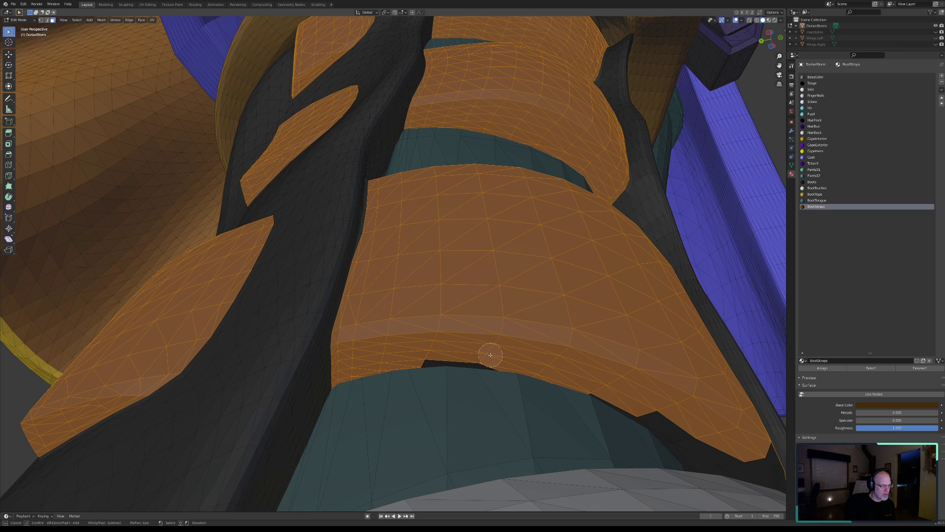
pyautogui.click(428, 371)
pyautogui.keyDown('shift'); pyautogui.click(430, 399); pyautogui.keyUp('shift')
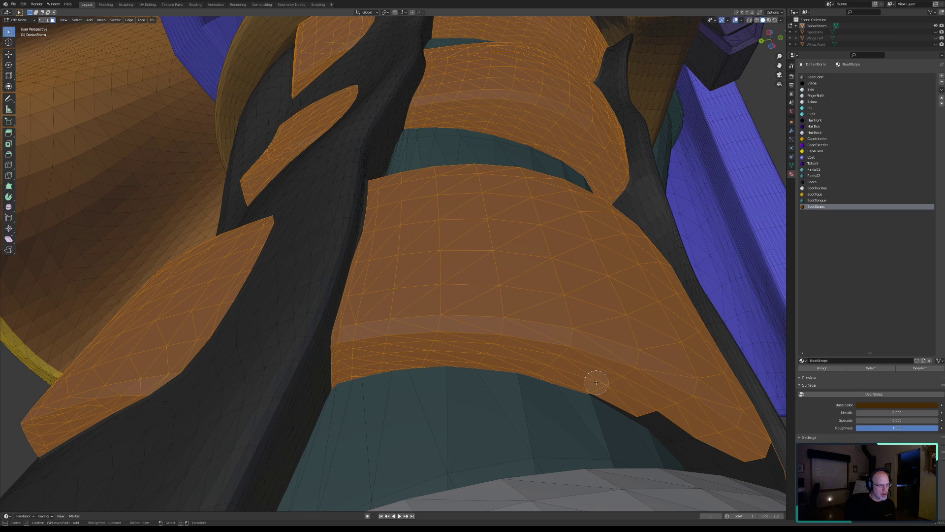
pyautogui.moveTo(644, 409)
pyautogui.mouseDown()
pyautogui.moveTo(694, 443)
pyautogui.moveTo(751, 460)
pyautogui.mouseUp()
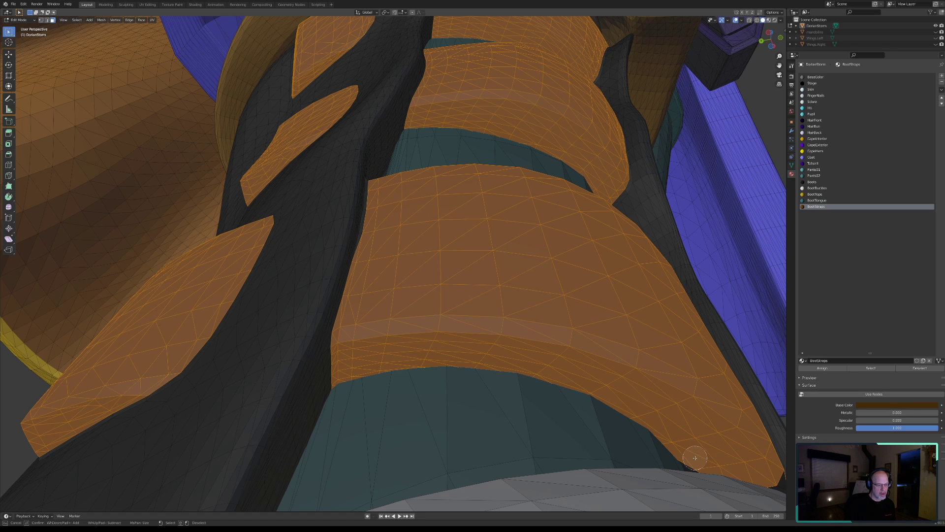
pyautogui.press('Escape')
# Add the remaining underside faces at the far lower corner of the lowest front strap.
pyautogui.moveTo(674, 424); pyautogui.dragTo(536, 364, button='middle')
pyautogui.press('c')
pyautogui.moveTo(633, 362)
pyautogui.mouseDown()
pyautogui.moveTo(664, 369)
pyautogui.moveTo(677, 404)
pyautogui.mouseUp()
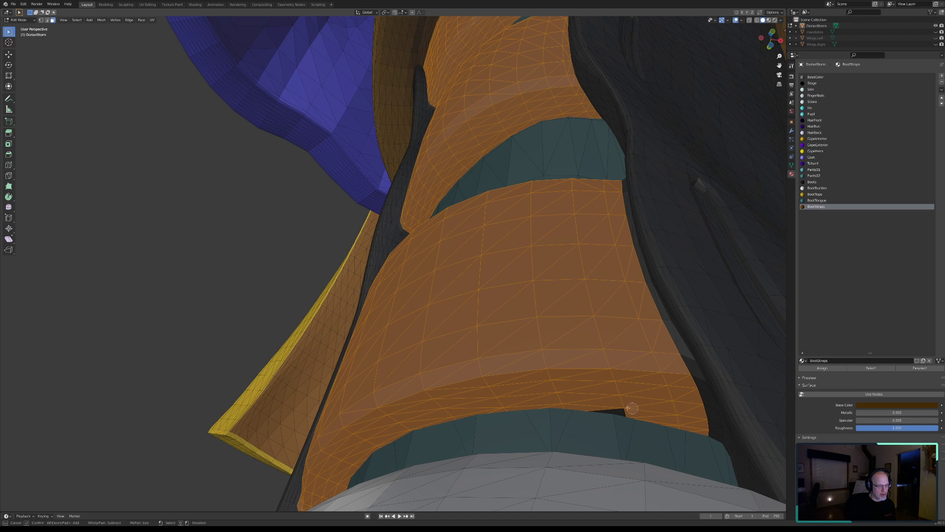
pyautogui.rightClick(590, 308)
# Examine the lowest front strap's selection from several angles for missed faces.
pyautogui.moveTo(555, 275); pyautogui.dragTo(576, 306, button='middle')
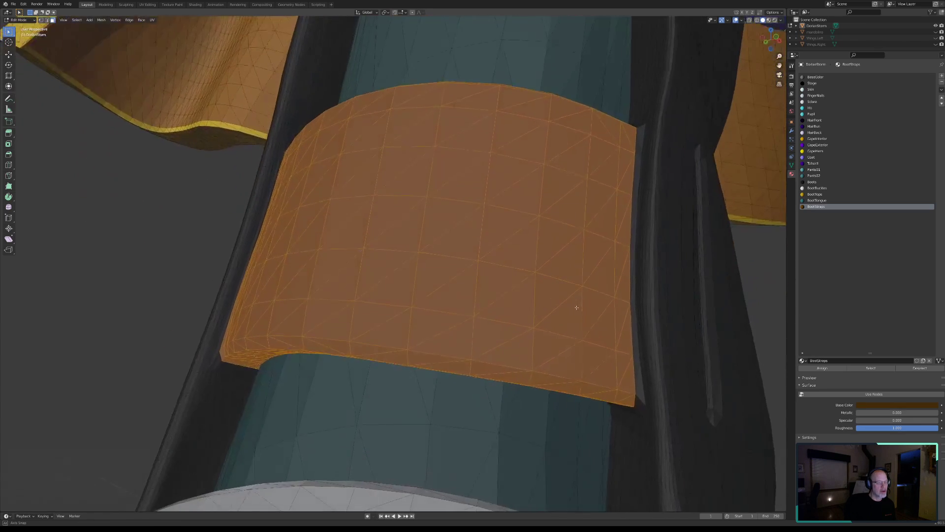
pyautogui.scroll(-1, 531, 262)
pyautogui.moveTo(524, 251)
pyautogui.mouseDown(button='middle')
pyautogui.moveTo(498, 239)
pyautogui.moveTo(522, 235)
pyautogui.mouseUp(button='middle')
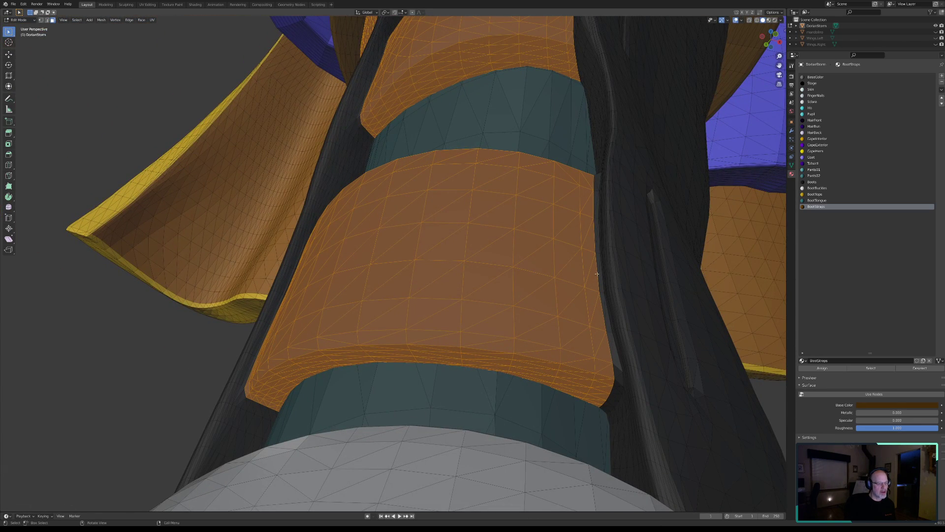
pyautogui.moveTo(569, 207)
pyautogui.mouseDown(button='middle')
pyautogui.moveTo(556, 222)
pyautogui.moveTo(559, 262)
pyautogui.moveTo(553, 217)
pyautogui.mouseUp(button='middle')
pyautogui.scroll(3, 583, 214)
pyautogui.moveTo(471, 245)
pyautogui.mouseDown(button='middle')
pyautogui.moveTo(489, 217)
pyautogui.moveTo(487, 236)
pyautogui.mouseUp(button='middle')
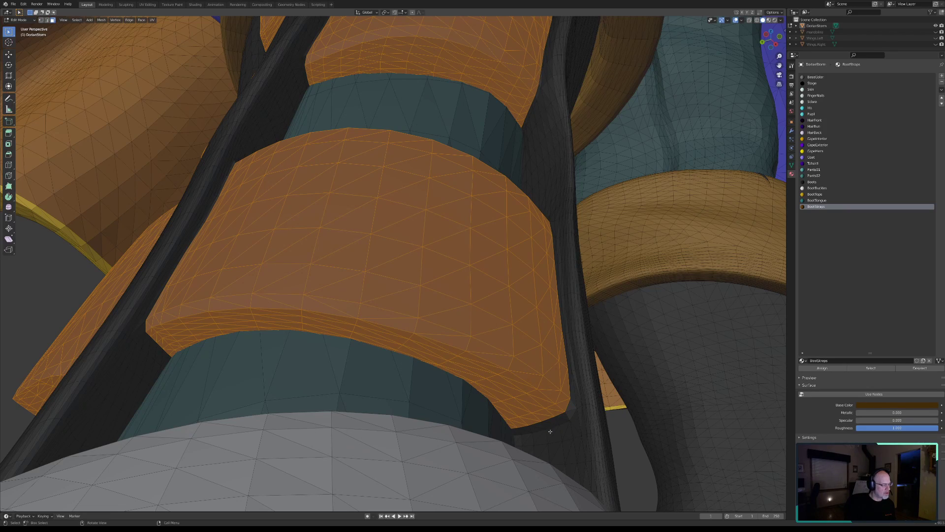
pyautogui.moveTo(559, 368); pyautogui.dragTo(524, 346, button='middle')
pyautogui.moveTo(543, 308); pyautogui.dragTo(447, 294, button='middle')
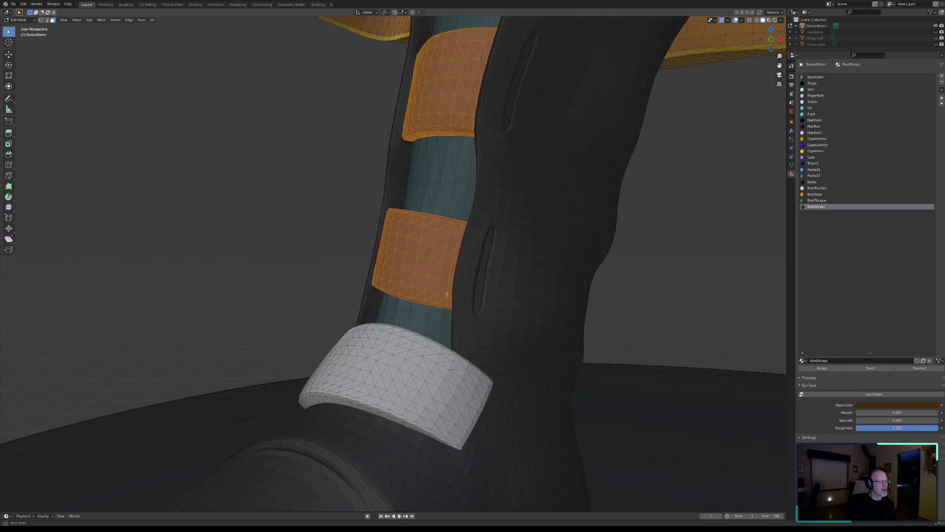
pyautogui.scroll(-2, 447, 294)
pyautogui.scroll(-3, 468, 229)
# Add the upper strap faces inside the uppermost side slot, just below the boot's folded cuff, to the selection.
pyautogui.moveTo(467, 230); pyautogui.dragTo(463, 393, button='middle')
pyautogui.moveTo(463, 392); pyautogui.dragTo(365, 321, button='middle')
pyautogui.scroll(6, 460, 358)
pyautogui.scroll(8, 457, 313)
pyautogui.moveTo(421, 304); pyautogui.dragTo(390, 362, button='middle')
pyautogui.scroll(4, 416, 297)
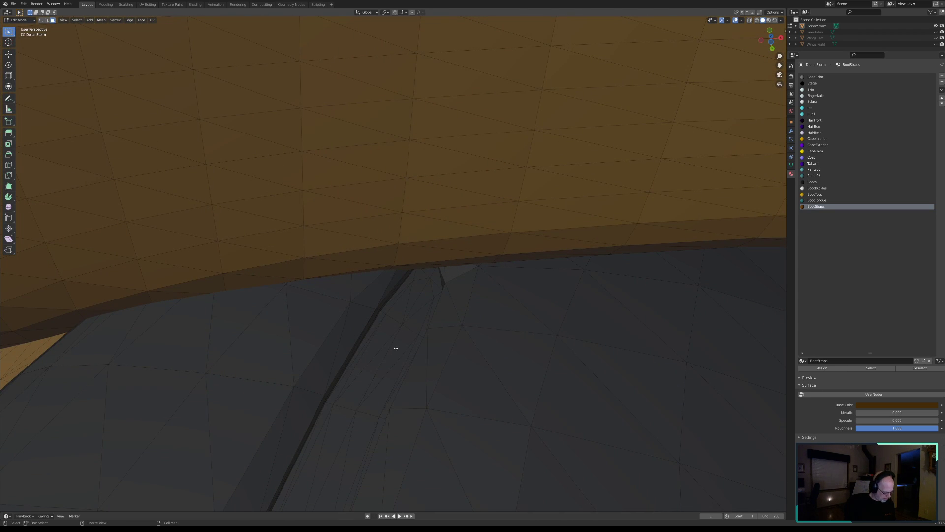
pyautogui.moveTo(428, 278)
pyautogui.mouseDown()
pyautogui.moveTo(416, 283)
pyautogui.moveTo(422, 306)
pyautogui.moveTo(391, 323)
pyautogui.moveTo(406, 333)
pyautogui.mouseUp()
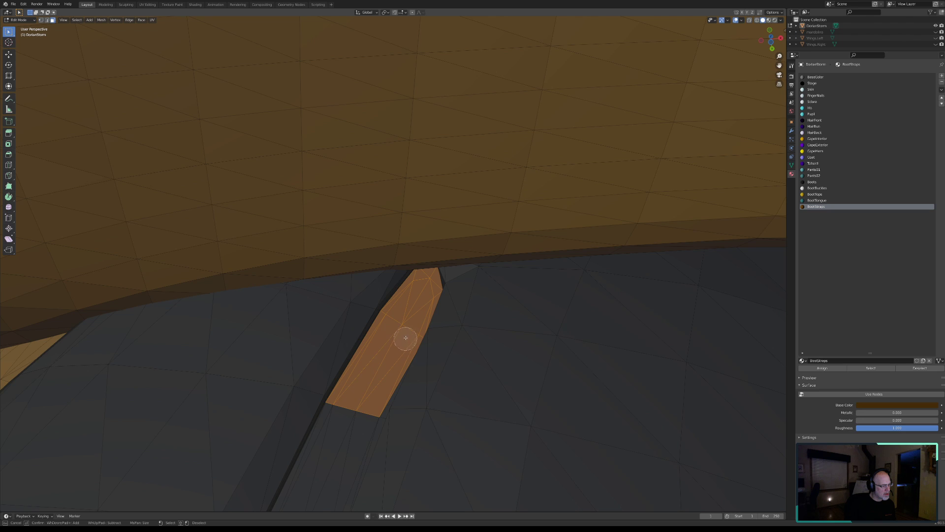
pyautogui.moveTo(369, 417)
pyautogui.mouseDown()
pyautogui.moveTo(334, 418)
pyautogui.moveTo(311, 486)
pyautogui.moveTo(326, 462)
pyautogui.mouseUp()
pyautogui.rightClick(326, 462)
# Extend the selection down the uppermost side slot to the pointed lower tip of its strap strip.
pyautogui.keyDown('shift'); pyautogui.moveTo(326, 465); pyautogui.dragTo(455, 297, button='middle'); pyautogui.keyUp('shift')
pyautogui.press('c')
pyautogui.moveTo(472, 312)
pyautogui.mouseDown()
pyautogui.moveTo(439, 308)
pyautogui.moveTo(366, 437)
pyautogui.moveTo(432, 459)
pyautogui.moveTo(414, 429)
pyautogui.mouseUp()
pyautogui.rightClick(413, 443)
pyautogui.moveTo(413, 442); pyautogui.dragTo(437, 357, button='middle')
pyautogui.press('c')
pyautogui.click(430, 297)
pyautogui.moveTo(445, 389); pyautogui.dragTo(429, 425)
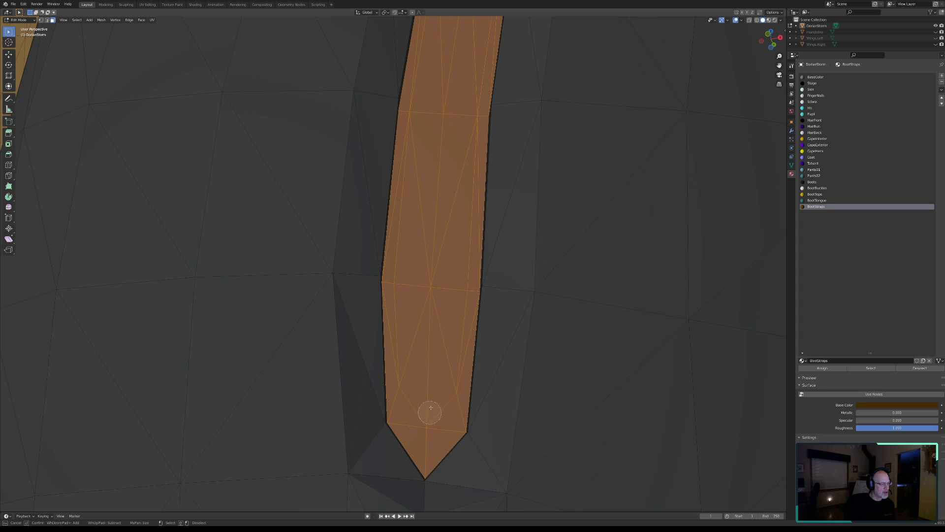
# Add the pointed top and upper strap faces inside the middle side slot to the selection.
pyautogui.keyDown('shift'); pyautogui.moveTo(433, 435); pyautogui.dragTo(433, 230, button='middle'); pyautogui.keyUp('shift')
pyautogui.keyDown('shift'); pyautogui.moveTo(430, 363); pyautogui.dragTo(434, 201, button='middle'); pyautogui.keyUp('shift')
pyautogui.keyDown('shift'); pyautogui.moveTo(414, 415); pyautogui.dragTo(419, 304, button='middle'); pyautogui.keyUp('shift')
pyautogui.scroll(-4, 415, 266)
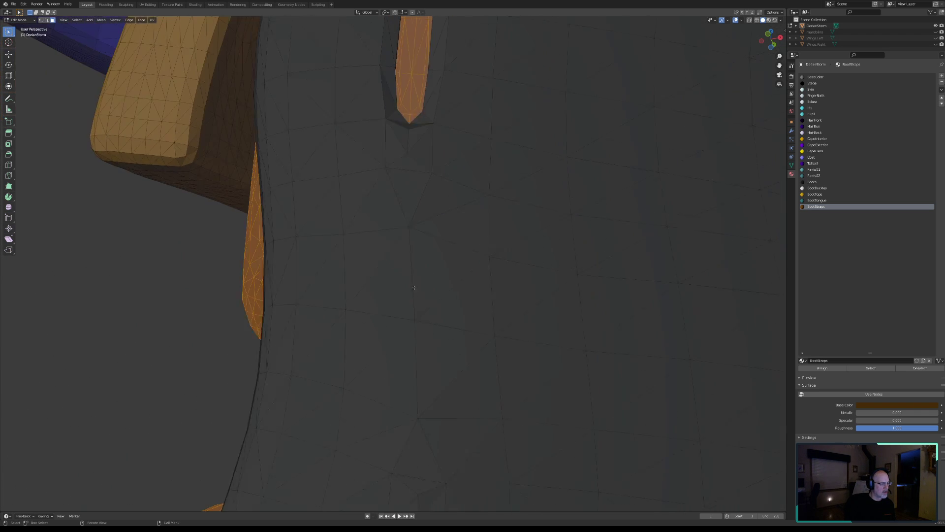
pyautogui.keyDown('shift'); pyautogui.moveTo(398, 386); pyautogui.dragTo(457, 129, button='middle'); pyautogui.keyUp('shift')
pyautogui.moveTo(407, 344)
pyautogui.keyDown('shift'); pyautogui.mouseDown(button='middle')
pyautogui.moveTo(436, 223)
pyautogui.moveTo(414, 256)
pyautogui.moveTo(393, 331)
pyautogui.mouseUp(button='middle'); pyautogui.keyUp('shift')
pyautogui.scroll(8, 437, 308)
pyautogui.keyDown('shift'); pyautogui.moveTo(480, 290); pyautogui.dragTo(397, 322, button='middle'); pyautogui.keyUp('shift')
pyautogui.press('c')
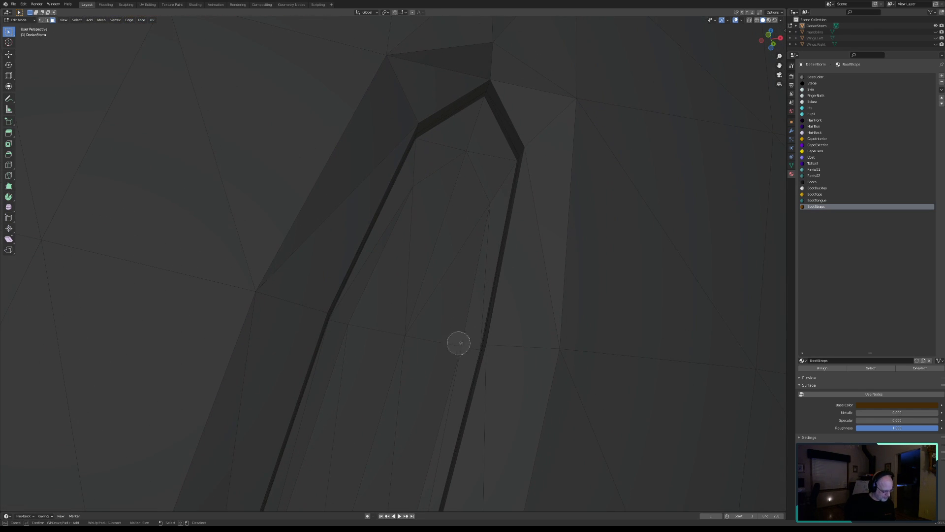
pyautogui.click(466, 153)
pyautogui.moveTo(484, 204)
pyautogui.mouseDown()
pyautogui.moveTo(416, 192)
pyautogui.moveTo(358, 336)
pyautogui.moveTo(448, 344)
pyautogui.moveTo(446, 369)
pyautogui.mouseUp()
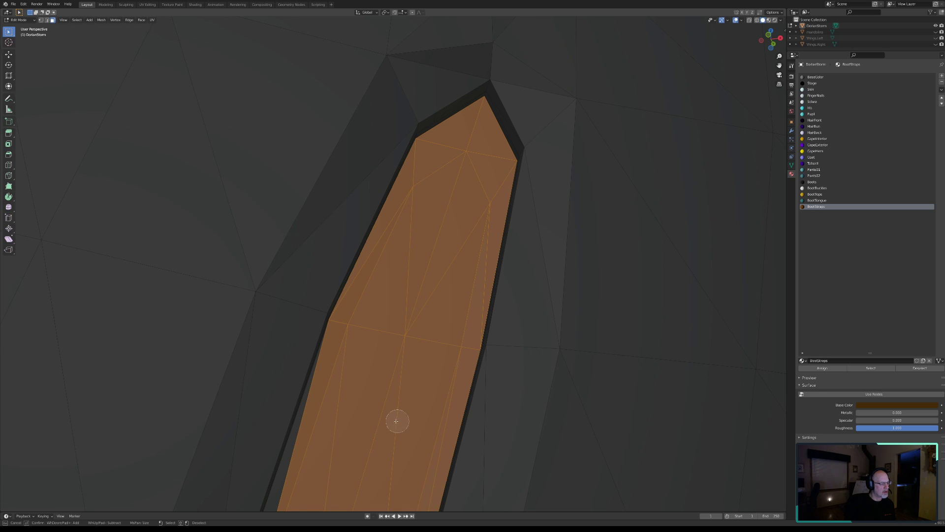
# Continue the middle side slot's selection downward across the central rows of strap faces.
pyautogui.keyDown('shift'); pyautogui.moveTo(364, 421); pyautogui.dragTo(449, 189, button='middle'); pyautogui.keyUp('shift')
pyautogui.keyDown('shift'); pyautogui.moveTo(390, 386); pyautogui.dragTo(409, 321, button='middle'); pyautogui.keyUp('shift')
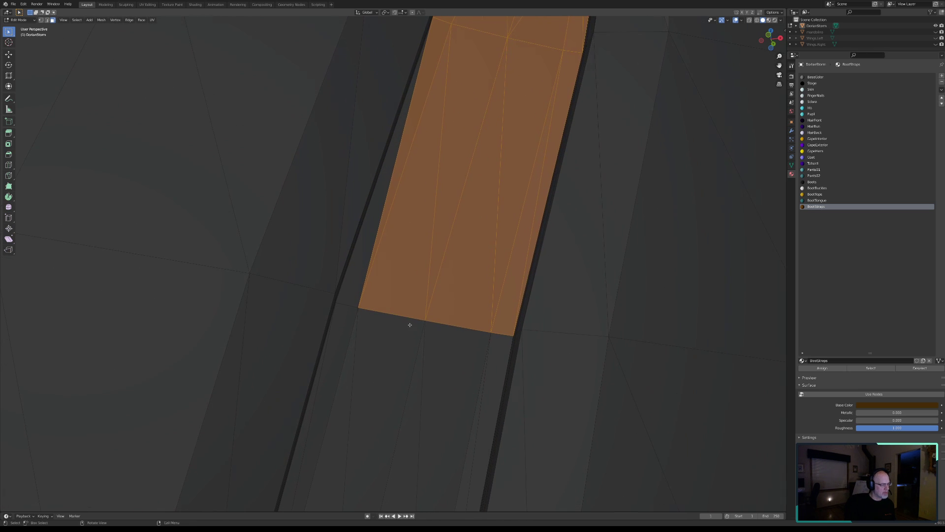
pyautogui.press('c')
pyautogui.moveTo(369, 312); pyautogui.dragTo(480, 336)
pyautogui.keyDown('shift'); pyautogui.moveTo(397, 432); pyautogui.dragTo(453, 193, button='middle'); pyautogui.keyUp('shift')
pyautogui.keyDown('shift'); pyautogui.moveTo(439, 379); pyautogui.dragTo(464, 209, button='middle'); pyautogui.keyUp('shift')
pyautogui.press('c')
pyautogui.moveTo(373, 266)
pyautogui.mouseDown()
pyautogui.moveTo(527, 285)
pyautogui.moveTo(495, 316)
pyautogui.mouseUp()
pyautogui.rightClick(484, 322)
# Add the full-width lower rows of strap faces inside the middle side slot.
pyautogui.moveTo(413, 406)
pyautogui.keyDown('shift'); pyautogui.mouseDown(button='middle')
pyautogui.moveTo(418, 361)
pyautogui.moveTo(453, 281)
pyautogui.moveTo(427, 201)
pyautogui.mouseUp(button='middle'); pyautogui.keyUp('shift')
pyautogui.keyDown('shift'); pyautogui.moveTo(431, 388); pyautogui.dragTo(428, 312, button='middle'); pyautogui.keyUp('shift')
pyautogui.press('c')
pyautogui.moveTo(369, 211); pyautogui.dragTo(413, 208)
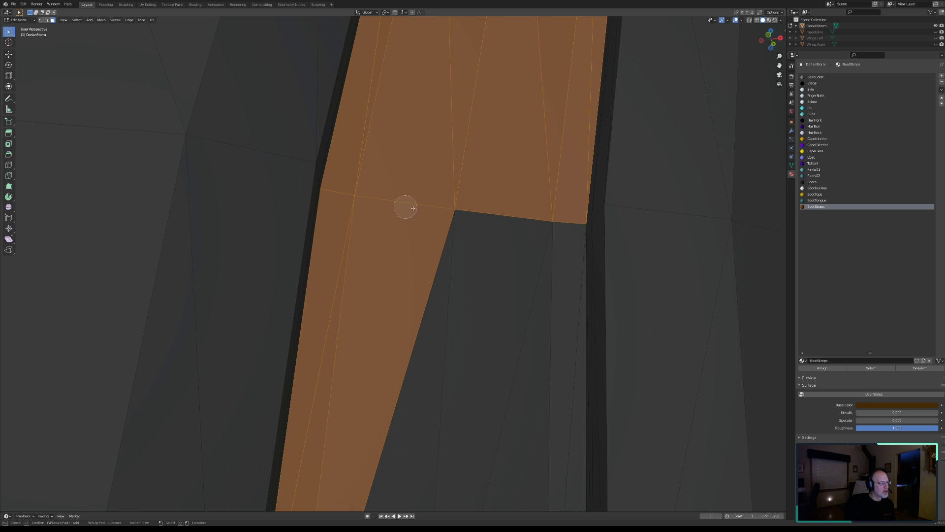
pyautogui.click(554, 228)
pyautogui.rightClick(484, 326)
pyautogui.keyDown('shift'); pyautogui.moveTo(442, 402); pyautogui.dragTo(455, 218, button='middle'); pyautogui.keyUp('shift')
pyautogui.keyDown('shift'); pyautogui.moveTo(448, 447); pyautogui.dragTo(462, 242, button='middle'); pyautogui.keyUp('shift')
pyautogui.keyDown('shift'); pyautogui.moveTo(450, 399); pyautogui.dragTo(445, 322, button='middle'); pyautogui.keyUp('shift')
pyautogui.press('c')
pyautogui.moveTo(348, 261)
pyautogui.mouseDown()
pyautogui.moveTo(327, 249)
pyautogui.moveTo(563, 281)
pyautogui.moveTo(527, 316)
pyautogui.mouseUp()
pyautogui.rightClick(482, 372)
# Complete the middle side slot's selection with the missed side faces around its pointed lower tip.
pyautogui.keyDown('shift'); pyautogui.moveTo(448, 442); pyautogui.dragTo(441, 201, button='middle'); pyautogui.keyUp('shift')
pyautogui.keyDown('shift'); pyautogui.moveTo(427, 481); pyautogui.dragTo(406, 341, button='middle'); pyautogui.keyUp('shift')
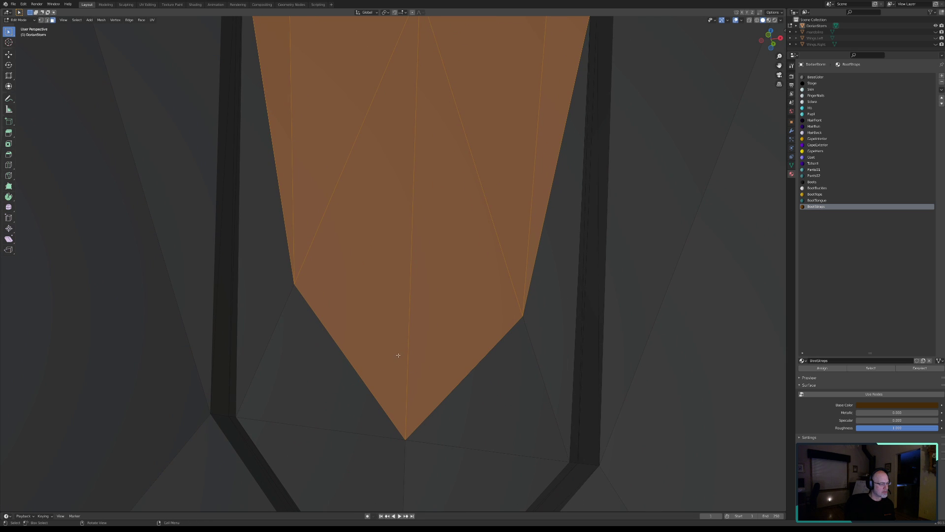
pyautogui.scroll(-5, 390, 340)
pyautogui.press('c')
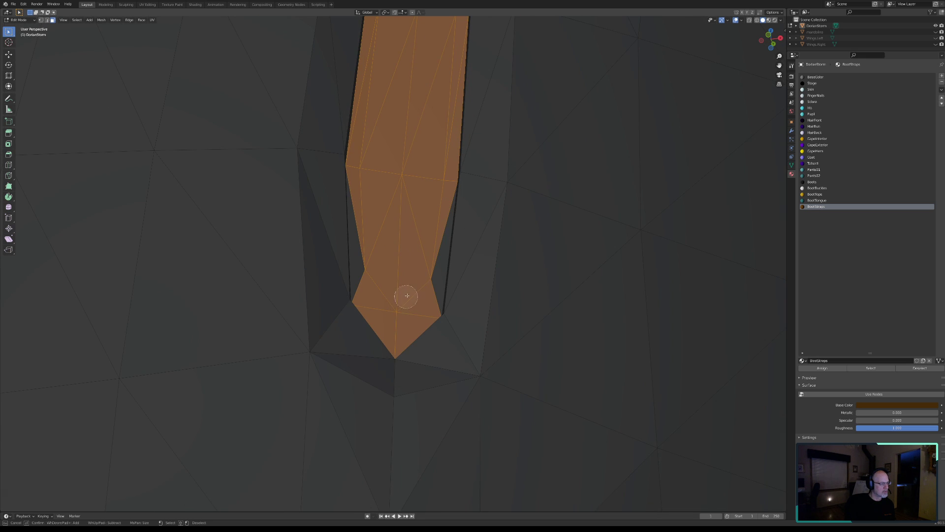
pyautogui.click(372, 269)
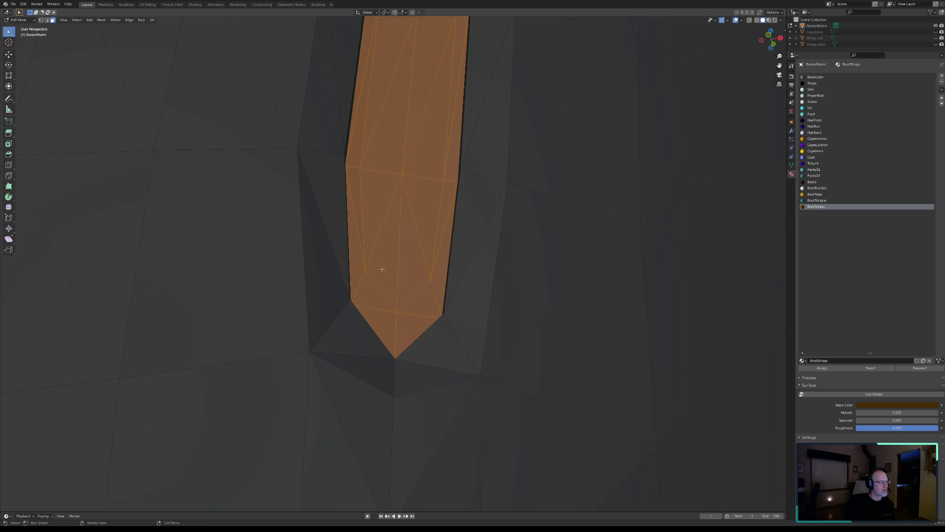
# Add the pointed top and upper strap faces inside the lowest side slot to the selection.
pyautogui.scroll(-7, 382, 268)
pyautogui.moveTo(382, 439); pyautogui.dragTo(452, 343, button='middle')
pyautogui.keyDown('shift'); pyautogui.moveTo(460, 180); pyautogui.dragTo(421, 229, button='middle'); pyautogui.keyUp('shift')
pyautogui.scroll(6, 441, 241)
pyautogui.keyDown('shift'); pyautogui.moveTo(502, 183); pyautogui.dragTo(377, 309, button='middle'); pyautogui.keyUp('shift')
pyautogui.press('c')
pyautogui.click(451, 142)
pyautogui.moveTo(451, 142)
pyautogui.mouseDown()
pyautogui.moveTo(449, 154)
pyautogui.moveTo(413, 152)
pyautogui.moveTo(390, 243)
pyautogui.moveTo(443, 249)
pyautogui.moveTo(348, 421)
pyautogui.moveTo(406, 429)
pyautogui.mouseUp()
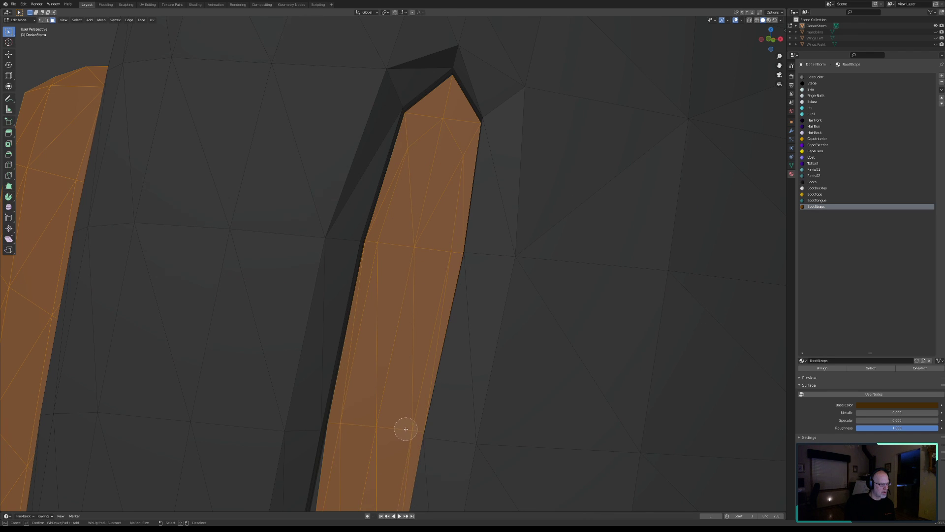
pyautogui.rightClick(398, 446)
# Extend the lowest side slot's selection down through its remaining strap faces to the bottom tip.
pyautogui.keyDown('shift'); pyautogui.moveTo(361, 493); pyautogui.dragTo(418, 150, button='middle'); pyautogui.keyUp('shift')
pyautogui.keyDown('shift'); pyautogui.moveTo(359, 382); pyautogui.dragTo(388, 114, button='middle'); pyautogui.keyUp('shift')
pyautogui.press('c')
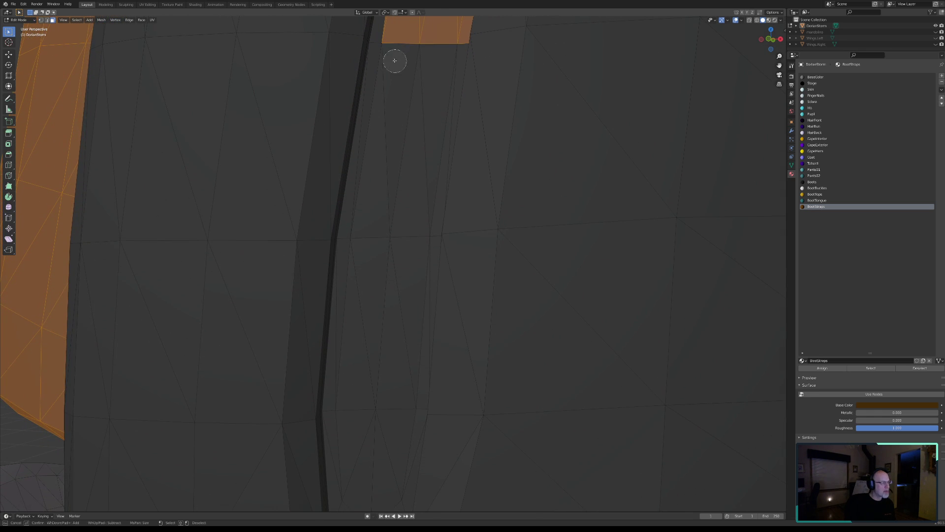
pyautogui.moveTo(386, 47)
pyautogui.mouseDown()
pyautogui.moveTo(441, 43)
pyautogui.moveTo(448, 56)
pyautogui.mouseUp()
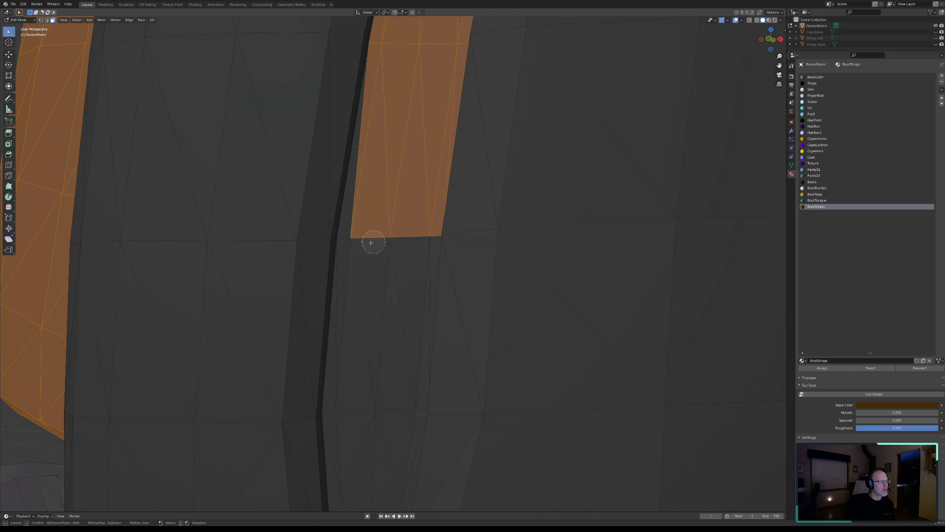
pyautogui.moveTo(355, 238)
pyautogui.mouseDown()
pyautogui.moveTo(422, 235)
pyautogui.moveTo(338, 403)
pyautogui.moveTo(405, 411)
pyautogui.moveTo(382, 494)
pyautogui.mouseUp()
pyautogui.rightClick(371, 477)
pyautogui.moveTo(371, 478)
pyautogui.mouseDown(button='middle')
pyautogui.moveTo(376, 392)
pyautogui.moveTo(382, 431)
pyautogui.moveTo(389, 348)
pyautogui.moveTo(384, 386)
pyautogui.mouseUp(button='middle')
pyautogui.press('c')
pyautogui.rightClick(389, 380)
pyautogui.scroll(-17, 396, 365)
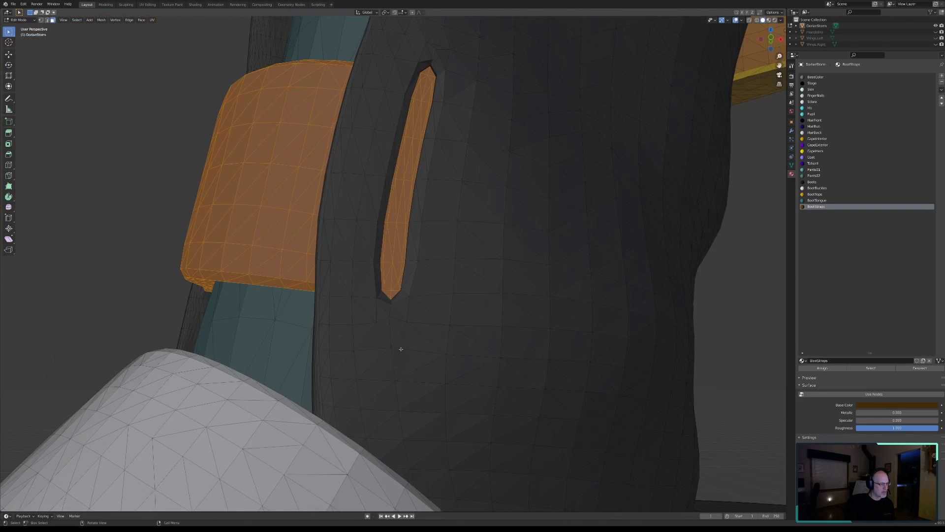
# Assign the selected patch, strap and slot faces to the BootStraps material, leave them deselected, and save the file.
pyautogui.moveTo(335, 253); pyautogui.dragTo(361, 242, button='middle')
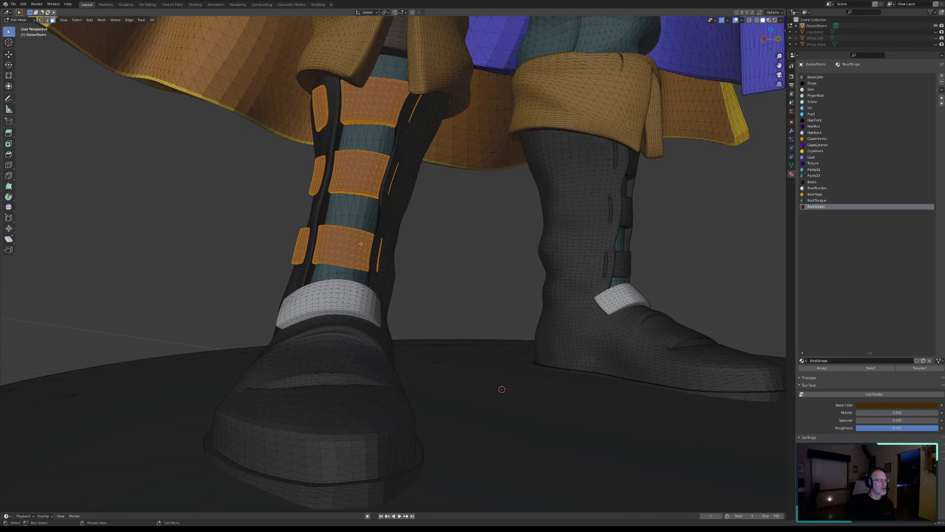
pyautogui.moveTo(400, 67); pyautogui.dragTo(387, 148, button='middle')
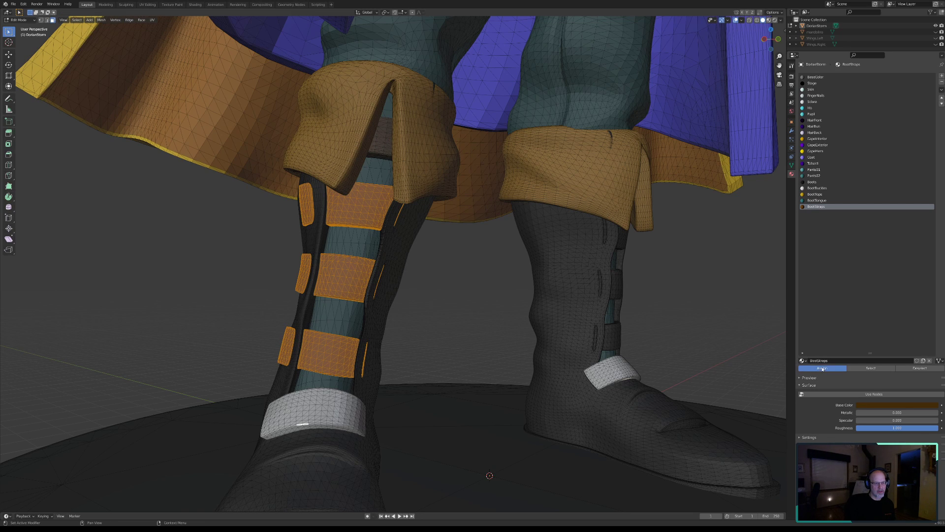
pyautogui.click(920, 368)
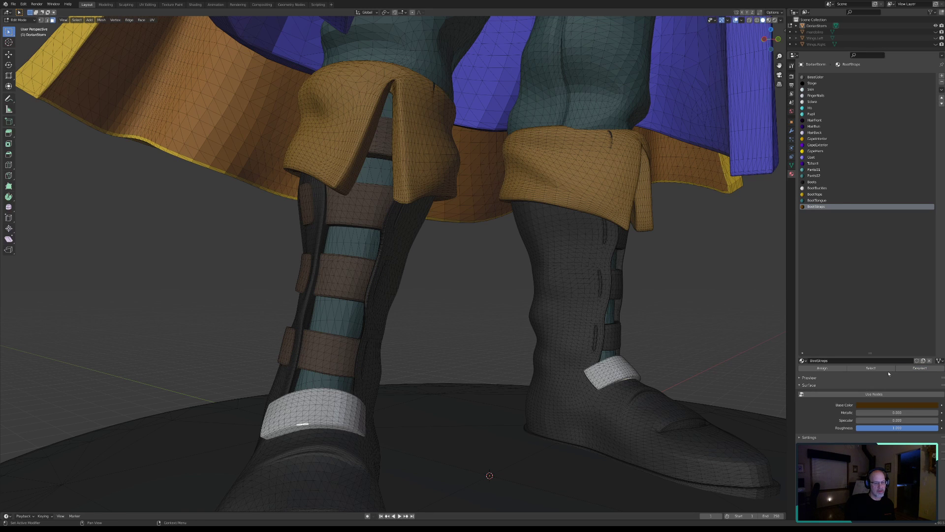
pyautogui.click(872, 369)
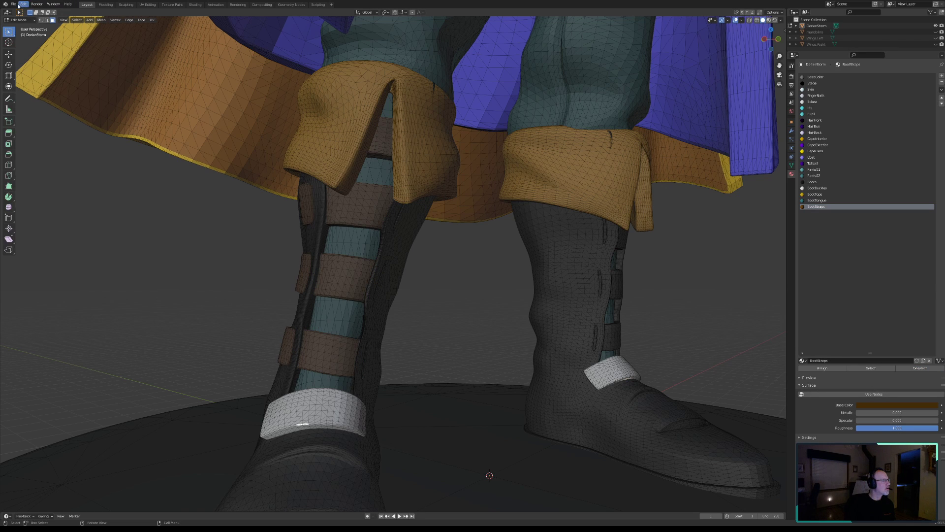
pyautogui.click(15, 4)
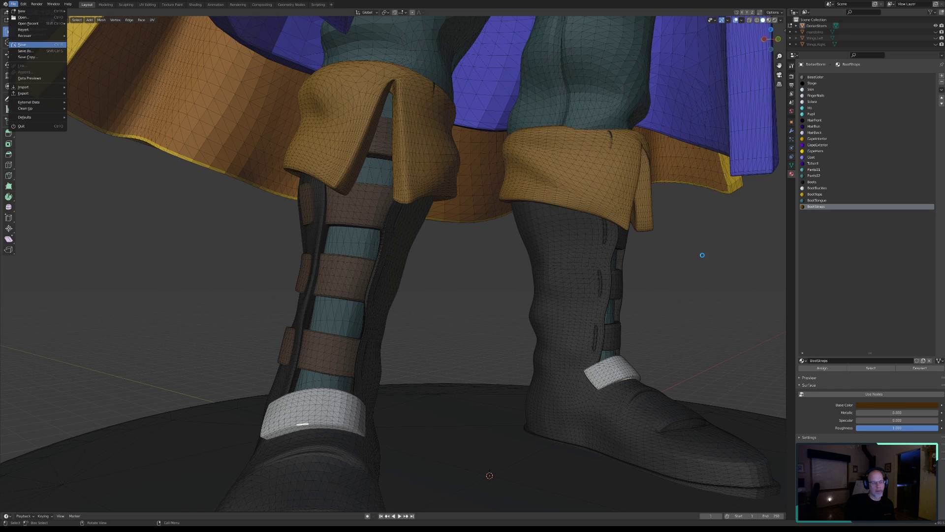
# Select the upper rim faces of the uppermost outer patch on the other boot.
pyautogui.moveTo(666, 289); pyautogui.dragTo(523, 312, button='middle')
pyautogui.moveTo(615, 303); pyautogui.dragTo(396, 236, button='middle')
pyautogui.scroll(4, 492, 333)
pyautogui.scroll(4, 407, 261)
pyautogui.keyDown('shift'); pyautogui.moveTo(462, 268); pyautogui.dragTo(424, 297, button='middle'); pyautogui.keyUp('shift')
pyautogui.moveTo(406, 244); pyautogui.dragTo(392, 280, button='middle')
pyautogui.scroll(5, 415, 272)
pyautogui.keyDown('shift'); pyautogui.moveTo(451, 219); pyautogui.dragTo(440, 364, button='middle'); pyautogui.keyUp('shift')
pyautogui.moveTo(468, 283); pyautogui.dragTo(446, 294, button='middle')
pyautogui.press('c')
pyautogui.moveTo(563, 243)
pyautogui.mouseDown()
pyautogui.moveTo(321, 173)
pyautogui.moveTo(277, 174)
pyautogui.moveTo(282, 194)
pyautogui.moveTo(542, 264)
pyautogui.moveTo(565, 258)
pyautogui.moveTo(538, 435)
pyautogui.moveTo(512, 450)
pyautogui.moveTo(485, 388)
pyautogui.moveTo(485, 325)
pyautogui.moveTo(511, 315)
pyautogui.moveTo(514, 420)
pyautogui.moveTo(496, 452)
pyautogui.moveTo(474, 433)
pyautogui.moveTo(465, 379)
pyautogui.moveTo(470, 323)
pyautogui.moveTo(487, 276)
pyautogui.moveTo(375, 255)
pyautogui.moveTo(433, 344)
pyautogui.moveTo(440, 407)
pyautogui.moveTo(401, 390)
pyautogui.moveTo(347, 286)
pyautogui.mouseUp()
pyautogui.rightClick(362, 295)
# Add the broad outer surface of the other boot's uppermost outer patch, including the gap in its middle.
pyautogui.moveTo(362, 296)
pyautogui.mouseDown(button='middle')
pyautogui.moveTo(361, 210)
pyautogui.moveTo(344, 202)
pyautogui.moveTo(382, 205)
pyautogui.mouseUp(button='middle')
pyautogui.scroll(-4, 340, 209)
pyautogui.press('c')
pyautogui.moveTo(404, 178)
pyautogui.mouseDown()
pyautogui.moveTo(379, 206)
pyautogui.moveTo(375, 331)
pyautogui.moveTo(427, 352)
pyautogui.moveTo(466, 350)
pyautogui.mouseUp()
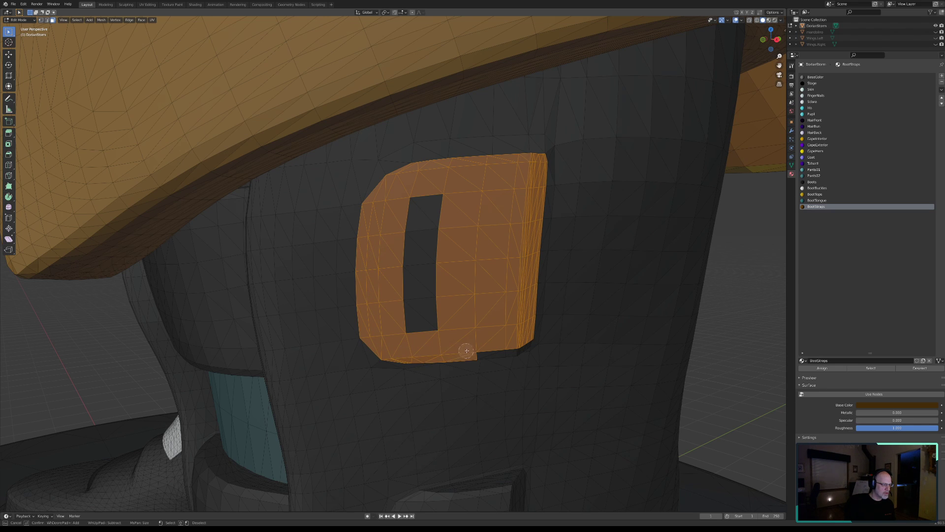
pyautogui.moveTo(520, 338)
pyautogui.mouseDown()
pyautogui.moveTo(415, 321)
pyautogui.moveTo(431, 216)
pyautogui.mouseUp()
pyautogui.rightClick(481, 248)
# Add the underside faces along the lower edge of the other boot's uppermost outer patch.
pyautogui.moveTo(483, 248); pyautogui.dragTo(481, 245, button='middle')
pyautogui.moveTo(477, 302)
pyautogui.mouseDown(button='middle')
pyautogui.moveTo(553, 248)
pyautogui.moveTo(541, 257)
pyautogui.mouseUp(button='middle')
pyautogui.press('c')
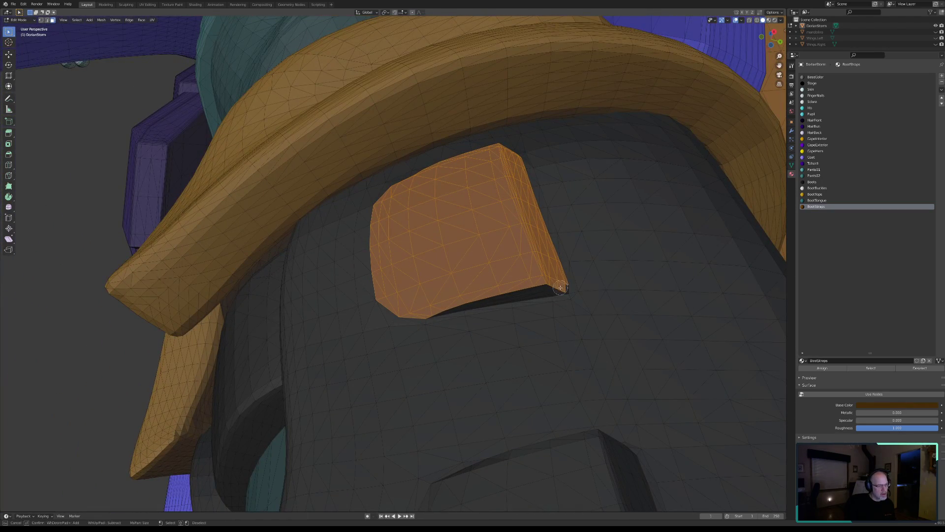
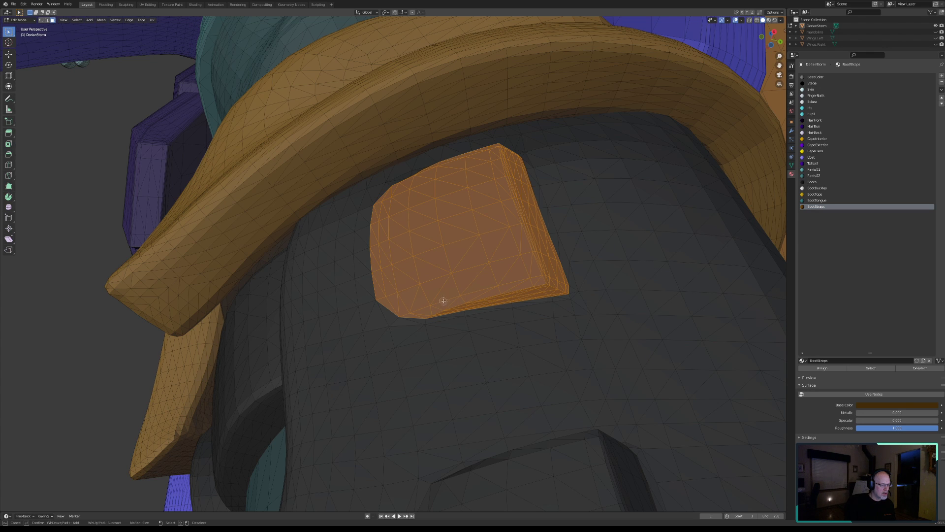
pyautogui.press('Escape')
# Select the upper rim and broad outer surface of the other boot's middle outer patch.
pyautogui.moveTo(459, 286); pyautogui.dragTo(506, 263, button='middle')
pyautogui.scroll(4, 512, 266)
pyautogui.keyDown('shift'); pyautogui.moveTo(559, 286); pyautogui.dragTo(405, 283, button='middle'); pyautogui.keyUp('shift')
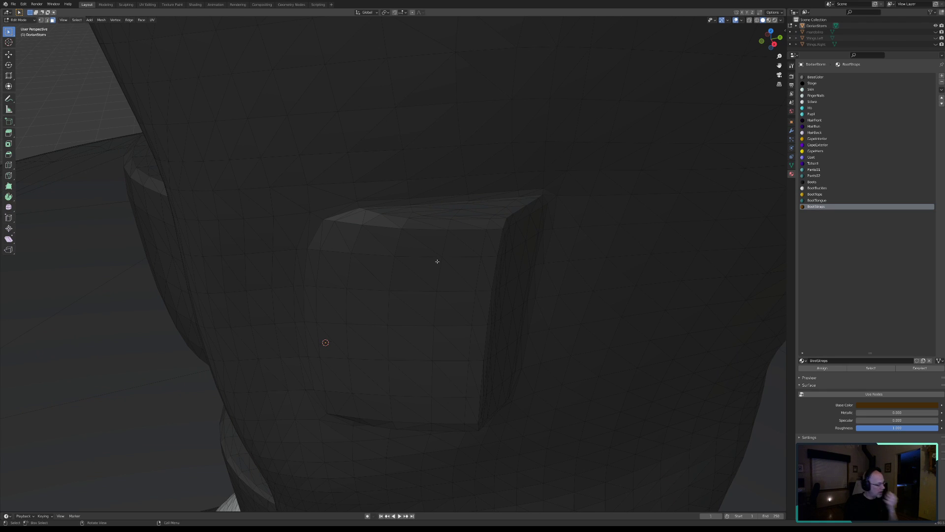
pyautogui.moveTo(464, 247); pyautogui.dragTo(499, 249, button='middle')
pyautogui.press('c')
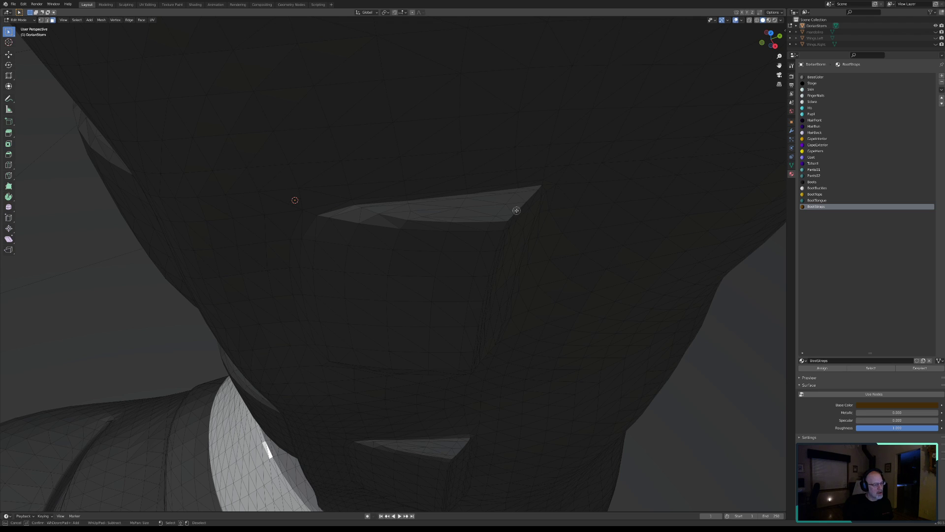
pyautogui.moveTo(528, 197)
pyautogui.mouseDown()
pyautogui.moveTo(421, 202)
pyautogui.moveTo(325, 229)
pyautogui.moveTo(313, 271)
pyautogui.moveTo(326, 344)
pyautogui.moveTo(461, 355)
pyautogui.moveTo(487, 217)
pyautogui.moveTo(432, 217)
pyautogui.moveTo(372, 236)
pyautogui.moveTo(378, 312)
pyautogui.moveTo(416, 301)
pyautogui.moveTo(419, 291)
pyautogui.moveTo(362, 320)
pyautogui.mouseUp()
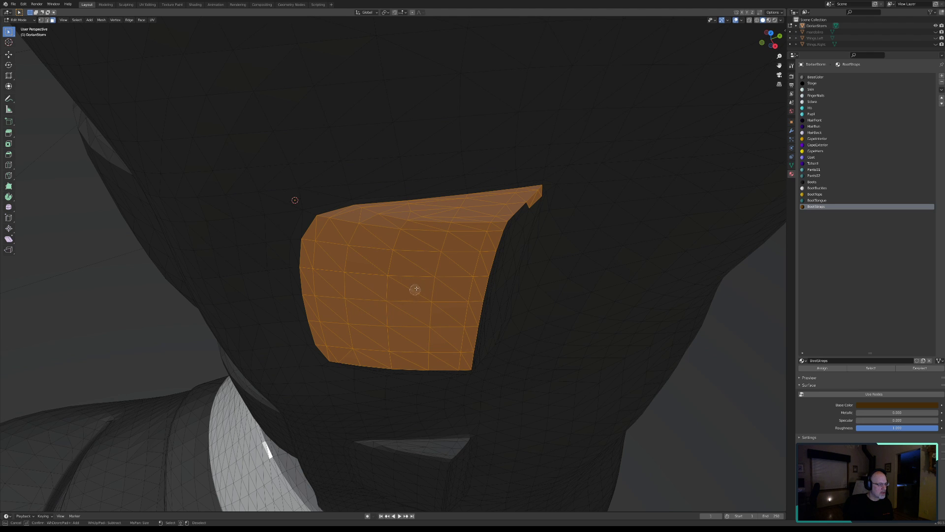
pyautogui.rightClick(501, 238)
# Add the side faces of the middle outer patch, from its upper corner to its lower edge.
pyautogui.moveTo(499, 239); pyautogui.dragTo(453, 232, button='middle')
pyautogui.press('c')
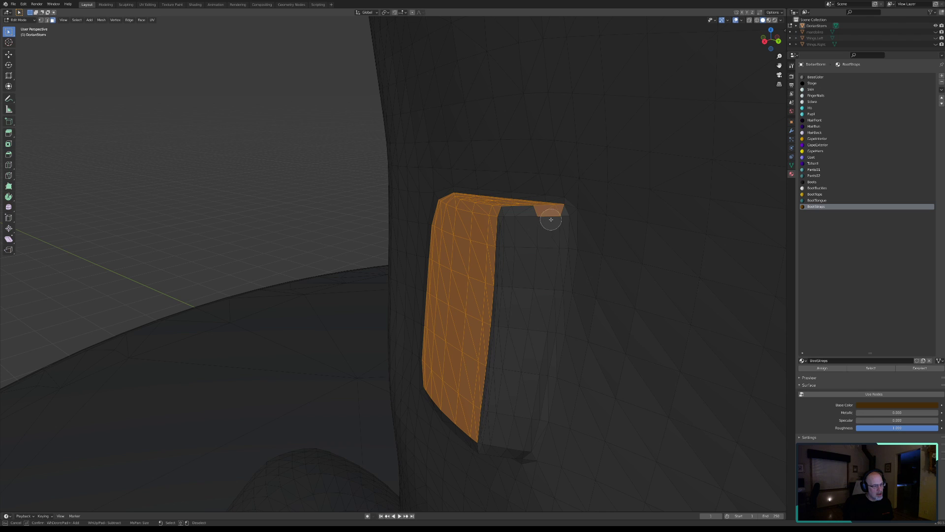
pyautogui.click(552, 220)
pyautogui.moveTo(552, 219)
pyautogui.mouseDown()
pyautogui.moveTo(532, 214)
pyautogui.moveTo(507, 229)
pyautogui.moveTo(506, 270)
pyautogui.moveTo(545, 256)
pyautogui.moveTo(545, 274)
pyautogui.moveTo(540, 306)
pyautogui.moveTo(490, 323)
pyautogui.moveTo(518, 342)
pyautogui.moveTo(538, 337)
pyautogui.moveTo(525, 382)
pyautogui.moveTo(487, 397)
pyautogui.moveTo(484, 423)
pyautogui.moveTo(519, 426)
pyautogui.moveTo(488, 438)
pyautogui.mouseUp()
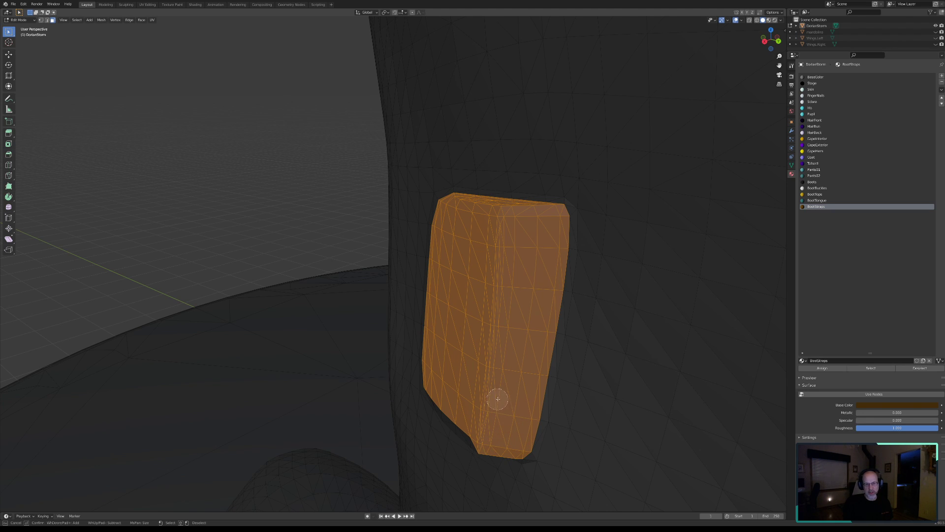
pyautogui.rightClick(538, 370)
# Add the underside faces along the lower edge of the middle outer patch.
pyautogui.moveTo(477, 345); pyautogui.dragTo(425, 329, button='middle')
pyautogui.press('c')
pyautogui.moveTo(581, 341)
pyautogui.mouseDown()
pyautogui.moveTo(529, 344)
pyautogui.moveTo(560, 347)
pyautogui.moveTo(488, 363)
pyautogui.mouseUp()
pyautogui.moveTo(478, 373); pyautogui.dragTo(442, 387)
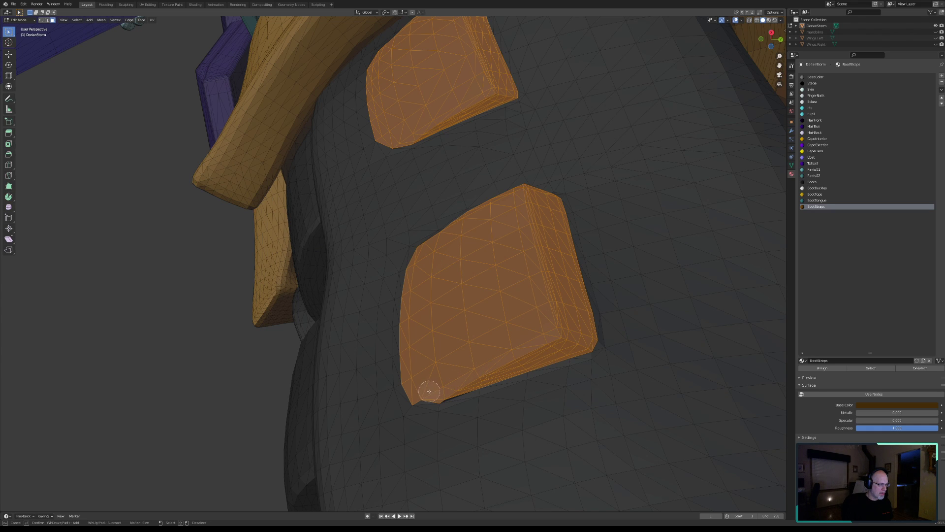
pyautogui.press('Escape')
# Add the upper rim, side faces and part of the outer surface of the boot's lowest outer patch.
pyautogui.moveTo(465, 310)
pyautogui.mouseDown(button='middle')
pyautogui.moveTo(479, 346)
pyautogui.moveTo(471, 364)
pyautogui.moveTo(457, 313)
pyautogui.moveTo(503, 283)
pyautogui.moveTo(503, 327)
pyautogui.mouseUp(button='middle')
pyautogui.scroll(-5, 470, 364)
pyautogui.scroll(6, 503, 327)
pyautogui.moveTo(610, 341); pyautogui.dragTo(282, 215, button='middle')
pyautogui.press('c')
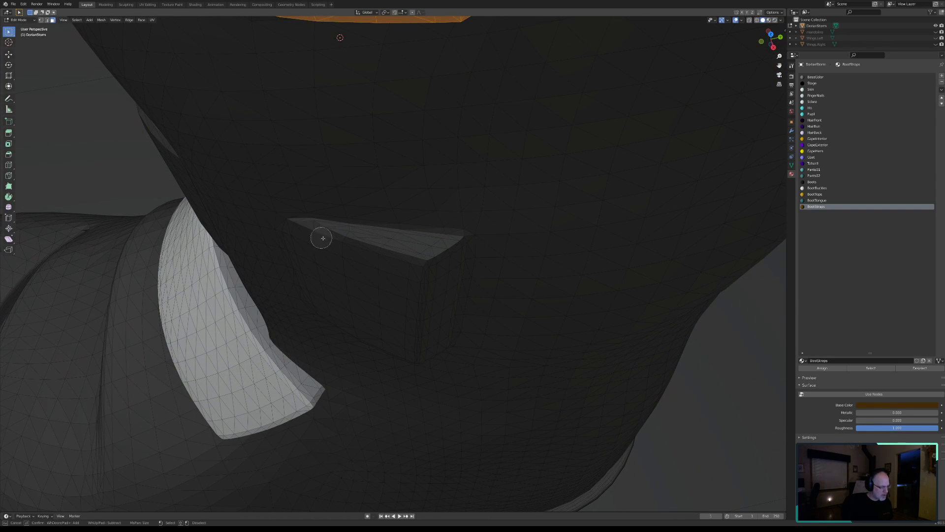
pyautogui.moveTo(449, 244)
pyautogui.mouseDown()
pyautogui.moveTo(306, 235)
pyautogui.moveTo(420, 268)
pyautogui.moveTo(414, 343)
pyautogui.moveTo(432, 337)
pyautogui.moveTo(428, 319)
pyautogui.moveTo(446, 271)
pyautogui.moveTo(444, 293)
pyautogui.mouseUp()
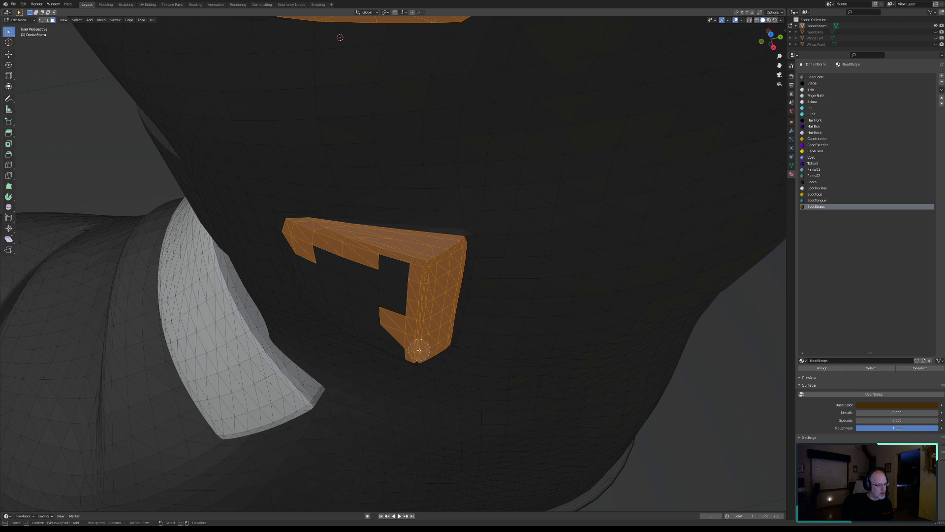
pyautogui.moveTo(417, 351)
pyautogui.mouseDown()
pyautogui.moveTo(343, 314)
pyautogui.moveTo(318, 268)
pyautogui.moveTo(392, 258)
pyautogui.moveTo(359, 294)
pyautogui.mouseUp()
pyautogui.rightClick(359, 294)
# Fill in the unselected edge and corner faces on the outer surface of the lowest outer patch.
pyautogui.moveTo(359, 294)
pyautogui.mouseDown(button='middle')
pyautogui.moveTo(350, 203)
pyautogui.moveTo(388, 160)
pyautogui.mouseUp(button='middle')
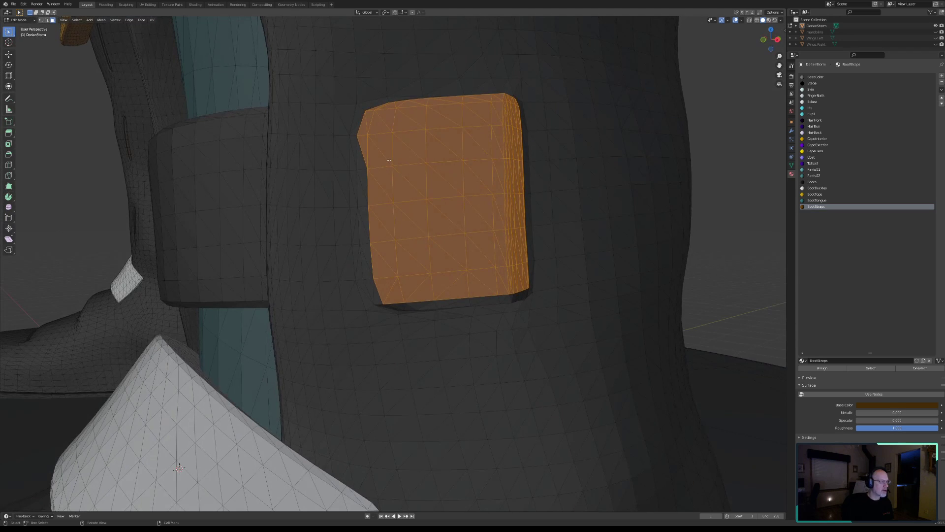
pyautogui.press('c')
pyautogui.moveTo(386, 152)
pyautogui.mouseDown()
pyautogui.moveTo(372, 200)
pyautogui.moveTo(393, 297)
pyautogui.moveTo(514, 290)
pyautogui.mouseUp()
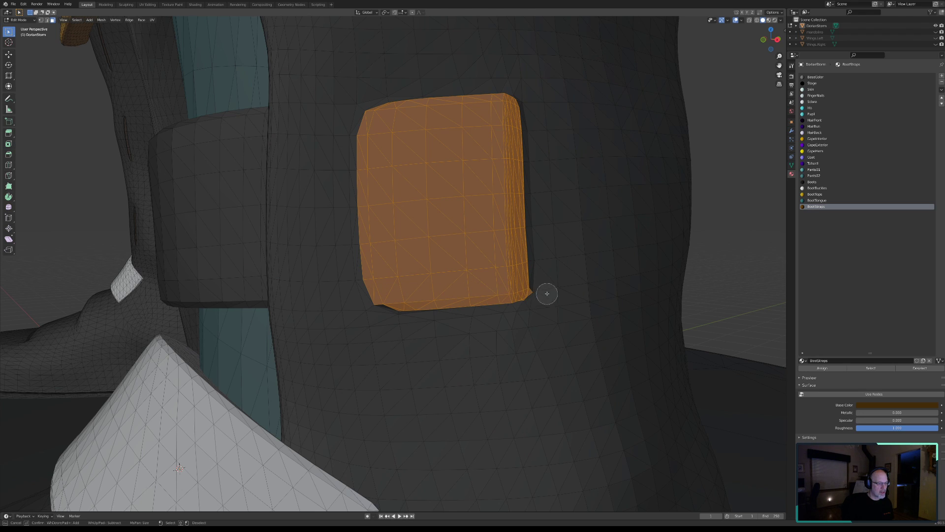
pyautogui.click(389, 297)
pyautogui.press('Escape')
# Add the underside faces along the lower edge of the lowest outer patch.
pyautogui.moveTo(467, 302)
pyautogui.mouseDown(button='middle')
pyautogui.moveTo(448, 280)
pyautogui.moveTo(557, 324)
pyautogui.mouseUp(button='middle')
pyautogui.press('c')
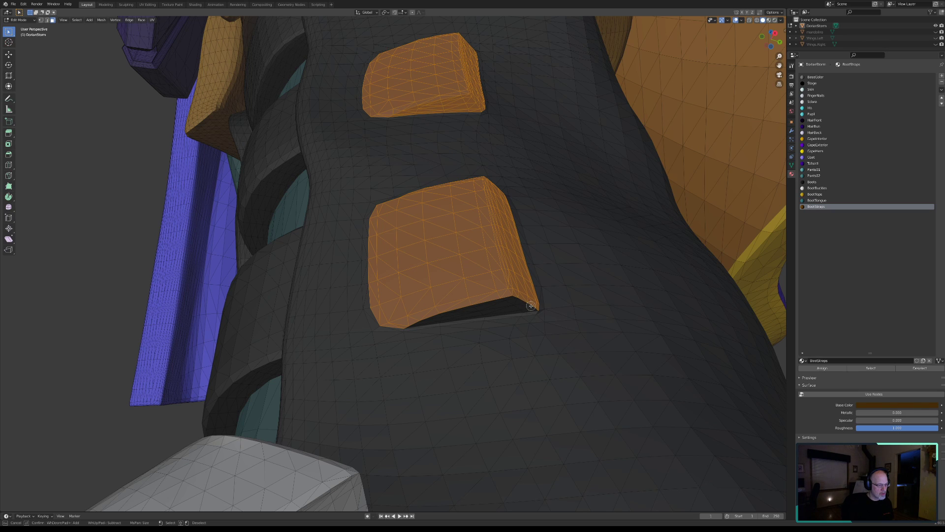
pyautogui.moveTo(517, 304); pyautogui.dragTo(470, 311)
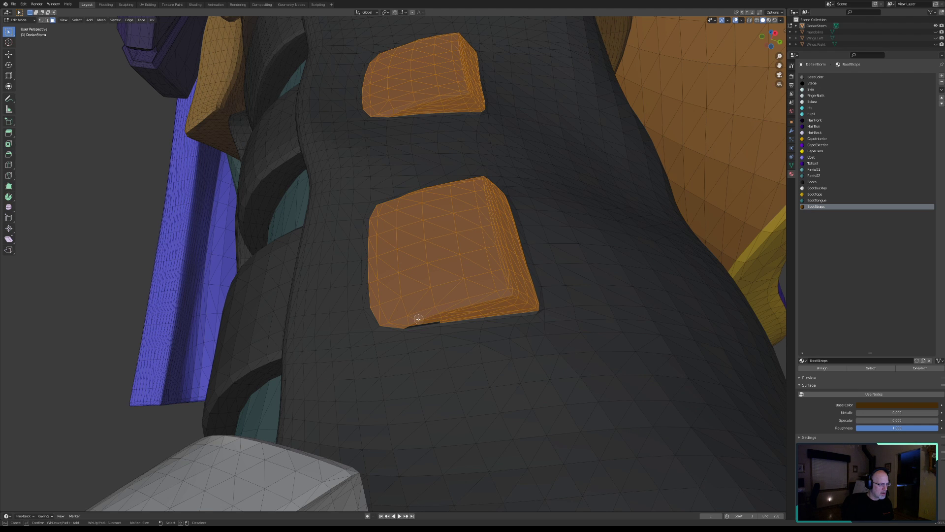
pyautogui.rightClick(457, 289)
pyautogui.moveTo(449, 276); pyautogui.dragTo(434, 268, button='middle')
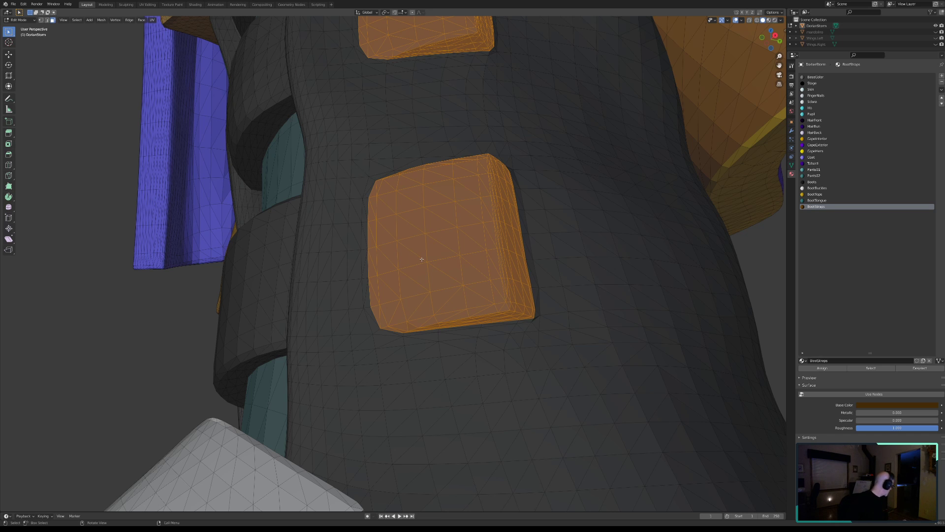
# Add the upper ledge faces at one end of the front strap partly hidden behind the boot's folded top.
pyautogui.moveTo(484, 241); pyautogui.dragTo(463, 242, button='middle')
pyautogui.scroll(-4, 475, 252)
pyautogui.keyDown('shift'); pyautogui.moveTo(349, 243); pyautogui.dragTo(446, 273, button='middle'); pyautogui.keyUp('shift')
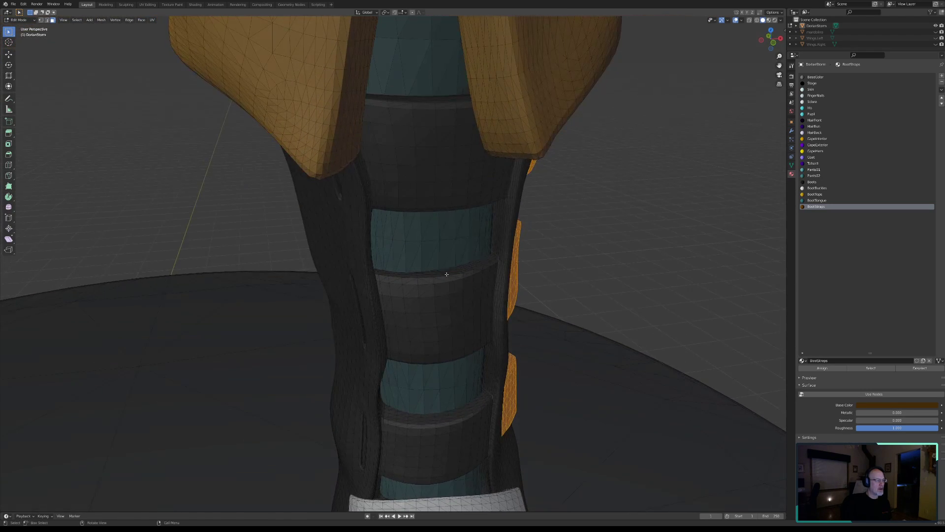
pyautogui.keyDown('shift'); pyautogui.moveTo(433, 194); pyautogui.dragTo(422, 306, button='middle'); pyautogui.keyUp('shift')
pyautogui.scroll(3, 425, 275)
pyautogui.keyDown('shift'); pyautogui.moveTo(428, 268); pyautogui.dragTo(497, 265, button='middle'); pyautogui.keyUp('shift')
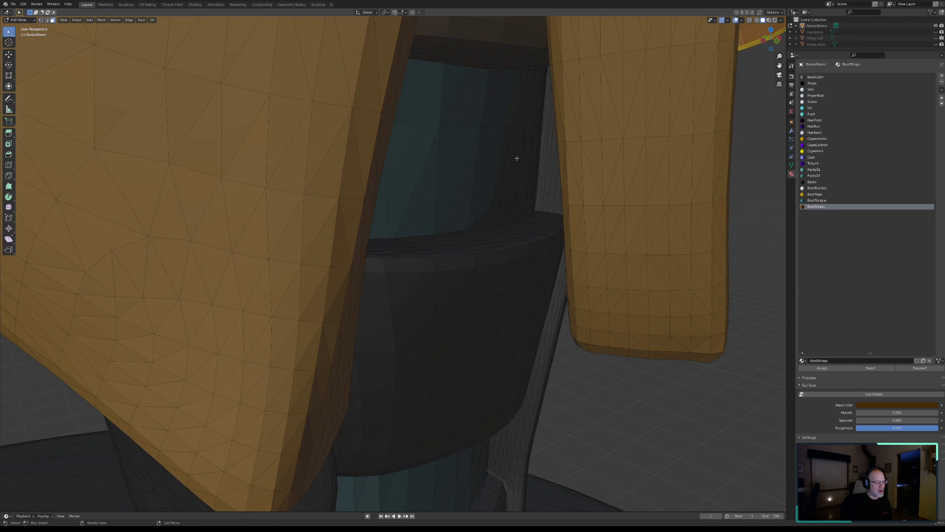
pyautogui.moveTo(513, 238); pyautogui.dragTo(207, 279, button='middle')
pyautogui.scroll(3, 517, 304)
pyautogui.keyDown('shift'); pyautogui.moveTo(570, 282); pyautogui.dragTo(505, 302, button='middle'); pyautogui.keyUp('shift')
pyautogui.scroll(3, 508, 288)
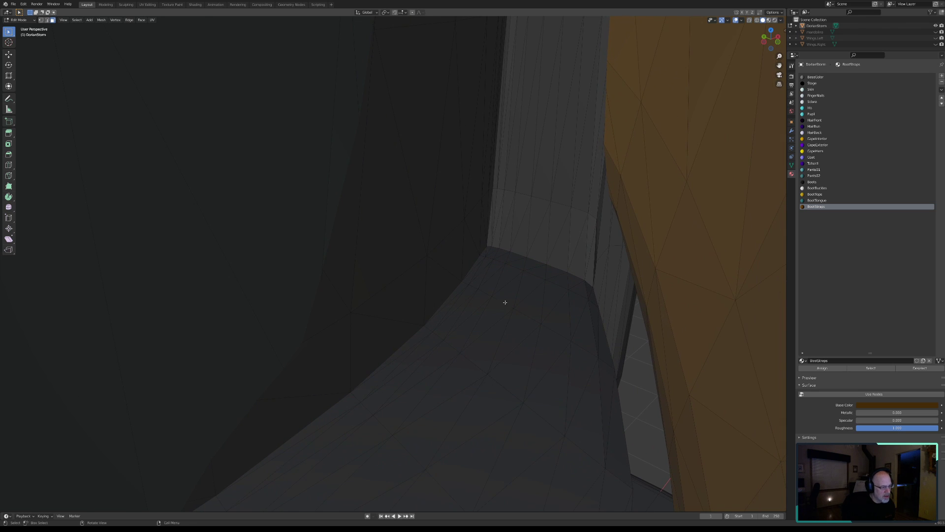
pyautogui.press('c')
pyautogui.moveTo(489, 257)
pyautogui.mouseDown()
pyautogui.moveTo(514, 278)
pyautogui.moveTo(582, 297)
pyautogui.moveTo(596, 355)
pyautogui.moveTo(473, 289)
pyautogui.moveTo(384, 404)
pyautogui.moveTo(363, 401)
pyautogui.moveTo(447, 405)
pyautogui.moveTo(413, 458)
pyautogui.moveTo(480, 495)
pyautogui.moveTo(603, 471)
pyautogui.mouseUp()
pyautogui.moveTo(292, 501); pyautogui.dragTo(225, 512)
pyautogui.rightClick(453, 436)
# Add the missed ledge faces along the strap's inner edge beside the boot tongue.
pyautogui.moveTo(453, 438)
pyautogui.mouseDown(button='middle')
pyautogui.moveTo(420, 438)
pyautogui.moveTo(433, 424)
pyautogui.mouseUp(button='middle')
pyautogui.press('c')
pyautogui.moveTo(430, 414)
pyautogui.mouseDown()
pyautogui.moveTo(436, 382)
pyautogui.moveTo(369, 460)
pyautogui.moveTo(324, 486)
pyautogui.moveTo(275, 438)
pyautogui.moveTo(268, 411)
pyautogui.moveTo(247, 413)
pyautogui.moveTo(385, 390)
pyautogui.mouseUp()
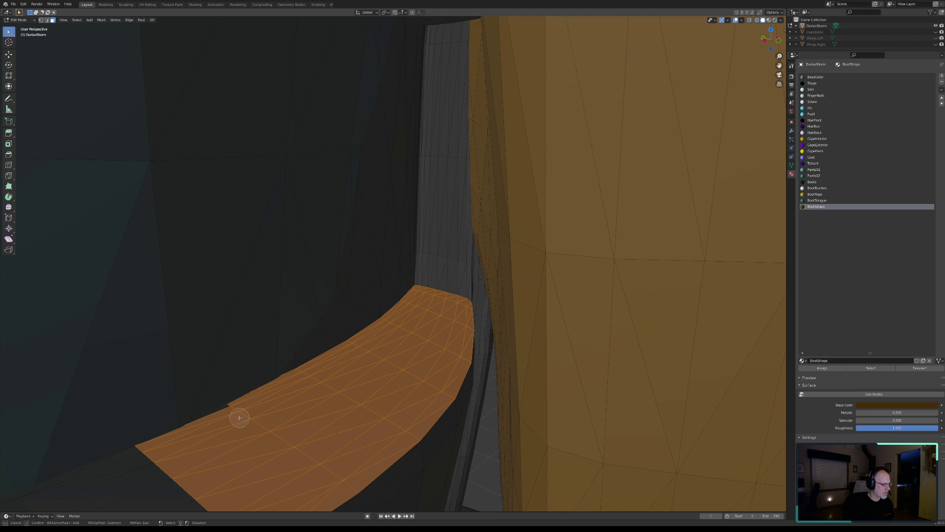
pyautogui.rightClick(345, 399)
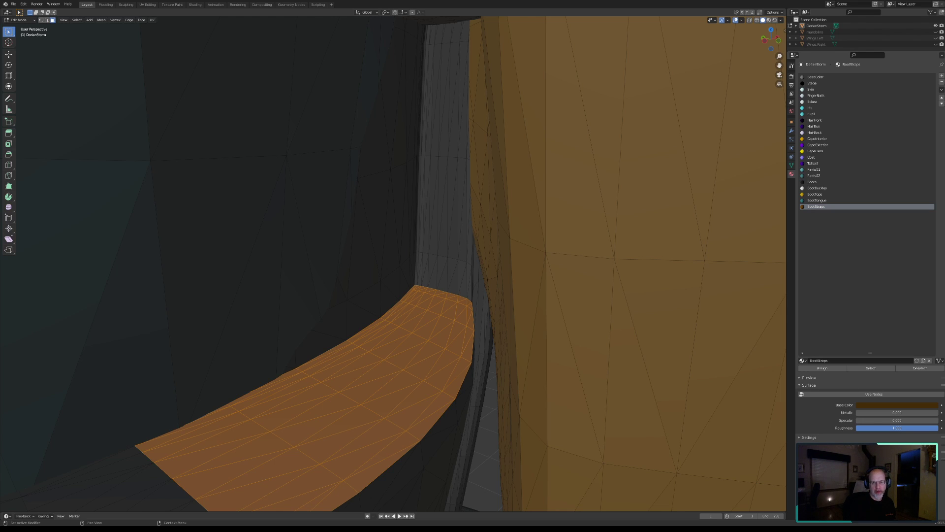
# Extend the selection across the rest of the strap's upper ledge and front rim to its opposite end.
pyautogui.moveTo(205, 451)
pyautogui.mouseDown(button='middle')
pyautogui.moveTo(186, 428)
pyautogui.moveTo(187, 452)
pyautogui.mouseUp(button='middle')
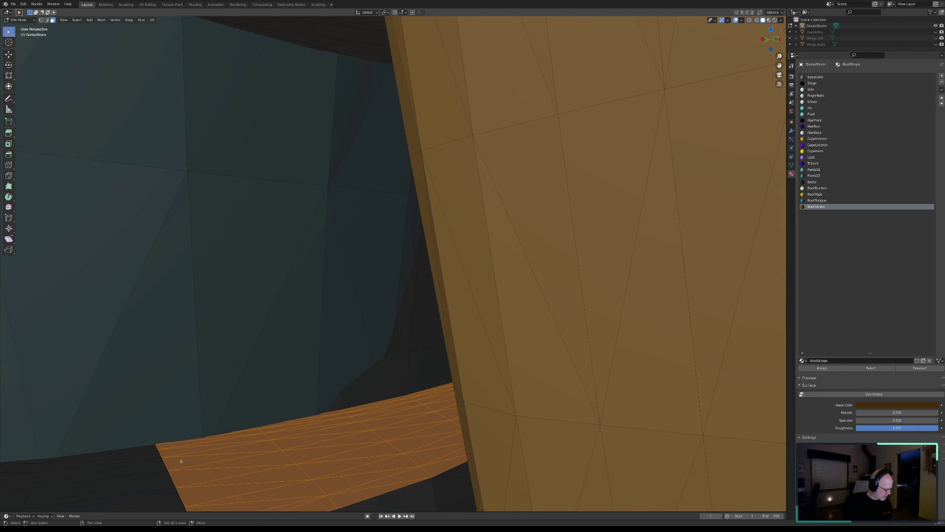
pyautogui.scroll(-4, 181, 461)
pyautogui.moveTo(245, 412); pyautogui.dragTo(225, 437, button='middle')
pyautogui.press('c')
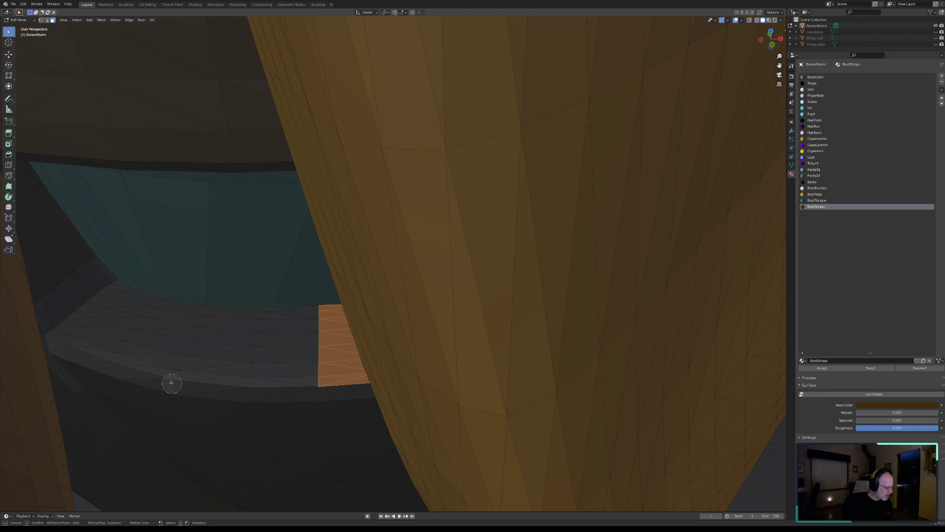
pyautogui.click(117, 294)
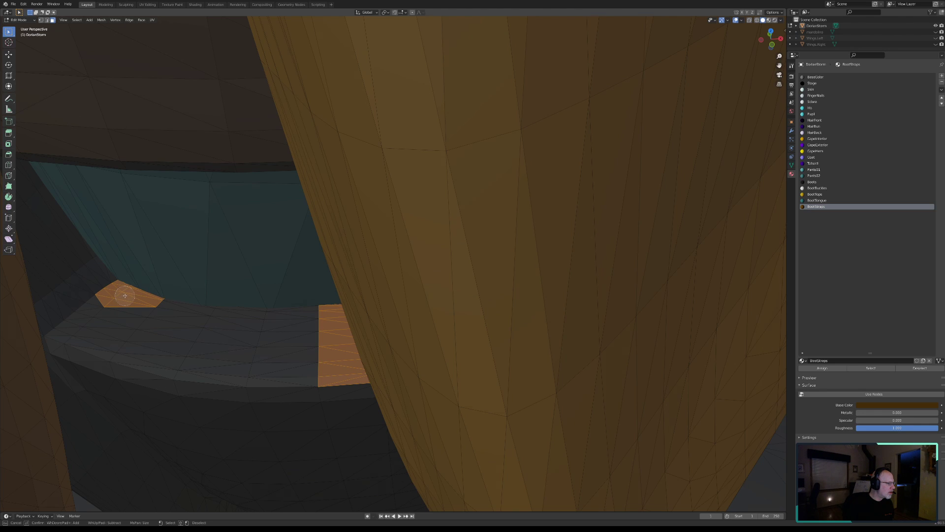
pyautogui.moveTo(162, 309)
pyautogui.mouseDown()
pyautogui.moveTo(217, 322)
pyautogui.moveTo(264, 318)
pyautogui.moveTo(317, 335)
pyautogui.moveTo(270, 359)
pyautogui.moveTo(90, 312)
pyautogui.moveTo(70, 348)
pyautogui.moveTo(108, 376)
pyautogui.moveTo(177, 345)
pyautogui.moveTo(270, 356)
pyautogui.moveTo(159, 378)
pyautogui.moveTo(348, 390)
pyautogui.moveTo(206, 399)
pyautogui.moveTo(95, 380)
pyautogui.moveTo(336, 416)
pyautogui.mouseUp()
pyautogui.rightClick(308, 412)
# Add the strap's outer end faces and the front faces just below them.
pyautogui.moveTo(308, 412); pyautogui.dragTo(358, 341, button='middle')
pyautogui.press('c')
pyautogui.moveTo(363, 270)
pyautogui.mouseDown()
pyautogui.moveTo(312, 295)
pyautogui.moveTo(338, 316)
pyautogui.moveTo(362, 271)
pyautogui.mouseUp()
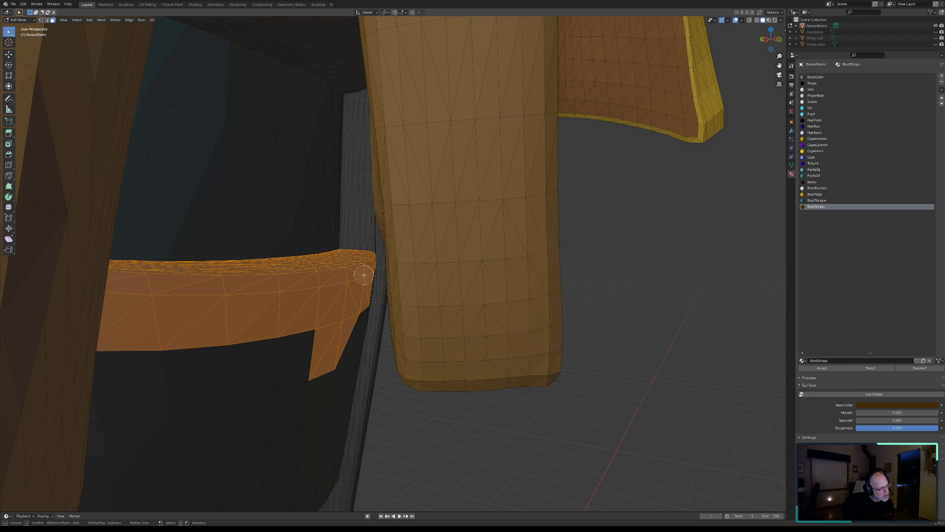
pyautogui.moveTo(360, 307)
pyautogui.mouseDown()
pyautogui.moveTo(327, 344)
pyautogui.moveTo(213, 390)
pyautogui.moveTo(149, 378)
pyautogui.moveTo(139, 439)
pyautogui.moveTo(283, 413)
pyautogui.moveTo(283, 422)
pyautogui.mouseUp()
pyautogui.press('Escape')
# Add the broad front surface of the uppermost visible strap from one end to the other.
pyautogui.moveTo(289, 429)
pyautogui.mouseDown(button='middle')
pyautogui.moveTo(278, 397)
pyautogui.moveTo(228, 390)
pyautogui.mouseUp(button='middle')
pyautogui.press('c')
pyautogui.moveTo(522, 284)
pyautogui.mouseDown()
pyautogui.moveTo(539, 501)
pyautogui.moveTo(345, 510)
pyautogui.moveTo(268, 468)
pyautogui.moveTo(450, 438)
pyautogui.moveTo(455, 376)
pyautogui.moveTo(255, 430)
pyautogui.mouseUp()
pyautogui.rightClick(255, 429)
pyautogui.moveTo(222, 430)
pyautogui.mouseDown(button='middle')
pyautogui.moveTo(234, 431)
pyautogui.moveTo(229, 365)
pyautogui.mouseUp(button='middle')
pyautogui.press('c')
pyautogui.moveTo(229, 360); pyautogui.dragTo(231, 482)
pyautogui.moveTo(281, 505); pyautogui.dragTo(350, 504)
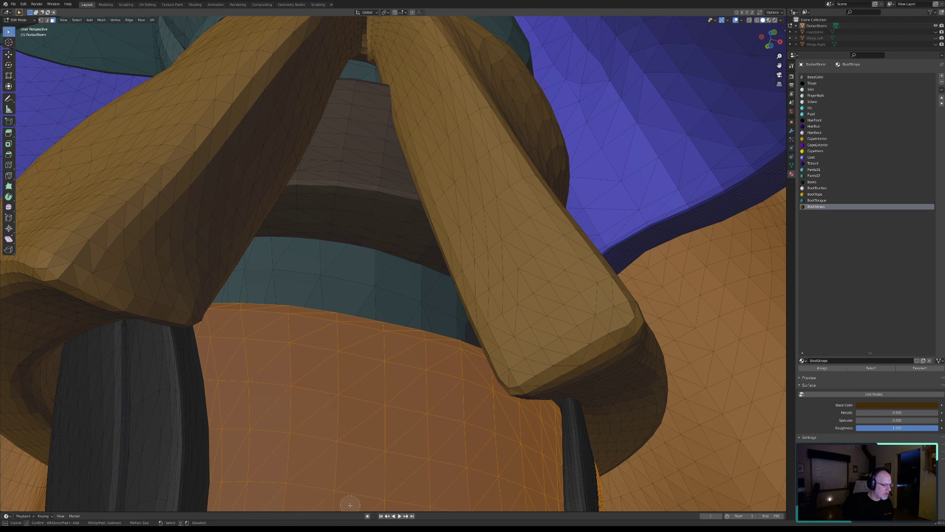
pyautogui.rightClick(298, 413)
# Add the underside faces along the strap's lower edge and deselect the stray boot tongue faces.
pyautogui.moveTo(298, 413)
pyautogui.mouseDown(button='middle')
pyautogui.moveTo(287, 446)
pyautogui.moveTo(295, 403)
pyautogui.moveTo(283, 453)
pyautogui.moveTo(329, 247)
pyautogui.mouseUp(button='middle')
pyautogui.moveTo(385, 300)
pyautogui.mouseDown(button='middle')
pyautogui.moveTo(391, 327)
pyautogui.moveTo(386, 312)
pyautogui.moveTo(398, 310)
pyautogui.mouseUp(button='middle')
pyautogui.press('c')
pyautogui.moveTo(226, 331); pyautogui.dragTo(229, 382)
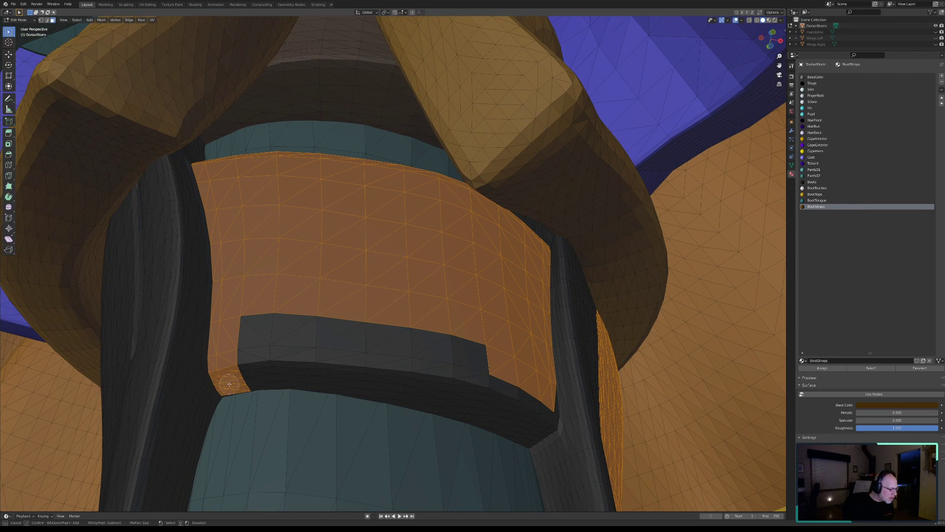
pyautogui.moveTo(247, 377)
pyautogui.mouseDown()
pyautogui.moveTo(389, 389)
pyautogui.moveTo(512, 429)
pyautogui.mouseUp()
pyautogui.keyDown('shift'); pyautogui.moveTo(520, 469); pyautogui.dragTo(499, 469); pyautogui.keyUp('shift')
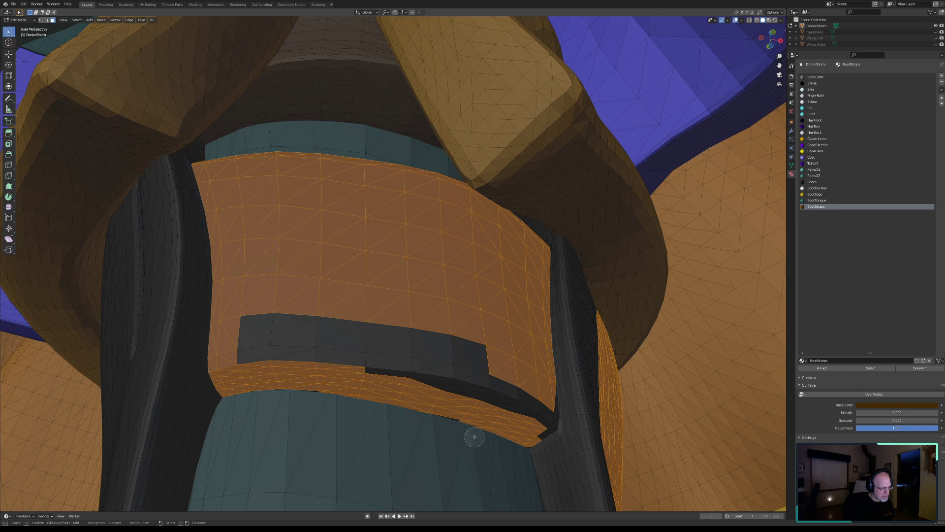
pyautogui.moveTo(460, 410); pyautogui.dragTo(450, 426)
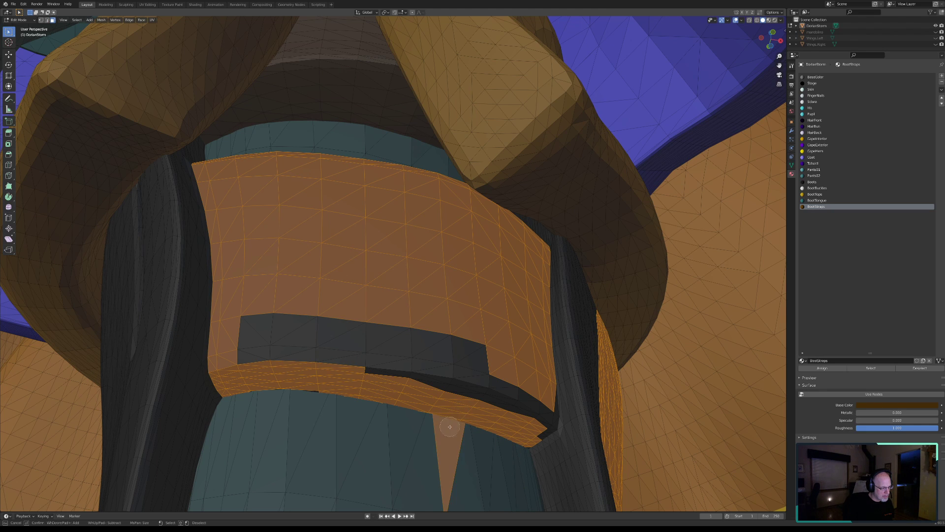
pyautogui.keyDown('shift'); pyautogui.click(447, 451); pyautogui.keyUp('shift')
pyautogui.moveTo(318, 381); pyautogui.dragTo(256, 389)
pyautogui.keyDown('shift'); pyautogui.moveTo(235, 427); pyautogui.dragTo(320, 430); pyautogui.keyUp('shift')
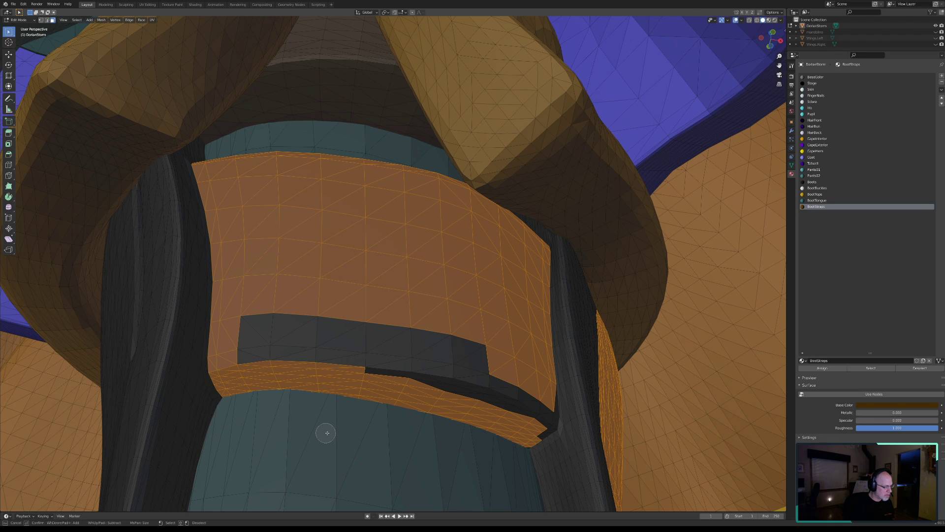
# Fill the gap in the strap's lower front surface and the missed faces at its lower corner.
pyautogui.moveTo(526, 443)
pyautogui.mouseDown()
pyautogui.moveTo(543, 417)
pyautogui.moveTo(253, 354)
pyautogui.moveTo(337, 339)
pyautogui.moveTo(477, 362)
pyautogui.mouseUp()
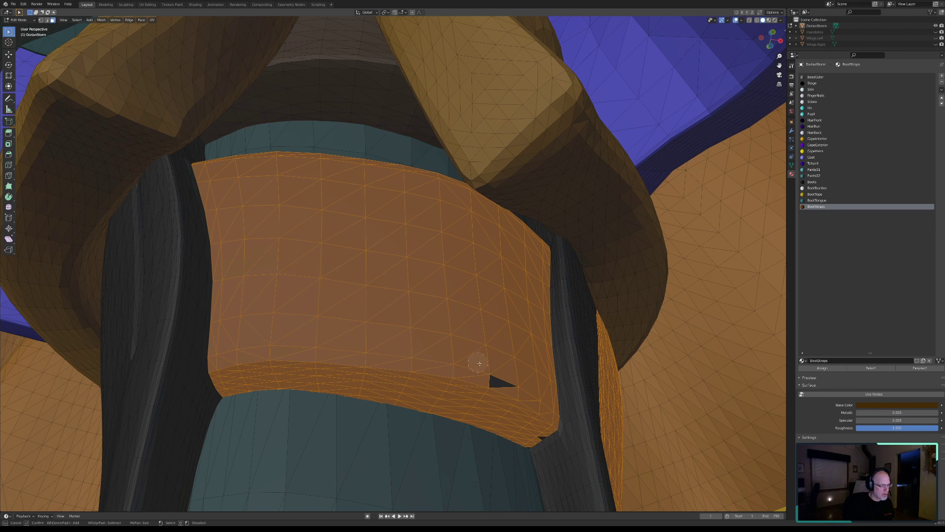
pyautogui.press('Escape')
pyautogui.moveTo(532, 431); pyautogui.dragTo(390, 386, button='middle')
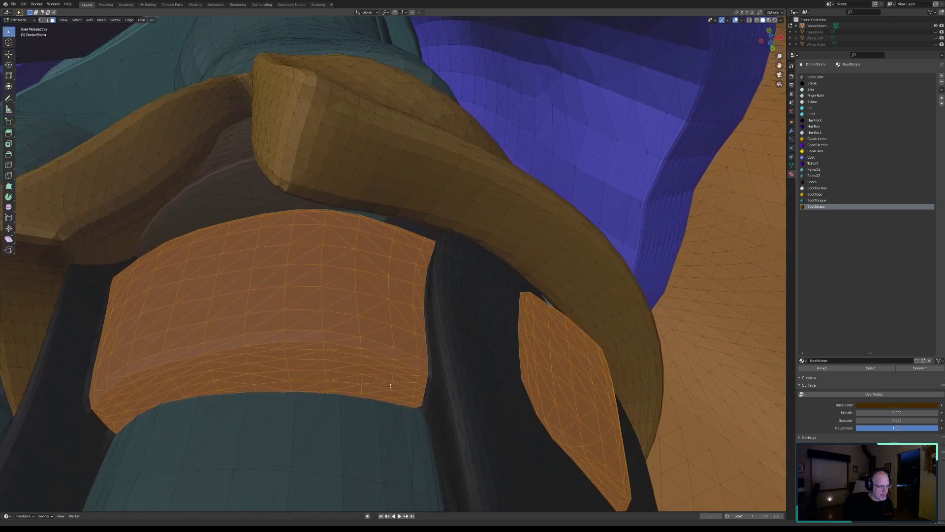
pyautogui.scroll(5, 390, 385)
pyautogui.press('c')
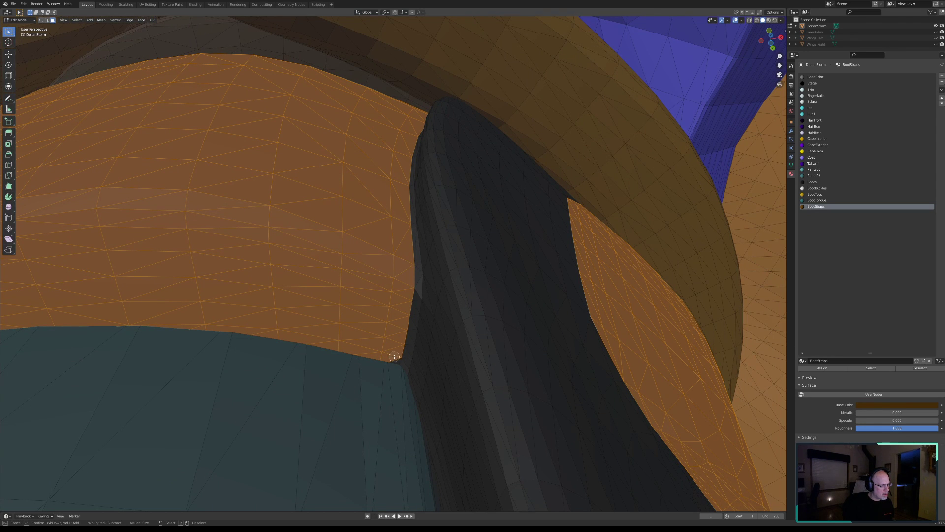
pyautogui.press('Escape')
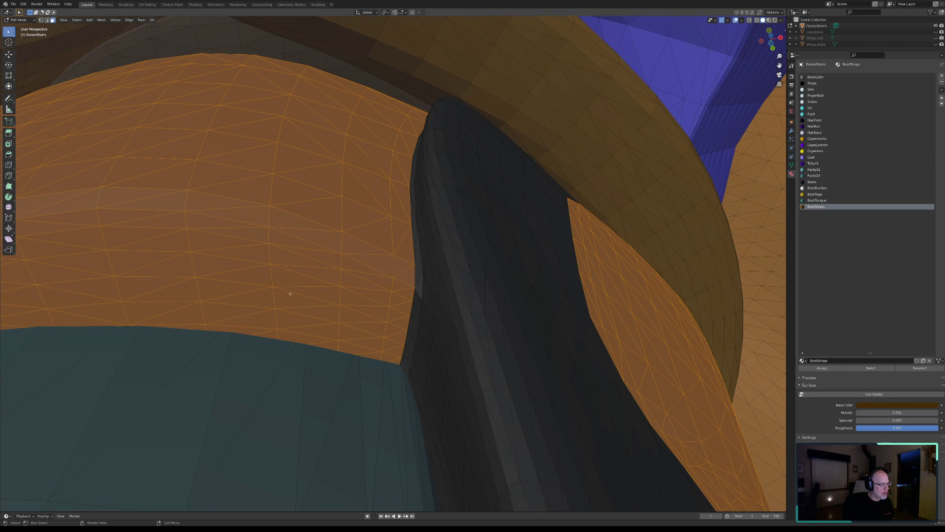
# Add the end faces of the next strap down, from its upper ledge to its front surface.
pyautogui.moveTo(289, 292); pyautogui.dragTo(289, 316, button='middle')
pyautogui.scroll(-6, 288, 320)
pyautogui.moveTo(289, 280); pyautogui.dragTo(384, 316, button='middle')
pyautogui.scroll(5, 348, 327)
pyautogui.keyDown('shift'); pyautogui.moveTo(331, 337); pyautogui.dragTo(415, 333, button='middle'); pyautogui.keyUp('shift')
pyautogui.scroll(3, 414, 344)
pyautogui.press('c')
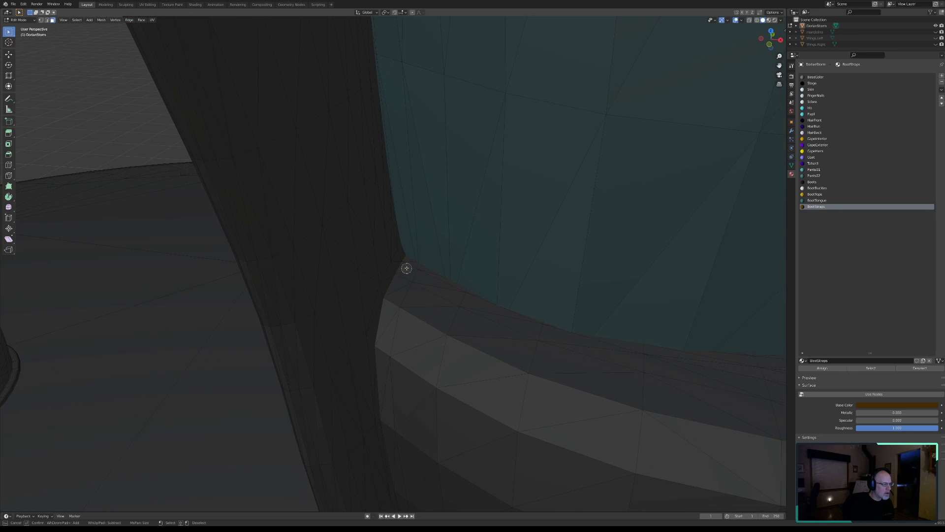
pyautogui.moveTo(407, 266)
pyautogui.mouseDown()
pyautogui.moveTo(420, 275)
pyautogui.moveTo(395, 341)
pyautogui.moveTo(400, 485)
pyautogui.moveTo(423, 465)
pyautogui.moveTo(467, 485)
pyautogui.moveTo(457, 376)
pyautogui.mouseUp()
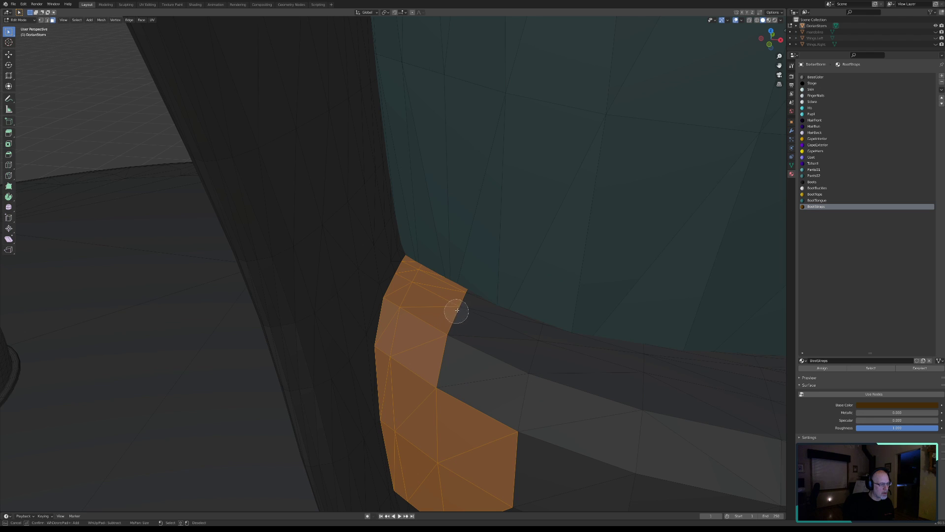
pyautogui.moveTo(461, 303); pyautogui.dragTo(466, 304)
# Add the middle strap's upper ledge and upper front faces near the first end, deselecting the stray boot tongue faces.
pyautogui.moveTo(526, 332)
pyautogui.mouseDown()
pyautogui.moveTo(593, 354)
pyautogui.moveTo(761, 369)
pyautogui.mouseUp()
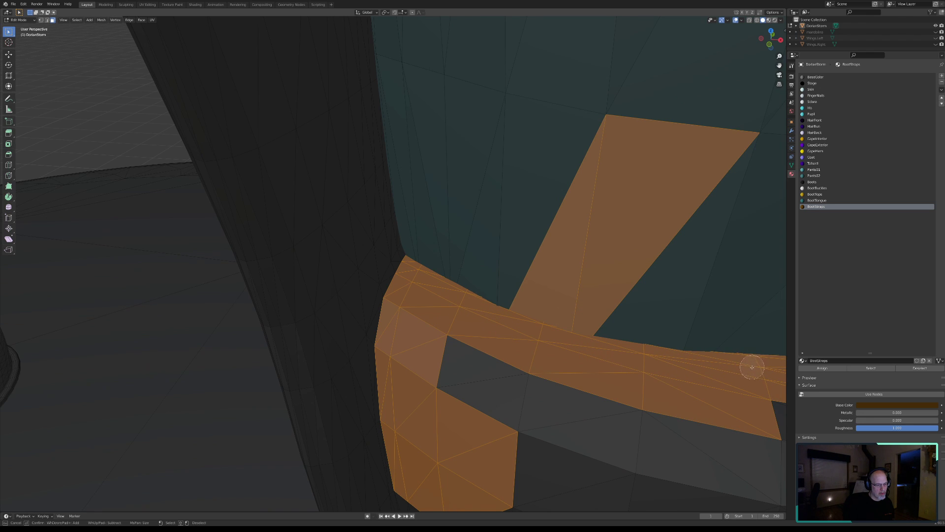
pyautogui.moveTo(554, 245); pyautogui.dragTo(618, 267, button='middle')
pyautogui.moveTo(514, 382)
pyautogui.mouseDown()
pyautogui.moveTo(723, 438)
pyautogui.moveTo(765, 433)
pyautogui.moveTo(663, 486)
pyautogui.moveTo(521, 498)
pyautogui.mouseUp()
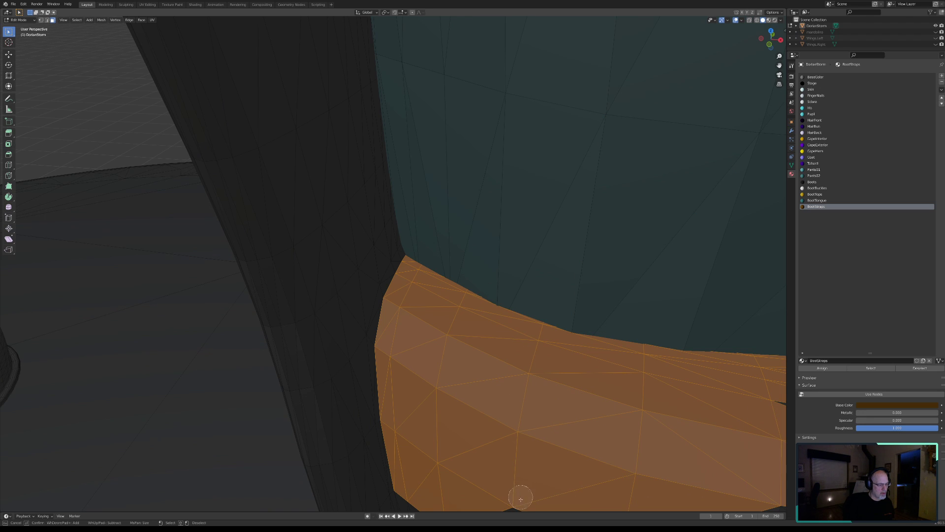
pyautogui.rightClick(750, 421)
# Extend the selection along the middle strap's upper ledge and rim toward its far end.
pyautogui.keyDown('shift'); pyautogui.moveTo(750, 421); pyautogui.dragTo(491, 384, button='middle'); pyautogui.keyUp('shift')
pyautogui.scroll(-3, 492, 384)
pyautogui.keyDown('shift'); pyautogui.moveTo(556, 388); pyautogui.dragTo(452, 374, button='middle'); pyautogui.keyUp('shift')
pyautogui.press('c')
pyautogui.moveTo(354, 316)
pyautogui.mouseDown()
pyautogui.moveTo(551, 350)
pyautogui.moveTo(601, 338)
pyautogui.moveTo(588, 388)
pyautogui.moveTo(263, 386)
pyautogui.moveTo(405, 460)
pyautogui.moveTo(553, 453)
pyautogui.moveTo(553, 418)
pyautogui.moveTo(618, 361)
pyautogui.mouseUp()
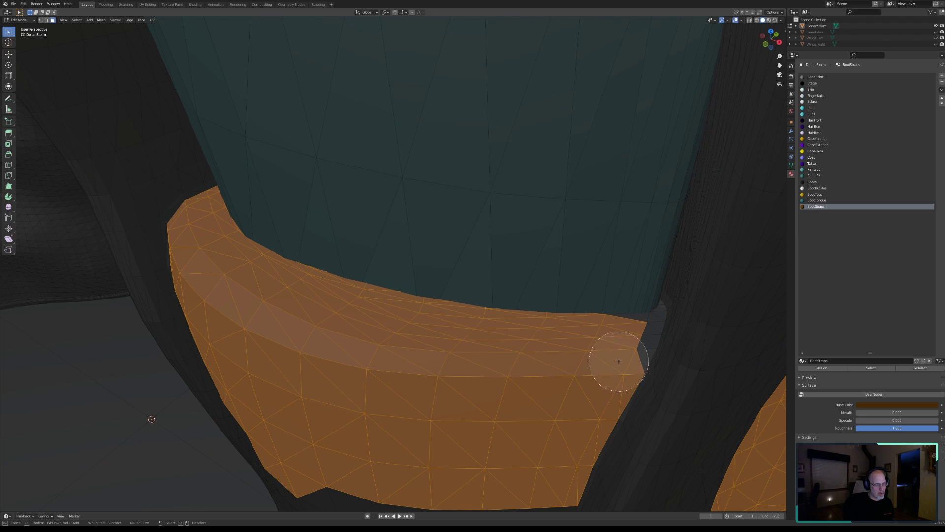
pyautogui.click(617, 356)
pyautogui.scroll(5, 612, 359)
pyautogui.moveTo(643, 331); pyautogui.dragTo(638, 336)
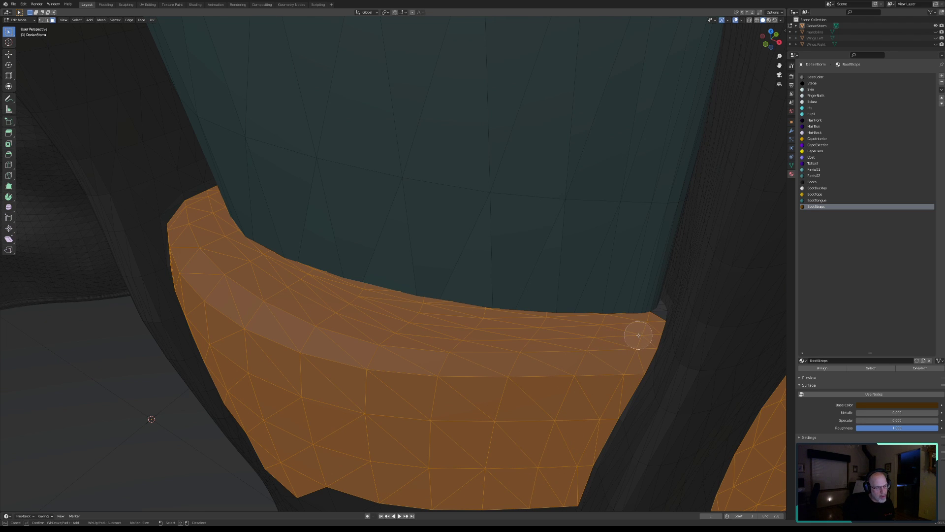
pyautogui.rightClick(641, 334)
# Add the narrow ledge faces tucked between the boot tongue and the boot side at the middle strap's far corner.
pyautogui.moveTo(640, 334)
pyautogui.mouseDown(button='middle')
pyautogui.moveTo(599, 322)
pyautogui.moveTo(594, 350)
pyautogui.mouseUp(button='middle')
pyautogui.scroll(4, 599, 344)
pyautogui.keyDown('shift'); pyautogui.moveTo(718, 381); pyautogui.dragTo(408, 347, button='middle'); pyautogui.keyUp('shift')
pyautogui.press('c')
pyautogui.moveTo(489, 336); pyautogui.dragTo(489, 346)
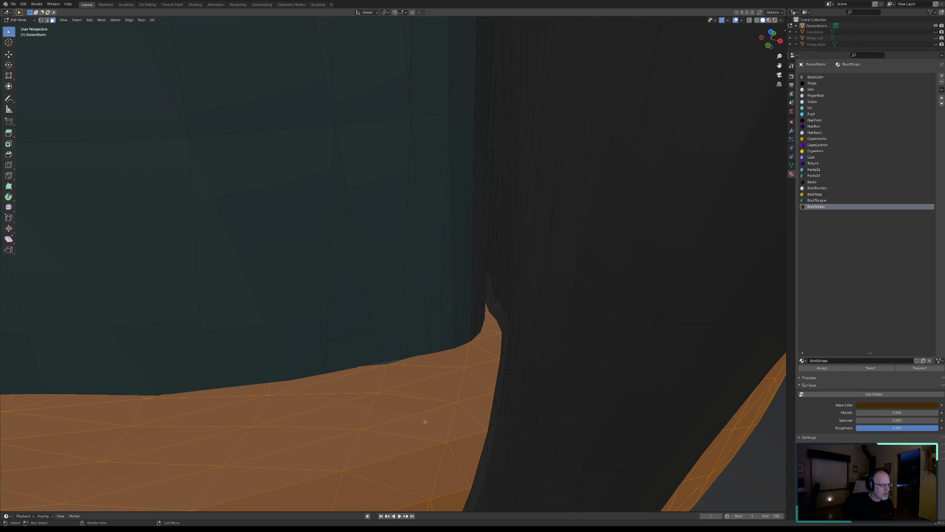
# Add the rest of the middle strap's front surface down to its lower edge.
pyautogui.scroll(-5, 378, 458)
pyautogui.keyDown('shift'); pyautogui.moveTo(350, 455); pyautogui.dragTo(481, 239, button='middle'); pyautogui.keyUp('shift')
pyautogui.moveTo(429, 329); pyautogui.dragTo(436, 266, button='middle')
pyautogui.press('c')
pyautogui.moveTo(477, 223)
pyautogui.mouseDown()
pyautogui.moveTo(487, 224)
pyautogui.moveTo(499, 302)
pyautogui.moveTo(455, 320)
pyautogui.moveTo(245, 333)
pyautogui.moveTo(224, 192)
pyautogui.moveTo(320, 276)
pyautogui.moveTo(379, 219)
pyautogui.moveTo(445, 276)
pyautogui.moveTo(330, 289)
pyautogui.mouseUp()
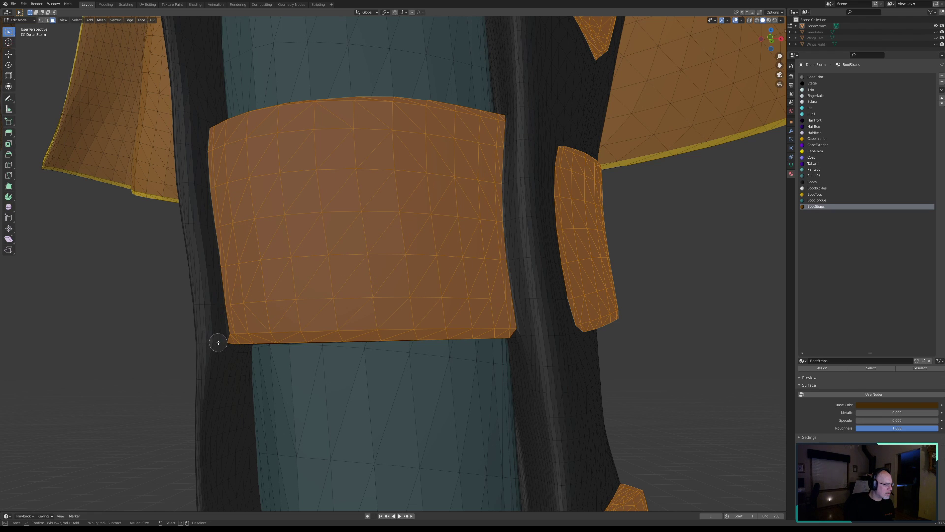
pyautogui.rightClick(280, 296)
# Add the underside faces along the middle strap's lower edge, covering its first-end corner beside the boot.
pyautogui.moveTo(266, 315); pyautogui.dragTo(289, 264, button='middle')
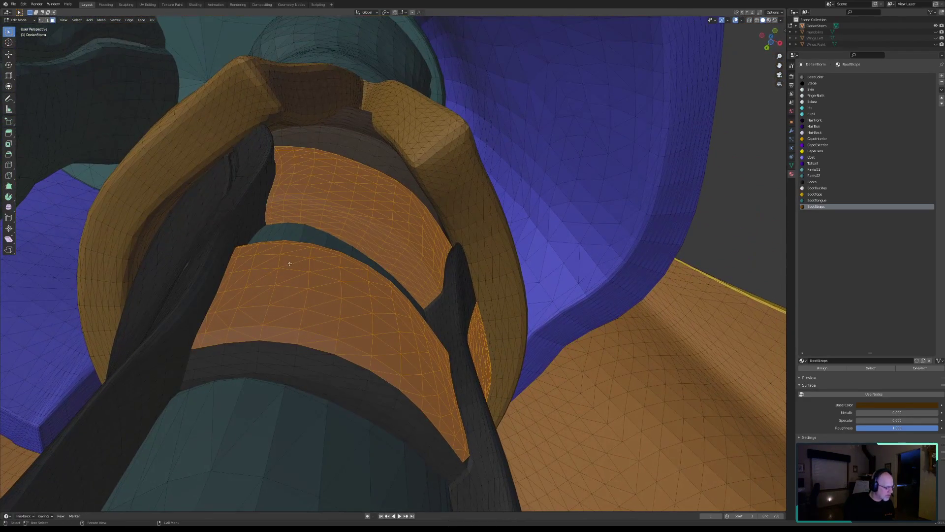
pyautogui.press('c')
pyautogui.moveTo(206, 353)
pyautogui.mouseDown()
pyautogui.moveTo(201, 367)
pyautogui.moveTo(285, 349)
pyautogui.moveTo(384, 387)
pyautogui.moveTo(449, 451)
pyautogui.moveTo(366, 399)
pyautogui.moveTo(262, 365)
pyautogui.mouseUp()
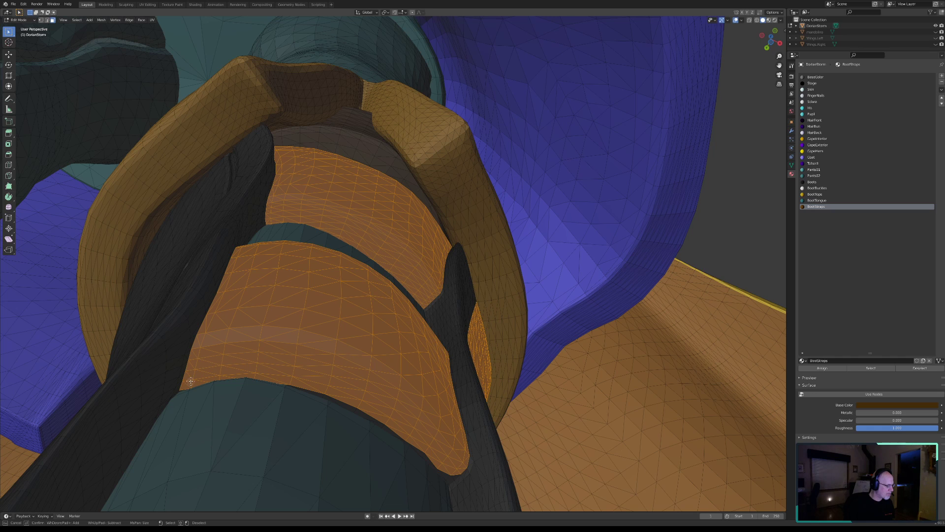
pyautogui.moveTo(191, 381); pyautogui.dragTo(319, 363, button='middle')
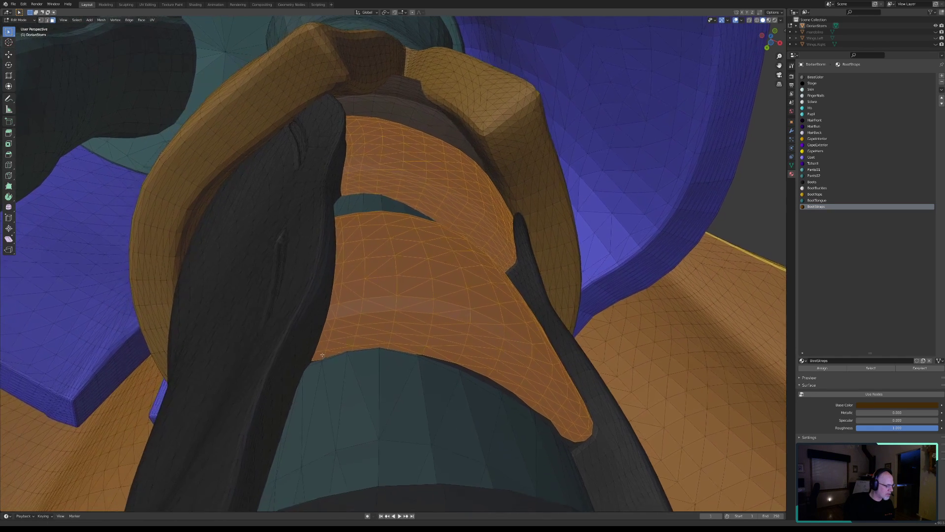
pyautogui.scroll(2, 319, 362)
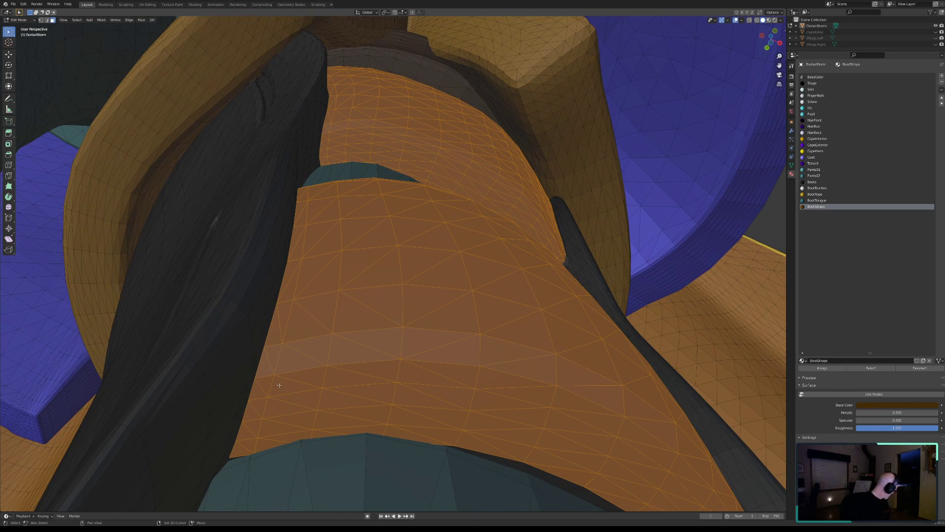
pyautogui.moveTo(270, 400); pyautogui.dragTo(386, 321, button='middle')
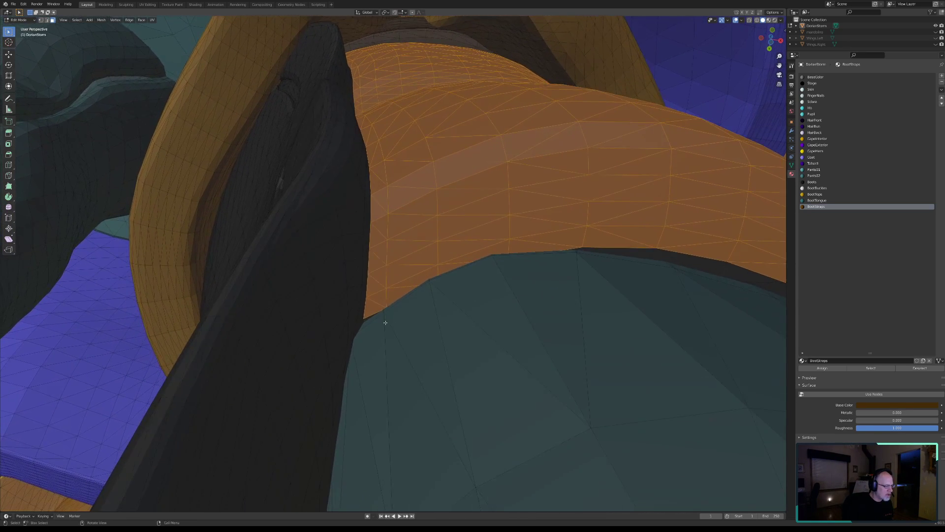
pyautogui.scroll(4, 386, 320)
pyautogui.keyDown('shift'); pyautogui.moveTo(357, 353); pyautogui.dragTo(376, 296, button='middle'); pyautogui.keyUp('shift')
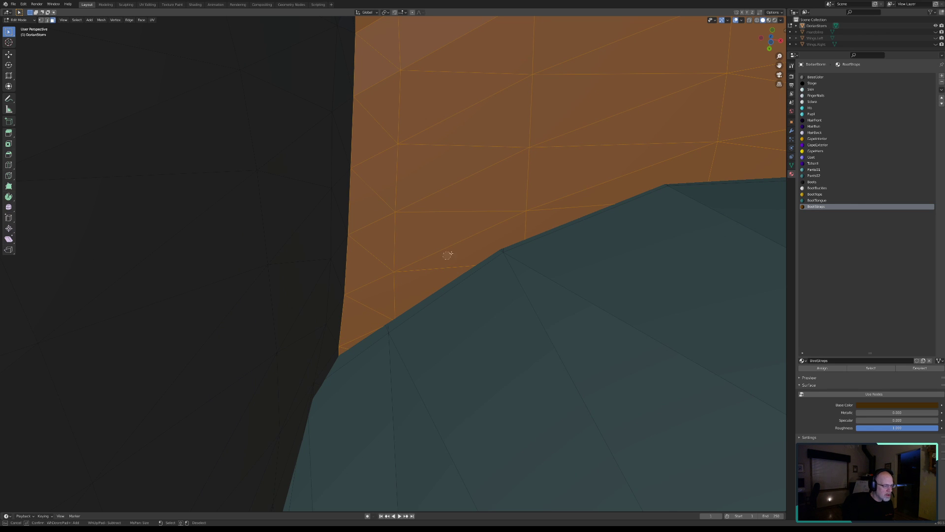
# Add the thin strip of innermost underside faces bordering the boot tongue, through to the middle strap's far corner.
pyautogui.moveTo(544, 190); pyautogui.dragTo(386, 280, button='middle')
pyautogui.scroll(-2, 385, 283)
pyautogui.keyDown('shift'); pyautogui.moveTo(498, 251); pyautogui.dragTo(175, 327, button='middle'); pyautogui.keyUp('shift')
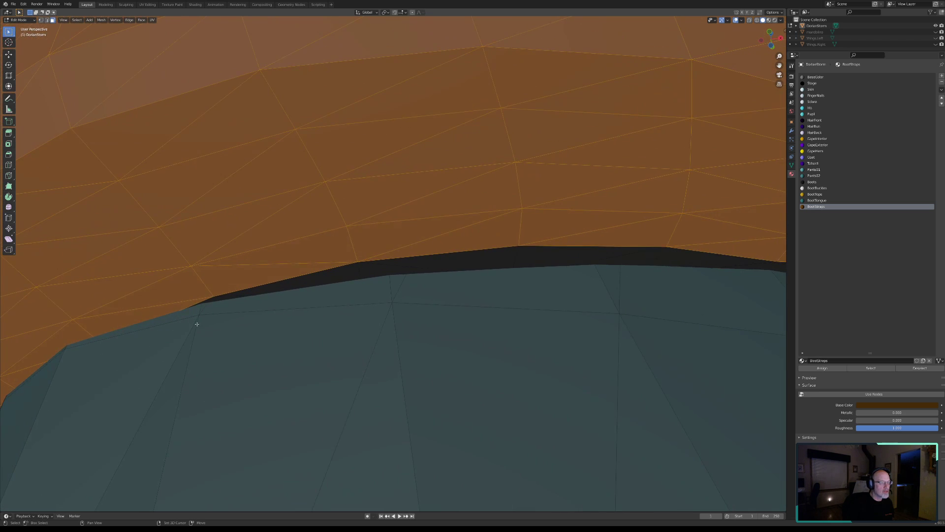
pyautogui.scroll(-3, 243, 315)
pyautogui.moveTo(352, 290); pyautogui.dragTo(356, 276, button='middle')
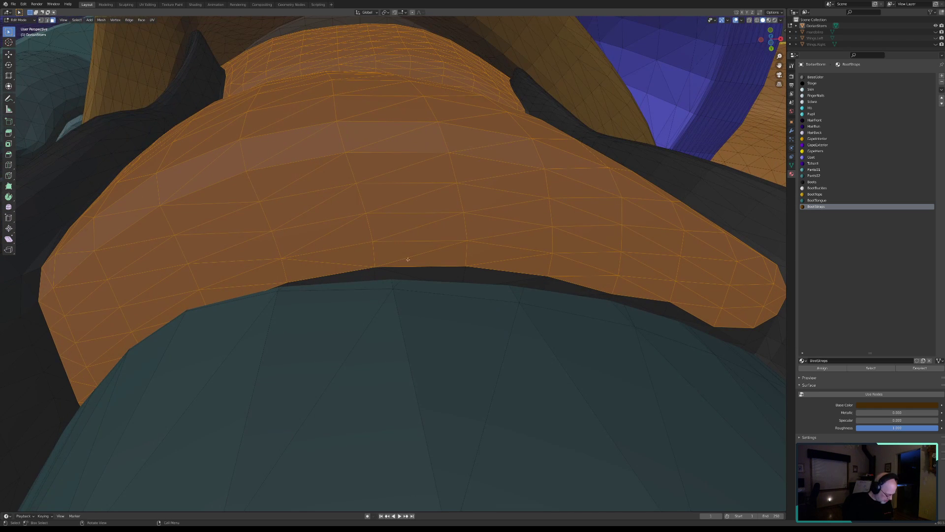
pyautogui.moveTo(287, 280); pyautogui.dragTo(379, 267)
pyautogui.moveTo(463, 270)
pyautogui.mouseDown()
pyautogui.moveTo(597, 285)
pyautogui.moveTo(732, 333)
pyautogui.mouseUp()
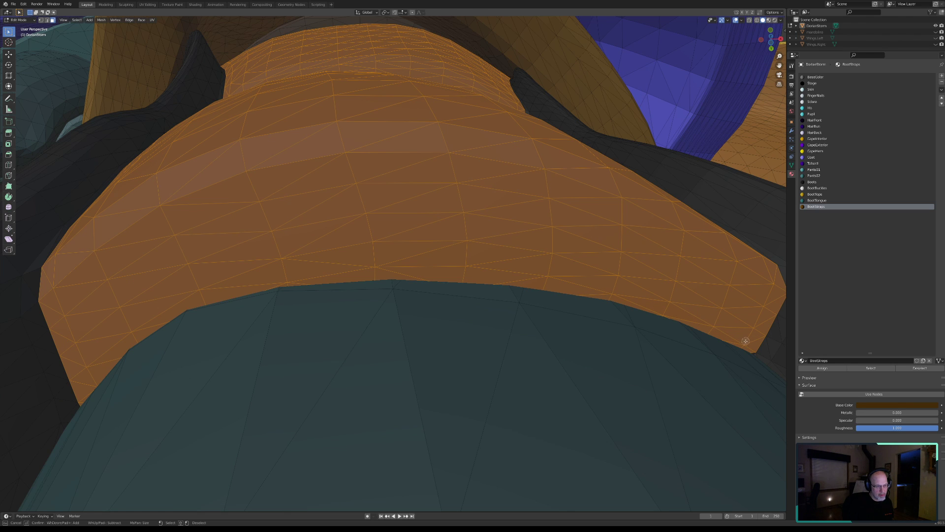
pyautogui.keyDown('shift'); pyautogui.moveTo(739, 298); pyautogui.dragTo(384, 263, button='middle'); pyautogui.keyUp('shift')
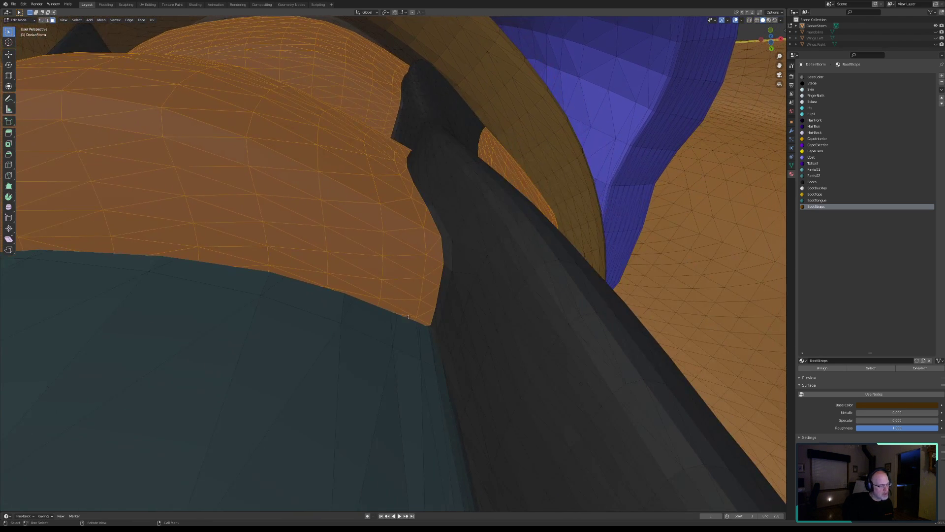
pyautogui.scroll(3, 384, 263)
pyautogui.keyDown('shift'); pyautogui.moveTo(434, 318); pyautogui.dragTo(367, 246, button='middle'); pyautogui.keyUp('shift')
pyautogui.press('c')
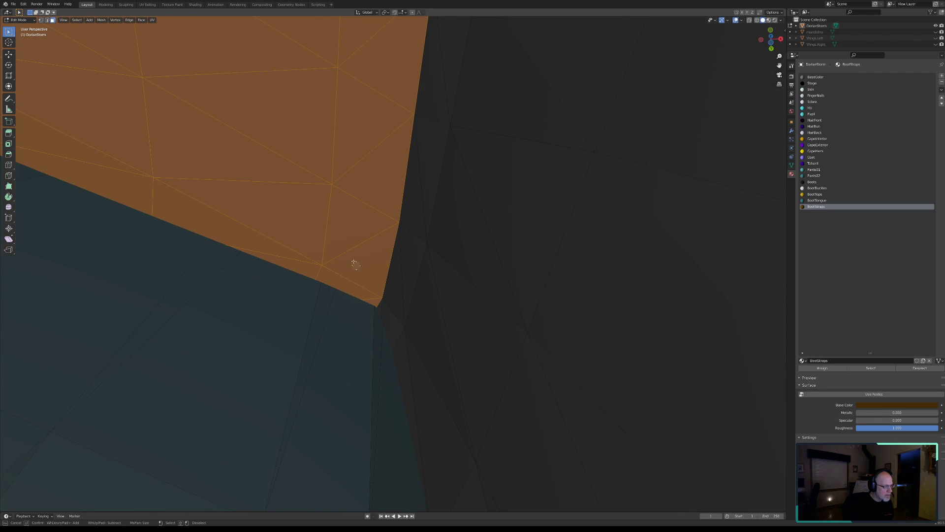
pyautogui.press('Escape')
# Add the lowest strap's upper ledge, the front faces at its first end and part of its lower front.
pyautogui.scroll(-5, 325, 246)
pyautogui.scroll(-6, 274, 257)
pyautogui.moveTo(276, 229); pyautogui.dragTo(285, 280, button='middle')
pyautogui.scroll(4, 348, 230)
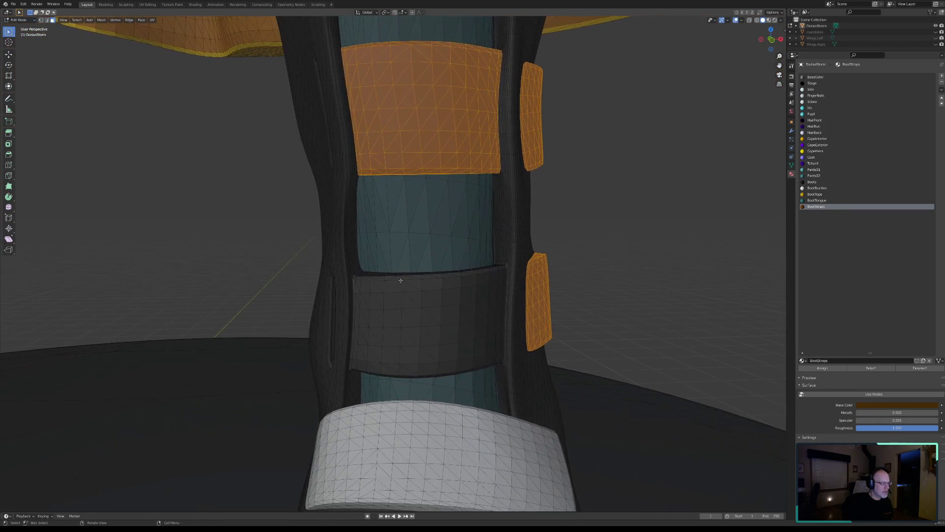
pyautogui.scroll(6, 400, 280)
pyautogui.moveTo(401, 274)
pyautogui.mouseDown(button='middle')
pyautogui.moveTo(397, 295)
pyautogui.moveTo(401, 280)
pyautogui.moveTo(380, 289)
pyautogui.moveTo(397, 291)
pyautogui.moveTo(401, 281)
pyautogui.moveTo(403, 298)
pyautogui.moveTo(388, 310)
pyautogui.moveTo(407, 300)
pyautogui.moveTo(393, 308)
pyautogui.moveTo(382, 300)
pyautogui.moveTo(378, 272)
pyautogui.moveTo(379, 291)
pyautogui.moveTo(390, 299)
pyautogui.moveTo(398, 292)
pyautogui.mouseUp(button='middle')
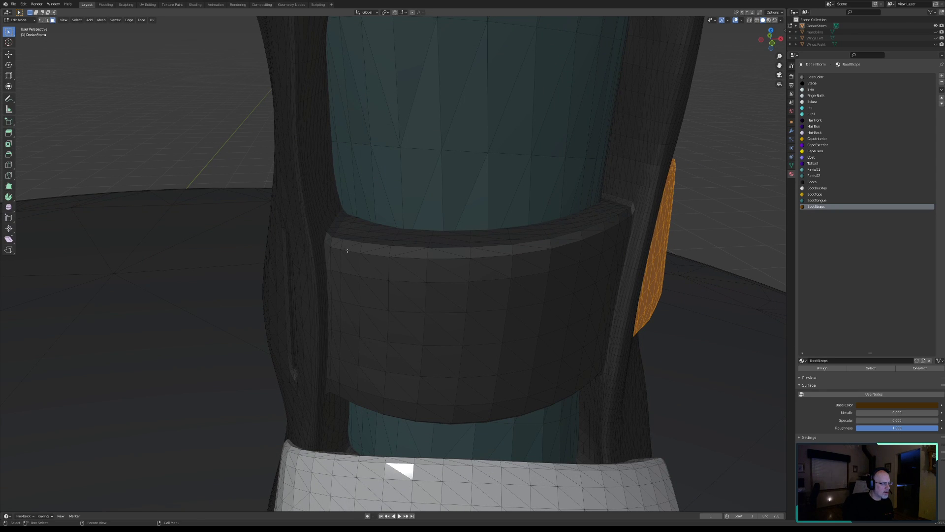
pyautogui.moveTo(347, 267); pyautogui.dragTo(112, 291, button='middle')
pyautogui.keyDown('shift'); pyautogui.moveTo(419, 173); pyautogui.dragTo(334, 393, button='middle'); pyautogui.keyUp('shift')
pyautogui.moveTo(433, 331); pyautogui.dragTo(455, 309, button='middle')
pyautogui.scroll(2, 372, 317)
pyautogui.scroll(5, 372, 318)
pyautogui.press('c')
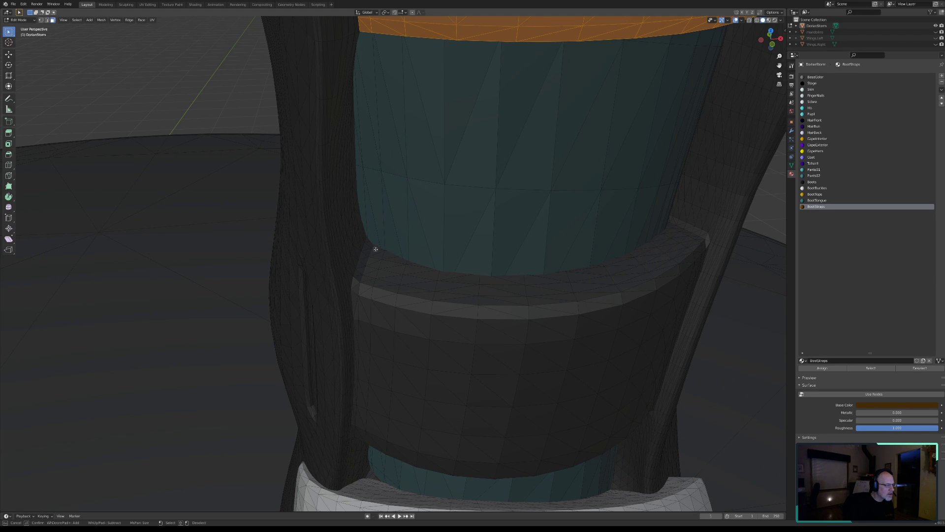
pyautogui.moveTo(381, 260)
pyautogui.mouseDown()
pyautogui.moveTo(366, 419)
pyautogui.moveTo(403, 445)
pyautogui.moveTo(463, 452)
pyautogui.moveTo(501, 449)
pyautogui.moveTo(433, 433)
pyautogui.moveTo(401, 313)
pyautogui.moveTo(403, 275)
pyautogui.moveTo(511, 291)
pyautogui.moveTo(653, 253)
pyautogui.mouseUp()
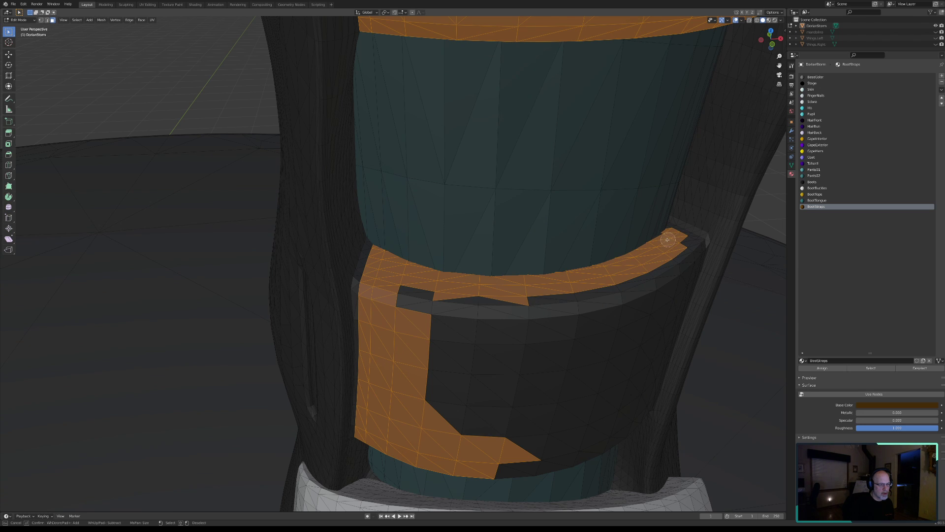
# Fill the gaps along the lowest strap's rim and front surface, deselecting any stray boot tongue faces.
pyautogui.click(564, 278)
pyautogui.moveTo(560, 247); pyautogui.dragTo(579, 255, button='middle')
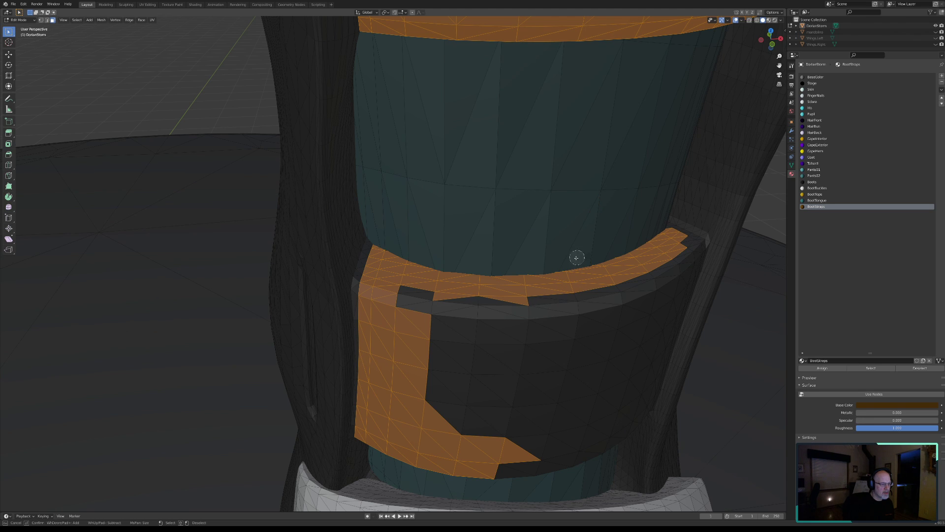
pyautogui.moveTo(528, 280); pyautogui.dragTo(510, 260)
pyautogui.moveTo(510, 260); pyautogui.dragTo(552, 248, button='middle')
pyautogui.moveTo(396, 299)
pyautogui.mouseDown()
pyautogui.moveTo(521, 306)
pyautogui.moveTo(620, 293)
pyautogui.moveTo(671, 256)
pyautogui.moveTo(638, 303)
pyautogui.moveTo(494, 329)
pyautogui.moveTo(441, 355)
pyautogui.moveTo(458, 422)
pyautogui.moveTo(553, 344)
pyautogui.moveTo(663, 280)
pyautogui.moveTo(606, 415)
pyautogui.moveTo(517, 449)
pyautogui.moveTo(538, 453)
pyautogui.moveTo(576, 435)
pyautogui.moveTo(596, 385)
pyautogui.moveTo(524, 383)
pyautogui.mouseUp()
pyautogui.press('Escape')
# Add the ledge faces at the lowest strap's far corner and the front faces just below them.
pyautogui.moveTo(582, 348); pyautogui.dragTo(341, 338, button='middle')
pyautogui.moveTo(374, 300); pyautogui.dragTo(428, 375, button='middle')
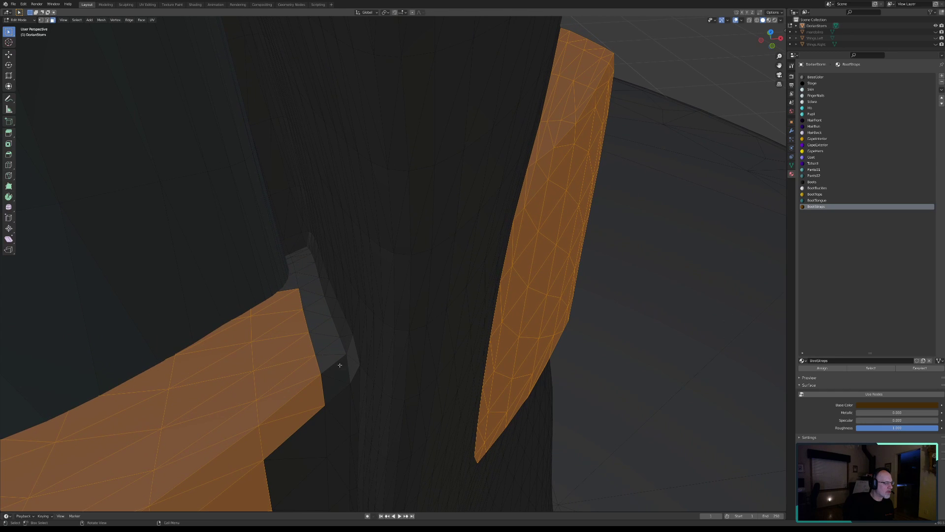
pyautogui.press('c')
pyautogui.scroll(3, 296, 269)
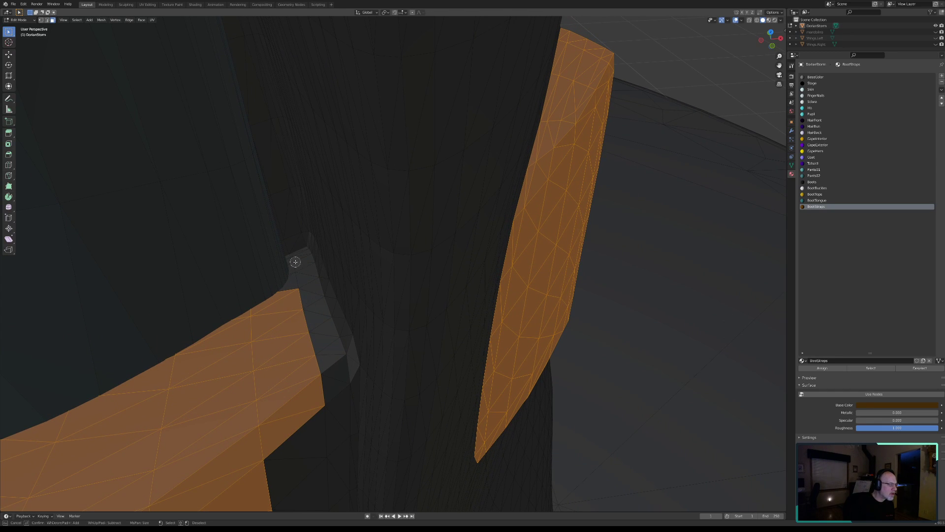
pyautogui.moveTo(294, 259); pyautogui.dragTo(291, 285)
pyautogui.moveTo(293, 276); pyautogui.dragTo(270, 218, button='middle')
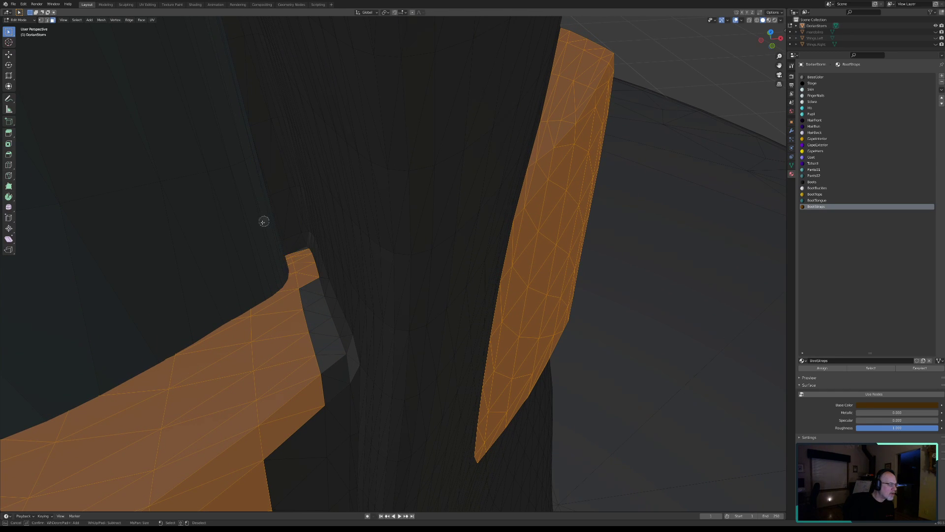
pyautogui.moveTo(306, 279)
pyautogui.mouseDown()
pyautogui.moveTo(325, 382)
pyautogui.moveTo(325, 467)
pyautogui.mouseUp()
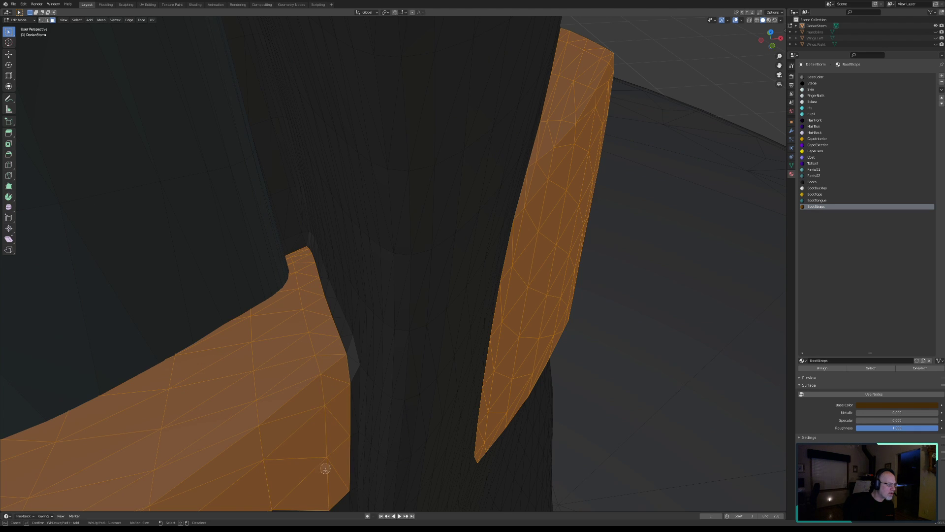
# Add the remaining front faces at the lowest strap's far end, down to its lower edge.
pyautogui.keyDown('shift'); pyautogui.moveTo(269, 447); pyautogui.dragTo(394, 230, button='middle'); pyautogui.keyUp('shift')
pyautogui.moveTo(432, 295); pyautogui.dragTo(394, 265, button='middle')
pyautogui.scroll(-1, 394, 287)
pyautogui.scroll(-3, 394, 288)
pyautogui.press('c')
pyautogui.moveTo(398, 256)
pyautogui.mouseDown()
pyautogui.moveTo(392, 333)
pyautogui.moveTo(402, 330)
pyautogui.moveTo(391, 375)
pyautogui.moveTo(329, 380)
pyautogui.moveTo(400, 383)
pyautogui.mouseUp()
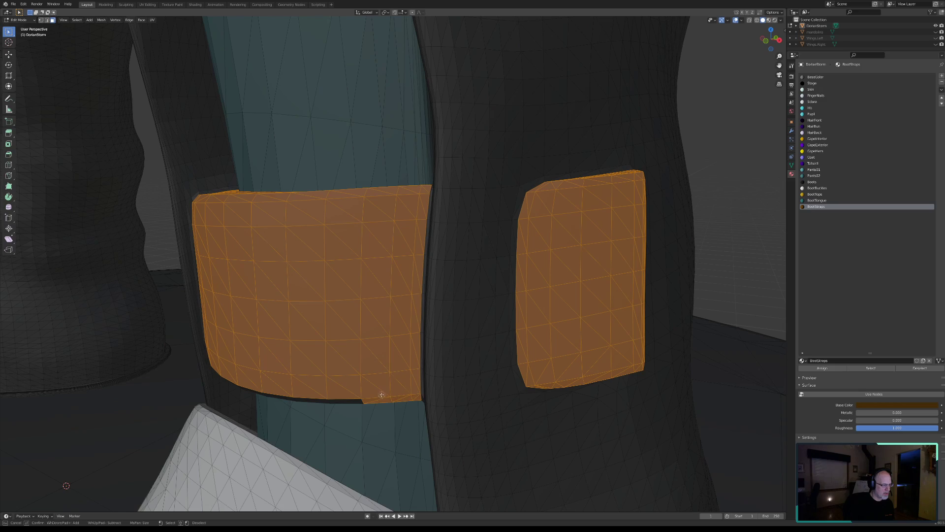
pyautogui.rightClick(372, 380)
# Add the lowest strap's underside faces from the far corner along the boot tongue toward the first end.
pyautogui.moveTo(372, 381); pyautogui.dragTo(368, 326, button='middle')
pyautogui.moveTo(329, 362); pyautogui.dragTo(386, 152, button='middle')
pyautogui.scroll(3, 355, 310)
pyautogui.press('c')
pyautogui.moveTo(558, 264); pyautogui.dragTo(547, 309)
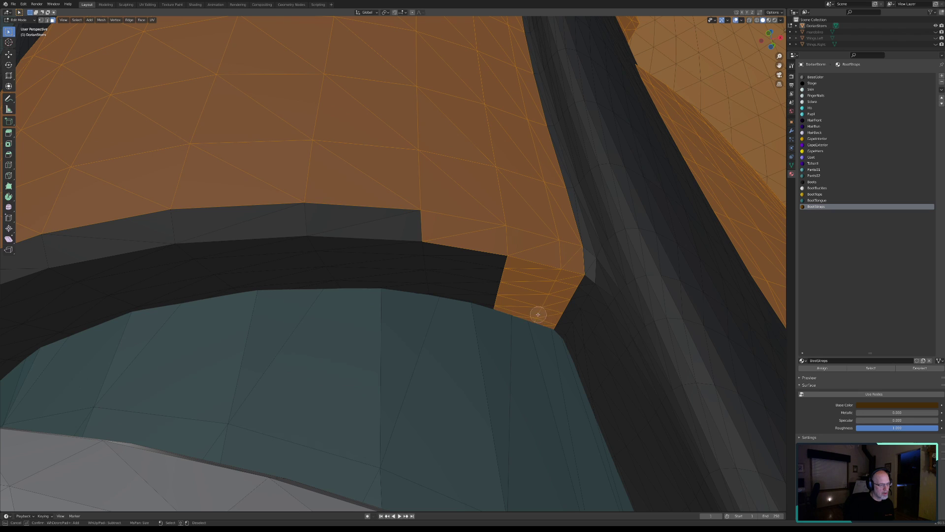
pyautogui.scroll(-5, 492, 296)
pyautogui.moveTo(486, 276); pyautogui.dragTo(494, 285)
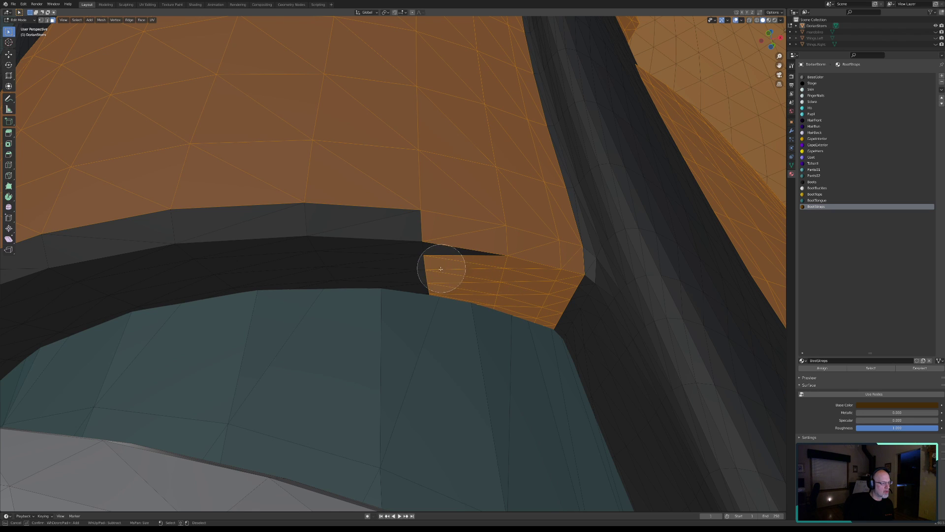
pyautogui.moveTo(427, 269); pyautogui.dragTo(420, 265)
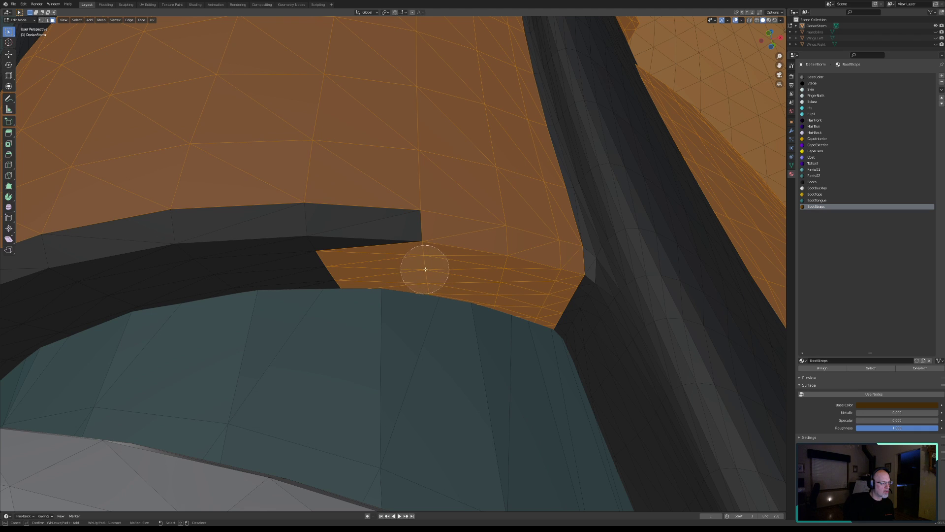
pyautogui.moveTo(338, 251)
pyautogui.mouseDown()
pyautogui.moveTo(297, 262)
pyautogui.moveTo(392, 235)
pyautogui.moveTo(99, 246)
pyautogui.moveTo(29, 274)
pyautogui.moveTo(113, 282)
pyautogui.moveTo(225, 271)
pyautogui.moveTo(22, 316)
pyautogui.moveTo(70, 292)
pyautogui.mouseUp()
pyautogui.rightClick(70, 291)
# Complete the lowest strap's lower rim and underside by adding the missed faces through to its first-end corner.
pyautogui.moveTo(70, 291)
pyautogui.mouseDown(button='middle')
pyautogui.moveTo(210, 270)
pyautogui.moveTo(379, 273)
pyautogui.moveTo(468, 261)
pyautogui.moveTo(494, 280)
pyautogui.mouseUp(button='middle')
pyautogui.press('c')
pyautogui.moveTo(565, 280)
pyautogui.mouseDown()
pyautogui.moveTo(517, 302)
pyautogui.moveTo(118, 264)
pyautogui.moveTo(122, 328)
pyautogui.moveTo(221, 301)
pyautogui.moveTo(331, 300)
pyautogui.moveTo(315, 303)
pyautogui.mouseUp()
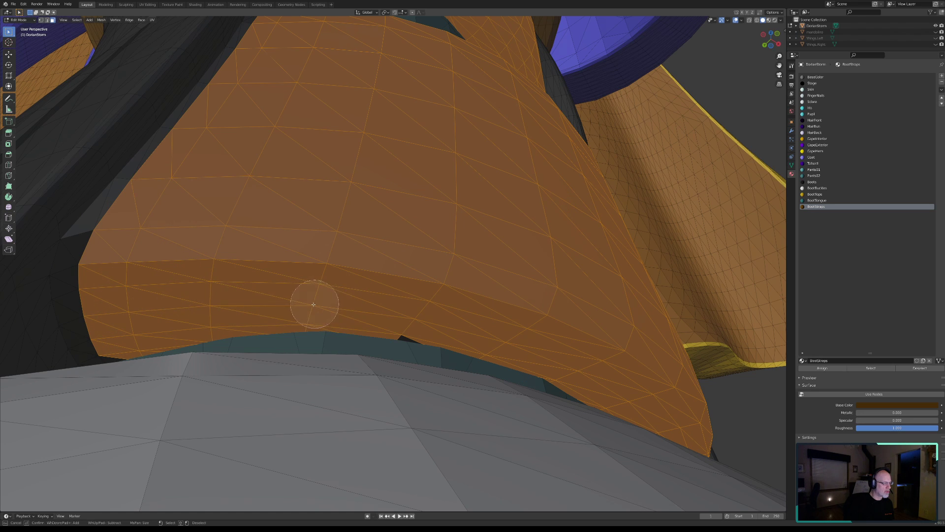
pyautogui.rightClick(191, 295)
pyautogui.moveTo(191, 294); pyautogui.dragTo(302, 298, button='middle')
pyautogui.press('c')
pyautogui.scroll(5, 260, 325)
pyautogui.rightClick(377, 277)
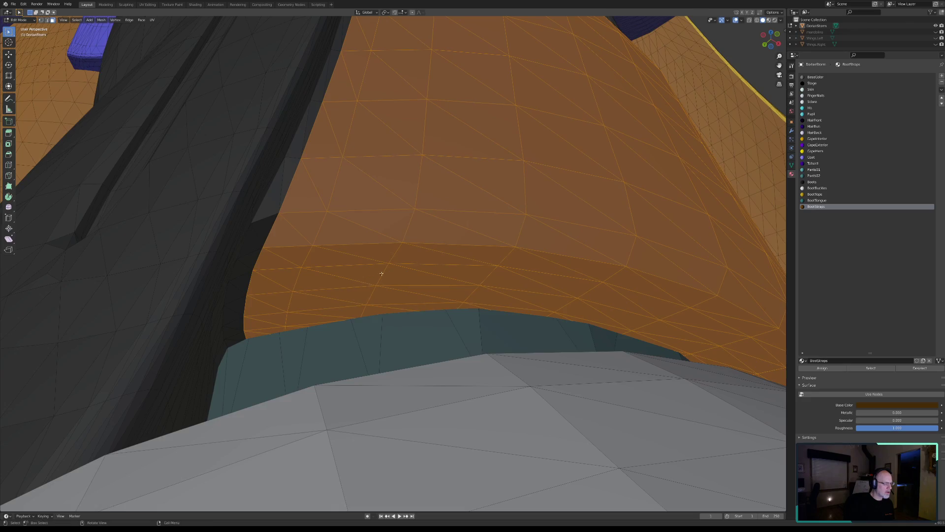
# Add the second boot's uppermost side-slit strap faces from just beneath the boot top cuff down toward the slit's lower end.
pyautogui.scroll(-7, 384, 273)
pyautogui.moveTo(390, 270); pyautogui.dragTo(407, 253, button='middle')
pyautogui.scroll(-6, 433, 253)
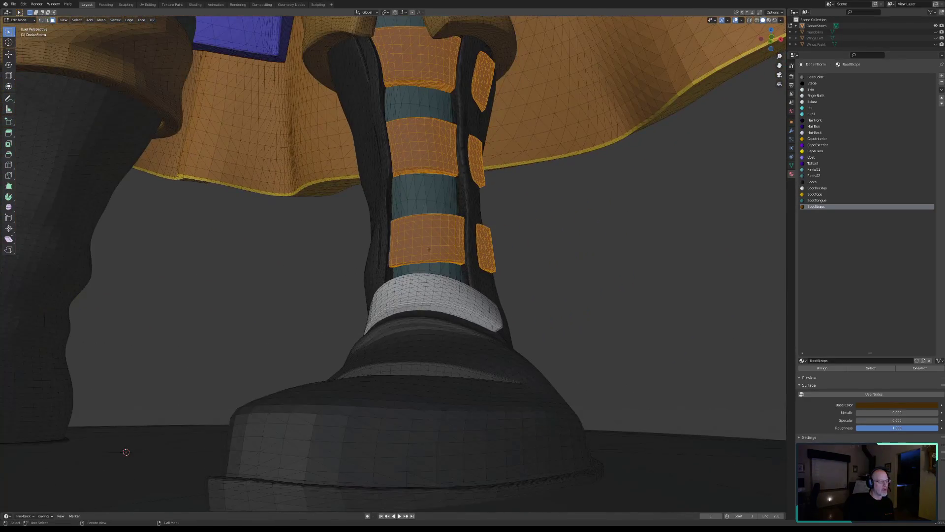
pyautogui.moveTo(429, 208); pyautogui.dragTo(388, 379, button='middle')
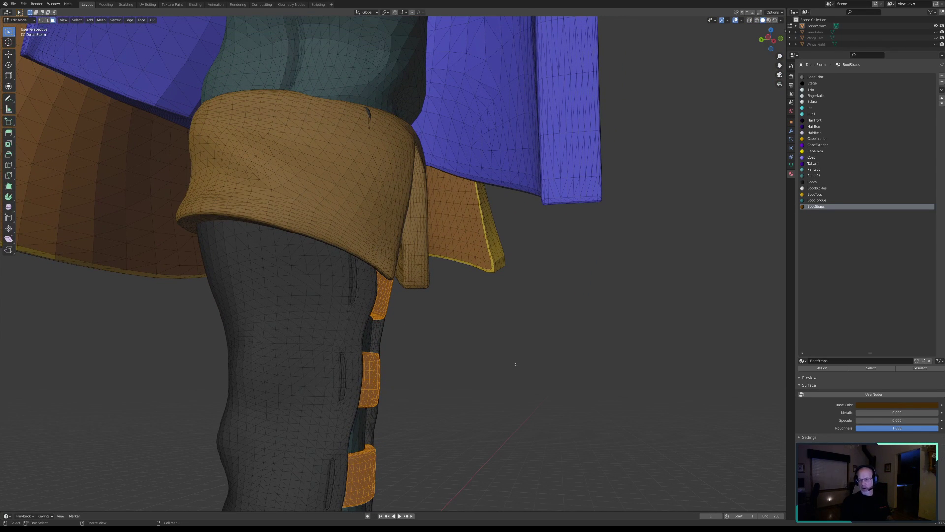
pyautogui.moveTo(360, 288); pyautogui.dragTo(435, 276, button='middle')
pyautogui.scroll(5, 365, 297)
pyautogui.scroll(3, 396, 302)
pyautogui.scroll(4, 427, 278)
pyautogui.press('c')
pyautogui.click(404, 201)
pyautogui.moveTo(409, 206); pyautogui.dragTo(403, 212)
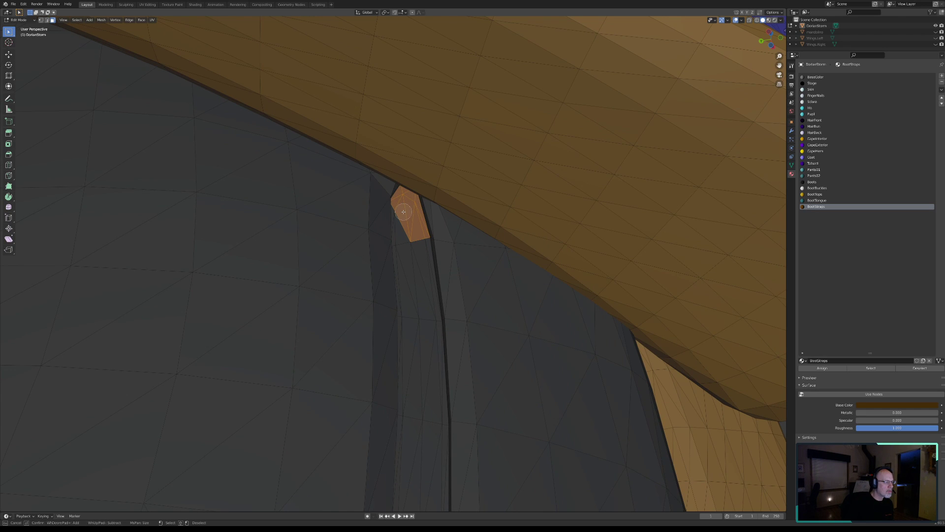
pyautogui.moveTo(401, 245)
pyautogui.mouseDown()
pyautogui.moveTo(409, 244)
pyautogui.moveTo(423, 300)
pyautogui.moveTo(426, 322)
pyautogui.moveTo(415, 327)
pyautogui.mouseUp()
pyautogui.moveTo(439, 427)
pyautogui.mouseDown()
pyautogui.moveTo(419, 420)
pyautogui.moveTo(429, 438)
pyautogui.mouseUp()
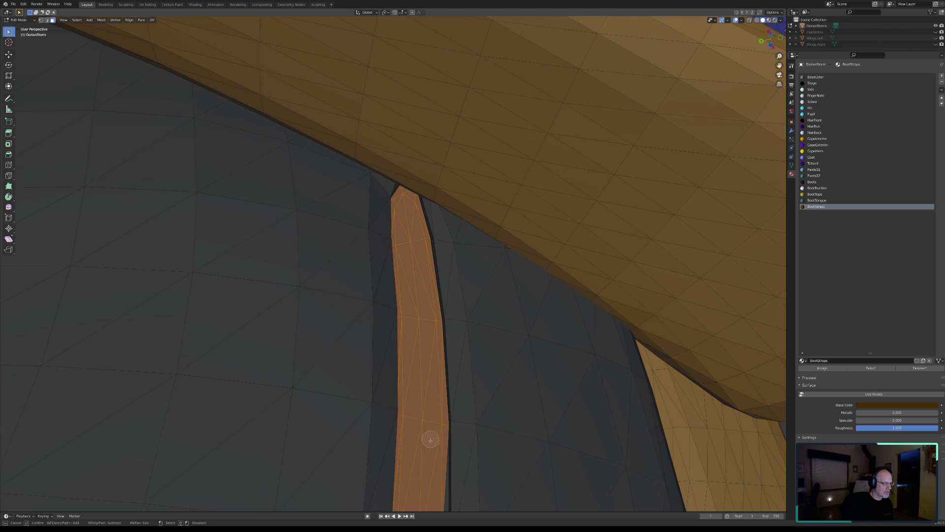
# Add the remaining strap faces in the uppermost side slit, down to its pointed lower tip.
pyautogui.moveTo(428, 462)
pyautogui.mouseDown(button='middle')
pyautogui.moveTo(396, 310)
pyautogui.moveTo(414, 246)
pyautogui.moveTo(412, 261)
pyautogui.mouseUp(button='middle')
pyautogui.press('c')
pyautogui.moveTo(433, 218)
pyautogui.mouseDown()
pyautogui.moveTo(401, 211)
pyautogui.moveTo(405, 241)
pyautogui.mouseUp()
pyautogui.moveTo(425, 316); pyautogui.dragTo(394, 319)
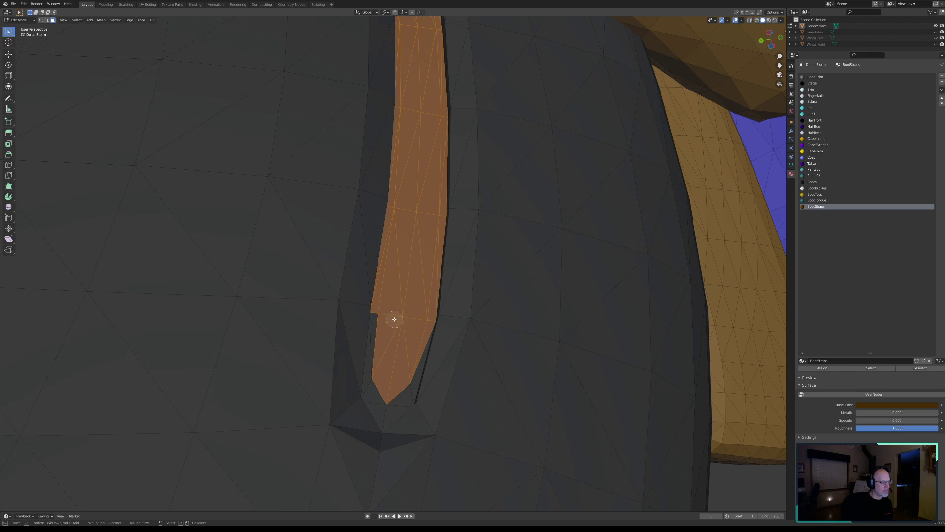
pyautogui.moveTo(380, 374)
pyautogui.mouseDown()
pyautogui.moveTo(375, 386)
pyautogui.moveTo(386, 397)
pyautogui.moveTo(404, 382)
pyautogui.mouseUp()
# Add the strap faces in the upper part of the second boot's middle side slit.
pyautogui.scroll(-8, 398, 432)
pyautogui.moveTo(379, 418)
pyautogui.keyDown('shift'); pyautogui.mouseDown(button='middle')
pyautogui.moveTo(369, 356)
pyautogui.moveTo(409, 156)
pyautogui.moveTo(426, 132)
pyautogui.moveTo(342, 322)
pyautogui.mouseUp(button='middle'); pyautogui.keyUp('shift')
pyautogui.scroll(6, 405, 229)
pyautogui.press('c')
pyautogui.moveTo(355, 138)
pyautogui.mouseDown()
pyautogui.moveTo(357, 236)
pyautogui.moveTo(375, 238)
pyautogui.moveTo(382, 260)
pyautogui.moveTo(369, 397)
pyautogui.moveTo(394, 411)
pyautogui.mouseUp()
pyautogui.rightClick(397, 418)
# Add the remaining middle side-slit strap faces across the full width, down to the lower tip.
pyautogui.moveTo(403, 448)
pyautogui.keyDown('shift'); pyautogui.mouseDown(button='middle')
pyautogui.moveTo(370, 202)
pyautogui.moveTo(392, 78)
pyautogui.mouseUp(button='middle'); pyautogui.keyUp('shift')
pyautogui.keyDown('shift'); pyautogui.moveTo(354, 287); pyautogui.dragTo(361, 139, button='middle'); pyautogui.keyUp('shift')
pyautogui.press('c')
pyautogui.moveTo(392, 53); pyautogui.dragTo(368, 53)
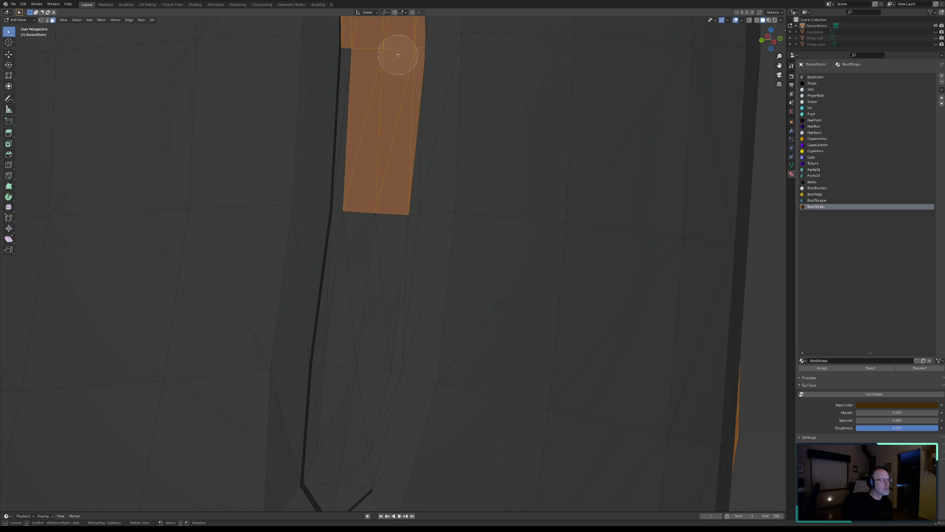
pyautogui.moveTo(382, 190)
pyautogui.mouseDown()
pyautogui.moveTo(360, 213)
pyautogui.moveTo(389, 257)
pyautogui.moveTo(340, 356)
pyautogui.moveTo(351, 370)
pyautogui.moveTo(359, 433)
pyautogui.moveTo(332, 462)
pyautogui.moveTo(355, 454)
pyautogui.mouseUp()
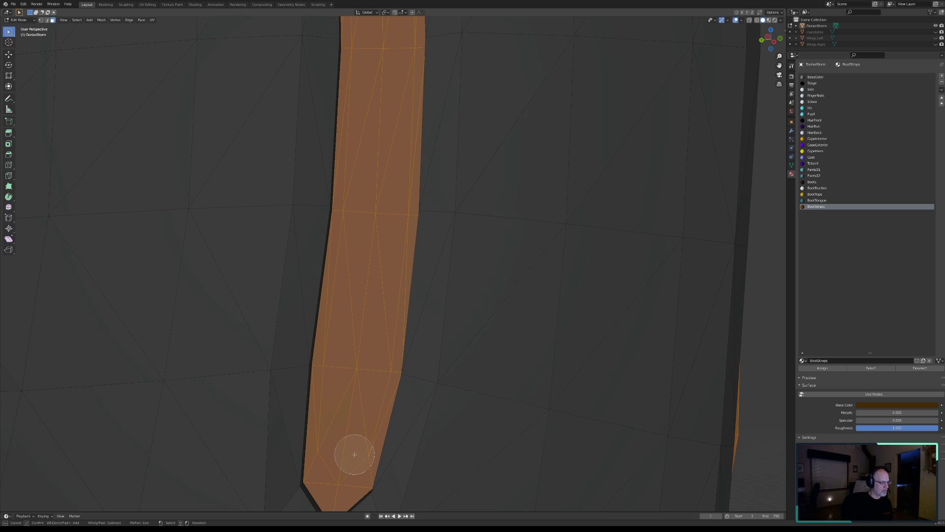
pyautogui.rightClick(350, 446)
# Add the strap faces in the upper part of the second boot's lowest side slit, starting at its peak.
pyautogui.scroll(-6, 348, 442)
pyautogui.keyDown('shift'); pyautogui.moveTo(359, 440); pyautogui.dragTo(392, 96, button='middle'); pyautogui.keyUp('shift')
pyautogui.keyDown('shift'); pyautogui.moveTo(350, 309); pyautogui.dragTo(340, 219, button='middle'); pyautogui.keyUp('shift')
pyautogui.scroll(6, 386, 222)
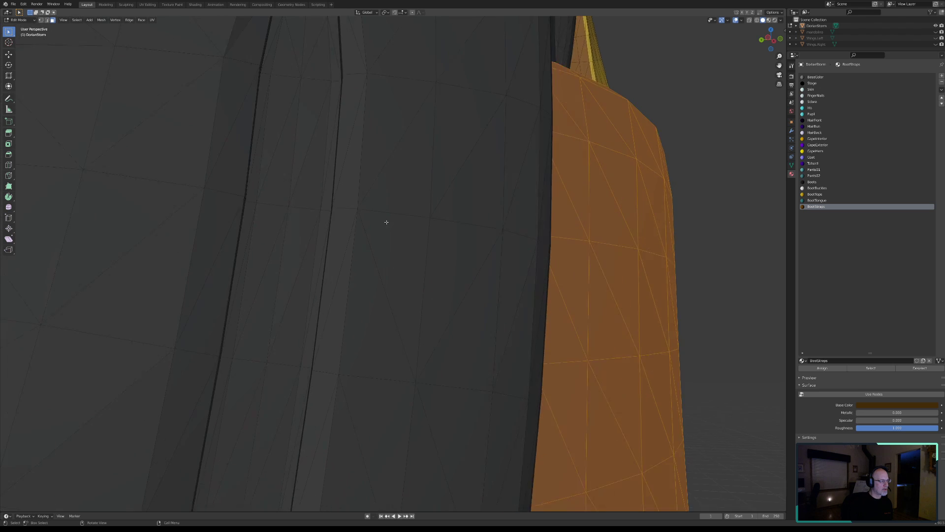
pyautogui.moveTo(282, 206)
pyautogui.keyDown('shift'); pyautogui.mouseDown(button='middle')
pyautogui.moveTo(358, 317)
pyautogui.moveTo(359, 344)
pyautogui.mouseUp(button='middle'); pyautogui.keyUp('shift')
pyautogui.press('c')
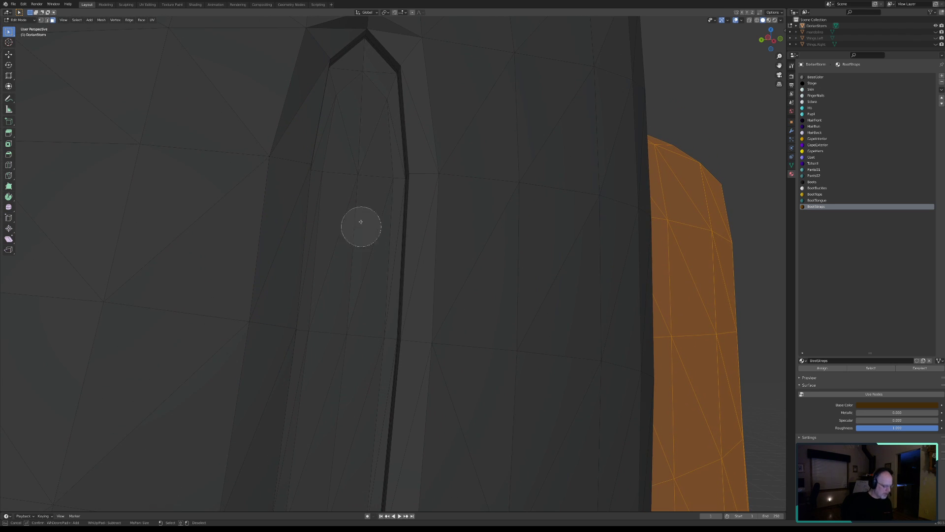
pyautogui.click(354, 93)
pyautogui.moveTo(354, 93)
pyautogui.mouseDown()
pyautogui.moveTo(375, 176)
pyautogui.moveTo(371, 342)
pyautogui.moveTo(321, 337)
pyautogui.moveTo(353, 478)
pyautogui.mouseUp()
pyautogui.rightClick(340, 469)
# Add the rest of the lowest side-slit strap faces, down to the slit's pointed lower tip.
pyautogui.keyDown('shift'); pyautogui.moveTo(341, 469); pyautogui.dragTo(357, 104, button='middle'); pyautogui.keyUp('shift')
pyautogui.keyDown('shift'); pyautogui.moveTo(308, 318); pyautogui.dragTo(347, 172, button='middle'); pyautogui.keyUp('shift')
pyautogui.press('c')
pyautogui.moveTo(352, 40)
pyautogui.mouseDown()
pyautogui.moveTo(353, 30)
pyautogui.moveTo(401, 36)
pyautogui.mouseUp()
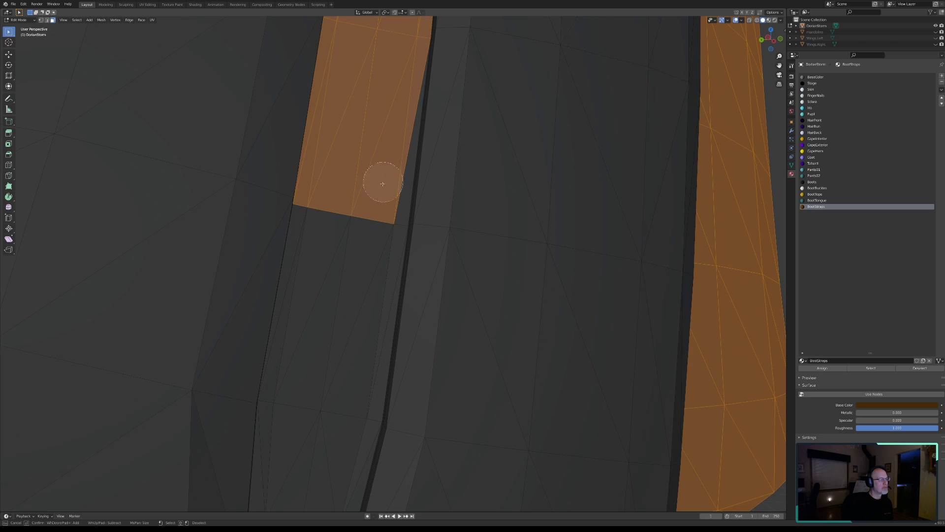
pyautogui.moveTo(376, 217); pyautogui.dragTo(317, 219)
pyautogui.moveTo(292, 418)
pyautogui.mouseDown()
pyautogui.moveTo(289, 412)
pyautogui.moveTo(327, 418)
pyautogui.moveTo(338, 468)
pyautogui.moveTo(274, 481)
pyautogui.mouseUp()
pyautogui.rightClick(316, 469)
pyautogui.moveTo(316, 468)
pyautogui.keyDown('shift'); pyautogui.mouseDown(button='middle')
pyautogui.moveTo(327, 300)
pyautogui.moveTo(350, 213)
pyautogui.mouseUp(button='middle'); pyautogui.keyUp('shift')
pyautogui.press('c')
pyautogui.click(333, 313)
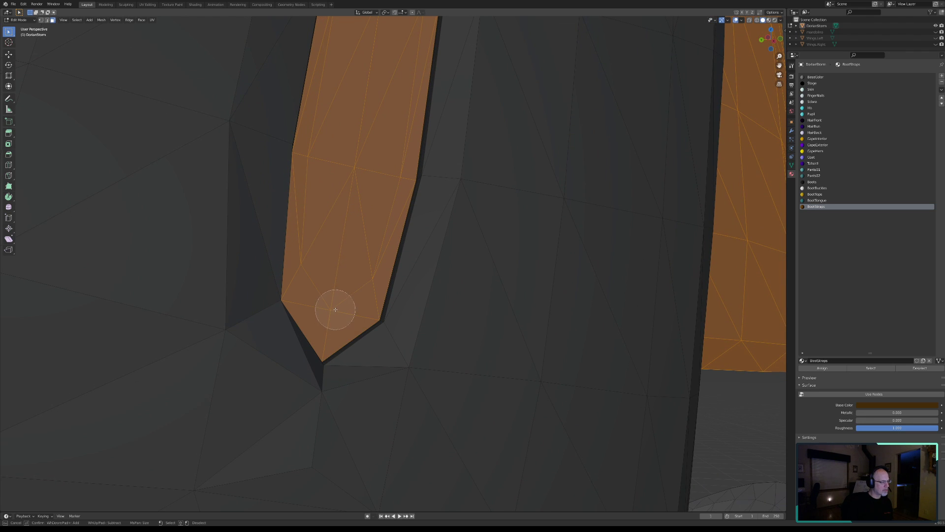
pyautogui.rightClick(335, 309)
# Assign the BootStraps material to the selected strap faces and deselect them.
pyautogui.scroll(-11, 338, 291)
pyautogui.moveTo(339, 232)
pyautogui.mouseDown(button='middle')
pyautogui.moveTo(361, 214)
pyautogui.moveTo(344, 217)
pyautogui.mouseUp(button='middle')
pyautogui.scroll(-10, 341, 224)
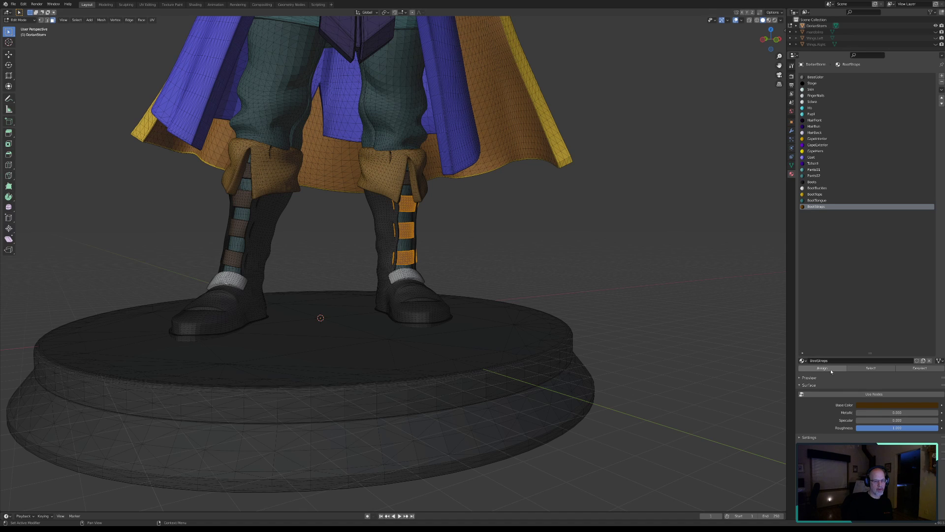
pyautogui.click(920, 369)
pyautogui.scroll(-3, 673, 312)
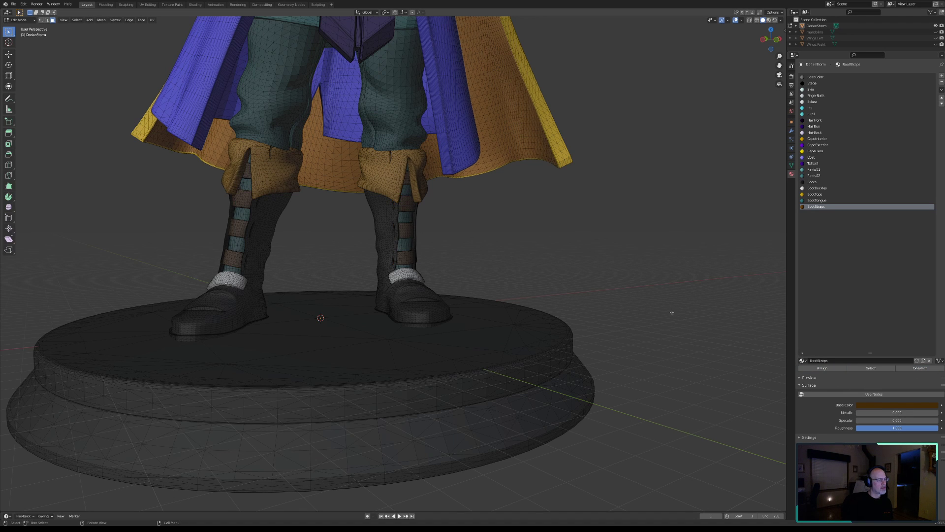
pyautogui.moveTo(599, 283)
pyautogui.mouseDown(button='middle')
pyautogui.moveTo(544, 278)
pyautogui.moveTo(593, 281)
pyautogui.mouseUp(button='middle')
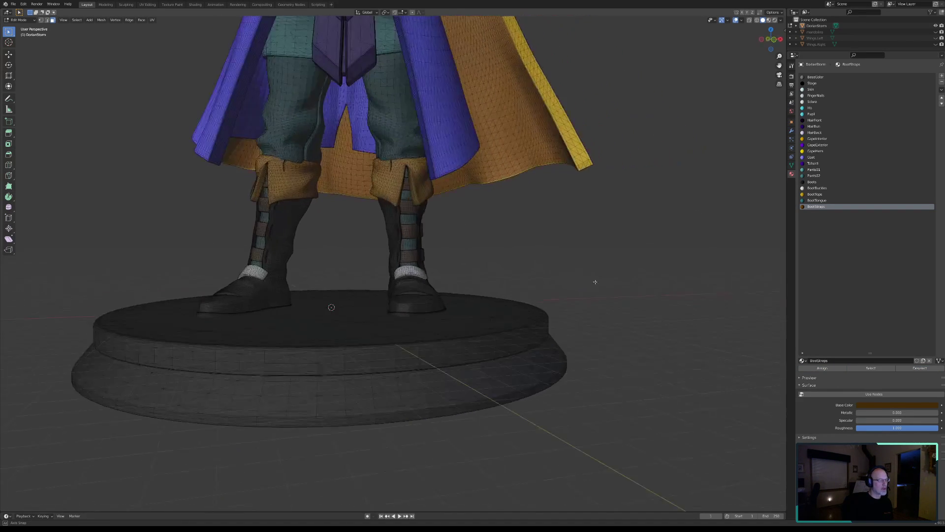
pyautogui.scroll(4, 605, 280)
pyautogui.scroll(-4, 325, 252)
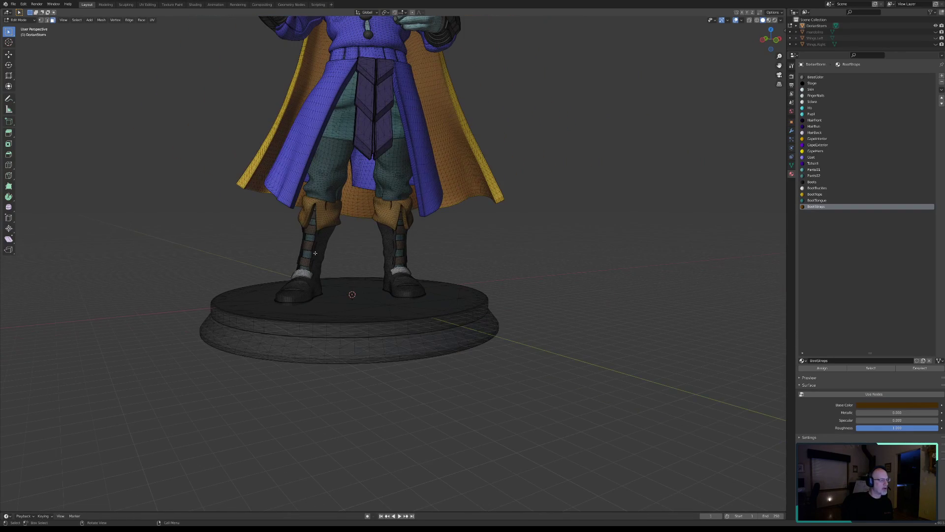
# Select the missed dark faces at the edge of the first boot's tongue, between the two upper straps under the cuff.
pyautogui.keyDown('shift'); pyautogui.moveTo(330, 233); pyautogui.dragTo(399, 270, button='middle'); pyautogui.keyUp('shift')
pyautogui.scroll(6, 360, 296)
pyautogui.scroll(5, 407, 329)
pyautogui.keyDown('shift'); pyautogui.moveTo(396, 334); pyautogui.dragTo(369, 269, button='middle'); pyautogui.keyUp('shift')
pyautogui.scroll(8, 390, 276)
pyautogui.scroll(2, 390, 276)
pyautogui.moveTo(394, 229); pyautogui.dragTo(403, 265, button='middle')
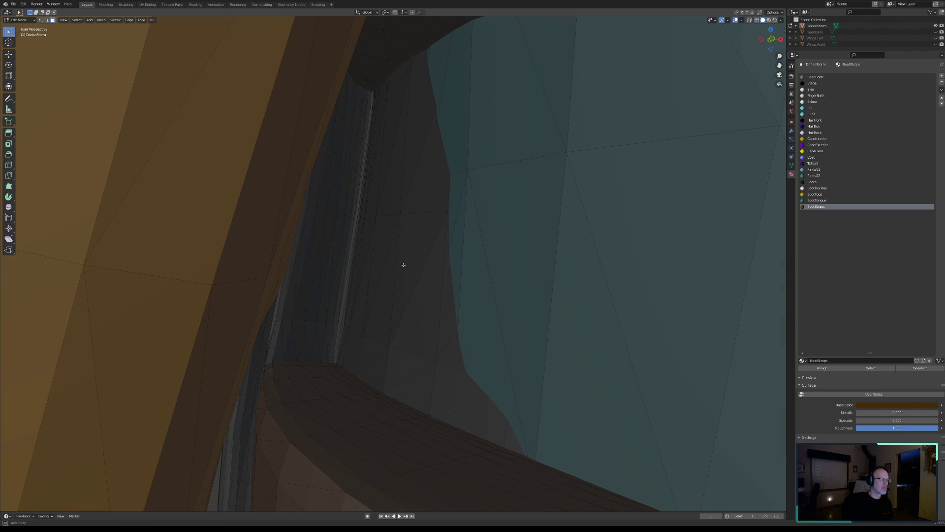
pyautogui.press('c')
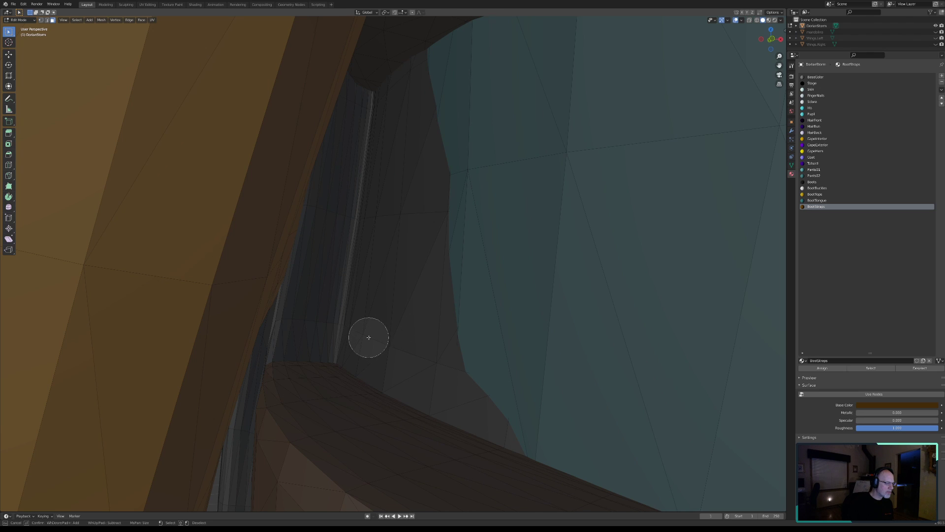
pyautogui.moveTo(367, 334)
pyautogui.mouseDown()
pyautogui.moveTo(515, 410)
pyautogui.moveTo(458, 289)
pyautogui.moveTo(454, 194)
pyautogui.moveTo(489, 165)
pyautogui.moveTo(422, 80)
pyautogui.moveTo(392, 137)
pyautogui.moveTo(388, 239)
pyautogui.mouseUp()
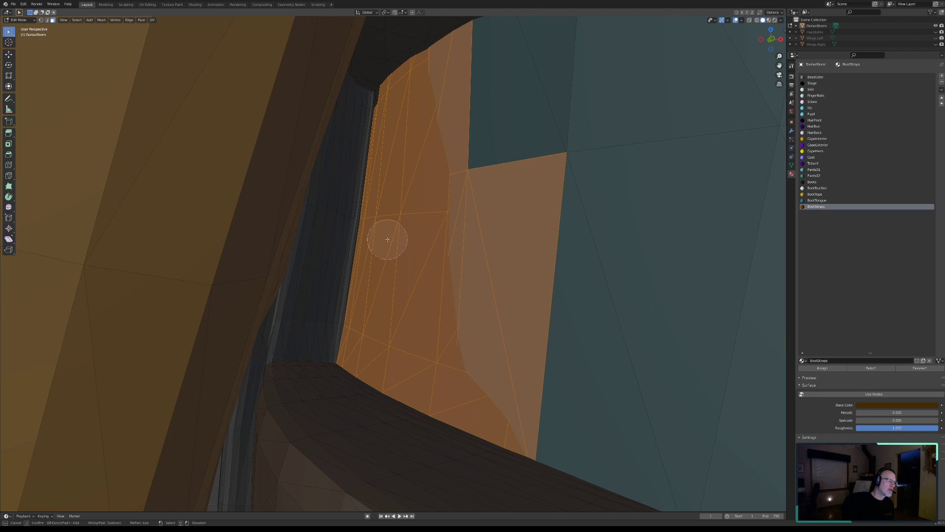
# Add the narrow sliver faces along the tongue's side edge between the two straps, using a smaller selection circle.
pyautogui.scroll(6, 404, 130)
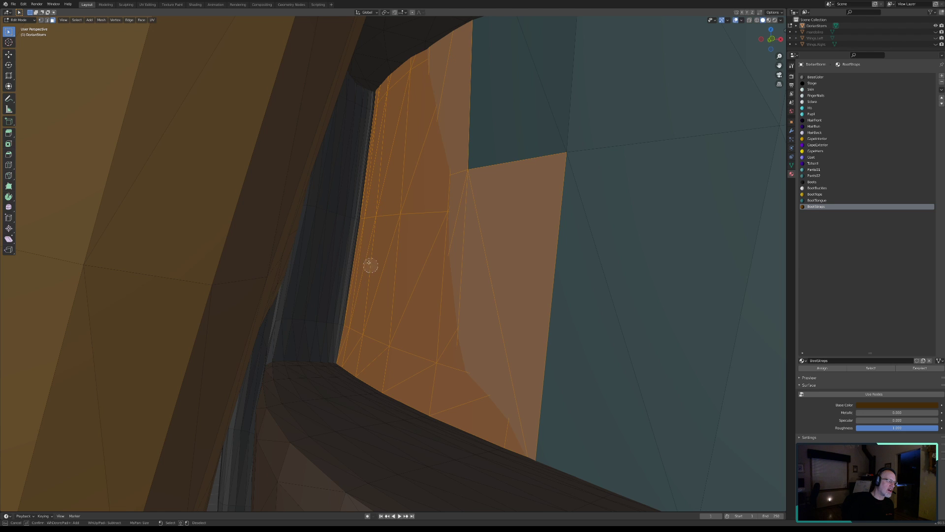
pyautogui.moveTo(323, 233); pyautogui.dragTo(456, 325, button='middle')
pyautogui.scroll(2, 347, 224)
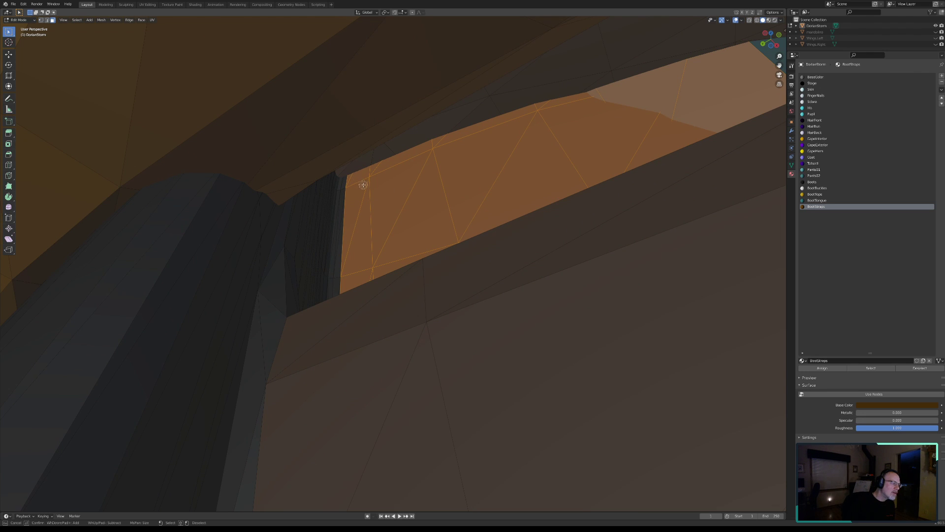
pyautogui.moveTo(383, 209); pyautogui.dragTo(377, 202, button='middle')
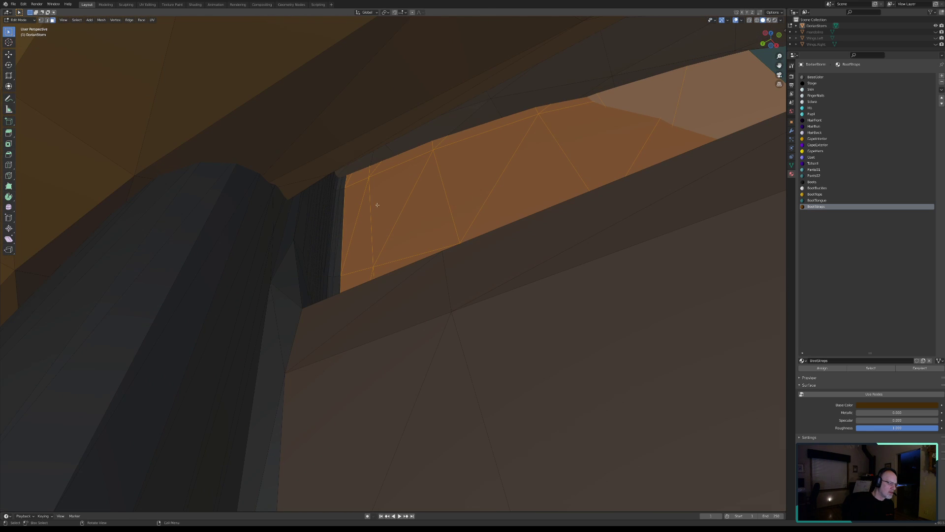
pyautogui.click(344, 188)
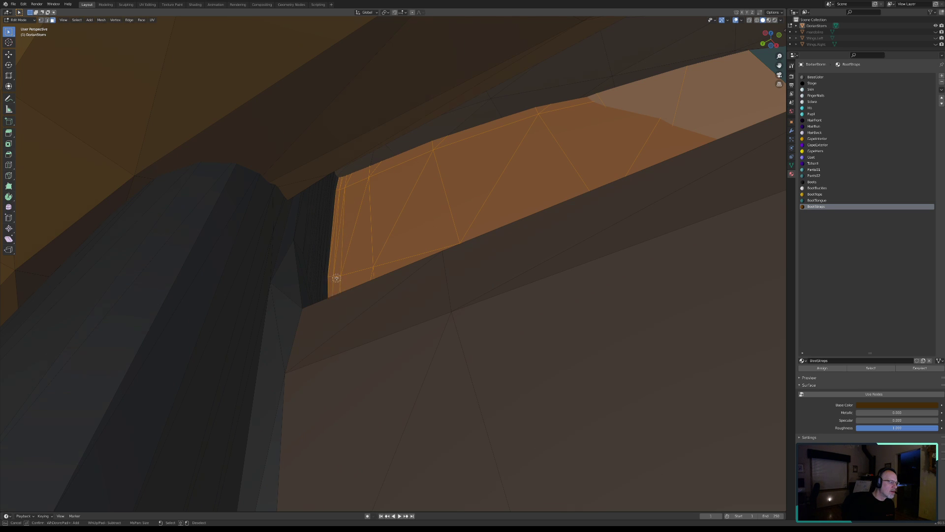
pyautogui.moveTo(367, 243); pyautogui.dragTo(364, 249, button='middle')
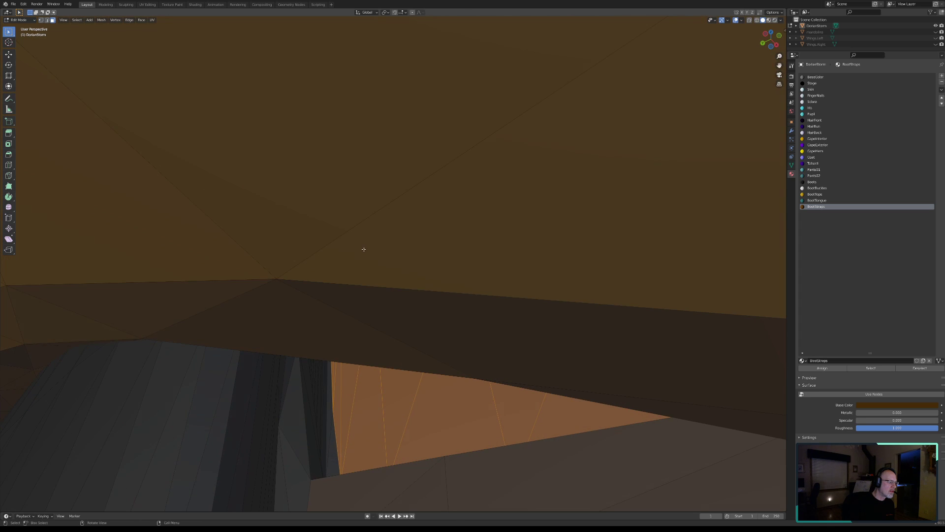
pyautogui.click(335, 413)
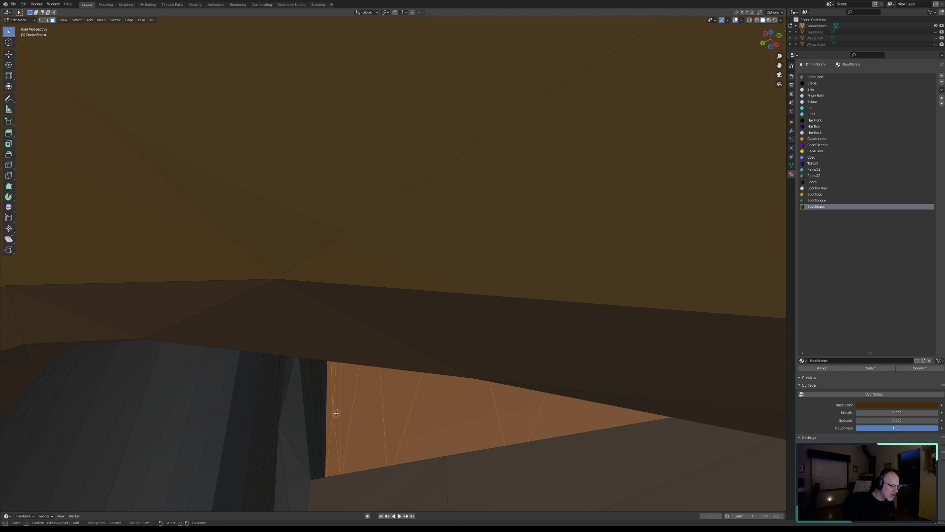
pyautogui.press('Escape')
pyautogui.moveTo(356, 423); pyautogui.dragTo(415, 348, button='middle')
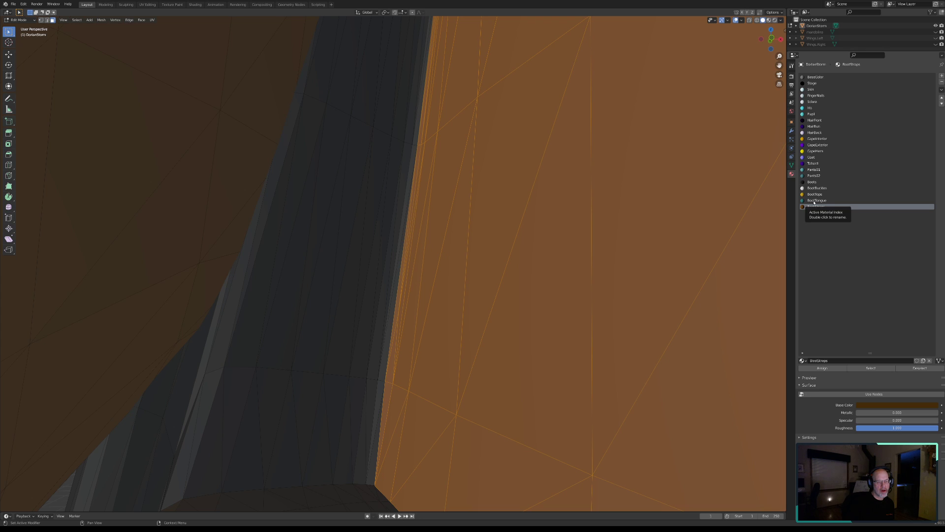
# Assign the BootTongue material to the selected tongue edge faces and deselect them.
pyautogui.rightClick(544, 268)
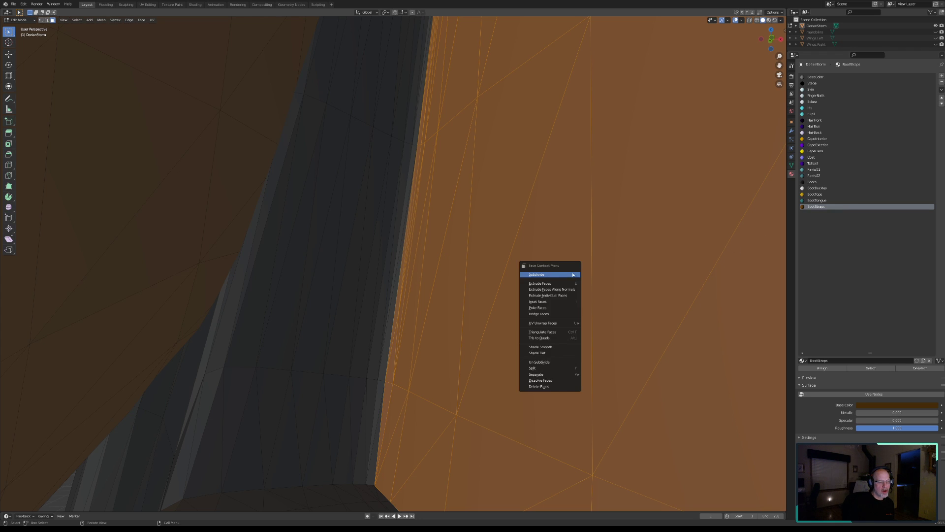
pyautogui.moveTo(608, 268); pyautogui.dragTo(632, 280, button='middle')
pyautogui.scroll(-15, 632, 280)
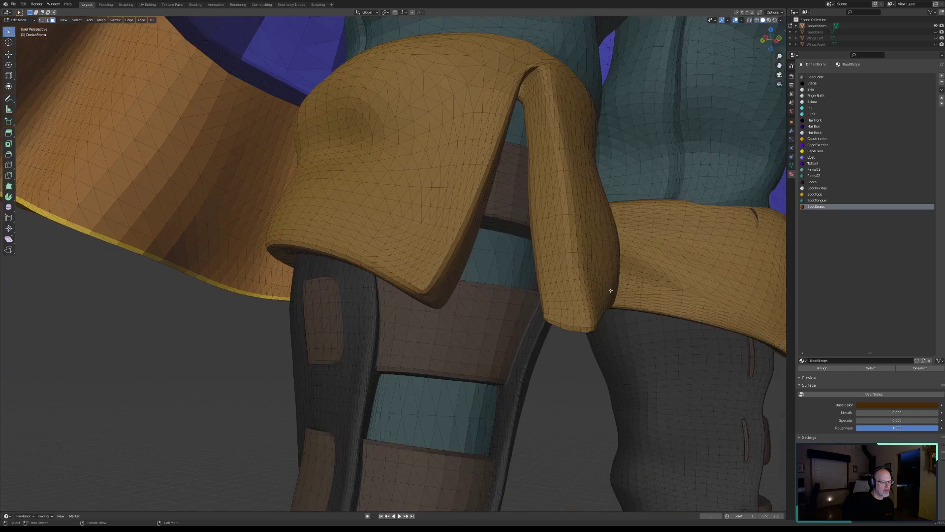
pyautogui.moveTo(571, 291)
pyautogui.mouseDown(button='middle')
pyautogui.moveTo(542, 280)
pyautogui.moveTo(576, 276)
pyautogui.mouseUp(button='middle')
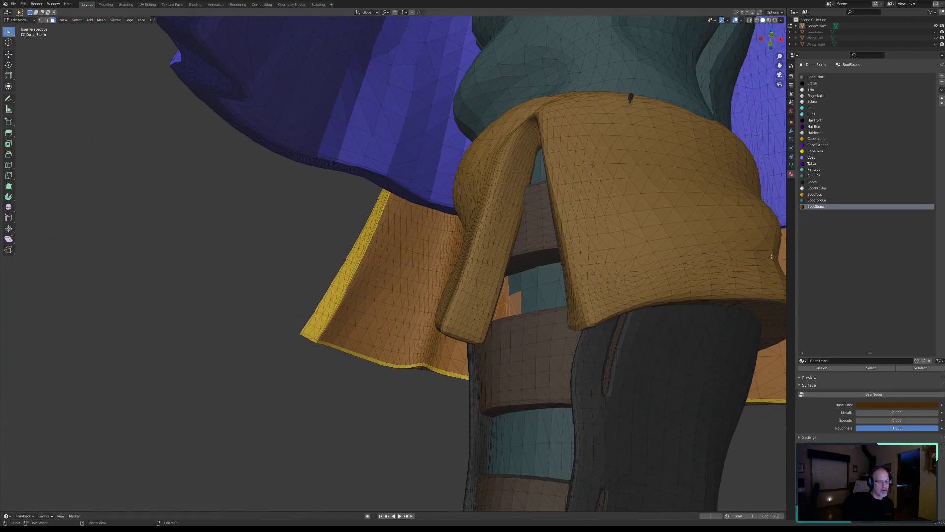
pyautogui.click(816, 200)
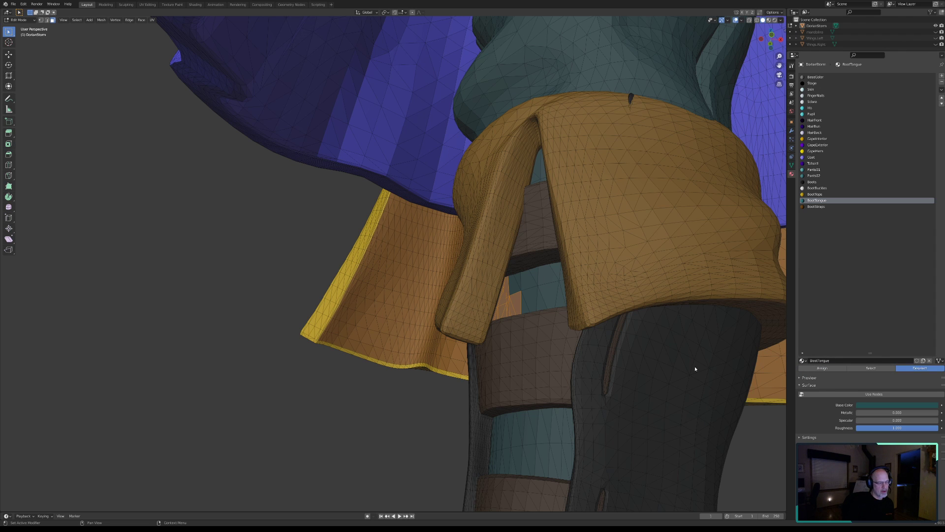
pyautogui.moveTo(524, 334); pyautogui.dragTo(547, 331, button='middle')
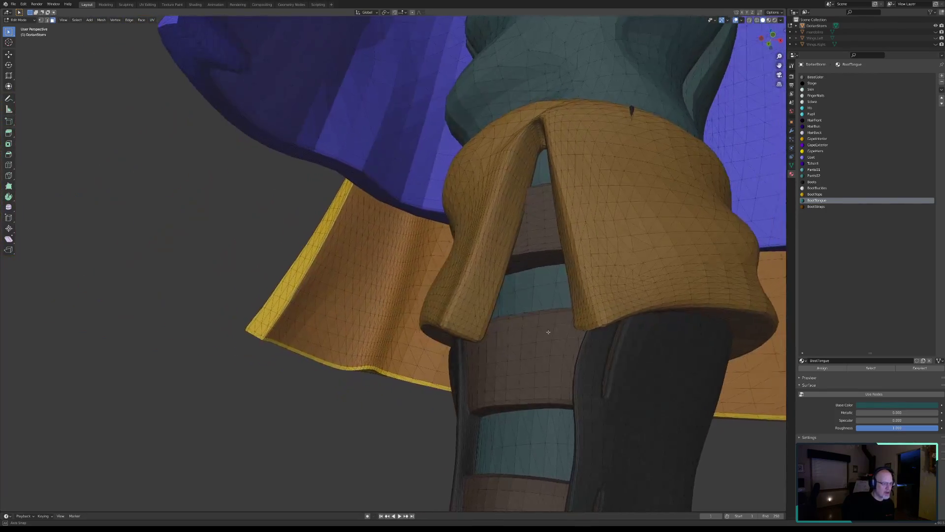
# Select the missed dark faces at the upper side edge of the second boot's tongue, directly below the strap under the cuff.
pyautogui.scroll(-6, 547, 332)
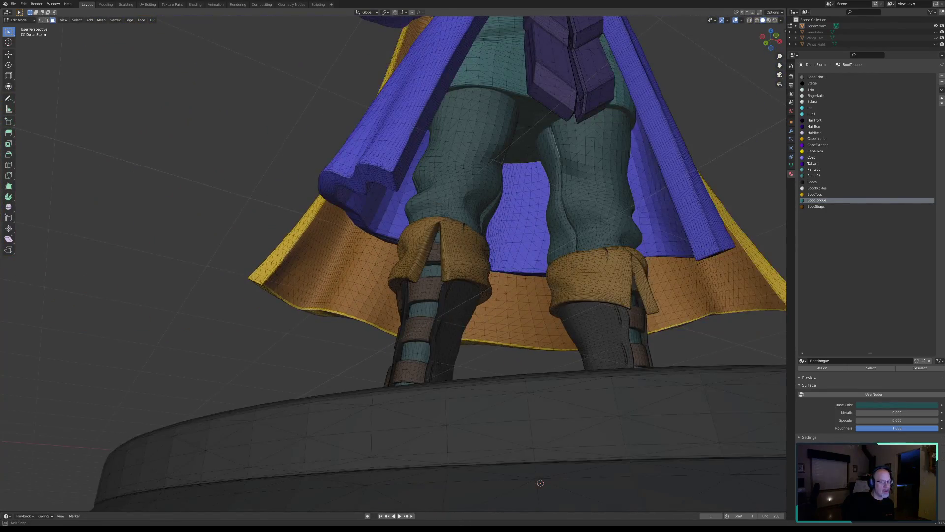
pyautogui.moveTo(612, 297); pyautogui.dragTo(347, 263, button='middle')
pyautogui.scroll(6, 455, 346)
pyautogui.scroll(4, 341, 234)
pyautogui.scroll(3, 341, 234)
pyautogui.keyDown('shift'); pyautogui.moveTo(424, 304); pyautogui.dragTo(399, 265, button='middle'); pyautogui.keyUp('shift')
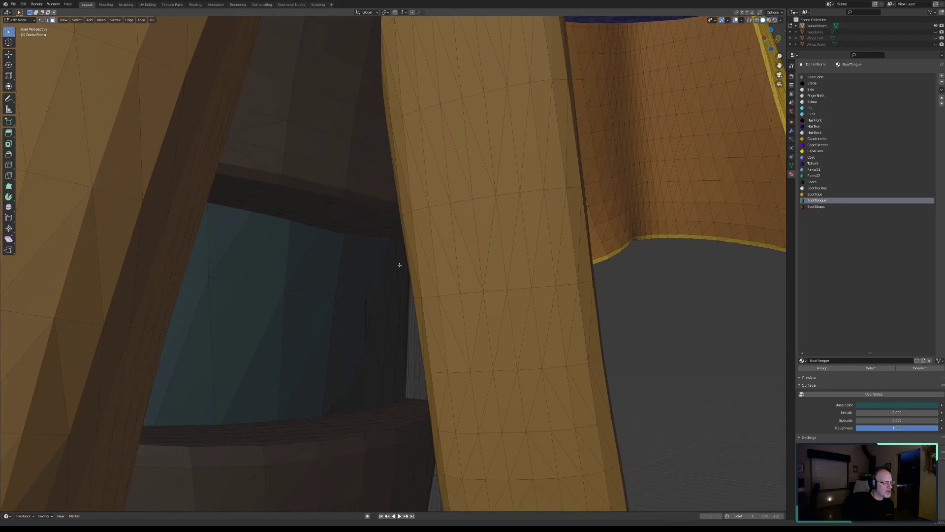
pyautogui.scroll(-4, 612, 295)
pyautogui.moveTo(613, 295); pyautogui.dragTo(560, 304, button='middle')
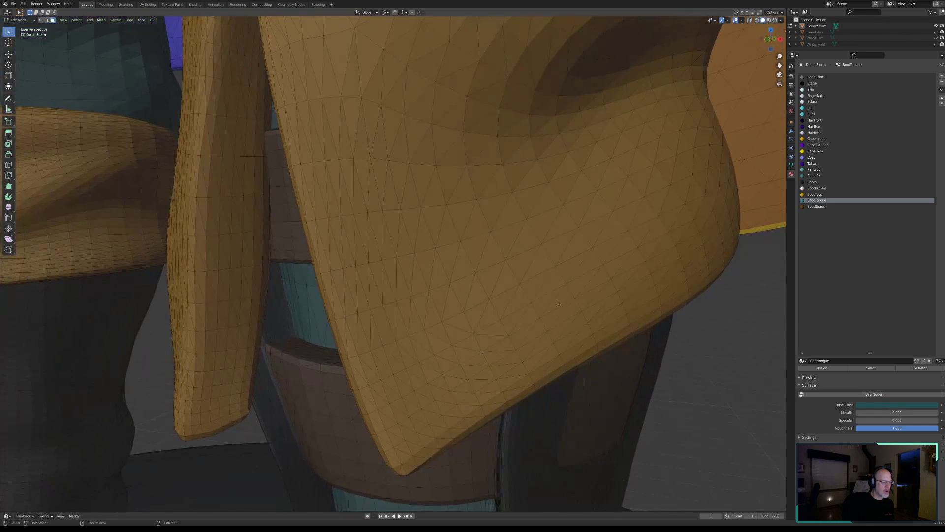
pyautogui.scroll(4, 515, 297)
pyautogui.scroll(5, 622, 337)
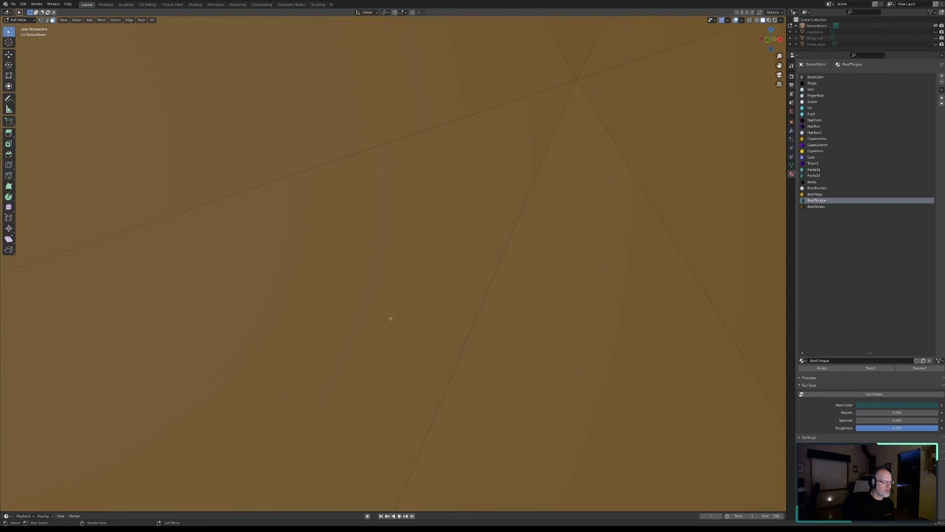
pyautogui.scroll(-2, 400, 318)
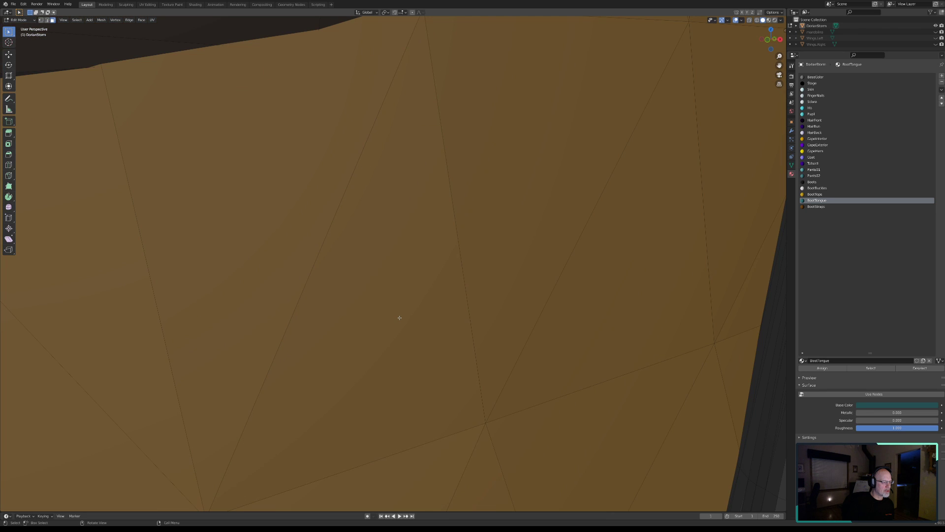
pyautogui.scroll(2, 400, 318)
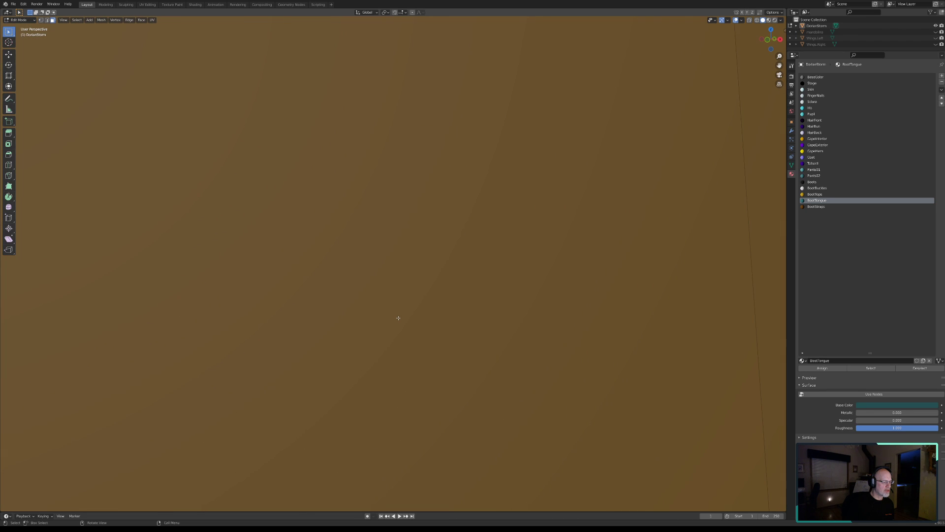
pyautogui.scroll(4, 400, 317)
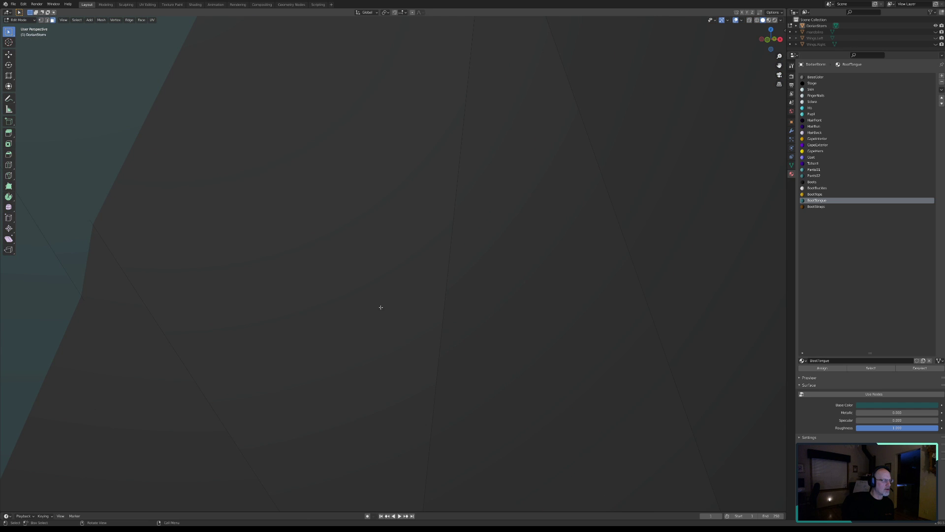
pyautogui.moveTo(224, 150); pyautogui.dragTo(248, 127, button='middle')
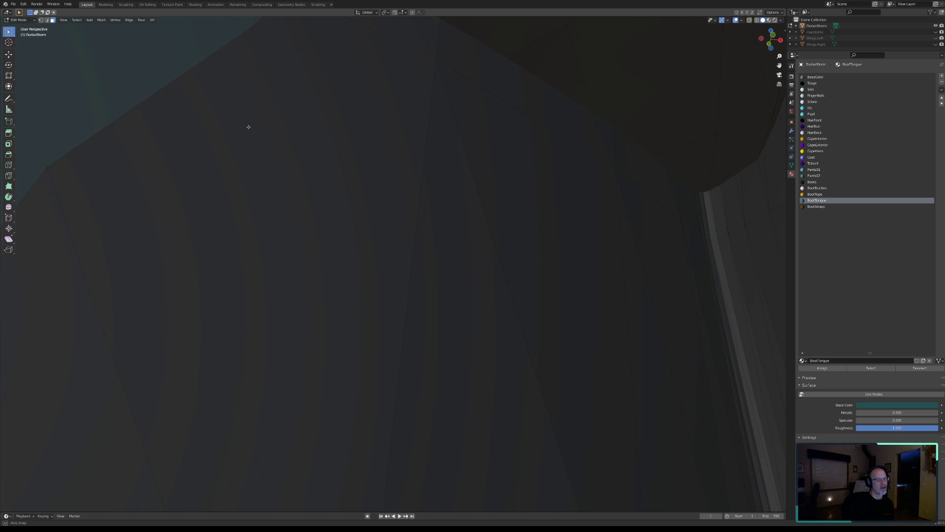
pyautogui.keyDown('shift'); pyautogui.moveTo(438, 146); pyautogui.dragTo(306, 217, button='middle'); pyautogui.keyUp('shift')
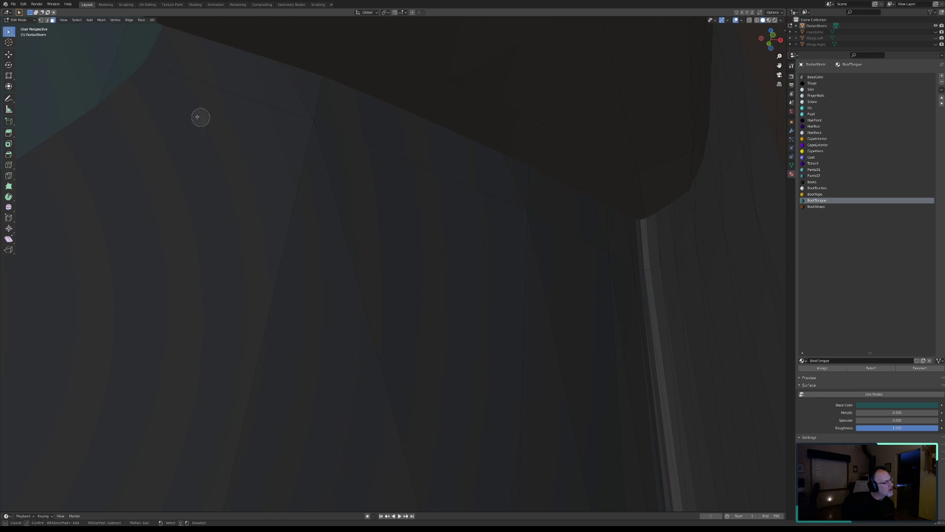
pyautogui.moveTo(143, 61)
pyautogui.mouseDown()
pyautogui.moveTo(426, 158)
pyautogui.moveTo(555, 224)
pyautogui.mouseUp()
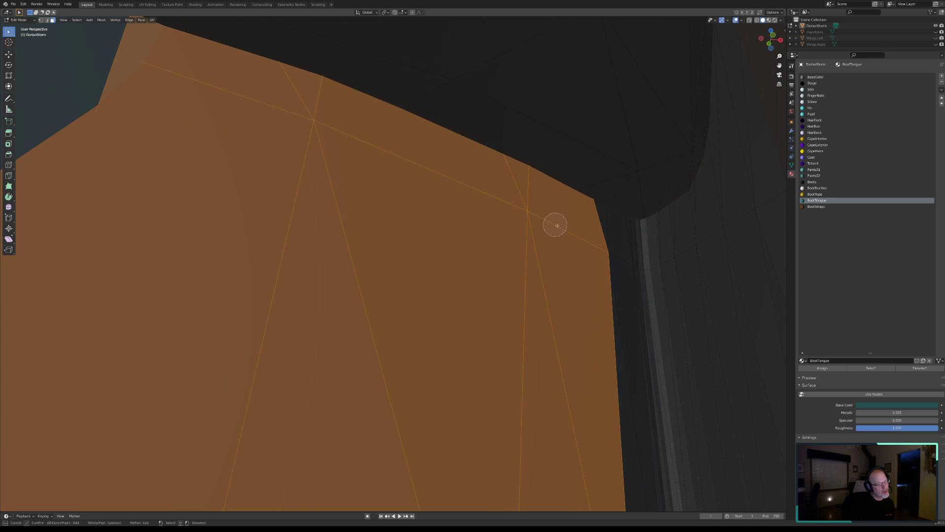
pyautogui.moveTo(622, 240); pyautogui.dragTo(602, 270)
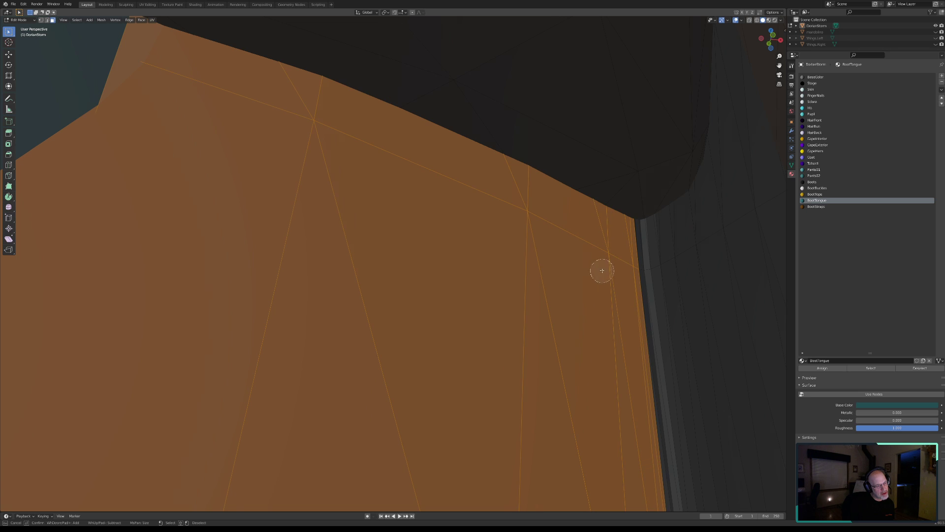
pyautogui.rightClick(383, 281)
# Extend the selection down the side of the second boot's tongue, adding the dark faces and narrow edge faces toward the lower strap.
pyautogui.moveTo(382, 282)
pyautogui.mouseDown(button='middle')
pyautogui.moveTo(383, 314)
pyautogui.moveTo(398, 100)
pyautogui.mouseUp(button='middle')
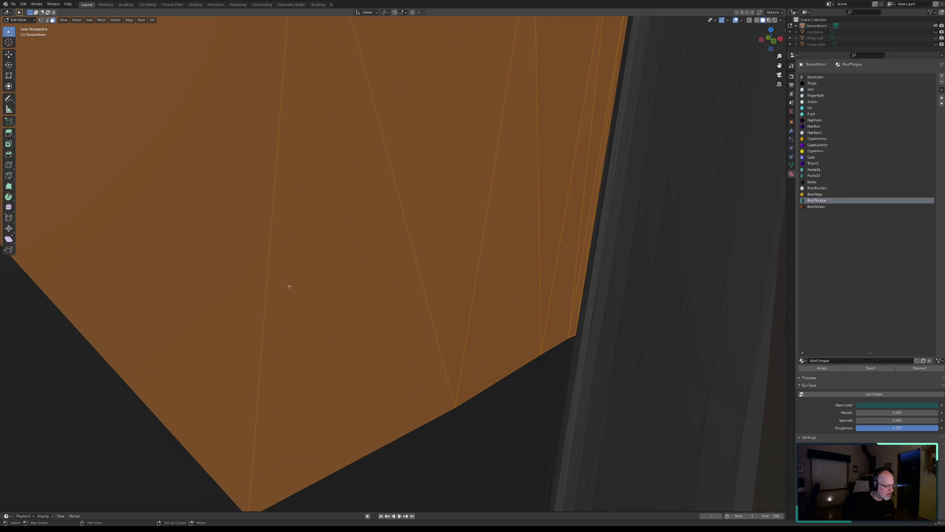
pyautogui.press('c')
pyautogui.moveTo(97, 391)
pyautogui.mouseDown()
pyautogui.moveTo(226, 422)
pyautogui.moveTo(434, 443)
pyautogui.moveTo(480, 413)
pyautogui.mouseUp()
pyautogui.moveTo(557, 340); pyautogui.dragTo(529, 437)
pyautogui.moveTo(421, 403); pyautogui.dragTo(371, 202, button='middle')
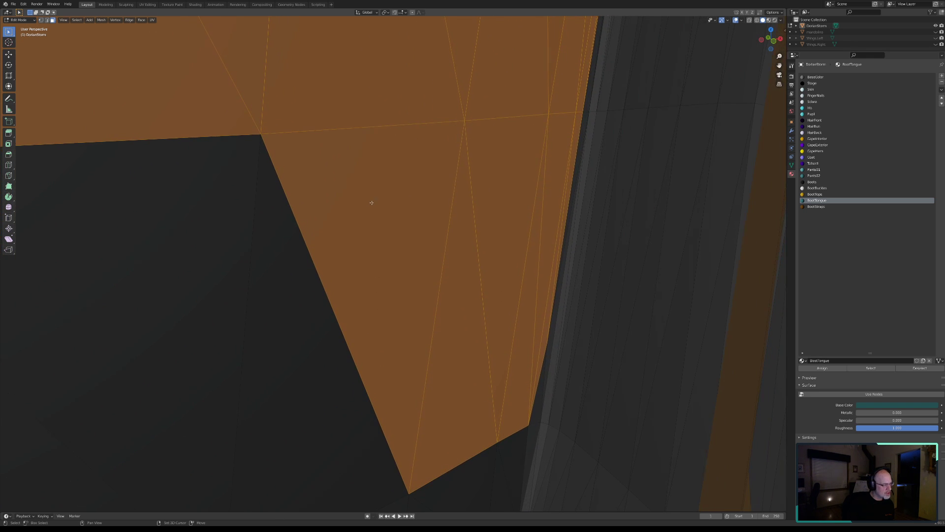
pyautogui.press('c')
pyautogui.click(261, 142)
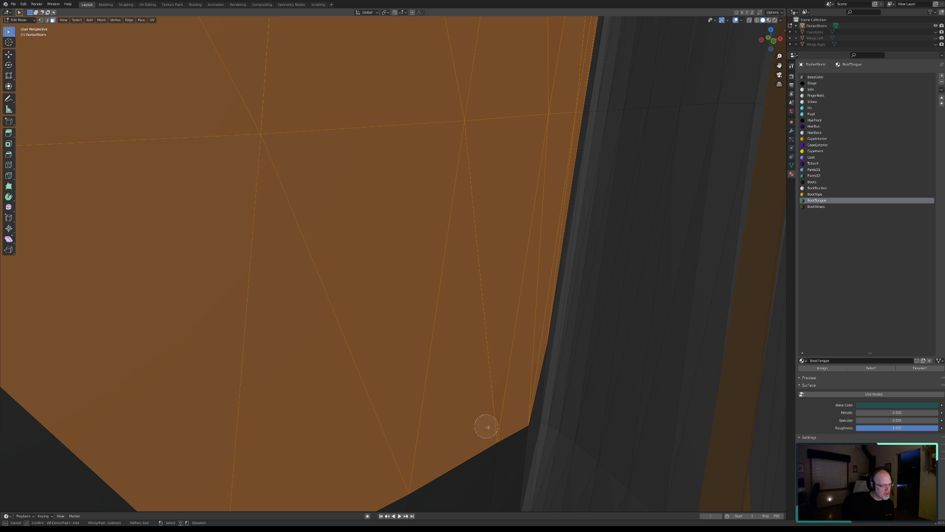
pyautogui.moveTo(493, 446); pyautogui.dragTo(514, 426)
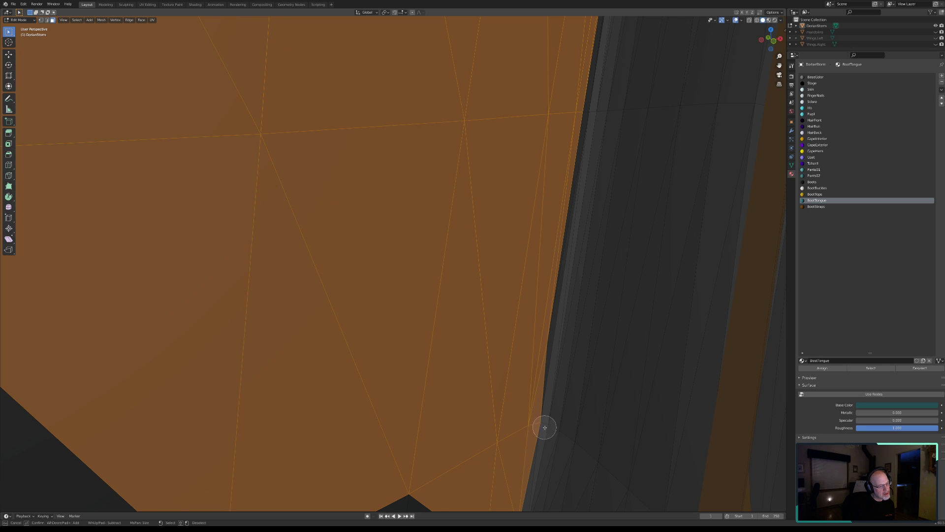
pyautogui.moveTo(544, 427); pyautogui.dragTo(542, 425, button='middle')
pyautogui.press('Escape')
# Add the sliver faces at the tongue's side edge and the dark faces beside them, just above the lower strap.
pyautogui.moveTo(472, 423)
pyautogui.mouseDown(button='middle')
pyautogui.moveTo(462, 413)
pyautogui.moveTo(483, 412)
pyautogui.mouseUp(button='middle')
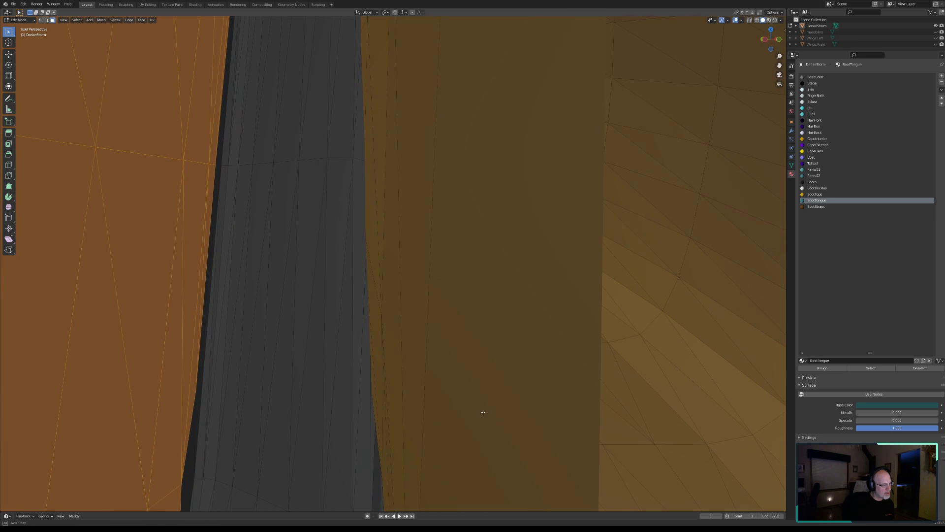
pyautogui.moveTo(395, 422); pyautogui.dragTo(421, 391, button='middle')
pyautogui.moveTo(190, 435); pyautogui.dragTo(350, 278, button='middle')
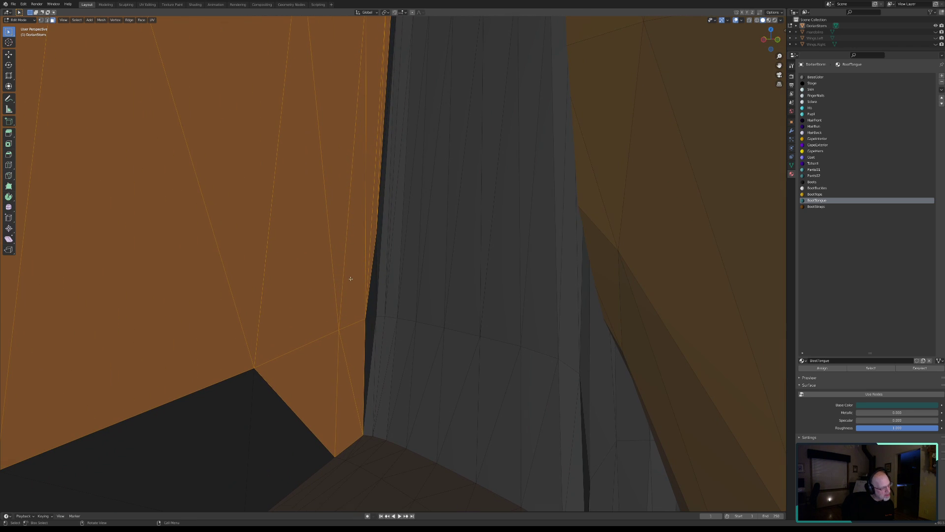
pyautogui.moveTo(357, 321); pyautogui.dragTo(352, 280)
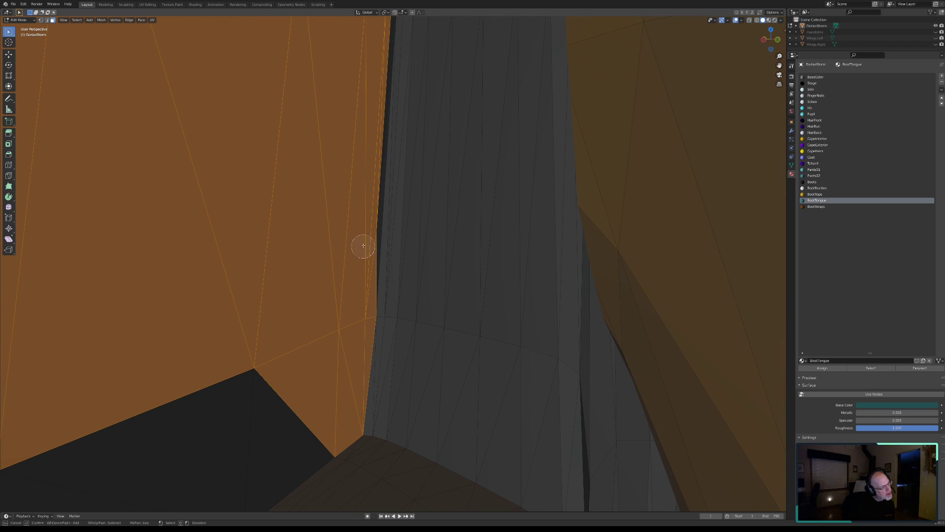
pyautogui.moveTo(366, 234); pyautogui.dragTo(361, 194)
pyautogui.moveTo(259, 353)
pyautogui.mouseDown()
pyautogui.moveTo(202, 420)
pyautogui.moveTo(40, 480)
pyautogui.mouseUp()
# Add the unselected dark faces at the tongue's lower corner where it meets the lower strap.
pyautogui.moveTo(112, 397); pyautogui.dragTo(410, 291, button='middle')
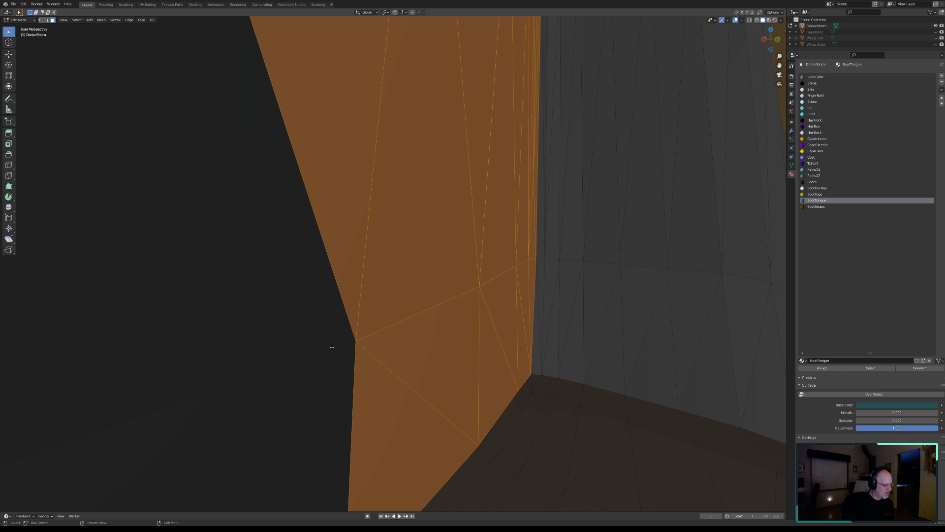
pyautogui.press('c')
pyautogui.click(353, 342)
pyautogui.press('Escape')
pyautogui.moveTo(281, 362)
pyautogui.mouseDown(button='middle')
pyautogui.moveTo(236, 344)
pyautogui.moveTo(389, 261)
pyautogui.moveTo(424, 281)
pyautogui.mouseUp(button='middle')
pyautogui.press('c')
pyautogui.click(353, 352)
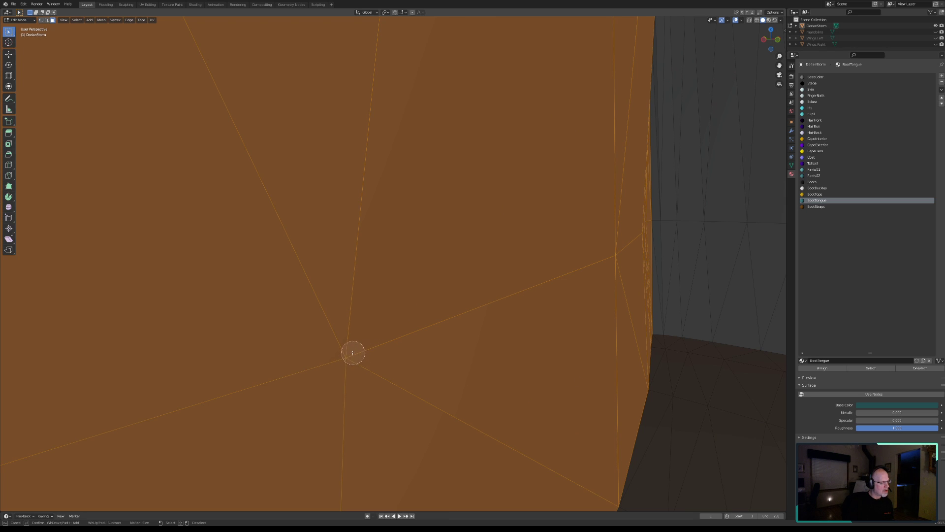
pyautogui.press('Escape')
# Add the remaining dark tongue faces inward from the corner and upward from the lower strap.
pyautogui.moveTo(350, 324); pyautogui.dragTo(382, 294, button='middle')
pyautogui.scroll(-2, 381, 295)
pyautogui.scroll(-2, 381, 294)
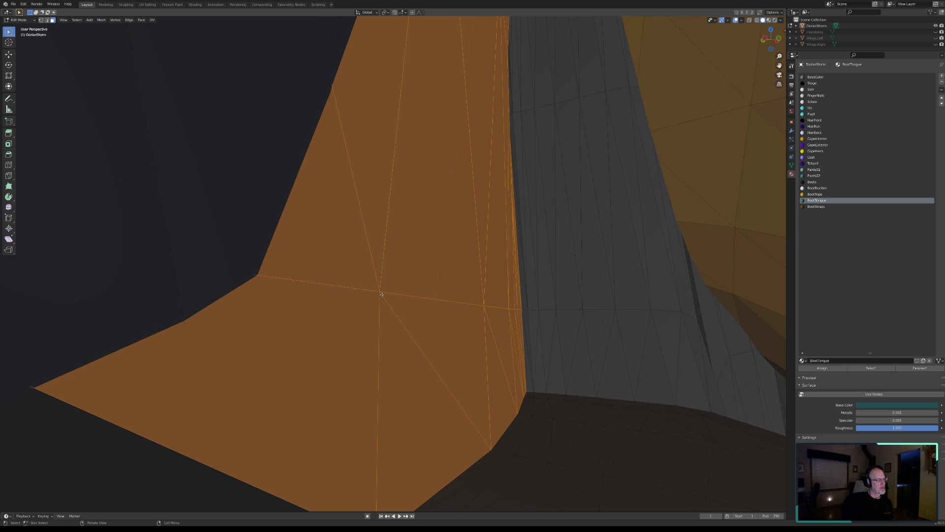
pyautogui.scroll(-3, 383, 293)
pyautogui.keyDown('shift'); pyautogui.moveTo(373, 293); pyautogui.dragTo(398, 307, button='middle'); pyautogui.keyUp('shift')
pyautogui.press('c')
pyautogui.moveTo(348, 317)
pyautogui.mouseDown()
pyautogui.moveTo(230, 400)
pyautogui.moveTo(378, 253)
pyautogui.moveTo(415, 161)
pyautogui.mouseUp()
pyautogui.rightClick(445, 163)
# Add the narrow faces along the outer edge of the tongue's upper half, up to the strap above, and the nearby dark face.
pyautogui.scroll(4, 439, 158)
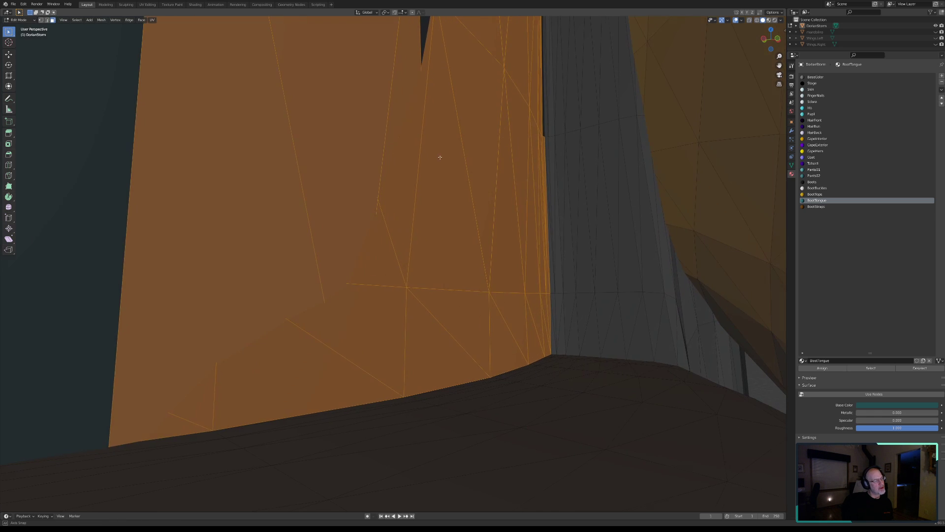
pyautogui.keyDown('shift'); pyautogui.moveTo(431, 182); pyautogui.dragTo(388, 239, button='middle'); pyautogui.keyUp('shift')
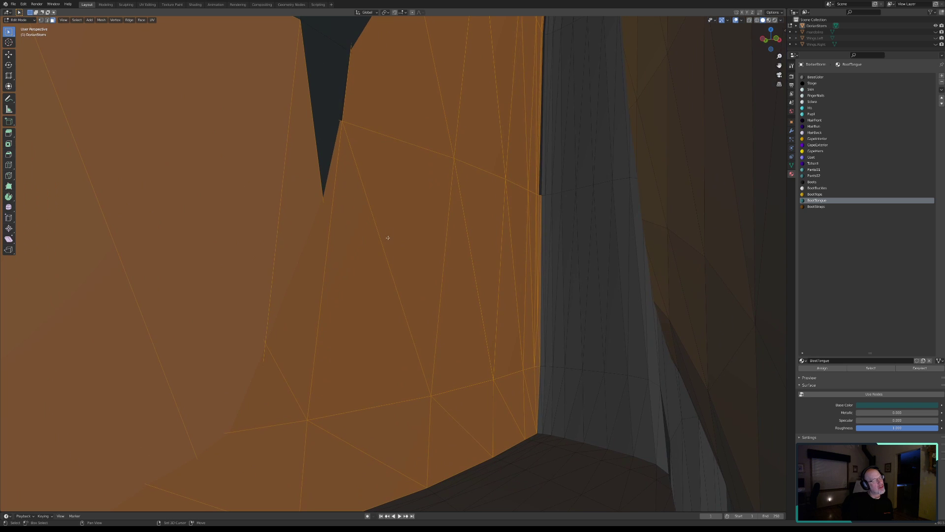
pyautogui.scroll(1, 489, 202)
pyautogui.keyDown('shift'); pyautogui.moveTo(534, 158); pyautogui.dragTo(431, 350, button='middle'); pyautogui.keyUp('shift')
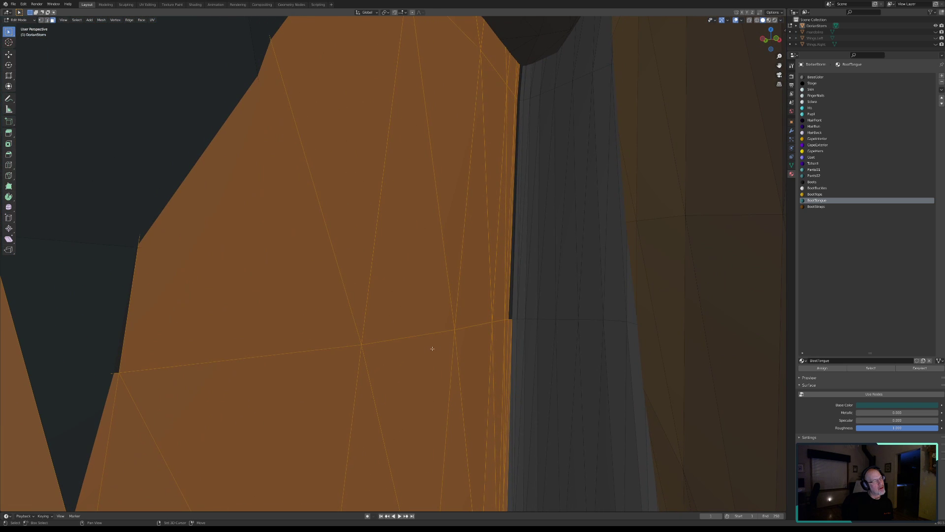
pyautogui.press('c')
pyautogui.click(497, 316)
pyautogui.click(499, 104)
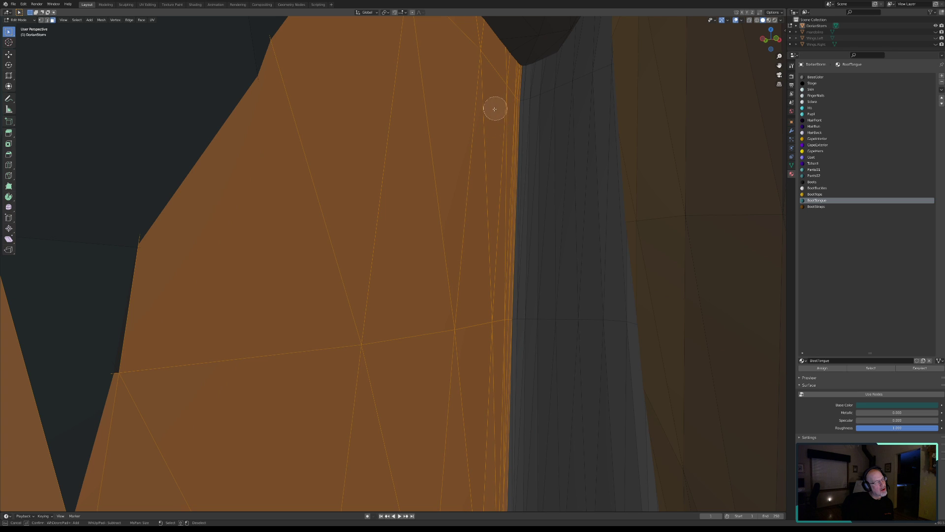
pyautogui.click(254, 45)
pyautogui.press('Escape')
# Add the last dark faces bordering the teal part of the tongue to the selection.
pyautogui.moveTo(257, 123); pyautogui.dragTo(403, 227, button='middle')
pyautogui.press('c')
pyautogui.moveTo(358, 321)
pyautogui.mouseDown()
pyautogui.moveTo(326, 359)
pyautogui.moveTo(320, 291)
pyautogui.moveTo(205, 300)
pyautogui.mouseUp()
pyautogui.rightClick(317, 302)
# Assign the BootTongue material to the selected faces of the second boot's tongue and deselect everything.
pyautogui.moveTo(350, 418)
pyautogui.mouseDown(button='middle')
pyautogui.moveTo(445, 249)
pyautogui.moveTo(464, 236)
pyautogui.moveTo(438, 293)
pyautogui.moveTo(414, 304)
pyautogui.mouseUp(button='middle')
pyautogui.moveTo(370, 237); pyautogui.dragTo(362, 305, button='middle')
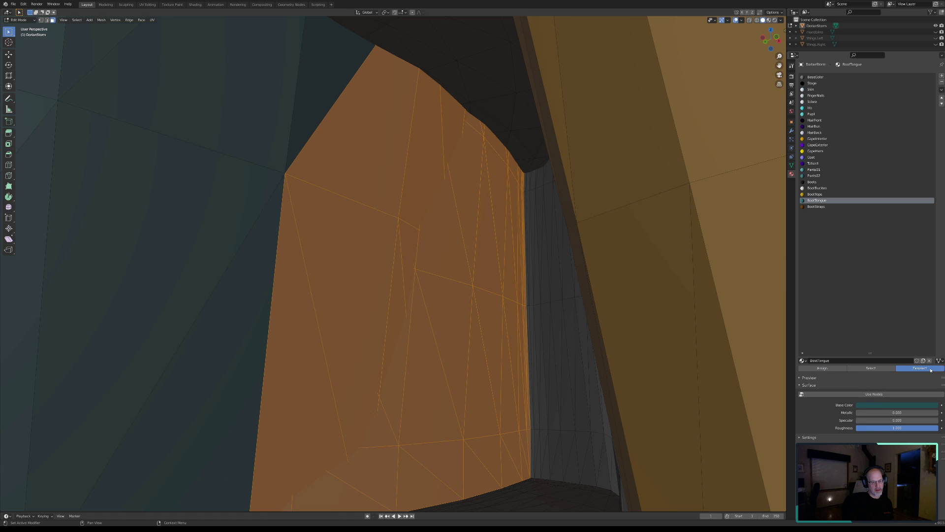
pyautogui.hotkey('alt', 'a')
# Bring the whole character into view and save the file.
pyautogui.moveTo(575, 361); pyautogui.dragTo(545, 357, button='middle')
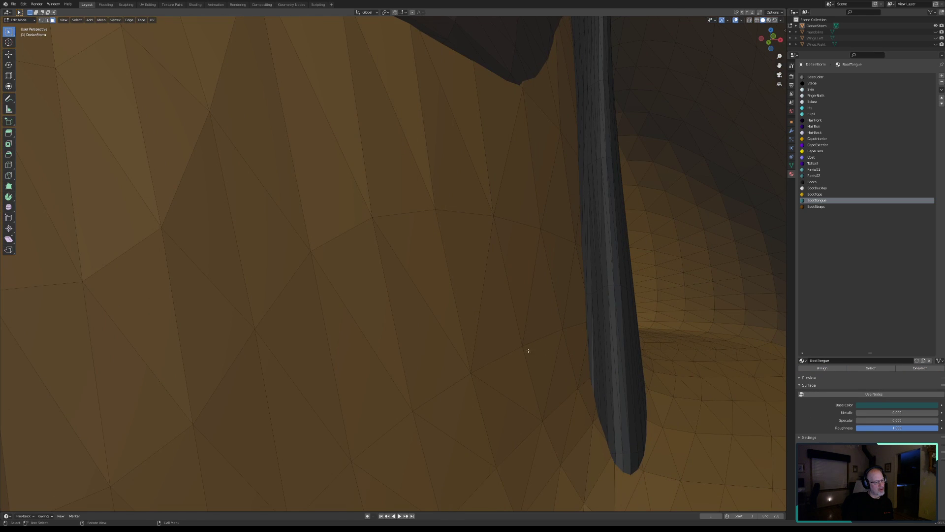
pyautogui.scroll(-10, 531, 352)
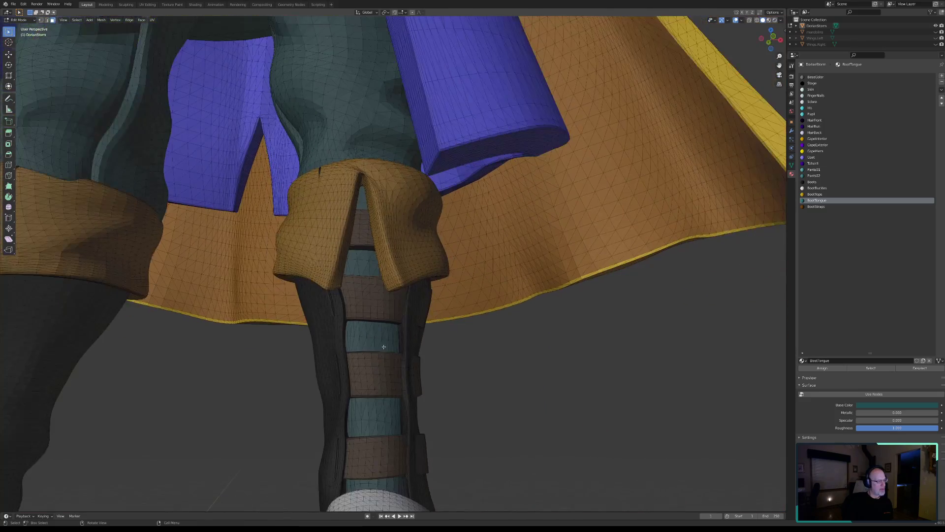
pyautogui.scroll(-6, 382, 348)
pyautogui.moveTo(330, 285); pyautogui.dragTo(343, 407, button='middle')
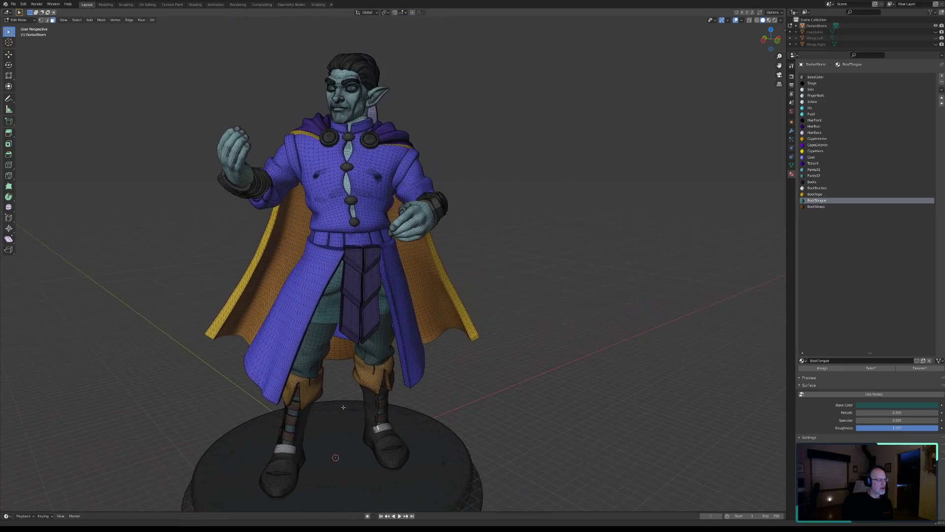
pyautogui.moveTo(369, 372)
pyautogui.mouseDown(button='middle')
pyautogui.moveTo(230, 370)
pyautogui.moveTo(399, 377)
pyautogui.moveTo(376, 384)
pyautogui.mouseUp(button='middle')
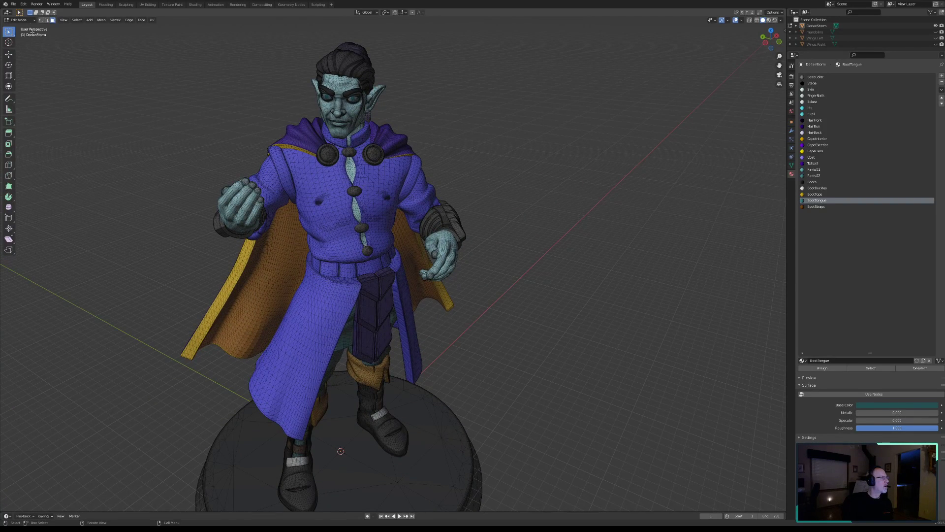
pyautogui.click(13, 4)
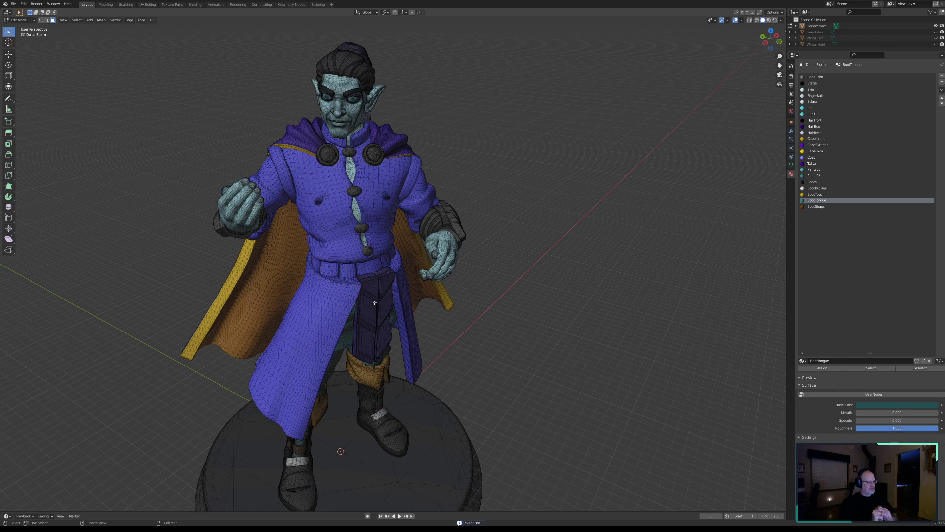
# Examine the whole figure and the belt area above the tabard for parts still lacking their own material.
pyautogui.moveTo(353, 376); pyautogui.dragTo(372, 332, button='middle')
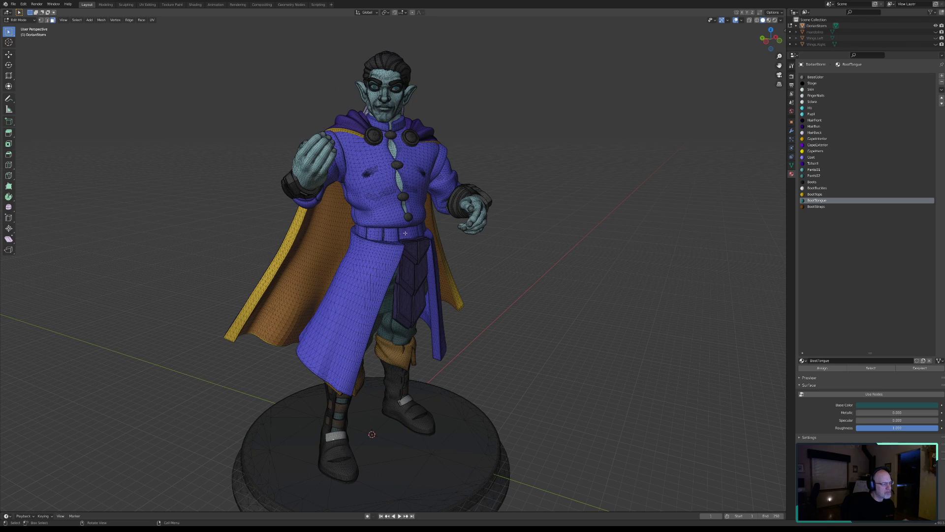
pyautogui.moveTo(411, 232); pyautogui.dragTo(320, 242, button='middle')
pyautogui.scroll(5, 371, 257)
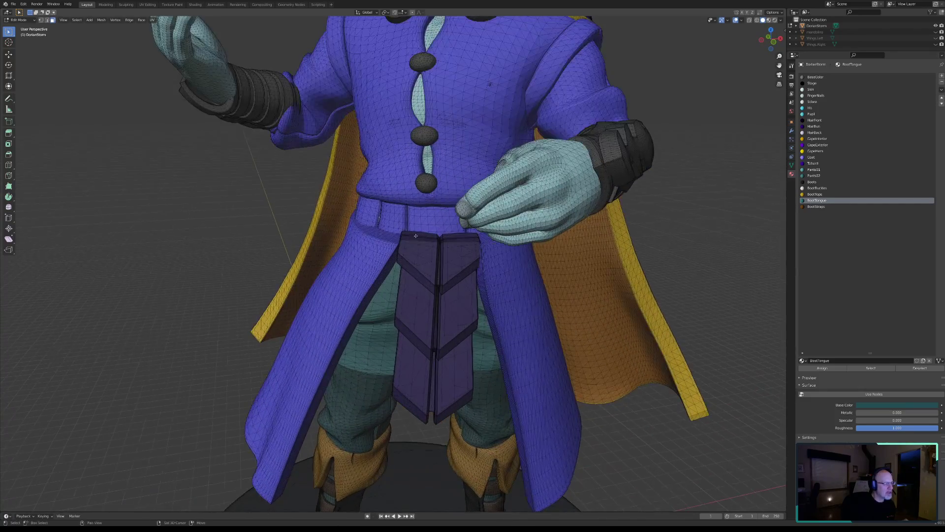
pyautogui.keyDown('shift'); pyautogui.moveTo(372, 257); pyautogui.dragTo(357, 188, button='middle'); pyautogui.keyUp('shift')
pyautogui.scroll(-5, 365, 269)
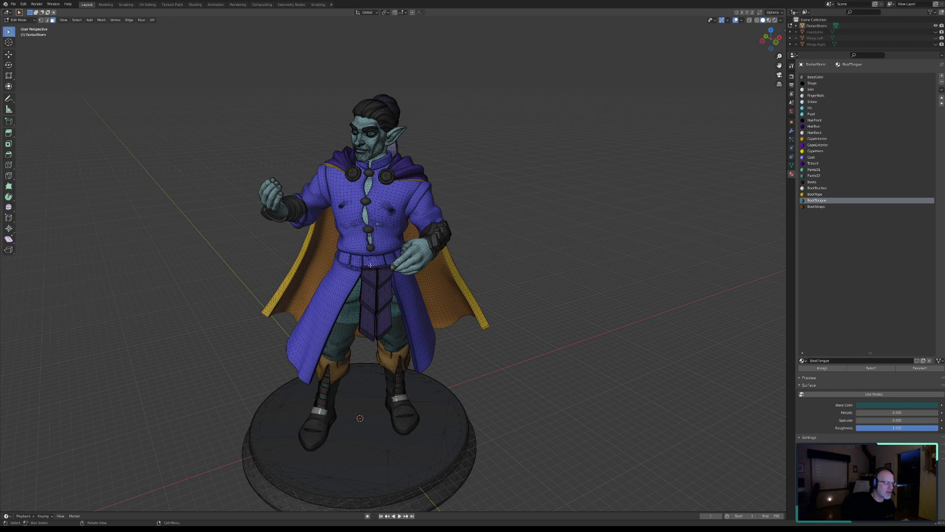
pyautogui.scroll(6, 364, 265)
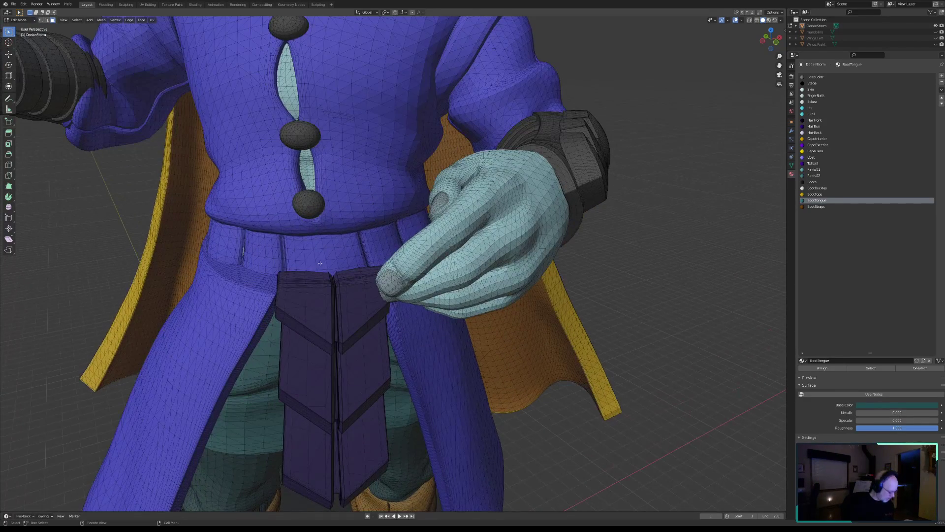
# Select a strip of faces along the upper front of the waistband, spanning the two vertical folds beside the tabard.
pyautogui.moveTo(311, 253); pyautogui.dragTo(362, 248, button='middle')
pyautogui.scroll(4, 362, 249)
pyautogui.scroll(5, 361, 248)
pyautogui.moveTo(279, 201); pyautogui.dragTo(231, 249, button='middle')
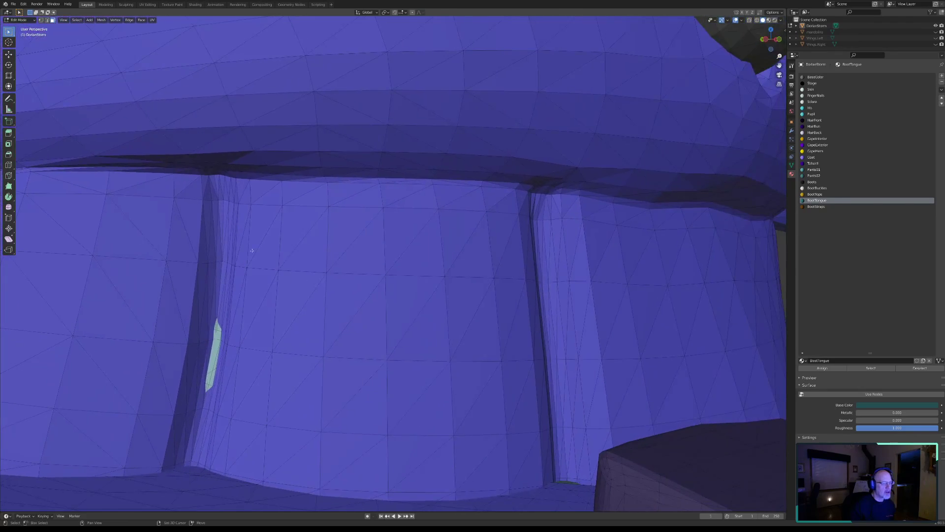
pyautogui.moveTo(431, 270)
pyautogui.mouseDown(button='middle')
pyautogui.moveTo(406, 263)
pyautogui.moveTo(427, 259)
pyautogui.mouseUp(button='middle')
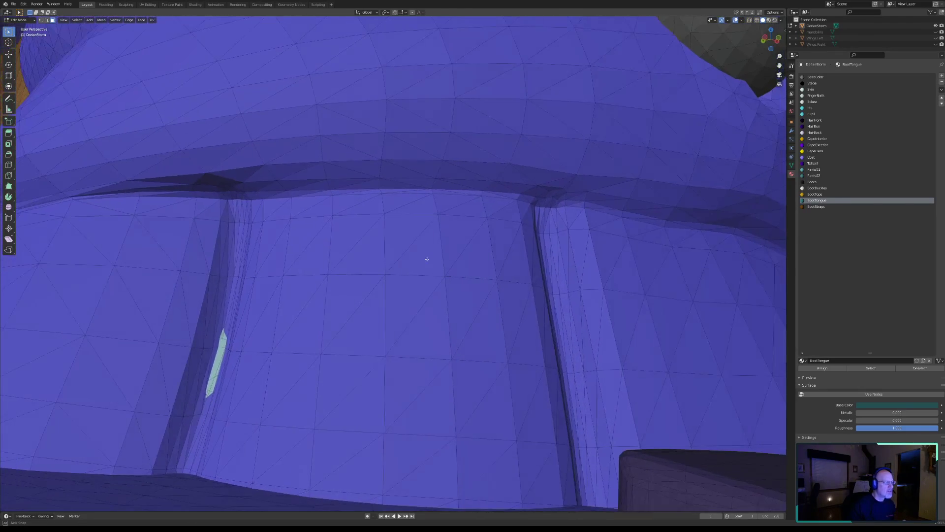
pyautogui.press('c')
pyautogui.moveTo(536, 227)
pyautogui.mouseDown()
pyautogui.moveTo(552, 224)
pyautogui.moveTo(334, 214)
pyautogui.moveTo(147, 221)
pyautogui.mouseUp()
pyautogui.press('Escape')
# Extend the selection to the waistband's upper rim and down over its front height between and around the folds.
pyautogui.moveTo(311, 265); pyautogui.dragTo(312, 274, button='middle')
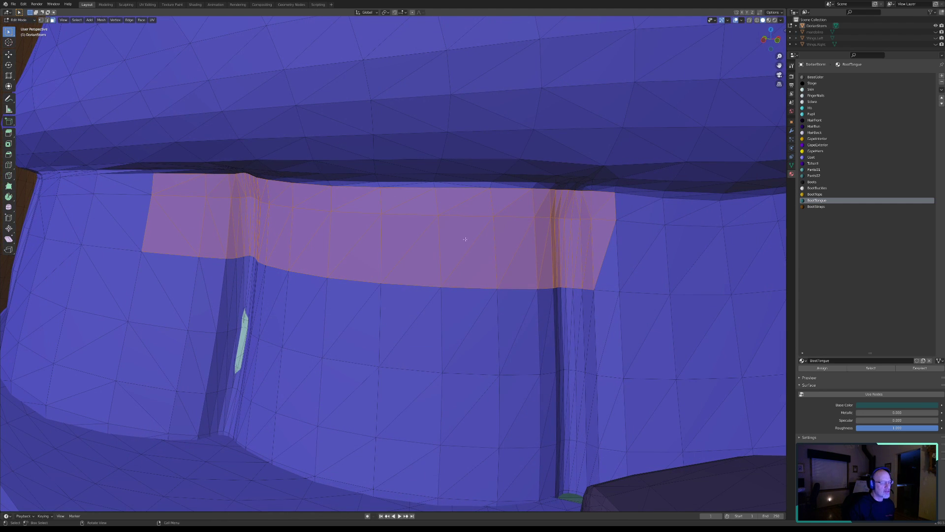
pyautogui.moveTo(487, 235); pyautogui.dragTo(479, 215, button='middle')
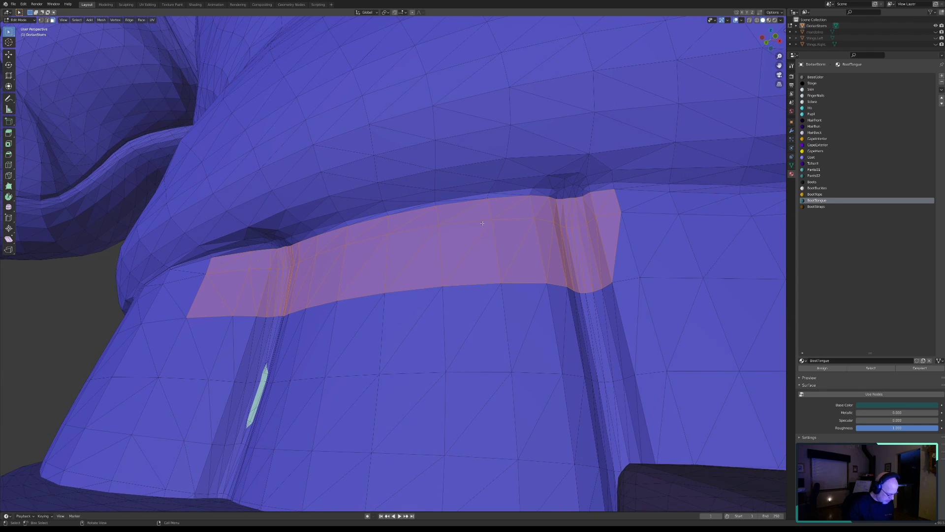
pyautogui.press('c')
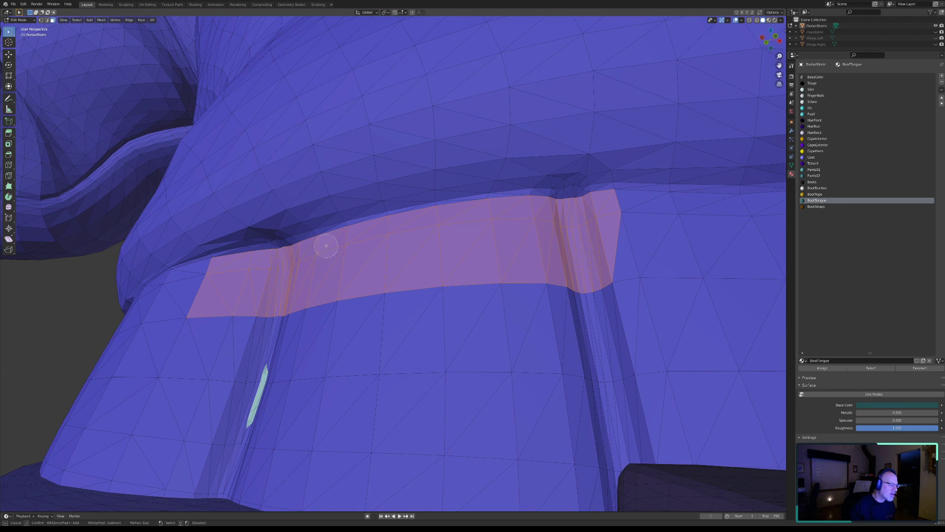
pyautogui.moveTo(317, 245)
pyautogui.mouseDown()
pyautogui.moveTo(479, 207)
pyautogui.moveTo(597, 201)
pyautogui.mouseUp()
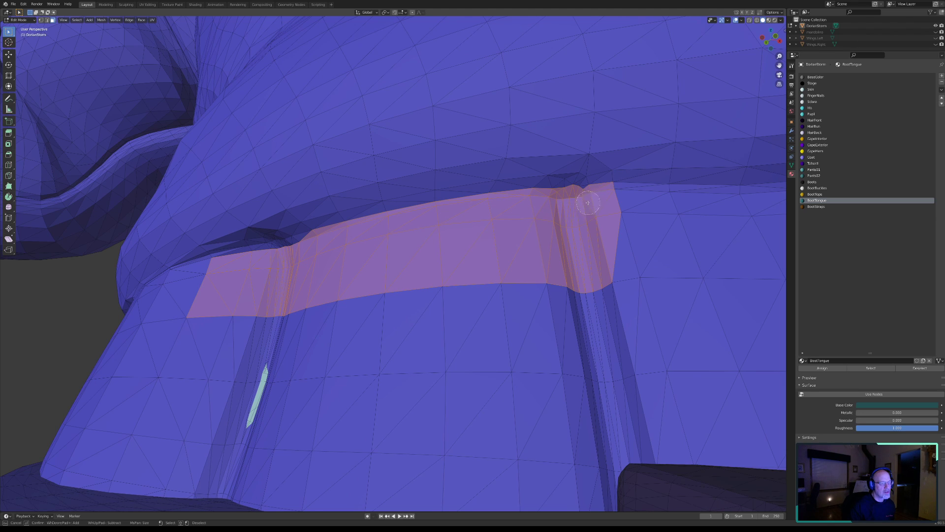
pyautogui.moveTo(617, 197)
pyautogui.mouseDown()
pyautogui.moveTo(766, 203)
pyautogui.moveTo(626, 253)
pyautogui.moveTo(601, 361)
pyautogui.moveTo(605, 422)
pyautogui.moveTo(642, 412)
pyautogui.moveTo(589, 321)
pyautogui.moveTo(650, 325)
pyautogui.moveTo(764, 264)
pyautogui.moveTo(758, 391)
pyautogui.moveTo(615, 424)
pyautogui.moveTo(595, 443)
pyautogui.moveTo(603, 473)
pyautogui.moveTo(528, 333)
pyautogui.moveTo(247, 338)
pyautogui.moveTo(295, 386)
pyautogui.moveTo(507, 416)
pyautogui.moveTo(550, 460)
pyautogui.moveTo(527, 475)
pyautogui.moveTo(150, 461)
pyautogui.moveTo(236, 433)
pyautogui.moveTo(271, 384)
pyautogui.moveTo(155, 443)
pyautogui.moveTo(133, 473)
pyautogui.moveTo(193, 481)
pyautogui.mouseUp()
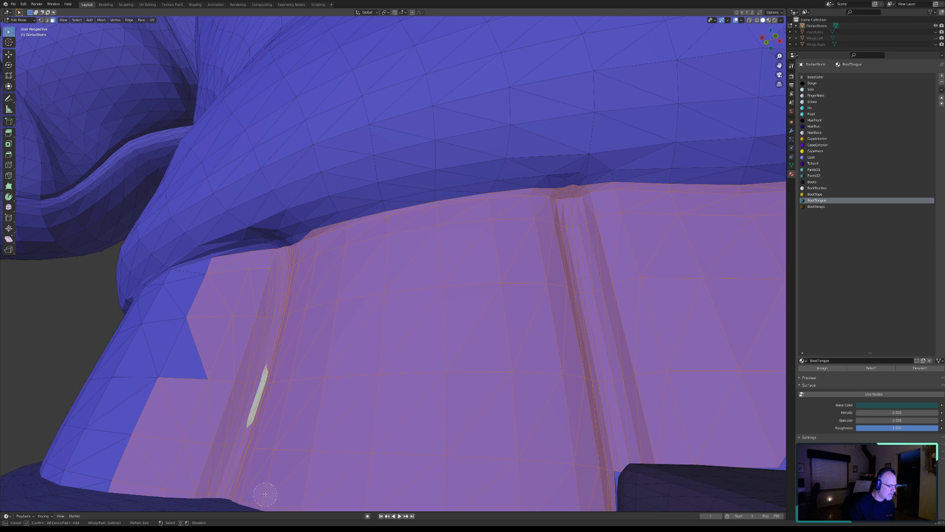
pyautogui.rightClick(339, 450)
# Add the remaining faces along the lower edge of the waistband's front to the selection.
pyautogui.moveTo(339, 449)
pyautogui.mouseDown(button='middle')
pyautogui.moveTo(407, 358)
pyautogui.moveTo(408, 394)
pyautogui.moveTo(359, 435)
pyautogui.mouseUp(button='middle')
pyautogui.press('c')
pyautogui.moveTo(293, 402)
pyautogui.mouseDown()
pyautogui.moveTo(519, 408)
pyautogui.moveTo(604, 391)
pyautogui.moveTo(599, 402)
pyautogui.mouseUp()
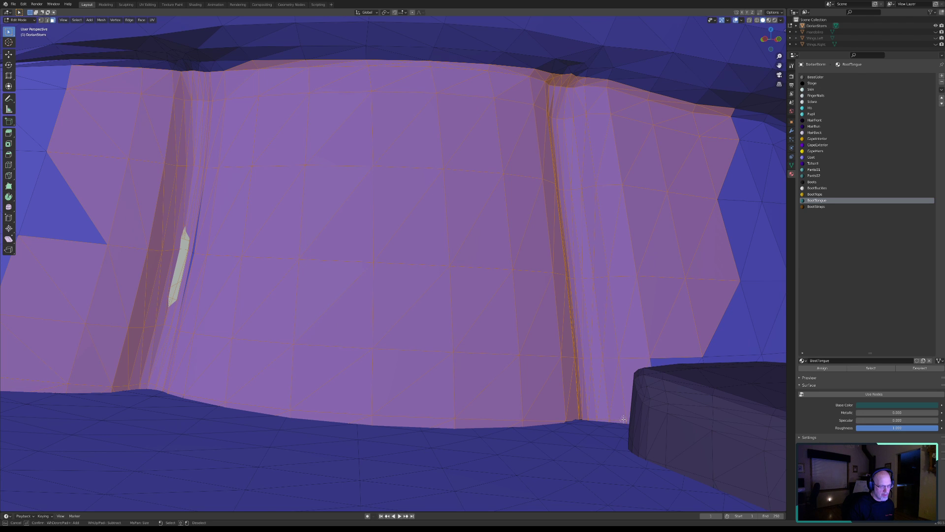
pyautogui.rightClick(581, 410)
# Add the missed waistband faces at the base of the fold and those tucked behind the tabard.
pyautogui.scroll(4, 583, 408)
pyautogui.keyDown('shift'); pyautogui.moveTo(584, 407); pyautogui.dragTo(320, 286, button='middle'); pyautogui.keyUp('shift')
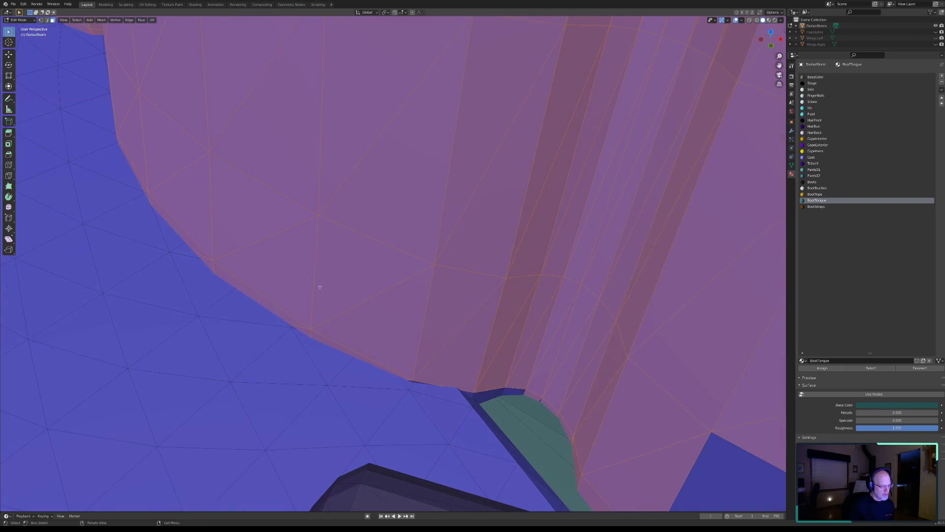
pyautogui.press('c')
pyautogui.moveTo(473, 389); pyautogui.dragTo(487, 387)
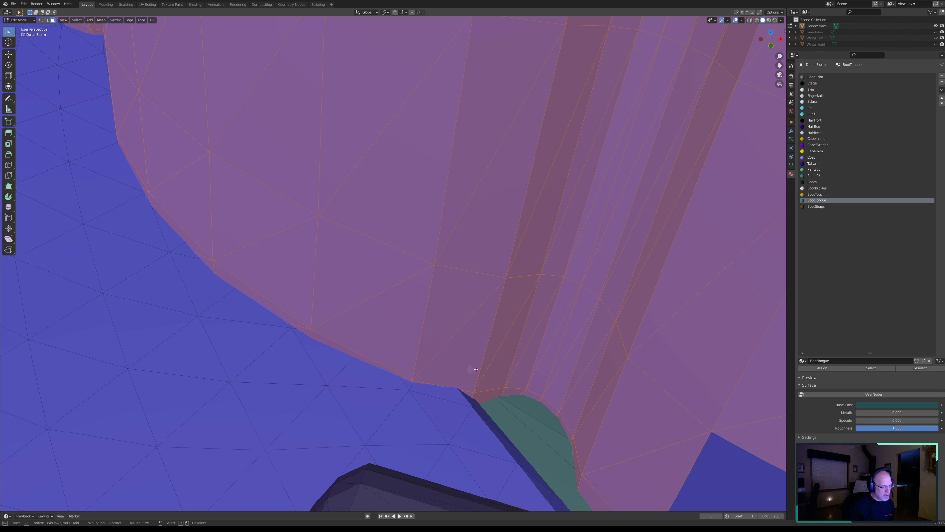
pyautogui.rightClick(667, 373)
pyautogui.moveTo(669, 371); pyautogui.dragTo(562, 251, button='middle')
pyautogui.press('c')
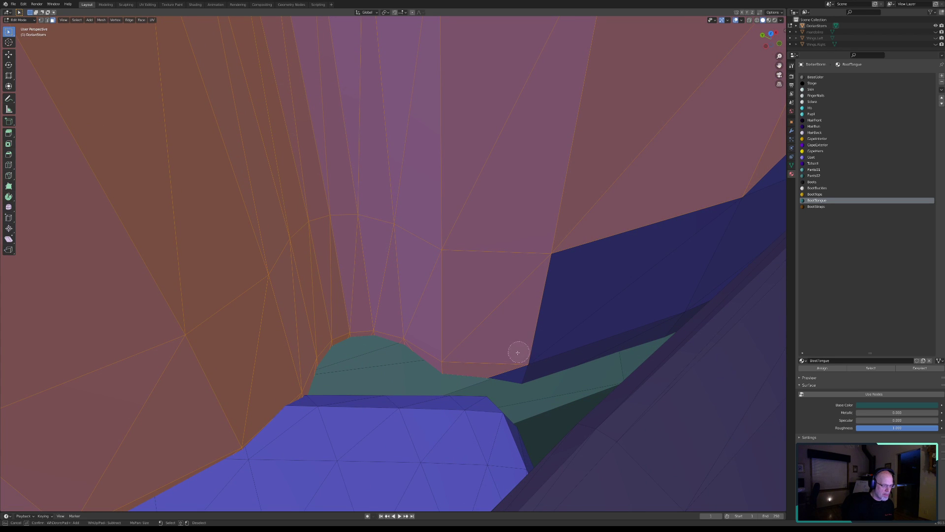
pyautogui.moveTo(525, 356)
pyautogui.mouseDown()
pyautogui.moveTo(673, 306)
pyautogui.moveTo(722, 217)
pyautogui.mouseUp()
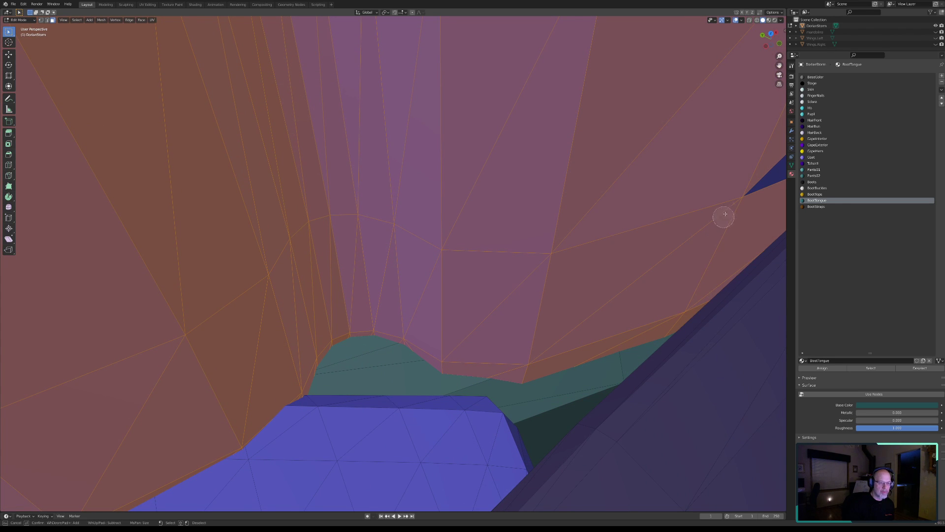
pyautogui.rightClick(408, 270)
# Add the waistband's upper rim and the faces beyond the fold toward the character's side to the selection.
pyautogui.moveTo(408, 270)
pyautogui.mouseDown(button='middle')
pyautogui.moveTo(395, 257)
pyautogui.moveTo(392, 202)
pyautogui.mouseUp(button='middle')
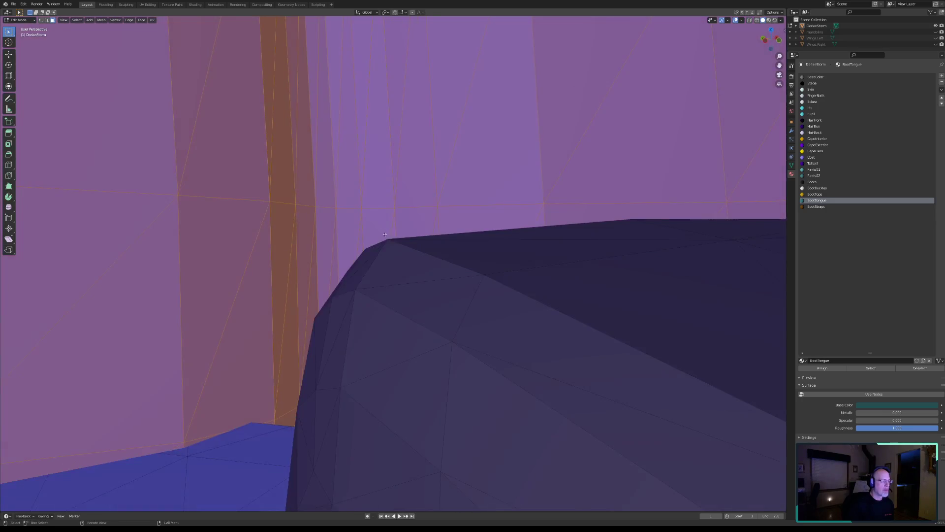
pyautogui.scroll(-6, 335, 220)
pyautogui.keyDown('shift'); pyautogui.moveTo(304, 196); pyautogui.dragTo(314, 179, button='middle'); pyautogui.keyUp('shift')
pyautogui.scroll(-10, 314, 179)
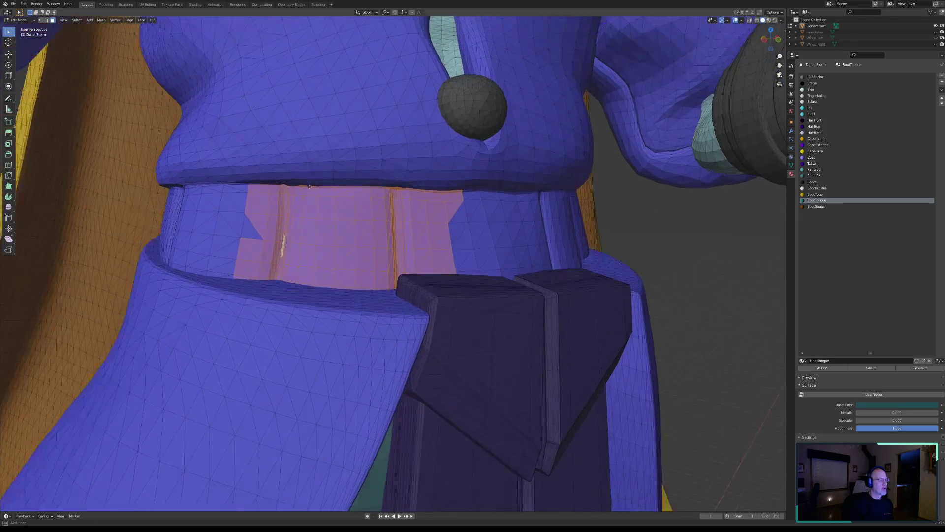
pyautogui.moveTo(309, 186); pyautogui.dragTo(246, 191, button='middle')
pyautogui.moveTo(246, 190); pyautogui.dragTo(355, 184, button='middle')
pyautogui.keyDown('shift'); pyautogui.moveTo(241, 205); pyautogui.dragTo(312, 220, button='middle'); pyautogui.keyUp('shift')
pyautogui.scroll(4, 313, 220)
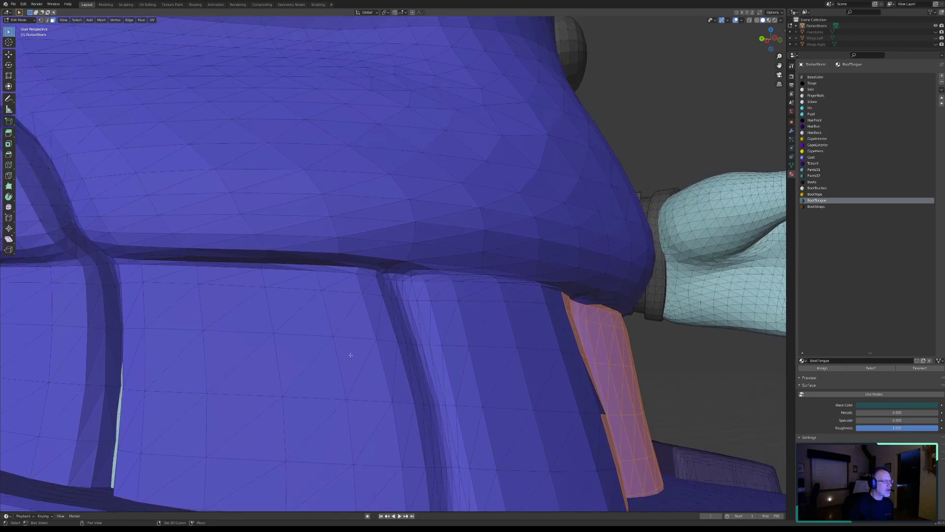
pyautogui.scroll(3, 334, 345)
pyautogui.keyDown('shift'); pyautogui.moveTo(309, 328); pyautogui.dragTo(205, 346, button='middle'); pyautogui.keyUp('shift')
pyautogui.press('c')
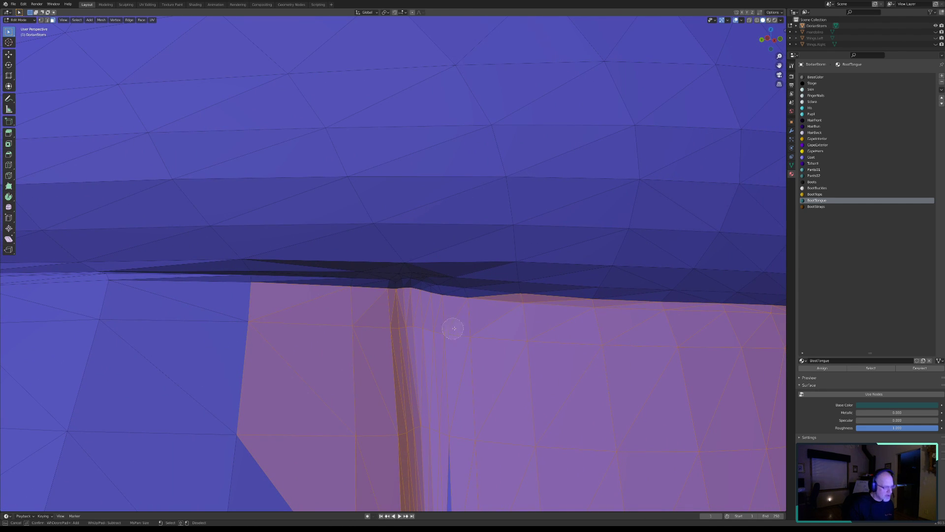
pyautogui.moveTo(469, 306)
pyautogui.mouseDown()
pyautogui.moveTo(443, 292)
pyautogui.moveTo(321, 293)
pyautogui.mouseUp()
pyautogui.moveTo(263, 292)
pyautogui.mouseDown()
pyautogui.moveTo(74, 301)
pyautogui.moveTo(150, 327)
pyautogui.moveTo(116, 348)
pyautogui.moveTo(190, 432)
pyautogui.moveTo(110, 458)
pyautogui.moveTo(432, 497)
pyautogui.mouseUp()
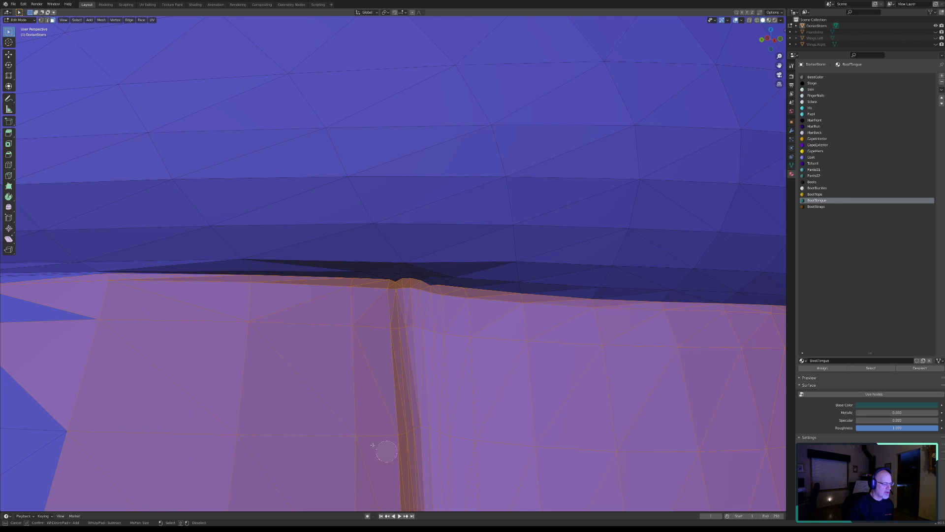
pyautogui.rightClick(59, 362)
# Continue selecting the strip under the coat's hem up to and across the next vertical fold at the side.
pyautogui.moveTo(59, 362)
pyautogui.keyDown('shift'); pyautogui.mouseDown(button='middle')
pyautogui.moveTo(299, 378)
pyautogui.moveTo(482, 413)
pyautogui.mouseUp(button='middle'); pyautogui.keyUp('shift')
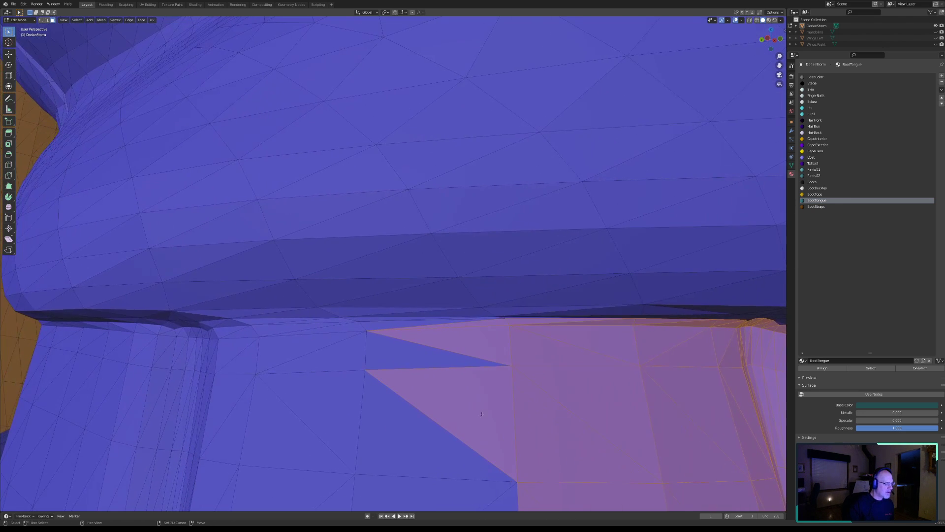
pyautogui.moveTo(367, 362); pyautogui.dragTo(369, 359, button='middle')
pyautogui.press('c')
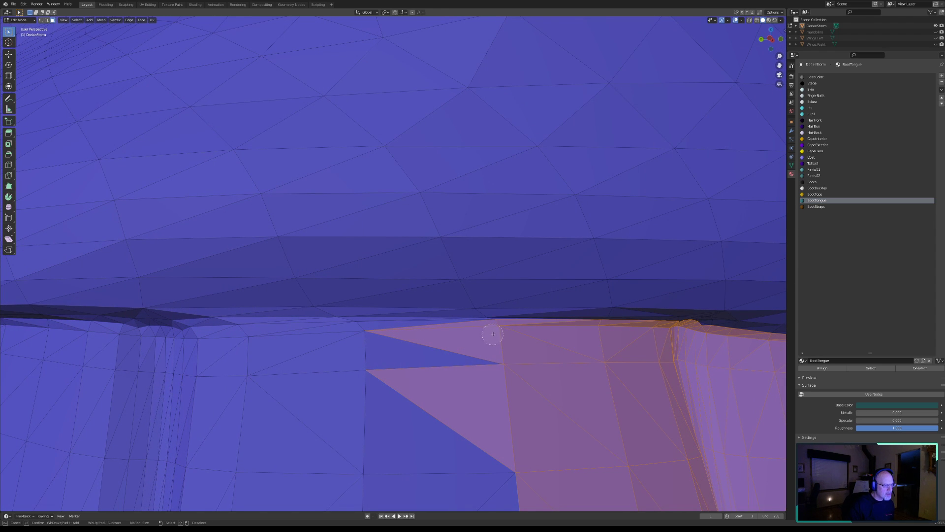
pyautogui.moveTo(493, 329); pyautogui.dragTo(342, 332)
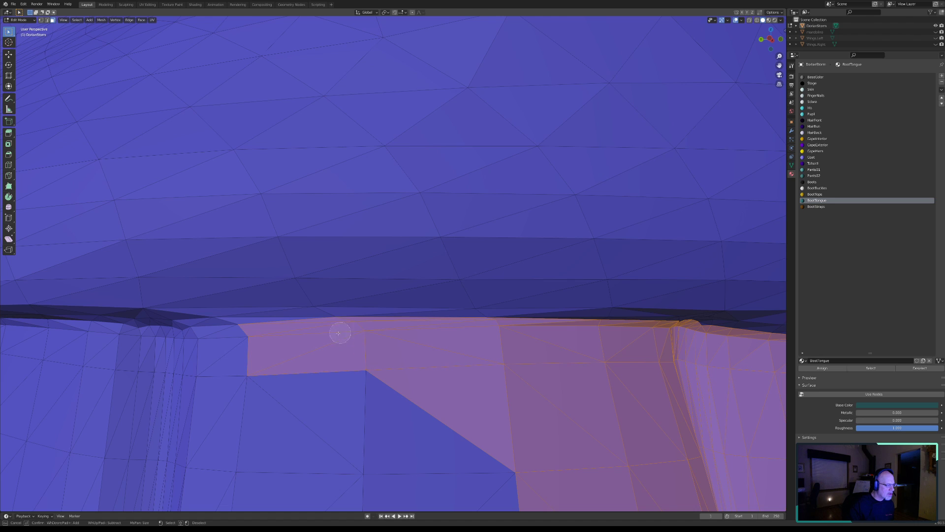
pyautogui.moveTo(245, 333); pyautogui.dragTo(72, 328)
pyautogui.rightClick(57, 348)
# Carry the waistband selection around the hip along its upper edge, following the coat's overhang.
pyautogui.moveTo(57, 348)
pyautogui.mouseDown(button='middle')
pyautogui.moveTo(327, 389)
pyautogui.moveTo(337, 375)
pyautogui.mouseUp(button='middle')
pyautogui.press('c')
pyautogui.moveTo(429, 327)
pyautogui.mouseDown(button='middle')
pyautogui.moveTo(495, 337)
pyautogui.moveTo(481, 352)
pyautogui.moveTo(501, 322)
pyautogui.moveTo(438, 363)
pyautogui.moveTo(409, 363)
pyautogui.mouseUp(button='middle')
pyautogui.rightClick(499, 334)
pyautogui.press('c')
pyautogui.moveTo(405, 366)
pyautogui.mouseDown()
pyautogui.moveTo(186, 377)
pyautogui.moveTo(148, 407)
pyautogui.moveTo(123, 407)
pyautogui.moveTo(110, 391)
pyautogui.moveTo(147, 391)
pyautogui.mouseUp()
pyautogui.press('Escape')
# Add the skipped waistband faces beneath the lower end of the coat's side seam.
pyautogui.moveTo(148, 399); pyautogui.dragTo(174, 411, button='middle')
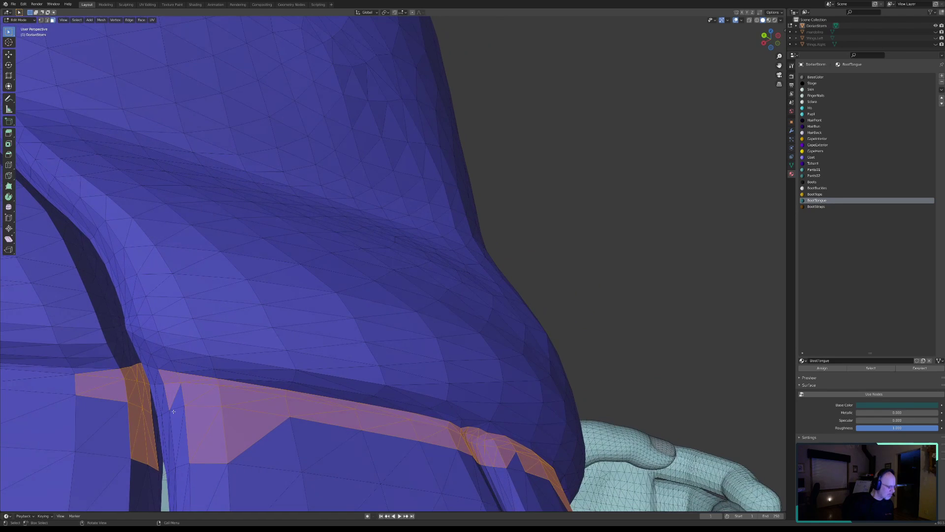
pyautogui.press('c')
pyautogui.click(160, 389)
pyautogui.moveTo(152, 388)
pyautogui.mouseDown()
pyautogui.moveTo(160, 460)
pyautogui.moveTo(177, 458)
pyautogui.moveTo(171, 488)
pyautogui.moveTo(280, 451)
pyautogui.moveTo(433, 457)
pyautogui.moveTo(501, 473)
pyautogui.moveTo(508, 484)
pyautogui.moveTo(421, 492)
pyautogui.moveTo(187, 450)
pyautogui.moveTo(59, 414)
pyautogui.moveTo(72, 382)
pyautogui.mouseUp()
pyautogui.rightClick(56, 414)
# Extend the upper-edge selection past the seam to the next fold and deselect stray coat faces above it.
pyautogui.keyDown('shift'); pyautogui.moveTo(56, 415); pyautogui.dragTo(459, 424, button='middle'); pyautogui.keyUp('shift')
pyautogui.moveTo(394, 418); pyautogui.dragTo(382, 433, button='middle')
pyautogui.press('c')
pyautogui.moveTo(349, 374); pyautogui.dragTo(307, 371)
pyautogui.moveTo(237, 366); pyautogui.dragTo(32, 366)
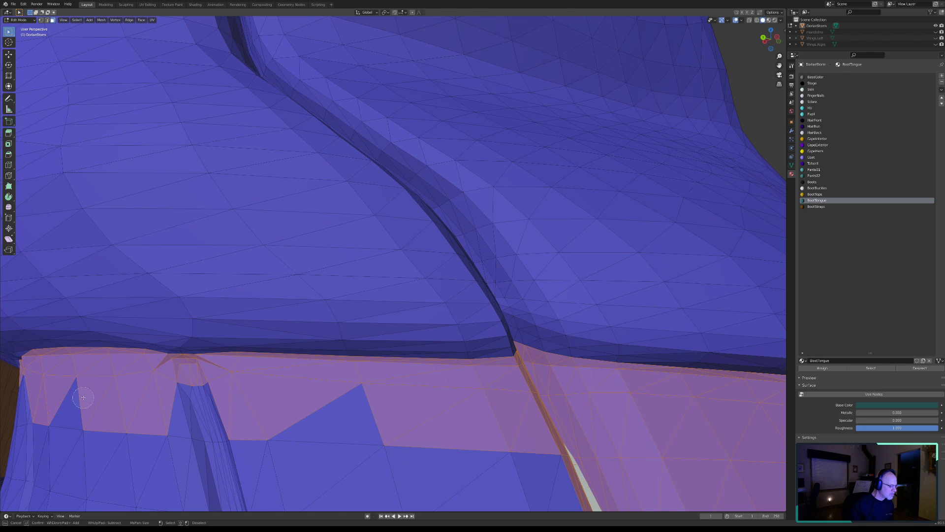
pyautogui.moveTo(177, 407); pyautogui.dragTo(181, 369, button='middle')
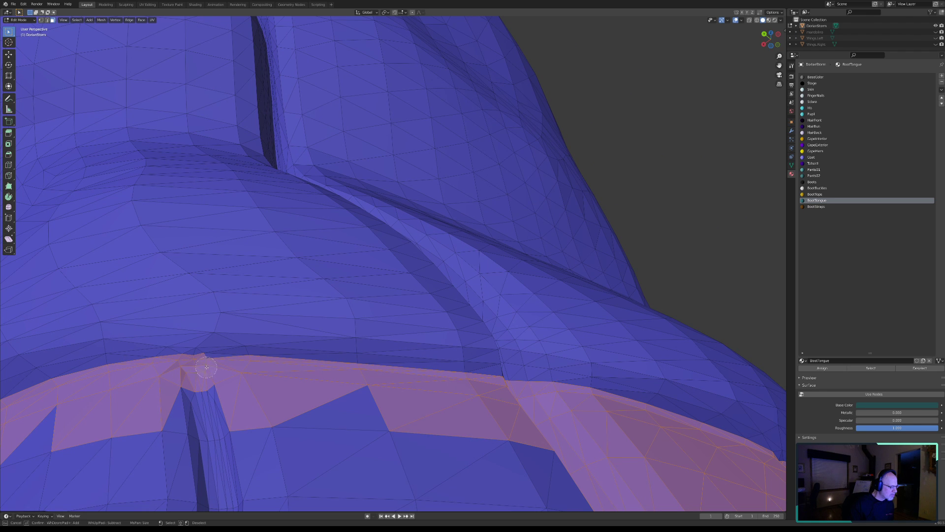
pyautogui.rightClick(173, 396)
# Fill in the unselected waistband faces below the upper edge on both sides of the fold.
pyautogui.moveTo(174, 395)
pyautogui.mouseDown(button='middle')
pyautogui.moveTo(144, 403)
pyautogui.moveTo(147, 413)
pyautogui.mouseUp(button='middle')
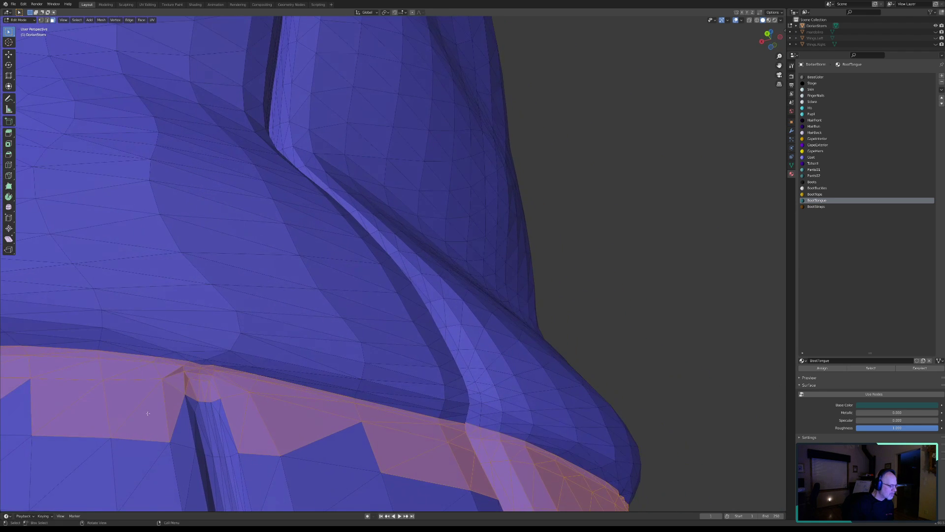
pyautogui.press('c')
pyautogui.moveTo(176, 416)
pyautogui.mouseDown()
pyautogui.moveTo(217, 424)
pyautogui.moveTo(182, 447)
pyautogui.moveTo(375, 458)
pyautogui.moveTo(494, 498)
pyautogui.mouseUp()
pyautogui.moveTo(346, 493)
pyautogui.mouseDown()
pyautogui.moveTo(167, 480)
pyautogui.moveTo(76, 422)
pyautogui.moveTo(16, 408)
pyautogui.mouseUp()
pyautogui.rightClick(17, 407)
# Select the waistband's upper-edge faces from the fold toward the back, across to the following fold.
pyautogui.moveTo(16, 407); pyautogui.dragTo(412, 451, button='middle')
pyautogui.moveTo(261, 436); pyautogui.dragTo(363, 436, button='middle')
pyautogui.press('c')
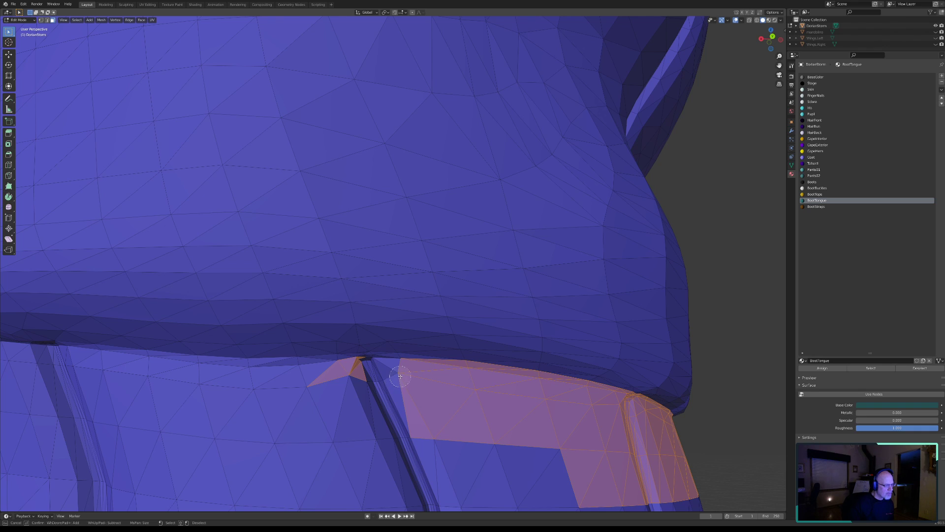
pyautogui.click(389, 375)
pyautogui.moveTo(398, 369); pyautogui.dragTo(366, 369)
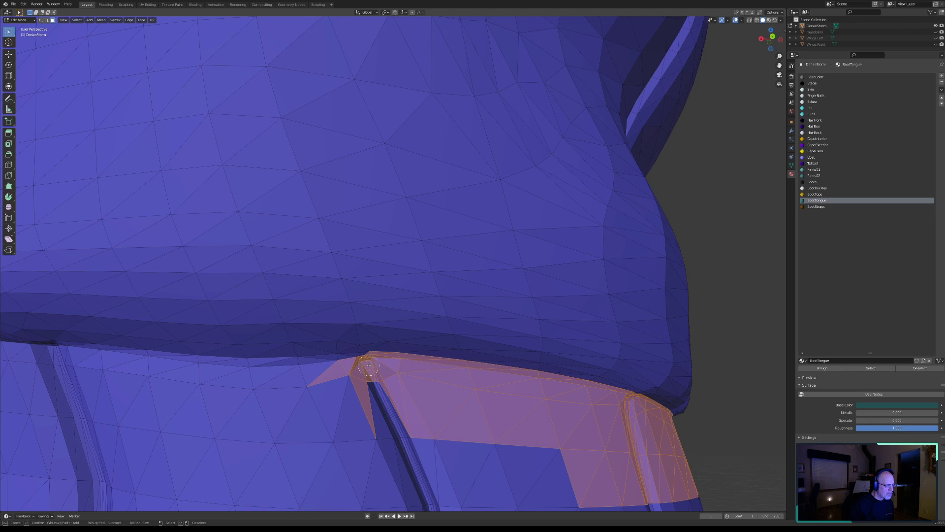
pyautogui.moveTo(361, 365)
pyautogui.mouseDown()
pyautogui.moveTo(263, 374)
pyautogui.moveTo(65, 355)
pyautogui.mouseUp()
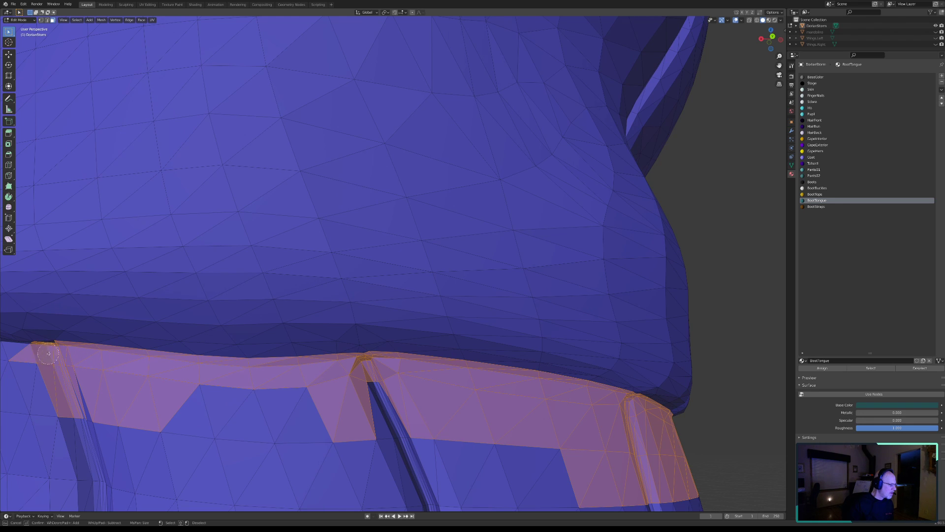
# Add the waistband faces below the upper edge around both rear folds, filling the panels between them.
pyautogui.moveTo(54, 353)
pyautogui.mouseDown()
pyautogui.moveTo(81, 448)
pyautogui.moveTo(114, 458)
pyautogui.moveTo(290, 409)
pyautogui.moveTo(392, 408)
pyautogui.moveTo(421, 471)
pyautogui.moveTo(389, 499)
pyautogui.moveTo(550, 486)
pyautogui.mouseUp()
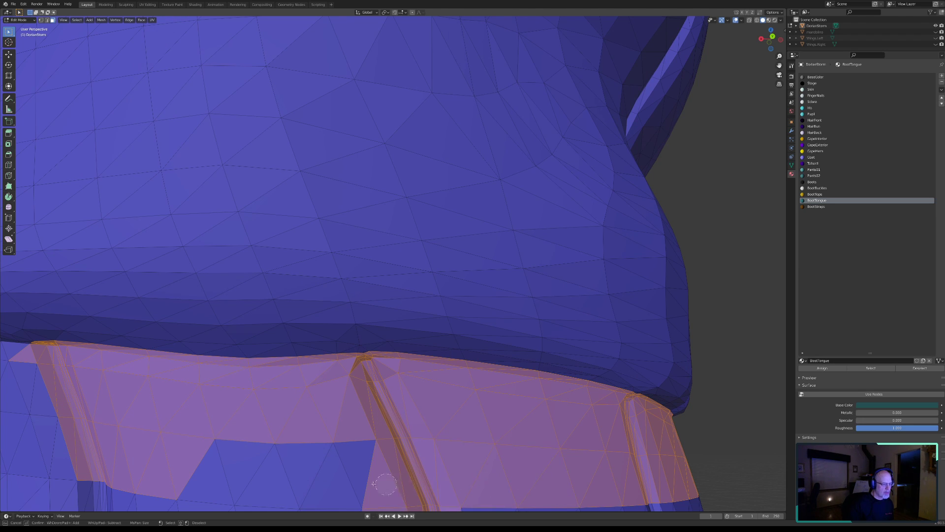
pyautogui.moveTo(383, 484); pyautogui.dragTo(192, 473)
pyautogui.moveTo(102, 475)
pyautogui.mouseDown()
pyautogui.moveTo(89, 480)
pyautogui.moveTo(158, 498)
pyautogui.moveTo(260, 497)
pyautogui.mouseUp()
pyautogui.moveTo(57, 411)
pyautogui.mouseDown()
pyautogui.moveTo(31, 369)
pyautogui.moveTo(12, 366)
pyautogui.moveTo(17, 438)
pyautogui.moveTo(39, 480)
pyautogui.mouseUp()
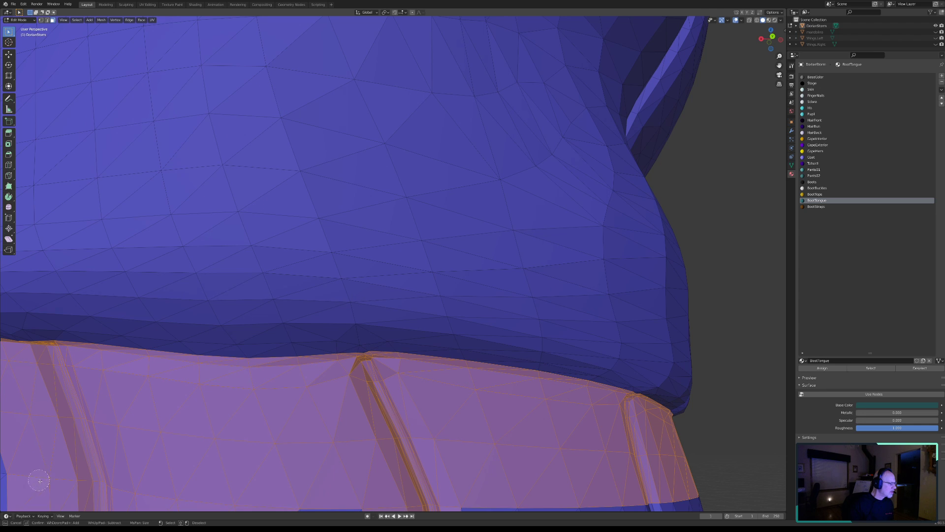
pyautogui.press('Escape')
# Deselect the stray coat faces above the fold at the other end of the waistband selection.
pyautogui.keyDown('shift'); pyautogui.moveTo(69, 451); pyautogui.dragTo(401, 434, button='middle'); pyautogui.keyUp('shift')
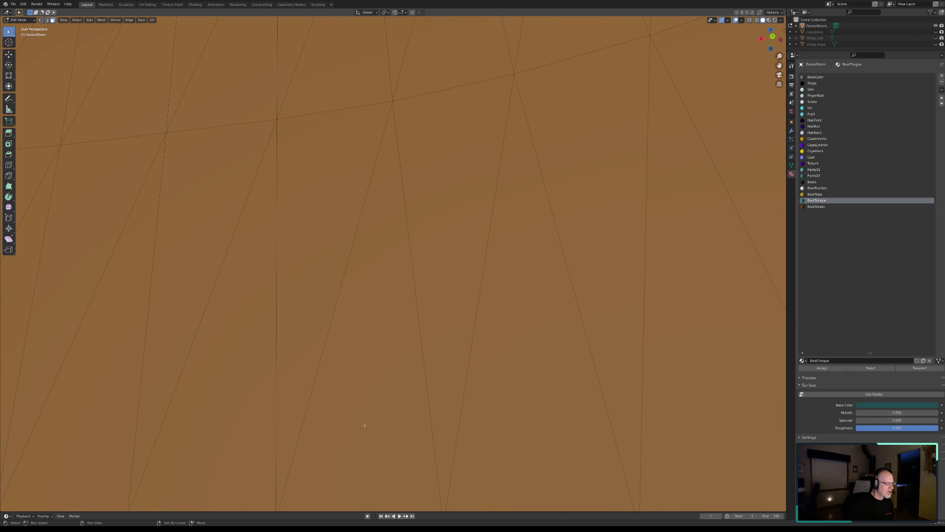
pyautogui.moveTo(447, 409); pyautogui.dragTo(539, 410, button='middle')
pyautogui.moveTo(691, 413); pyautogui.dragTo(745, 421, button='middle')
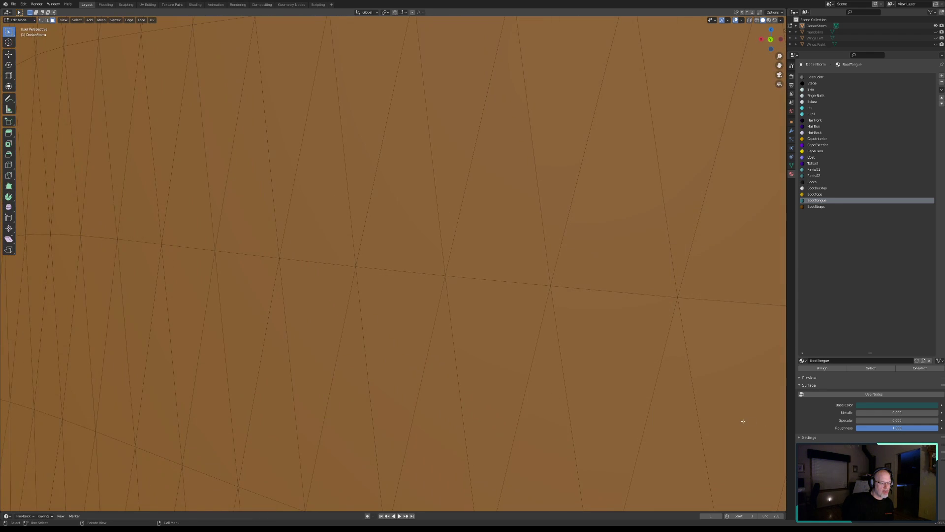
pyautogui.scroll(-5, 746, 421)
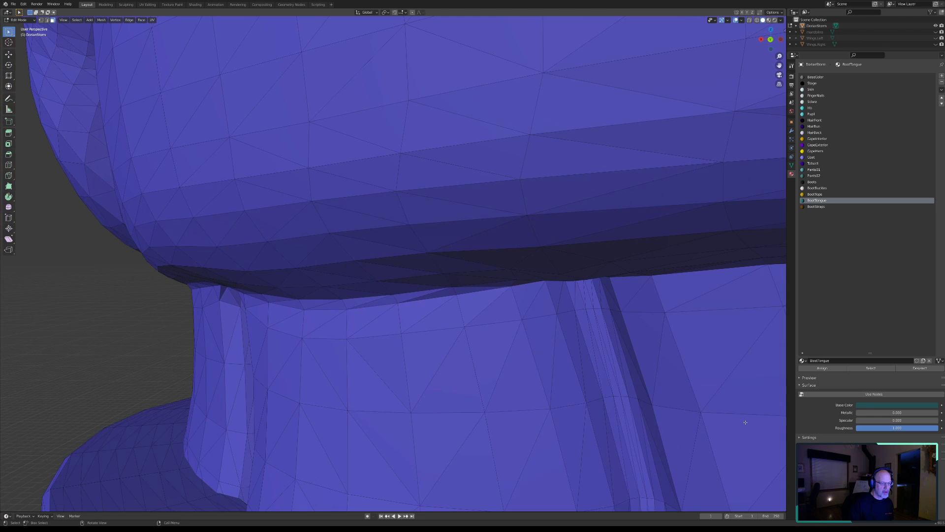
pyautogui.keyDown('shift'); pyautogui.moveTo(762, 423); pyautogui.dragTo(379, 330, button='middle'); pyautogui.keyUp('shift')
pyautogui.keyDown('shift'); pyautogui.moveTo(717, 327); pyautogui.dragTo(551, 328, button='middle'); pyautogui.keyUp('shift')
pyautogui.keyDown('shift'); pyautogui.moveTo(691, 312); pyautogui.dragTo(443, 308, button='middle'); pyautogui.keyUp('shift')
pyautogui.moveTo(574, 295)
pyautogui.mouseDown(button='middle')
pyautogui.moveTo(558, 291)
pyautogui.moveTo(574, 279)
pyautogui.mouseUp(button='middle')
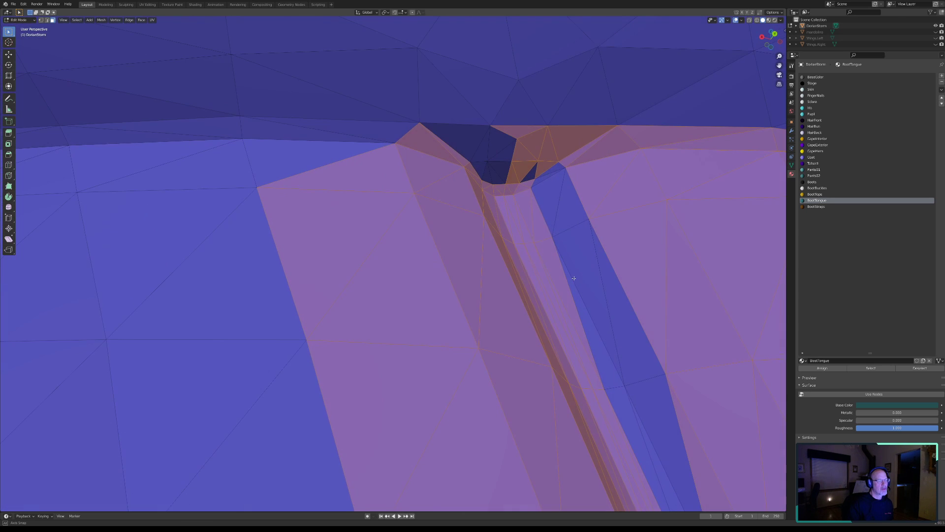
pyautogui.press('c')
pyautogui.moveTo(523, 130)
pyautogui.mouseDown(button='middle')
pyautogui.moveTo(517, 138)
pyautogui.moveTo(567, 136)
pyautogui.moveTo(516, 158)
pyautogui.moveTo(421, 141)
pyautogui.mouseUp(button='middle')
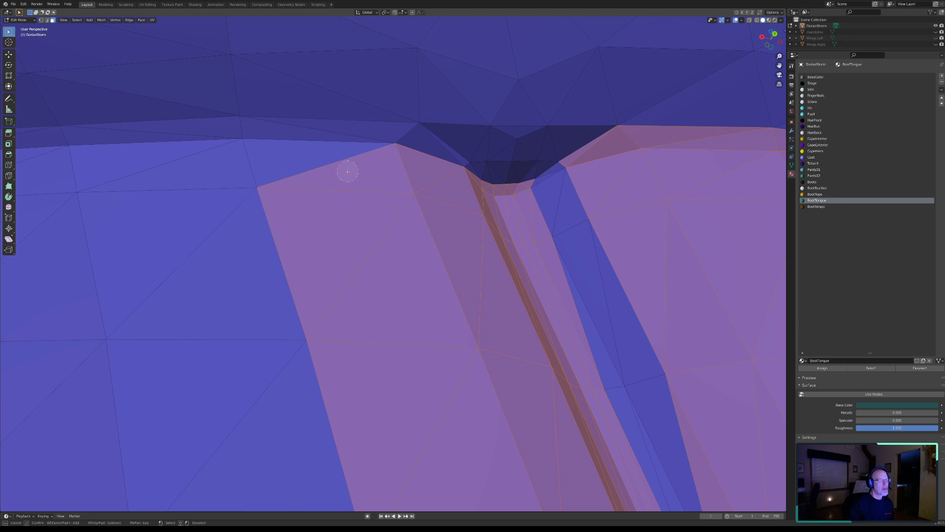
# Add the upper-edge faces beside this fold, the missed strip inside it and the adjoining panel faces.
pyautogui.moveTo(398, 145); pyautogui.dragTo(441, 164)
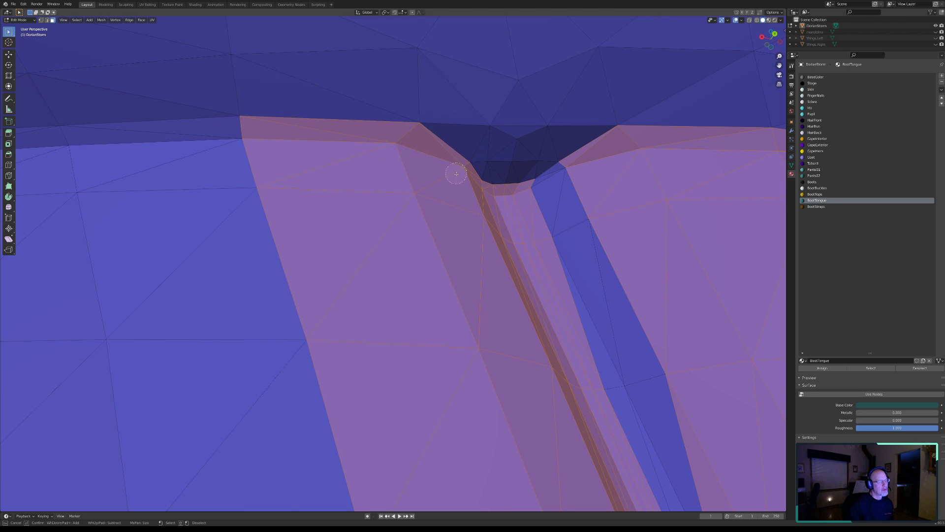
pyautogui.moveTo(527, 202)
pyautogui.mouseDown()
pyautogui.moveTo(566, 177)
pyautogui.moveTo(595, 285)
pyautogui.moveTo(662, 396)
pyautogui.mouseUp()
pyautogui.moveTo(277, 141)
pyautogui.mouseDown()
pyautogui.moveTo(39, 152)
pyautogui.moveTo(137, 217)
pyautogui.moveTo(280, 340)
pyautogui.moveTo(199, 362)
pyautogui.moveTo(38, 355)
pyautogui.mouseUp()
pyautogui.rightClick(96, 307)
# Extend the waistband selection along the upper edge across the next fold.
pyautogui.moveTo(97, 307); pyautogui.dragTo(489, 238, button='middle')
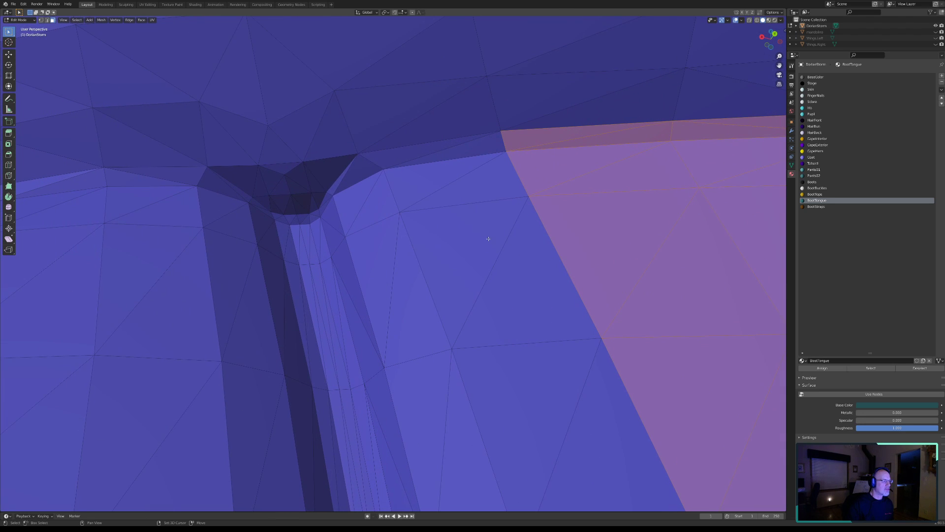
pyautogui.press('c')
pyautogui.moveTo(498, 154)
pyautogui.mouseDown()
pyautogui.moveTo(375, 175)
pyautogui.moveTo(300, 241)
pyautogui.moveTo(162, 190)
pyautogui.moveTo(37, 197)
pyautogui.moveTo(351, 276)
pyautogui.moveTo(321, 383)
pyautogui.moveTo(379, 382)
pyautogui.moveTo(278, 451)
pyautogui.moveTo(320, 353)
pyautogui.moveTo(539, 305)
pyautogui.moveTo(618, 437)
pyautogui.moveTo(356, 489)
pyautogui.moveTo(175, 409)
pyautogui.moveTo(91, 309)
pyautogui.moveTo(69, 238)
pyautogui.mouseUp()
pyautogui.rightClick(91, 276)
# Select the waistband panel faces below the coat's hem up to the following narrow fold.
pyautogui.keyDown('shift'); pyautogui.moveTo(87, 278); pyautogui.dragTo(458, 282, button='middle'); pyautogui.keyUp('shift')
pyautogui.keyDown('shift'); pyautogui.moveTo(260, 283); pyautogui.dragTo(559, 224, button='middle'); pyautogui.keyUp('shift')
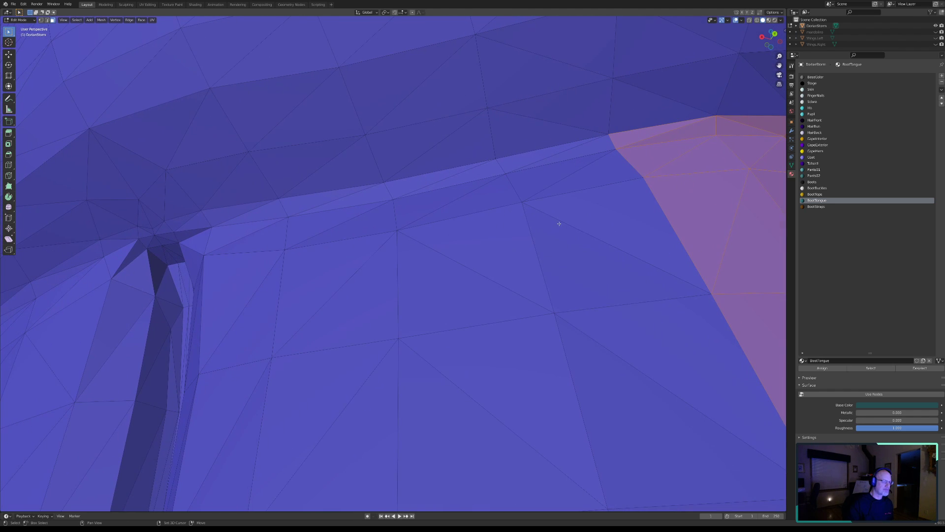
pyautogui.press('c')
pyautogui.moveTo(612, 169)
pyautogui.mouseDown()
pyautogui.moveTo(228, 242)
pyautogui.moveTo(156, 298)
pyautogui.moveTo(123, 286)
pyautogui.moveTo(158, 384)
pyautogui.moveTo(236, 405)
pyautogui.moveTo(718, 379)
pyautogui.mouseUp()
pyautogui.rightClick(295, 347)
# Fill in the unselected faces at the top of the narrow fold and along the upper edge beyond it.
pyautogui.moveTo(257, 340); pyautogui.dragTo(209, 319, button='middle')
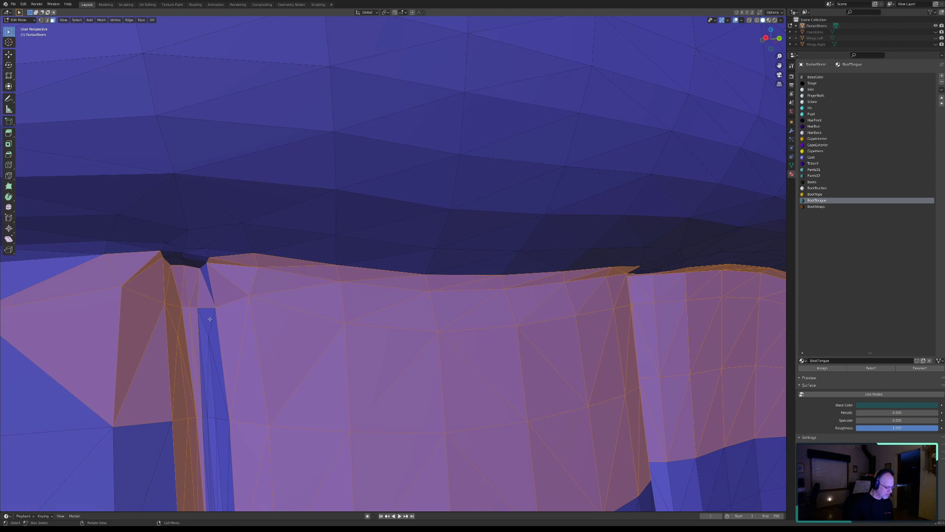
pyautogui.press('c')
pyautogui.moveTo(199, 310)
pyautogui.mouseDown()
pyautogui.moveTo(192, 285)
pyautogui.moveTo(173, 288)
pyautogui.moveTo(187, 280)
pyautogui.mouseUp()
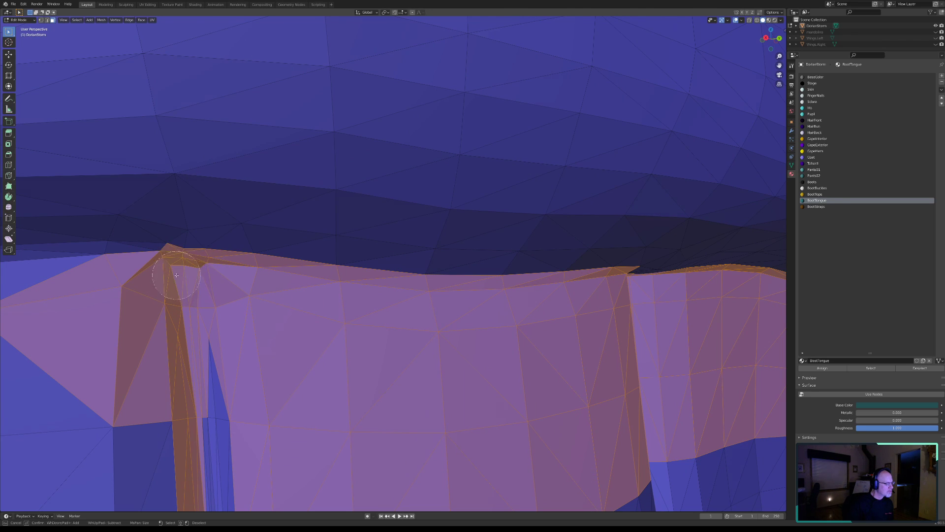
pyautogui.moveTo(113, 274); pyautogui.dragTo(94, 274)
pyautogui.rightClick(180, 369)
# Add the upper-edge faces of the panel past the fold and the unselected waistband faces below them.
pyautogui.moveTo(180, 369); pyautogui.dragTo(433, 346, button='middle')
pyautogui.press('c')
pyautogui.moveTo(377, 337)
pyautogui.mouseDown()
pyautogui.moveTo(382, 419)
pyautogui.moveTo(316, 363)
pyautogui.moveTo(202, 297)
pyautogui.moveTo(199, 253)
pyautogui.mouseUp()
pyautogui.moveTo(110, 263)
pyautogui.mouseDown()
pyautogui.moveTo(31, 266)
pyautogui.moveTo(59, 390)
pyautogui.moveTo(217, 466)
pyautogui.moveTo(337, 492)
pyautogui.moveTo(784, 509)
pyautogui.mouseUp()
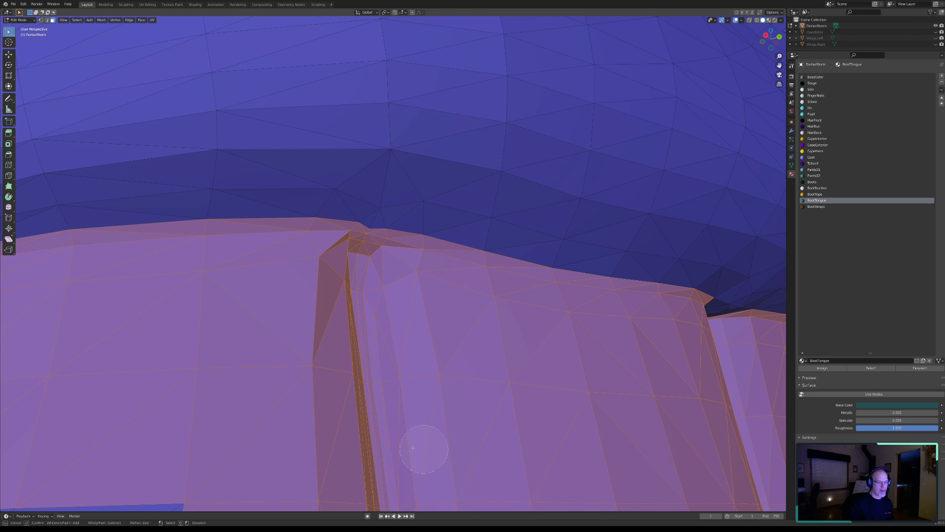
# Check the fold tops from above and extend the upper waistband selection along the next panel.
pyautogui.moveTo(192, 402); pyautogui.dragTo(428, 370, button='middle')
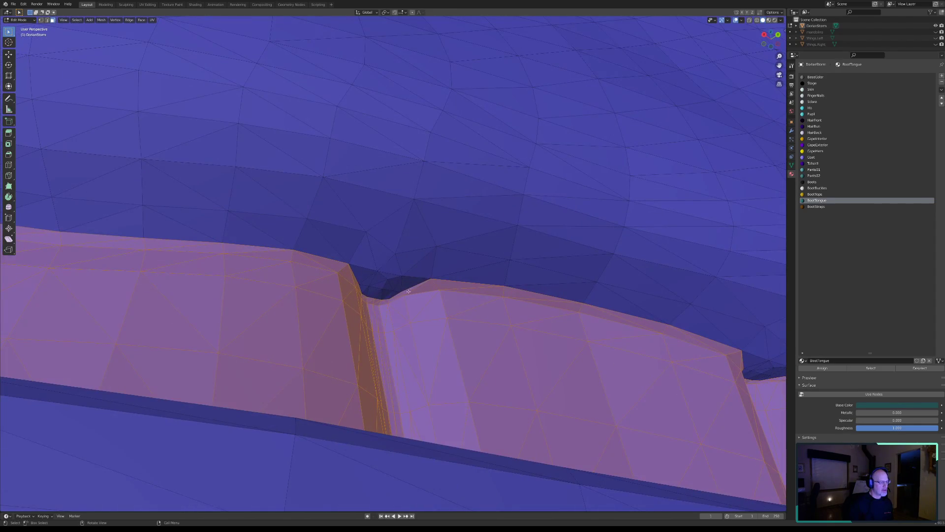
pyautogui.keyDown('shift'); pyautogui.moveTo(260, 333); pyautogui.dragTo(643, 359, button='middle'); pyautogui.keyUp('shift')
pyautogui.moveTo(330, 334)
pyautogui.keyDown('shift'); pyautogui.mouseDown(button='middle')
pyautogui.moveTo(470, 353)
pyautogui.moveTo(426, 349)
pyautogui.moveTo(433, 360)
pyautogui.mouseUp(button='middle'); pyautogui.keyUp('shift')
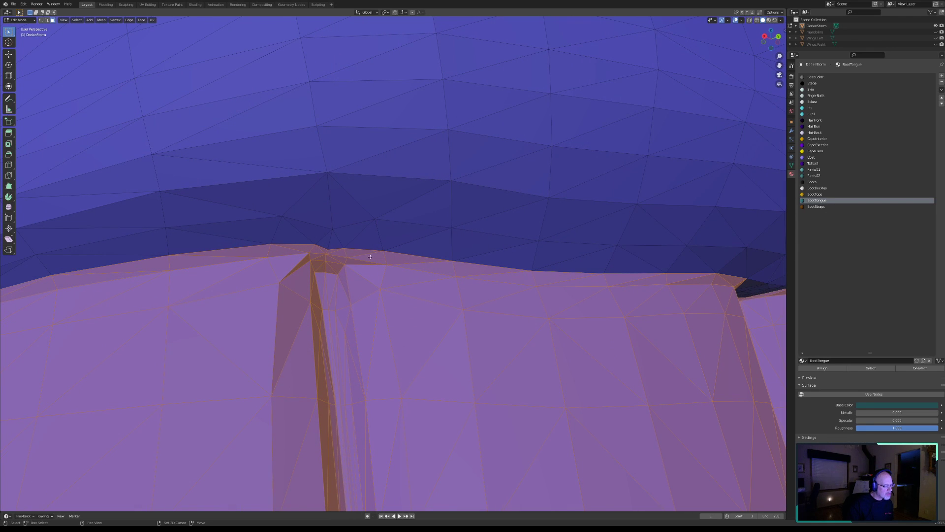
pyautogui.moveTo(225, 353); pyautogui.dragTo(345, 345, button='middle')
pyautogui.press('c')
pyautogui.moveTo(379, 320)
pyautogui.mouseDown()
pyautogui.moveTo(224, 298)
pyautogui.moveTo(289, 447)
pyautogui.moveTo(344, 458)
pyautogui.moveTo(190, 380)
pyautogui.moveTo(178, 298)
pyautogui.mouseUp()
pyautogui.moveTo(45, 305); pyautogui.dragTo(28, 296)
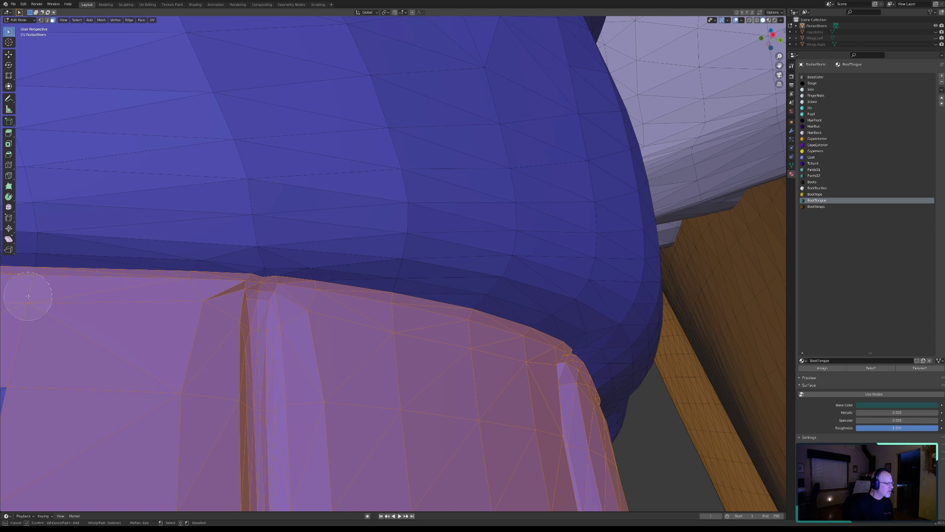
pyautogui.rightClick(89, 405)
# Select the upper waistband faces on both sides of the split beneath the coat's vertical seam.
pyautogui.moveTo(88, 405)
pyautogui.mouseDown(button='middle')
pyautogui.moveTo(30, 394)
pyautogui.moveTo(52, 382)
pyautogui.moveTo(286, 378)
pyautogui.mouseUp(button='middle')
pyautogui.press('c')
pyautogui.moveTo(396, 316)
pyautogui.mouseDown()
pyautogui.moveTo(371, 306)
pyautogui.moveTo(295, 305)
pyautogui.moveTo(119, 318)
pyautogui.mouseUp()
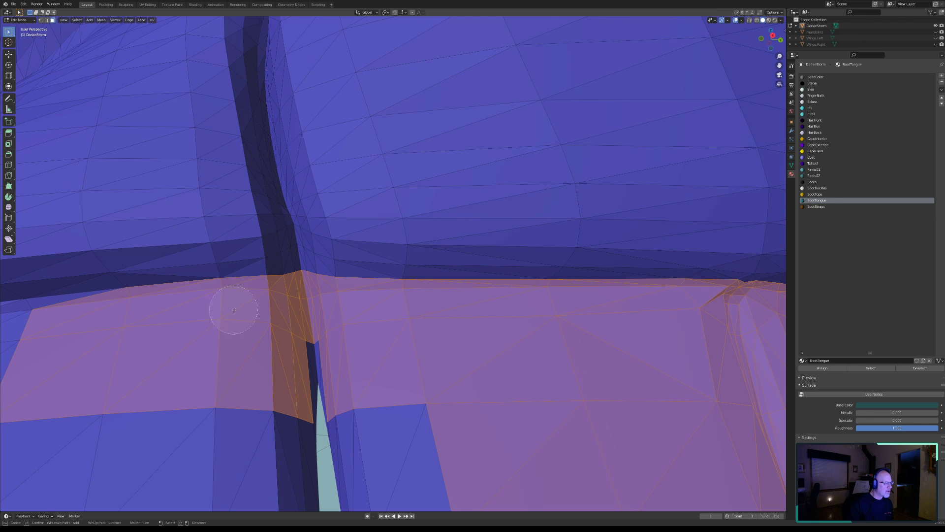
pyautogui.moveTo(232, 310); pyautogui.dragTo(311, 364)
pyautogui.moveTo(353, 415); pyautogui.dragTo(383, 433)
pyautogui.rightClick(384, 433)
# Add the waistband faces down to the skirt on both sides of the split, reaching past the next fold.
pyautogui.scroll(-4, 379, 432)
pyautogui.moveTo(379, 431)
pyautogui.mouseDown(button='middle')
pyautogui.moveTo(382, 443)
pyautogui.moveTo(396, 442)
pyautogui.mouseUp(button='middle')
pyautogui.press('c')
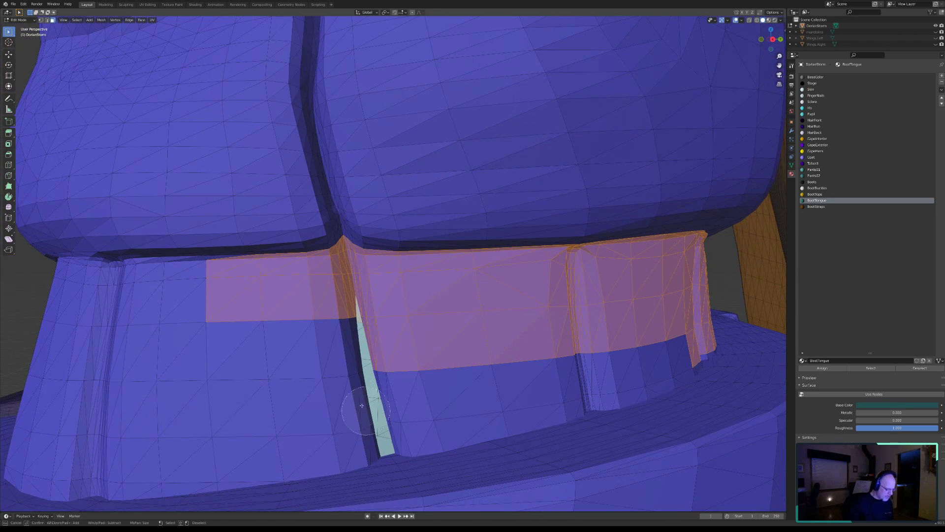
pyautogui.moveTo(348, 320)
pyautogui.mouseDown()
pyautogui.moveTo(375, 425)
pyautogui.moveTo(468, 379)
pyautogui.moveTo(593, 348)
pyautogui.moveTo(300, 347)
pyautogui.moveTo(200, 284)
pyautogui.moveTo(98, 284)
pyautogui.moveTo(113, 389)
pyautogui.moveTo(179, 401)
pyautogui.moveTo(327, 401)
pyautogui.moveTo(256, 449)
pyautogui.moveTo(151, 465)
pyautogui.mouseUp()
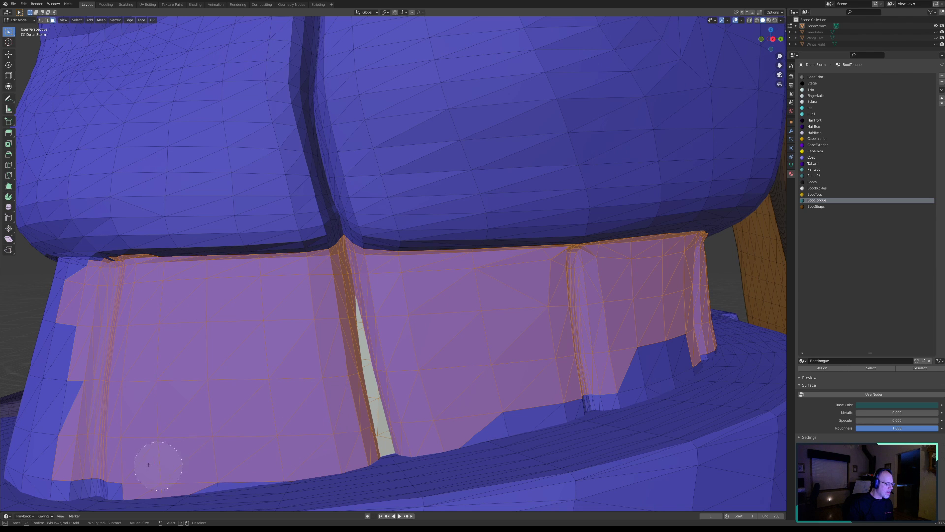
# Extend the upper-edge selection past the fold and deselect any stray coat faces above it.
pyautogui.moveTo(125, 333)
pyautogui.mouseDown(button='middle')
pyautogui.moveTo(302, 302)
pyautogui.moveTo(303, 285)
pyautogui.mouseUp(button='middle')
pyautogui.press('c')
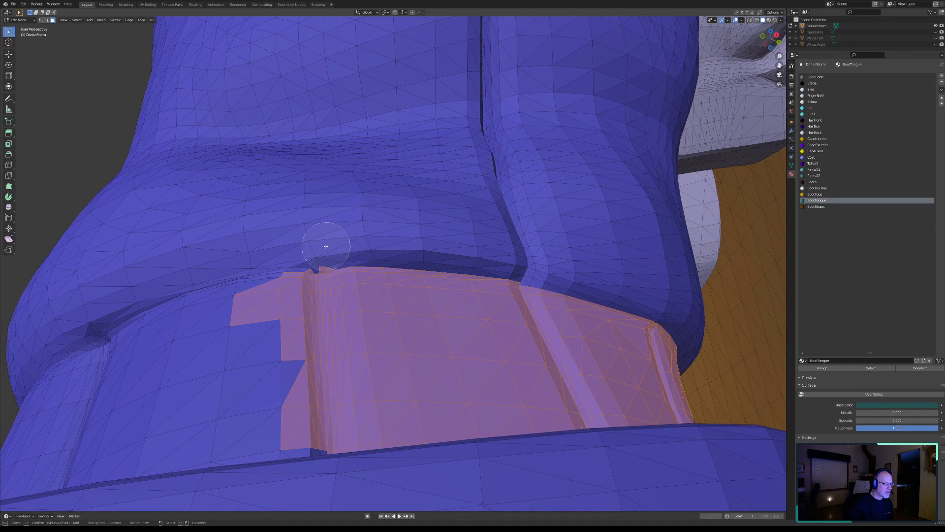
pyautogui.moveTo(272, 285)
pyautogui.mouseDown()
pyautogui.moveTo(266, 302)
pyautogui.moveTo(262, 270)
pyautogui.mouseUp()
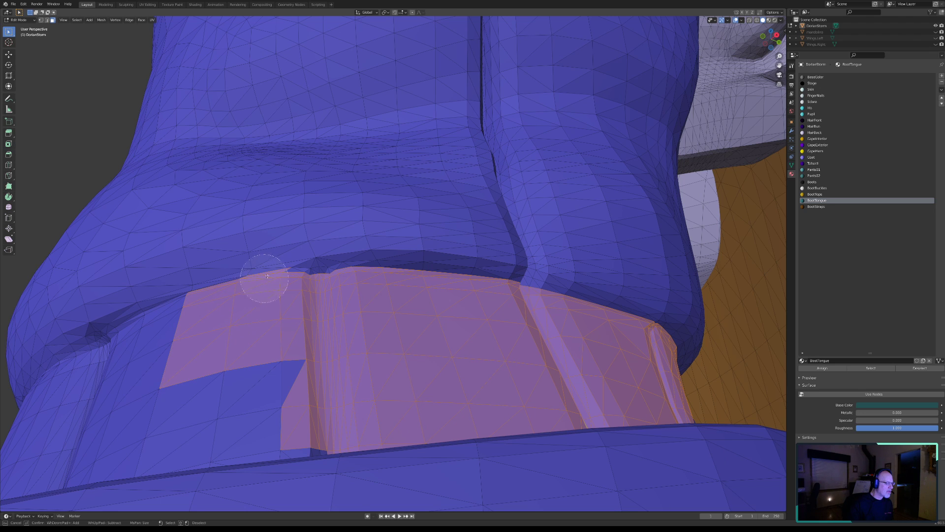
pyautogui.middleClick(288, 251)
pyautogui.rightClick(259, 312)
# Select the waistband faces from the selection's end through the next fold, including the panel below the edge.
pyautogui.moveTo(258, 312); pyautogui.dragTo(533, 240, button='middle')
pyautogui.scroll(5, 297, 308)
pyautogui.press('c')
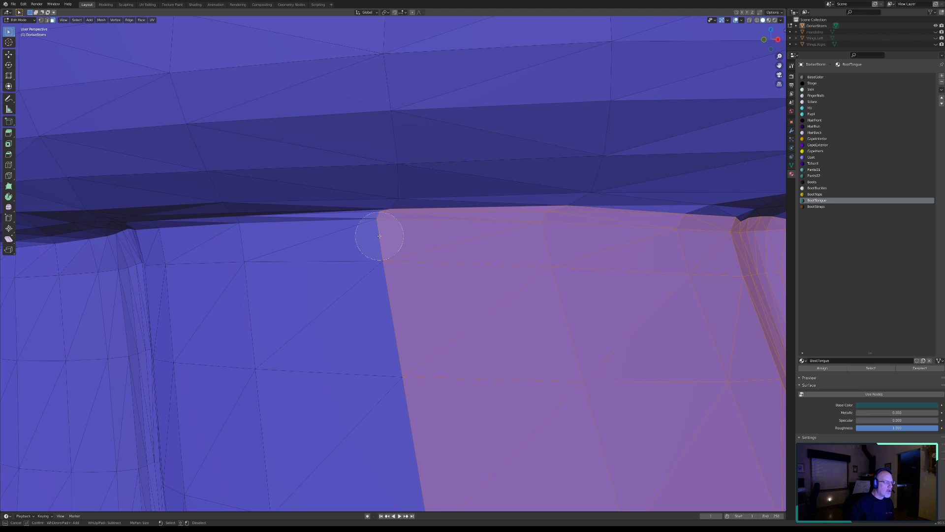
pyautogui.moveTo(381, 235)
pyautogui.mouseDown()
pyautogui.moveTo(220, 245)
pyautogui.moveTo(131, 281)
pyautogui.moveTo(143, 390)
pyautogui.moveTo(168, 474)
pyautogui.moveTo(422, 450)
pyautogui.moveTo(277, 374)
pyautogui.mouseUp()
pyautogui.rightClick(69, 338)
# Fill in the gaps beside the fold and select the next panel up to the following fold.
pyautogui.moveTo(69, 337)
pyautogui.mouseDown(button='middle')
pyautogui.moveTo(112, 333)
pyautogui.moveTo(70, 291)
pyautogui.moveTo(211, 271)
pyautogui.moveTo(514, 266)
pyautogui.mouseUp(button='middle')
pyautogui.press('c')
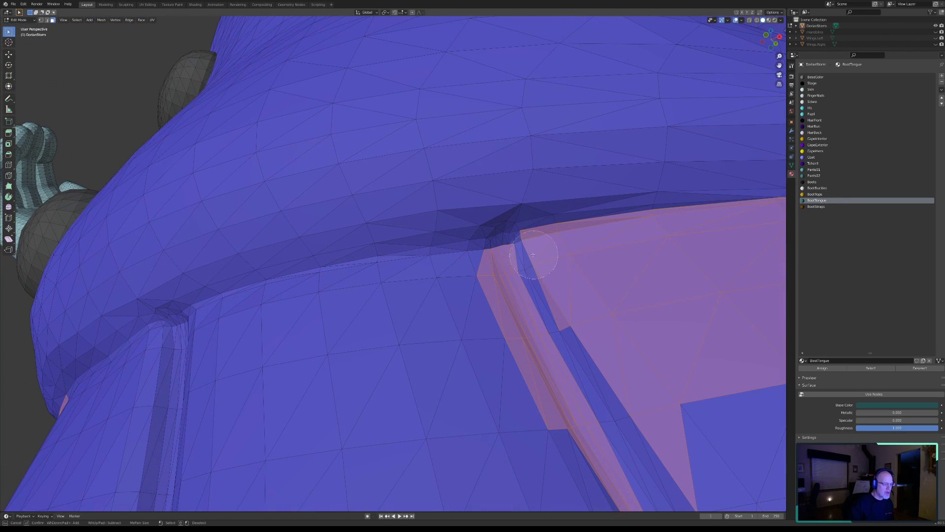
pyautogui.moveTo(513, 260)
pyautogui.mouseDown()
pyautogui.moveTo(502, 263)
pyautogui.moveTo(548, 359)
pyautogui.moveTo(478, 289)
pyautogui.moveTo(474, 270)
pyautogui.moveTo(418, 274)
pyautogui.moveTo(179, 340)
pyautogui.moveTo(167, 428)
pyautogui.moveTo(556, 427)
pyautogui.moveTo(679, 444)
pyautogui.moveTo(207, 474)
pyautogui.moveTo(121, 458)
pyautogui.moveTo(115, 394)
pyautogui.moveTo(150, 365)
pyautogui.mouseUp()
pyautogui.rightClick(157, 371)
# Select the waistband faces around the following fold, from the upper edge down, and the start of the panel beyond.
pyautogui.moveTo(157, 371); pyautogui.dragTo(203, 368, button='middle')
pyautogui.press('c')
pyautogui.moveTo(203, 368); pyautogui.dragTo(216, 494)
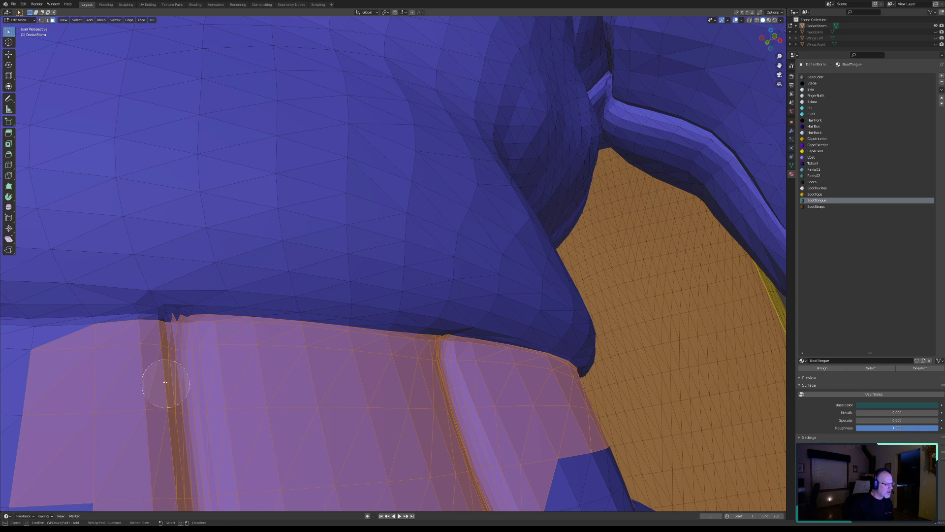
pyautogui.moveTo(150, 345); pyautogui.dragTo(29, 345)
pyautogui.rightClick(123, 387)
# Close the unselected gap in the panel so both ends of the waistband selection meet.
pyautogui.moveTo(123, 387)
pyautogui.mouseDown(button='middle')
pyautogui.moveTo(184, 350)
pyautogui.moveTo(171, 380)
pyautogui.mouseUp(button='middle')
pyautogui.moveTo(123, 360); pyautogui.dragTo(389, 347, button='middle')
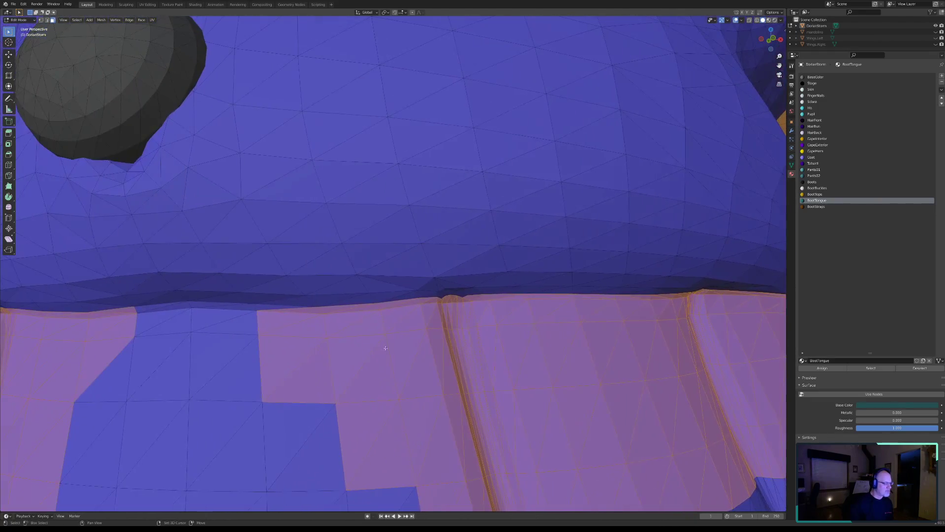
pyautogui.press('c')
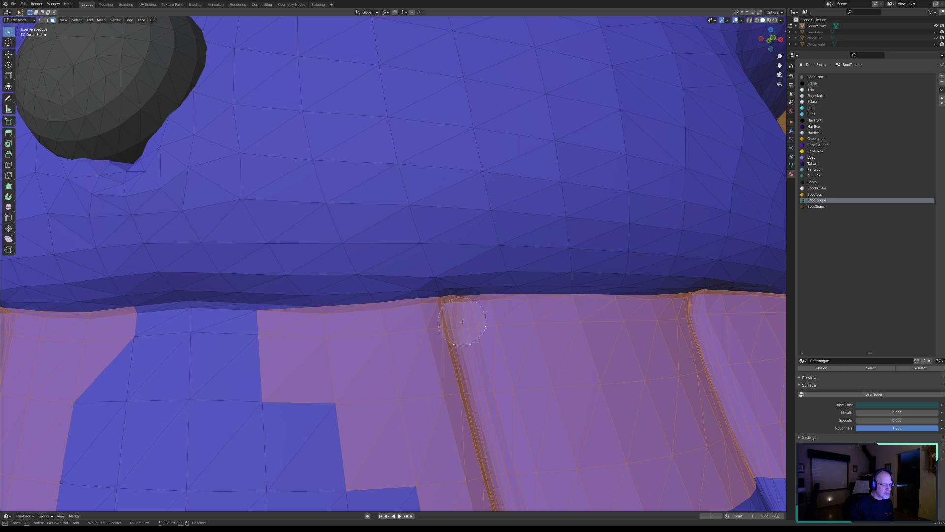
pyautogui.moveTo(265, 333)
pyautogui.mouseDown()
pyautogui.moveTo(143, 331)
pyautogui.moveTo(95, 418)
pyautogui.moveTo(363, 448)
pyautogui.moveTo(388, 480)
pyautogui.moveTo(99, 491)
pyautogui.mouseUp()
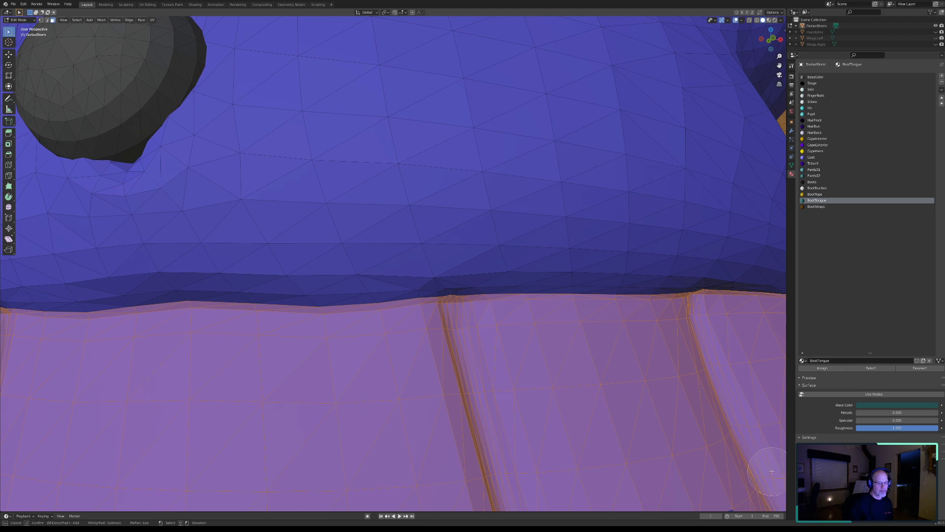
pyautogui.rightClick(492, 436)
# Add the unselected lower waistband faces just above the two dark belt pouches.
pyautogui.scroll(-4, 344, 421)
pyautogui.moveTo(344, 420); pyautogui.dragTo(457, 296, button='middle')
pyautogui.scroll(3, 239, 379)
pyautogui.moveTo(428, 324); pyautogui.dragTo(427, 324, button='middle')
pyautogui.keyDown('shift'); pyautogui.moveTo(98, 366); pyautogui.dragTo(130, 364, button='middle'); pyautogui.keyUp('shift')
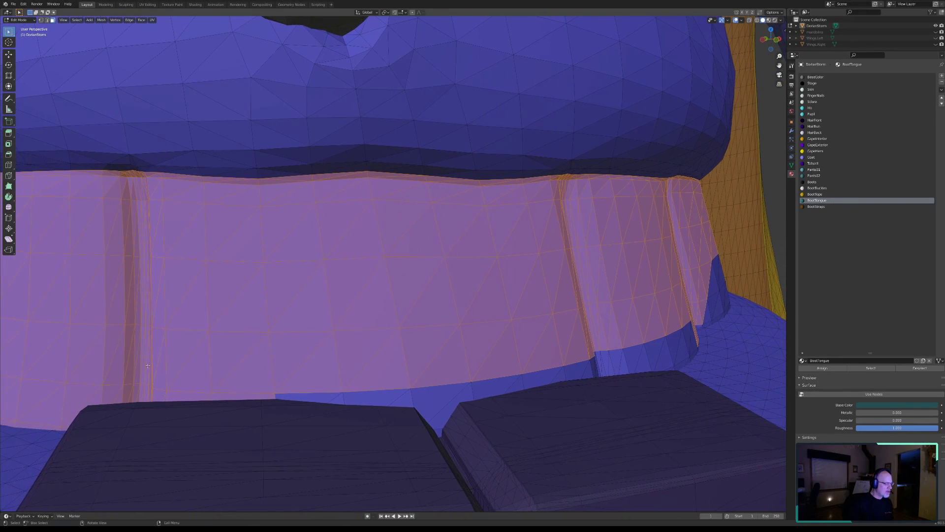
pyautogui.moveTo(403, 371); pyautogui.dragTo(348, 355, button='middle')
pyautogui.press('c')
pyautogui.moveTo(408, 376)
pyautogui.mouseDown()
pyautogui.moveTo(612, 369)
pyautogui.moveTo(753, 378)
pyautogui.mouseUp()
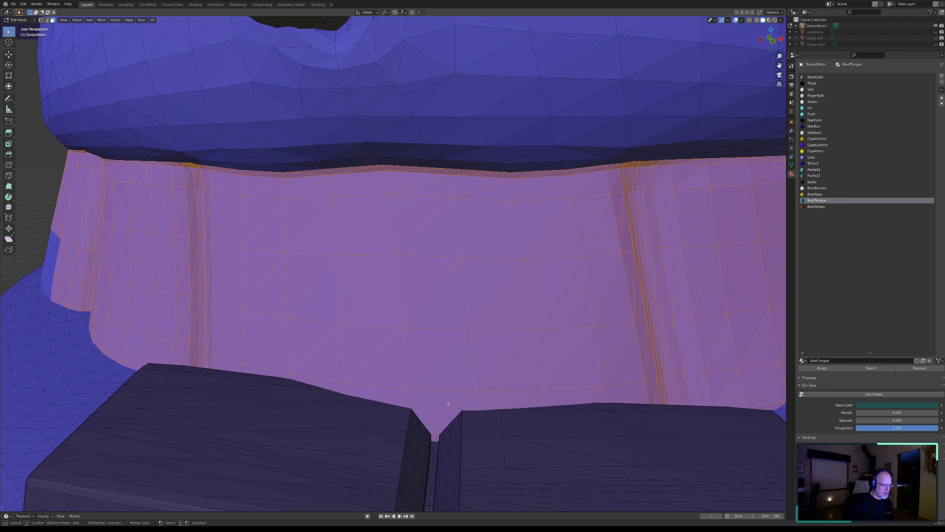
# Select the thin lower-rim faces of the waistband in the gap beside the pouch.
pyautogui.moveTo(453, 374); pyautogui.dragTo(450, 388, button='middle')
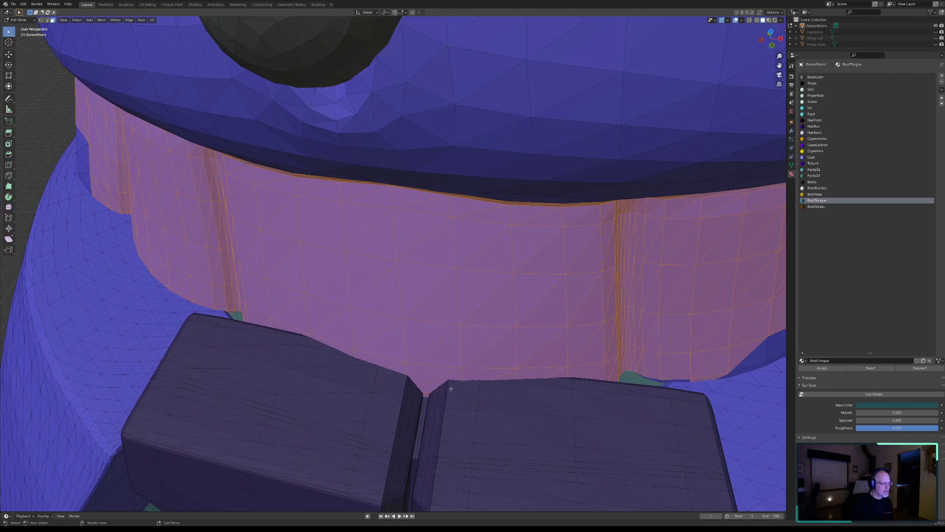
pyautogui.keyDown('shift'); pyautogui.moveTo(669, 362); pyautogui.dragTo(512, 381, button='middle'); pyautogui.keyUp('shift')
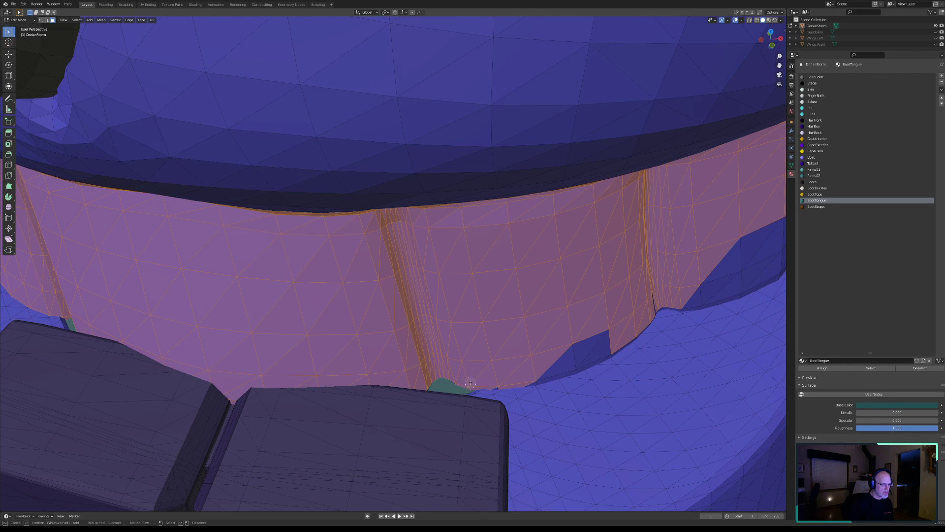
pyautogui.press('Escape')
pyautogui.moveTo(490, 377); pyautogui.dragTo(394, 255, button='middle')
pyautogui.press('c')
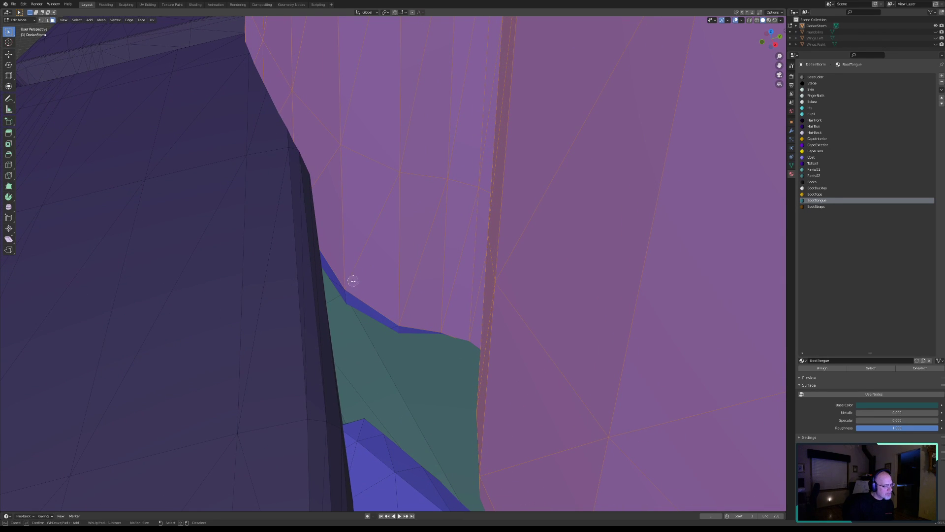
pyautogui.moveTo(346, 288); pyautogui.dragTo(399, 311)
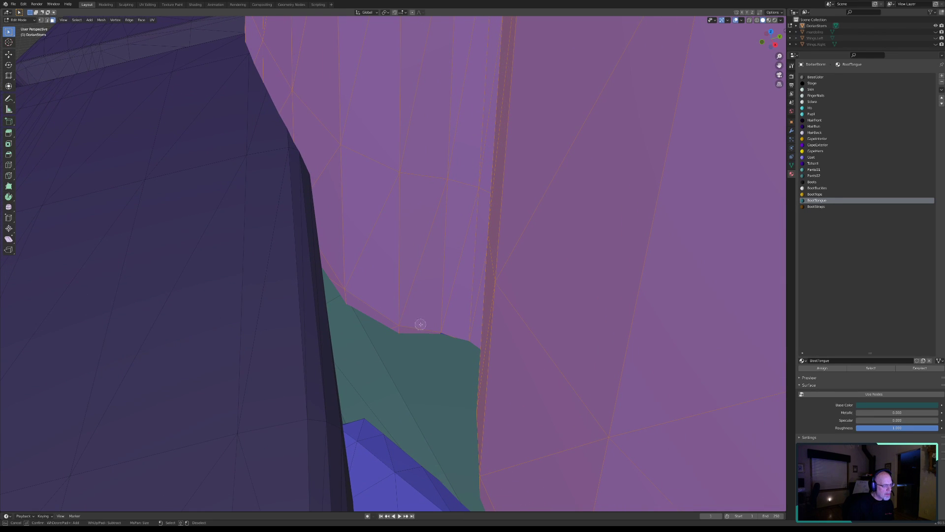
pyautogui.rightClick(462, 303)
# Touch up the lower-rim face selection around the fold on the pouch's other side.
pyautogui.moveTo(466, 300); pyautogui.dragTo(534, 312, button='middle')
pyautogui.press('c')
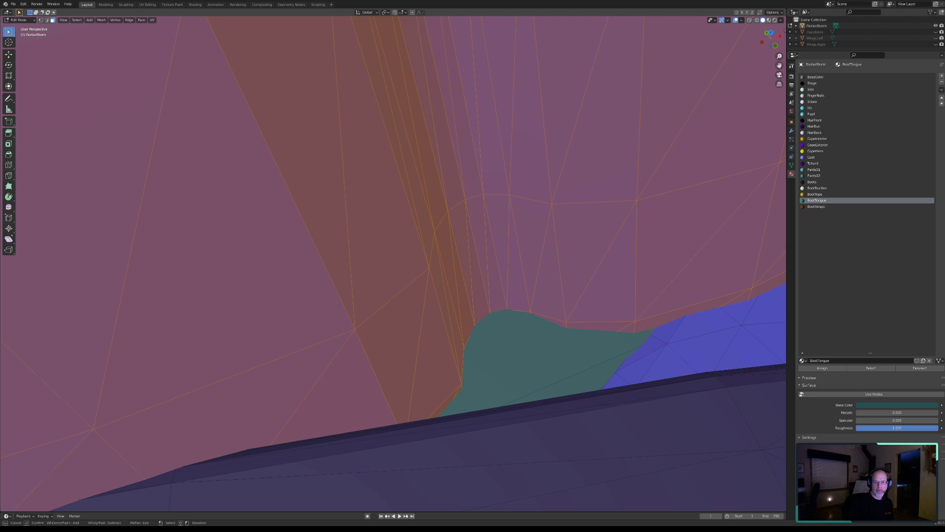
pyautogui.moveTo(630, 291)
pyautogui.mouseDown()
pyautogui.moveTo(599, 273)
pyautogui.moveTo(618, 270)
pyautogui.mouseUp()
pyautogui.rightClick(613, 272)
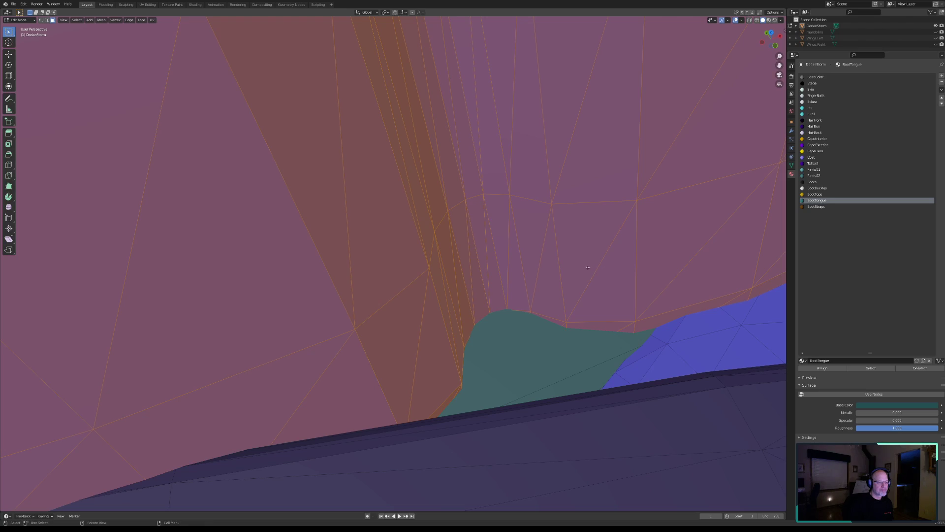
# Add the large stepped area of unselected lower waistband faces beyond the pouches to the selection, down to the rim.
pyautogui.scroll(-4, 581, 268)
pyautogui.moveTo(576, 268); pyautogui.dragTo(572, 232, button='middle')
pyautogui.moveTo(186, 232); pyautogui.dragTo(356, 185, button='middle')
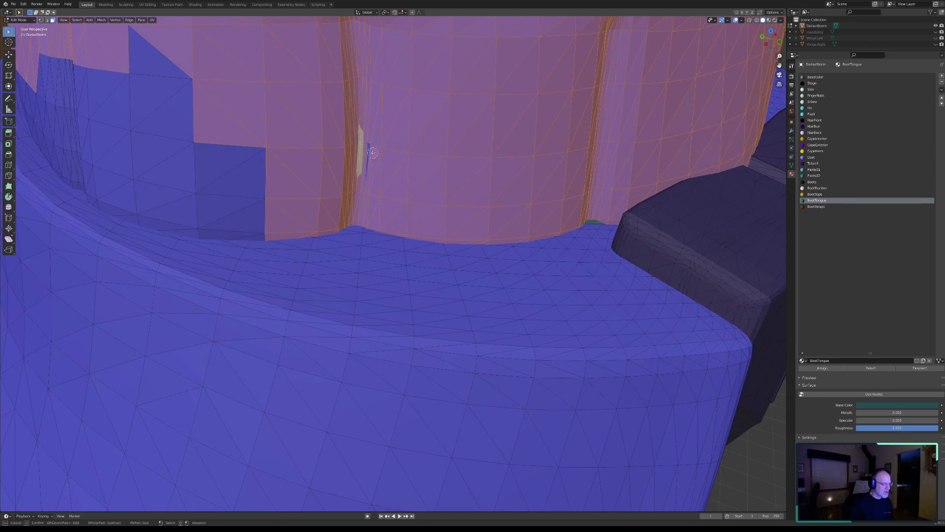
pyautogui.press('Escape')
pyautogui.keyDown('shift'); pyautogui.moveTo(201, 192); pyautogui.dragTo(402, 245, button='middle'); pyautogui.keyUp('shift')
pyautogui.moveTo(346, 237); pyautogui.dragTo(360, 218, button='middle')
pyautogui.scroll(-3, 367, 224)
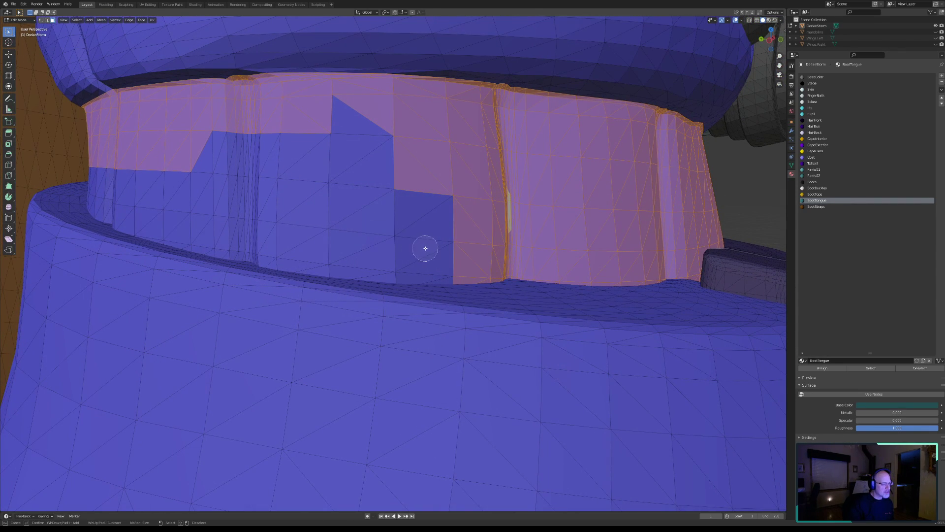
pyautogui.moveTo(446, 259)
pyautogui.mouseDown()
pyautogui.moveTo(207, 232)
pyautogui.moveTo(190, 209)
pyautogui.moveTo(226, 152)
pyautogui.moveTo(247, 195)
pyautogui.moveTo(317, 134)
pyautogui.moveTo(380, 192)
pyautogui.moveTo(307, 209)
pyautogui.mouseUp()
pyautogui.moveTo(230, 192); pyautogui.dragTo(230, 132, button='middle')
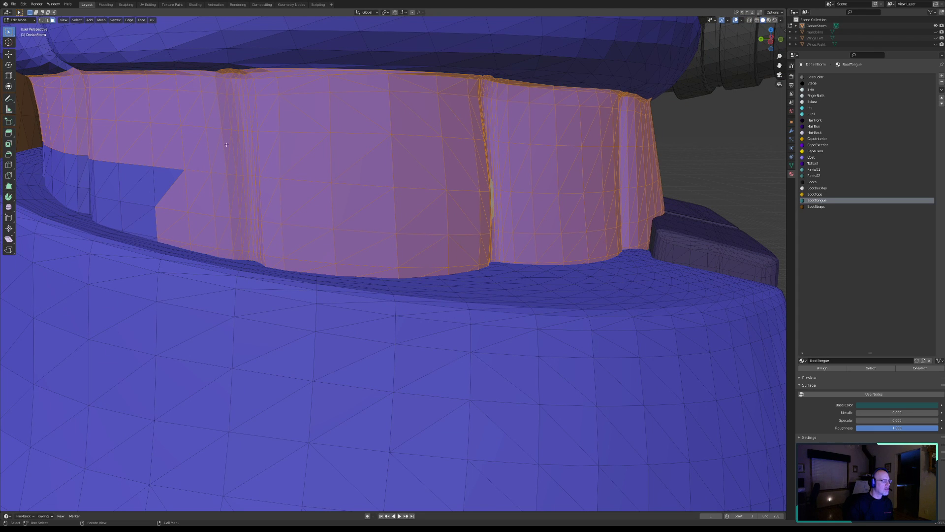
# Extend the selection over the remaining wedge of lower waistband faces toward the side nearest the cape.
pyautogui.moveTo(170, 202); pyautogui.dragTo(295, 238, button='middle')
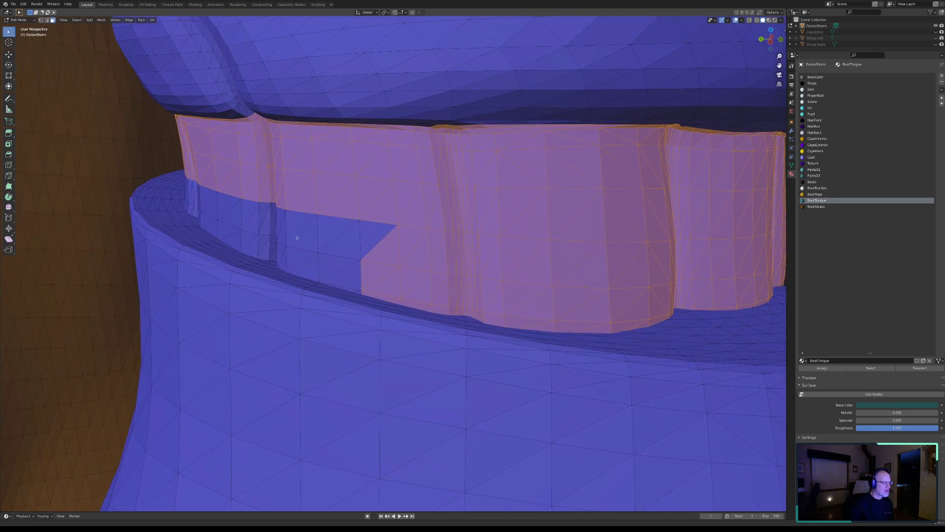
pyautogui.moveTo(398, 243)
pyautogui.mouseDown()
pyautogui.moveTo(358, 253)
pyautogui.moveTo(289, 238)
pyautogui.moveTo(221, 196)
pyautogui.mouseUp()
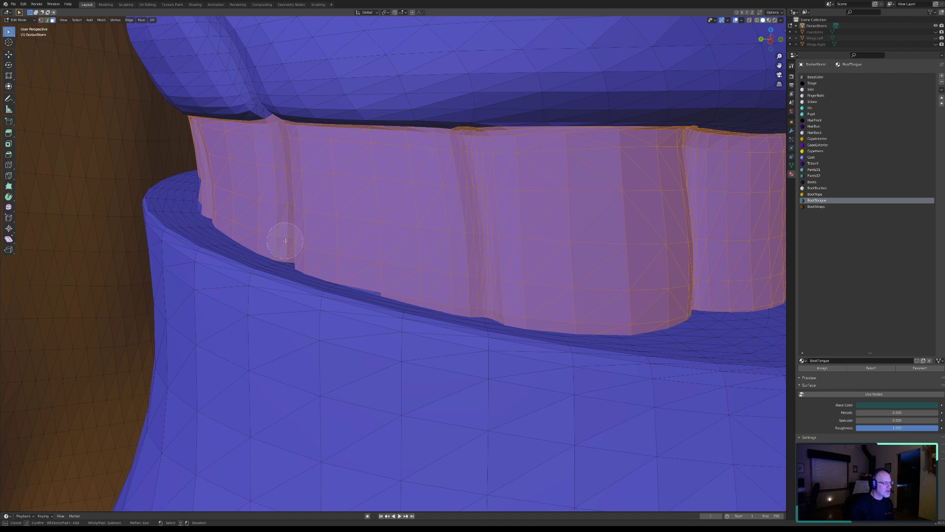
pyautogui.moveTo(285, 210); pyautogui.dragTo(321, 222, button='middle')
# Add the unselected lower-edge faces around the next slanted folds of the waistband near the cape.
pyautogui.press('c')
pyautogui.moveTo(292, 198); pyautogui.dragTo(297, 219)
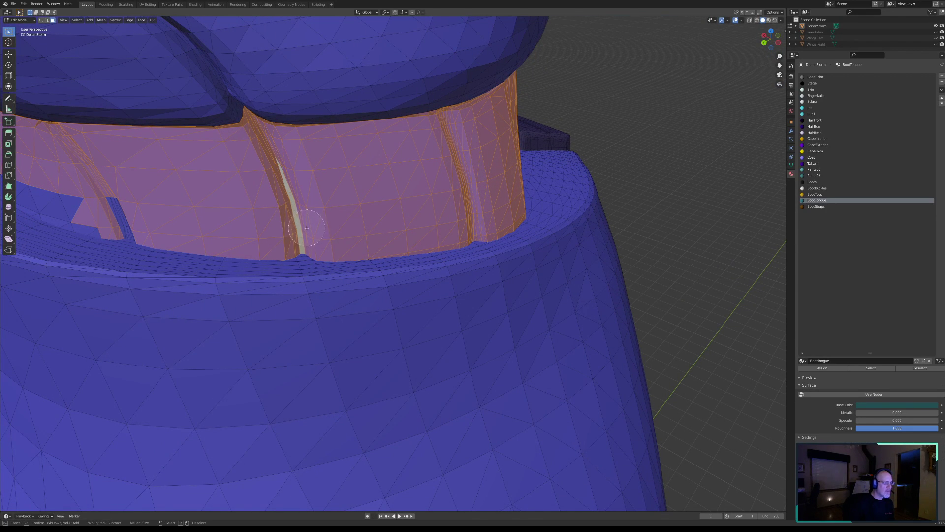
pyautogui.moveTo(141, 223); pyautogui.dragTo(63, 204)
pyautogui.moveTo(75, 198); pyautogui.dragTo(434, 189, button='middle')
pyautogui.rightClick(140, 210)
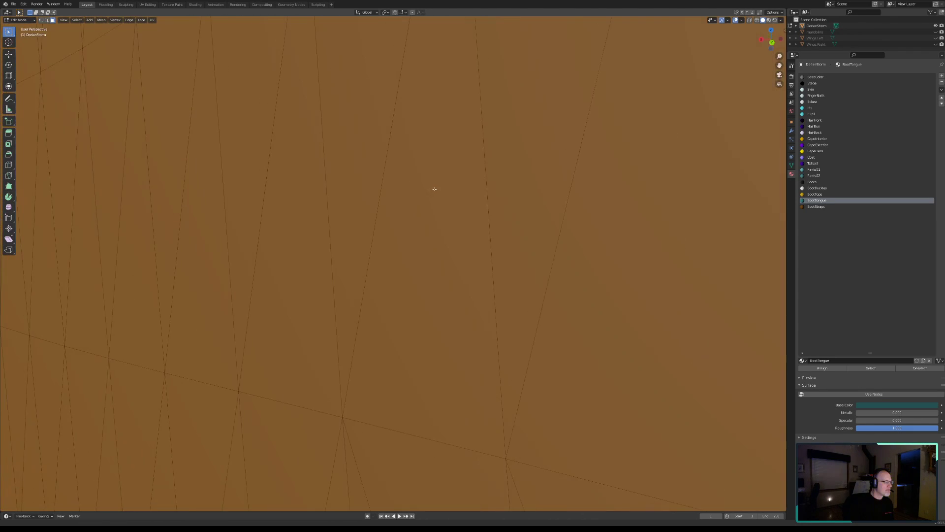
# Select the two unselected patches on either side of the diagonal fold at the waistband's lower edge, including the fold's base.
pyautogui.scroll(-6, 118, 215)
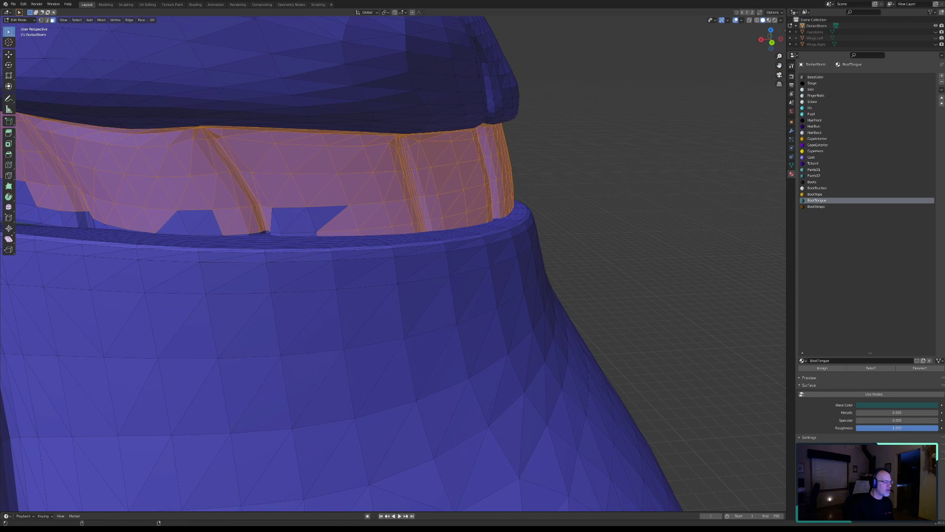
pyautogui.moveTo(448, 265); pyautogui.dragTo(149, 241, button='middle')
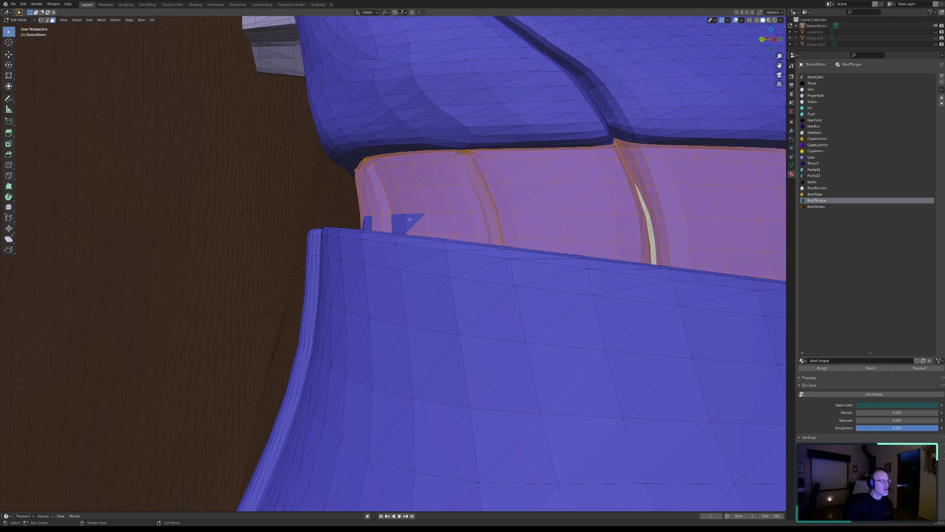
pyautogui.moveTo(430, 211); pyautogui.dragTo(515, 302, button='middle')
pyautogui.scroll(4, 452, 217)
pyautogui.scroll(2, 512, 359)
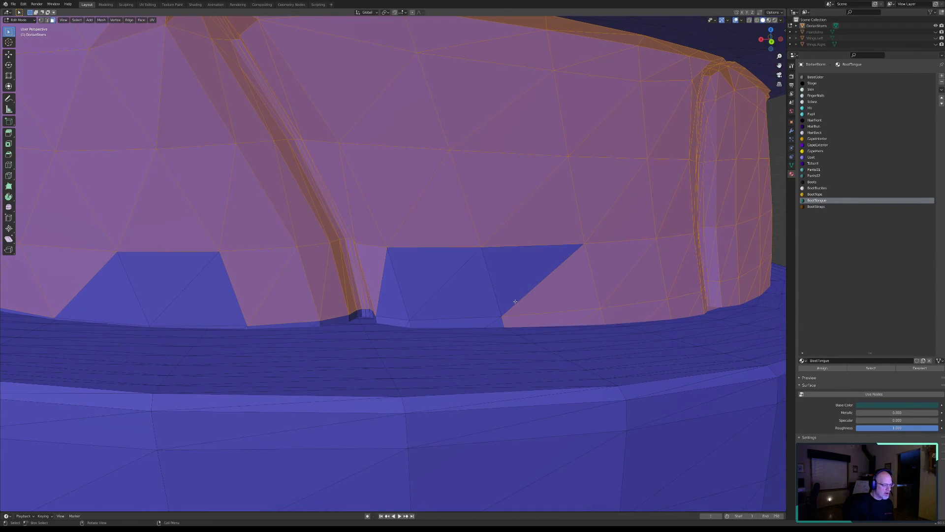
pyautogui.press('c')
pyautogui.click(502, 300)
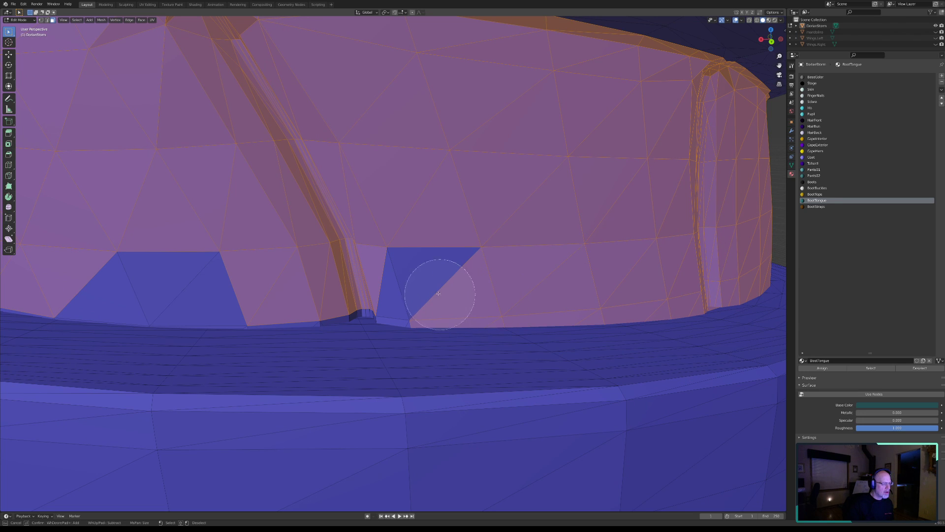
pyautogui.moveTo(411, 274); pyautogui.dragTo(392, 278)
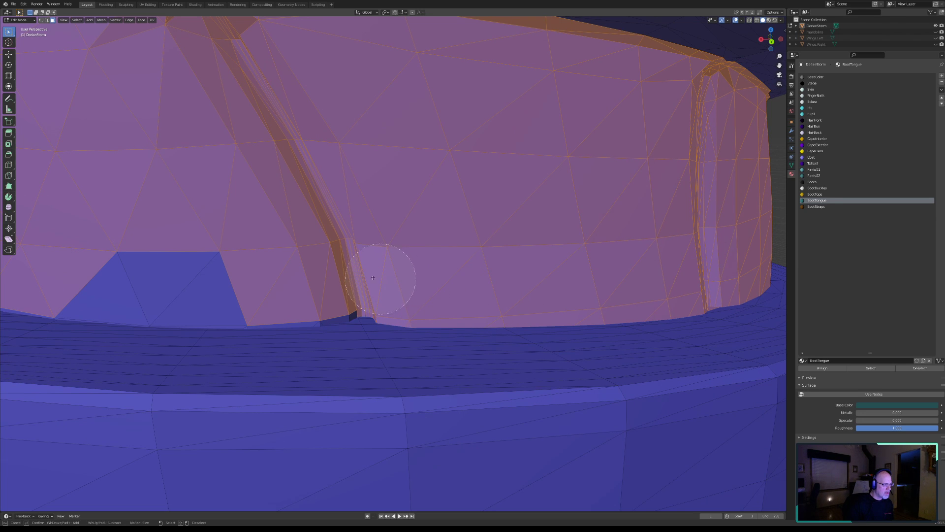
pyautogui.moveTo(319, 288); pyautogui.dragTo(155, 285)
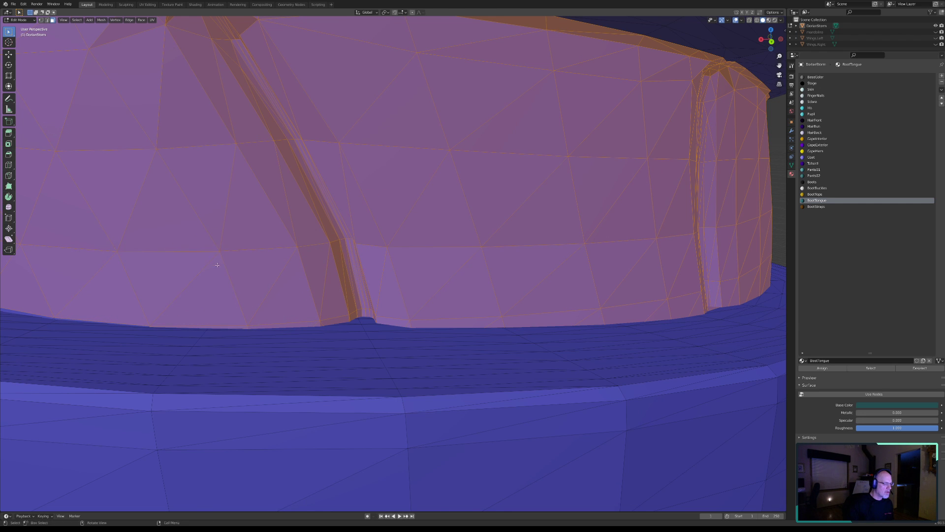
pyautogui.moveTo(218, 265); pyautogui.dragTo(243, 260, button='middle')
pyautogui.press('c')
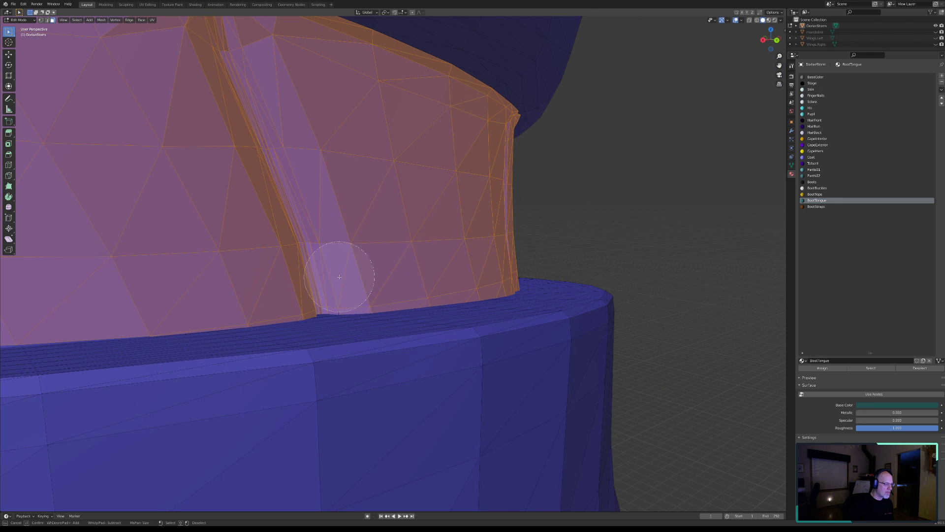
# Extend the circle selection over the unselected faces along the belt's lower edge, next to the vertical seam.
pyautogui.rightClick(209, 281)
pyautogui.moveTo(179, 285); pyautogui.dragTo(416, 278, button='middle')
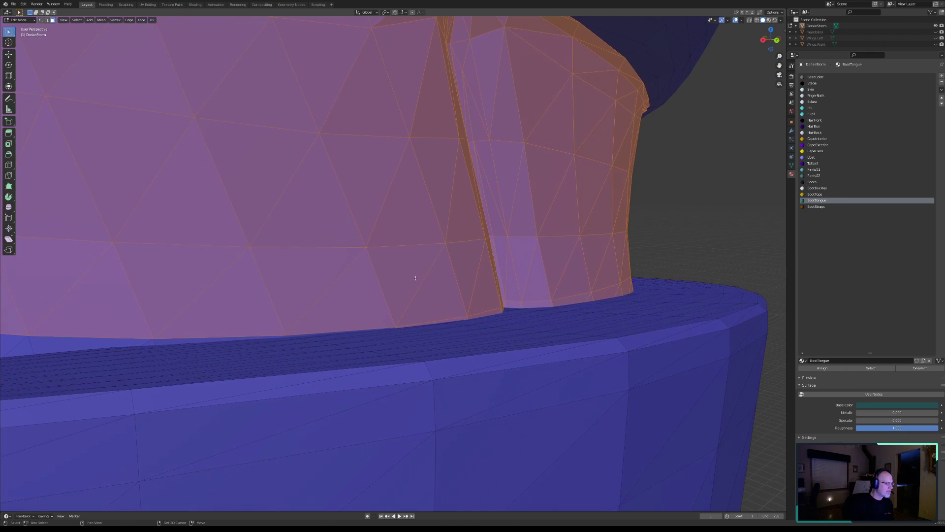
pyautogui.press('c')
pyautogui.moveTo(149, 304); pyautogui.dragTo(271, 297)
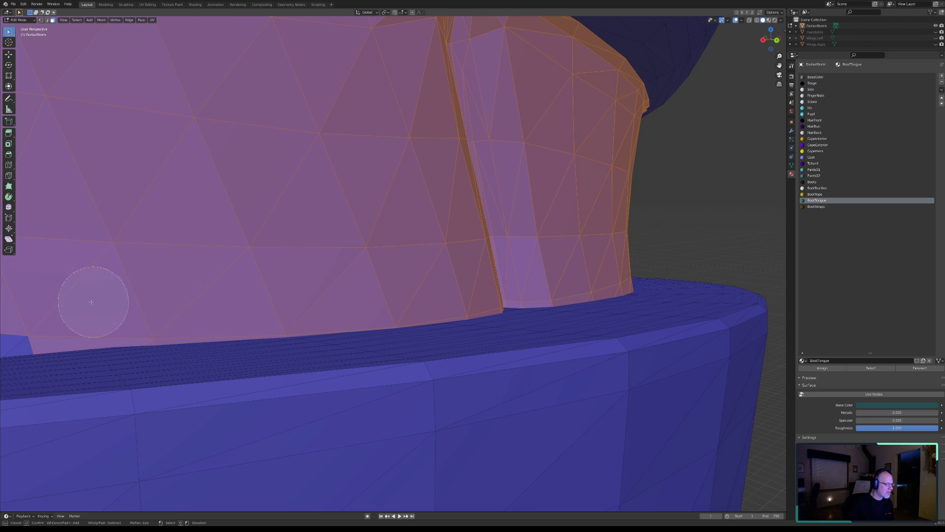
pyautogui.moveTo(46, 310); pyautogui.dragTo(79, 304)
# Add the missing faces in and around the next vertical fold at the belt's lower edge to the selection.
pyautogui.keyDown('shift'); pyautogui.moveTo(123, 293); pyautogui.dragTo(416, 281, button='middle'); pyautogui.keyUp('shift')
pyautogui.moveTo(225, 290); pyautogui.dragTo(260, 290, button='middle')
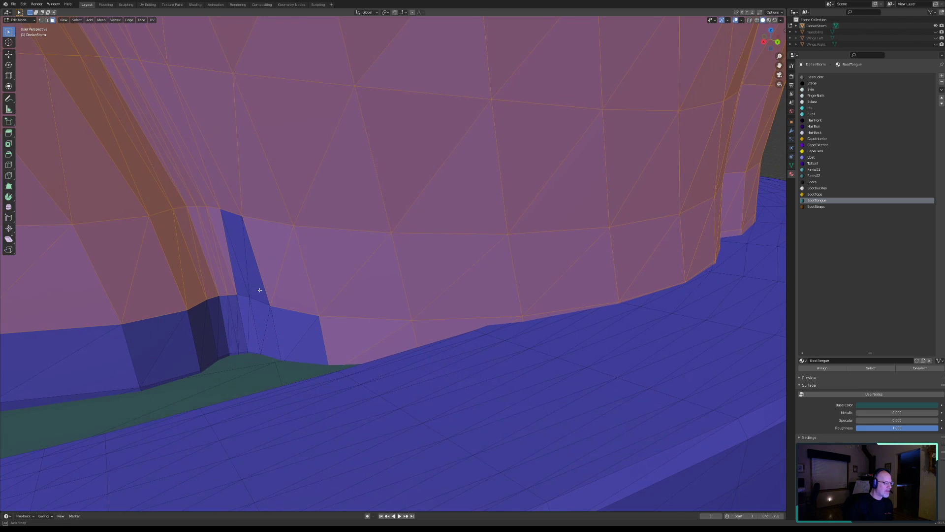
pyautogui.press('c')
pyautogui.moveTo(323, 306)
pyautogui.mouseDown()
pyautogui.moveTo(289, 295)
pyautogui.moveTo(221, 306)
pyautogui.moveTo(218, 319)
pyautogui.mouseUp()
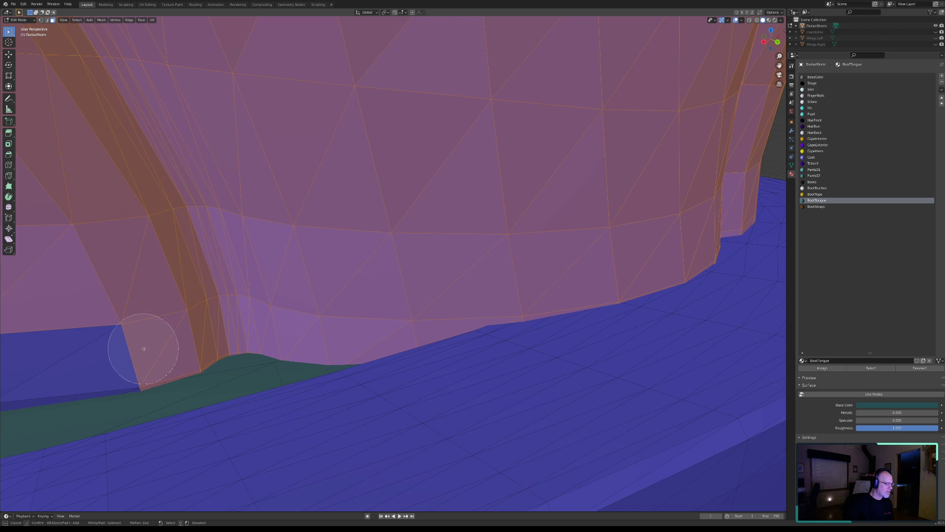
pyautogui.moveTo(140, 352); pyautogui.dragTo(103, 349)
pyautogui.press('Escape')
# Circle-select the large unselected patch of belt faces beyond the fold, down to the lower edge.
pyautogui.moveTo(136, 323)
pyautogui.mouseDown(button='middle')
pyautogui.moveTo(502, 242)
pyautogui.moveTo(464, 232)
pyautogui.moveTo(585, 209)
pyautogui.moveTo(584, 200)
pyautogui.moveTo(603, 214)
pyautogui.mouseUp(button='middle')
pyautogui.press('c')
pyautogui.click(609, 231)
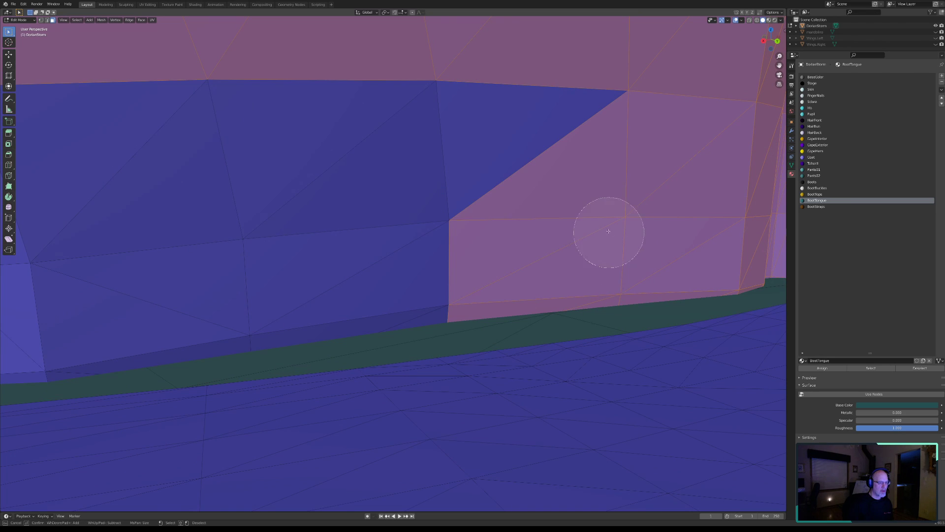
pyautogui.scroll(-4, 541, 233)
pyautogui.moveTo(443, 236)
pyautogui.mouseDown()
pyautogui.moveTo(74, 289)
pyautogui.moveTo(50, 304)
pyautogui.moveTo(84, 275)
pyautogui.mouseUp()
pyautogui.press('Escape')
pyautogui.moveTo(85, 274); pyautogui.dragTo(606, 230, button='middle')
pyautogui.press('c')
pyautogui.moveTo(646, 232)
pyautogui.mouseDown()
pyautogui.moveTo(595, 212)
pyautogui.moveTo(542, 207)
pyautogui.moveTo(374, 262)
pyautogui.moveTo(63, 225)
pyautogui.mouseUp()
pyautogui.rightClick(430, 169)
# Continue the face selection along the next stretch of the belt's bottom rim, covering the narrow unselected band.
pyautogui.keyDown('shift'); pyautogui.moveTo(295, 188); pyautogui.dragTo(639, 221, button='middle'); pyautogui.keyUp('shift')
pyautogui.keyDown('shift'); pyautogui.moveTo(337, 242); pyautogui.dragTo(670, 249, button='middle'); pyautogui.keyUp('shift')
pyautogui.keyDown('shift'); pyautogui.moveTo(554, 267); pyautogui.dragTo(614, 259, button='middle'); pyautogui.keyUp('shift')
pyautogui.press('c')
pyautogui.moveTo(681, 289); pyautogui.dragTo(662, 255)
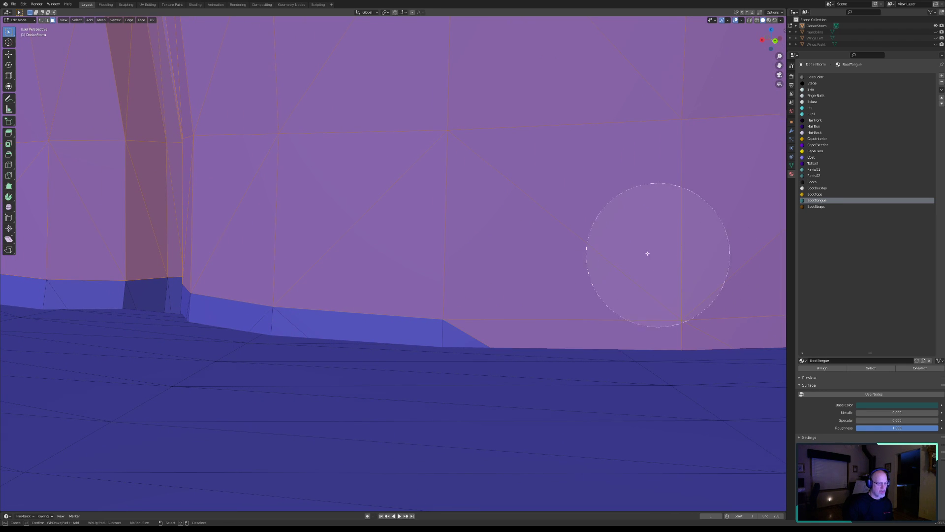
pyautogui.moveTo(457, 257)
pyautogui.mouseDown()
pyautogui.moveTo(291, 239)
pyautogui.moveTo(232, 243)
pyautogui.moveTo(161, 227)
pyautogui.moveTo(186, 234)
pyautogui.mouseUp()
pyautogui.press('Escape')
pyautogui.moveTo(109, 231)
pyautogui.mouseDown(button='middle')
pyautogui.moveTo(446, 260)
pyautogui.moveTo(429, 280)
pyautogui.mouseUp(button='middle')
pyautogui.press('c')
pyautogui.moveTo(416, 274)
pyautogui.mouseDown()
pyautogui.moveTo(390, 258)
pyautogui.moveTo(405, 251)
pyautogui.mouseUp()
pyautogui.press('Escape')
# Paint-select the next unselected patch of lower belt faces, including those around the narrow pleats.
pyautogui.moveTo(398, 251); pyautogui.dragTo(380, 240, button='middle')
pyautogui.keyDown('shift'); pyautogui.moveTo(237, 264); pyautogui.dragTo(679, 166, button='middle'); pyautogui.keyUp('shift')
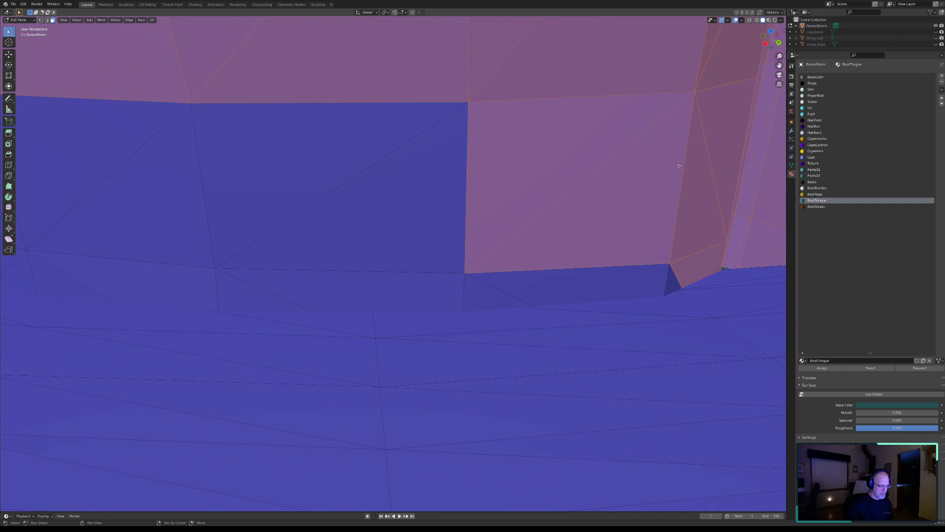
pyautogui.press('c')
pyautogui.moveTo(673, 187)
pyautogui.mouseDown()
pyautogui.moveTo(647, 201)
pyautogui.moveTo(533, 213)
pyautogui.moveTo(363, 219)
pyautogui.moveTo(64, 209)
pyautogui.mouseUp()
pyautogui.rightClick(113, 206)
pyautogui.moveTo(129, 201)
pyautogui.keyDown('shift'); pyautogui.mouseDown(button='middle')
pyautogui.moveTo(602, 209)
pyautogui.moveTo(323, 201)
pyautogui.mouseUp(button='middle'); pyautogui.keyUp('shift')
pyautogui.press('c')
pyautogui.moveTo(341, 173)
pyautogui.mouseDown()
pyautogui.moveTo(394, 158)
pyautogui.moveTo(221, 179)
pyautogui.moveTo(63, 169)
pyautogui.mouseUp()
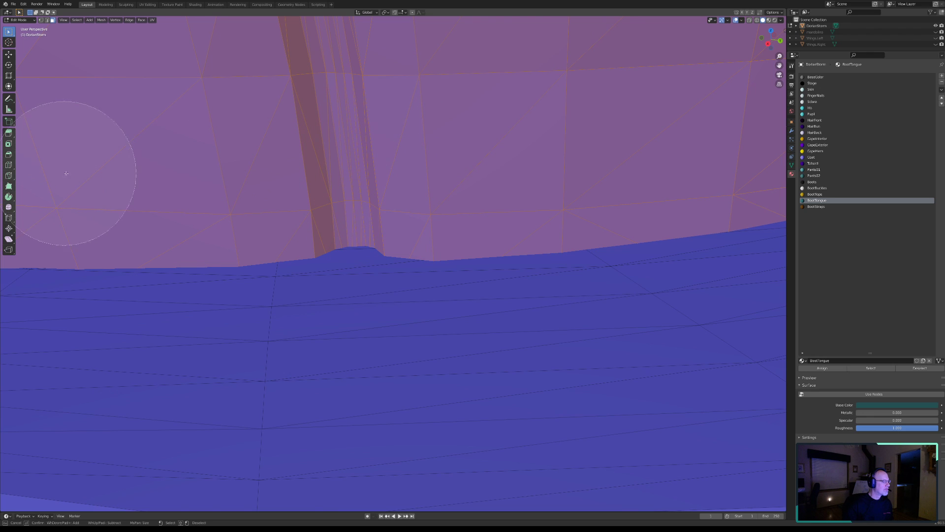
pyautogui.rightClick(143, 169)
# Check the belt around the pale vertical gap and select the sliver of faces missed along its lower edge.
pyautogui.keyDown('shift'); pyautogui.moveTo(143, 169); pyautogui.dragTo(542, 168, button='middle'); pyautogui.keyUp('shift')
pyautogui.moveTo(240, 182); pyautogui.dragTo(277, 165, button='middle')
pyautogui.keyDown('shift'); pyautogui.moveTo(185, 180); pyautogui.dragTo(427, 152, button='middle'); pyautogui.keyUp('shift')
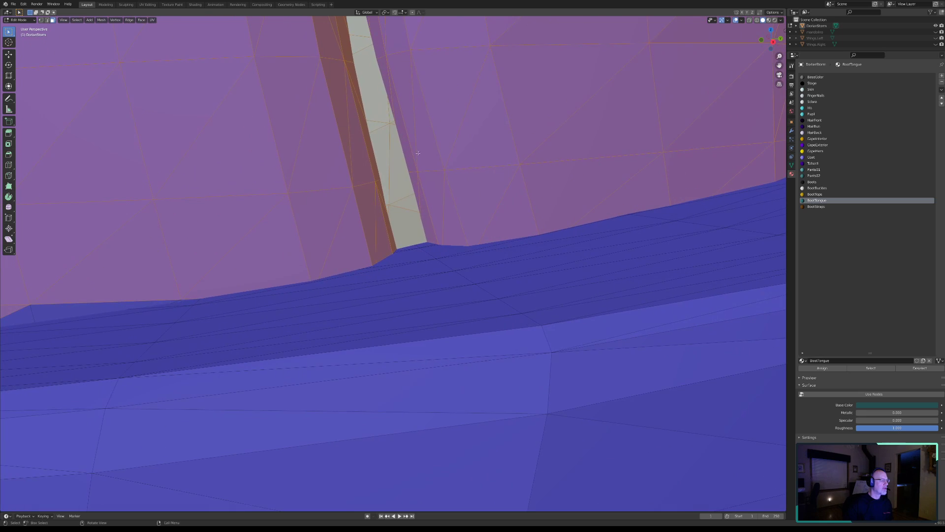
pyautogui.scroll(-8, 428, 152)
pyautogui.scroll(10, 360, 203)
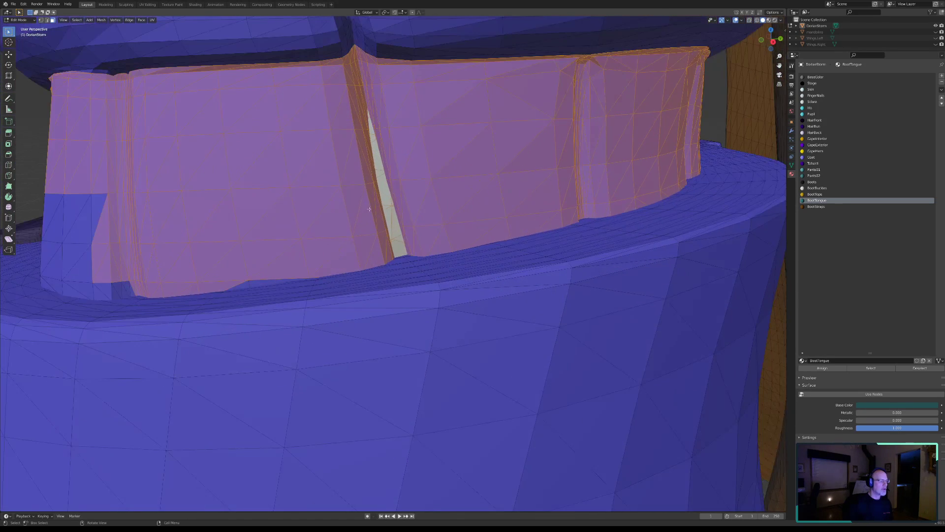
pyautogui.moveTo(394, 278); pyautogui.dragTo(393, 307, button='middle')
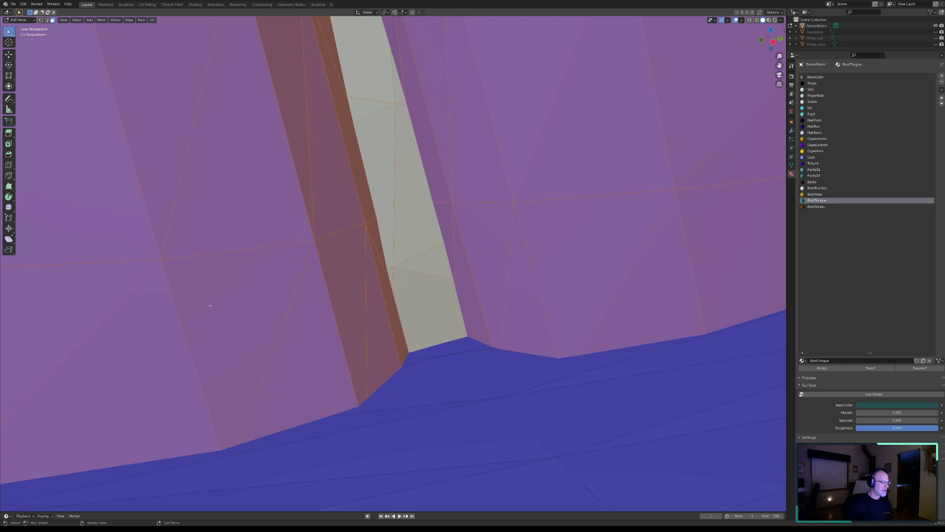
pyautogui.keyDown('shift'); pyautogui.moveTo(188, 299); pyautogui.dragTo(758, 229, button='middle'); pyautogui.keyUp('shift')
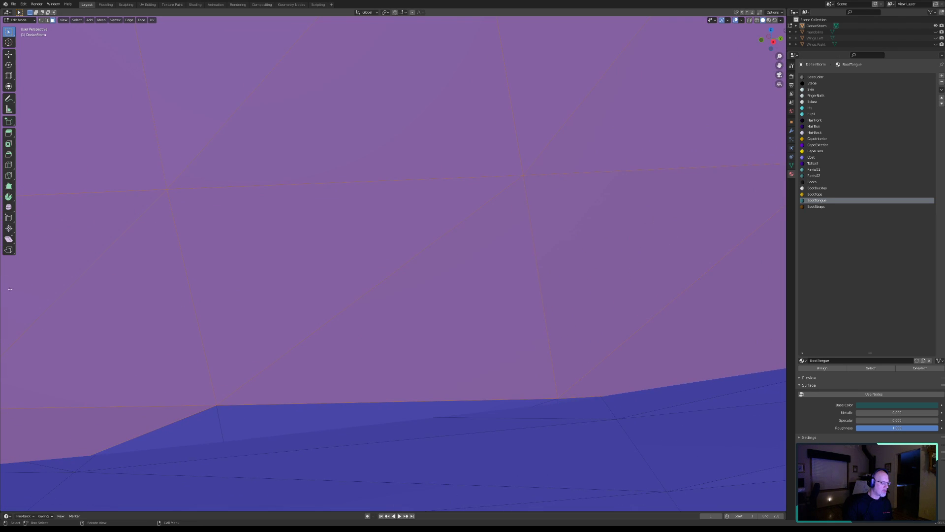
pyautogui.scroll(-5, 15, 290)
pyautogui.scroll(-3, 21, 291)
pyautogui.press('c')
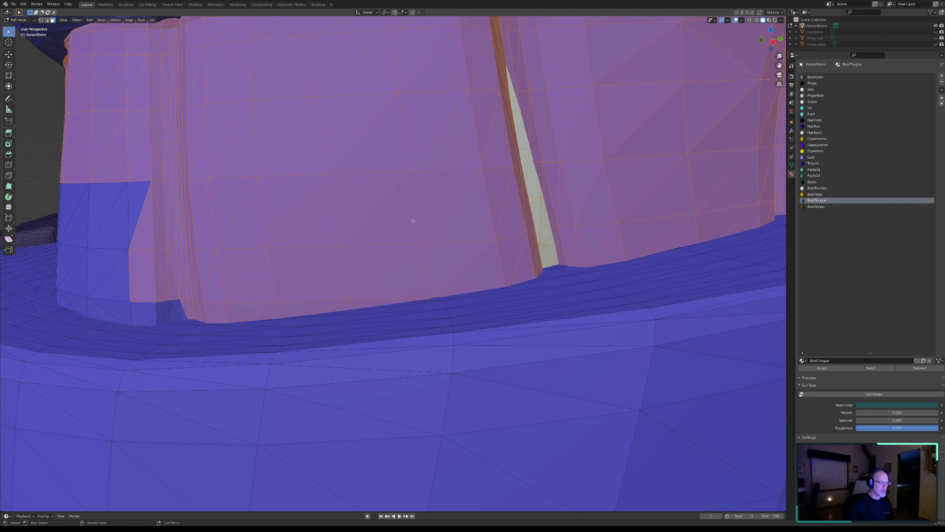
pyautogui.scroll(4, 413, 220)
pyautogui.press('c')
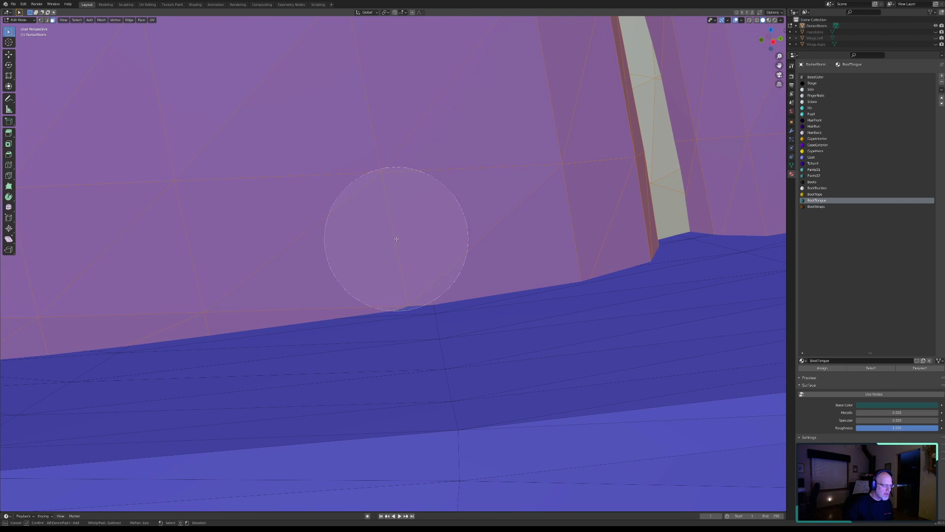
pyautogui.press('Escape')
# Add the lower belt faces on and beside the pleats past the pale gap to the selection.
pyautogui.keyDown('shift'); pyautogui.moveTo(178, 221); pyautogui.dragTo(441, 230, button='middle'); pyautogui.keyUp('shift')
pyautogui.moveTo(178, 253)
pyautogui.mouseDown(button='middle')
pyautogui.moveTo(185, 243)
pyautogui.moveTo(187, 251)
pyautogui.mouseUp(button='middle')
pyautogui.press('c')
pyautogui.moveTo(232, 253)
pyautogui.mouseDown()
pyautogui.moveTo(158, 268)
pyautogui.moveTo(105, 205)
pyautogui.moveTo(131, 152)
pyautogui.mouseUp()
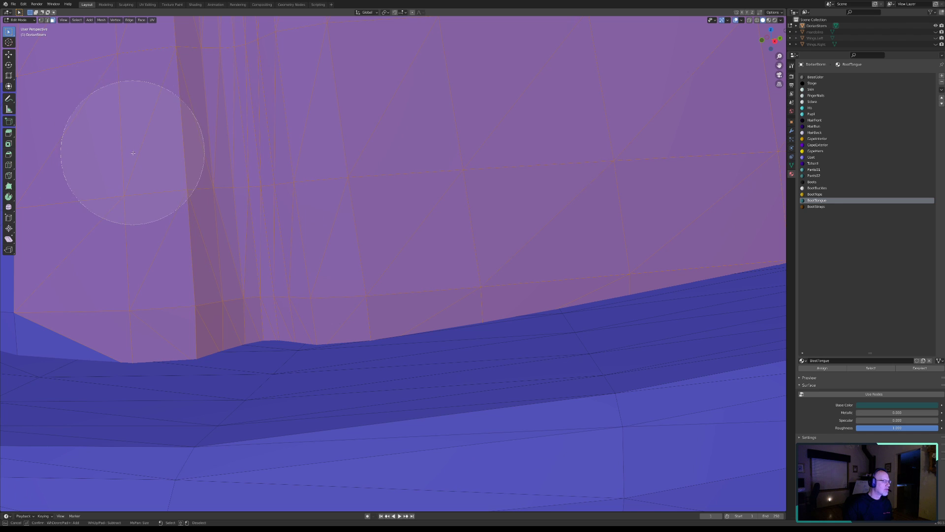
# Circle-select the remaining block of unselected belt faces past the pleats in two overlapping strokes.
pyautogui.moveTo(79, 216); pyautogui.dragTo(292, 215, button='middle')
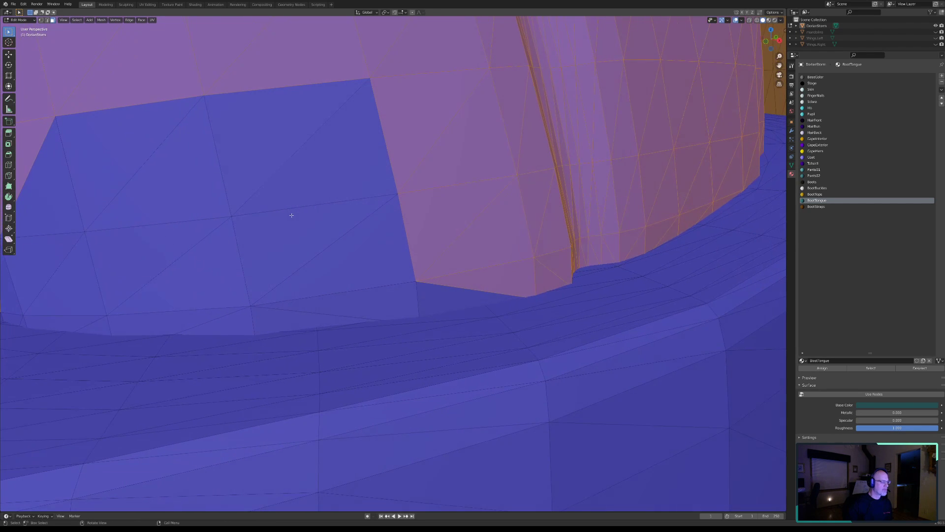
pyautogui.press('c')
pyautogui.moveTo(314, 215)
pyautogui.mouseDown()
pyautogui.moveTo(406, 228)
pyautogui.moveTo(285, 228)
pyautogui.moveTo(158, 249)
pyautogui.moveTo(80, 227)
pyautogui.moveTo(96, 252)
pyautogui.mouseUp()
pyautogui.rightClick(114, 234)
pyautogui.moveTo(114, 233); pyautogui.dragTo(315, 226, button='middle')
pyautogui.moveTo(162, 227); pyautogui.dragTo(216, 228, button='middle')
pyautogui.press('c')
pyautogui.moveTo(308, 220)
pyautogui.mouseDown()
pyautogui.moveTo(251, 216)
pyautogui.moveTo(108, 249)
pyautogui.mouseUp()
pyautogui.rightClick(99, 244)
# Complete the belt selection with the last lower faces near the dark tabard, and check the whole belt.
pyautogui.keyDown('shift'); pyautogui.moveTo(112, 238); pyautogui.dragTo(505, 222, button='middle'); pyautogui.keyUp('shift')
pyautogui.press('c')
pyautogui.moveTo(264, 253)
pyautogui.mouseDown()
pyautogui.moveTo(226, 270)
pyautogui.moveTo(308, 253)
pyautogui.moveTo(421, 248)
pyautogui.mouseUp()
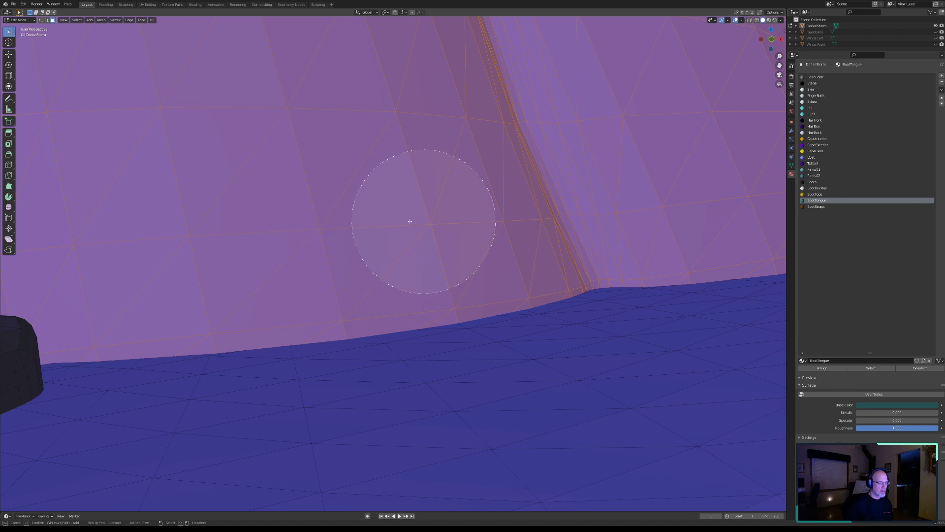
pyautogui.moveTo(213, 244); pyautogui.dragTo(293, 238, button='middle')
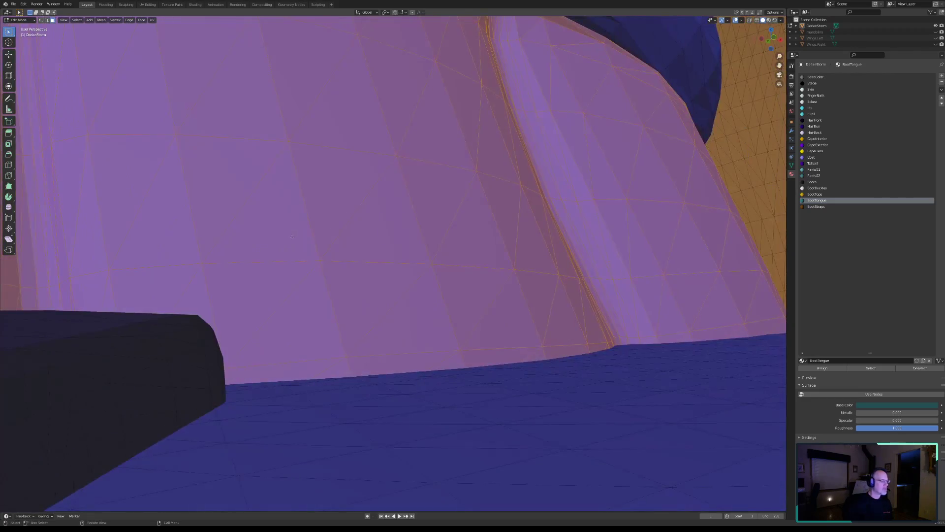
pyautogui.scroll(-6, 292, 294)
pyautogui.scroll(-8, 292, 294)
pyautogui.moveTo(292, 294); pyautogui.dragTo(233, 268, button='middle')
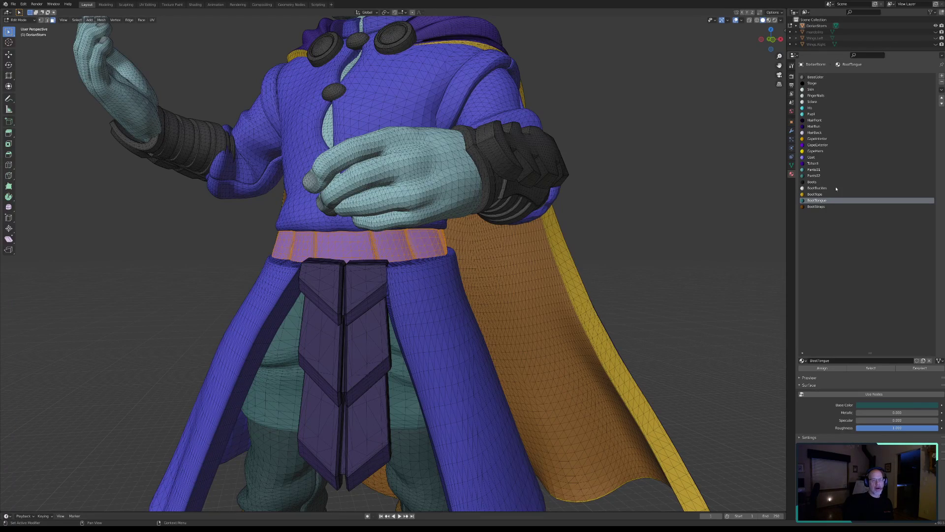
# Add a new material slot and name its new material Belt.
pyautogui.click(941, 76)
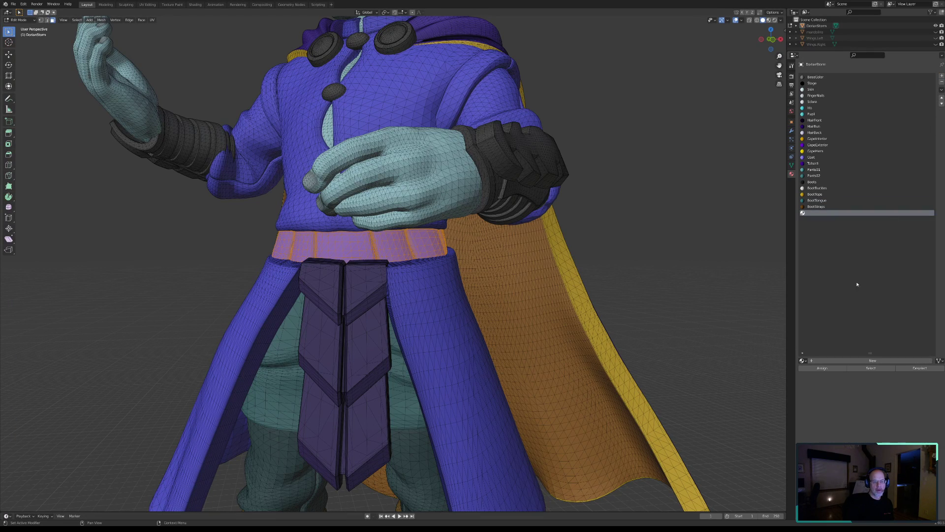
pyautogui.click(812, 360)
pyautogui.write('U')
pyautogui.write('elt')
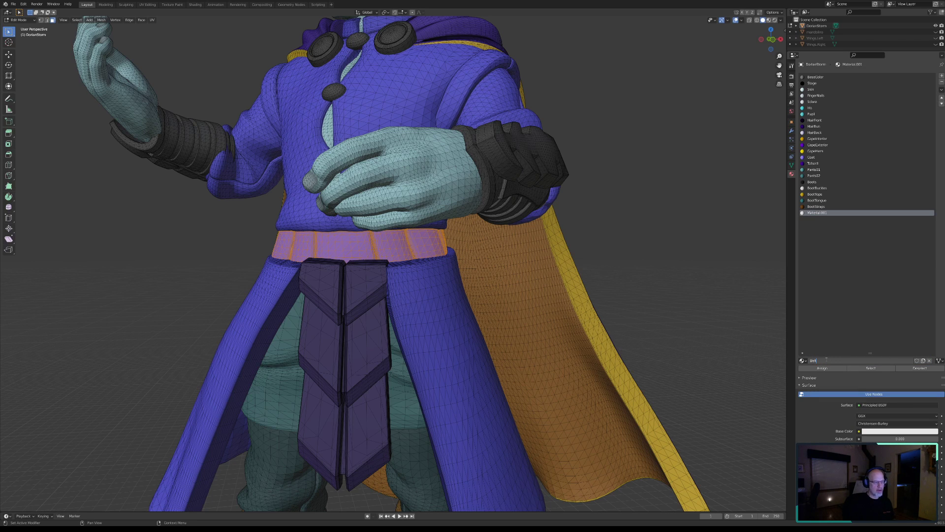
pyautogui.press('Return')
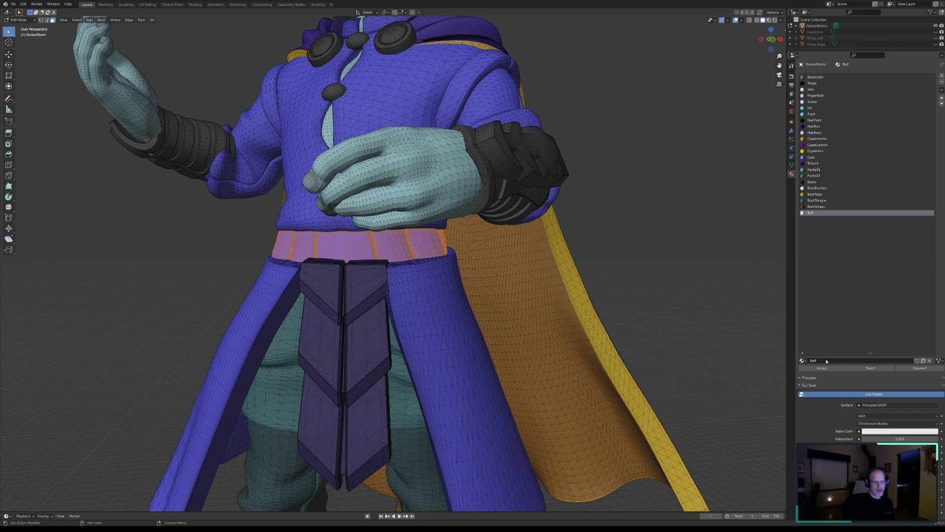
# Turn off nodes for the Belt material and set its specular to 0 and roughness to 1.
pyautogui.click(887, 396)
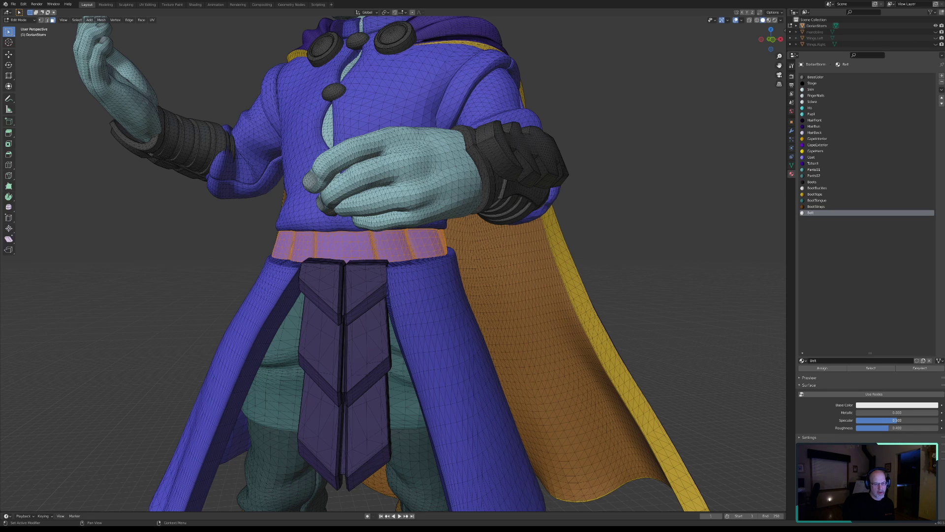
pyautogui.click(897, 420)
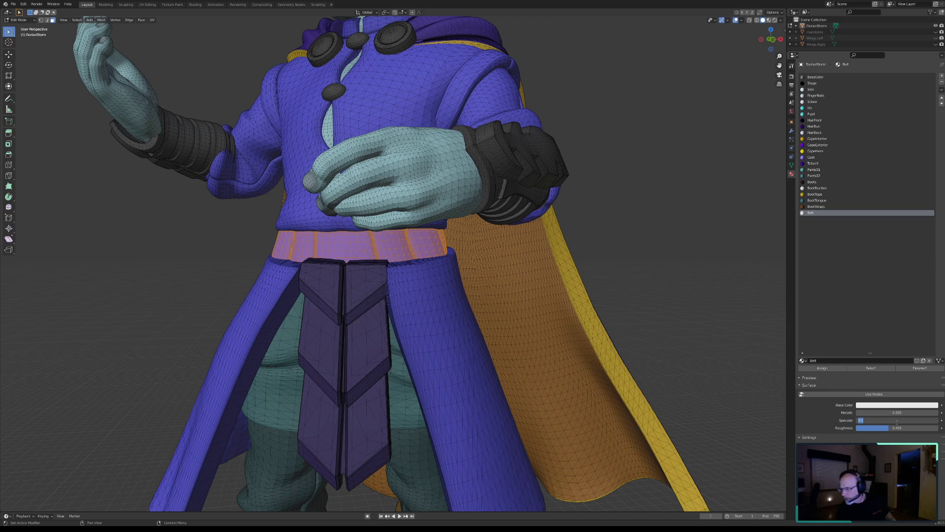
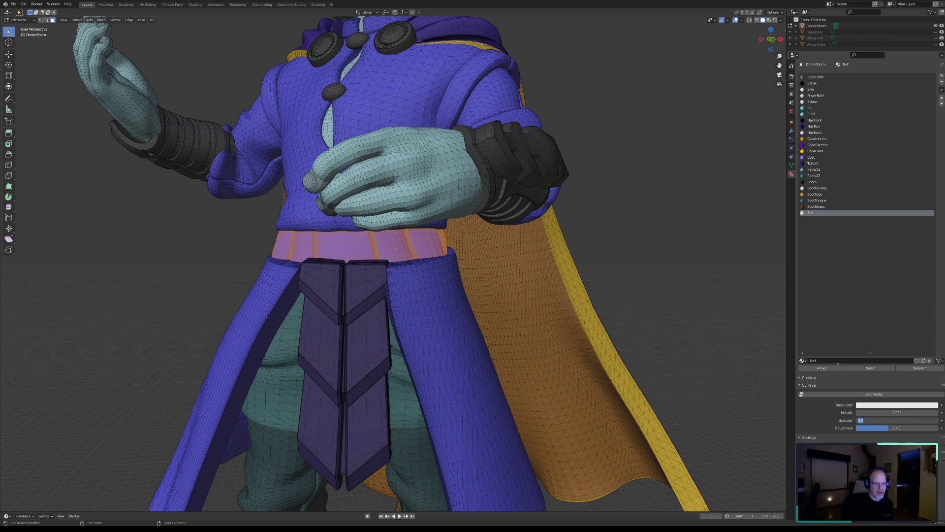
pyautogui.press('Return')
pyautogui.scroll(-5, 712, 390)
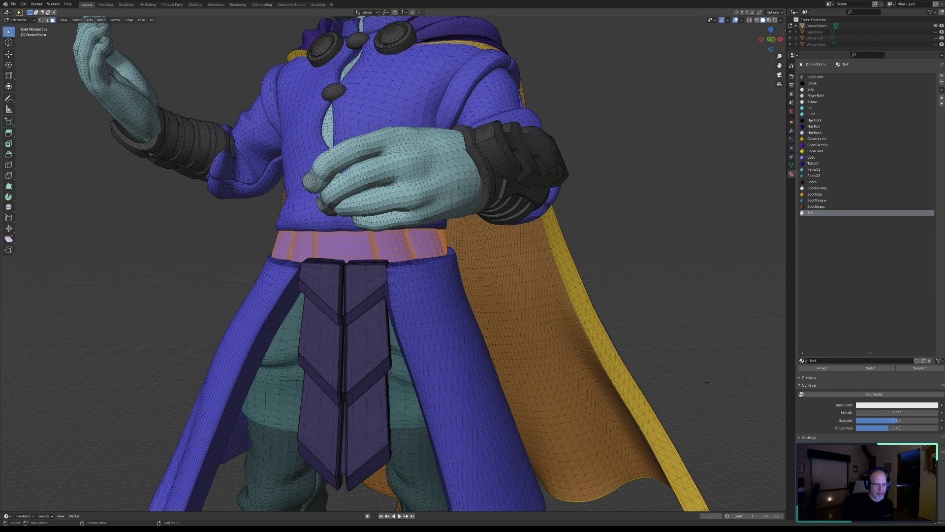
pyautogui.moveTo(524, 343); pyautogui.dragTo(410, 263, button='middle')
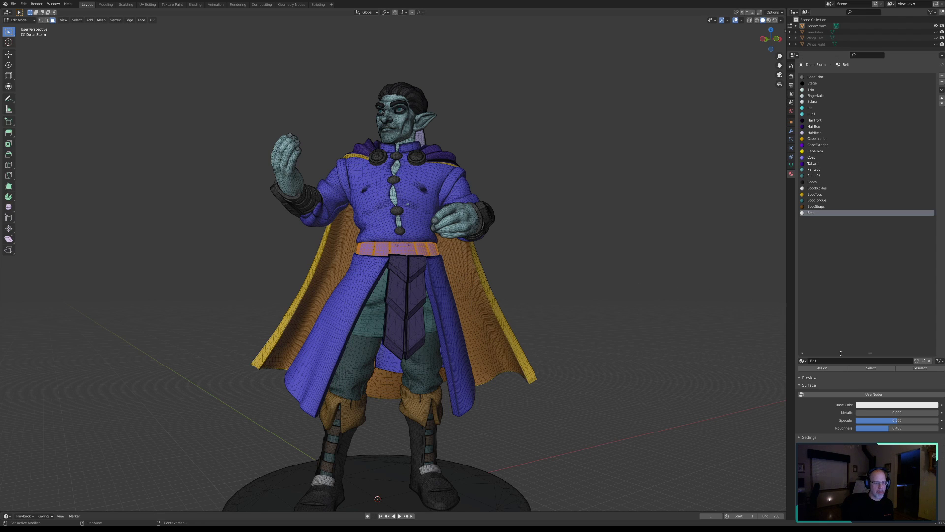
pyautogui.moveTo(895, 421); pyautogui.dragTo(937, 427)
# Set the Belt material's base color by sampling the Tabard material's swatch with the eyedropper.
pyautogui.click(894, 405)
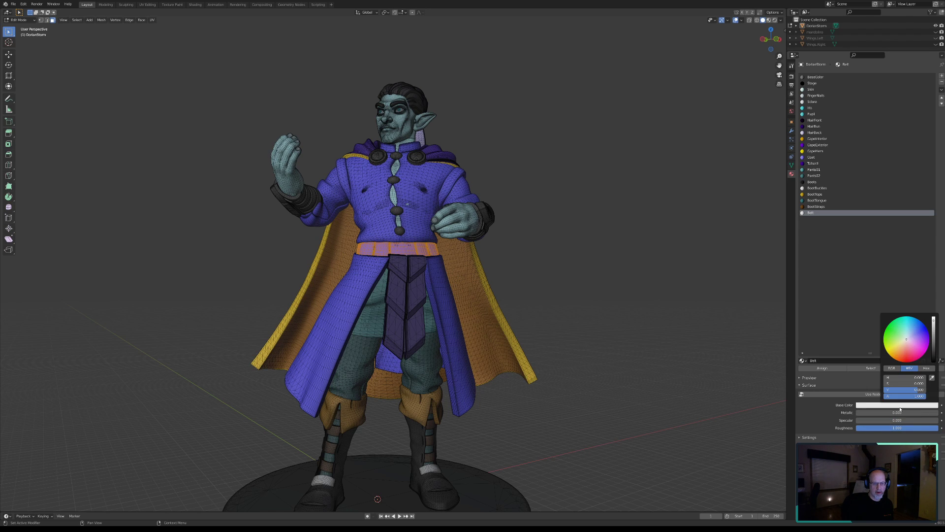
pyautogui.click(931, 377)
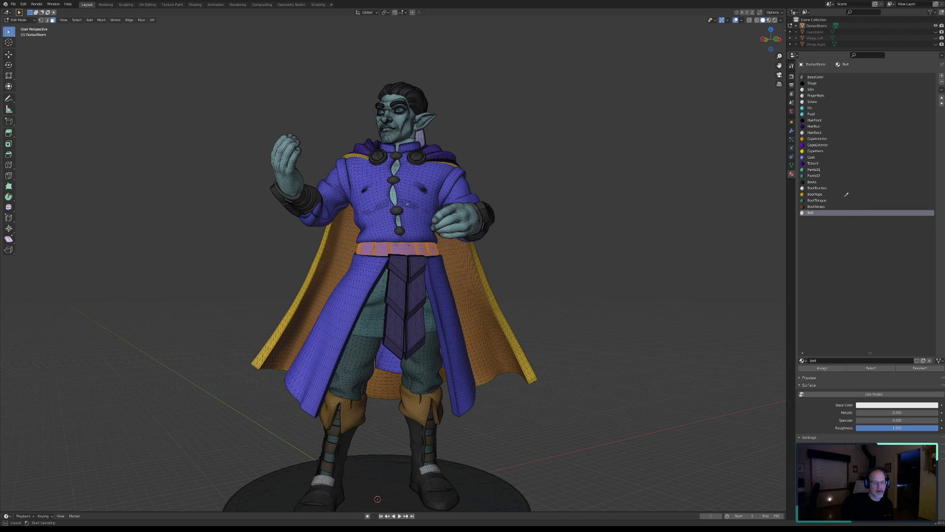
pyautogui.click(803, 163)
# Assign the Belt material to the selected belt faces and deselect them.
pyautogui.click(822, 368)
pyautogui.click(920, 368)
pyautogui.moveTo(615, 296); pyautogui.dragTo(452, 326, button='middle')
pyautogui.scroll(-1, 456, 327)
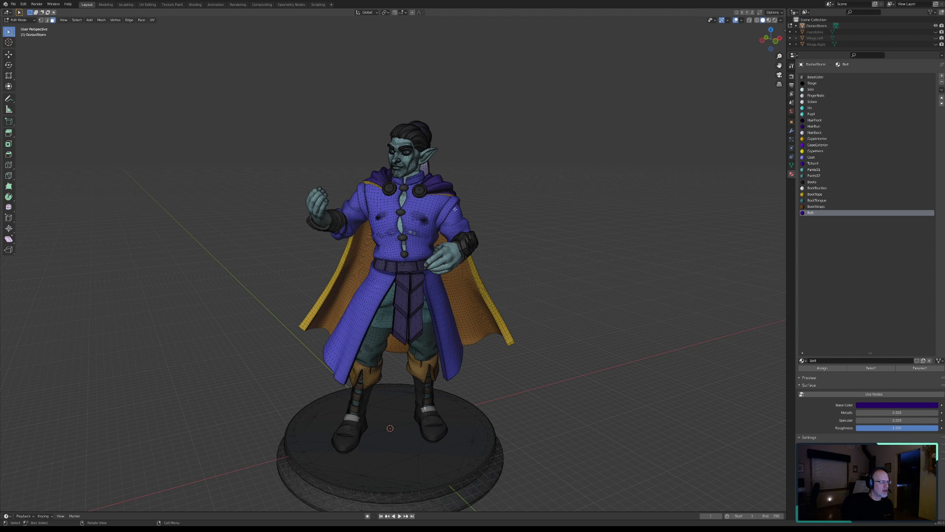
# Save the character file.
pyautogui.keyDown('shift'); pyautogui.moveTo(420, 246); pyautogui.dragTo(456, 315, button='middle'); pyautogui.keyUp('shift')
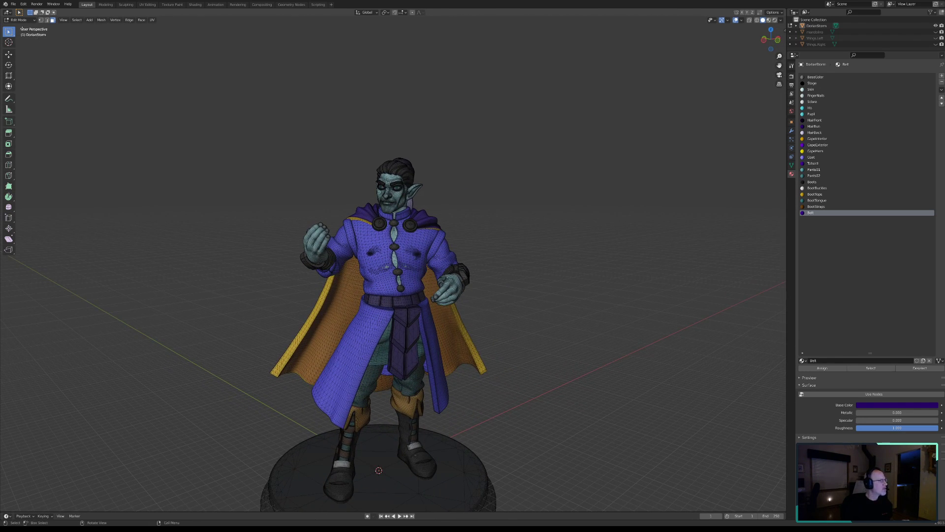
pyautogui.click(17, 6)
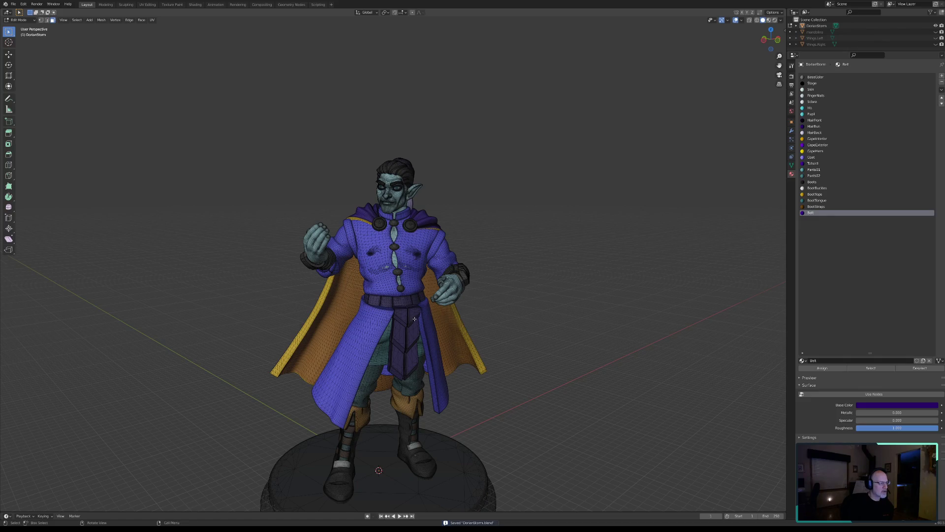
# Select the four round buttons down the coat's front, expanding the selection to all their linked faces.
pyautogui.scroll(10, 415, 319)
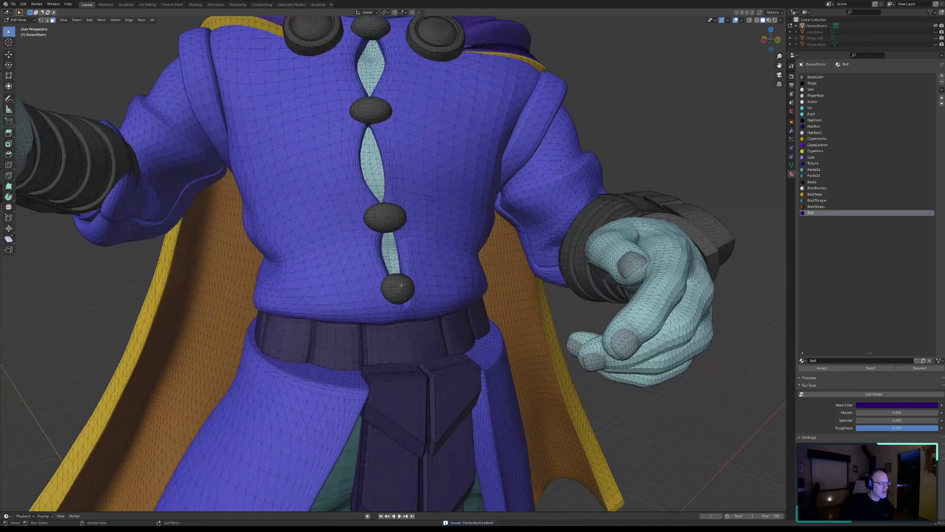
pyautogui.moveTo(401, 284); pyautogui.dragTo(405, 303, button='middle')
pyautogui.press('c')
pyautogui.scroll(8, 405, 303)
pyautogui.click(399, 290)
pyautogui.click(394, 224)
pyautogui.click(380, 119)
pyautogui.click(390, 44)
pyautogui.press('Escape')
pyautogui.hotkey('ctrl', 'l')
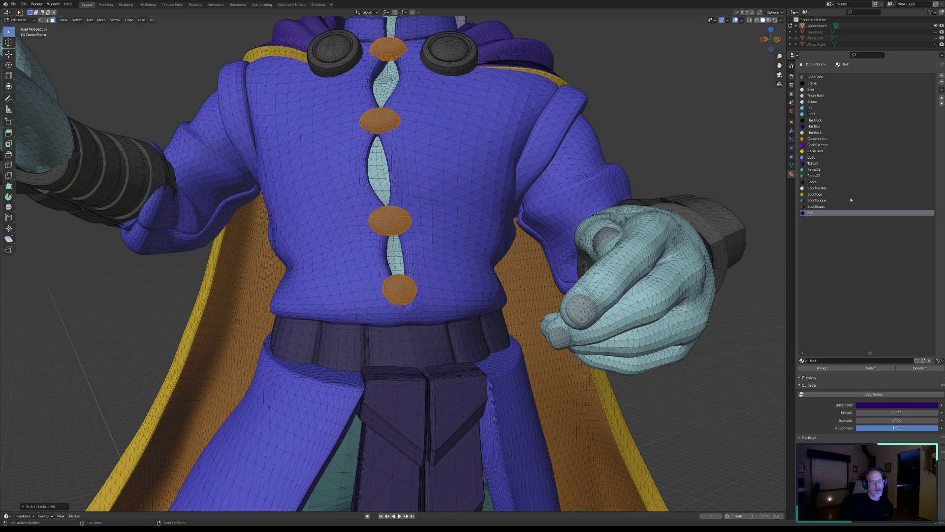
# Move the Belt material up the slot order so it sits directly below Tabard.
pyautogui.click(941, 98)
pyautogui.click(942, 97)
pyautogui.click(941, 98)
pyautogui.click(942, 97)
pyautogui.click(941, 97)
pyautogui.click(942, 98)
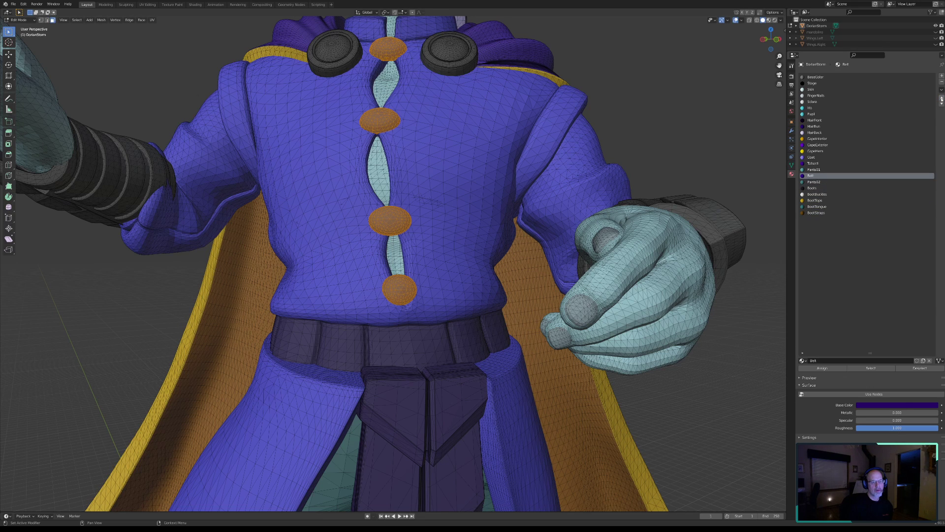
pyautogui.click(942, 97)
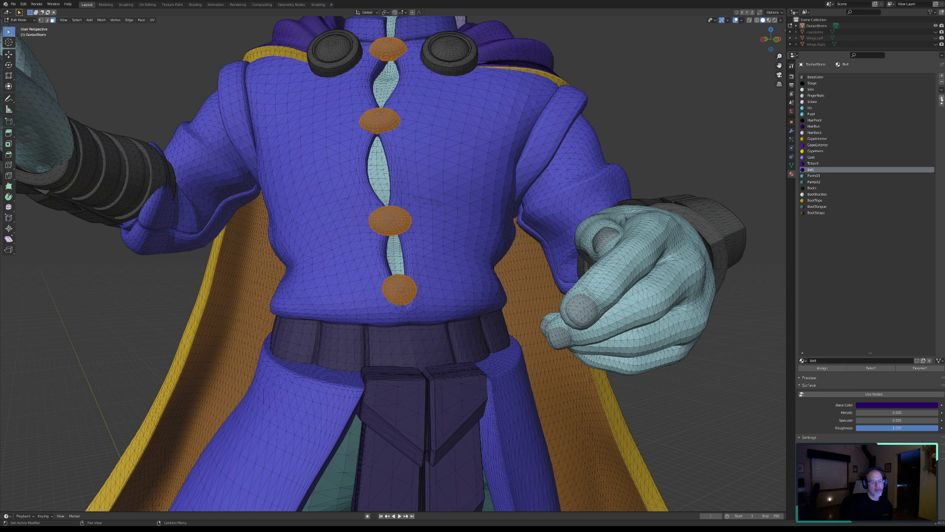
# Add a new material slot with a material named Buttons.
pyautogui.click(941, 76)
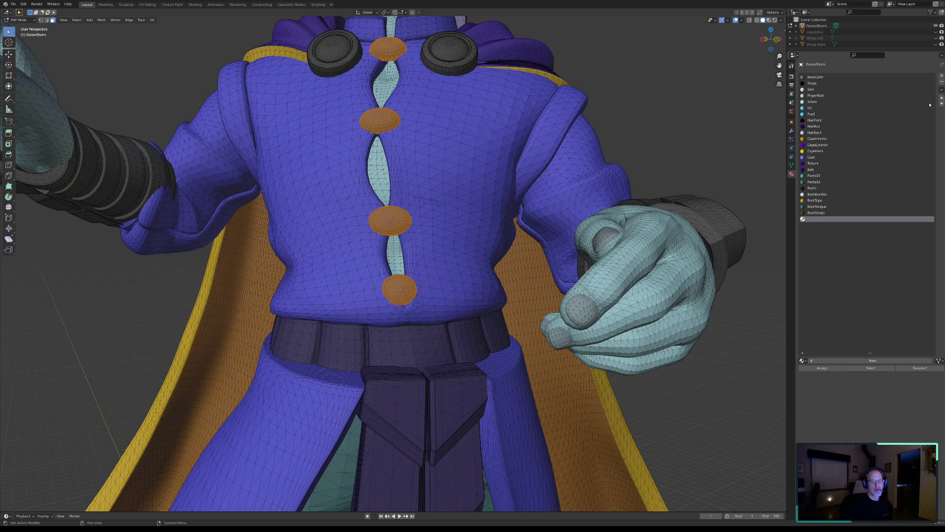
pyautogui.click(819, 360)
pyautogui.doubleClick(822, 360)
pyautogui.write('Buttons')
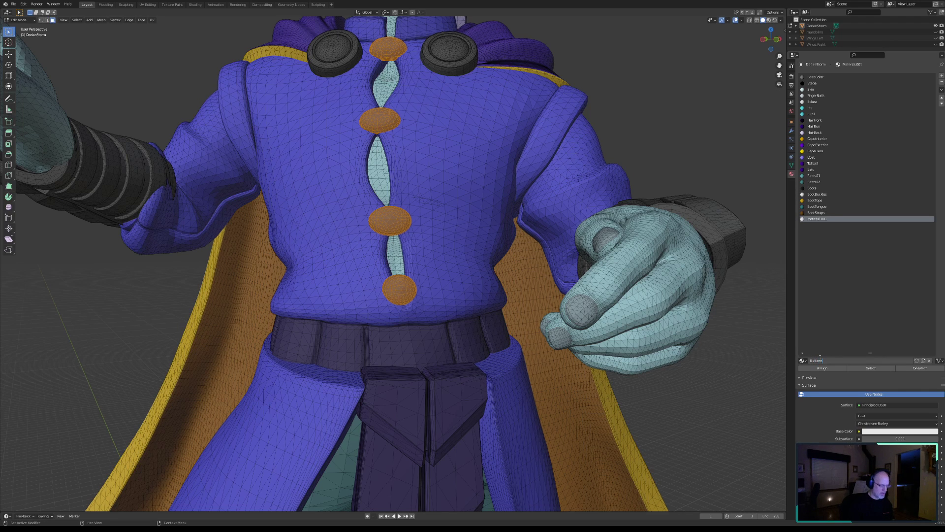
pyautogui.press('Return')
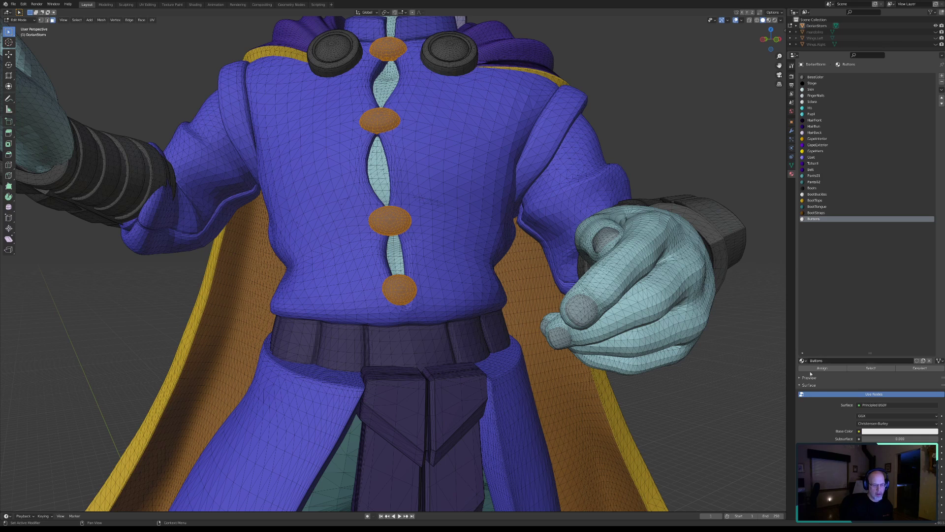
# Disable nodes for Buttons, set a yellow base color, specular about 0.8 and roughness 0, then assign it to the coat buttons and deselect them.
pyautogui.click(877, 395)
pyautogui.click(880, 404)
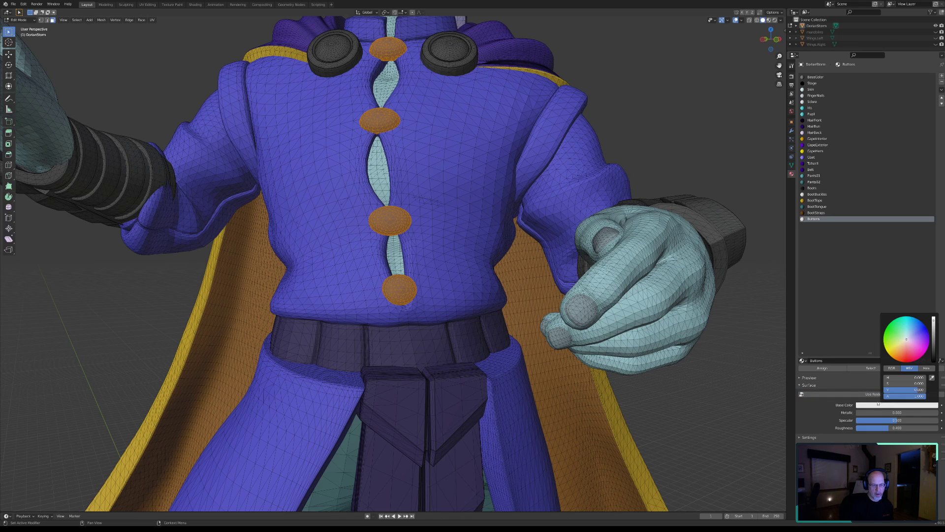
pyautogui.moveTo(907, 340); pyautogui.dragTo(894, 350)
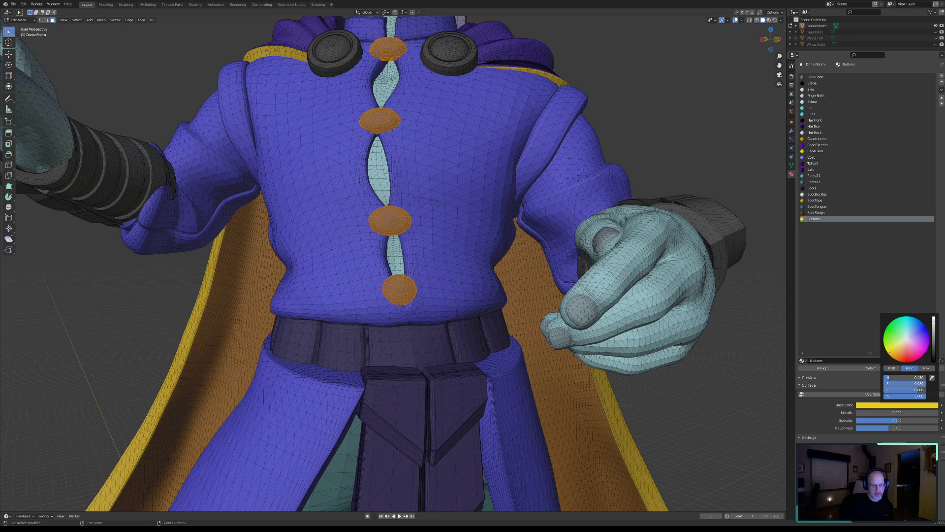
pyautogui.moveTo(893, 420); pyautogui.dragTo(925, 419)
pyautogui.moveTo(889, 428); pyautogui.dragTo(856, 428)
pyautogui.click(918, 370)
pyautogui.moveTo(473, 354); pyautogui.dragTo(435, 323, button='middle')
pyautogui.scroll(-6, 434, 323)
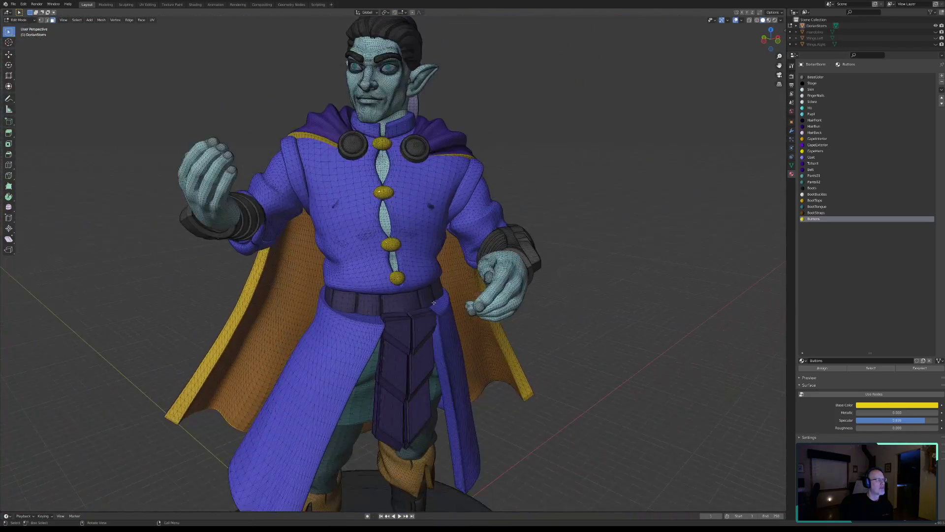
pyautogui.moveTo(418, 287); pyautogui.dragTo(467, 285, button='middle')
pyautogui.scroll(2, 467, 284)
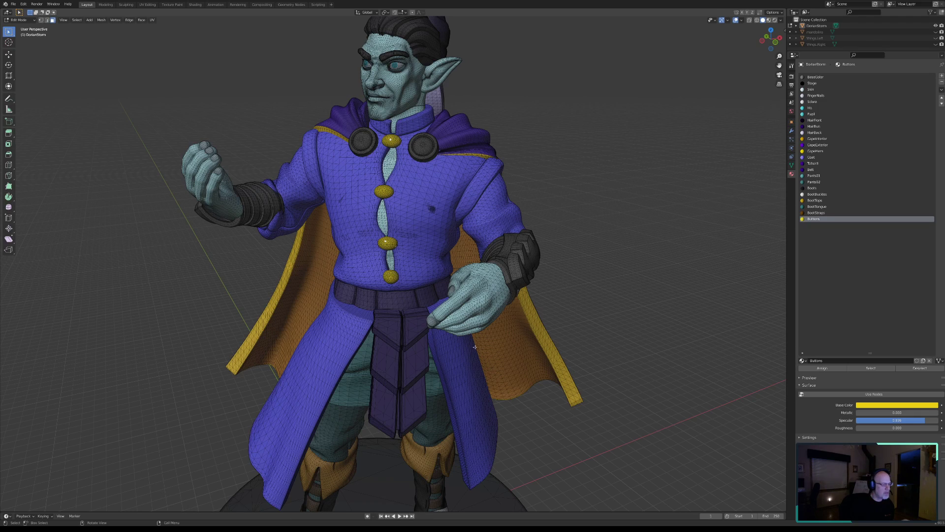
pyautogui.moveTo(386, 244); pyautogui.dragTo(402, 252, button='middle')
pyautogui.keyDown('shift'); pyautogui.moveTo(367, 186); pyautogui.dragTo(380, 303, button='middle'); pyautogui.keyUp('shift')
pyautogui.scroll(7, 380, 303)
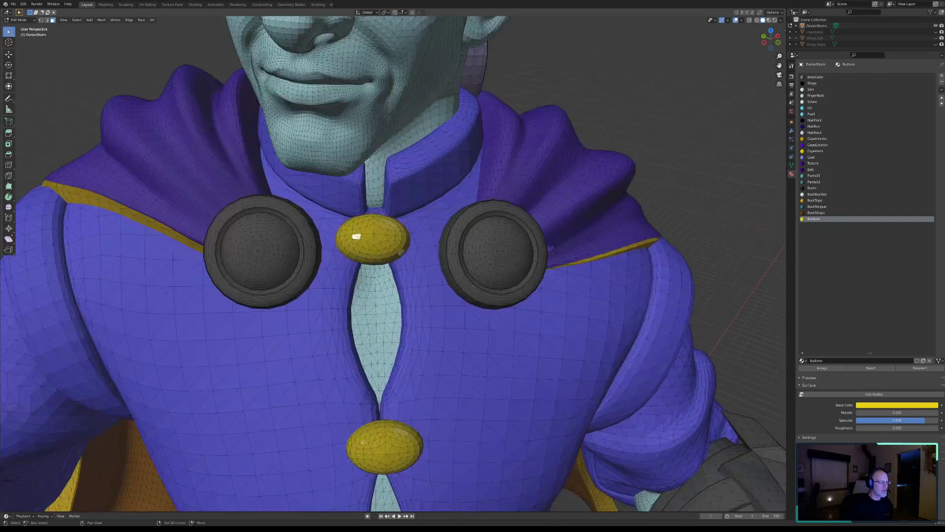
pyautogui.press('c')
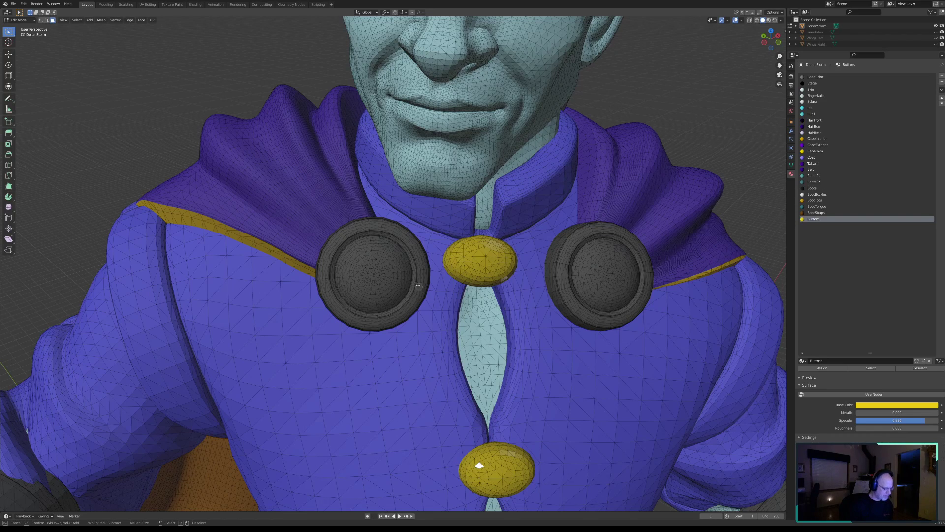
pyautogui.click(375, 273)
pyautogui.rightClick(372, 287)
pyautogui.hotkey('ctrl', 'l')
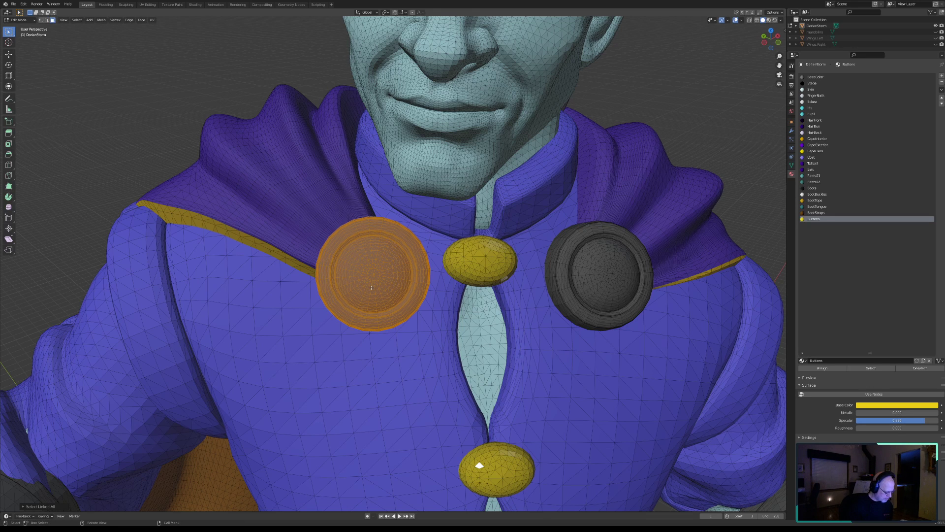
pyautogui.click(77, 19)
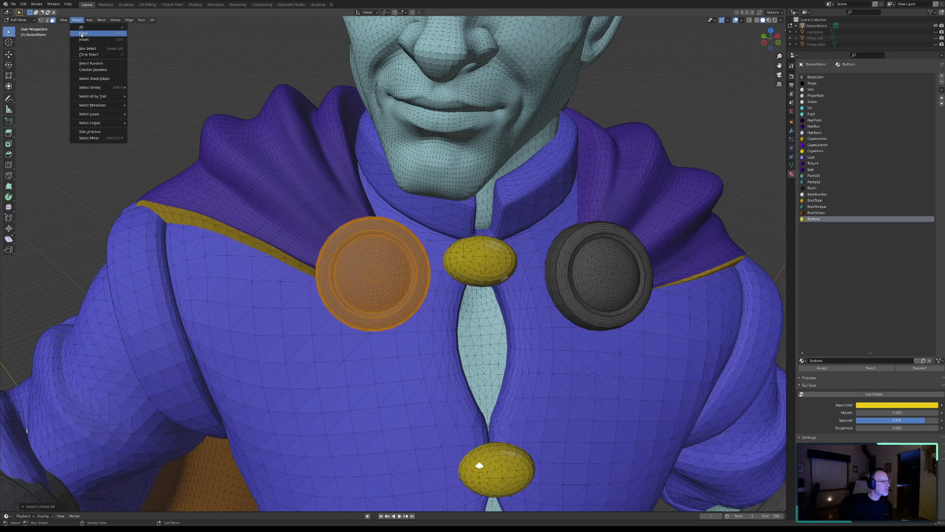
pyautogui.click(82, 33)
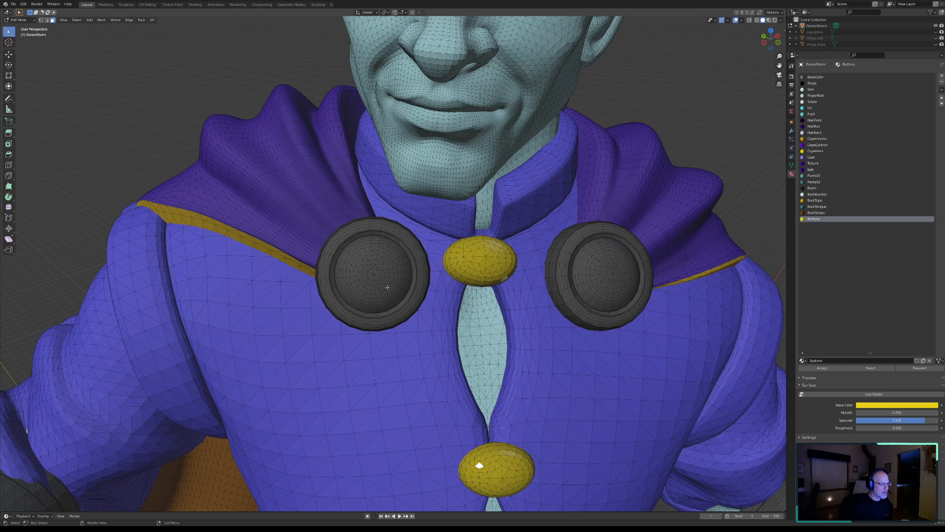
# Circle-select the small central faces on the domes of both cape clasps.
pyautogui.press('c')
pyautogui.click(374, 275)
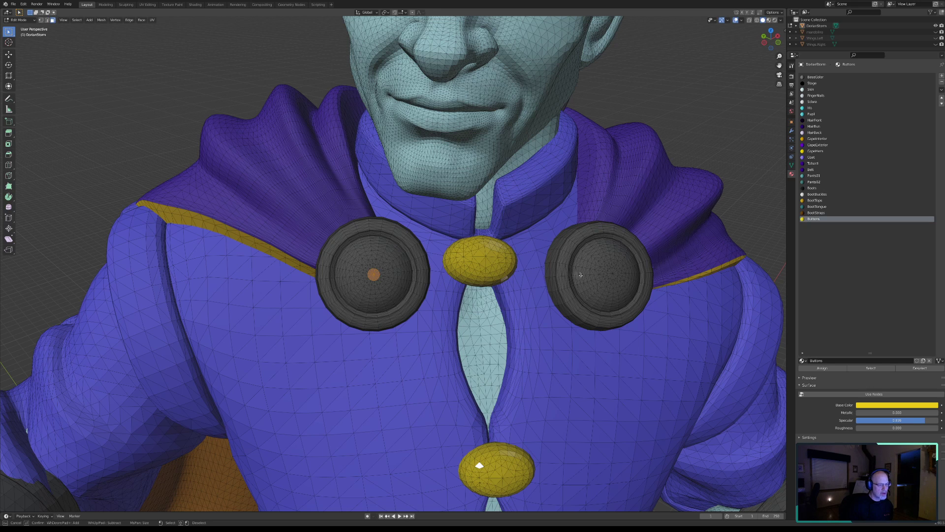
pyautogui.click(612, 272)
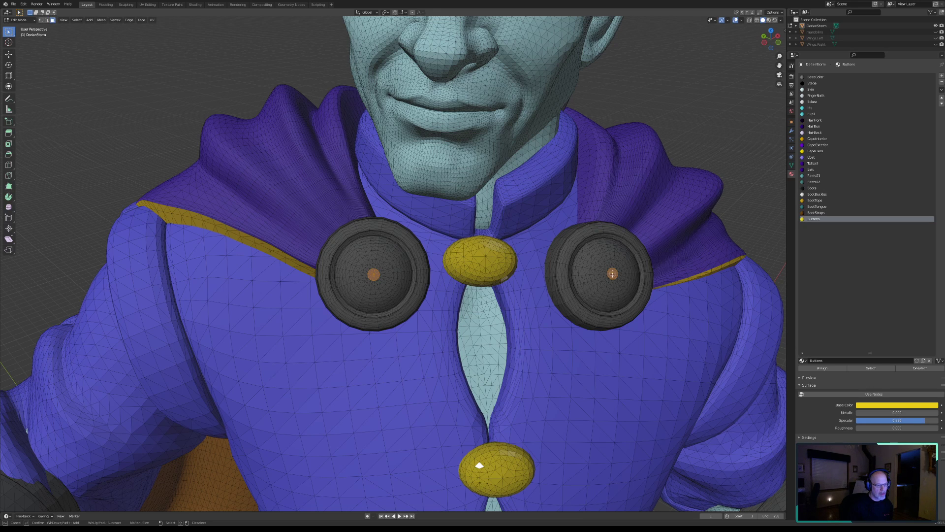
pyautogui.rightClick(544, 323)
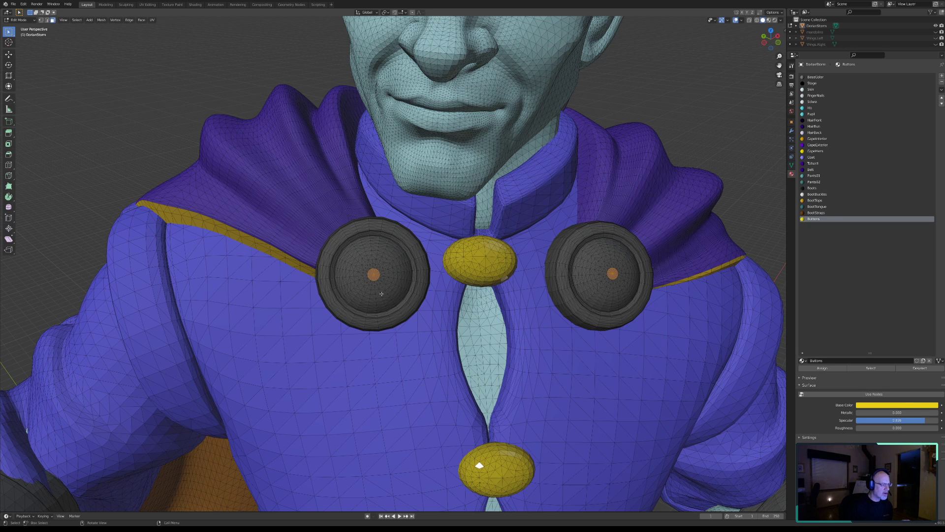
# Grow the selection outward until it covers the full inner dome of both cape clasps.
pyautogui.moveTo(559, 306)
pyautogui.mouseDown(button='middle')
pyautogui.moveTo(540, 308)
pyautogui.moveTo(554, 305)
pyautogui.mouseUp(button='middle')
pyautogui.press('ctrl+KP_Add')
pyautogui.press('ctrl+KP_Add')
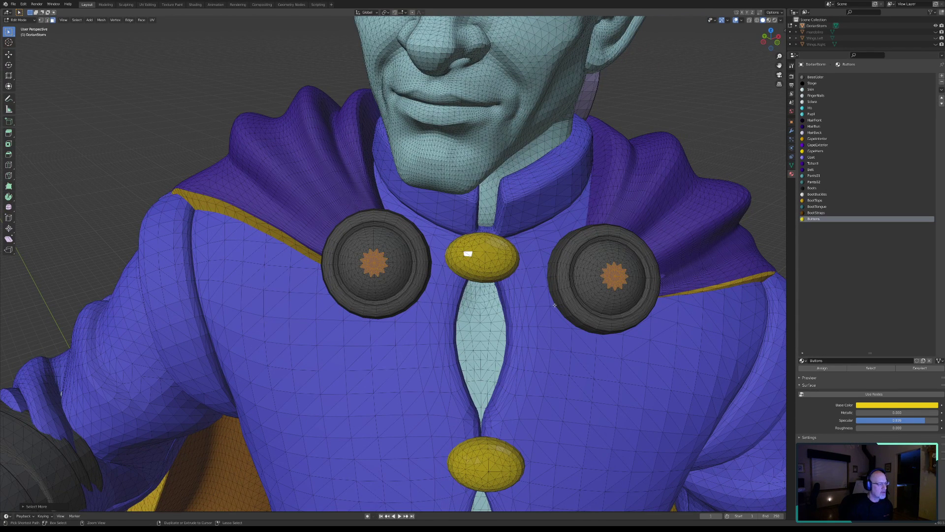
pyautogui.press('ctrl+KP_Add')
pyautogui.press('ctrl+KP_Add')
pyautogui.press('ctrl+KP_Add')
pyautogui.press('ctrl+KP_Add')
pyautogui.press('ctrl+KP_Add')
pyautogui.press('ctrl+KP_Add')
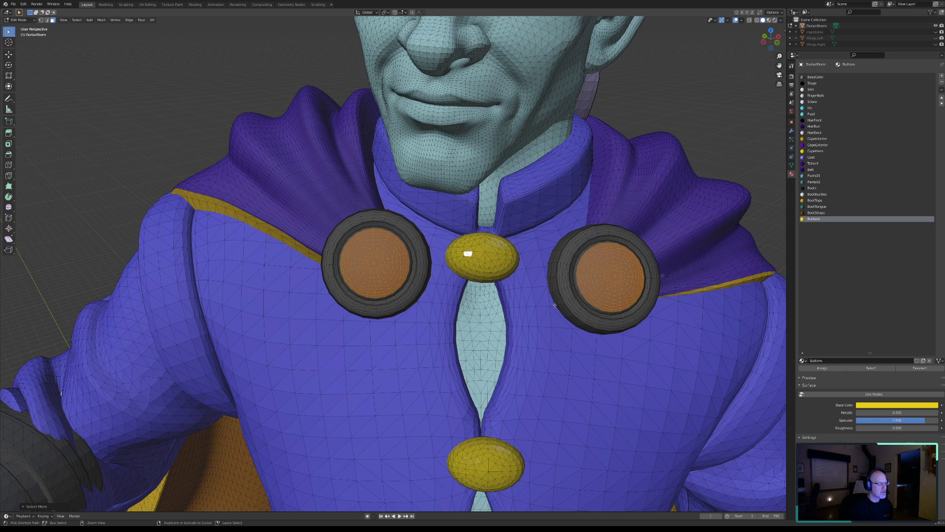
pyautogui.press('ctrl+KP_Add')
pyautogui.press('ctrl+KP_Add')
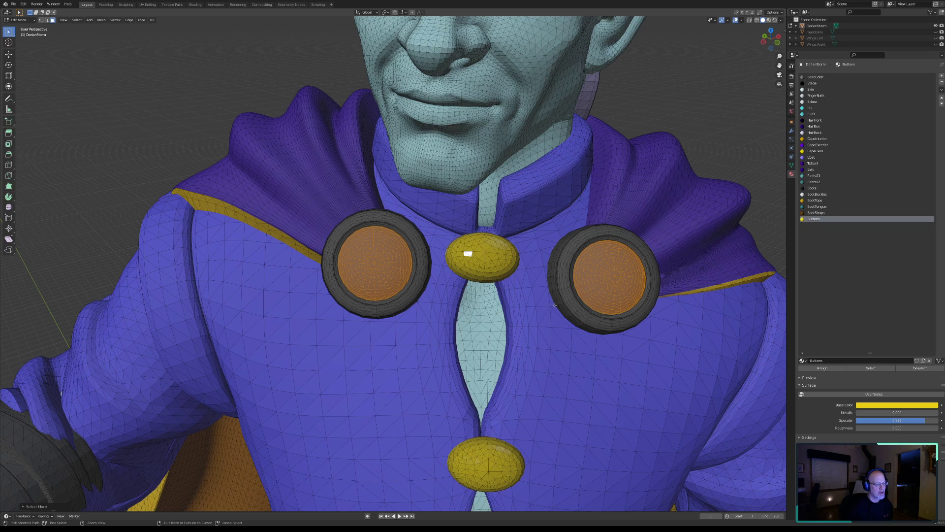
pyautogui.press('ctrl+KP_Add')
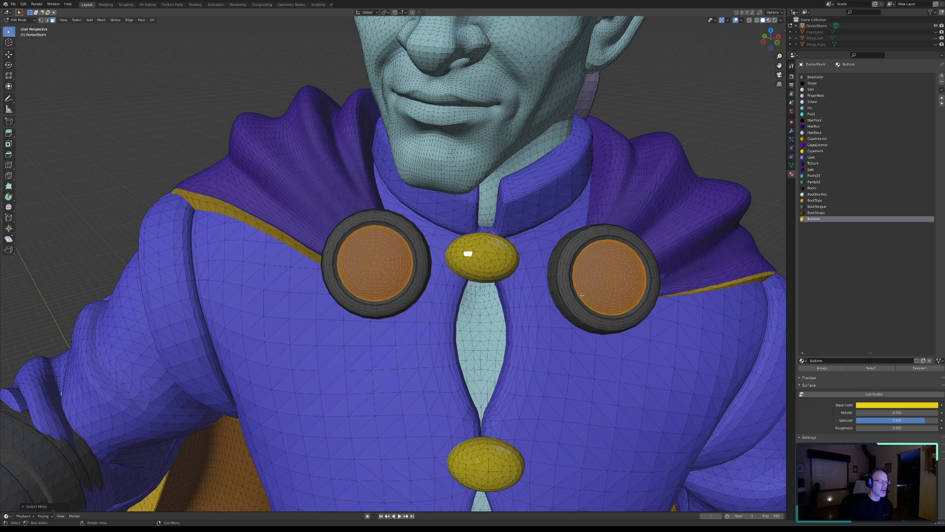
# Add a new material slot with a material named ClaspInner.
pyautogui.moveTo(606, 297)
pyautogui.mouseDown(button='middle')
pyautogui.moveTo(547, 291)
pyautogui.moveTo(605, 301)
pyautogui.mouseUp(button='middle')
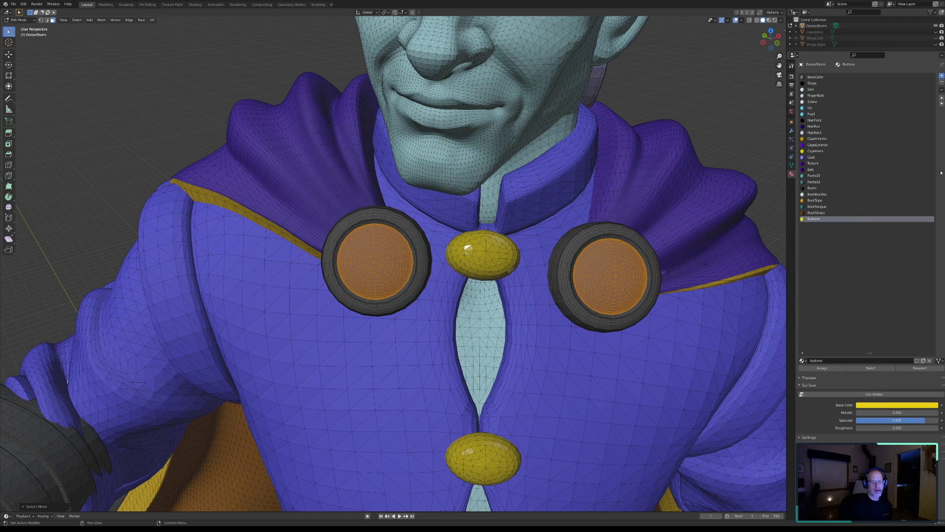
pyautogui.click(942, 75)
pyautogui.click(820, 361)
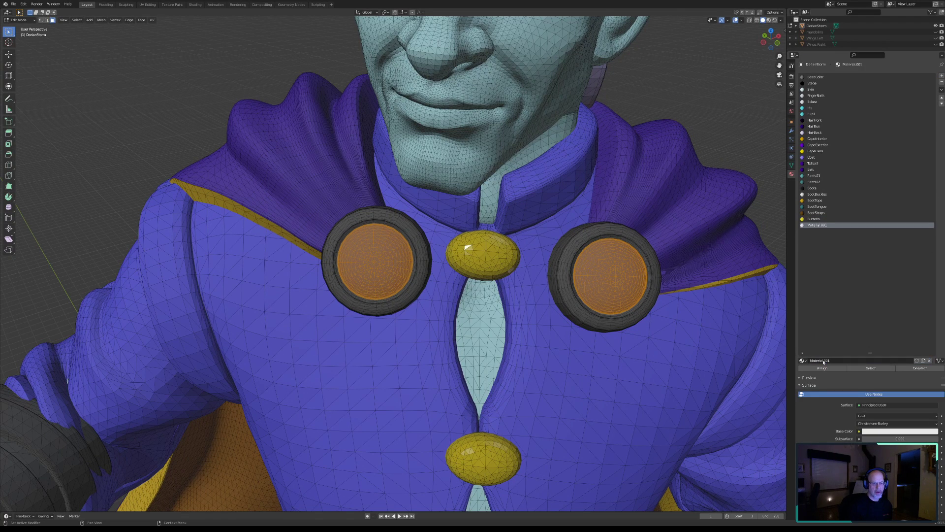
pyautogui.write('ClaspInner')
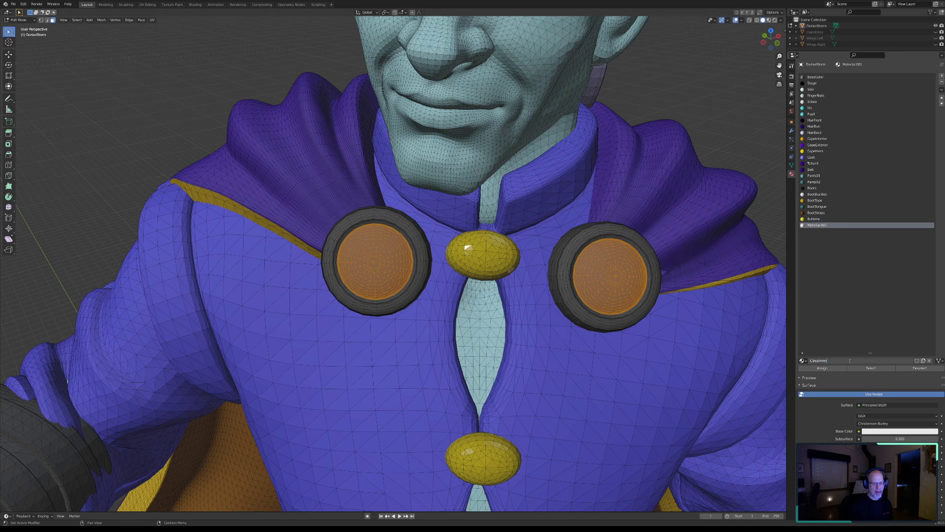
pyautogui.press('Return')
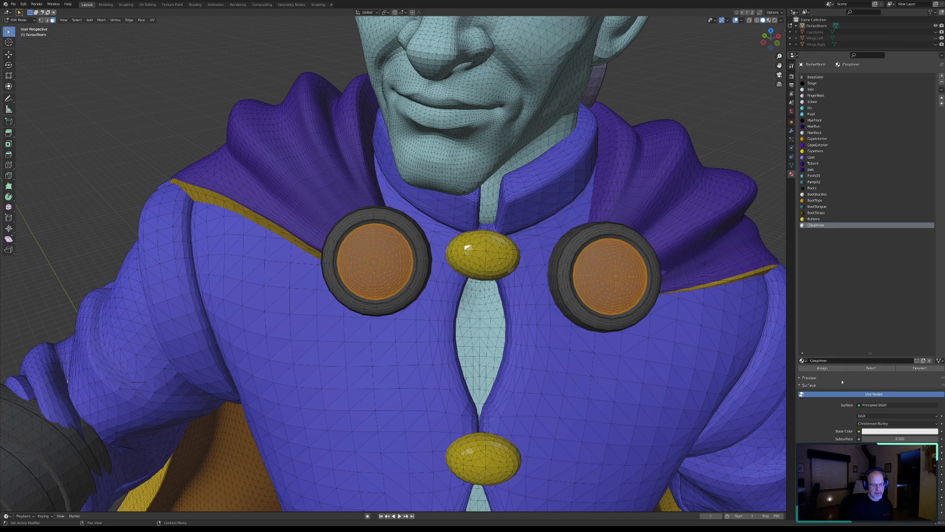
# Disable nodes for ClaspInner, set specular about 0.8, roughness 0 and a light grey base color, then assign it to the clasp domes and deselect them.
pyautogui.click(861, 393)
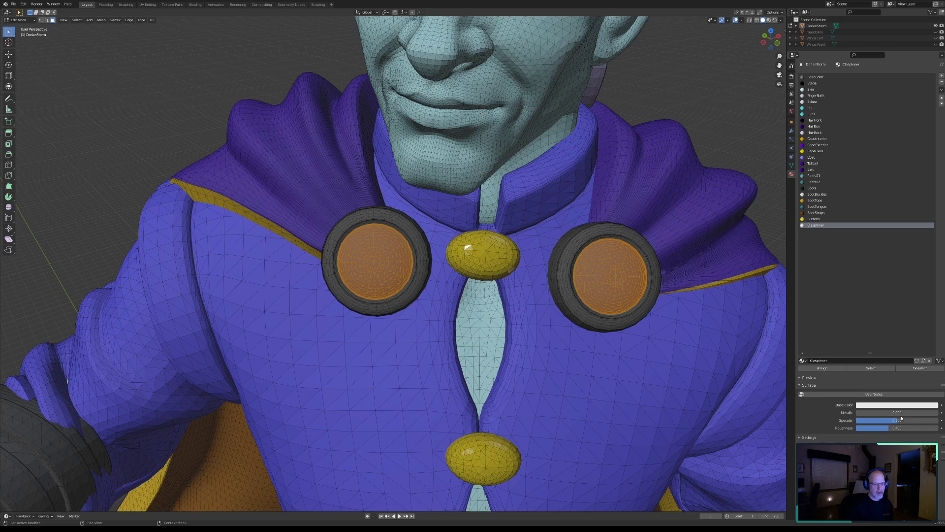
pyautogui.moveTo(915, 420); pyautogui.dragTo(856, 428)
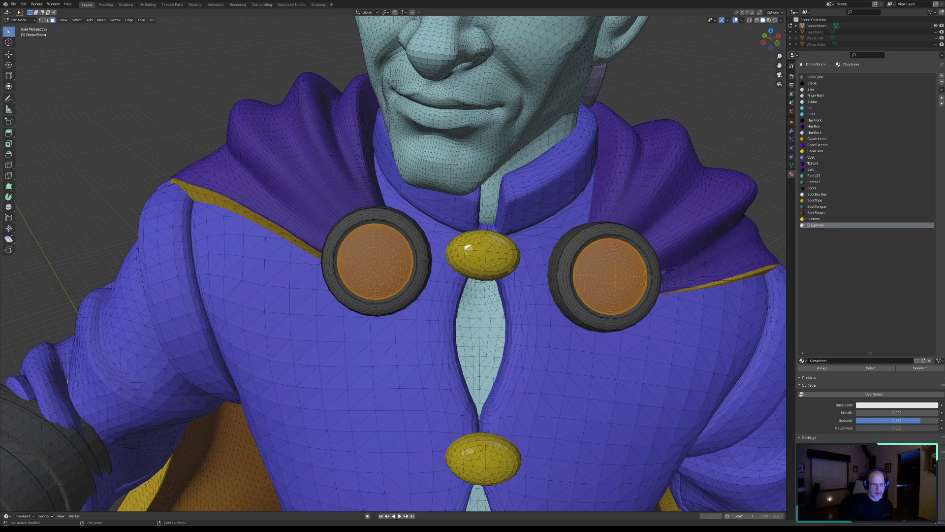
pyautogui.click(904, 405)
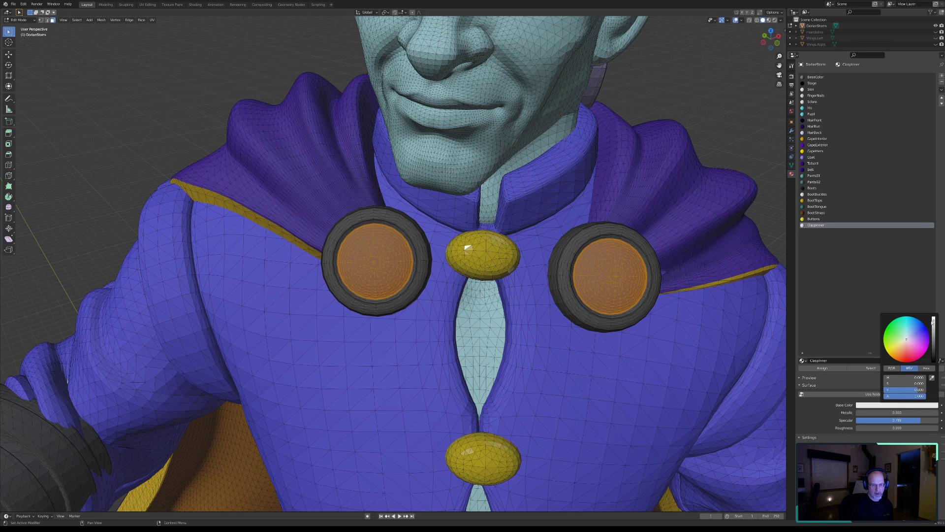
pyautogui.moveTo(933, 320); pyautogui.dragTo(934, 332)
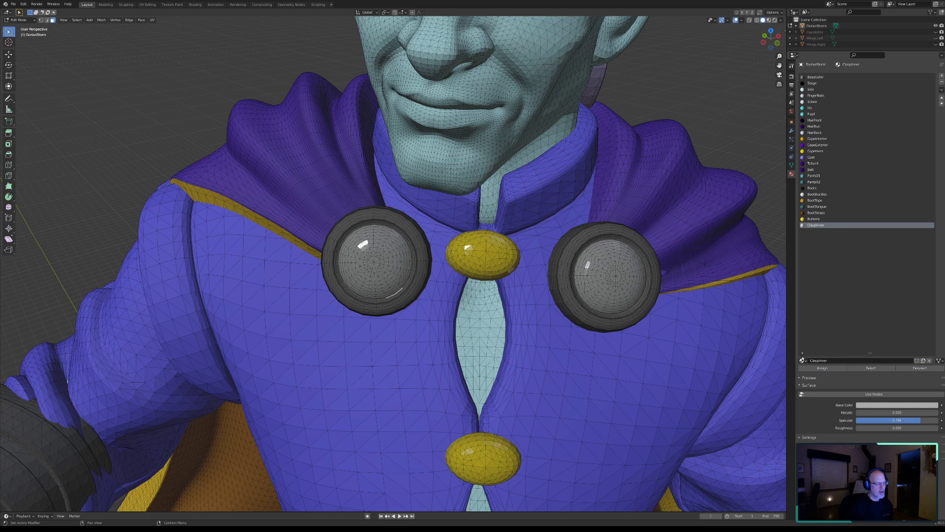
# Select all linked faces of both cape clasps, then deselect the ClaspInner faces so only the outer rings are selected.
pyautogui.moveTo(687, 374); pyautogui.dragTo(490, 282, button='middle')
pyautogui.scroll(-4, 598, 364)
pyautogui.press('c')
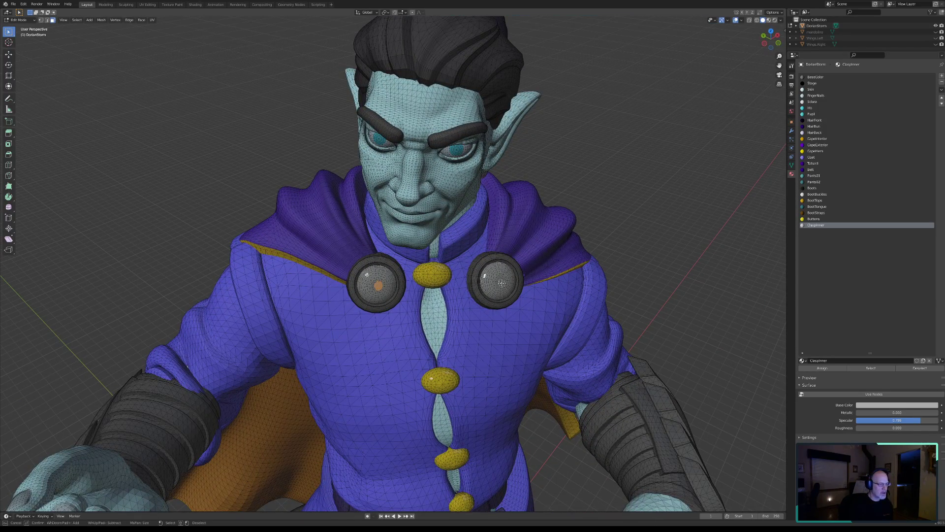
pyautogui.press('Escape')
pyautogui.hotkey('ctrl', 'l')
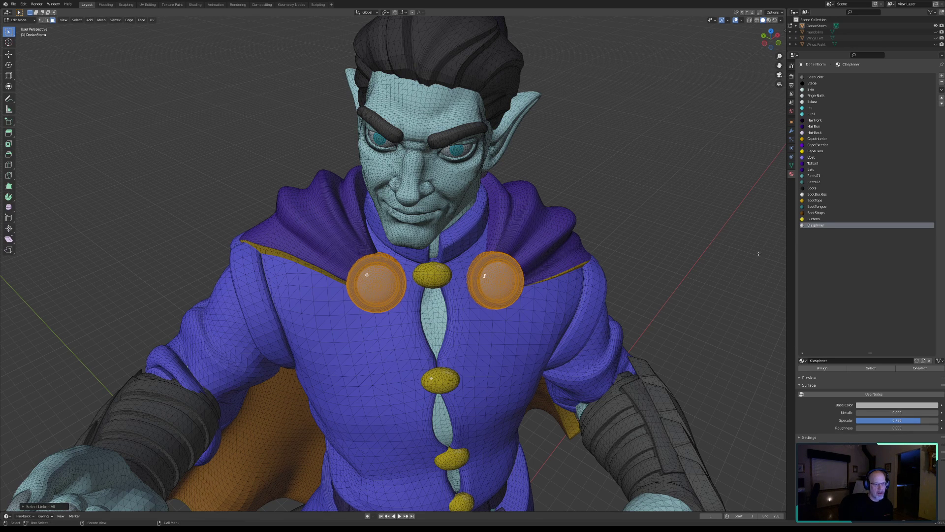
pyautogui.click(920, 368)
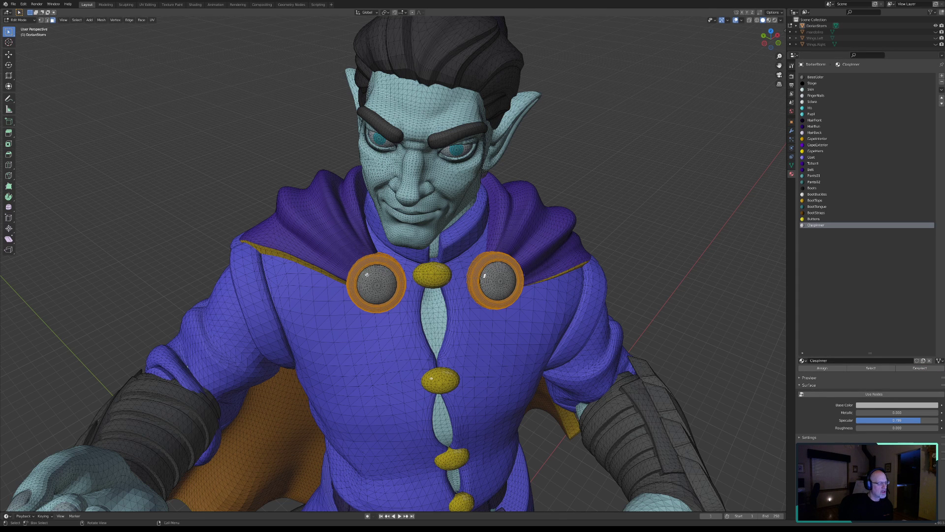
# Add a new material slot with a material named ClaspOuter.
pyautogui.moveTo(528, 298)
pyautogui.mouseDown(button='middle')
pyautogui.moveTo(441, 289)
pyautogui.moveTo(537, 300)
pyautogui.mouseUp(button='middle')
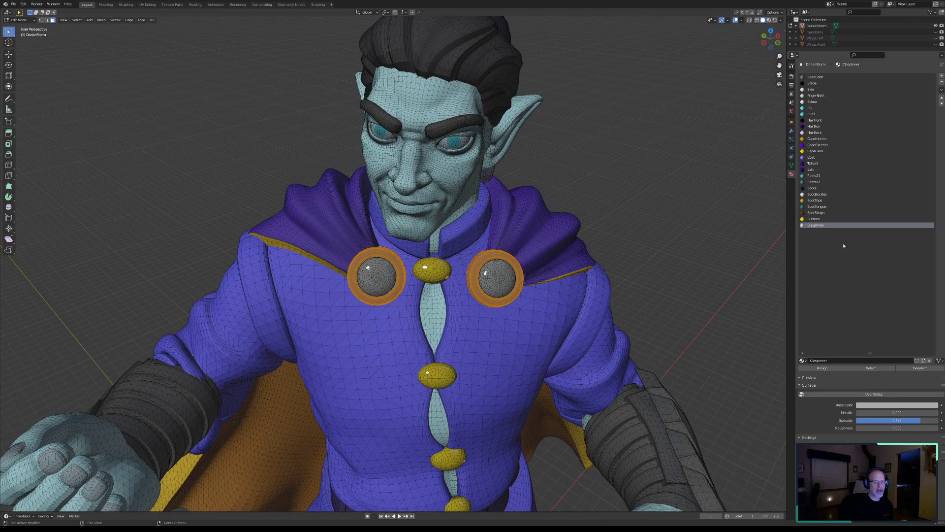
pyautogui.click(941, 77)
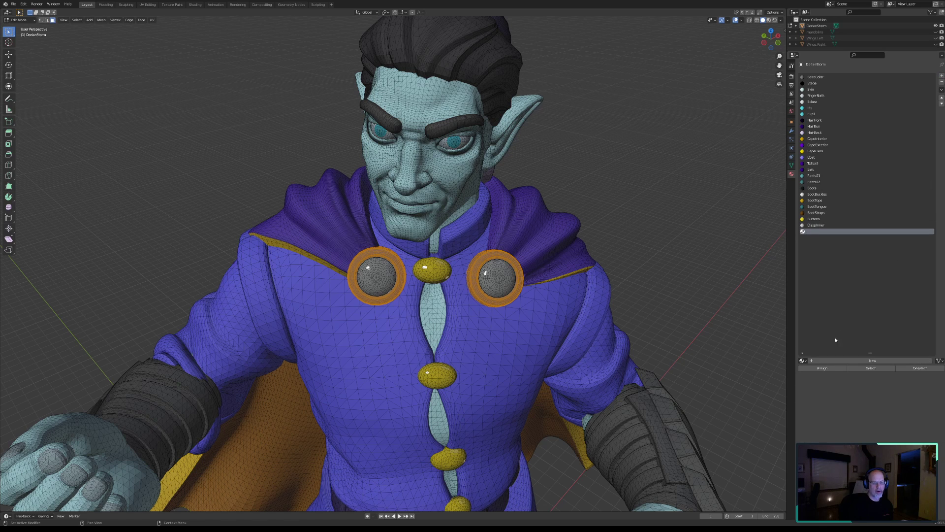
pyautogui.click(823, 363)
pyautogui.doubleClick(826, 361)
pyautogui.write('ClaspOuter')
pyautogui.press('Return')
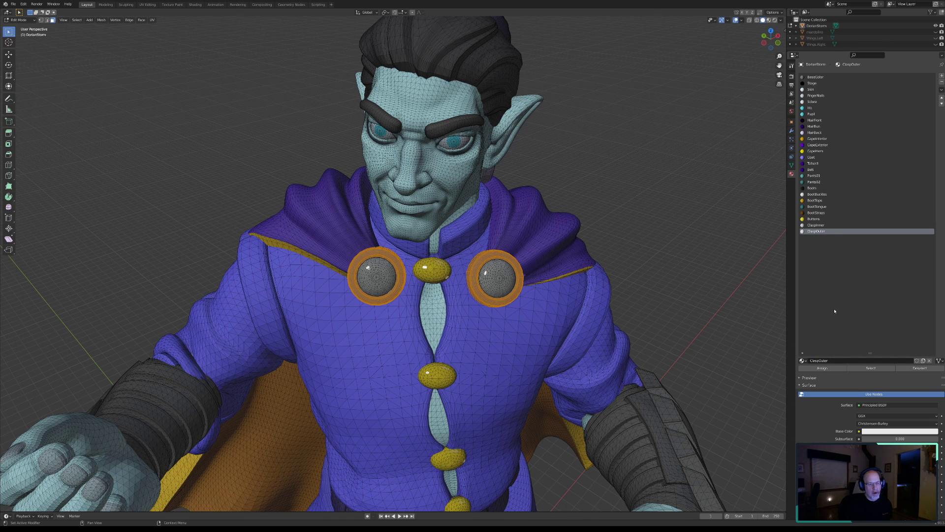
# Disable nodes for ClaspOuter, set specular about 0.8, roughness 0 and a near-black base color, then assign it to the clasp rings and deselect them.
pyautogui.click(868, 395)
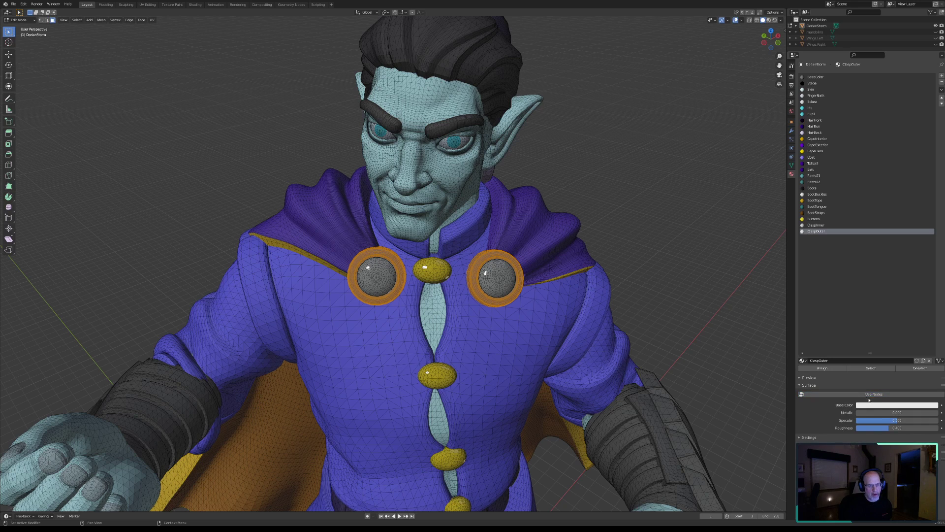
pyautogui.moveTo(876, 420); pyautogui.dragTo(856, 427)
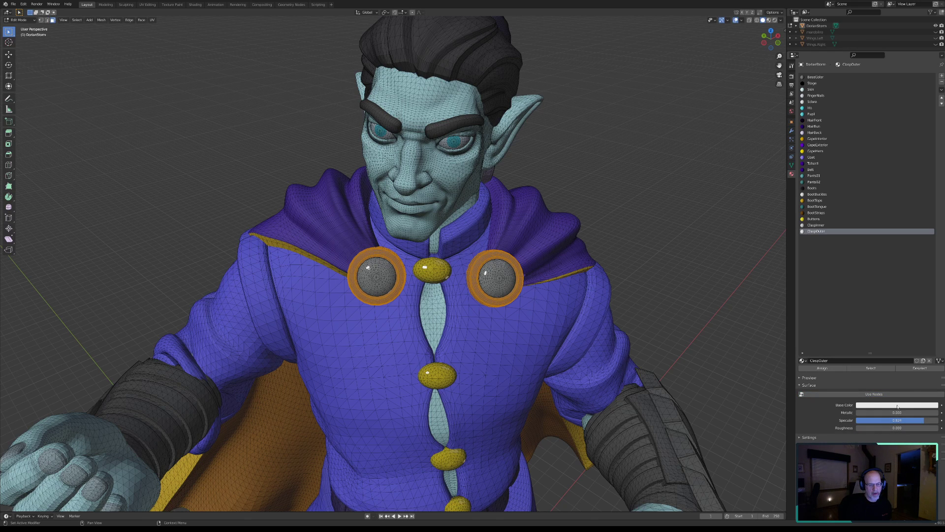
pyautogui.click(920, 404)
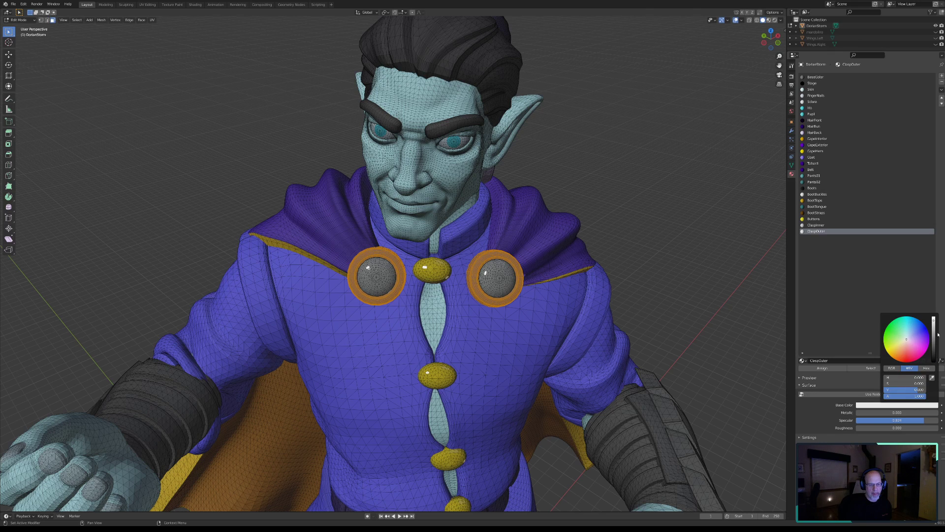
pyautogui.moveTo(934, 320); pyautogui.dragTo(934, 359)
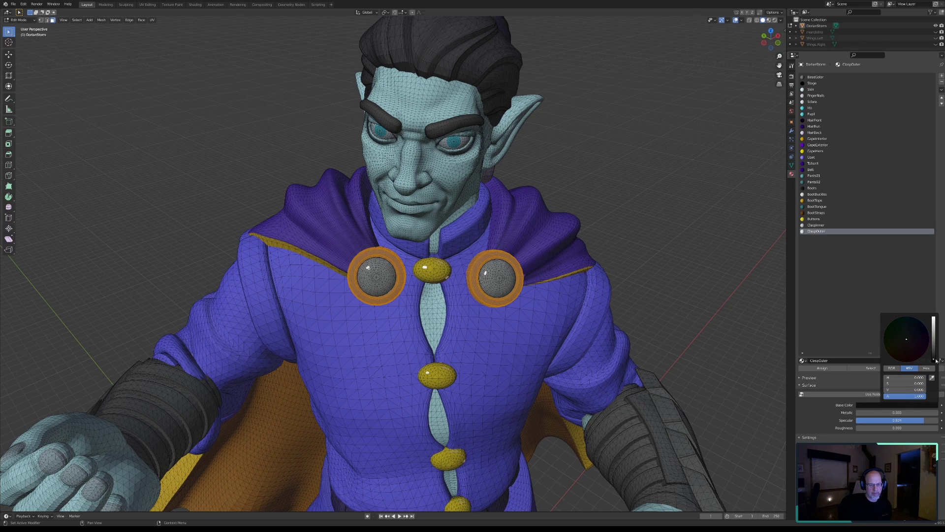
pyautogui.hotkey('alt', 'a')
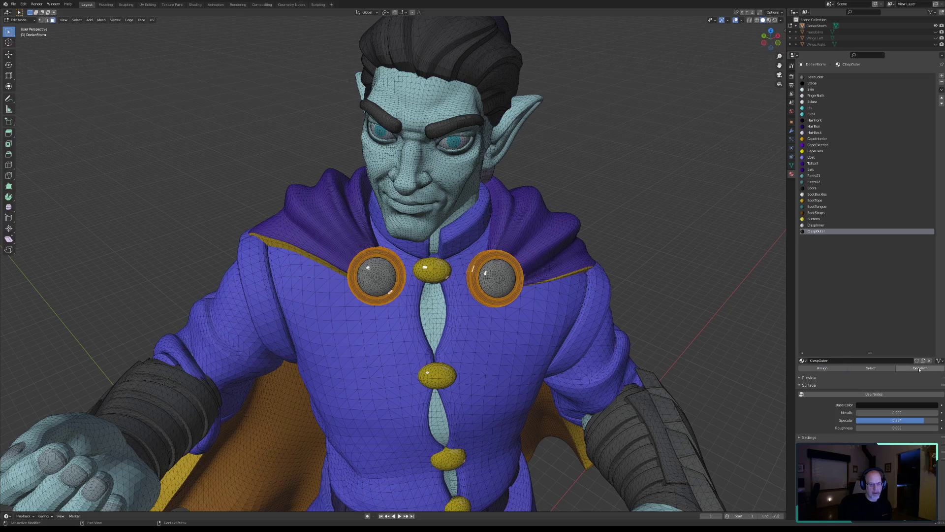
# Save the Blender file with the finished clasp materials.
pyautogui.scroll(-6, 498, 362)
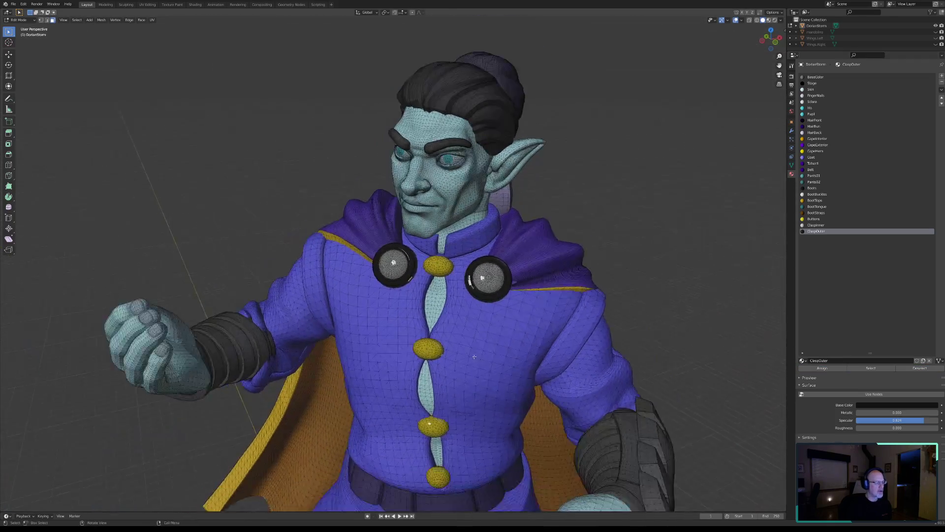
pyautogui.moveTo(498, 363); pyautogui.dragTo(453, 343, button='middle')
pyautogui.scroll(-4, 403, 346)
pyautogui.keyDown('shift'); pyautogui.moveTo(406, 366); pyautogui.dragTo(426, 352, button='middle'); pyautogui.keyUp('shift')
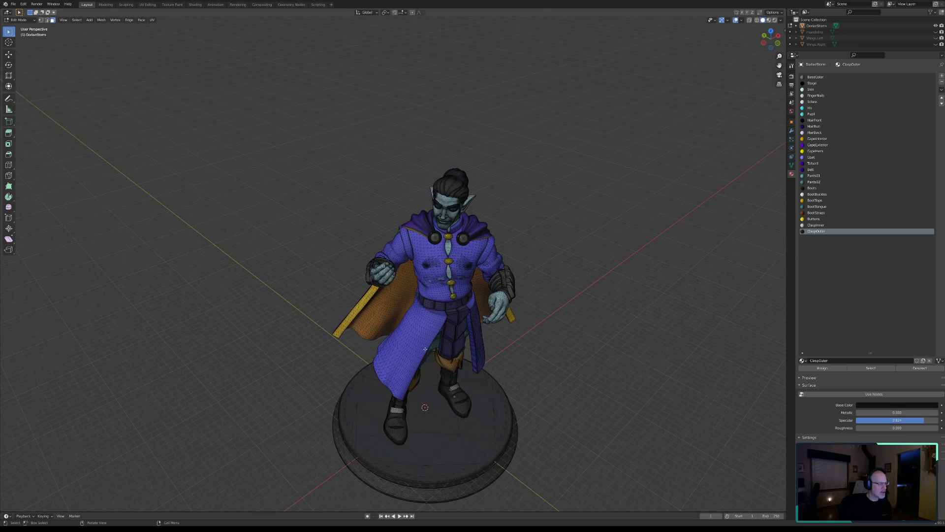
pyautogui.click(13, 4)
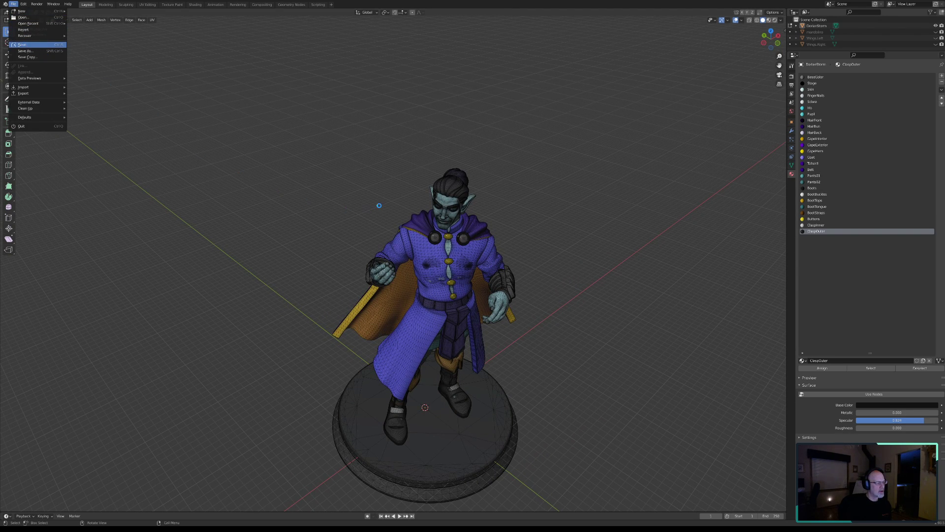
pyautogui.click(21, 45)
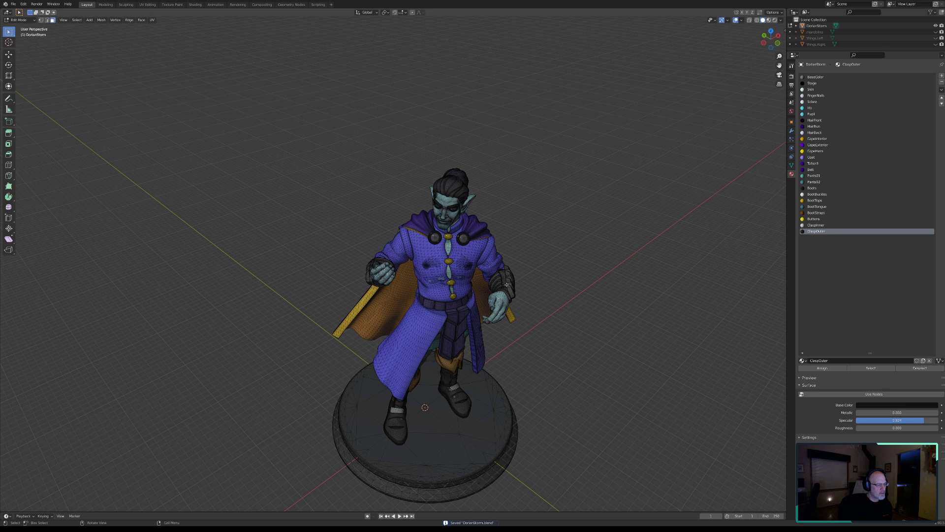
# Switch to Object Mode and examine the colored character from the front and side without the wireframe.
pyautogui.moveTo(520, 284); pyautogui.dragTo(335, 275, button='middle')
pyautogui.scroll(-2, 432, 282)
pyautogui.scroll(4, 432, 283)
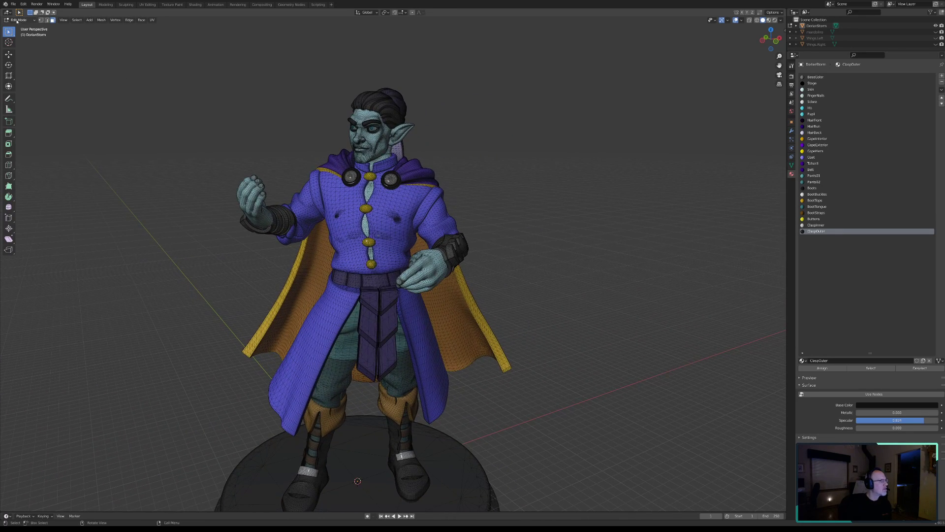
pyautogui.click(19, 20)
pyautogui.click(22, 27)
pyautogui.moveTo(386, 243); pyautogui.dragTo(421, 230, button='middle')
pyautogui.scroll(2, 417, 230)
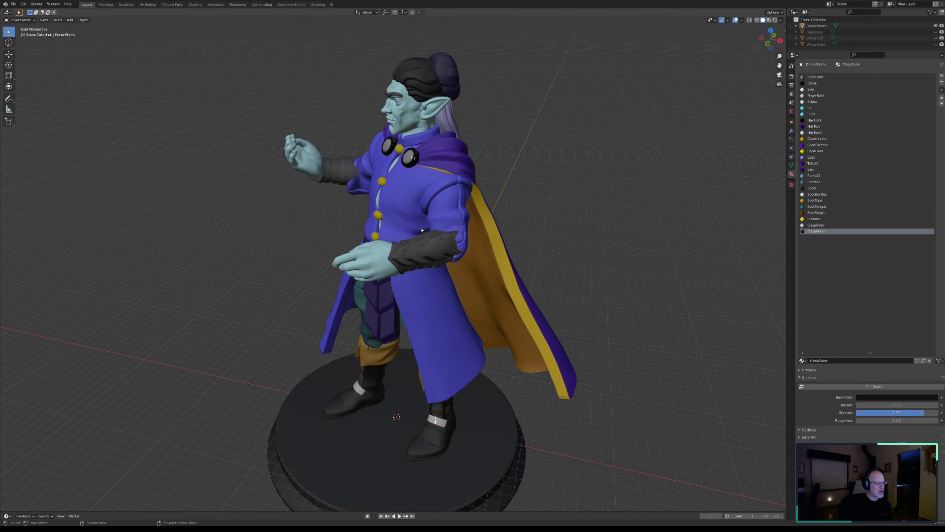
# Return to Edit Mode on the character mesh and save the file again.
pyautogui.click(22, 23)
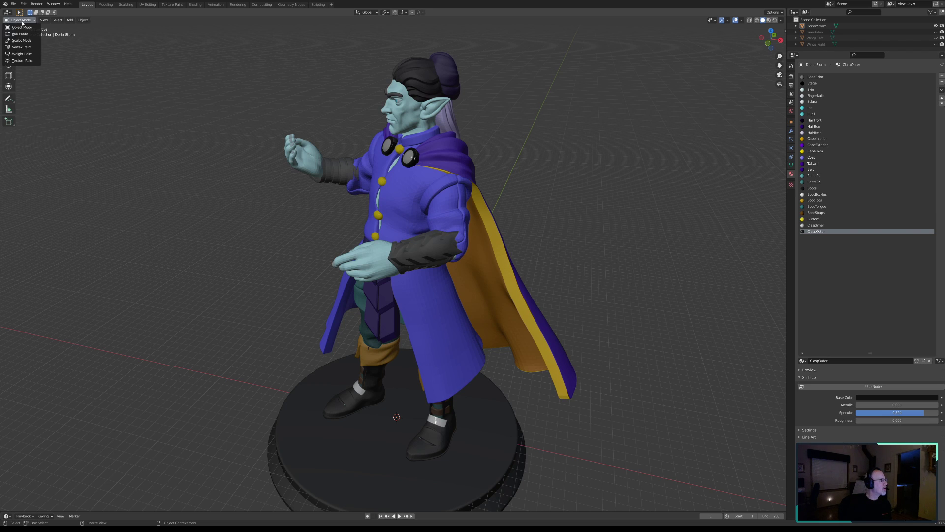
pyautogui.click(24, 34)
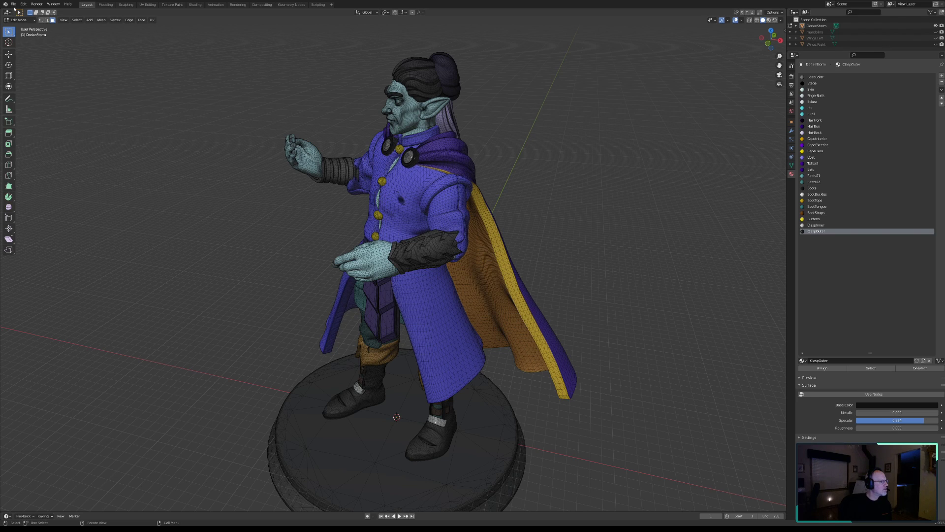
pyautogui.click(13, 4)
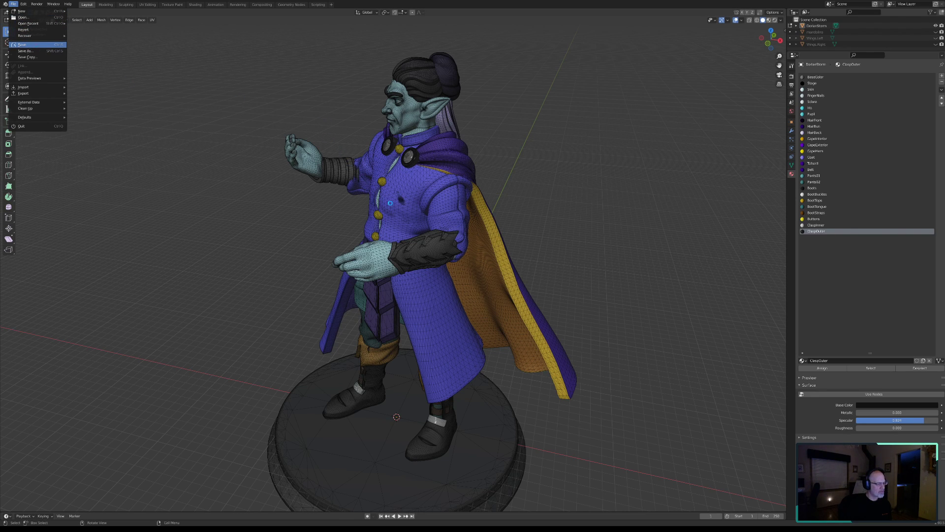
pyautogui.click(21, 44)
# Circle-select faces on the outer plates of both forearm bracers and extend the selection to all linked faces.
pyautogui.press('c')
pyautogui.press('Escape')
pyautogui.moveTo(381, 240); pyautogui.dragTo(461, 181, button='middle')
pyautogui.press('c')
pyautogui.press('Escape')
pyautogui.press('ctrl')
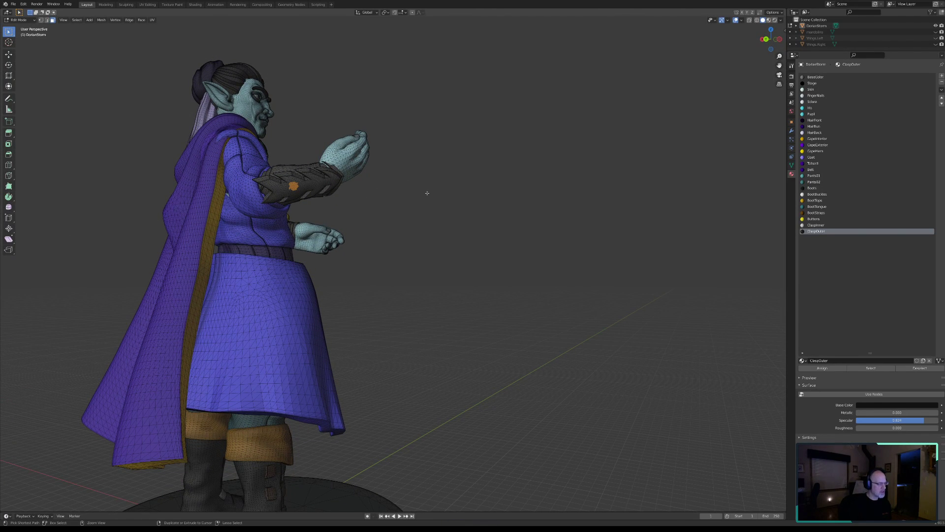
pyautogui.hotkey('ctrl', 'l')
pyautogui.moveTo(397, 172); pyautogui.dragTo(356, 200, button='middle')
pyautogui.moveTo(420, 177); pyautogui.dragTo(369, 168, button='middle')
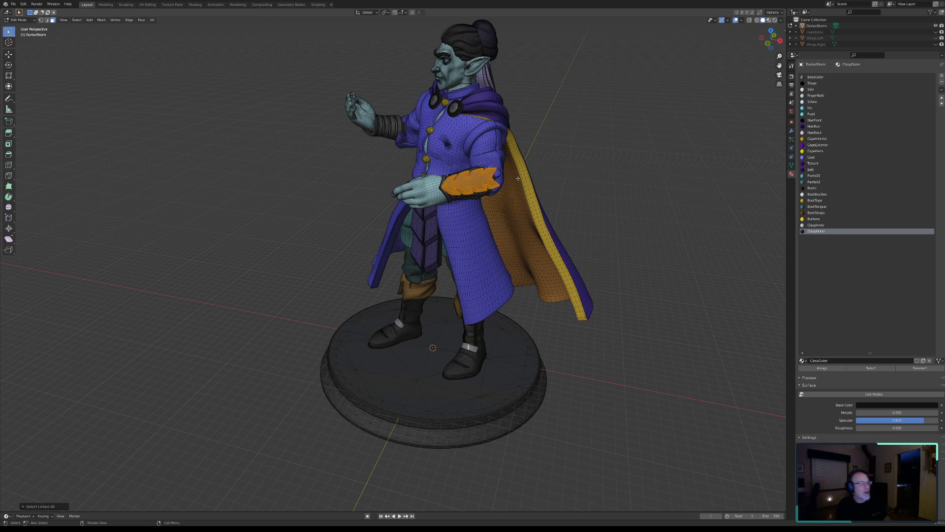
pyautogui.moveTo(440, 172); pyautogui.dragTo(541, 194, button='middle')
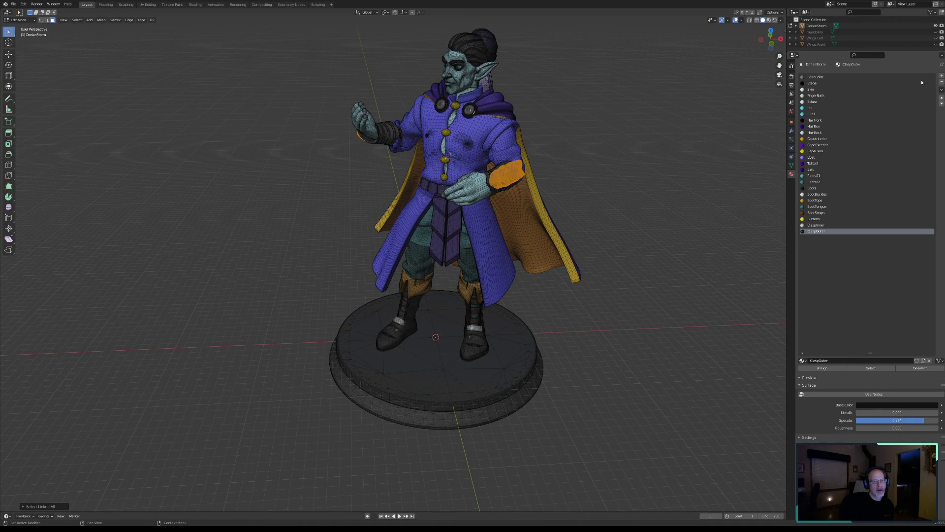
# Add a new material slot with a material named BracersOuter.
pyautogui.click(942, 76)
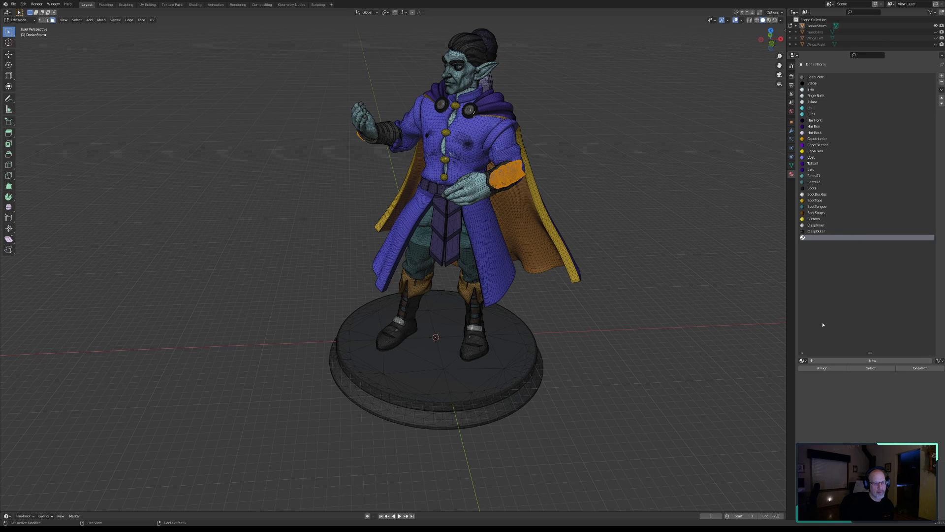
pyautogui.click(818, 360)
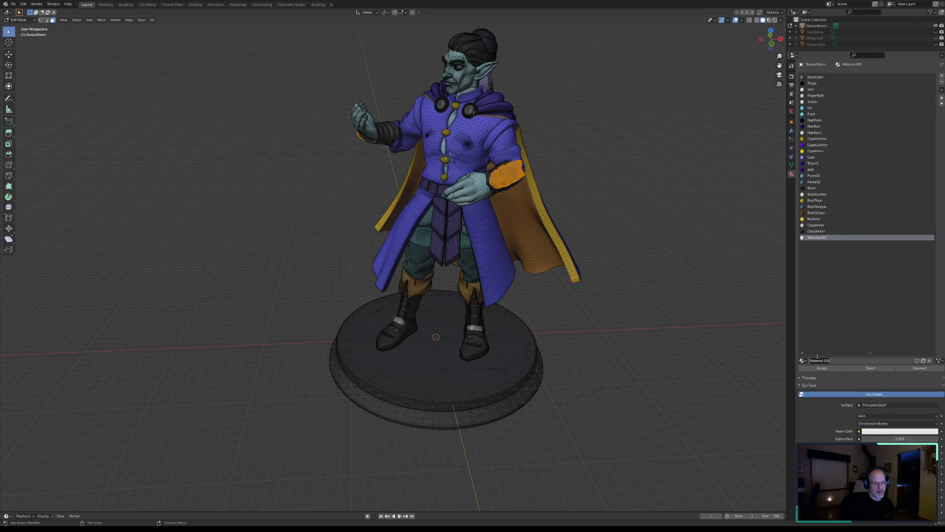
pyautogui.write('Brac')
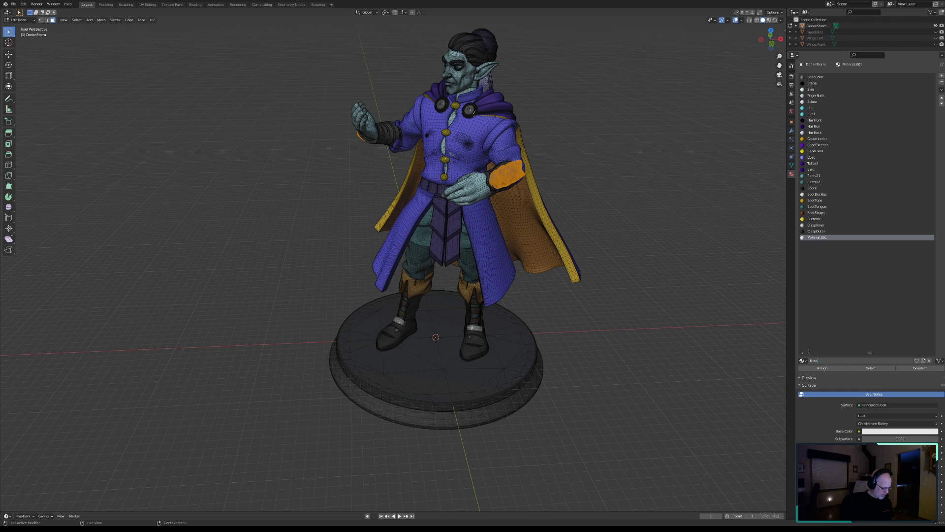
pyautogui.write('ersOuter')
pyautogui.press('Return')
# Disable nodes for BracersOuter, set specular 0, roughness 1 and a light grey base color, then assign it to the outer plates and deselect them.
pyautogui.click(872, 394)
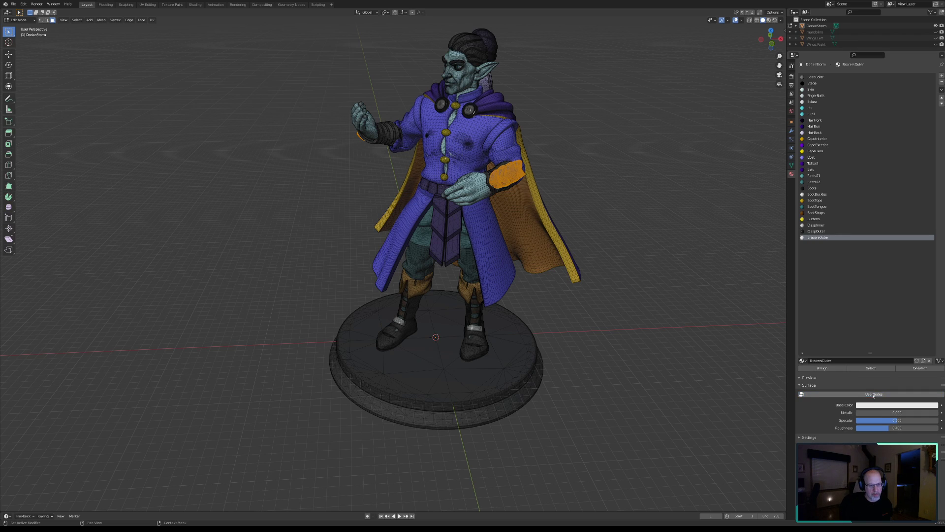
pyautogui.moveTo(891, 419); pyautogui.dragTo(855, 419)
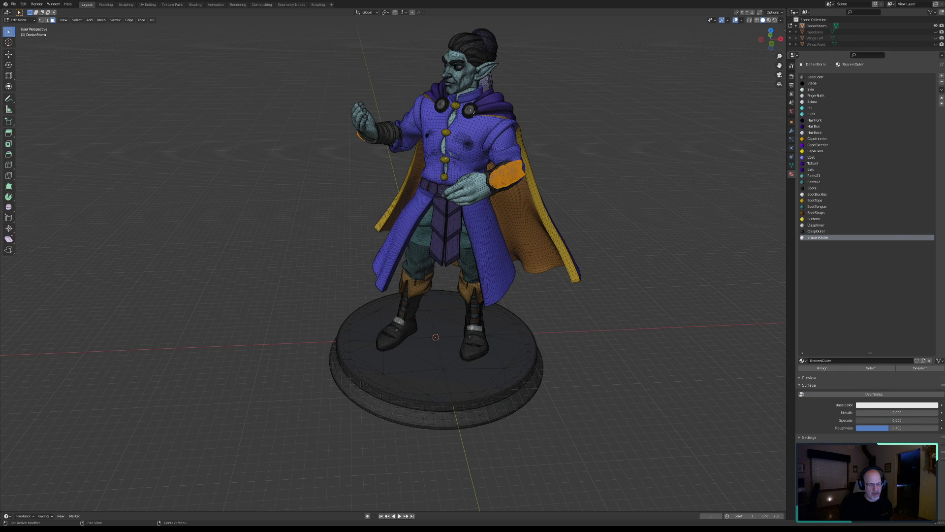
pyautogui.click(876, 427)
pyautogui.write('1')
pyautogui.press('Return')
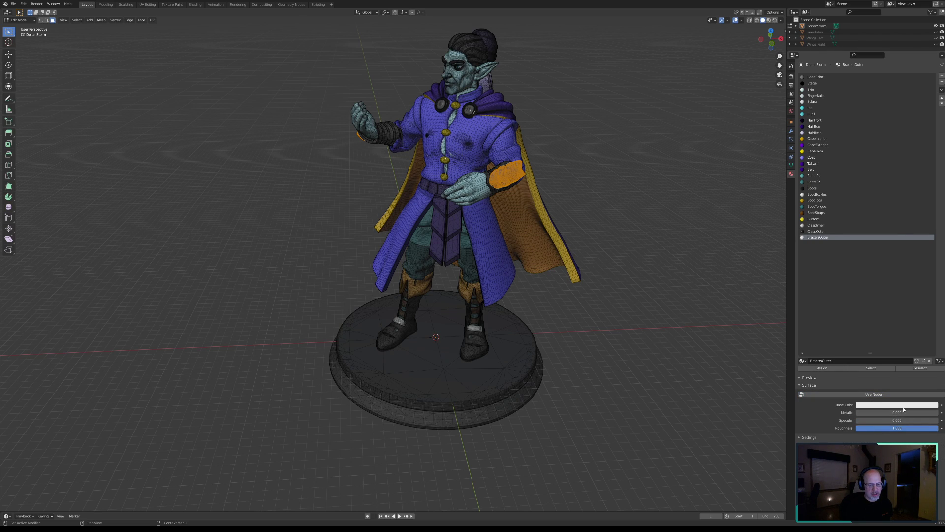
pyautogui.click(903, 405)
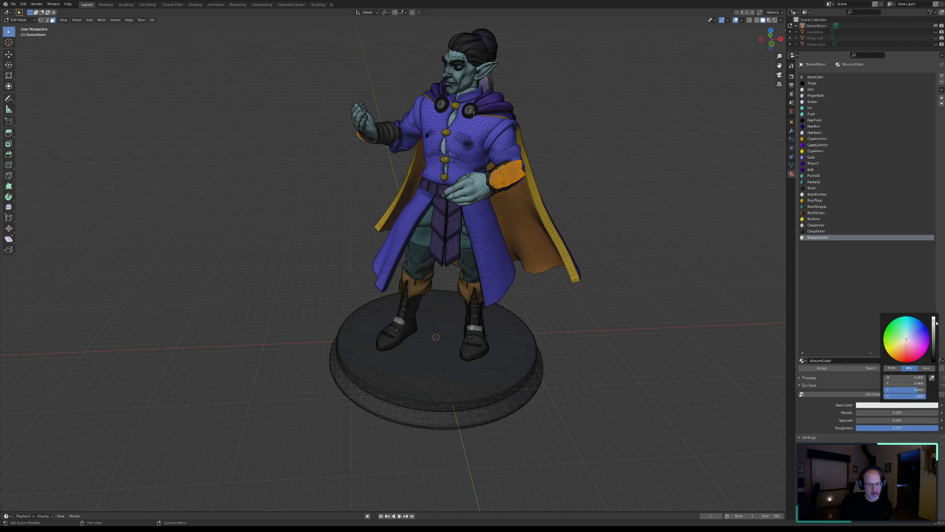
pyautogui.click(827, 368)
pyautogui.click(914, 368)
# Circle-select faces on the inner layer of both bracers and extend the selection to all linked faces.
pyautogui.moveTo(604, 340); pyautogui.dragTo(572, 253, button='middle')
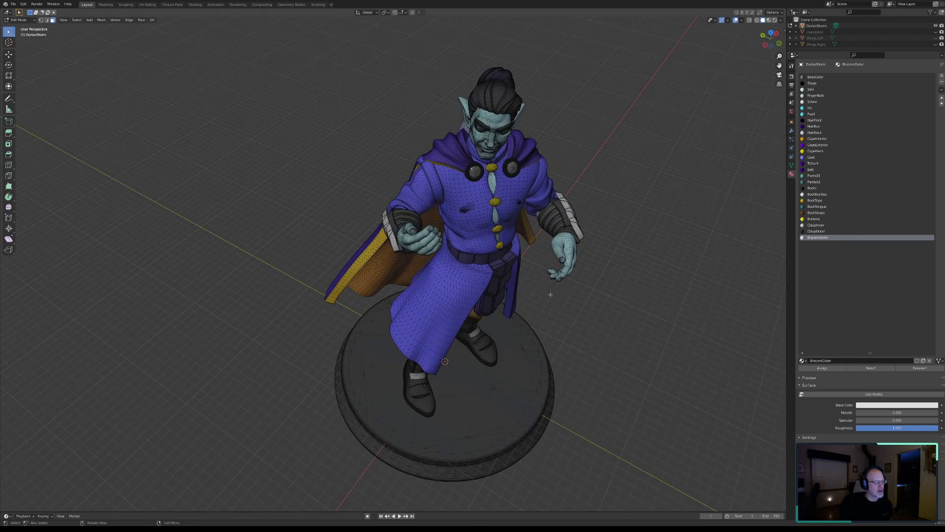
pyautogui.press('c')
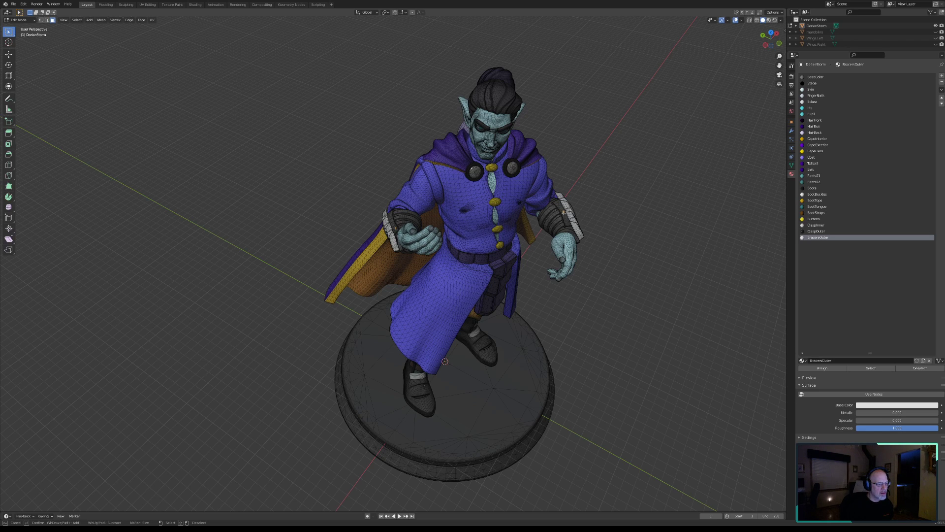
pyautogui.press('Escape')
pyautogui.hotkey('ctrl', 'l')
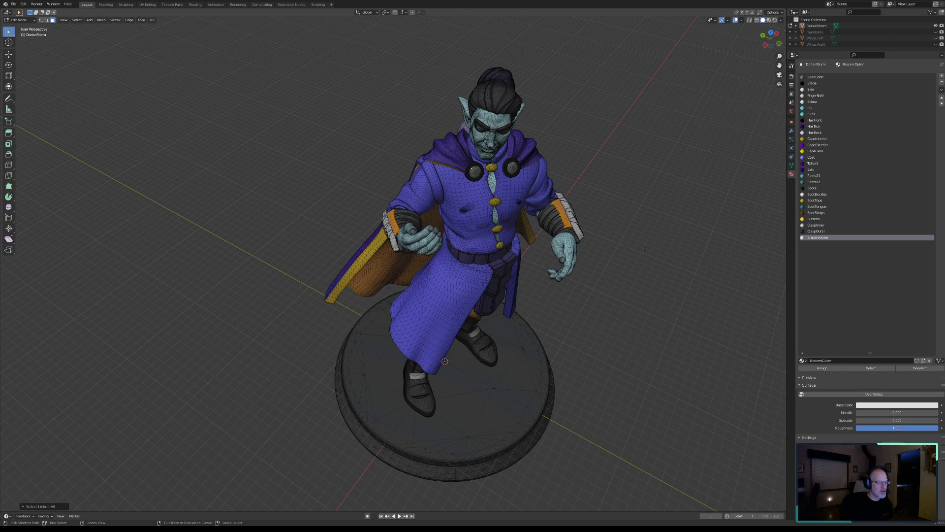
pyautogui.moveTo(585, 255); pyautogui.dragTo(562, 272, button='middle')
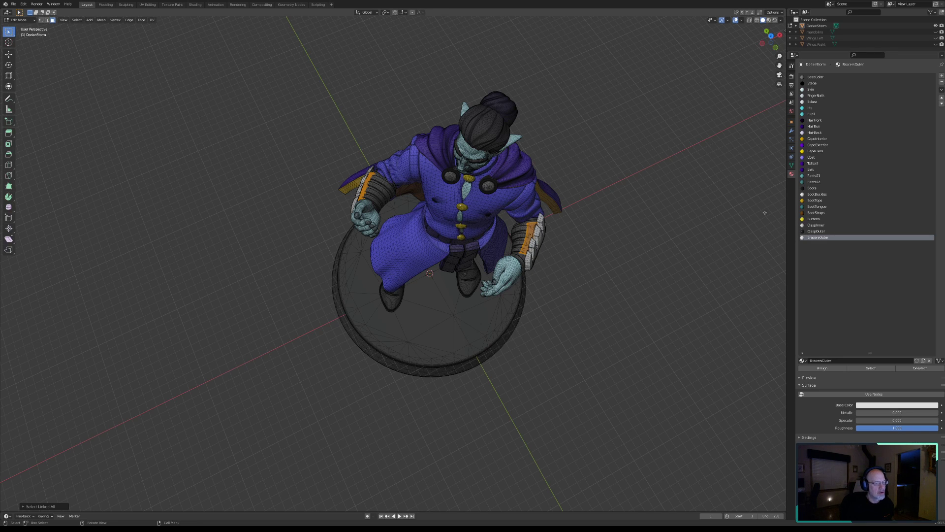
# Add a new material slot with a material named BracersInner.
pyautogui.click(941, 75)
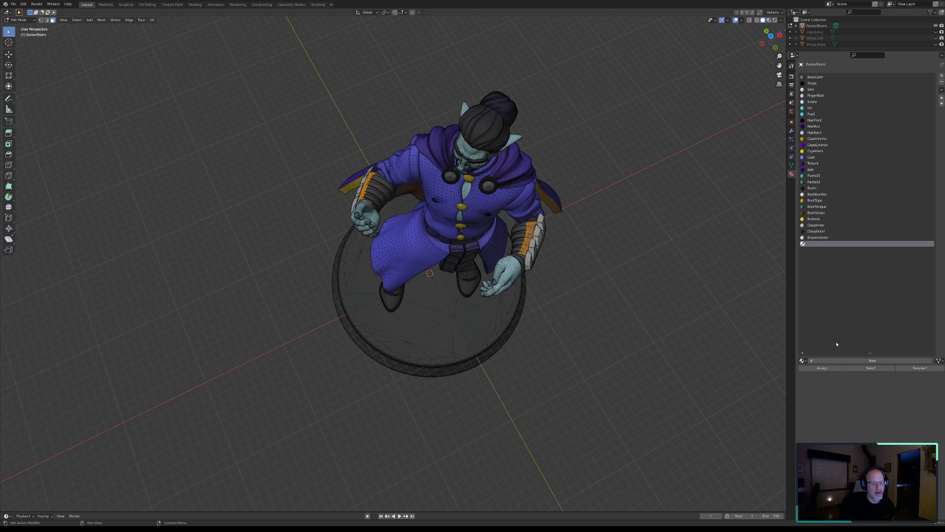
pyautogui.click(832, 363)
pyautogui.doubleClick(831, 360)
pyautogui.write('BracersIn')
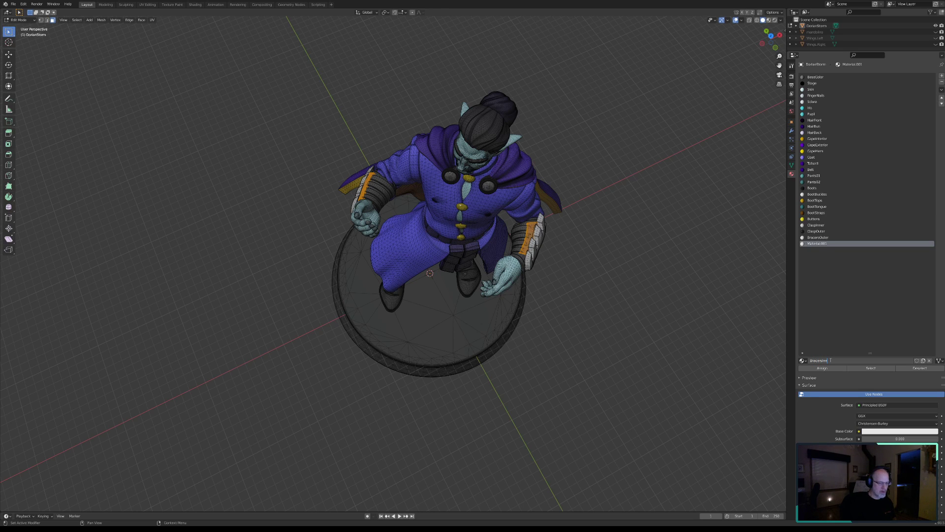
pyautogui.press('Return')
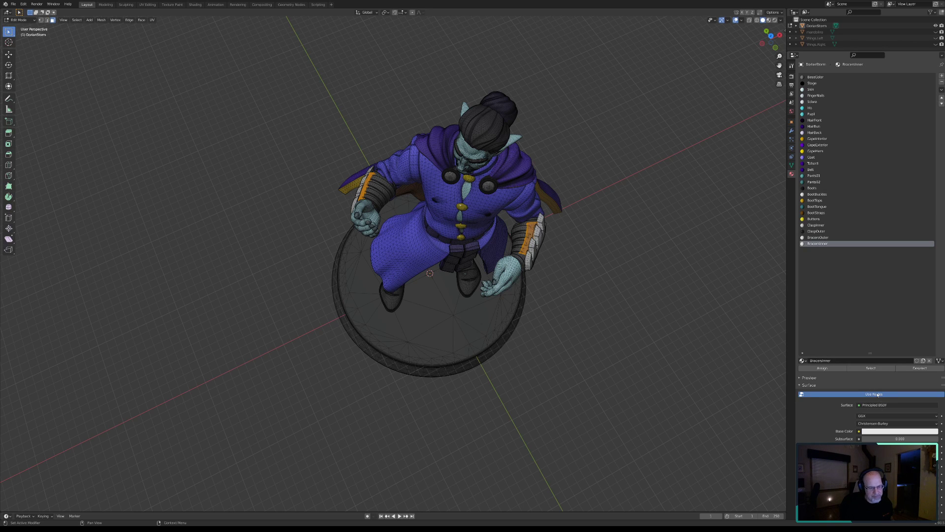
# Disable nodes for BracersInner, set a black base color, specular 0 and roughness 1, then assign it to the inner layers and deselect them.
pyautogui.click(874, 394)
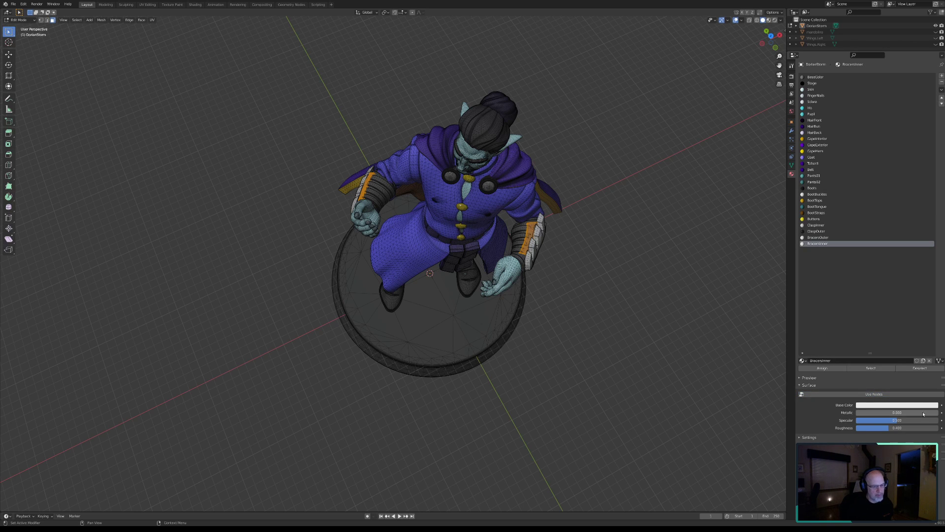
pyautogui.click(899, 405)
pyautogui.moveTo(934, 322); pyautogui.dragTo(934, 362)
pyautogui.moveTo(895, 420); pyautogui.dragTo(938, 428)
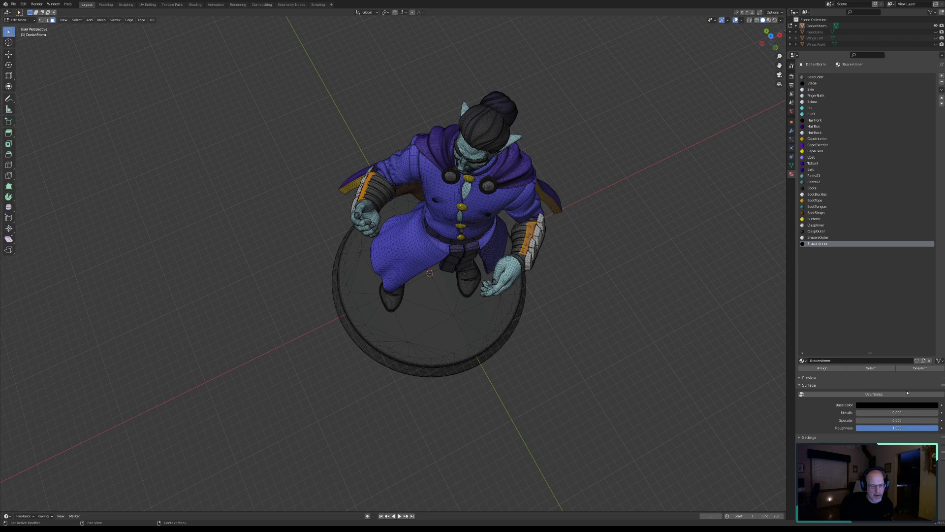
pyautogui.click(841, 368)
pyautogui.click(919, 369)
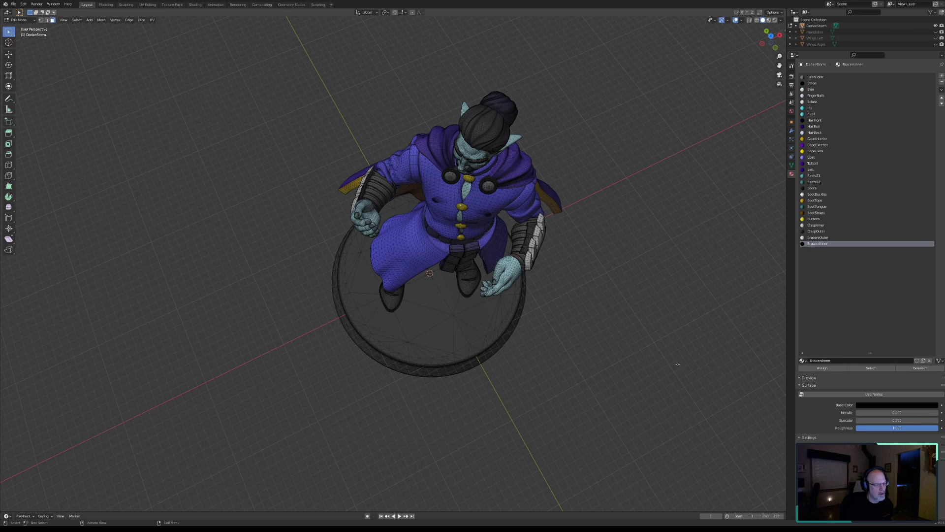
# Circle-select faces on one strap of each forearm bracer and extend the selection to the linked faces.
pyautogui.moveTo(519, 353); pyautogui.dragTo(536, 341, button='middle')
pyautogui.press('c')
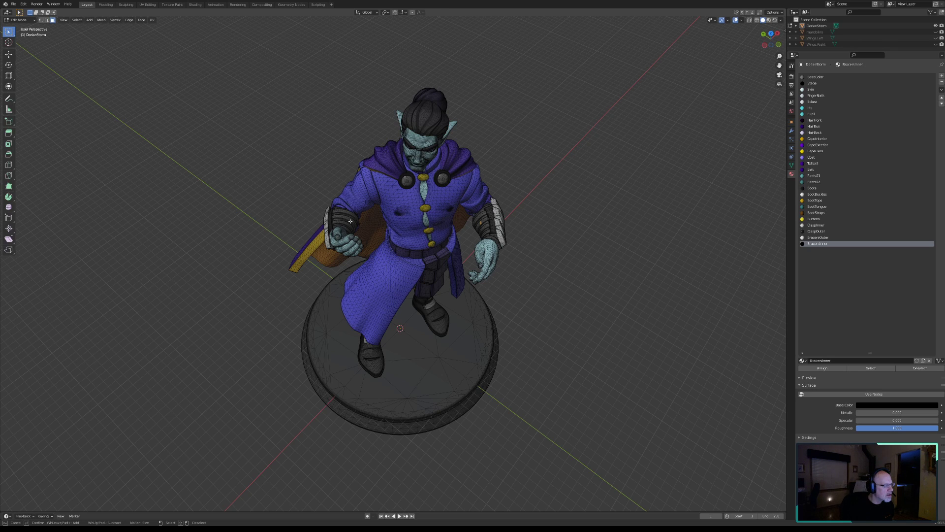
pyautogui.press('Escape')
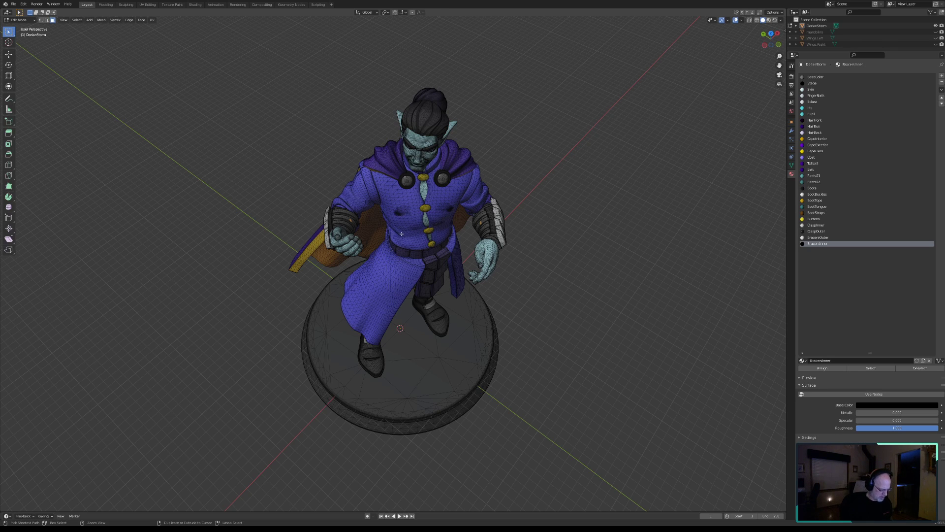
pyautogui.hotkey('ctrl', 'l')
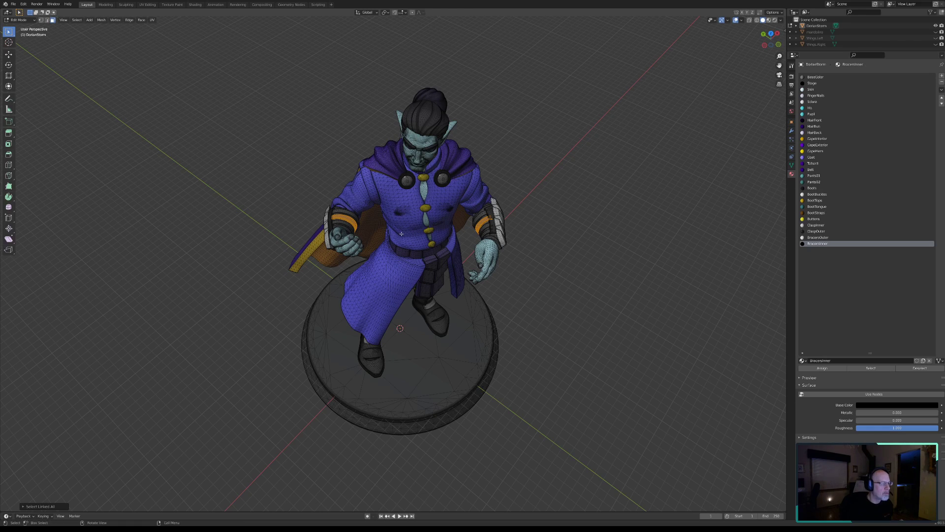
# Add the remaining straps of the character's left bracer to the selection, including all their linked faces.
pyautogui.scroll(4, 482, 225)
pyautogui.moveTo(580, 199); pyautogui.dragTo(592, 177, button='middle')
pyautogui.press('c')
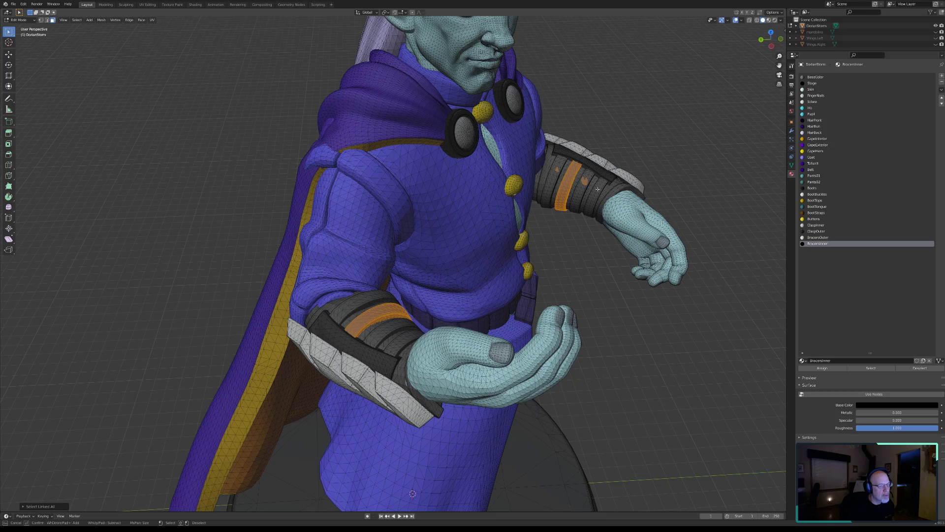
pyautogui.press('Escape')
pyautogui.moveTo(615, 185); pyautogui.dragTo(496, 143, button='middle')
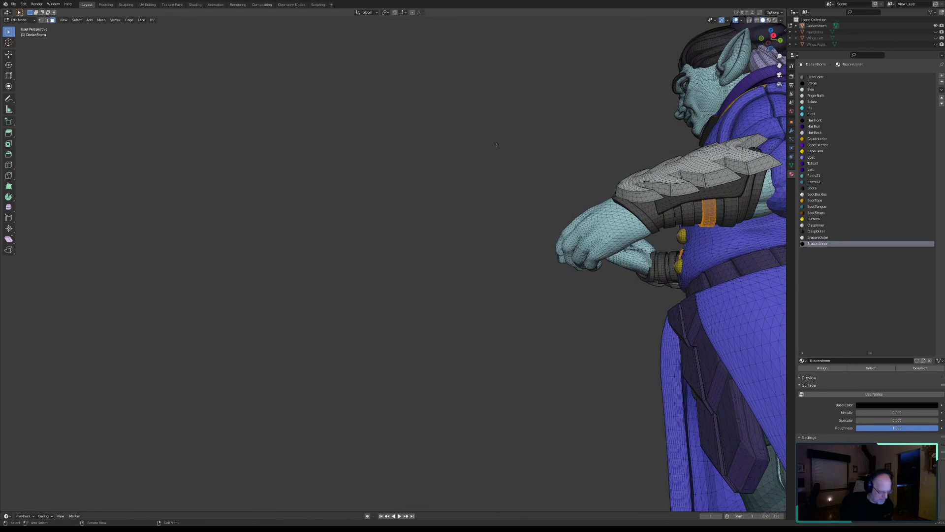
pyautogui.hotkey('ctrl', 'l')
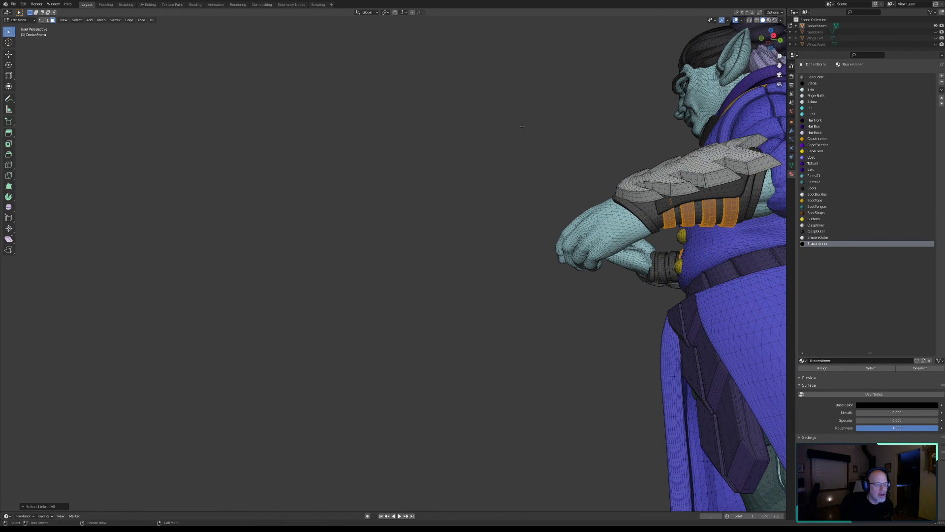
# Add the remaining straps of the character's right bracer to the selection, including all their linked faces.
pyautogui.moveTo(573, 167); pyautogui.dragTo(642, 194, button='middle')
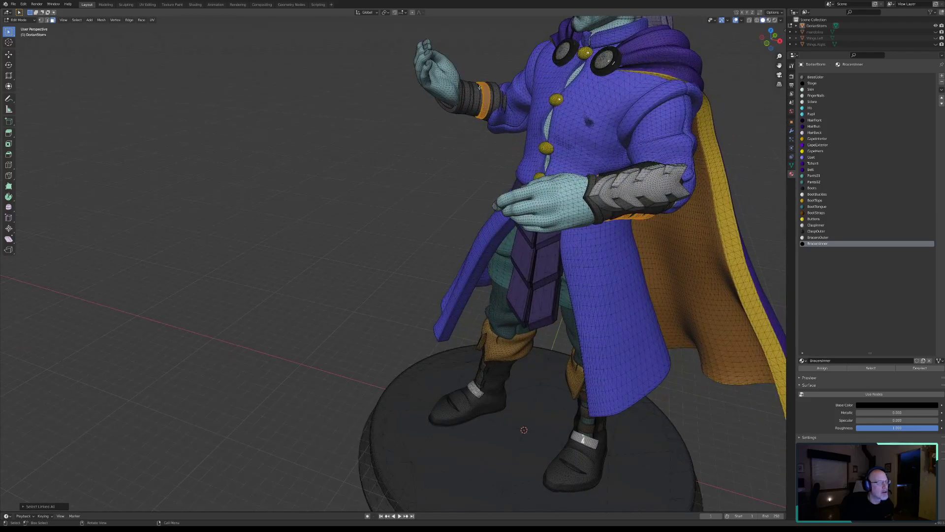
pyautogui.keyDown('shift'); pyautogui.moveTo(480, 98); pyautogui.dragTo(395, 265, button='middle'); pyautogui.keyUp('shift')
pyautogui.scroll(2, 522, 171)
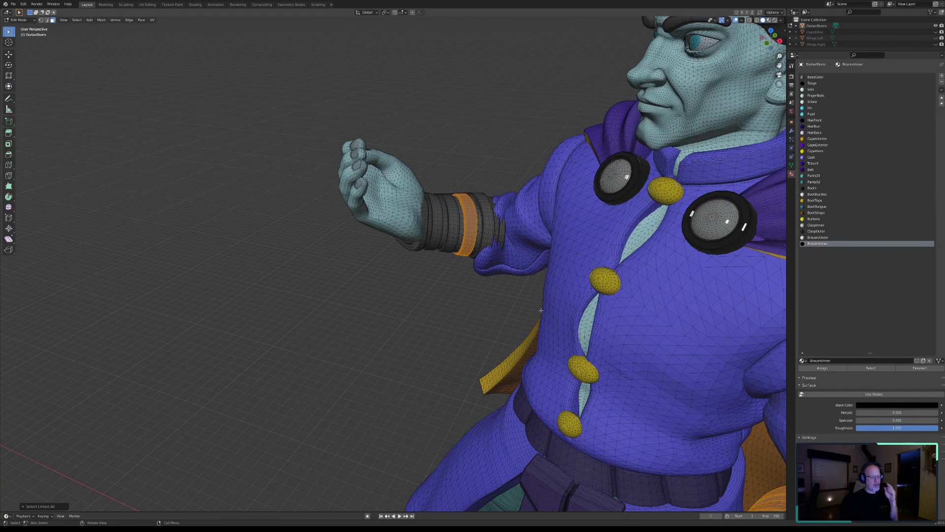
pyautogui.press('c')
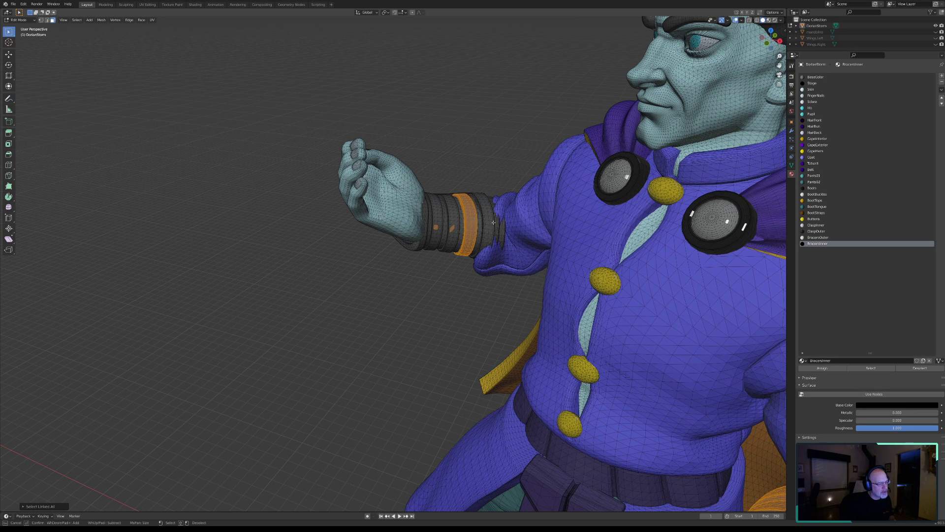
pyautogui.press('Escape')
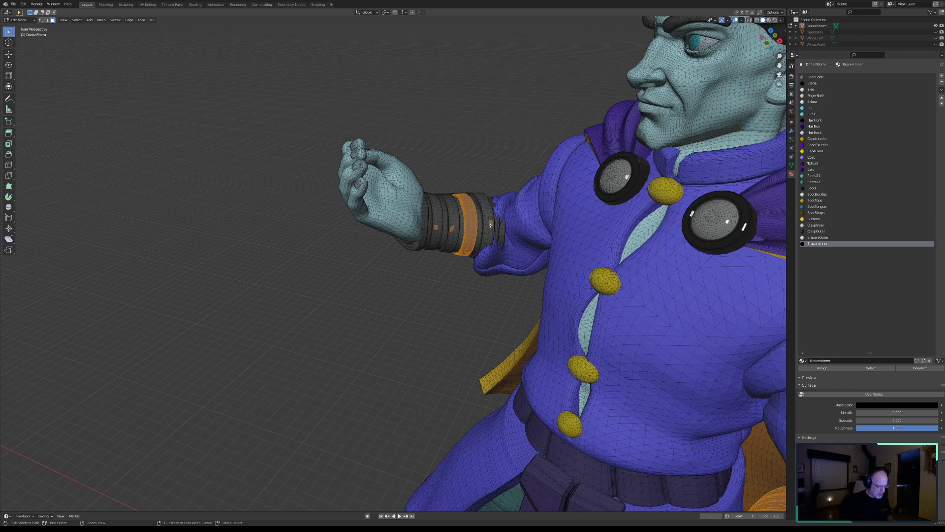
pyautogui.hotkey('ctrl', 'l')
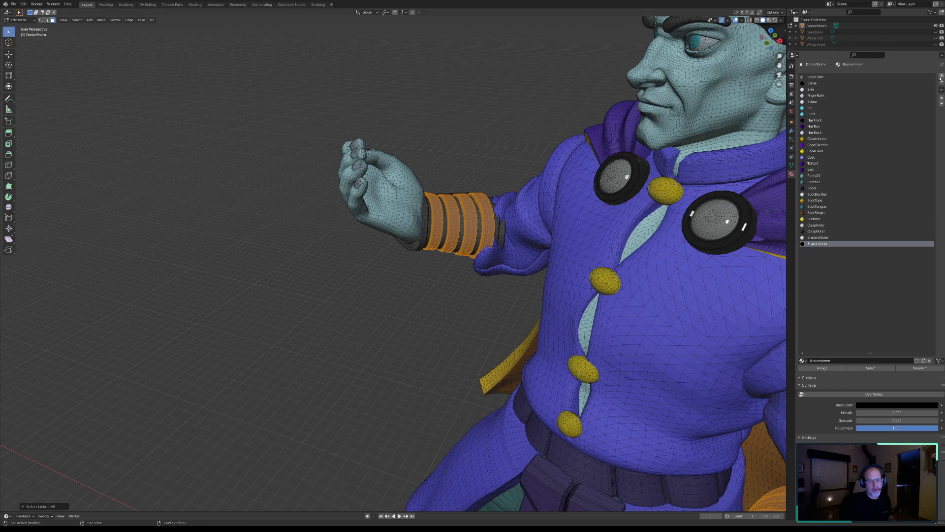
# Add a new material slot with a material named BracerStraps.
pyautogui.click(941, 75)
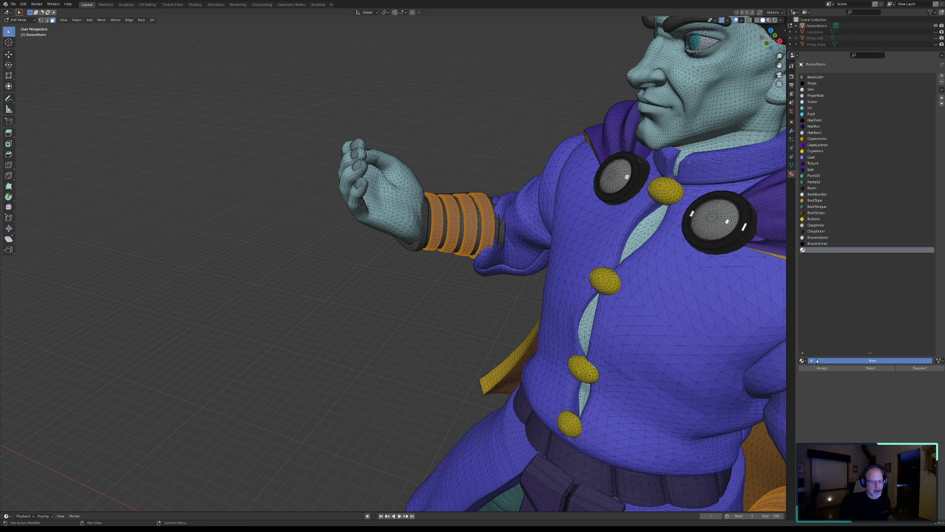
pyautogui.click(818, 360)
pyautogui.doubleClick(818, 361)
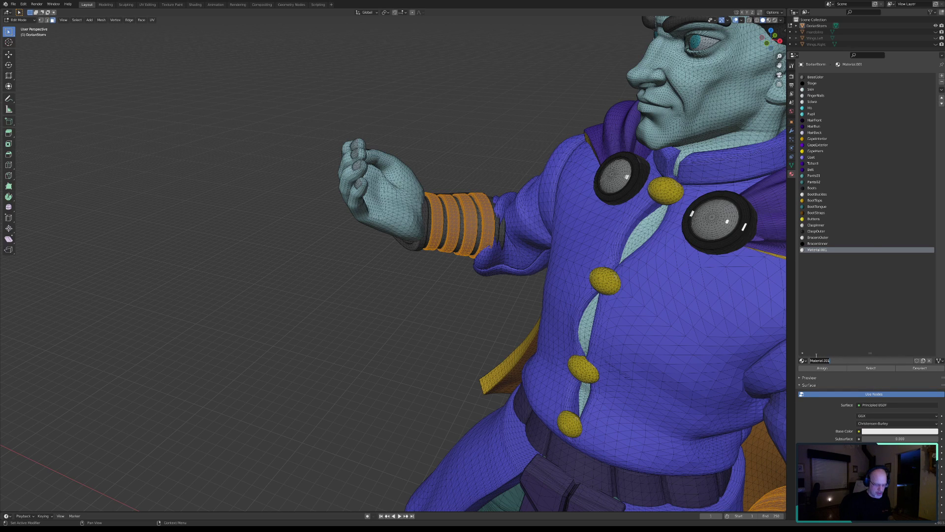
pyautogui.write('UracerStraps')
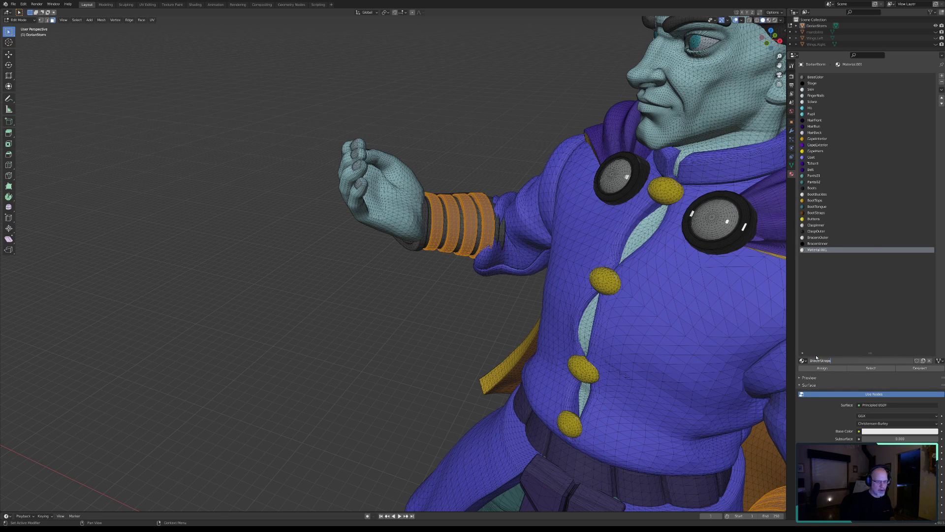
pyautogui.press('Return')
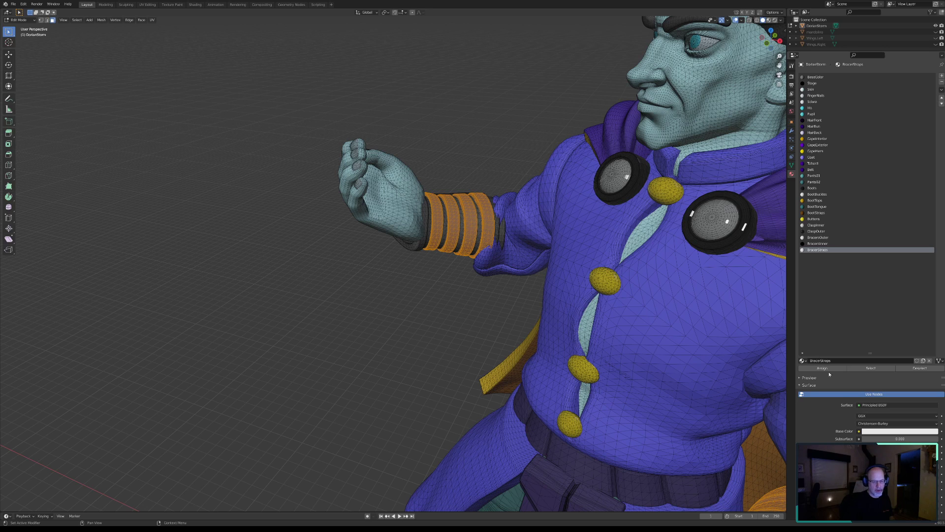
# Disable nodes for BracerStraps, set specular 0, roughness 1 and an orange-brown base color, then assign it to the straps and deselect them.
pyautogui.click(869, 395)
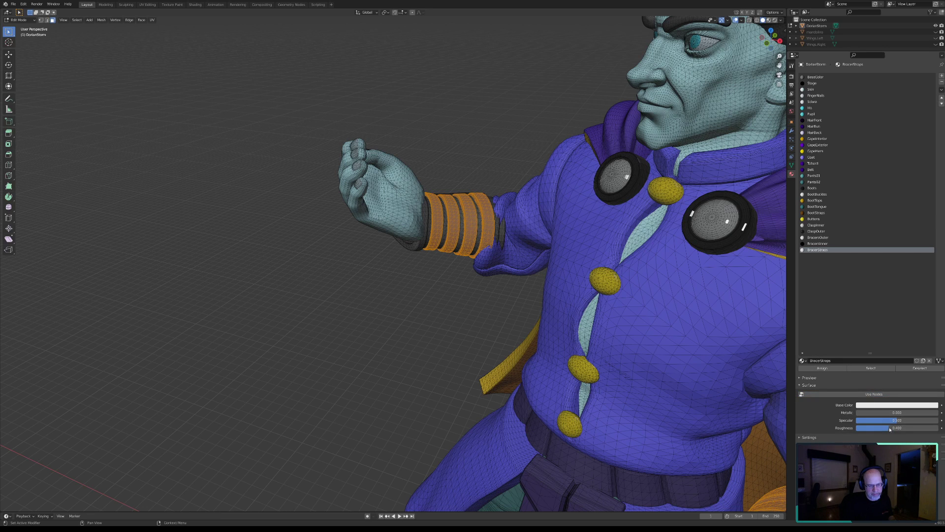
pyautogui.moveTo(882, 428); pyautogui.dragTo(939, 428)
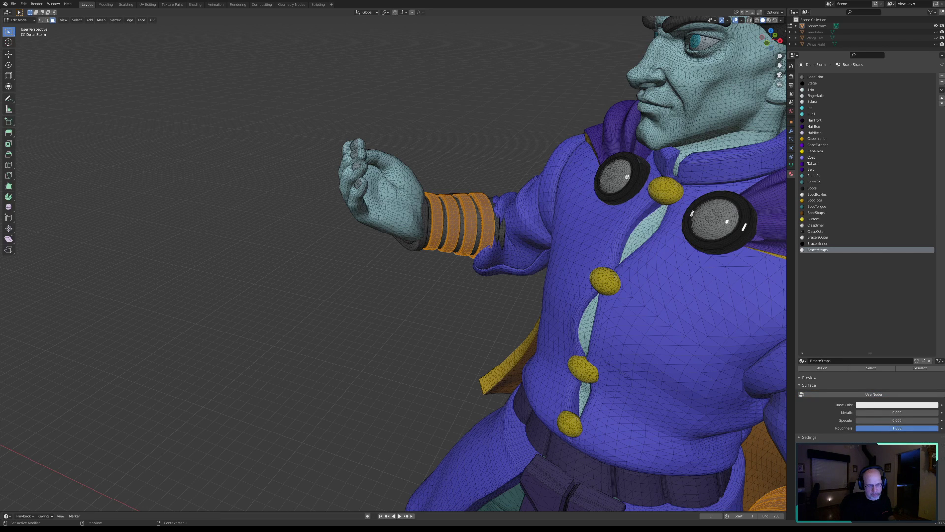
pyautogui.click(896, 405)
pyautogui.moveTo(906, 340); pyautogui.dragTo(897, 352)
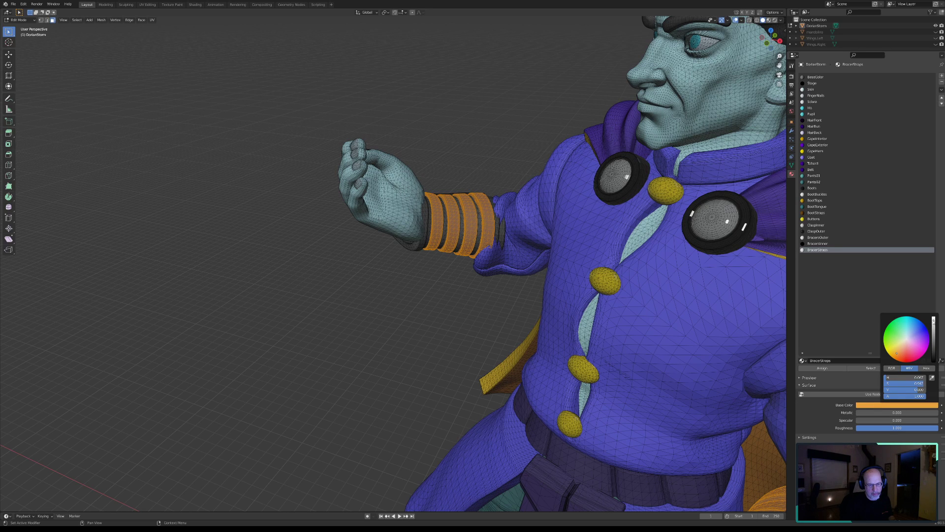
pyautogui.click(827, 368)
pyautogui.click(916, 368)
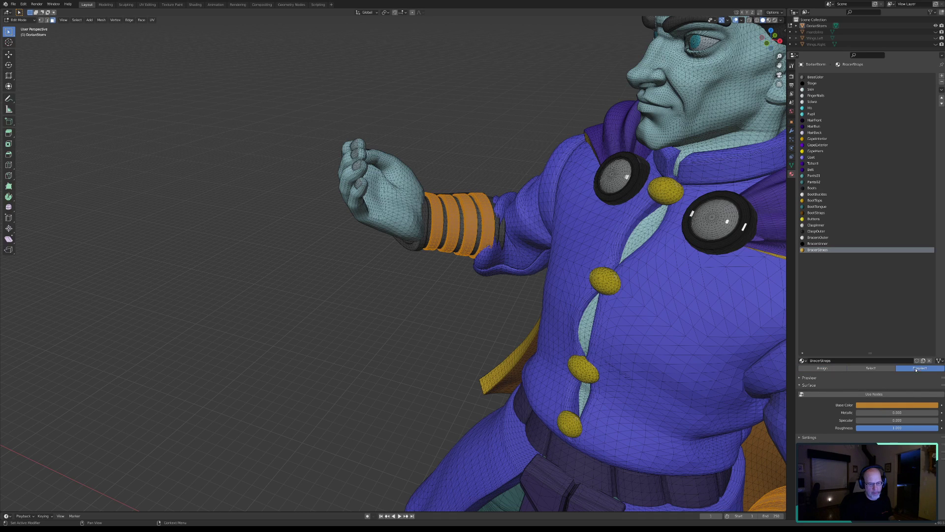
# Circle-select faces on the bracer bodies beneath the straps on both arms and extend the selection to all linked faces.
pyautogui.moveTo(424, 312); pyautogui.dragTo(502, 505, button='middle')
pyautogui.scroll(-8, 488, 309)
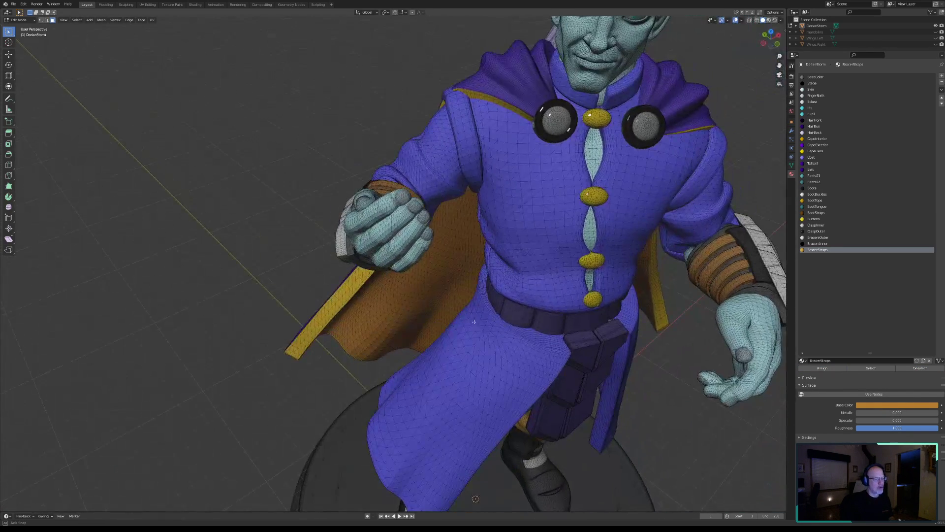
pyautogui.moveTo(488, 309); pyautogui.dragTo(446, 350, button='middle')
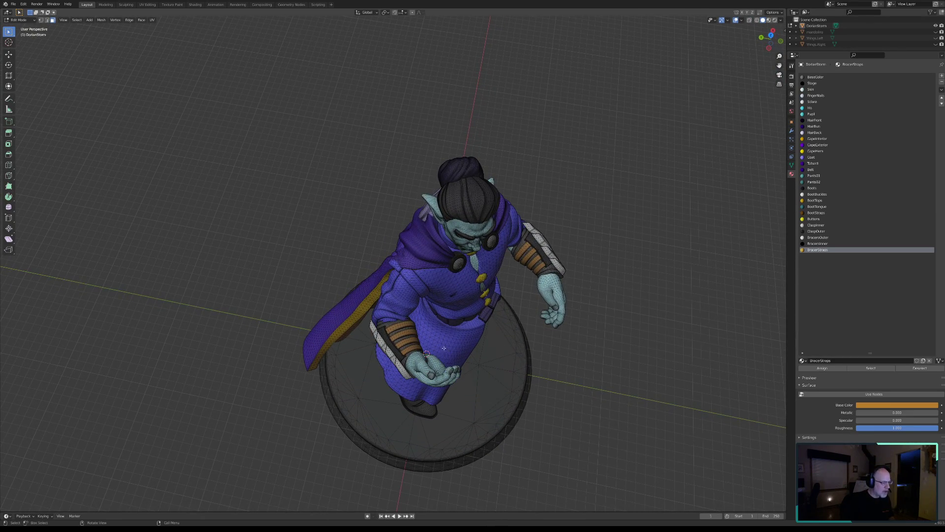
pyautogui.scroll(6, 417, 349)
pyautogui.moveTo(417, 412); pyautogui.dragTo(411, 372, button='middle')
pyautogui.press('c')
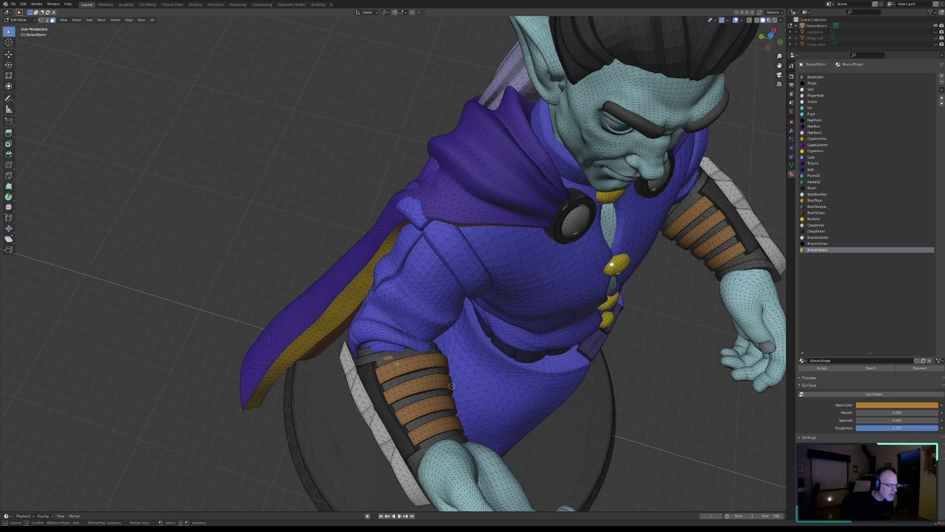
pyautogui.press('Escape')
pyautogui.hotkey('ctrl', 'l')
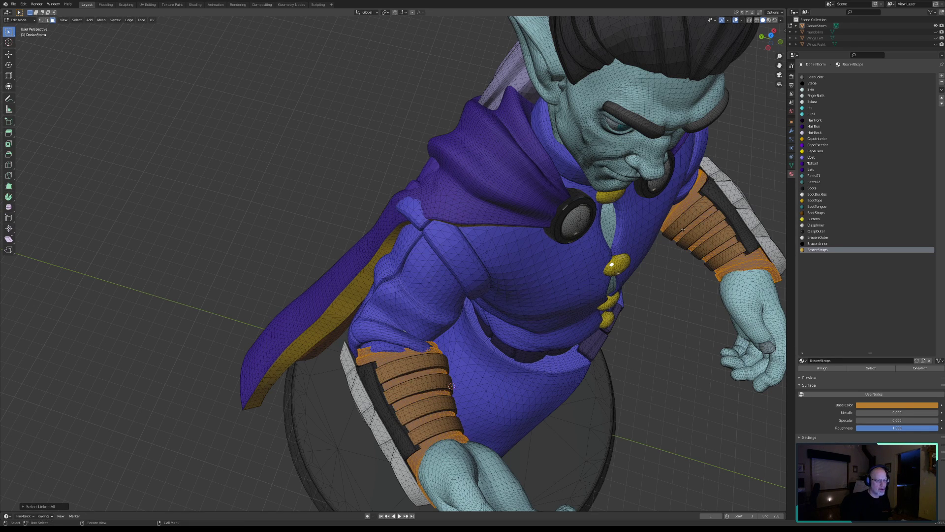
pyautogui.moveTo(748, 289); pyautogui.dragTo(556, 308, button='middle')
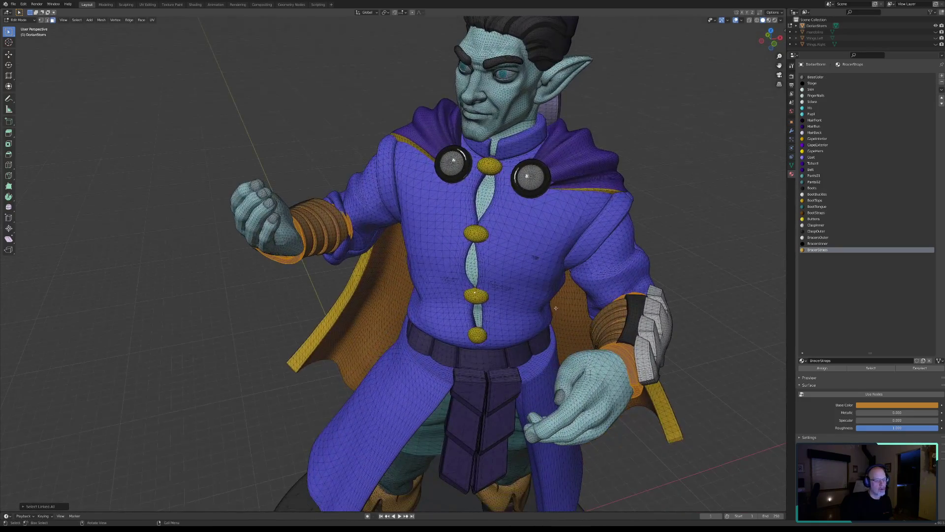
# Add a new material slot with a material named Bracers.
pyautogui.click(942, 77)
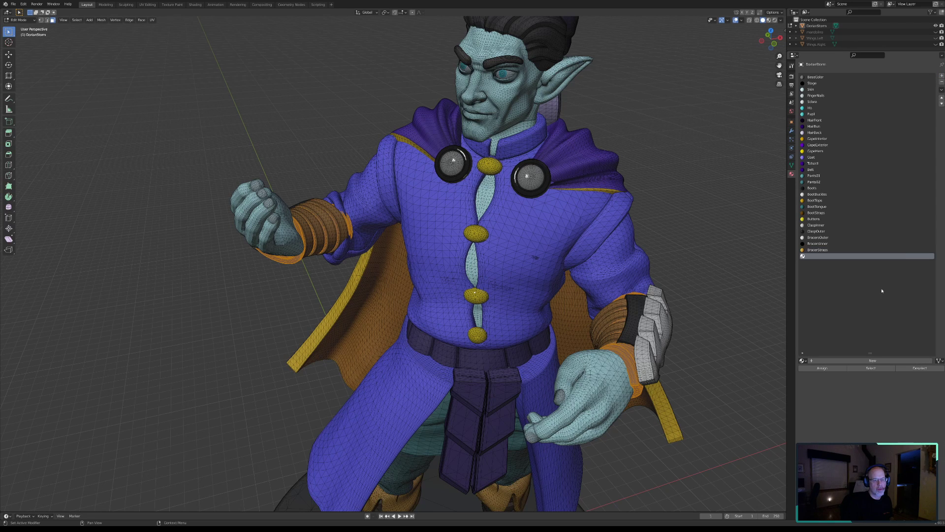
pyautogui.click(830, 361)
pyautogui.doubleClick(830, 361)
pyautogui.write('Dressers')
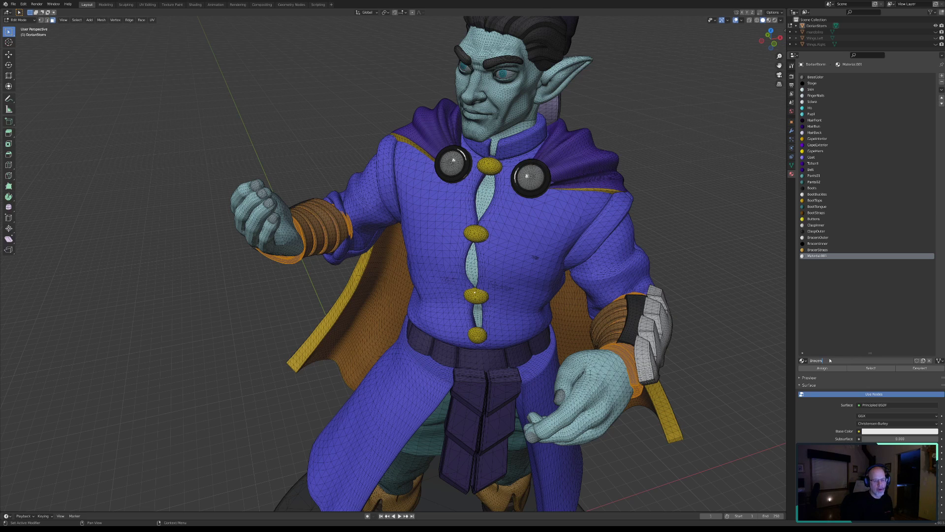
pyautogui.press('Return')
# Disable nodes for Bracers, set specular 0, roughness 1 and a medium grey base color, then assign it to the bracer bodies and deselect them.
pyautogui.click(878, 394)
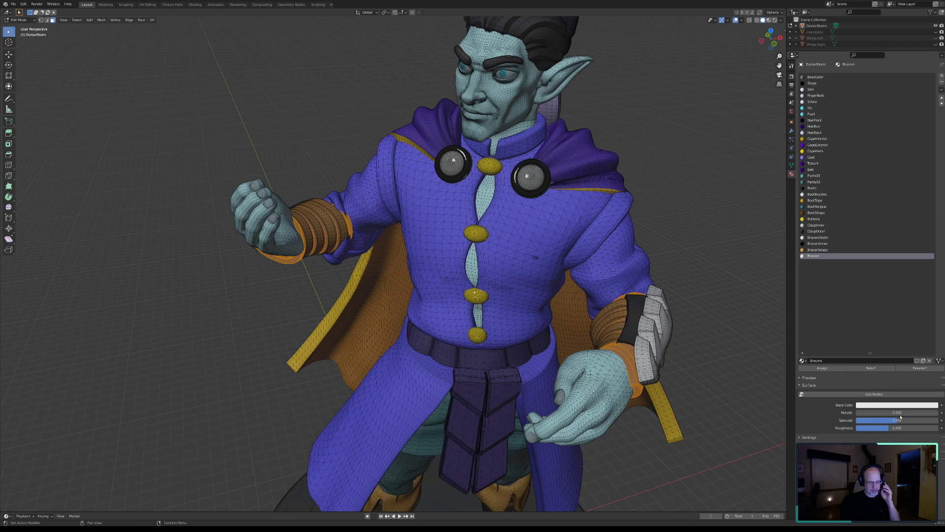
pyautogui.moveTo(895, 420); pyautogui.dragTo(938, 428)
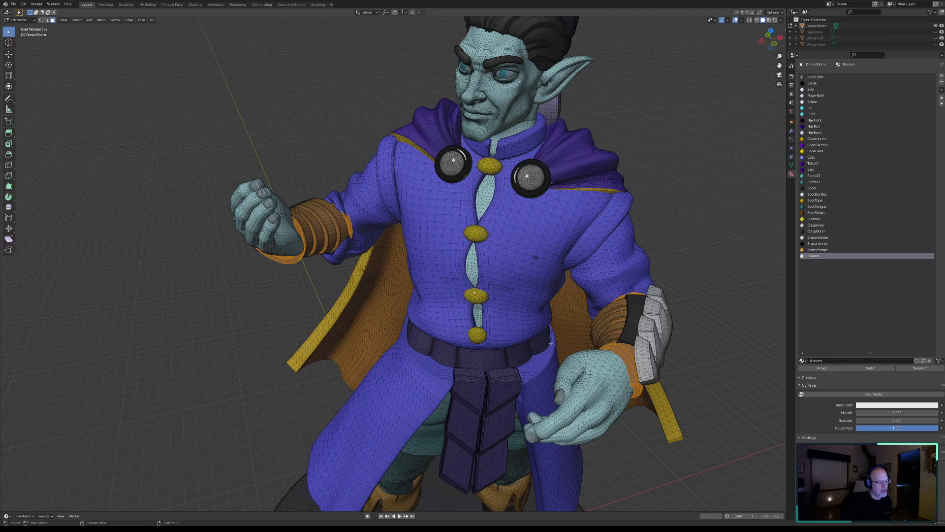
pyautogui.moveTo(476, 322); pyautogui.dragTo(516, 332, button='middle')
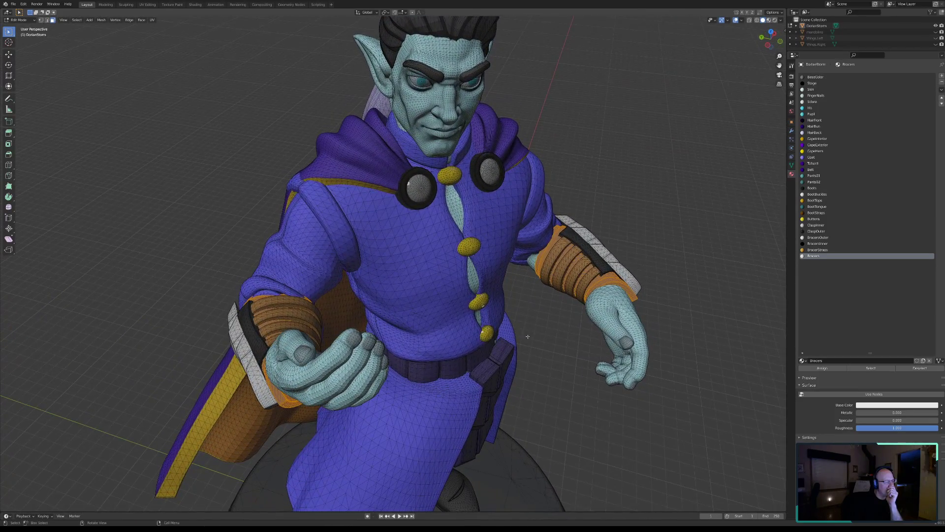
pyautogui.click(914, 408)
pyautogui.moveTo(933, 321); pyautogui.dragTo(933, 335)
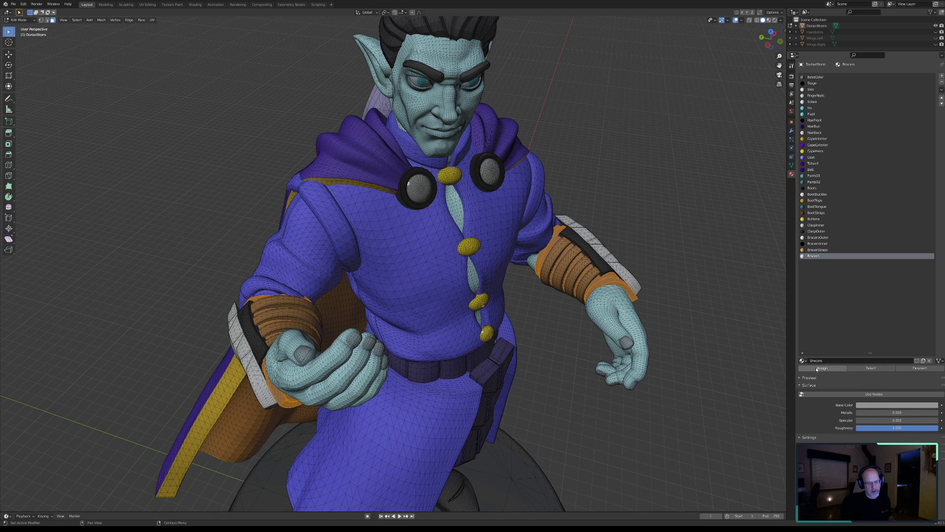
pyautogui.click(919, 369)
# Examine the whole character from several angles and up close to check the bracers and find regions that still need materials.
pyautogui.moveTo(718, 374); pyautogui.dragTo(436, 354, button='middle')
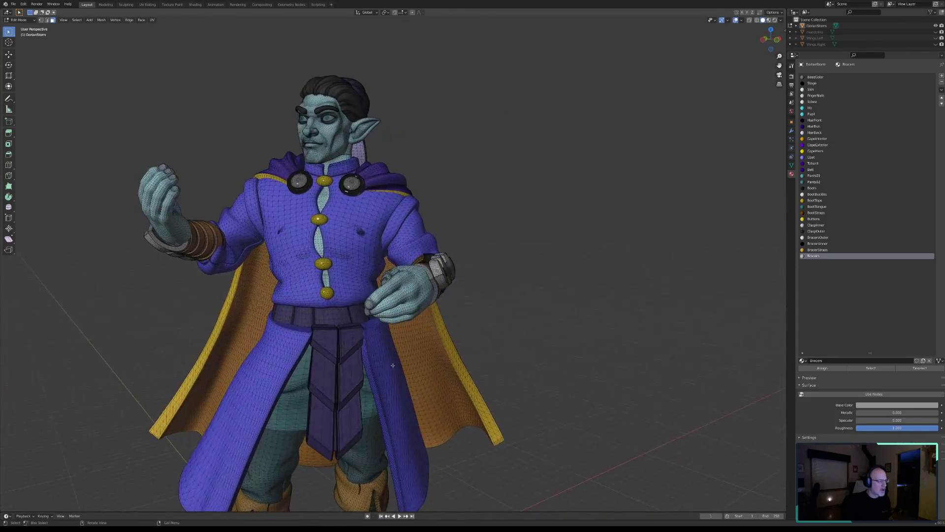
pyautogui.scroll(-3, 436, 354)
pyautogui.keyDown('shift'); pyautogui.moveTo(348, 345); pyautogui.dragTo(461, 332, button='middle'); pyautogui.keyUp('shift')
pyautogui.scroll(4, 508, 340)
pyautogui.moveTo(459, 317); pyautogui.dragTo(383, 332, button='middle')
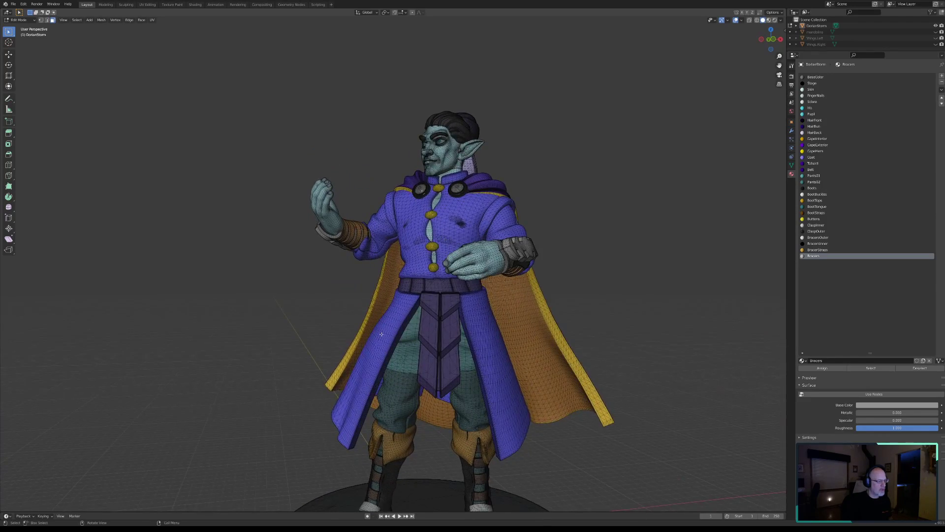
pyautogui.scroll(-2, 385, 335)
pyautogui.moveTo(410, 301); pyautogui.dragTo(445, 285, button='middle')
pyautogui.scroll(8, 421, 314)
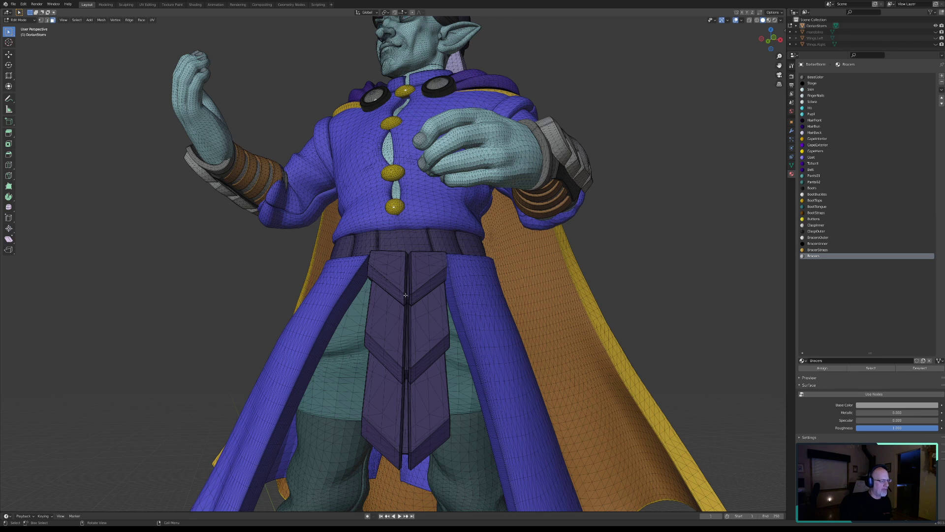
pyautogui.scroll(-5, 406, 294)
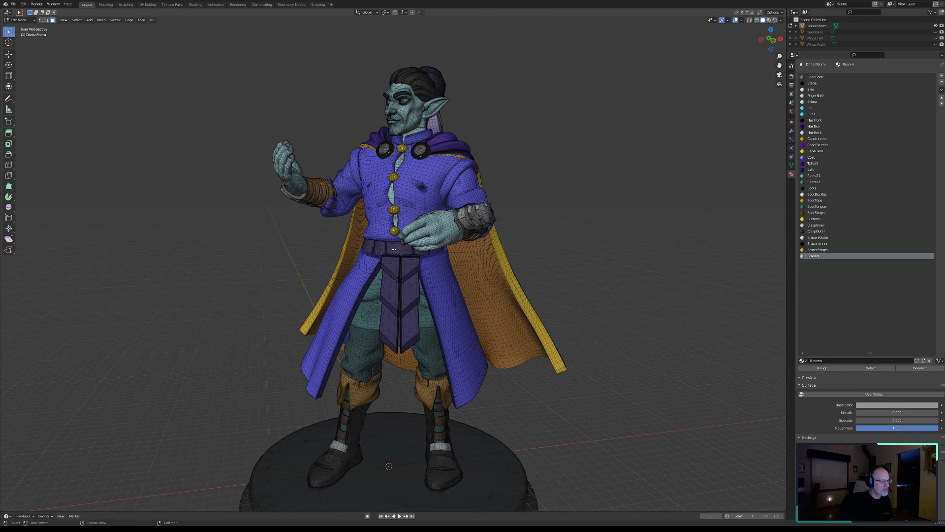
pyautogui.moveTo(359, 253); pyautogui.dragTo(411, 251, button='middle')
pyautogui.moveTo(485, 235); pyautogui.dragTo(527, 251, button='middle')
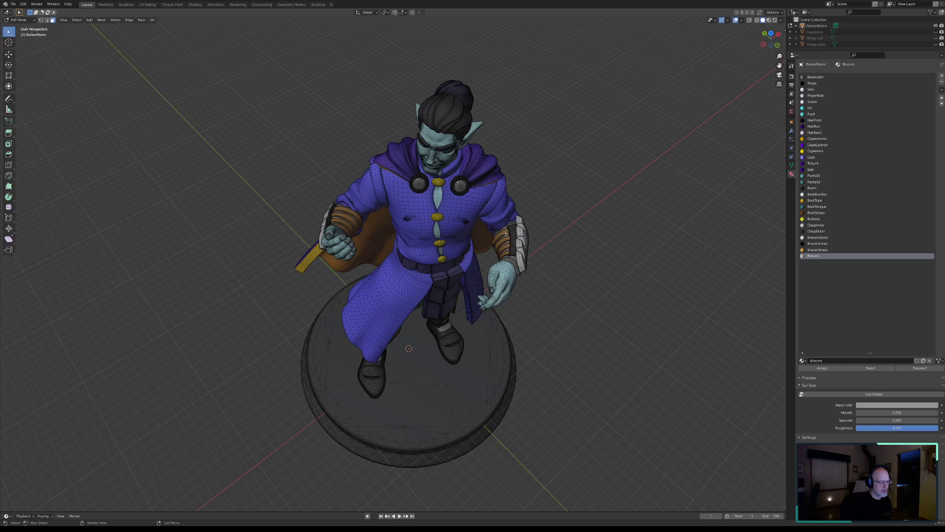
# Examine the bracer straps and bodies up close, along with the whole figure from several angles, for faces still lacking materials.
pyautogui.moveTo(519, 244); pyautogui.dragTo(480, 281, button='middle')
pyautogui.scroll(8, 538, 291)
pyautogui.keyDown('shift'); pyautogui.moveTo(538, 291); pyautogui.dragTo(329, 296, button='middle'); pyautogui.keyUp('shift')
pyautogui.scroll(3, 328, 296)
pyautogui.moveTo(445, 296); pyautogui.dragTo(504, 271, button='middle')
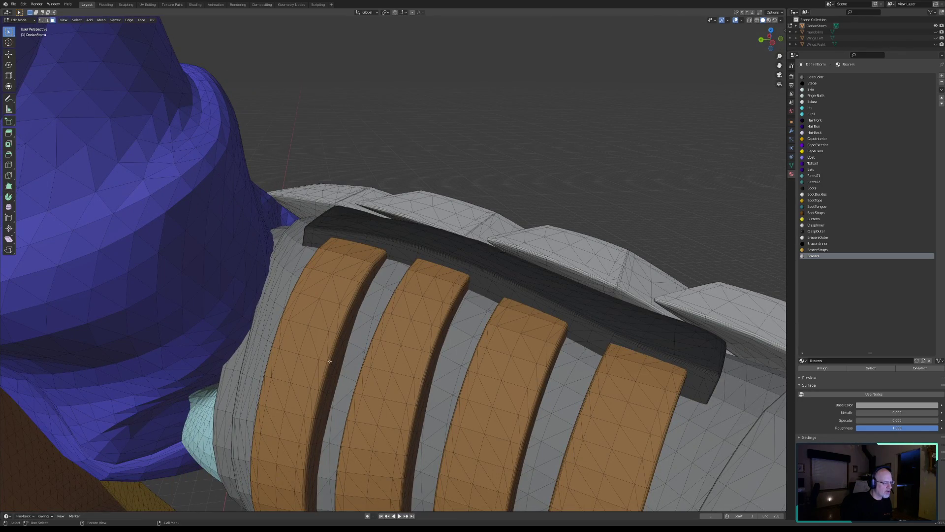
pyautogui.moveTo(500, 343); pyautogui.dragTo(407, 308, button='middle')
pyautogui.scroll(-4, 437, 357)
pyautogui.keyDown('shift'); pyautogui.moveTo(269, 297); pyautogui.dragTo(424, 290, button='middle'); pyautogui.keyUp('shift')
pyautogui.scroll(-3, 375, 292)
pyautogui.scroll(1, 404, 293)
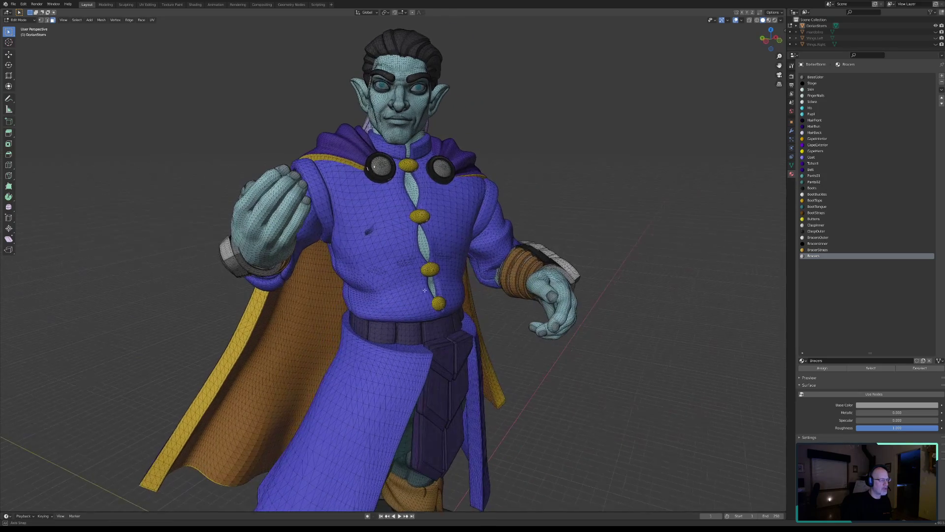
pyautogui.scroll(-3, 364, 317)
pyautogui.moveTo(364, 317); pyautogui.dragTo(91, 100, button='middle')
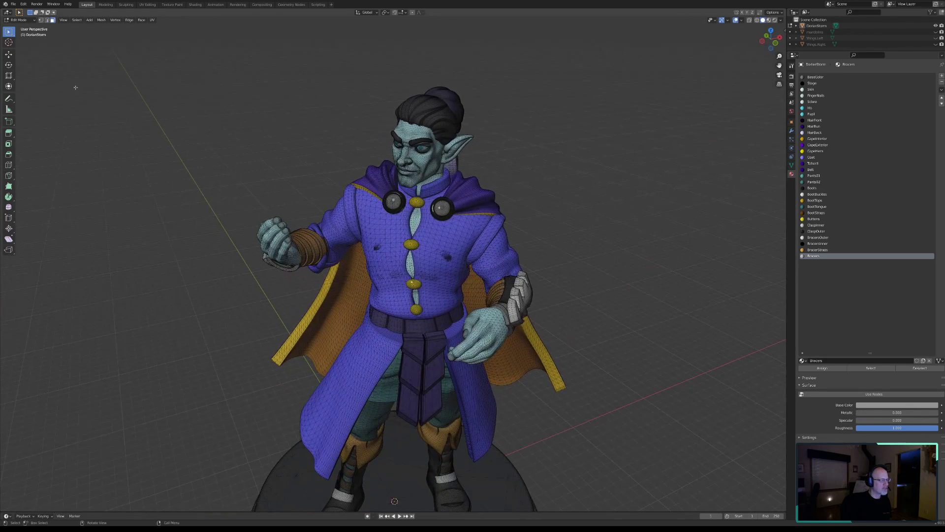
# Save the blend file.
pyautogui.click(13, 4)
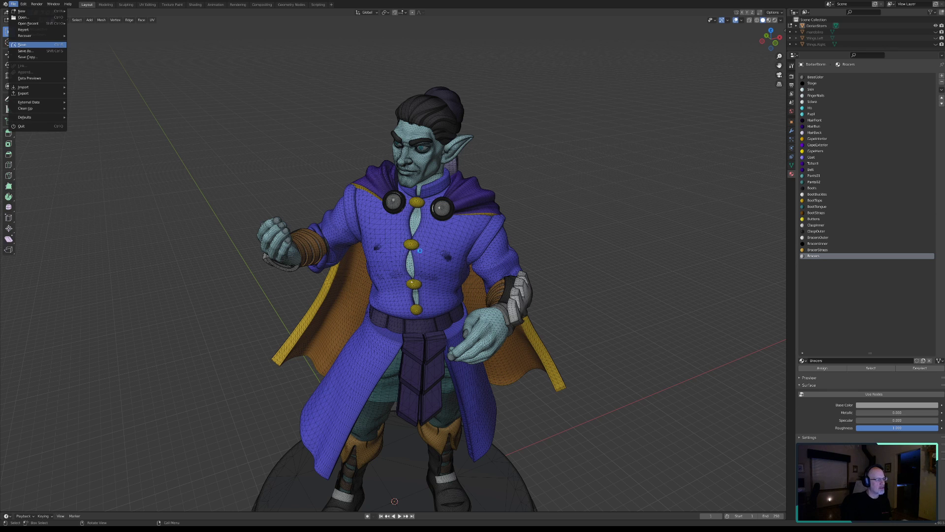
pyautogui.hotkey('ctrl', 's')
pyautogui.scroll(-3, 497, 270)
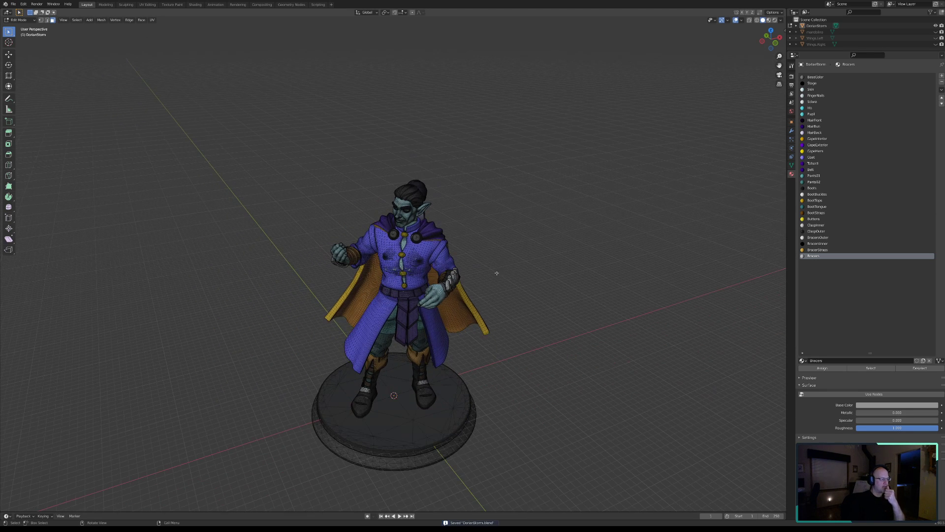
pyautogui.moveTo(497, 271); pyautogui.dragTo(446, 308, button='middle')
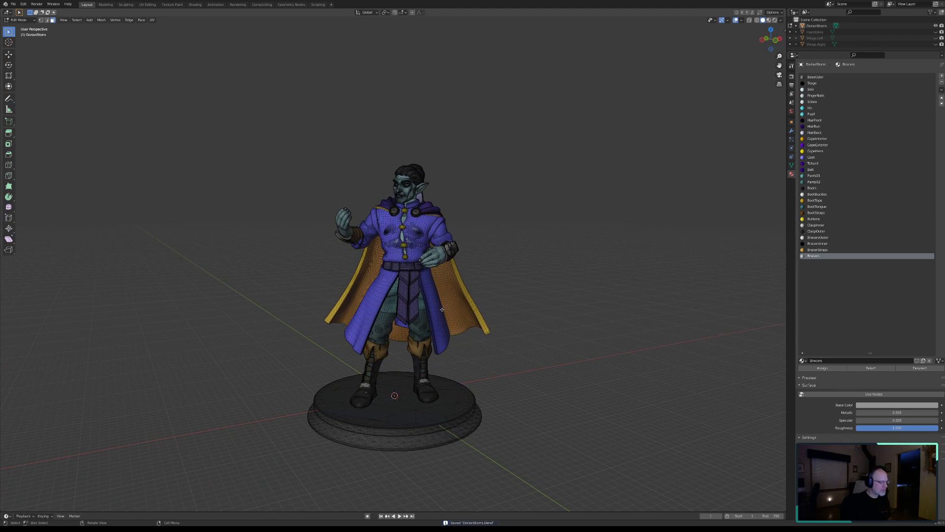
pyautogui.scroll(3, 330, 231)
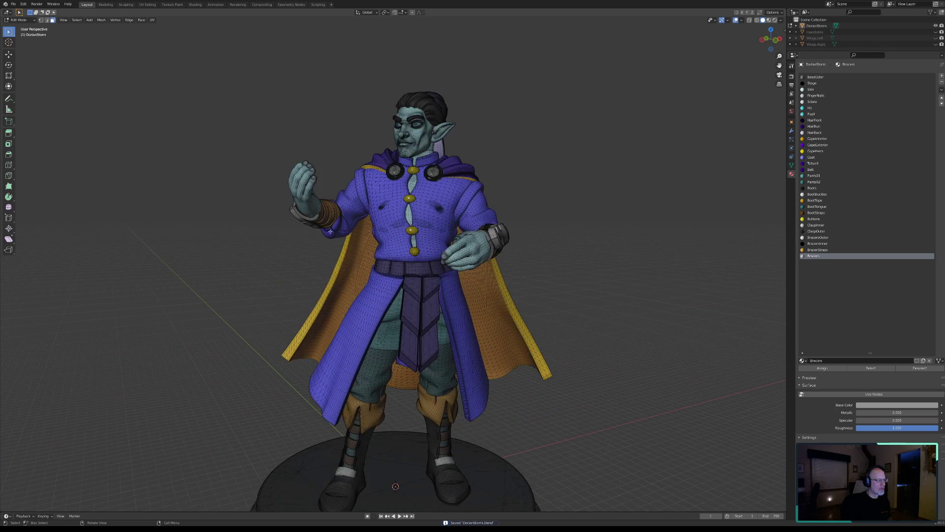
# Inspect the shaded character in Object Mode without the wireframe, focusing on the coat and tabard, and return to Edit Mode.
pyautogui.click(23, 22)
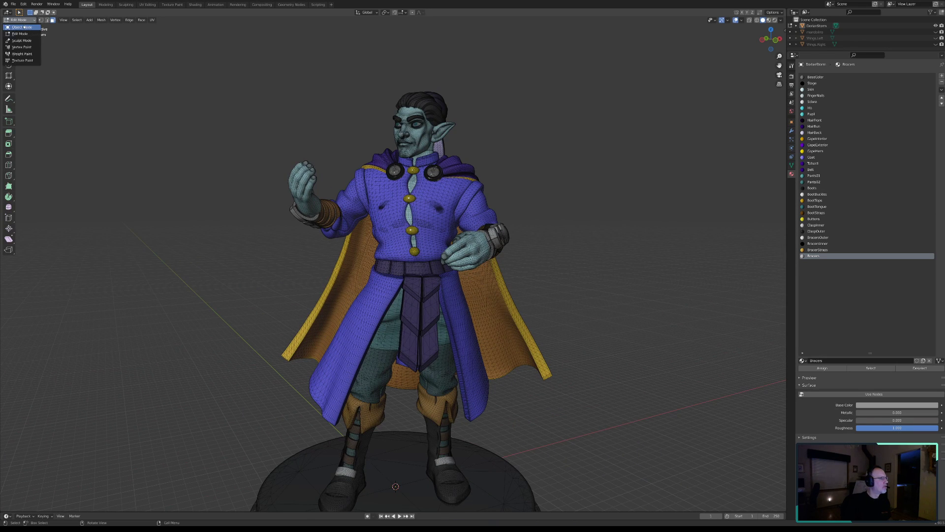
pyautogui.click(22, 27)
pyautogui.moveTo(392, 291); pyautogui.dragTo(226, 252, button='middle')
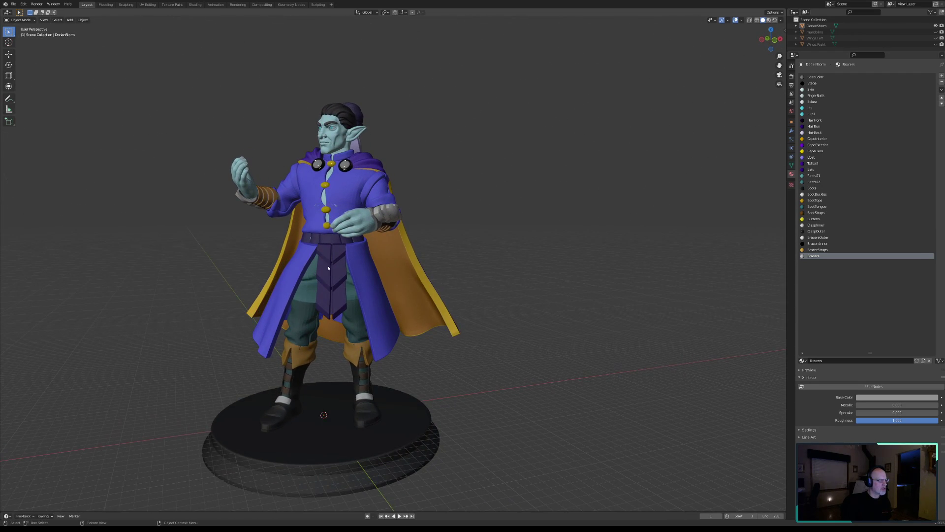
pyautogui.scroll(5, 329, 282)
pyautogui.keyDown('shift'); pyautogui.moveTo(243, 289); pyautogui.dragTo(381, 287, button='middle'); pyautogui.keyUp('shift')
pyautogui.moveTo(360, 282)
pyautogui.mouseDown(button='middle')
pyautogui.moveTo(372, 244)
pyautogui.moveTo(391, 247)
pyautogui.moveTo(327, 235)
pyautogui.moveTo(358, 247)
pyautogui.moveTo(366, 278)
pyautogui.mouseUp(button='middle')
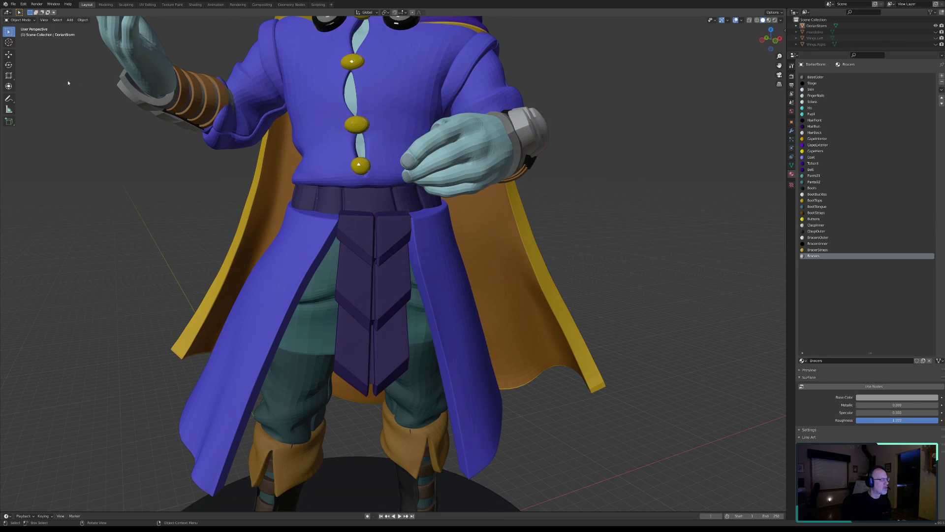
pyautogui.click(16, 20)
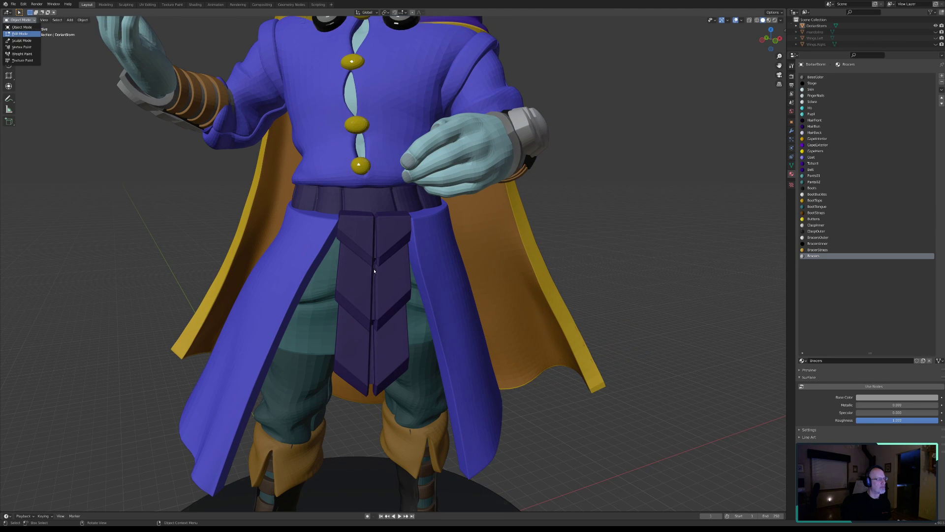
# Circle-select the slanted lower band faces on the top tabard plate at the character's left of the center gap.
pyautogui.keyDown('shift'); pyautogui.moveTo(382, 272); pyautogui.dragTo(327, 291, button='middle'); pyautogui.keyUp('shift')
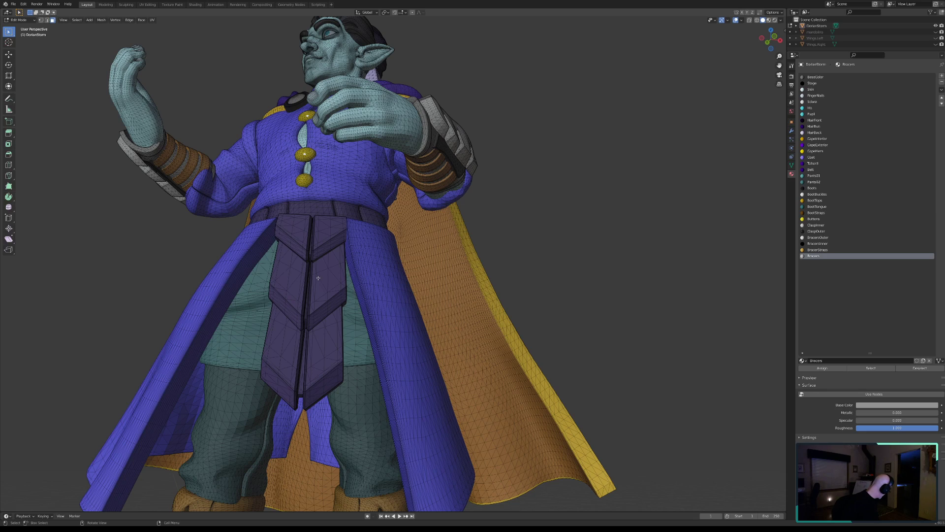
pyautogui.scroll(4, 335, 256)
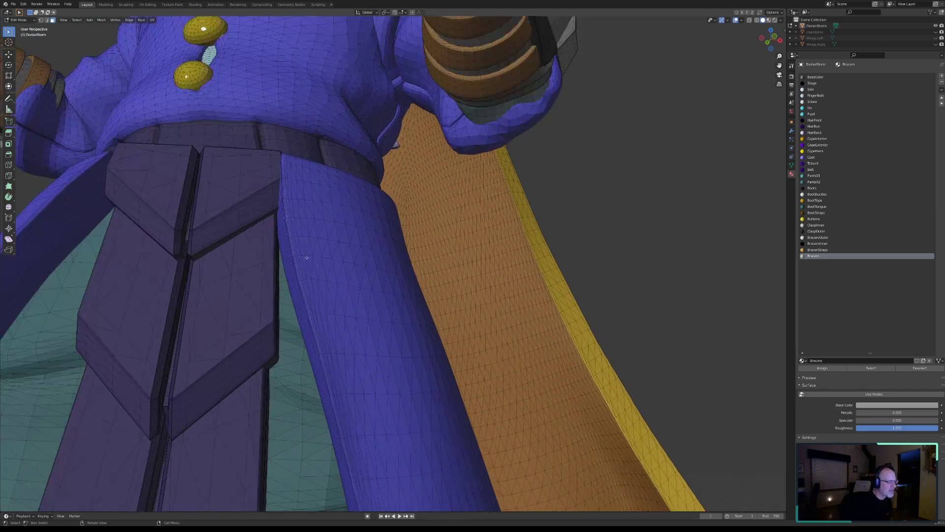
pyautogui.scroll(1, 282, 276)
pyautogui.keyDown('shift'); pyautogui.moveTo(281, 277); pyautogui.dragTo(409, 283, button='middle'); pyautogui.keyUp('shift')
pyautogui.scroll(2, 348, 301)
pyautogui.scroll(1, 417, 285)
pyautogui.scroll(2, 417, 286)
pyautogui.press('c')
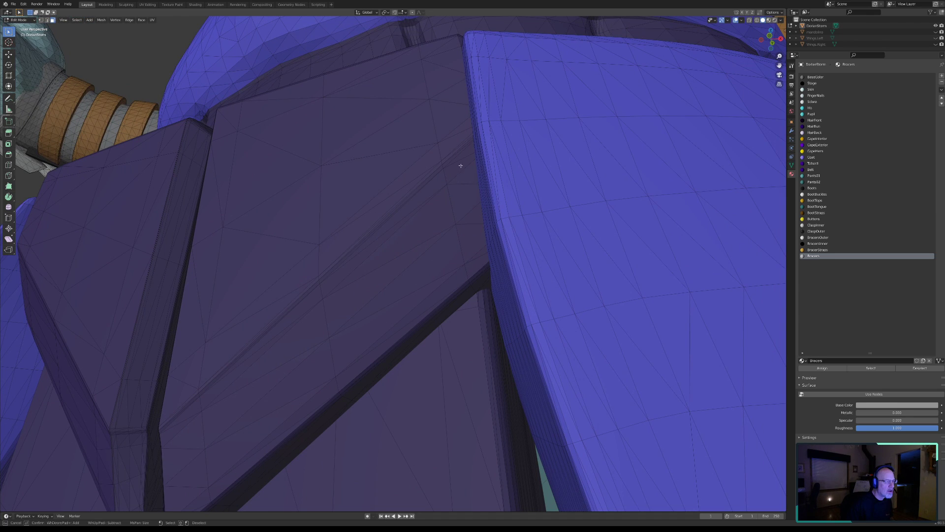
pyautogui.moveTo(464, 160)
pyautogui.mouseDown()
pyautogui.moveTo(475, 268)
pyautogui.moveTo(449, 277)
pyautogui.mouseUp()
pyautogui.moveTo(354, 339)
pyautogui.mouseDown()
pyautogui.moveTo(328, 381)
pyautogui.moveTo(339, 366)
pyautogui.moveTo(333, 292)
pyautogui.moveTo(346, 279)
pyautogui.mouseUp()
pyautogui.moveTo(438, 208); pyautogui.dragTo(443, 189)
pyautogui.moveTo(331, 292)
pyautogui.mouseDown()
pyautogui.moveTo(294, 352)
pyautogui.moveTo(232, 414)
pyautogui.moveTo(199, 416)
pyautogui.moveTo(190, 497)
pyautogui.moveTo(209, 485)
pyautogui.mouseUp()
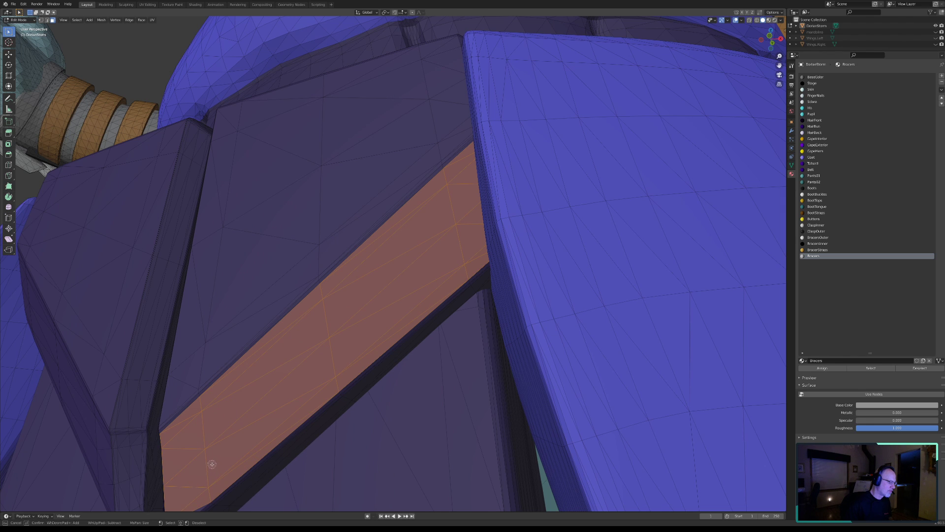
pyautogui.moveTo(212, 464); pyautogui.dragTo(351, 383, button='middle')
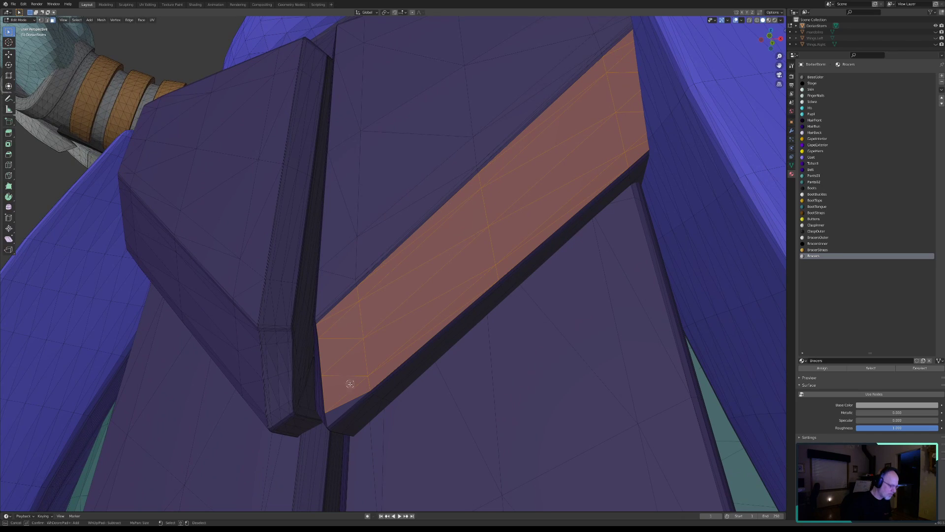
pyautogui.moveTo(337, 402); pyautogui.dragTo(342, 402)
pyautogui.press('Escape')
# Add the matching slanted band on the top tabard plate at the character's right to the selection and check both bands.
pyautogui.moveTo(341, 379); pyautogui.dragTo(603, 438, button='middle')
pyautogui.press('c')
pyautogui.moveTo(219, 93)
pyautogui.mouseDown()
pyautogui.moveTo(215, 180)
pyautogui.moveTo(246, 199)
pyautogui.moveTo(259, 133)
pyautogui.moveTo(269, 132)
pyautogui.mouseUp()
pyautogui.moveTo(362, 223)
pyautogui.mouseDown()
pyautogui.moveTo(382, 249)
pyautogui.moveTo(362, 312)
pyautogui.mouseUp()
pyautogui.moveTo(478, 390)
pyautogui.mouseDown()
pyautogui.moveTo(515, 452)
pyautogui.moveTo(486, 423)
pyautogui.moveTo(524, 377)
pyautogui.moveTo(516, 356)
pyautogui.mouseUp()
pyautogui.rightClick(473, 380)
pyautogui.moveTo(473, 380); pyautogui.dragTo(490, 396, button='middle')
pyautogui.keyDown('shift'); pyautogui.moveTo(382, 303); pyautogui.dragTo(380, 387, button='middle'); pyautogui.keyUp('shift')
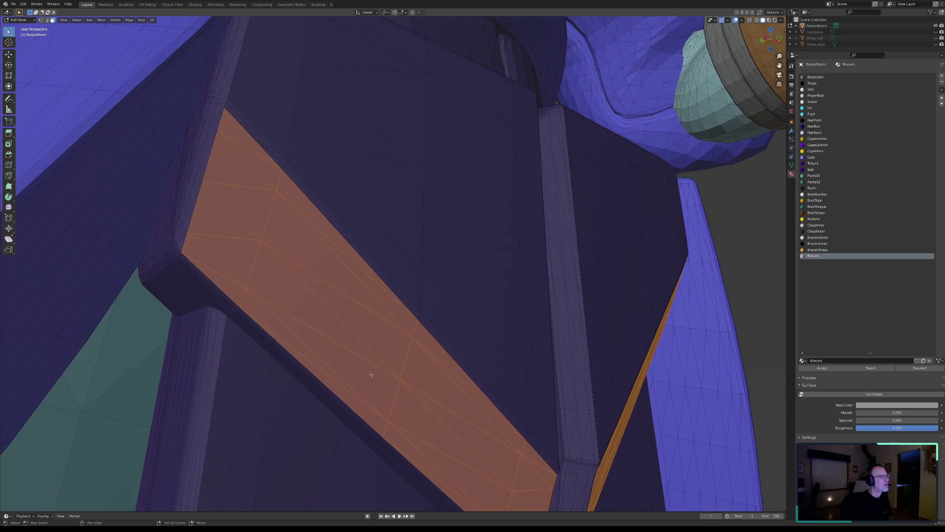
pyautogui.moveTo(419, 276); pyautogui.dragTo(78, 251, button='middle')
pyautogui.moveTo(499, 168); pyautogui.dragTo(573, 156, button='middle')
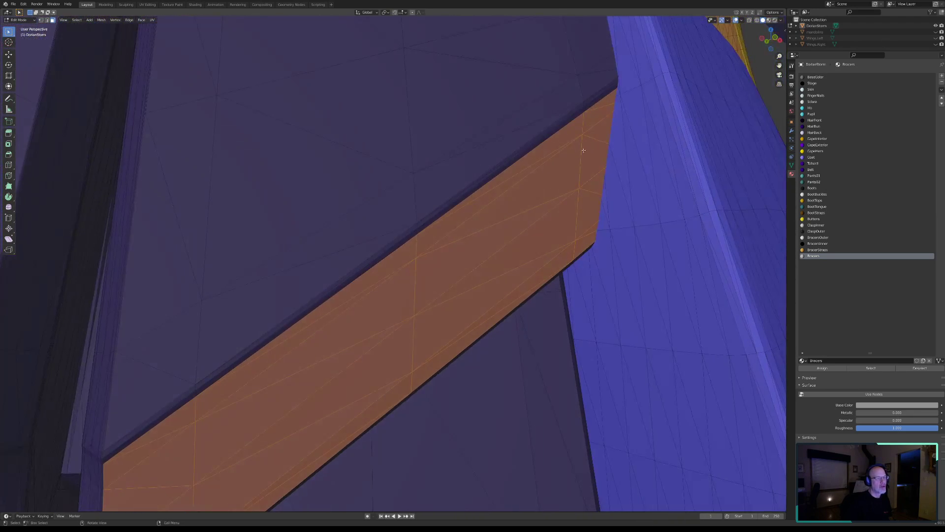
pyautogui.scroll(-6, 457, 234)
pyautogui.moveTo(256, 233); pyautogui.dragTo(419, 272, button='middle')
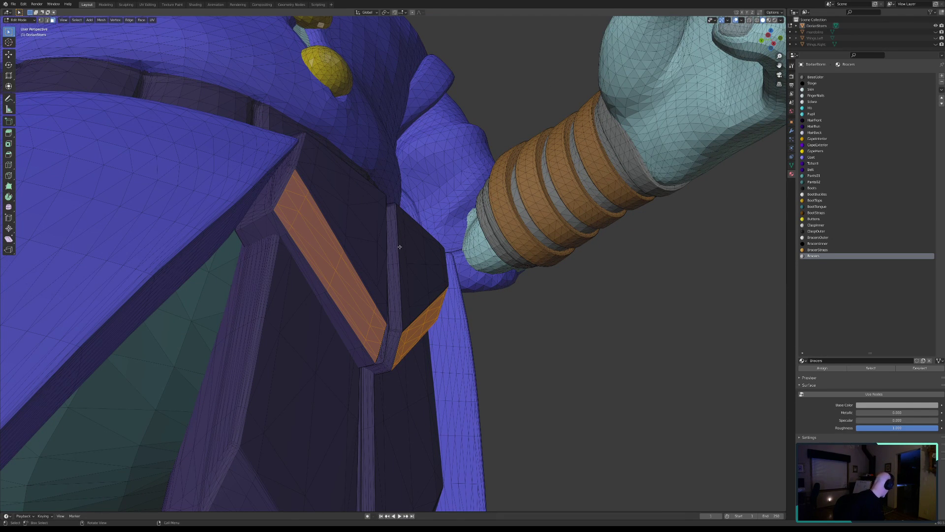
pyautogui.moveTo(449, 304); pyautogui.dragTo(389, 176, button='middle')
pyautogui.scroll(-3, 388, 333)
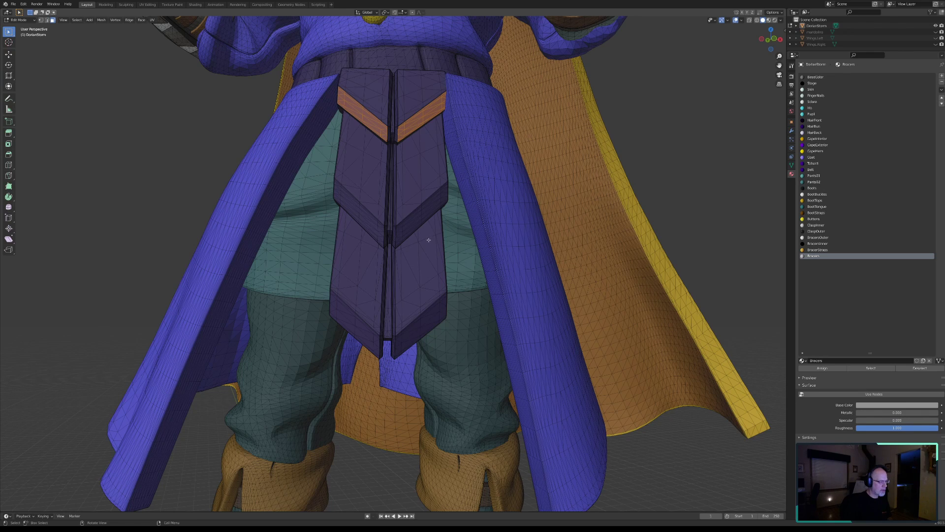
# Circle-select all slanted lower band faces on the middle tabard plate at the character's left, keeping the existing selection.
pyautogui.moveTo(429, 240); pyautogui.dragTo(421, 231, button='middle')
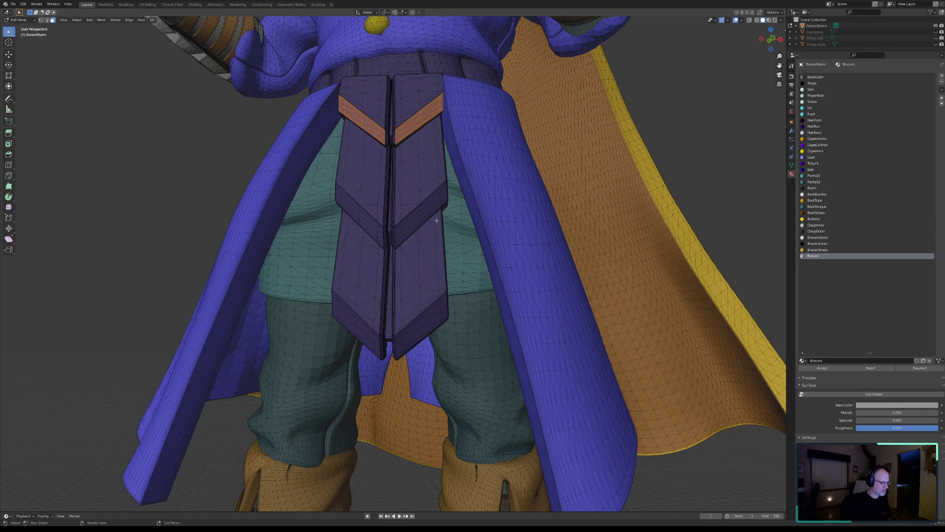
pyautogui.keyDown('shift'); pyautogui.moveTo(410, 244); pyautogui.dragTo(380, 349, button='middle'); pyautogui.keyUp('shift')
pyautogui.scroll(5, 384, 223)
pyautogui.scroll(4, 382, 348)
pyautogui.press('c')
pyautogui.moveTo(556, 107)
pyautogui.mouseDown()
pyautogui.moveTo(575, 223)
pyautogui.moveTo(540, 254)
pyautogui.moveTo(523, 141)
pyautogui.moveTo(418, 251)
pyautogui.moveTo(387, 263)
pyautogui.moveTo(393, 386)
pyautogui.moveTo(302, 407)
pyautogui.moveTo(221, 402)
pyautogui.moveTo(220, 483)
pyautogui.moveTo(229, 466)
pyautogui.mouseUp()
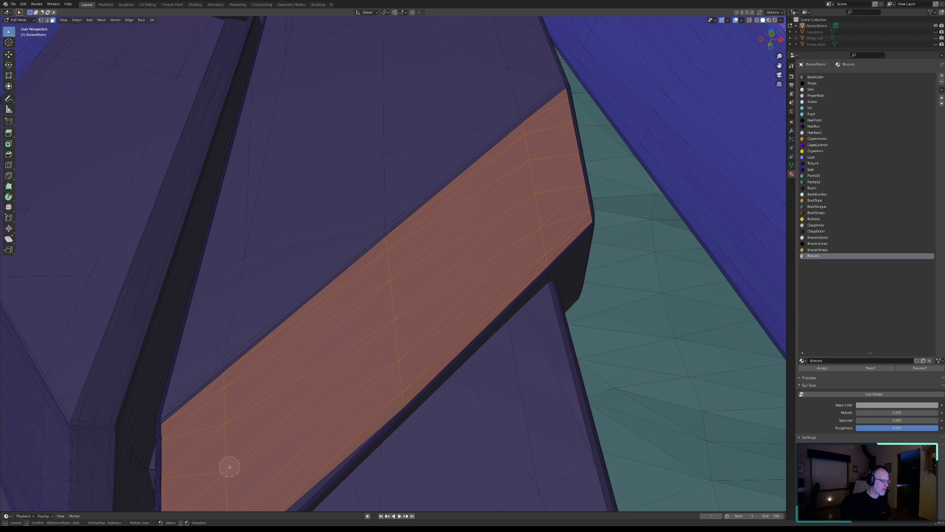
pyautogui.rightClick(229, 465)
pyautogui.keyDown('shift'); pyautogui.moveTo(230, 462); pyautogui.dragTo(327, 291, button='middle'); pyautogui.keyUp('shift')
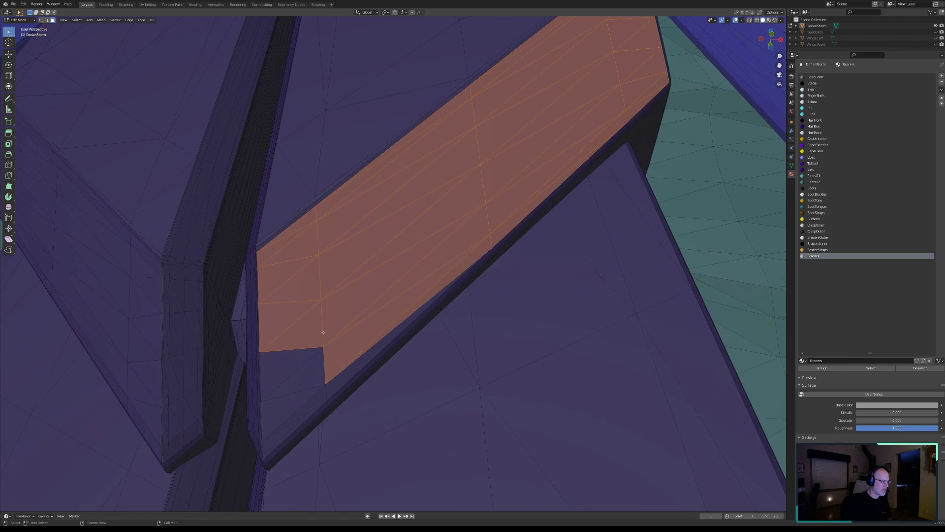
pyautogui.press('c')
pyautogui.moveTo(317, 379)
pyautogui.mouseDown()
pyautogui.moveTo(274, 415)
pyautogui.moveTo(289, 355)
pyautogui.mouseUp()
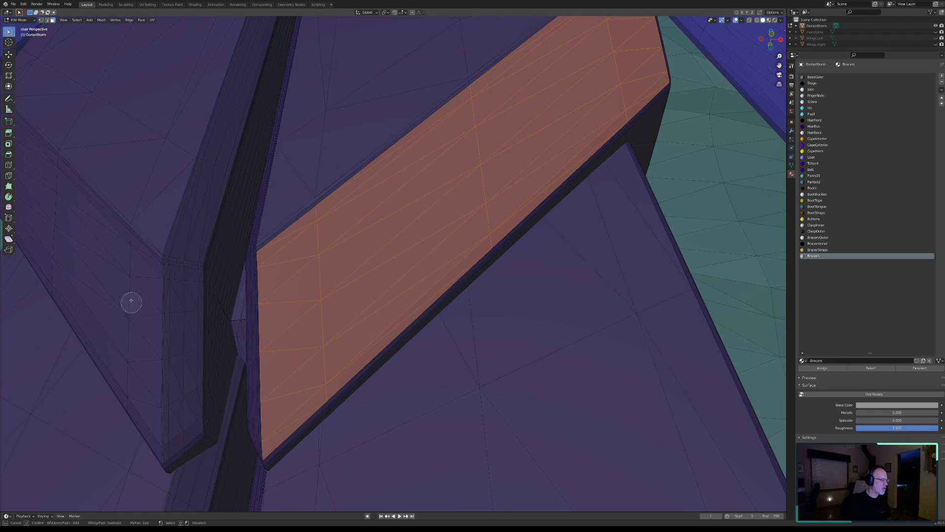
# Extend the selection to the slanted band on the middle tabard plate at the character's right, including its outer edge.
pyautogui.moveTo(142, 272)
pyautogui.mouseDown()
pyautogui.moveTo(139, 302)
pyautogui.moveTo(122, 249)
pyautogui.moveTo(149, 426)
pyautogui.moveTo(49, 242)
pyautogui.moveTo(50, 169)
pyautogui.moveTo(76, 235)
pyautogui.mouseUp()
pyautogui.rightClick(76, 236)
pyautogui.moveTo(75, 235); pyautogui.dragTo(249, 349, button='middle')
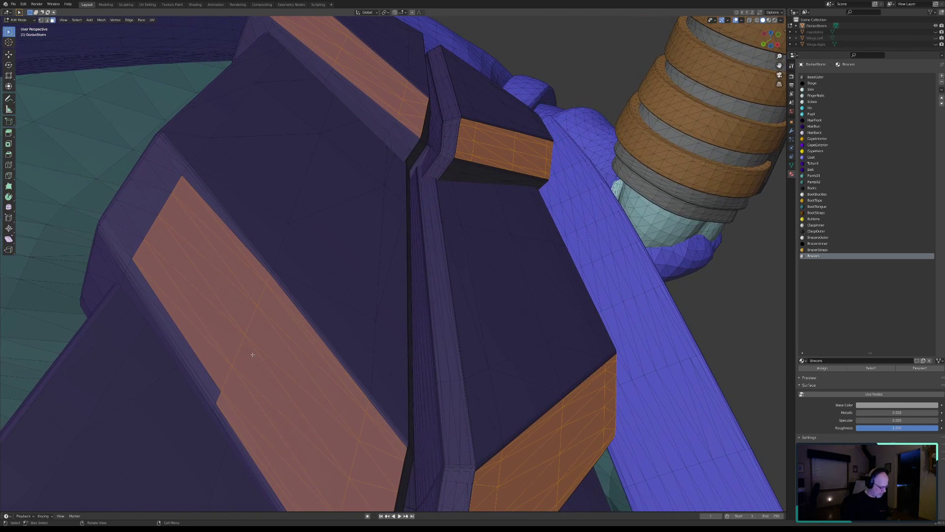
pyautogui.press('c')
pyautogui.moveTo(141, 258)
pyautogui.mouseDown()
pyautogui.moveTo(143, 223)
pyautogui.moveTo(176, 176)
pyautogui.moveTo(165, 177)
pyautogui.moveTo(166, 237)
pyautogui.mouseUp()
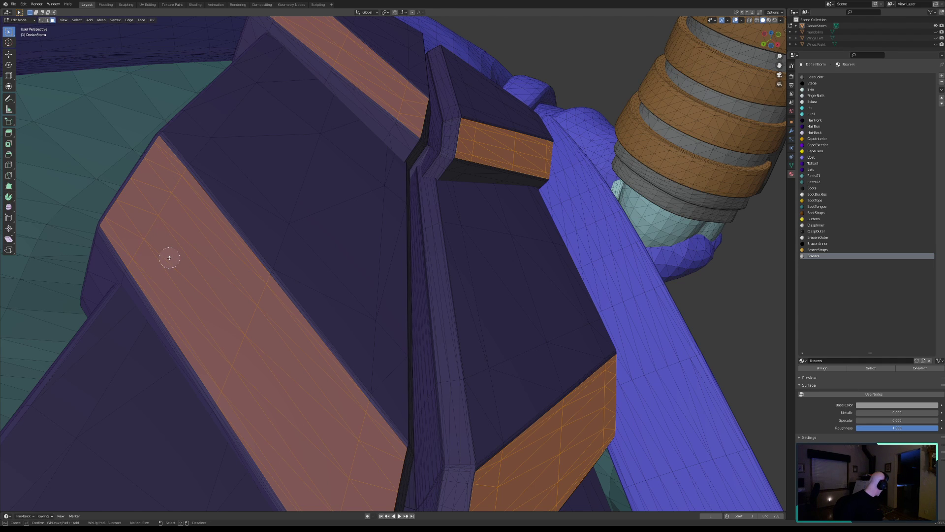
pyautogui.press('Escape')
pyautogui.moveTo(254, 265); pyautogui.dragTo(201, 283, button='middle')
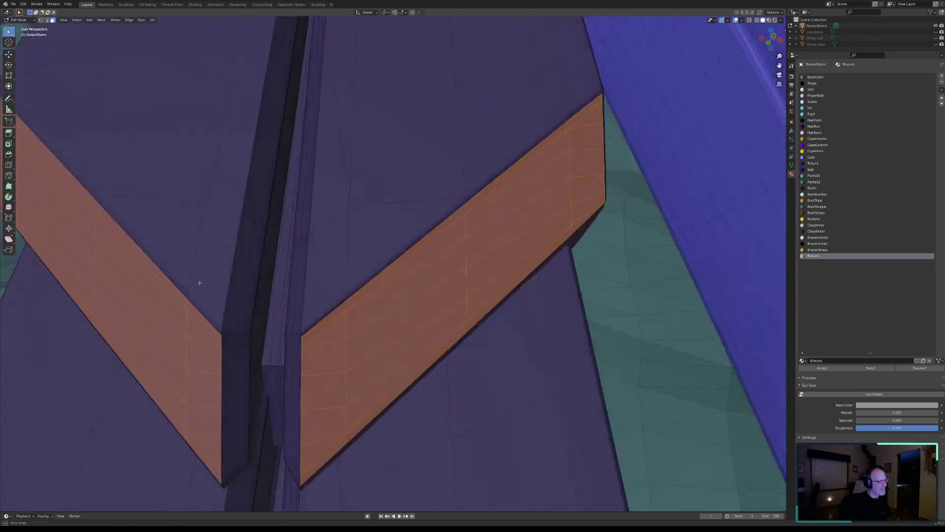
# Circle-select the slanted lower band faces on the bottom tabard plate at the character's left, from outer edge to tip.
pyautogui.scroll(-5, 205, 297)
pyautogui.keyDown('shift'); pyautogui.moveTo(251, 326); pyautogui.dragTo(244, 289, button='middle'); pyautogui.keyUp('shift')
pyautogui.scroll(3, 301, 290)
pyautogui.scroll(4, 302, 291)
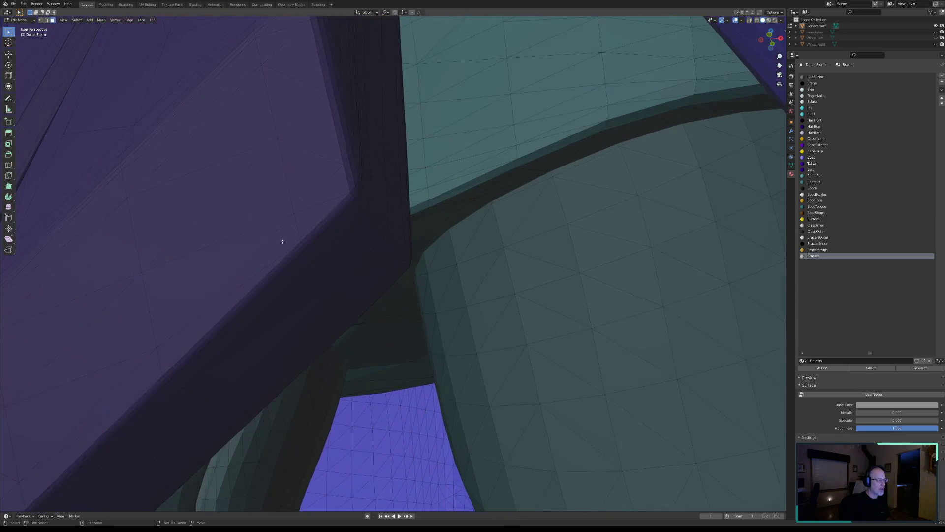
pyautogui.press('c')
pyautogui.moveTo(401, 173)
pyautogui.mouseDown()
pyautogui.moveTo(419, 342)
pyautogui.moveTo(374, 376)
pyautogui.moveTo(373, 214)
pyautogui.moveTo(236, 341)
pyautogui.moveTo(267, 487)
pyautogui.moveTo(261, 444)
pyautogui.mouseUp()
pyautogui.press('Escape')
pyautogui.moveTo(215, 433)
pyautogui.keyDown('shift'); pyautogui.mouseDown(button='middle')
pyautogui.moveTo(289, 412)
pyautogui.moveTo(394, 320)
pyautogui.moveTo(513, 242)
pyautogui.mouseUp(button='middle'); pyautogui.keyUp('shift')
pyautogui.press('c')
pyautogui.moveTo(451, 257)
pyautogui.mouseDown()
pyautogui.moveTo(401, 274)
pyautogui.moveTo(420, 375)
pyautogui.moveTo(415, 450)
pyautogui.moveTo(433, 432)
pyautogui.mouseUp()
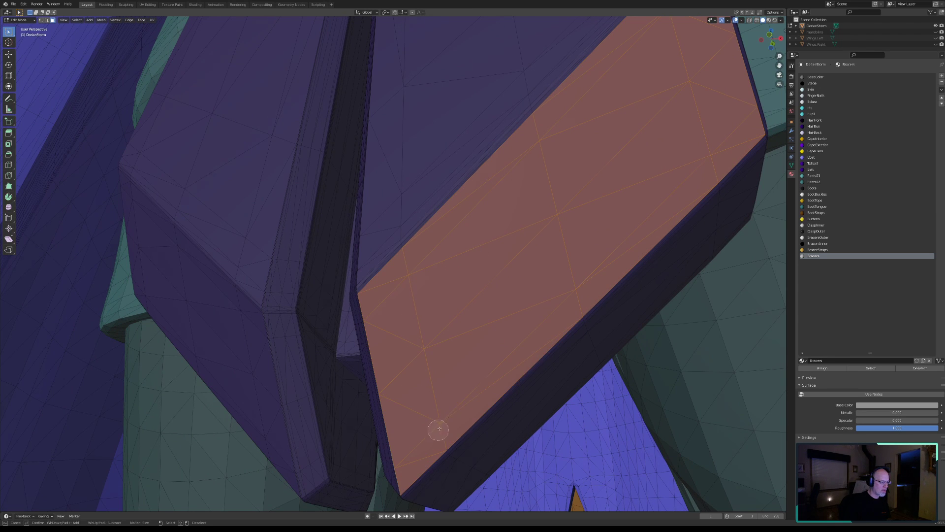
pyautogui.press('Escape')
# Complete the chevron selection with the slanted band on the bottom tabard plate at the character's right.
pyautogui.moveTo(209, 352); pyautogui.dragTo(241, 347, button='middle')
pyautogui.press('c')
pyautogui.moveTo(301, 344)
pyautogui.mouseDown()
pyautogui.moveTo(274, 436)
pyautogui.moveTo(290, 467)
pyautogui.mouseUp()
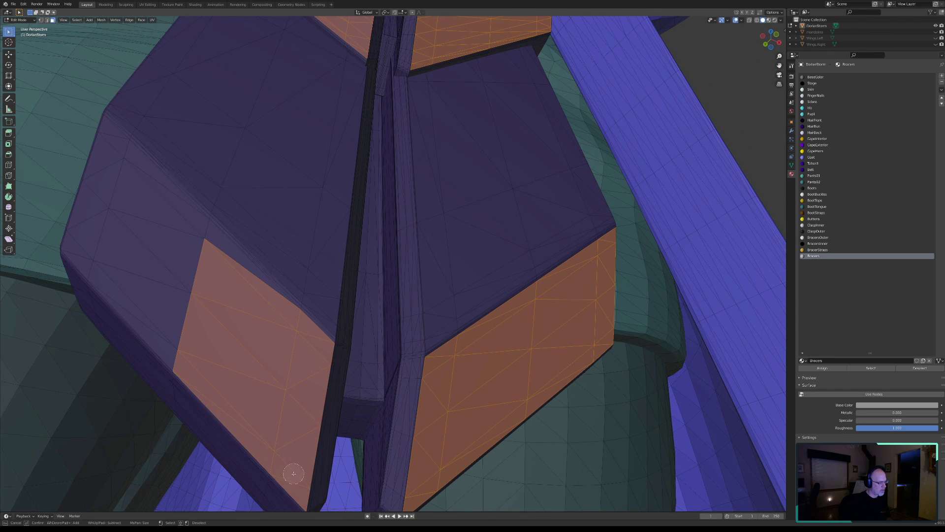
pyautogui.moveTo(198, 246)
pyautogui.mouseDown()
pyautogui.moveTo(185, 337)
pyautogui.moveTo(172, 310)
pyautogui.mouseUp()
pyautogui.moveTo(108, 145)
pyautogui.mouseDown()
pyautogui.moveTo(114, 159)
pyautogui.moveTo(91, 253)
pyautogui.mouseUp()
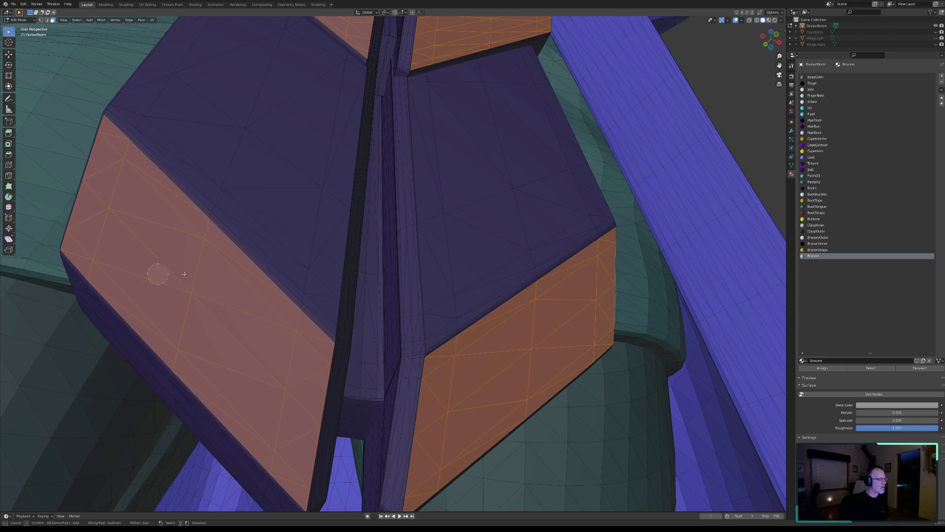
pyautogui.rightClick(157, 274)
pyautogui.scroll(-9, 251, 287)
pyautogui.moveTo(274, 245)
pyautogui.mouseDown(button='middle')
pyautogui.moveTo(270, 268)
pyautogui.moveTo(332, 274)
pyautogui.moveTo(280, 285)
pyautogui.mouseUp(button='middle')
pyautogui.scroll(-7, 270, 269)
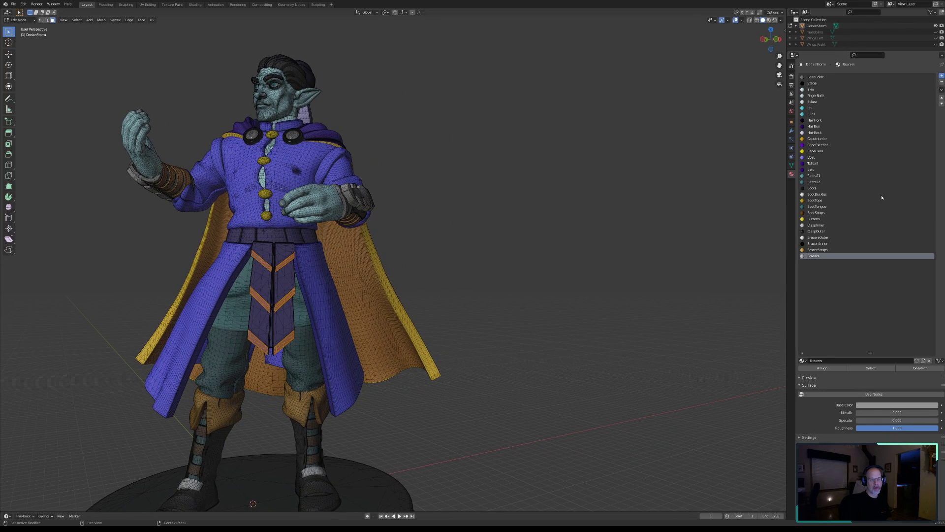
# Add a new material slot with a material named TabardHighlight and disable its nodes.
pyautogui.click(941, 75)
pyautogui.click(823, 362)
pyautogui.doubleClick(823, 362)
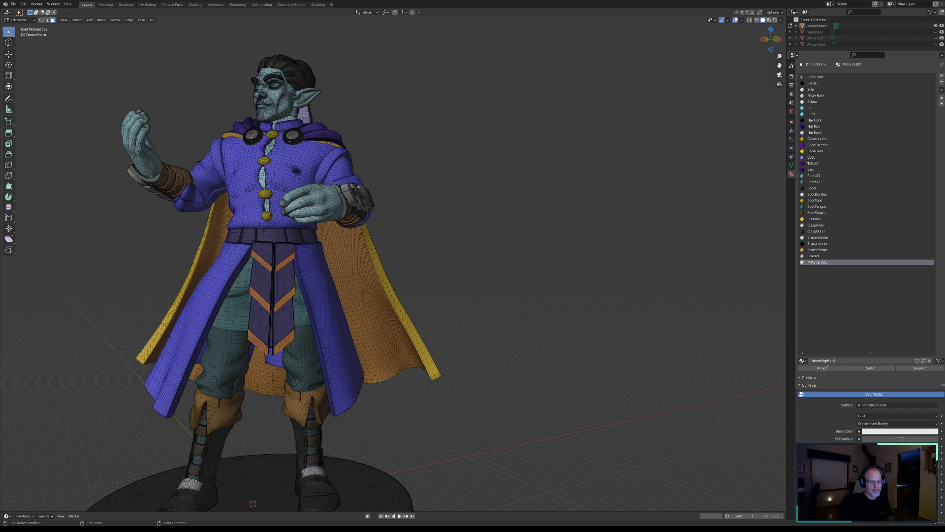
pyautogui.press('Return')
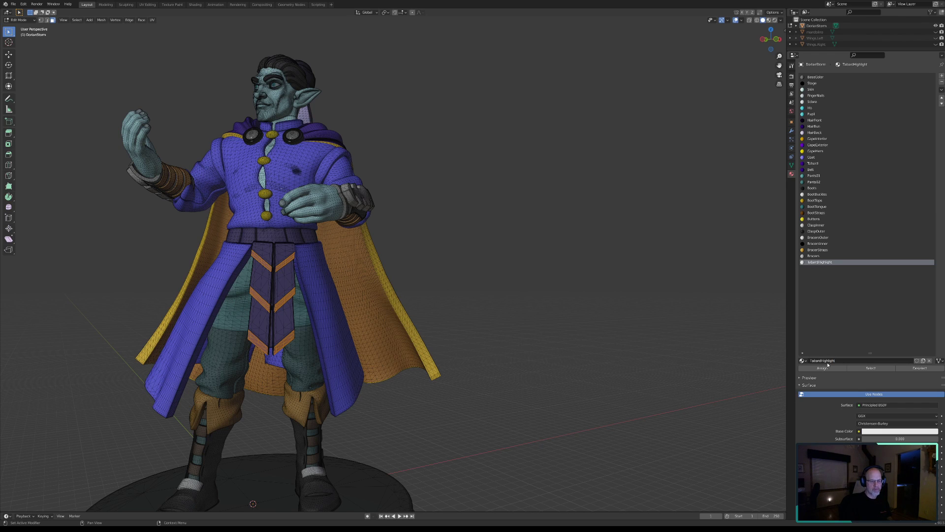
pyautogui.click(875, 394)
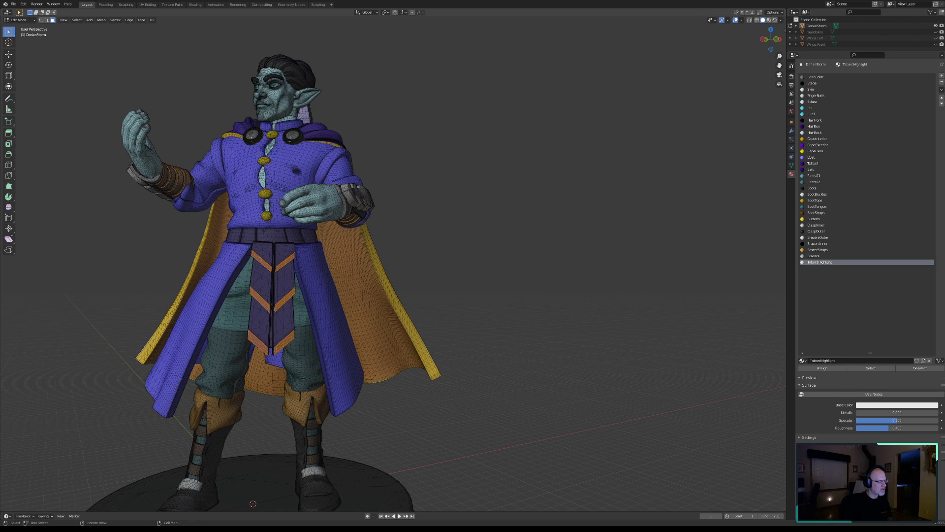
# Set the TabardHighlight material's specular to 0 and roughness to 1.
pyautogui.moveTo(881, 420); pyautogui.dragTo(857, 420)
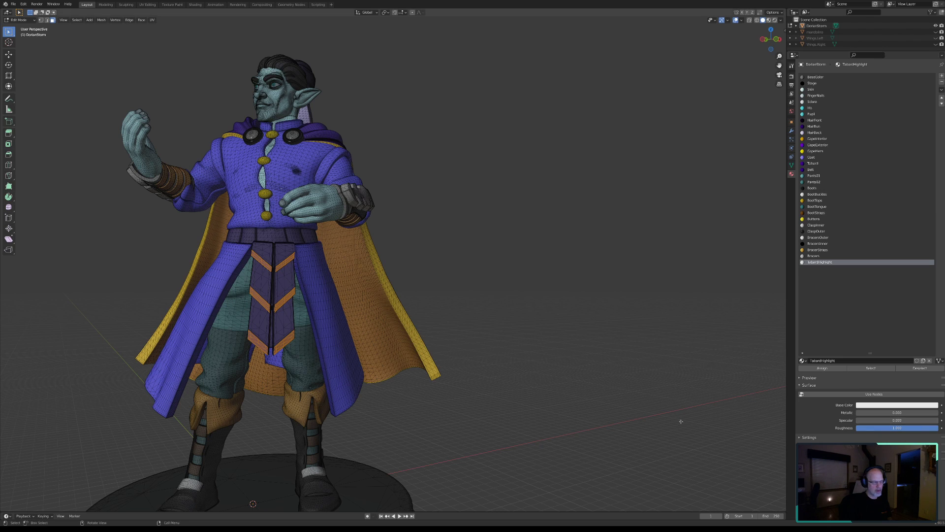
pyautogui.moveTo(404, 339)
pyautogui.mouseDown(button='middle')
pyautogui.moveTo(344, 342)
pyautogui.moveTo(404, 348)
pyautogui.mouseUp(button='middle')
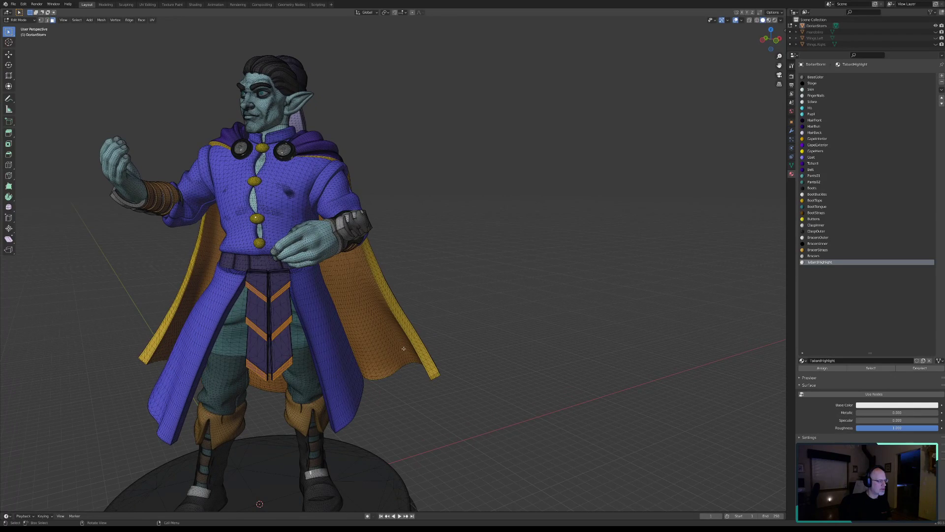
pyautogui.moveTo(344, 357); pyautogui.dragTo(475, 303, button='middle')
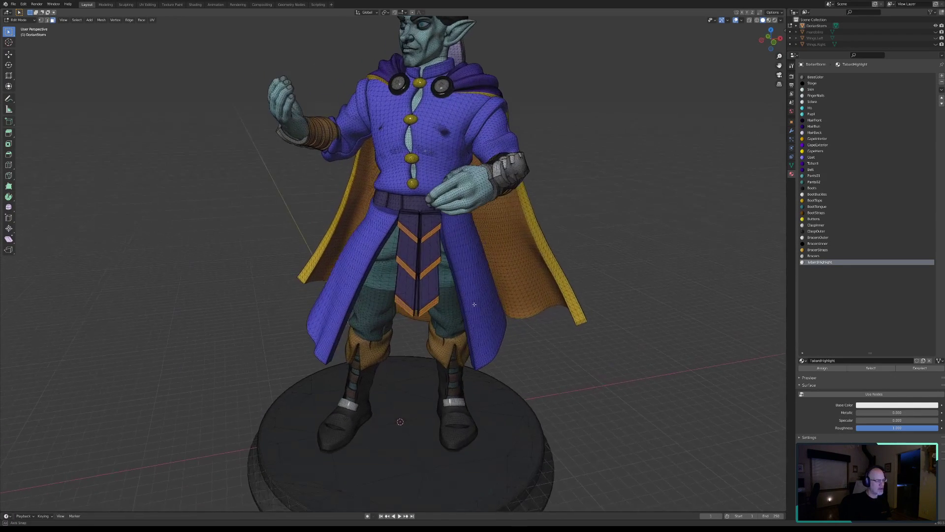
# Give TabardHighlight a saturated violet base color and assign it to the selected chevron band faces.
pyautogui.click(900, 405)
pyautogui.moveTo(907, 340); pyautogui.dragTo(929, 338)
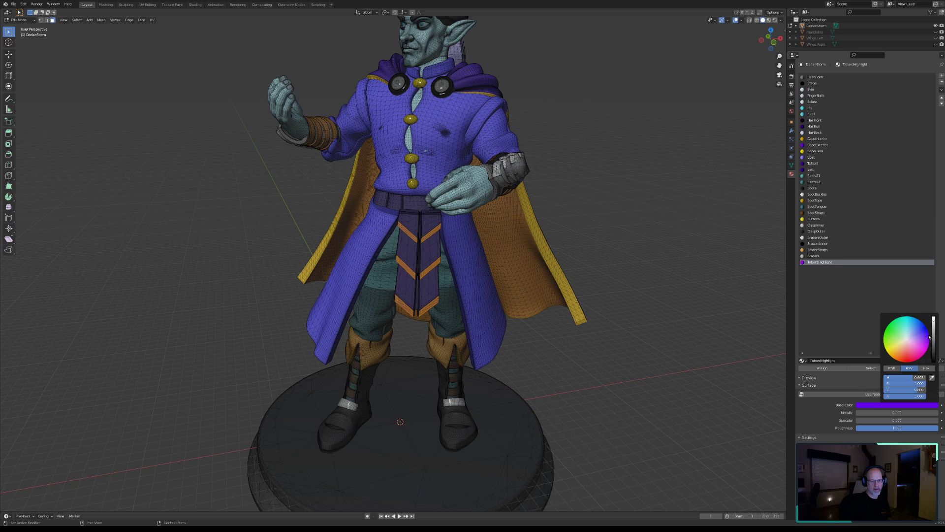
pyautogui.moveTo(929, 338); pyautogui.dragTo(929, 339)
pyautogui.click(907, 369)
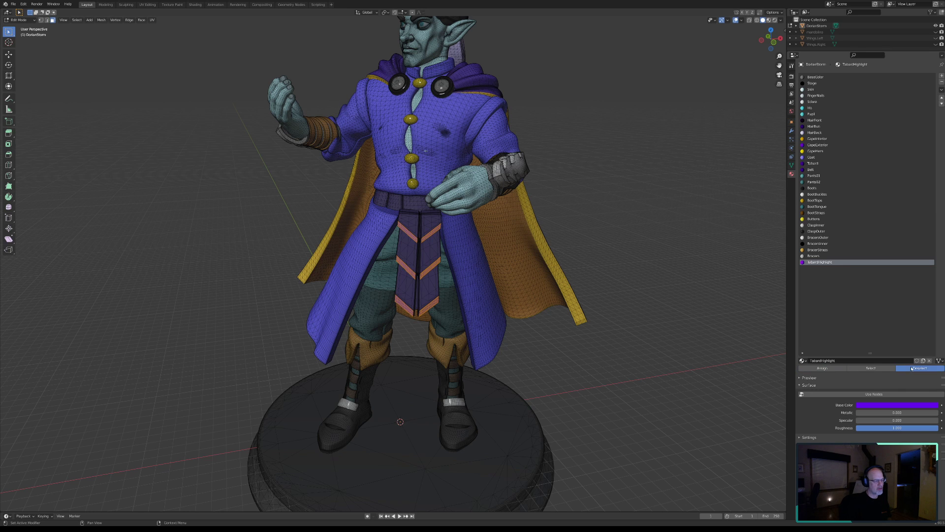
pyautogui.moveTo(590, 361)
pyautogui.mouseDown(button='middle')
pyautogui.moveTo(597, 344)
pyautogui.moveTo(608, 351)
pyautogui.moveTo(591, 364)
pyautogui.mouseUp(button='middle')
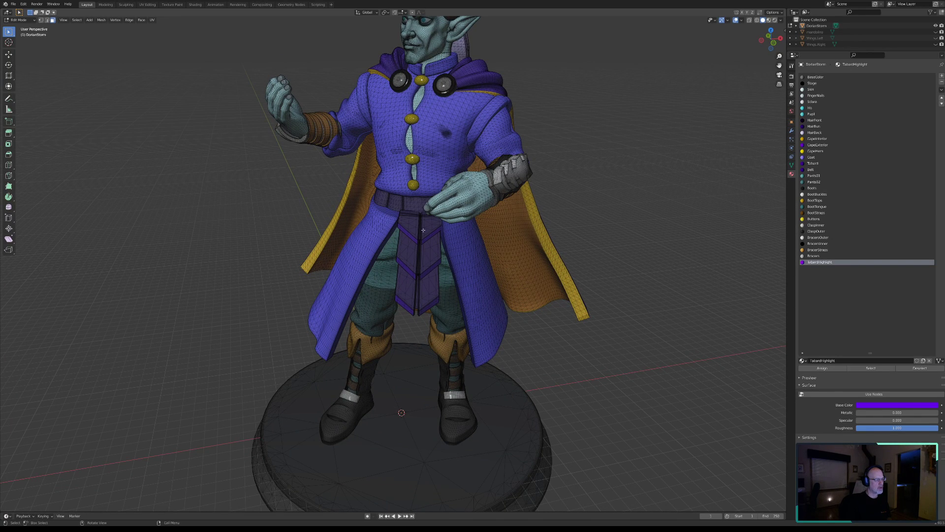
# Save the Blender file with the newly colored tabard chevrons.
pyautogui.scroll(-3, 453, 294)
pyautogui.moveTo(454, 294); pyautogui.dragTo(497, 299, button='middle')
pyautogui.keyDown('shift'); pyautogui.moveTo(296, 94); pyautogui.dragTo(208, 133, button='middle'); pyautogui.keyUp('shift')
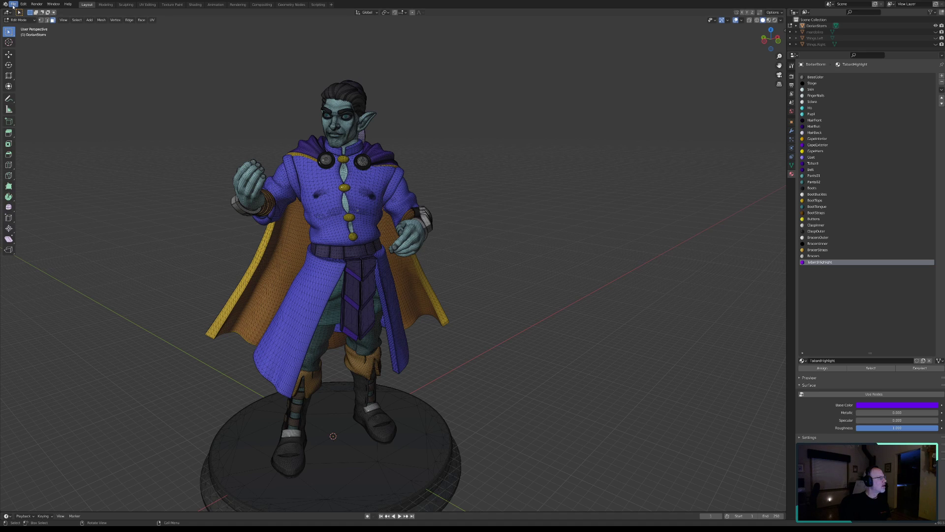
pyautogui.click(13, 4)
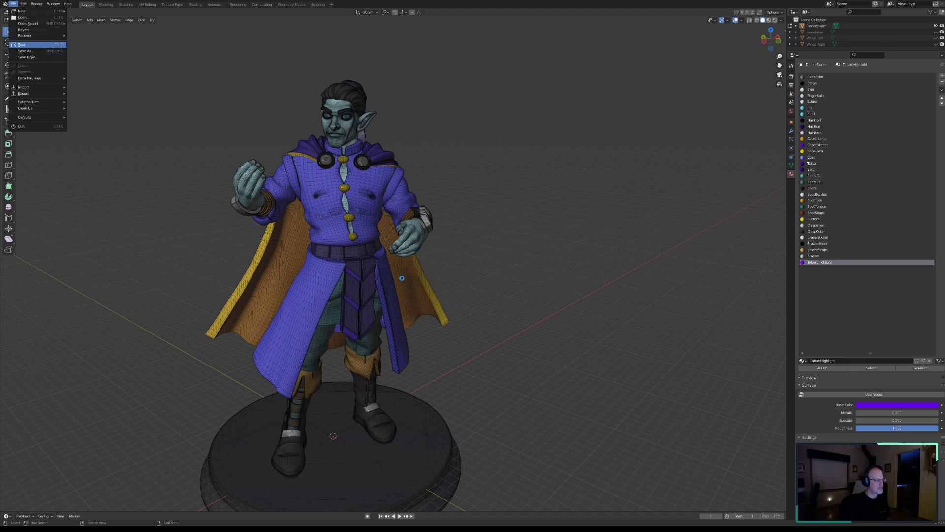
pyautogui.click(21, 44)
# Examine the coat, cape trim and trousers from the front, from behind and from underneath for regions lacking their own material.
pyautogui.keyDown('shift'); pyautogui.moveTo(322, 276); pyautogui.dragTo(506, 229, button='middle'); pyautogui.keyUp('shift')
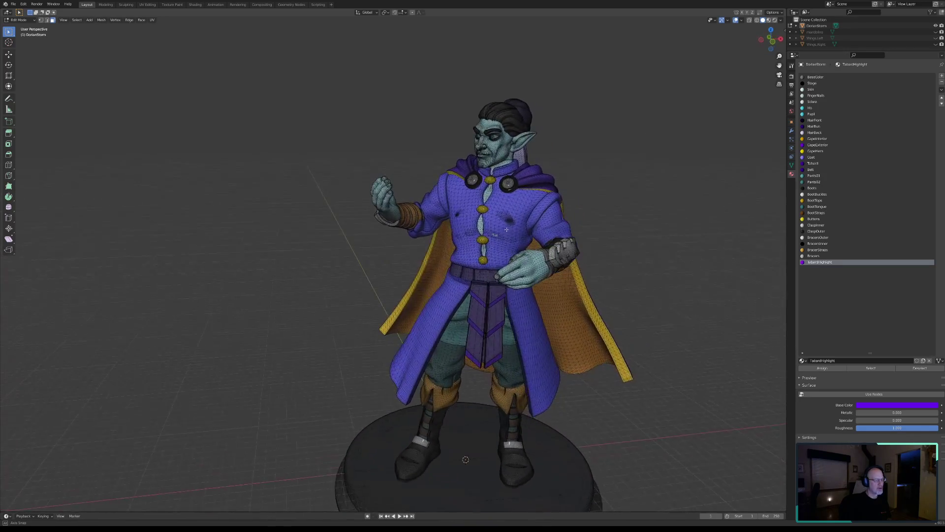
pyautogui.moveTo(544, 270); pyautogui.dragTo(468, 253, button='middle')
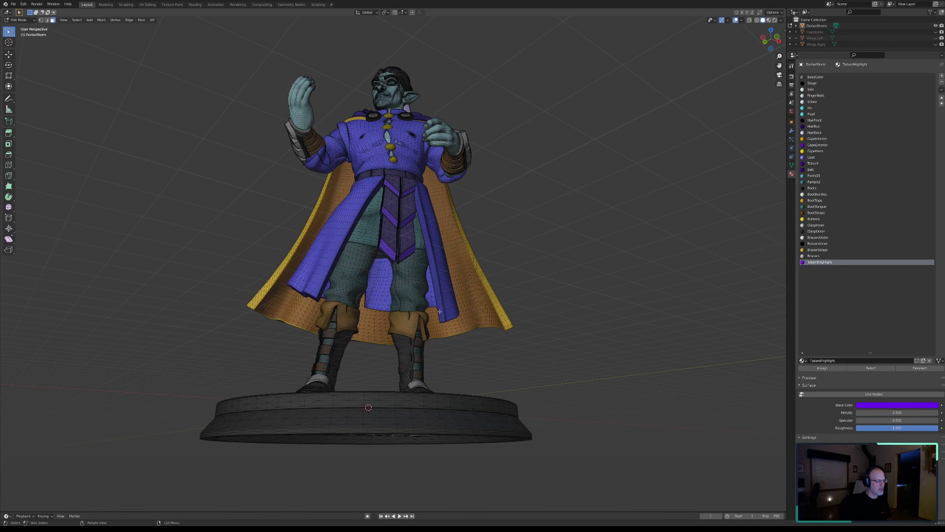
pyautogui.moveTo(423, 331); pyautogui.dragTo(406, 347, button='middle')
pyautogui.scroll(5, 406, 347)
pyautogui.moveTo(409, 279)
pyautogui.mouseDown(button='middle')
pyautogui.moveTo(422, 291)
pyautogui.moveTo(422, 268)
pyautogui.moveTo(422, 313)
pyautogui.moveTo(401, 264)
pyautogui.mouseUp(button='middle')
pyautogui.moveTo(423, 391); pyautogui.dragTo(224, 391, button='middle')
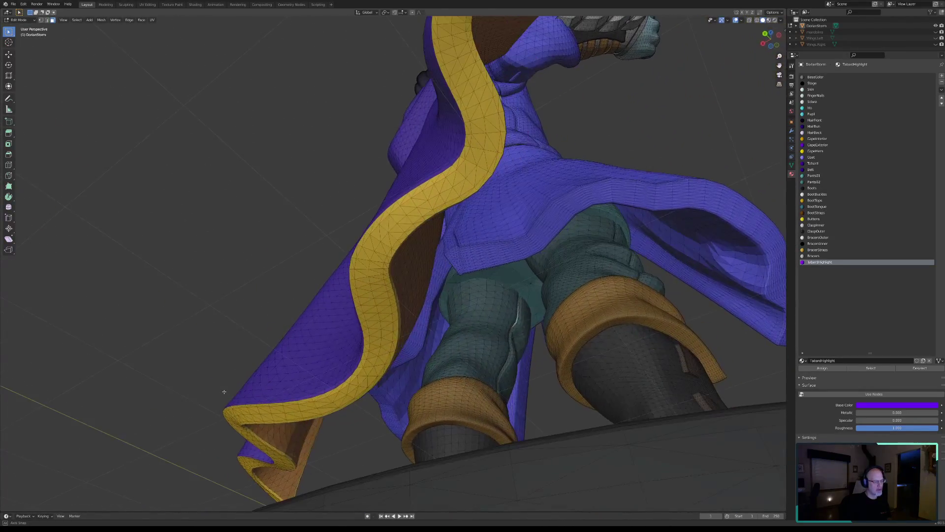
pyautogui.scroll(5, 440, 356)
pyautogui.moveTo(443, 350); pyautogui.dragTo(488, 320, button='middle')
pyautogui.scroll(4, 592, 281)
pyautogui.moveTo(592, 280); pyautogui.dragTo(529, 231, button='middle')
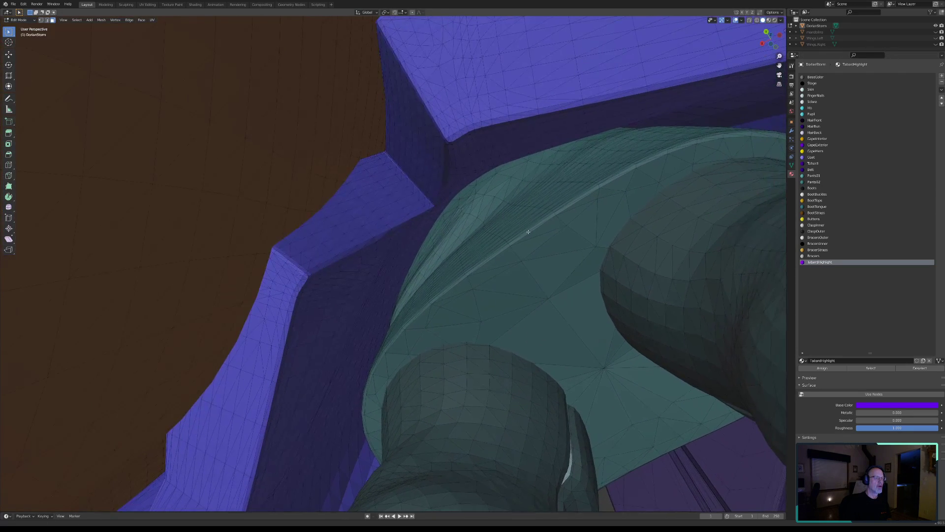
pyautogui.moveTo(632, 186); pyautogui.dragTo(607, 152, button='middle')
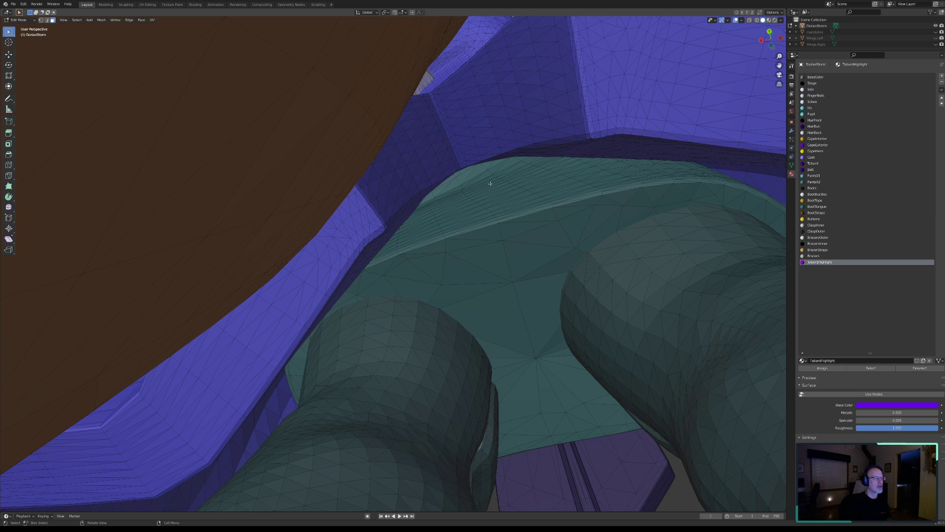
pyautogui.keyDown('shift'); pyautogui.moveTo(342, 267); pyautogui.dragTo(787, 139, button='middle'); pyautogui.keyUp('shift')
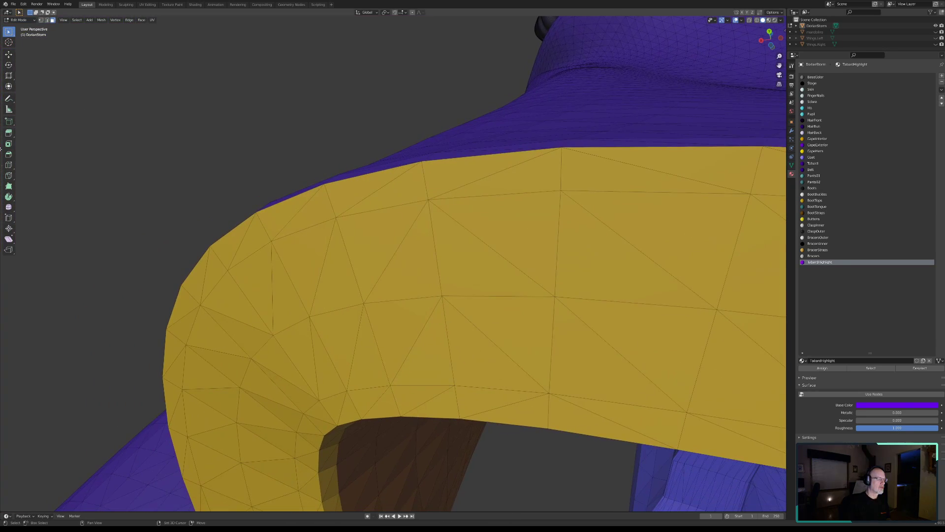
pyautogui.moveTo(225, 324); pyautogui.dragTo(331, 269, button='middle')
pyautogui.scroll(-8, 104, 299)
pyautogui.scroll(-6, 104, 300)
pyautogui.scroll(5, 331, 268)
# Circle-select the narrow front edge faces of the coat skirt flap beside the tabard at the character's left.
pyautogui.keyDown('shift'); pyautogui.moveTo(226, 247); pyautogui.dragTo(354, 323, button='middle'); pyautogui.keyUp('shift')
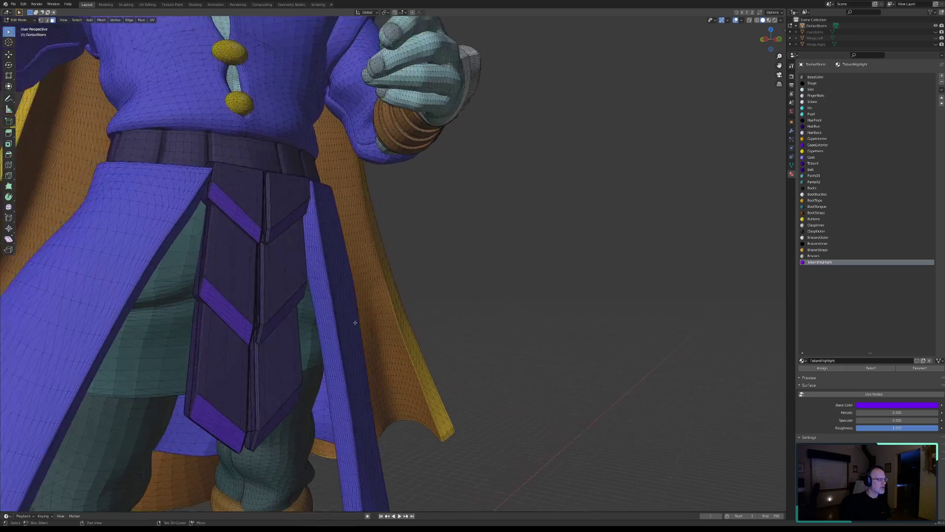
pyautogui.scroll(2, 354, 323)
pyautogui.scroll(1, 318, 296)
pyautogui.keyDown('shift'); pyautogui.moveTo(280, 267); pyautogui.dragTo(356, 277, button='middle'); pyautogui.keyUp('shift')
pyautogui.scroll(6, 350, 268)
pyautogui.keyDown('shift'); pyautogui.moveTo(293, 237); pyautogui.dragTo(412, 298, button='middle'); pyautogui.keyUp('shift')
pyautogui.scroll(3, 386, 257)
pyautogui.keyDown('shift'); pyautogui.moveTo(373, 215); pyautogui.dragTo(390, 236, button='middle'); pyautogui.keyUp('shift')
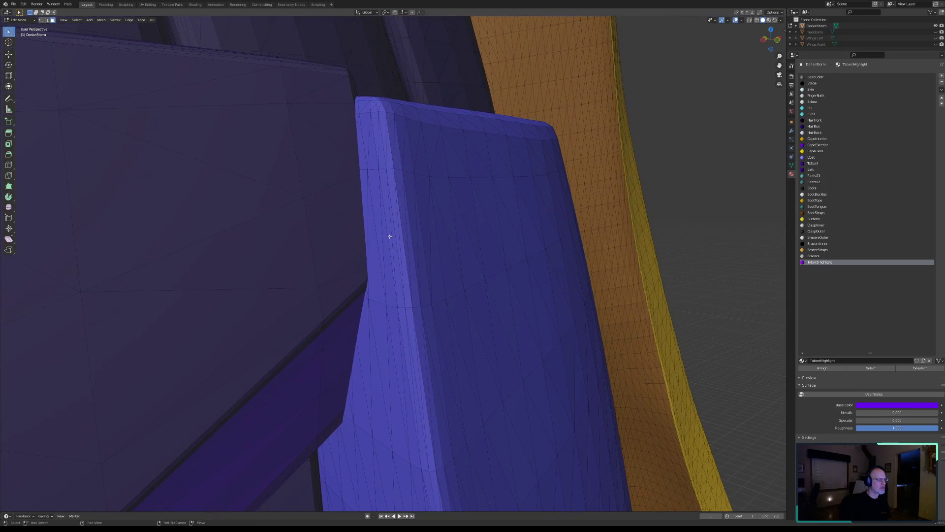
pyautogui.moveTo(398, 271); pyautogui.dragTo(506, 282, button='middle')
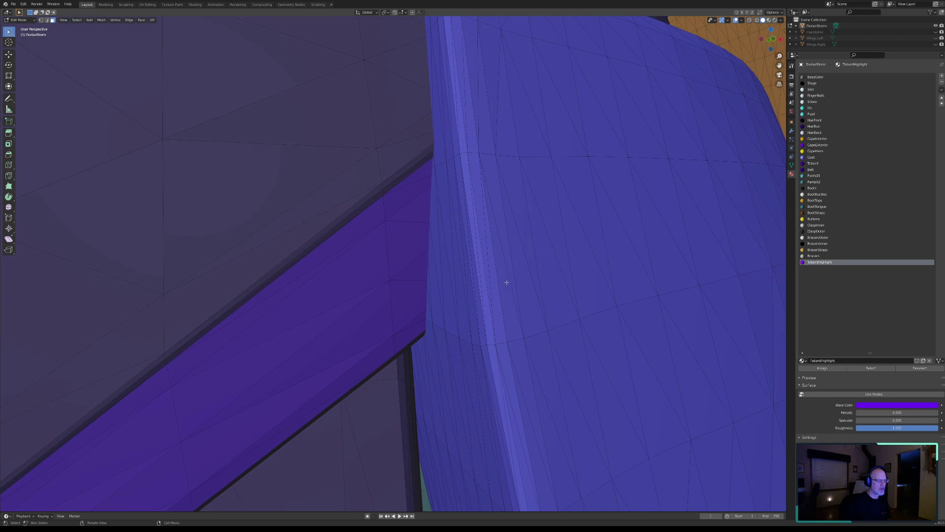
pyautogui.press('c')
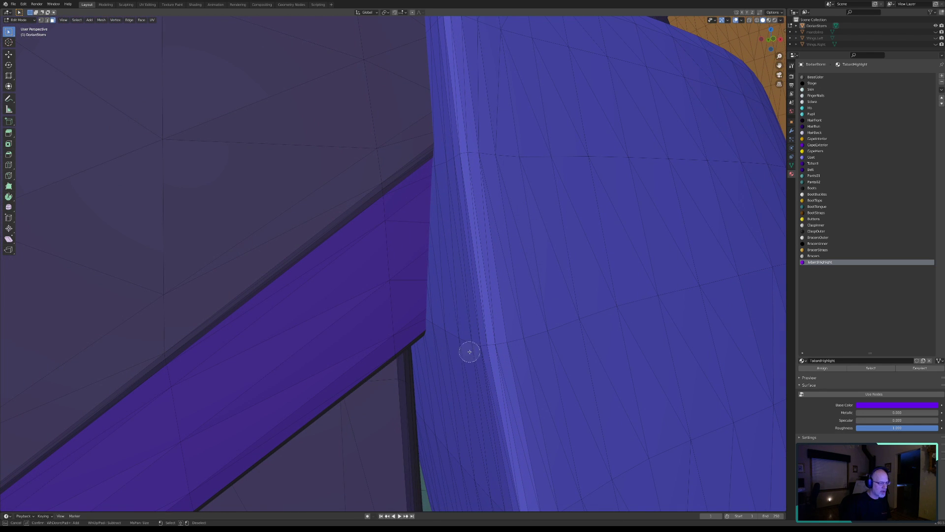
pyautogui.moveTo(473, 348)
pyautogui.mouseDown()
pyautogui.moveTo(444, 263)
pyautogui.moveTo(447, 163)
pyautogui.mouseUp()
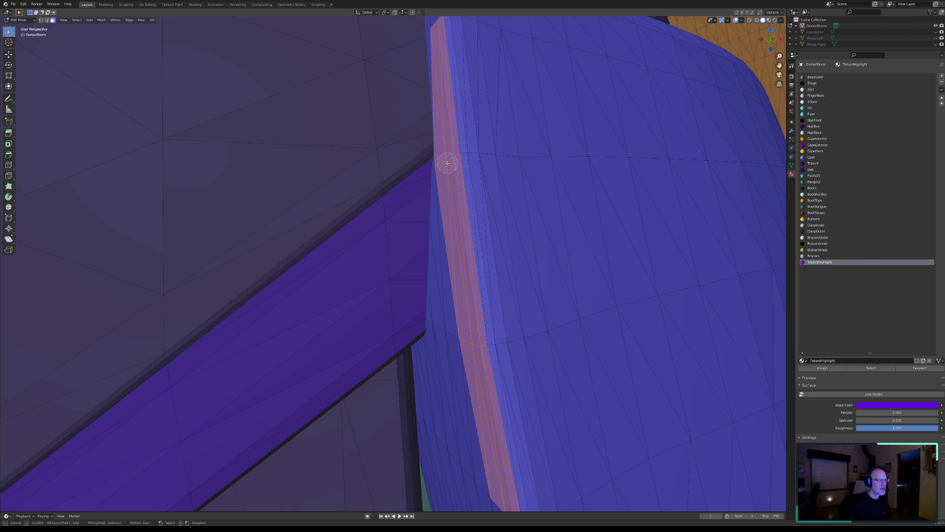
pyautogui.press('Escape')
# Extend the coat edge selection up to the flap's upper corner beneath the belt.
pyautogui.moveTo(448, 142); pyautogui.dragTo(486, 287, button='middle')
pyautogui.press('c')
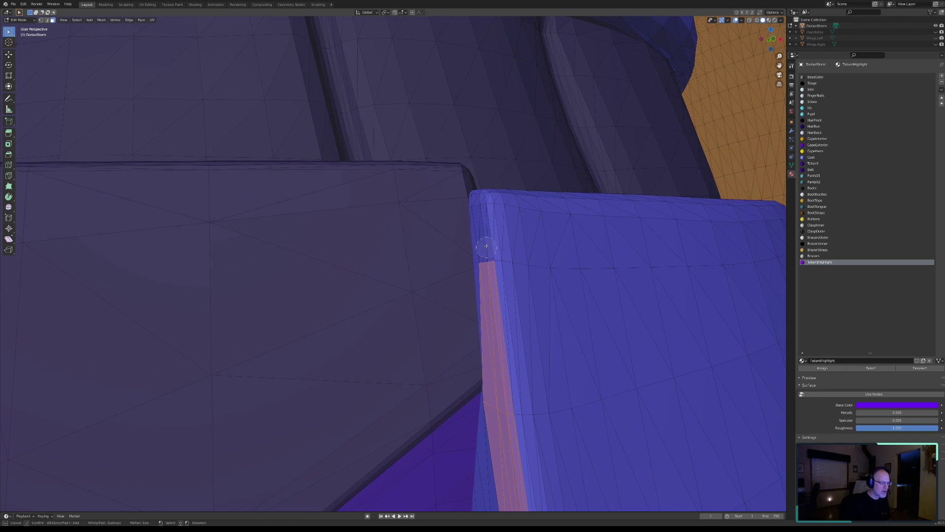
pyautogui.moveTo(476, 203); pyautogui.dragTo(478, 204)
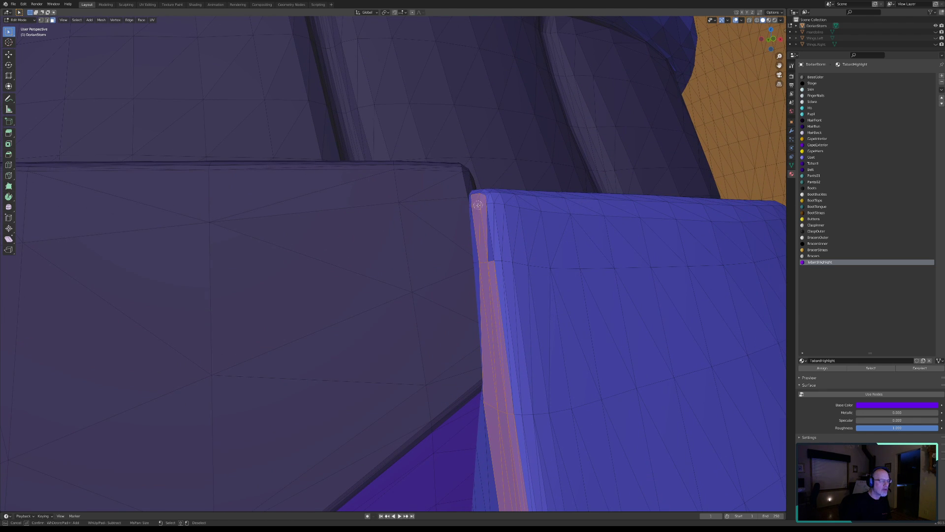
pyautogui.moveTo(481, 263); pyautogui.dragTo(478, 250)
pyautogui.rightClick(475, 207)
pyautogui.scroll(5, 476, 207)
pyautogui.moveTo(578, 158)
pyautogui.keyDown('shift'); pyautogui.mouseDown(button='middle')
pyautogui.moveTo(496, 365)
pyautogui.moveTo(510, 344)
pyautogui.moveTo(495, 332)
pyautogui.mouseUp(button='middle'); pyautogui.keyUp('shift')
pyautogui.press('c')
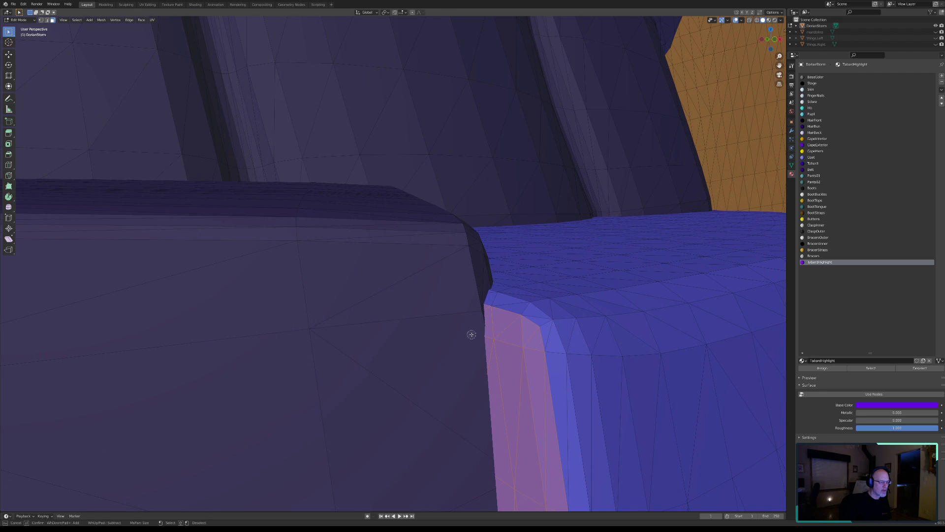
pyautogui.rightClick(516, 361)
# Widen the selection across the flap's inward-facing edge faces beside and just below the upper chevron's outer end.
pyautogui.moveTo(526, 412); pyautogui.dragTo(515, 180, button='middle')
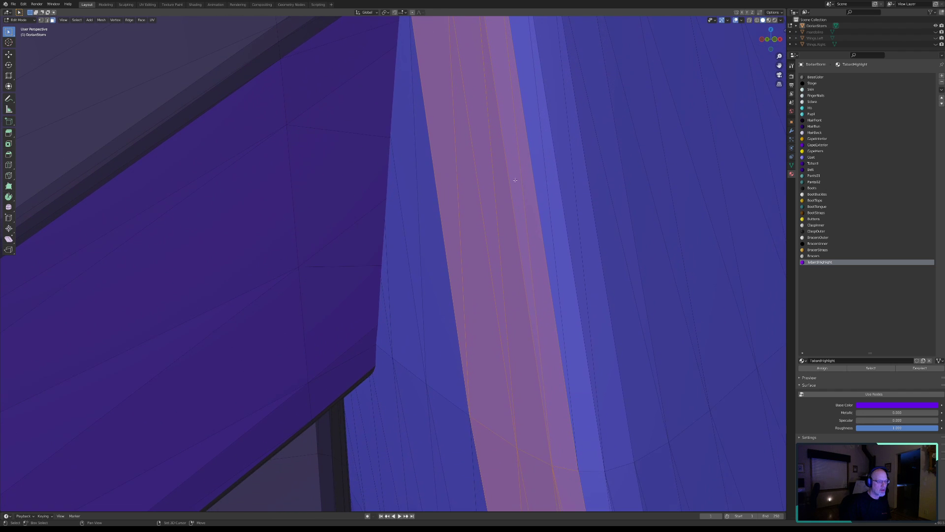
pyautogui.moveTo(547, 464); pyautogui.dragTo(534, 304, button='middle')
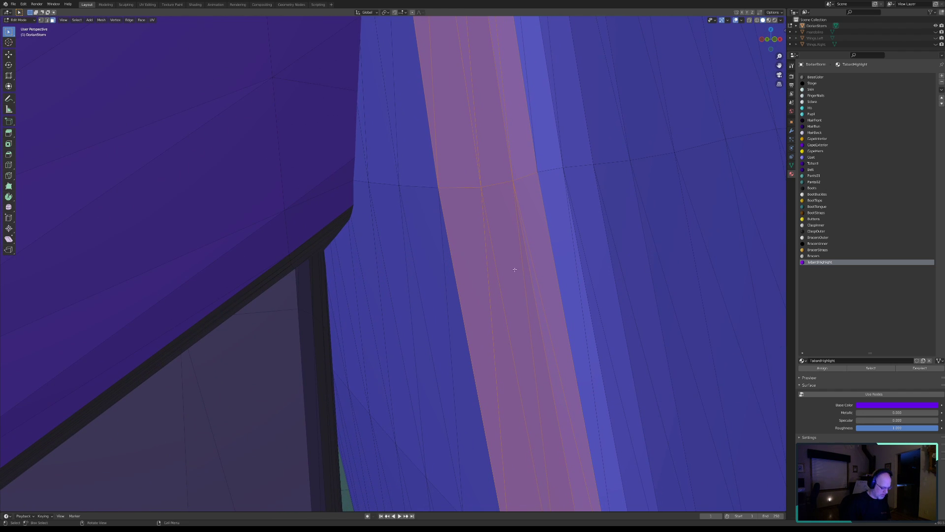
pyautogui.press('c')
pyautogui.moveTo(379, 184); pyautogui.dragTo(432, 188)
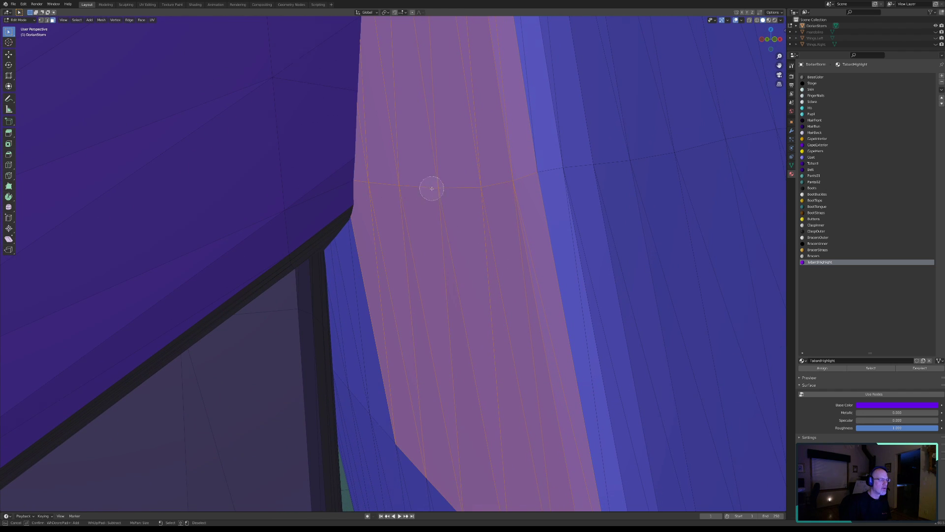
pyautogui.moveTo(340, 258)
pyautogui.mouseDown()
pyautogui.moveTo(365, 285)
pyautogui.moveTo(356, 376)
pyautogui.moveTo(422, 464)
pyautogui.moveTo(365, 453)
pyautogui.mouseUp()
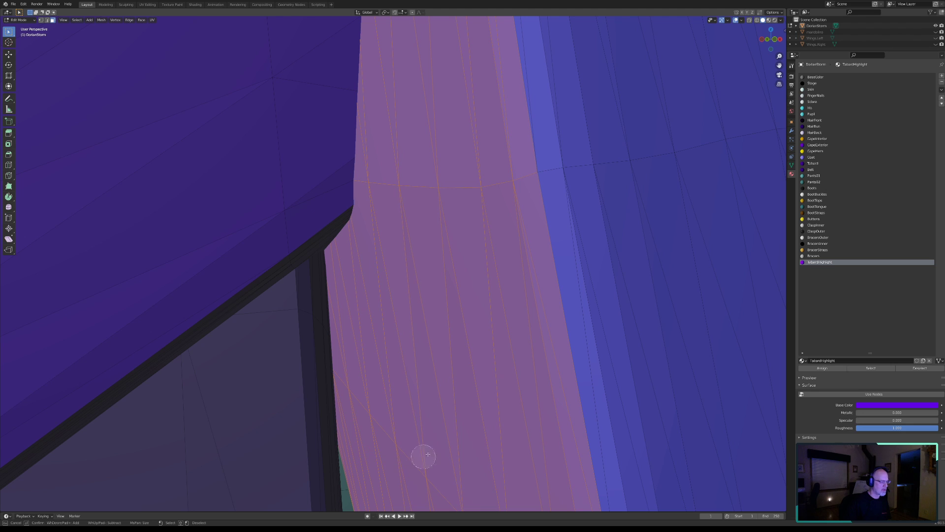
pyautogui.rightClick(518, 380)
# Extend the selection down the next rows of the flap's inner edge, covering its full width.
pyautogui.moveTo(523, 443); pyautogui.dragTo(471, 158, button='middle')
pyautogui.moveTo(512, 411); pyautogui.dragTo(488, 239, button='middle')
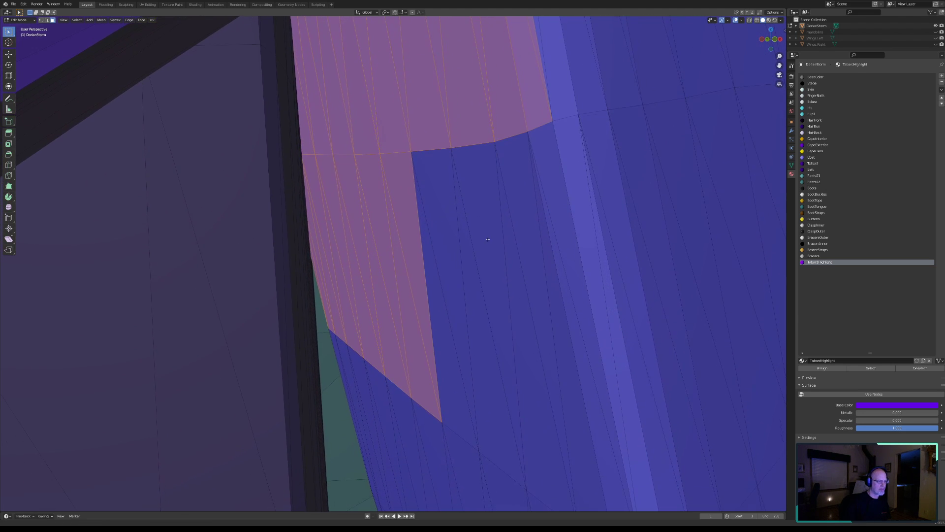
pyautogui.press('v')
pyautogui.press('c')
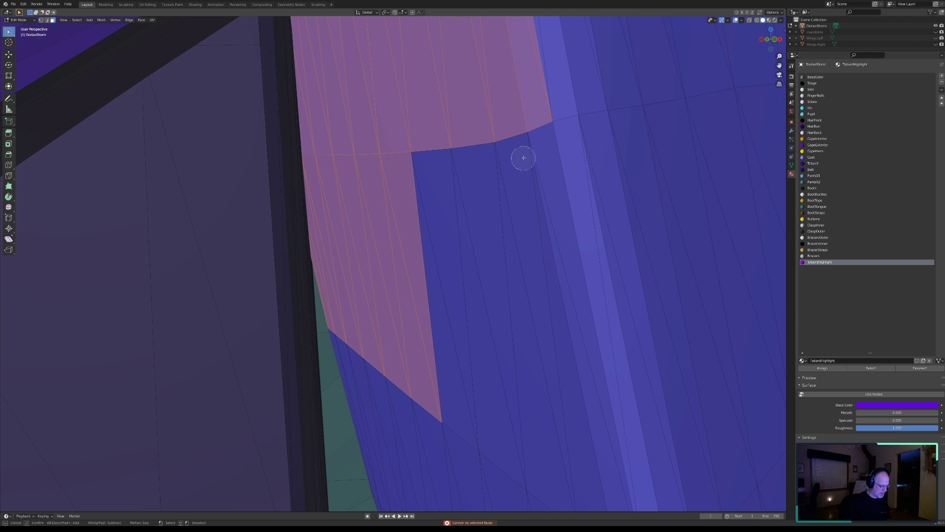
pyautogui.moveTo(527, 141); pyautogui.dragTo(422, 151)
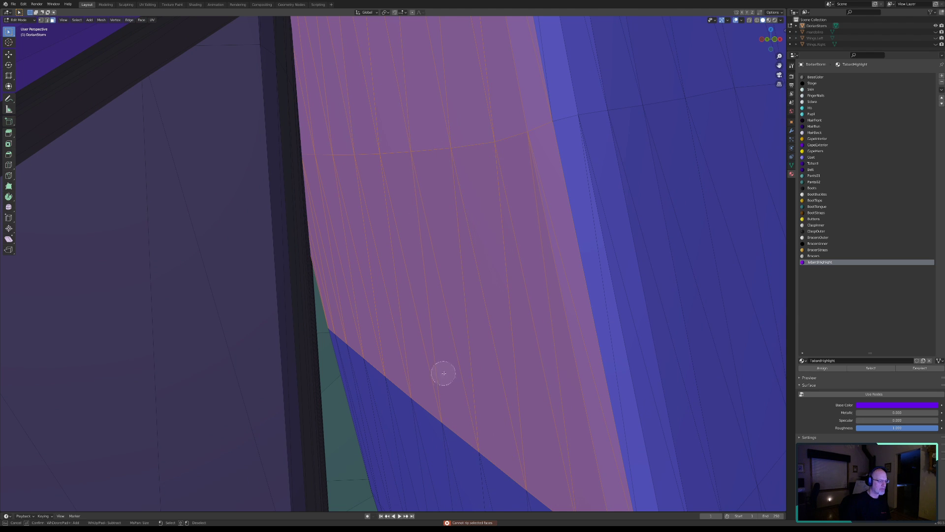
pyautogui.press('Escape')
pyautogui.moveTo(468, 355); pyautogui.dragTo(463, 127, button='middle')
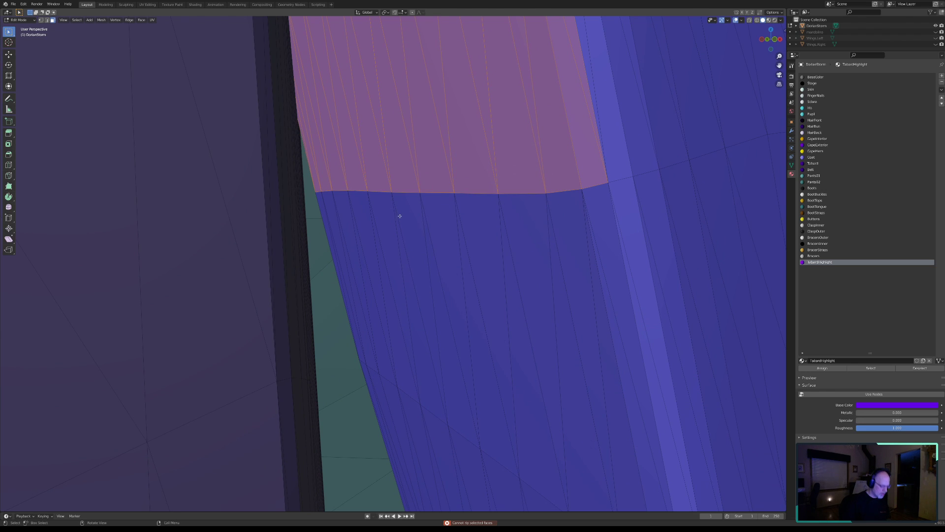
pyautogui.press('v')
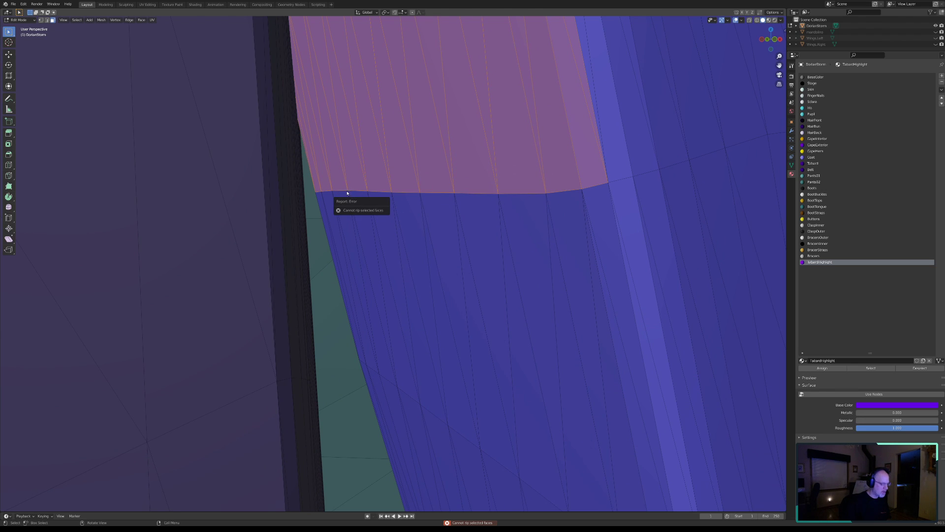
pyautogui.press('c')
pyautogui.moveTo(331, 192); pyautogui.dragTo(576, 188)
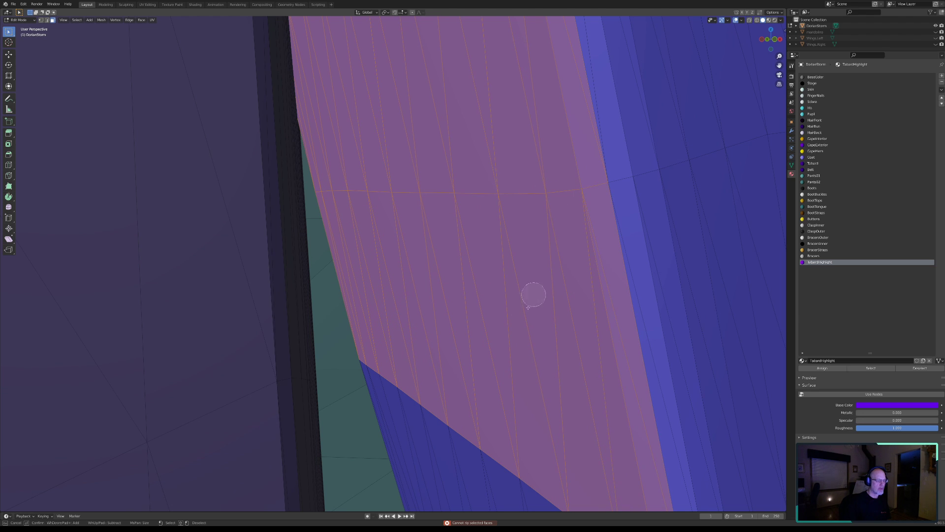
pyautogui.rightClick(494, 375)
# Circle-select the next face rows down the coat flap's front edge beside the tabard, covering the edge's full width.
pyautogui.moveTo(504, 420)
pyautogui.mouseDown(button='middle')
pyautogui.moveTo(493, 211)
pyautogui.moveTo(555, 335)
pyautogui.moveTo(547, 462)
pyautogui.mouseUp(button='middle')
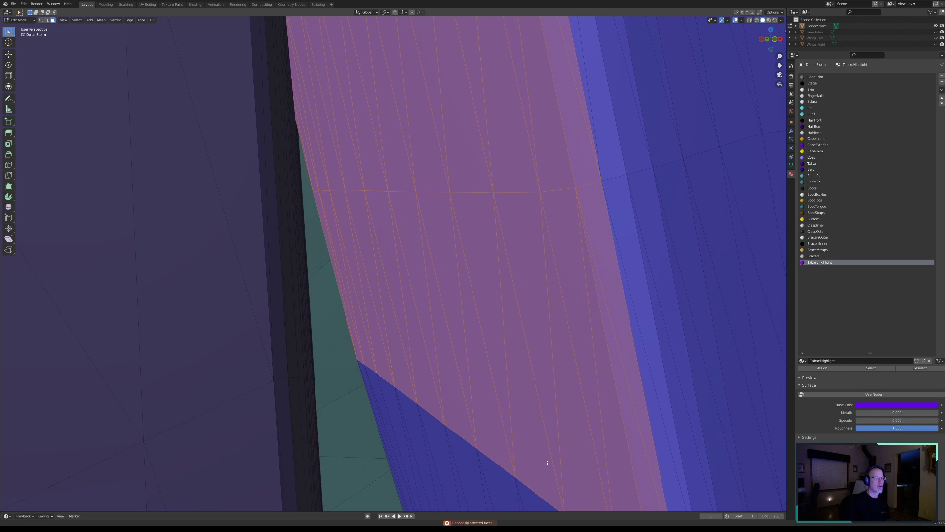
pyautogui.moveTo(535, 389); pyautogui.dragTo(511, 338, button='middle')
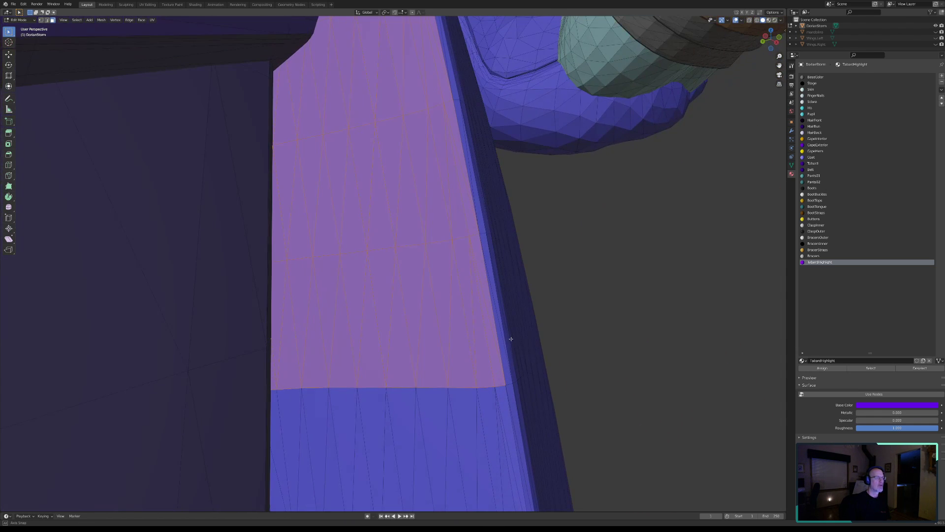
pyautogui.moveTo(495, 376); pyautogui.dragTo(483, 97, button='middle')
pyautogui.press('c')
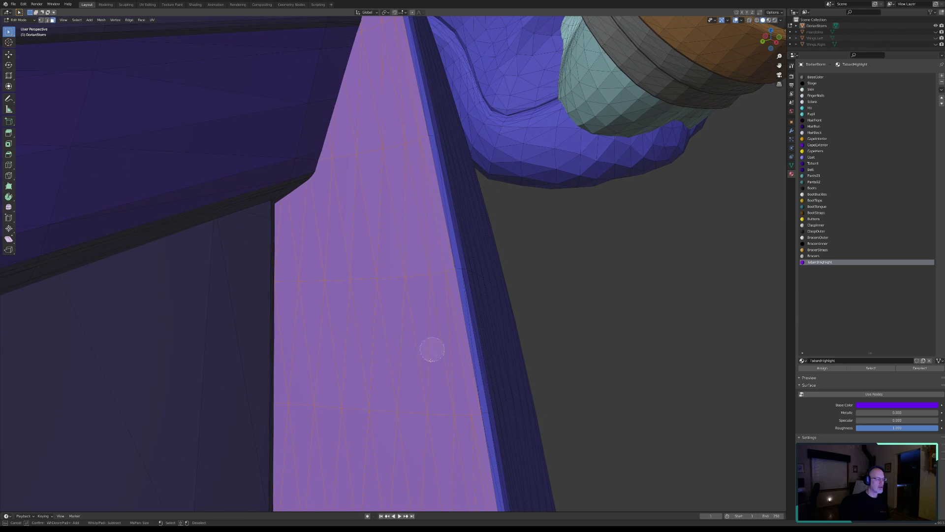
pyautogui.press('Escape')
pyautogui.moveTo(415, 344); pyautogui.dragTo(401, 137, button='middle')
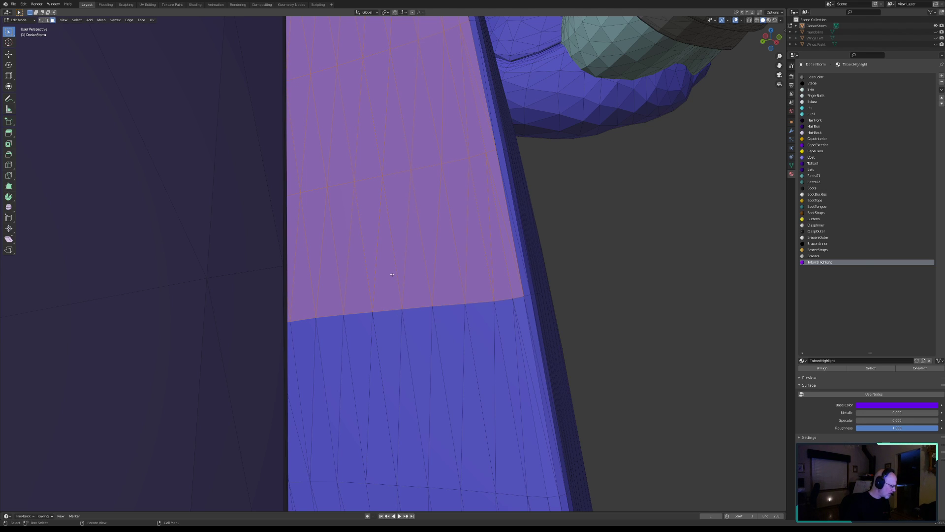
pyautogui.moveTo(421, 315); pyautogui.dragTo(407, 318, button='middle')
pyautogui.press('c')
pyautogui.moveTo(317, 329); pyautogui.dragTo(483, 296)
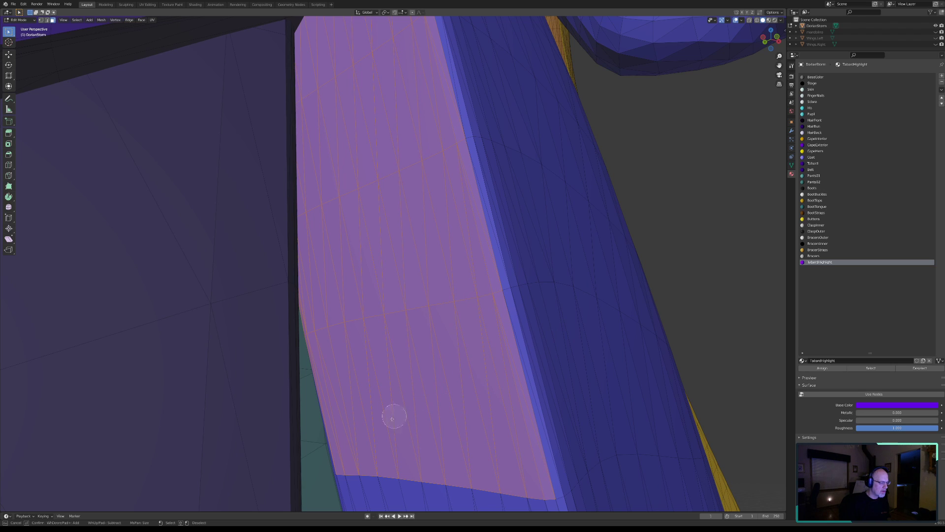
pyautogui.moveTo(347, 471)
pyautogui.mouseDown()
pyautogui.moveTo(465, 478)
pyautogui.moveTo(536, 495)
pyautogui.mouseUp()
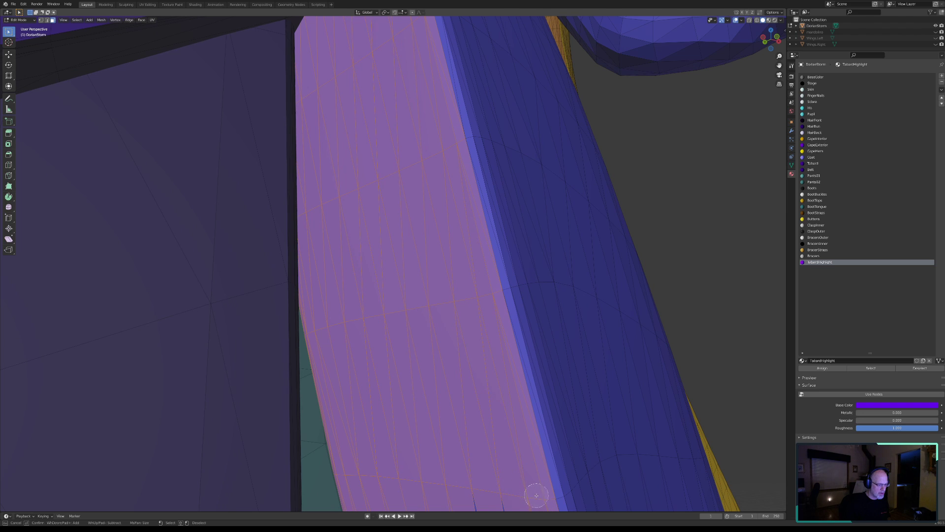
pyautogui.rightClick(463, 451)
# Extend the coat edge selection down the two rows level with the tabard's lower corner.
pyautogui.keyDown('shift'); pyautogui.moveTo(463, 450); pyautogui.dragTo(436, 50, button='middle'); pyautogui.keyUp('shift')
pyautogui.keyDown('shift'); pyautogui.moveTo(470, 323); pyautogui.dragTo(384, 97, button='middle'); pyautogui.keyUp('shift')
pyautogui.press('c')
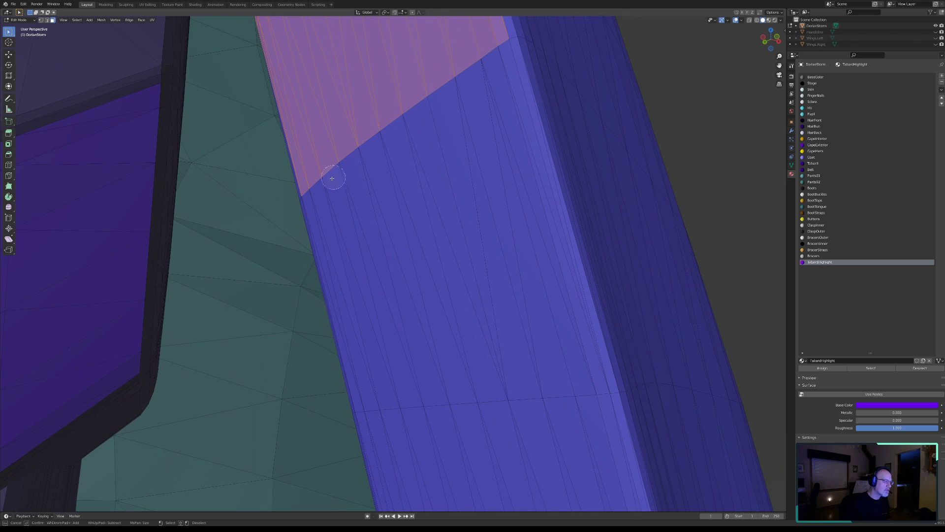
pyautogui.moveTo(312, 196)
pyautogui.mouseDown()
pyautogui.moveTo(483, 42)
pyautogui.moveTo(491, 46)
pyautogui.mouseUp()
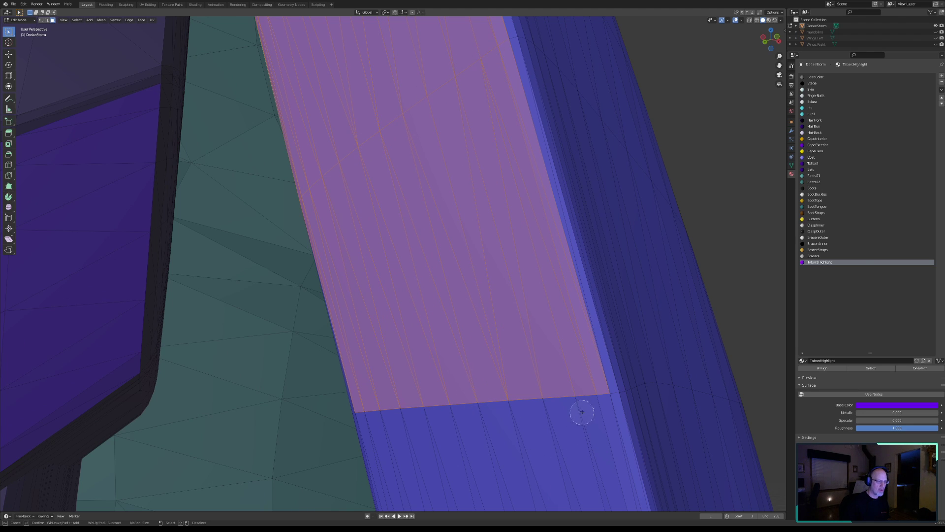
pyautogui.moveTo(591, 401); pyautogui.dragTo(366, 408)
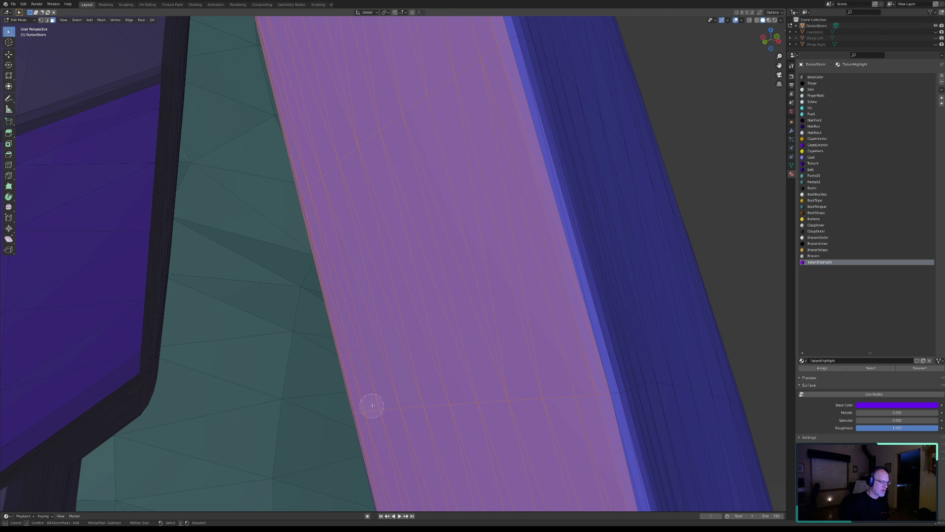
pyautogui.rightClick(471, 410)
# Add the two flap edge rows below the tabard, in front of the teal trouser leg.
pyautogui.moveTo(471, 410)
pyautogui.keyDown('shift'); pyautogui.mouseDown(button='middle')
pyautogui.moveTo(459, 396)
pyautogui.moveTo(394, 115)
pyautogui.mouseUp(button='middle'); pyautogui.keyUp('shift')
pyautogui.moveTo(427, 369)
pyautogui.keyDown('shift'); pyautogui.mouseDown(button='middle')
pyautogui.moveTo(402, 179)
pyautogui.moveTo(427, 379)
pyautogui.moveTo(424, 259)
pyautogui.moveTo(392, 130)
pyautogui.mouseUp(button='middle'); pyautogui.keyUp('shift')
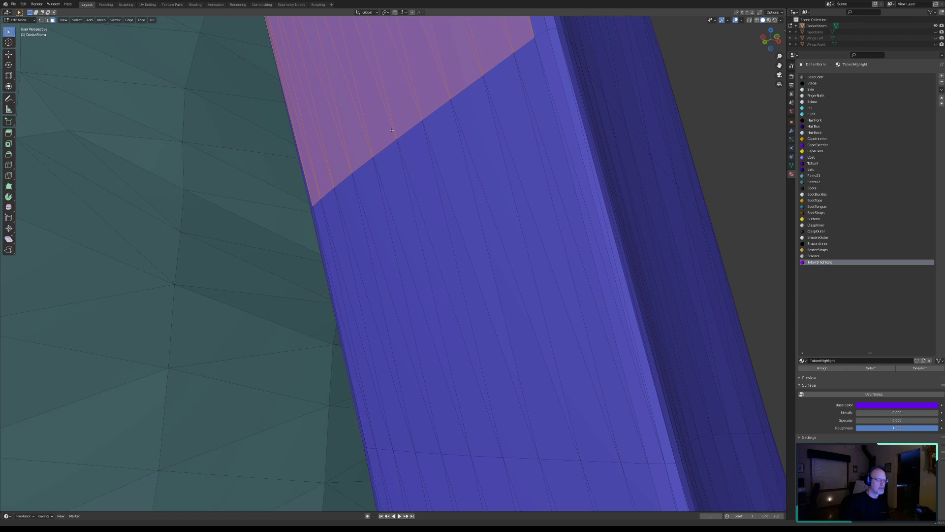
pyautogui.press('c')
pyautogui.moveTo(527, 41)
pyautogui.mouseDown()
pyautogui.moveTo(498, 79)
pyautogui.moveTo(396, 142)
pyautogui.moveTo(323, 205)
pyautogui.mouseUp()
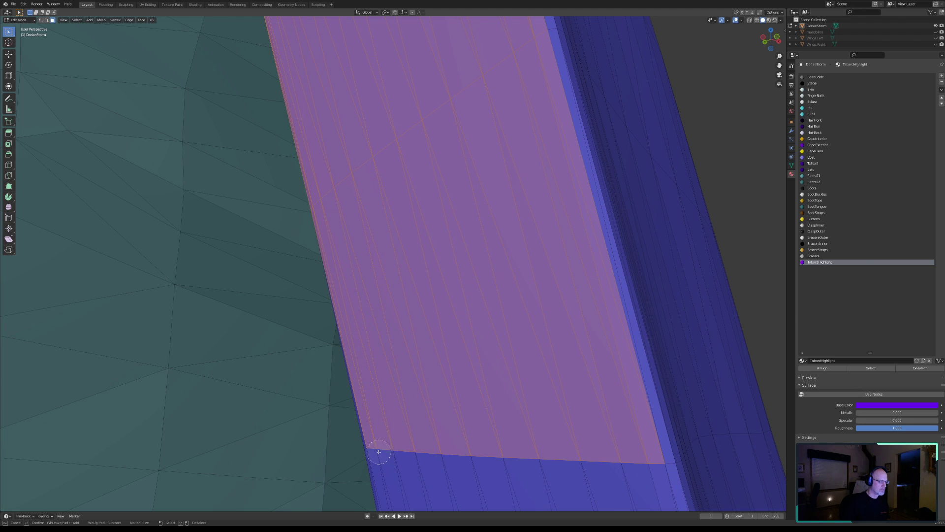
pyautogui.moveTo(377, 447)
pyautogui.mouseDown()
pyautogui.moveTo(570, 450)
pyautogui.moveTo(643, 461)
pyautogui.mouseUp()
pyautogui.rightClick(576, 468)
# Continue the flap edge selection down two more rows, past the dark seam across the leg behind it.
pyautogui.keyDown('shift'); pyautogui.moveTo(576, 469); pyautogui.dragTo(521, 156, button='middle'); pyautogui.keyUp('shift')
pyautogui.keyDown('shift'); pyautogui.moveTo(560, 365); pyautogui.dragTo(556, 82, button='middle'); pyautogui.keyUp('shift')
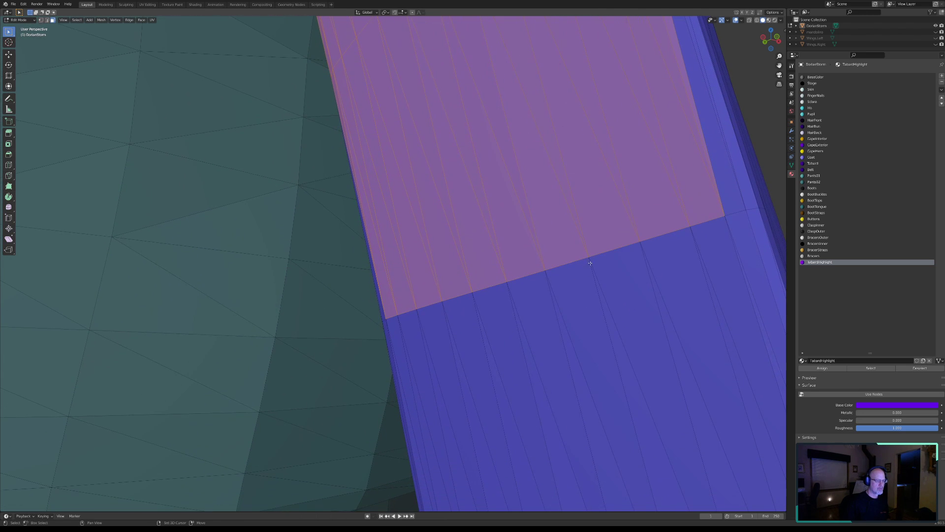
pyautogui.keyDown('shift'); pyautogui.moveTo(582, 295); pyautogui.dragTo(536, 234, button='middle'); pyautogui.keyUp('shift')
pyautogui.scroll(-3, 531, 256)
pyautogui.keyDown('shift'); pyautogui.moveTo(529, 270); pyautogui.dragTo(518, 123, button='middle'); pyautogui.keyUp('shift')
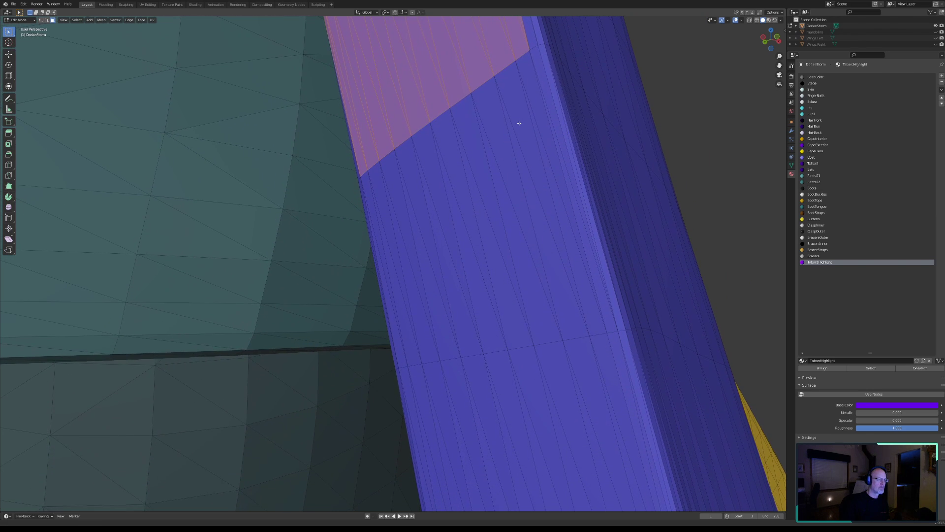
pyautogui.press('c')
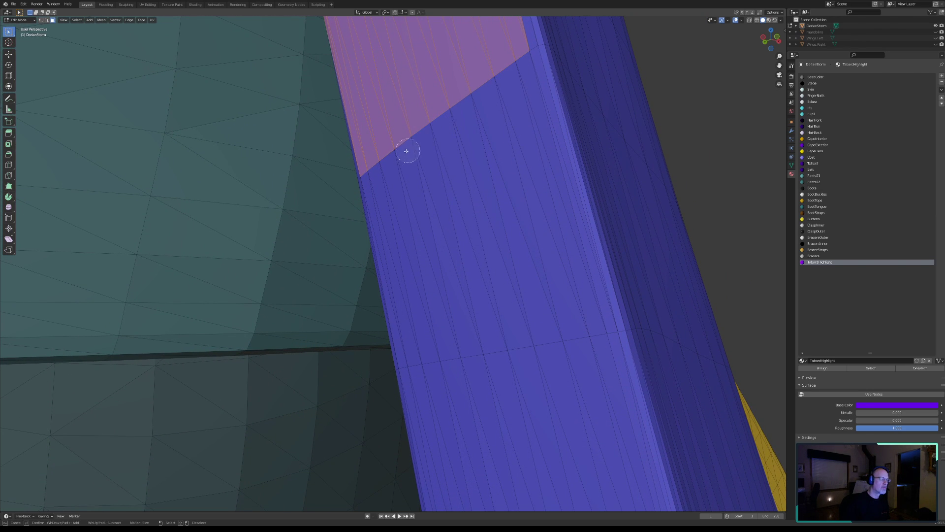
pyautogui.moveTo(371, 177); pyautogui.dragTo(519, 55)
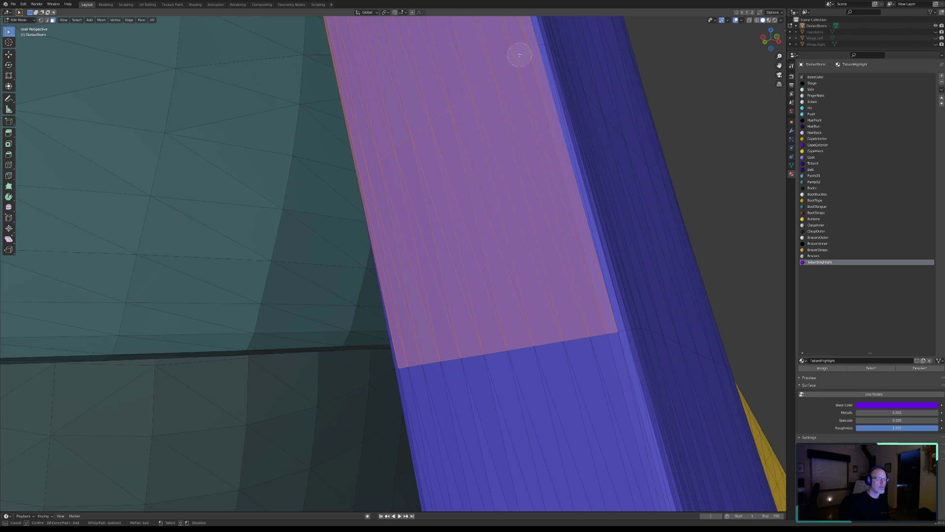
pyautogui.moveTo(408, 366); pyautogui.dragTo(603, 332)
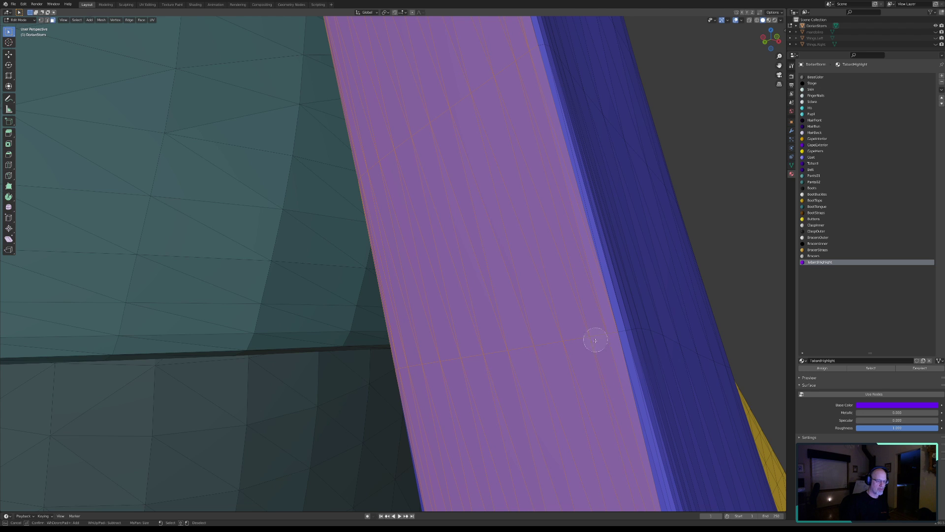
pyautogui.rightClick(558, 390)
# Select the flap edge row beneath the leg's dark seam, where the coat's far inner side starts showing.
pyautogui.keyDown('shift'); pyautogui.moveTo(565, 407); pyautogui.dragTo(590, 147, button='middle'); pyautogui.keyUp('shift')
pyautogui.keyDown('shift'); pyautogui.moveTo(624, 347); pyautogui.dragTo(611, 200, button='middle'); pyautogui.keyUp('shift')
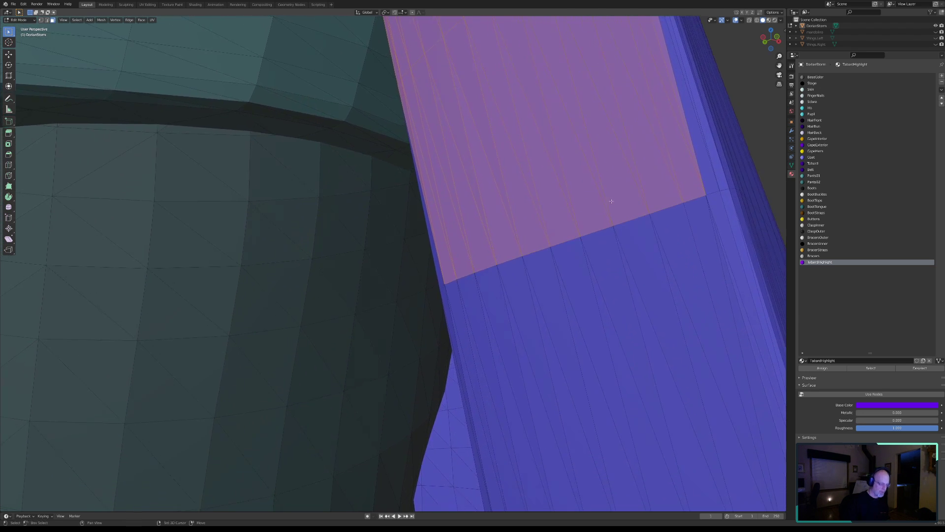
pyautogui.press('c')
pyautogui.moveTo(447, 274); pyautogui.dragTo(673, 203)
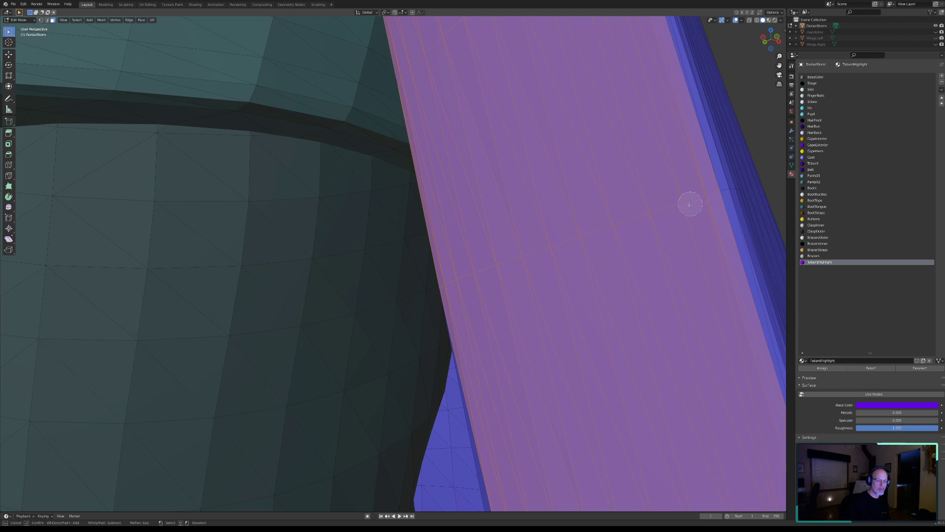
pyautogui.press('Escape')
# Extend the selection down three more flap edge rows alongside the coat's inner lining.
pyautogui.moveTo(536, 388); pyautogui.dragTo(409, 189, button='middle')
pyautogui.press('c')
pyautogui.moveTo(343, 163); pyautogui.dragTo(475, 123)
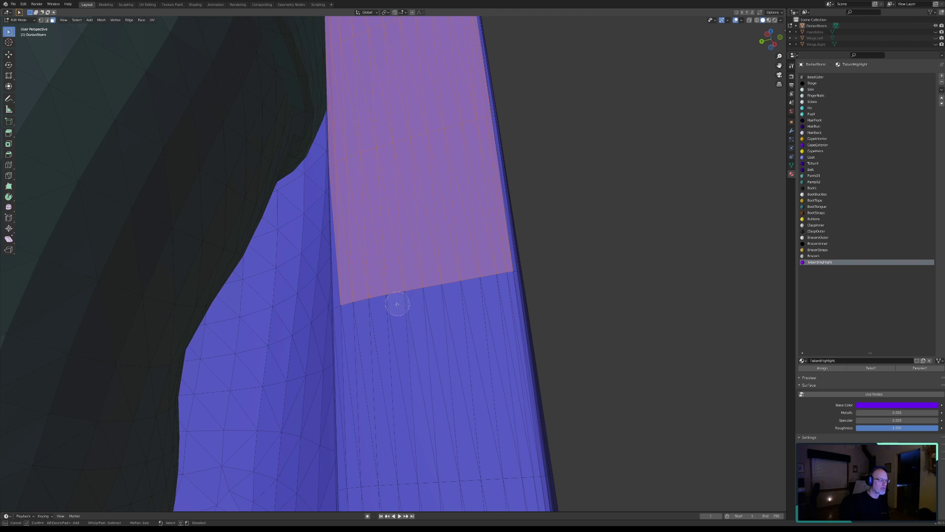
pyautogui.moveTo(352, 306); pyautogui.dragTo(497, 276)
pyautogui.moveTo(358, 486); pyautogui.dragTo(518, 476)
pyautogui.rightClick(492, 462)
# Add the flap edge rows running down past the coat's rear hem and the cape's orange interior.
pyautogui.keyDown('shift'); pyautogui.moveTo(458, 468); pyautogui.dragTo(433, 192, button='middle'); pyautogui.keyUp('shift')
pyautogui.keyDown('shift'); pyautogui.moveTo(441, 426); pyautogui.dragTo(433, 262, button='middle'); pyautogui.keyUp('shift')
pyautogui.keyDown('shift'); pyautogui.moveTo(429, 307); pyautogui.dragTo(414, 271, button='middle'); pyautogui.keyUp('shift')
pyautogui.scroll(-2, 413, 285)
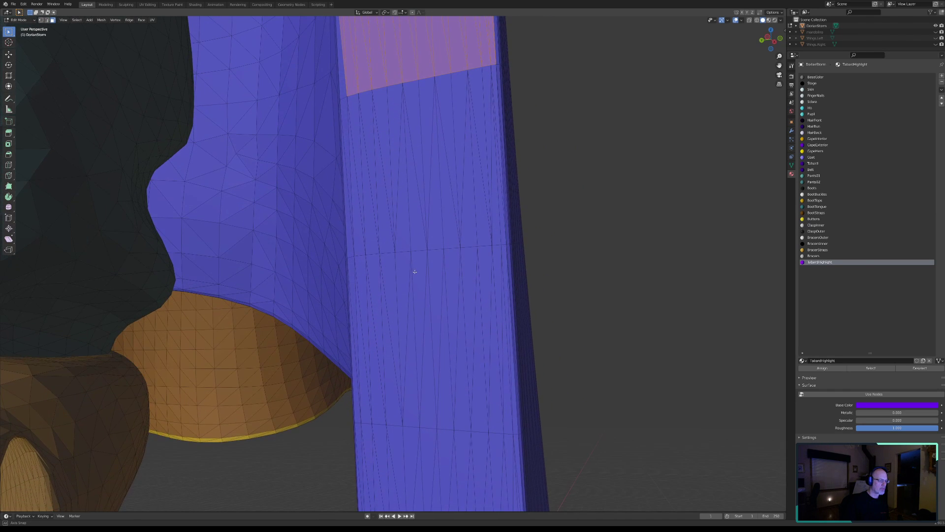
pyautogui.press('c')
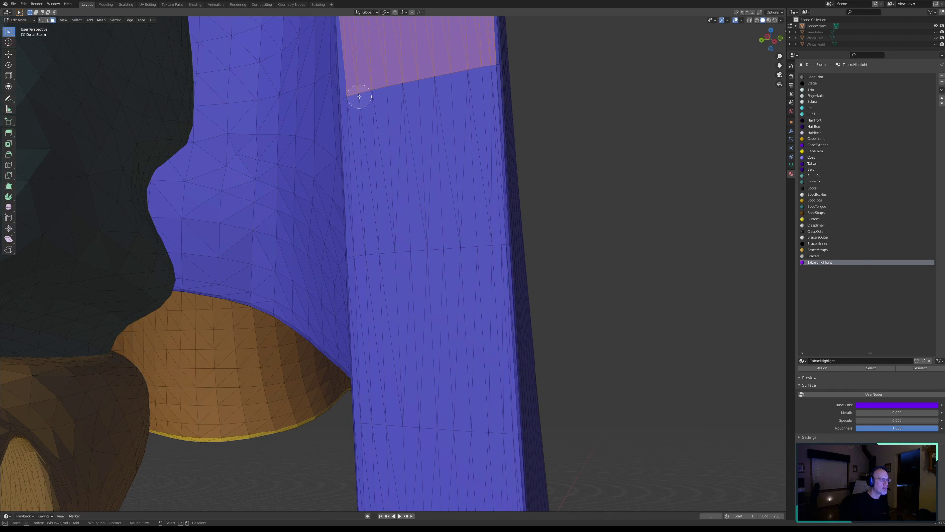
pyautogui.moveTo(357, 98); pyautogui.dragTo(481, 69)
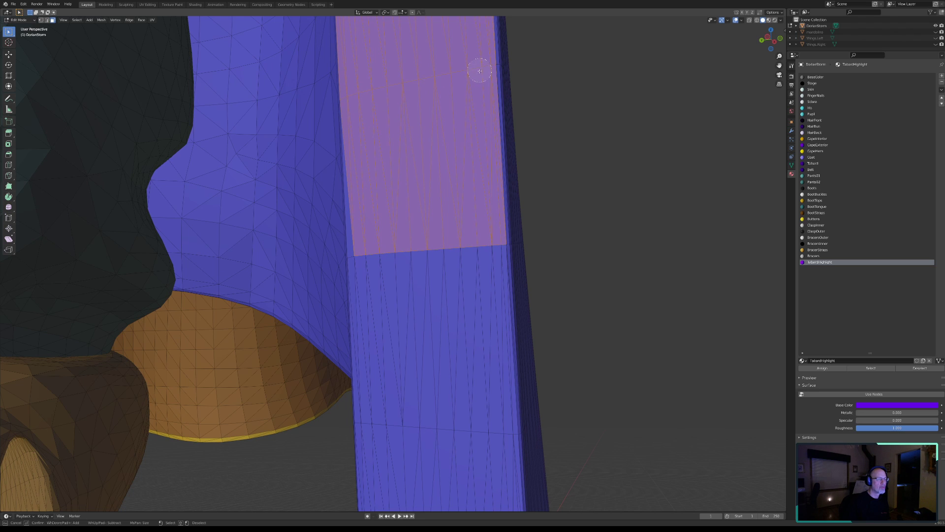
pyautogui.moveTo(367, 258); pyautogui.dragTo(491, 244)
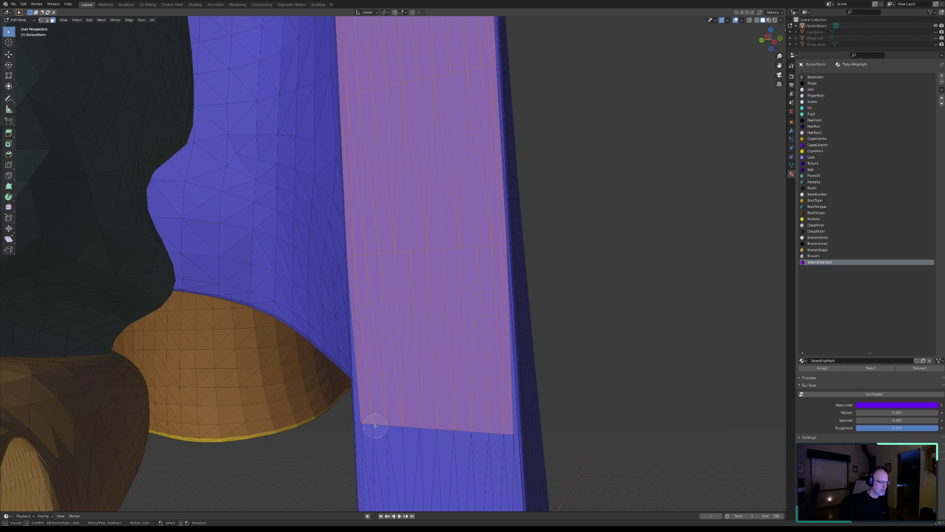
pyautogui.moveTo(372, 422)
pyautogui.mouseDown()
pyautogui.moveTo(495, 422)
pyautogui.moveTo(502, 433)
pyautogui.moveTo(461, 442)
pyautogui.moveTo(413, 480)
pyautogui.mouseUp()
pyautogui.rightClick(423, 440)
# Complete the front edge selection with the last face rows down to the flap's bottom end.
pyautogui.keyDown('shift'); pyautogui.moveTo(436, 473); pyautogui.dragTo(406, 278, button='middle'); pyautogui.keyUp('shift')
pyautogui.press('c')
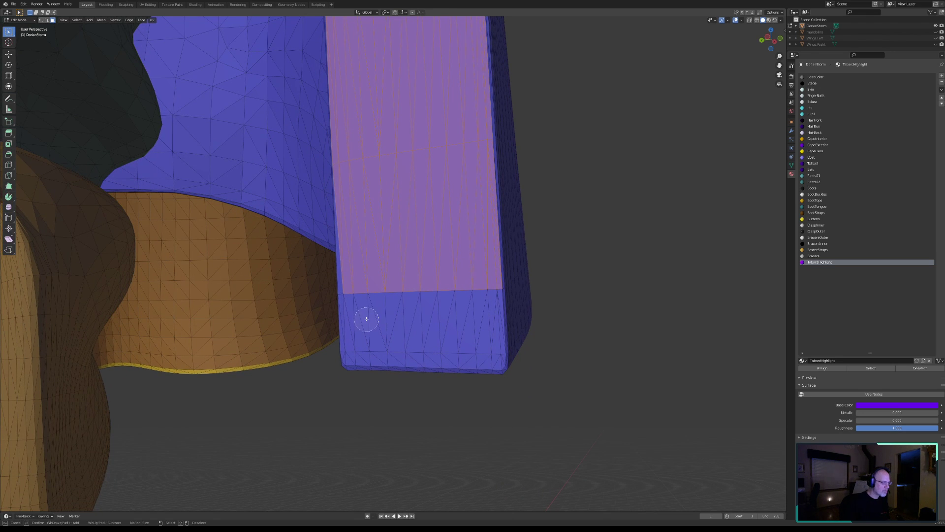
pyautogui.moveTo(352, 295)
pyautogui.mouseDown()
pyautogui.moveTo(483, 289)
pyautogui.moveTo(487, 355)
pyautogui.moveTo(359, 349)
pyautogui.mouseUp()
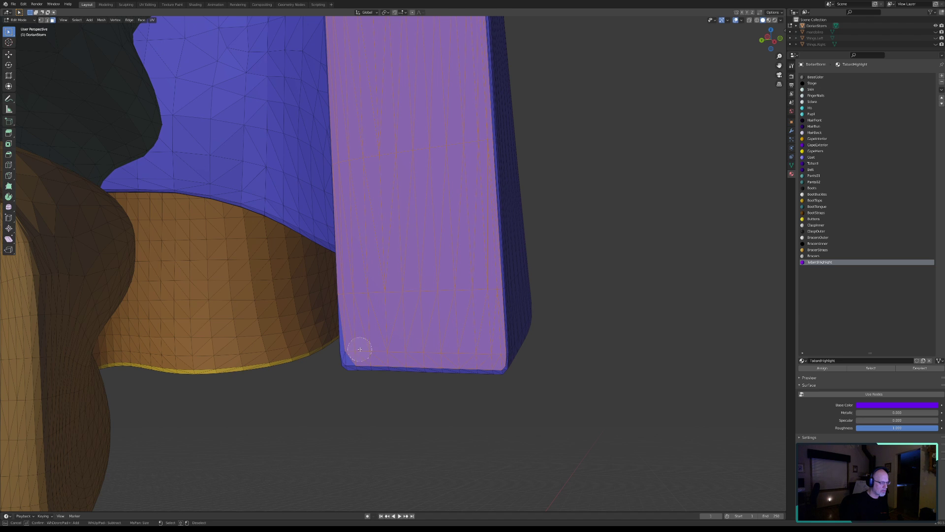
pyautogui.rightClick(387, 350)
# Circle-select the underside faces of the coat hem from the flap's lower front corner back along the skirt.
pyautogui.moveTo(387, 351); pyautogui.dragTo(445, 162, button='middle')
pyautogui.moveTo(380, 261); pyautogui.dragTo(403, 252, button='middle')
pyautogui.press('c')
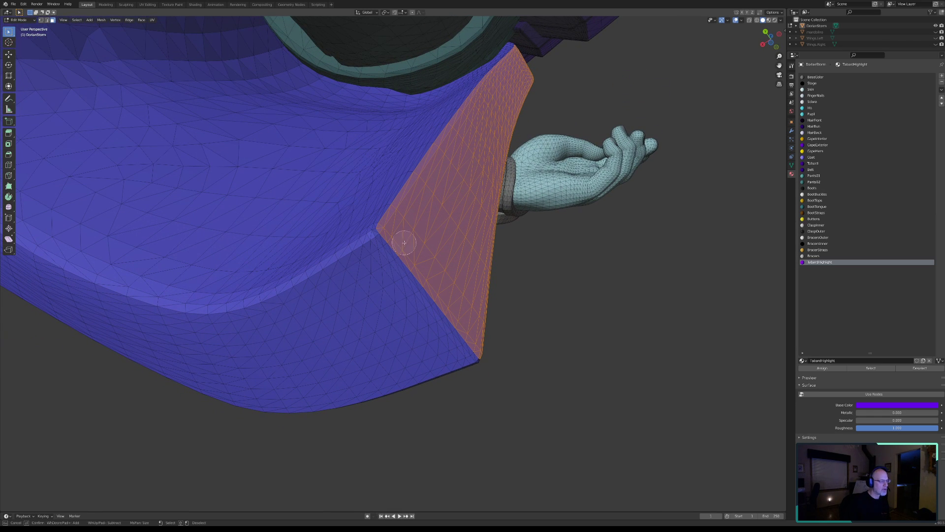
pyautogui.moveTo(382, 243)
pyautogui.mouseDown()
pyautogui.moveTo(235, 321)
pyautogui.moveTo(110, 306)
pyautogui.moveTo(19, 258)
pyautogui.moveTo(29, 291)
pyautogui.moveTo(187, 329)
pyautogui.moveTo(276, 326)
pyautogui.moveTo(413, 277)
pyautogui.moveTo(465, 346)
pyautogui.moveTo(367, 385)
pyautogui.moveTo(252, 393)
pyautogui.moveTo(158, 362)
pyautogui.moveTo(57, 307)
pyautogui.moveTo(169, 333)
pyautogui.moveTo(261, 337)
pyautogui.moveTo(394, 303)
pyautogui.moveTo(413, 333)
pyautogui.moveTo(291, 363)
pyautogui.moveTo(372, 316)
pyautogui.mouseUp()
pyautogui.press('Escape')
pyautogui.moveTo(395, 260); pyautogui.dragTo(368, 280, button='middle')
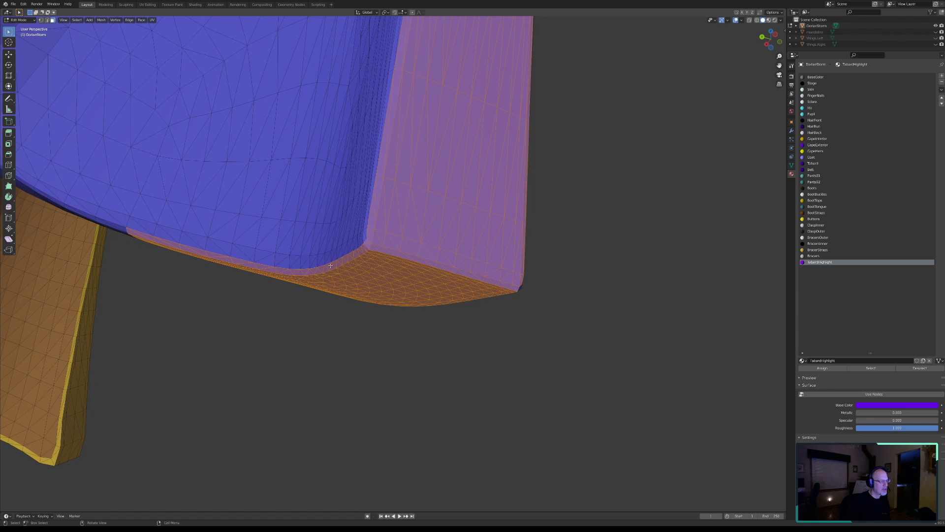
pyautogui.moveTo(403, 282); pyautogui.dragTo(364, 289, button='middle')
pyautogui.press('c')
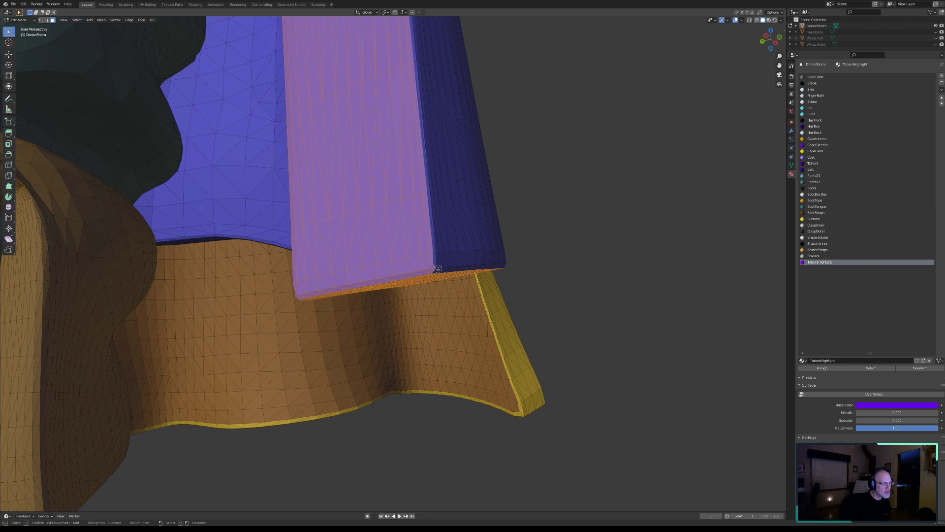
pyautogui.press('Escape')
pyautogui.moveTo(434, 289); pyautogui.dragTo(345, 238, button='middle')
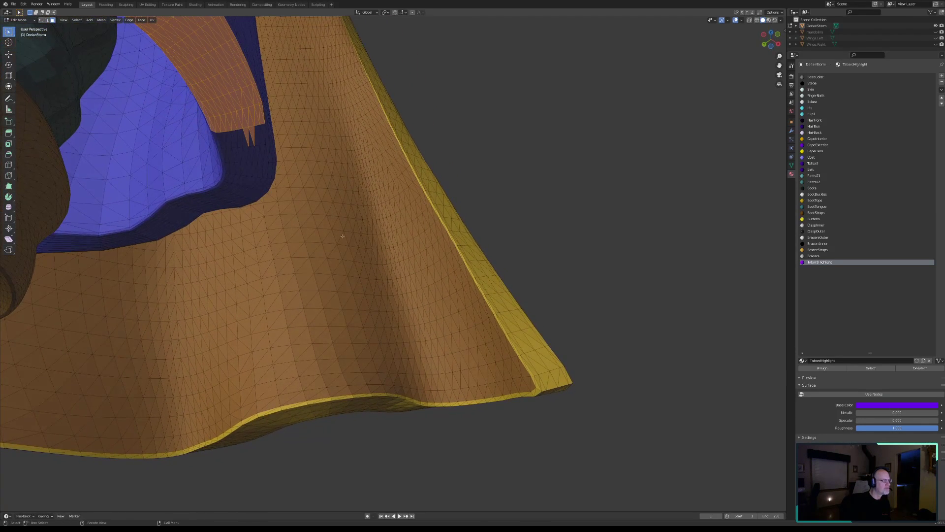
# Fill in the ragged end of the hem selection and extend it across the next underside face rows.
pyautogui.moveTo(258, 179); pyautogui.dragTo(509, 355, button='middle')
pyautogui.scroll(4, 352, 252)
pyautogui.press('c')
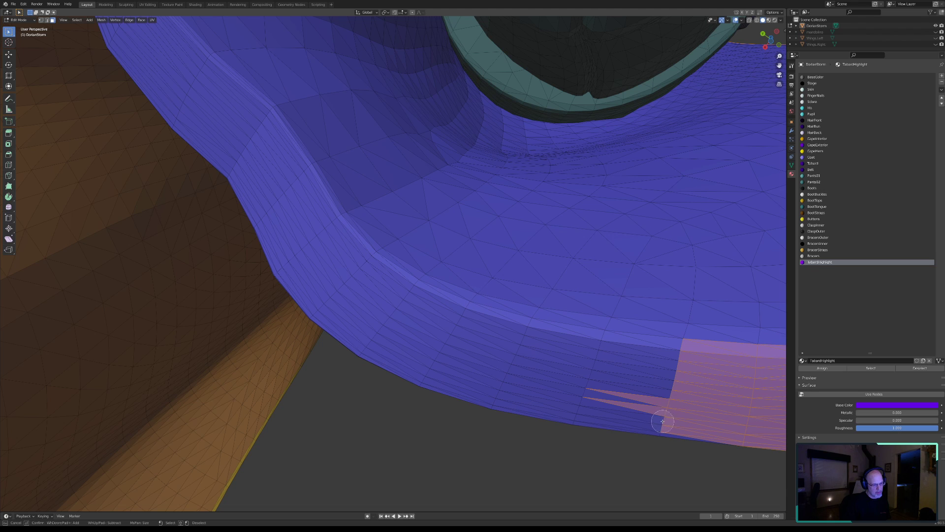
pyautogui.moveTo(659, 423)
pyautogui.mouseDown()
pyautogui.moveTo(635, 389)
pyautogui.moveTo(674, 348)
pyautogui.moveTo(574, 409)
pyautogui.moveTo(597, 344)
pyautogui.mouseUp()
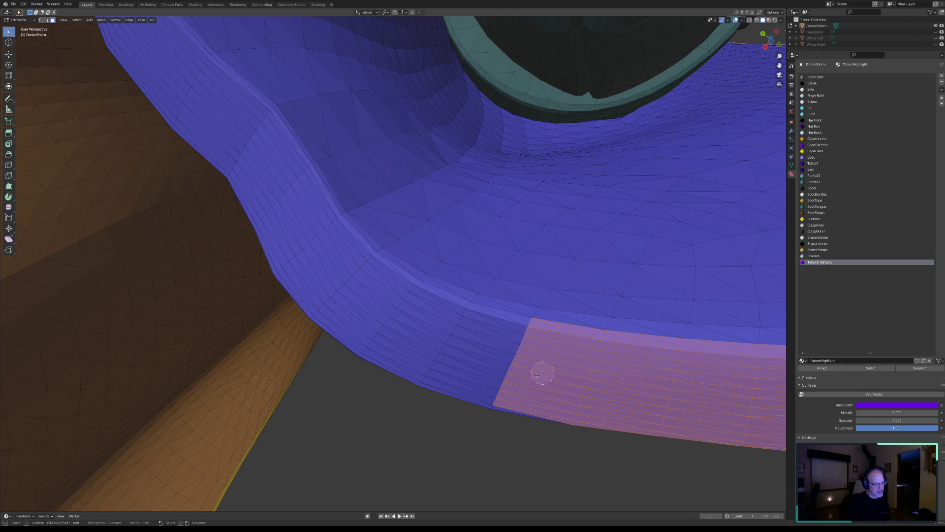
pyautogui.moveTo(494, 394); pyautogui.dragTo(523, 331)
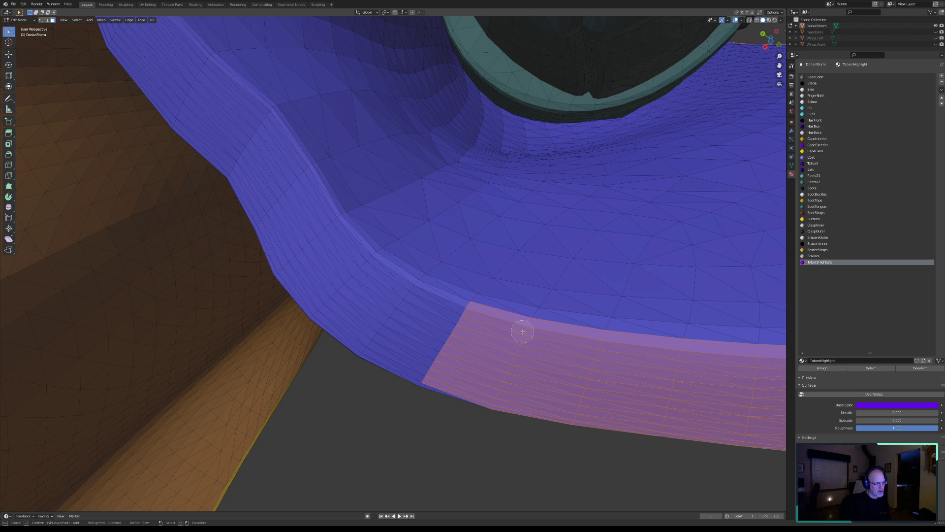
# Extend the coat hem's underside face selection along the curved skirt, row by row, around the first outward bend.
pyautogui.moveTo(424, 371); pyautogui.dragTo(462, 312)
pyautogui.moveTo(365, 344); pyautogui.dragTo(406, 292)
pyautogui.moveTo(319, 308)
pyautogui.mouseDown()
pyautogui.moveTo(352, 241)
pyautogui.moveTo(331, 266)
pyautogui.moveTo(315, 238)
pyautogui.moveTo(331, 221)
pyautogui.mouseUp()
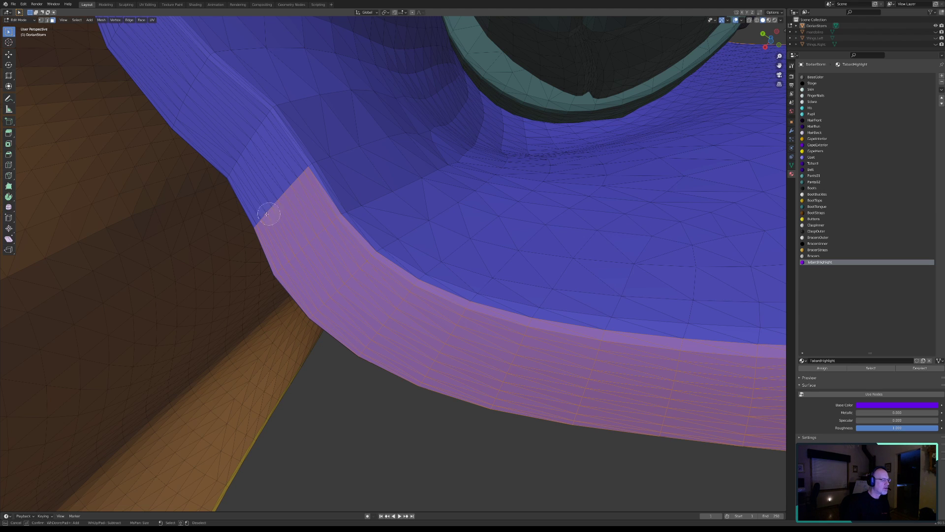
pyautogui.moveTo(262, 215)
pyautogui.mouseDown()
pyautogui.moveTo(293, 143)
pyautogui.moveTo(297, 172)
pyautogui.mouseUp()
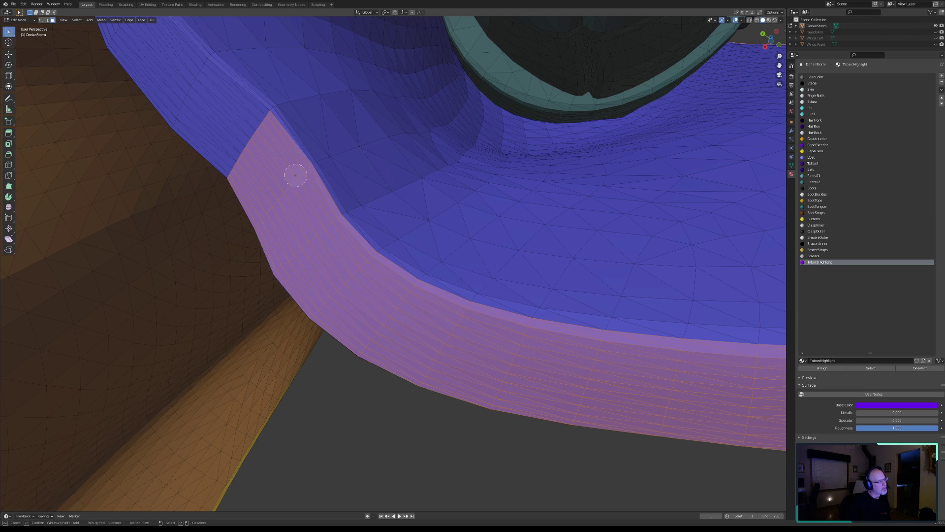
pyautogui.moveTo(238, 168)
pyautogui.mouseDown()
pyautogui.moveTo(232, 147)
pyautogui.moveTo(258, 120)
pyautogui.mouseUp()
pyautogui.moveTo(182, 120); pyautogui.dragTo(199, 67)
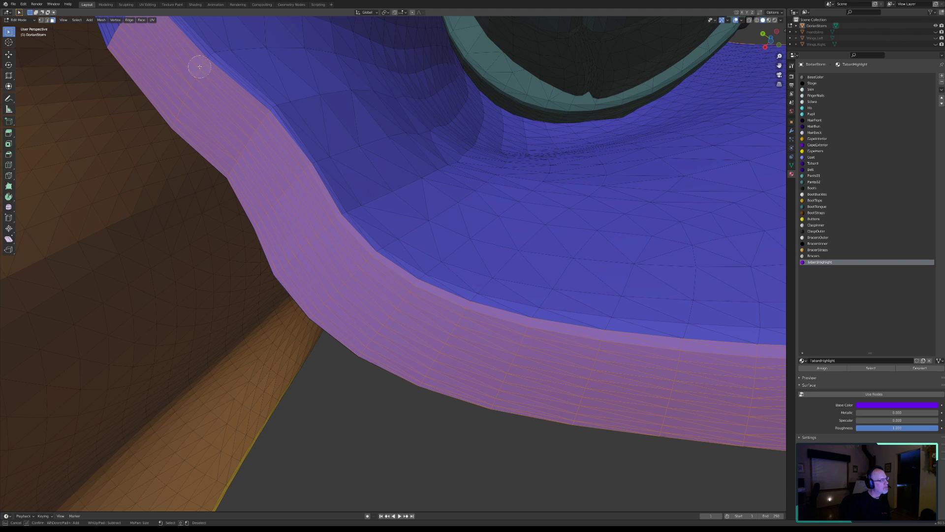
pyautogui.moveTo(201, 66); pyautogui.dragTo(195, 75)
pyautogui.rightClick(191, 91)
# Circle-select the next hem underside rows where the skirt curves inward beside the teal boot, including the narrow inner edge strip.
pyautogui.moveTo(174, 82); pyautogui.dragTo(395, 370, button='middle')
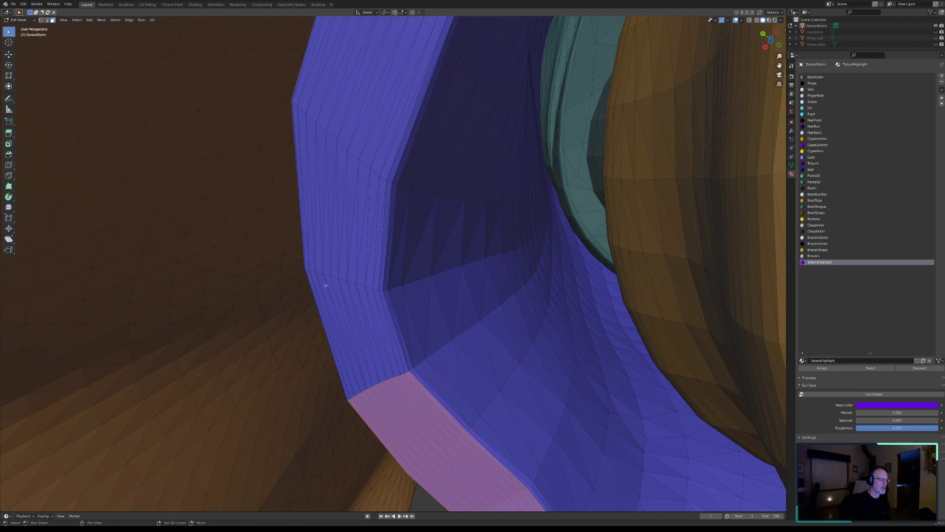
pyautogui.moveTo(353, 313); pyautogui.dragTo(361, 323, button='middle')
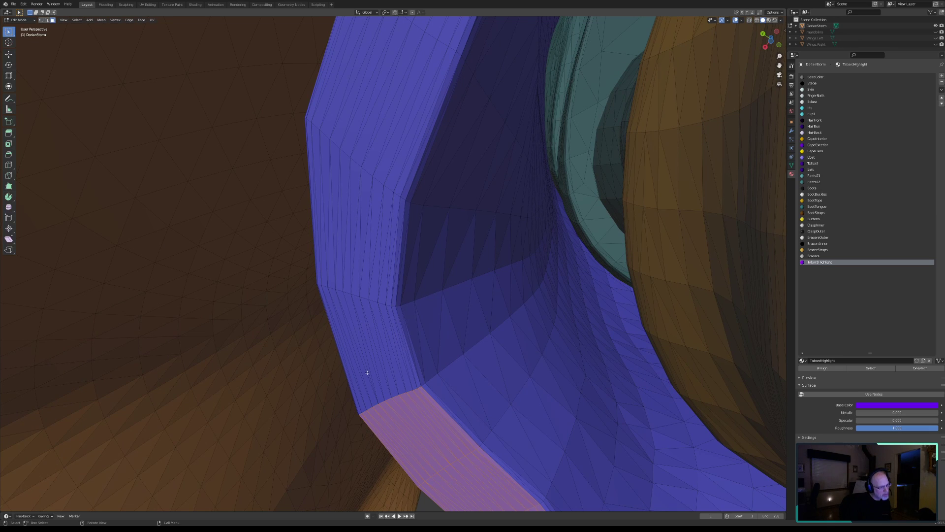
pyautogui.press('c')
pyautogui.moveTo(392, 393); pyautogui.dragTo(369, 406)
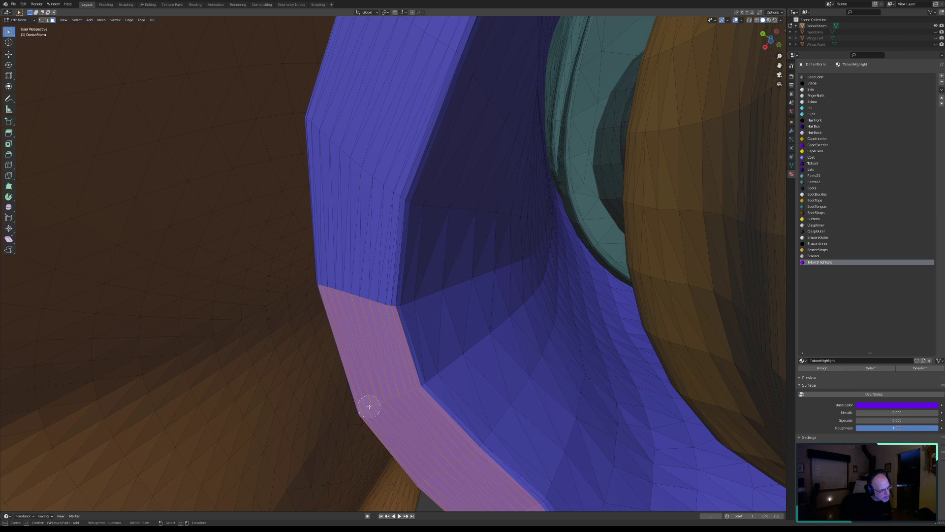
pyautogui.moveTo(331, 281); pyautogui.dragTo(384, 301)
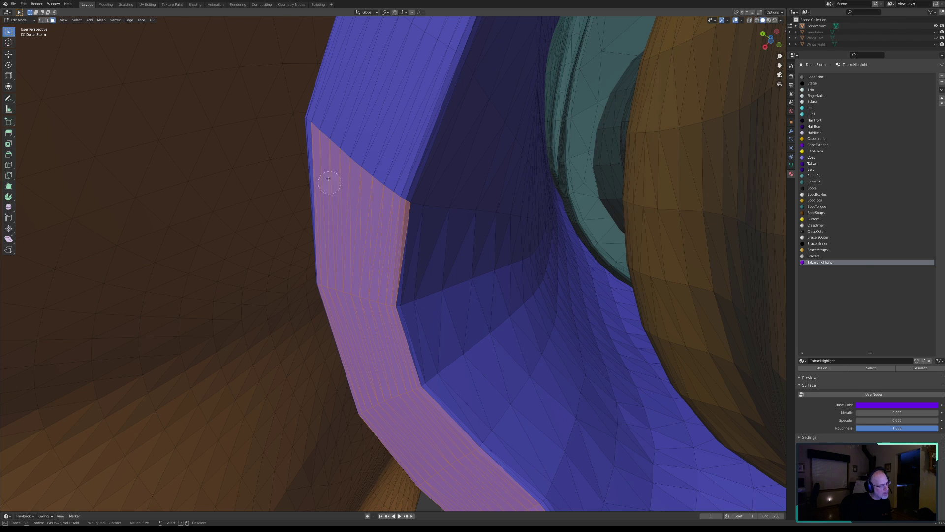
pyautogui.moveTo(317, 122); pyautogui.dragTo(398, 193)
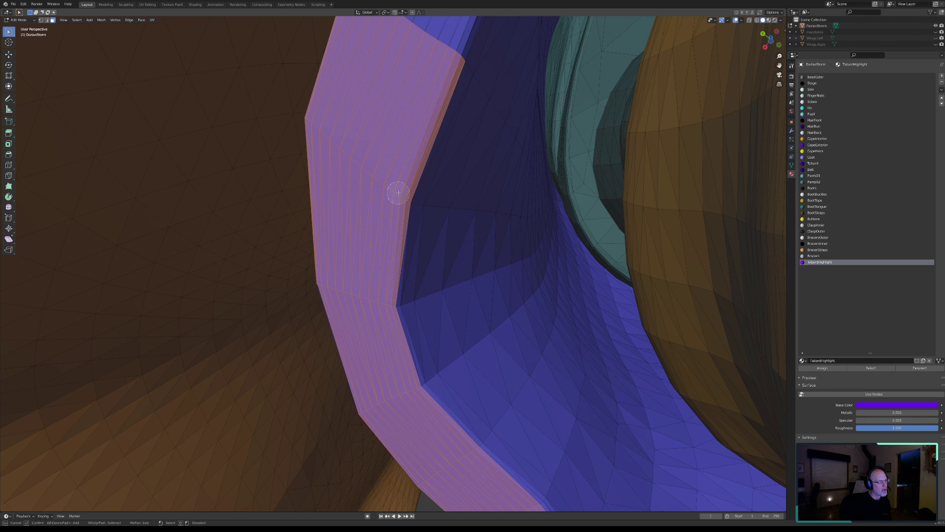
pyautogui.rightClick(378, 145)
# Add the following three hem underside rows up through the S-shaped bend of the skirt.
pyautogui.keyDown('shift'); pyautogui.moveTo(383, 123); pyautogui.dragTo(340, 354, button='middle'); pyautogui.keyUp('shift')
pyautogui.keyDown('shift'); pyautogui.moveTo(340, 231); pyautogui.dragTo(331, 303, button='middle'); pyautogui.keyUp('shift')
pyautogui.press('c')
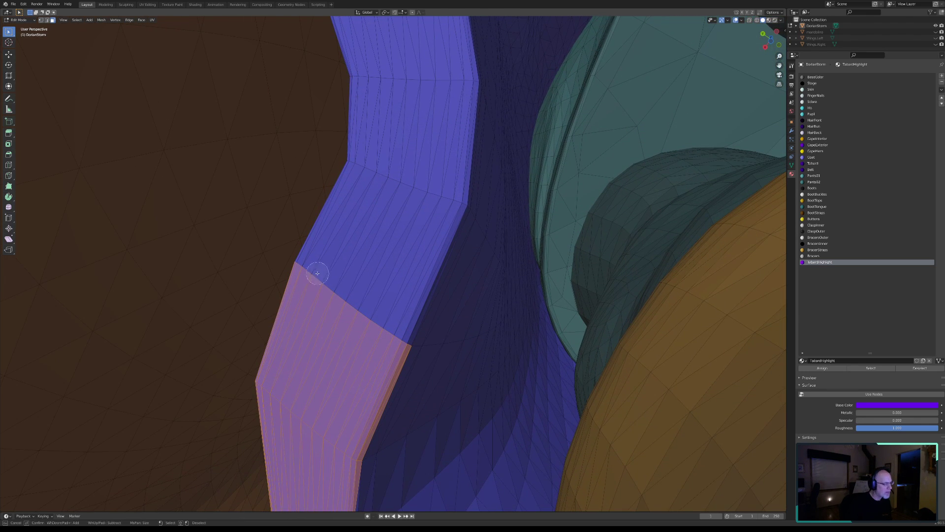
pyautogui.moveTo(305, 268)
pyautogui.mouseDown()
pyautogui.moveTo(351, 314)
pyautogui.moveTo(400, 339)
pyautogui.mouseUp()
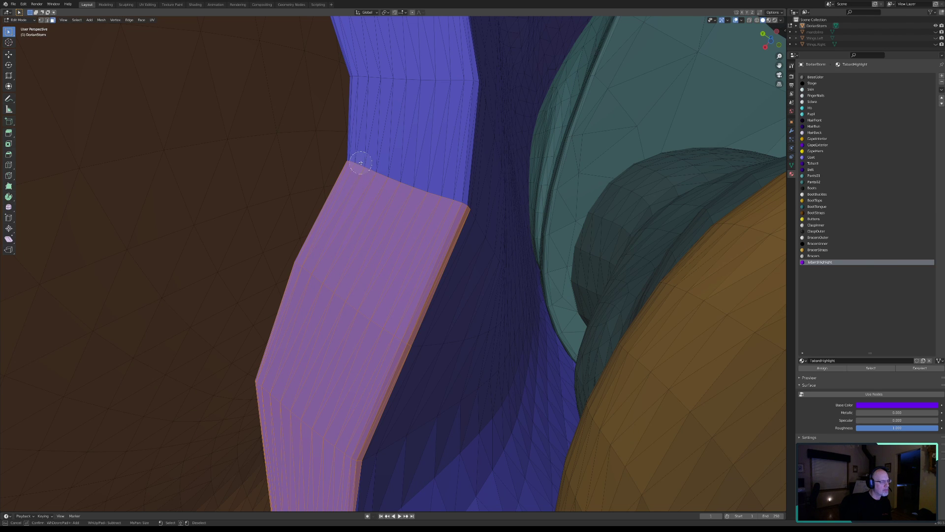
pyautogui.moveTo(359, 161); pyautogui.dragTo(456, 202)
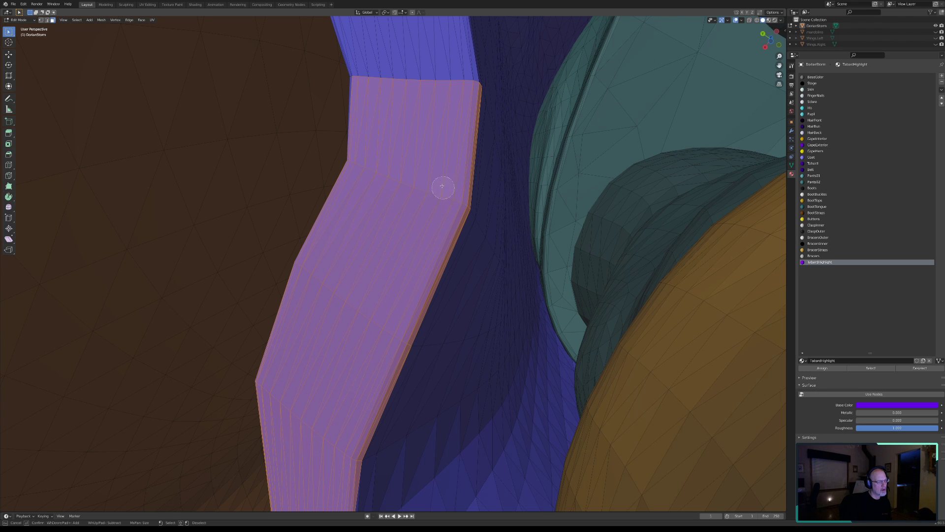
pyautogui.moveTo(363, 75); pyautogui.dragTo(467, 86)
pyautogui.rightClick(457, 91)
# Continue the hem selection along the narrowing rear stretch and deselect the stray orange cape face beside it.
pyautogui.moveTo(457, 91); pyautogui.dragTo(421, 113, button='middle')
pyautogui.press('c')
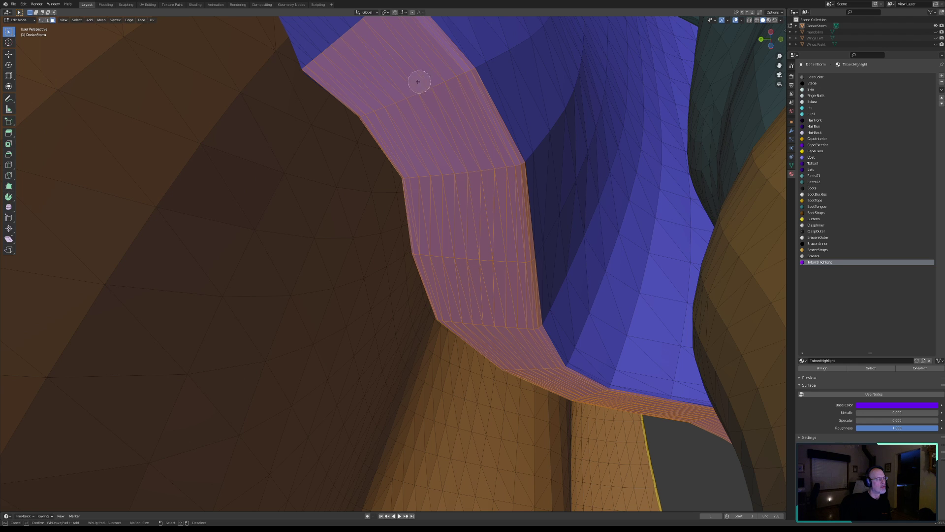
pyautogui.rightClick(389, 79)
pyautogui.moveTo(388, 79)
pyautogui.keyDown('shift'); pyautogui.mouseDown(button='middle')
pyautogui.moveTo(497, 291)
pyautogui.moveTo(499, 283)
pyautogui.mouseUp(button='middle'); pyautogui.keyUp('shift')
pyautogui.press('c')
pyautogui.moveTo(517, 254); pyautogui.dragTo(438, 281)
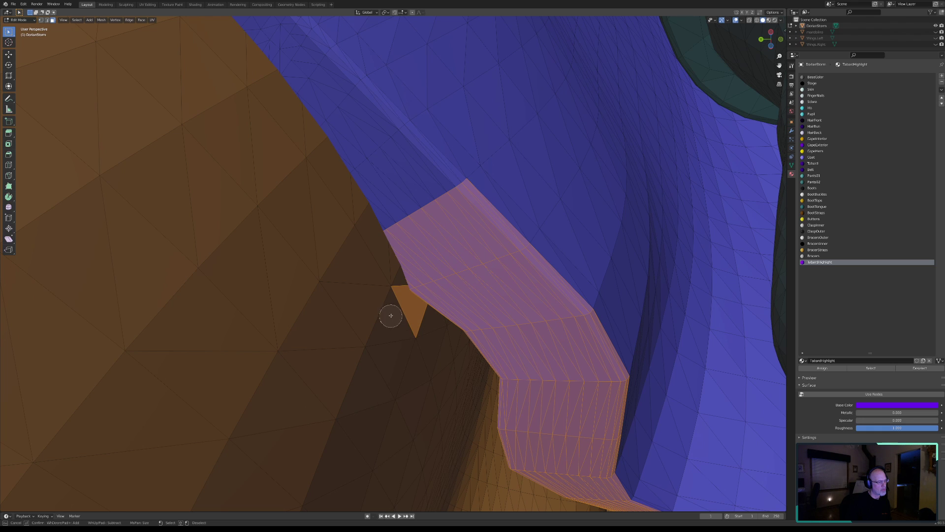
pyautogui.moveTo(391, 316); pyautogui.dragTo(405, 316, button='middle')
pyautogui.moveTo(395, 224)
pyautogui.mouseDown()
pyautogui.moveTo(450, 185)
pyautogui.moveTo(372, 164)
pyautogui.moveTo(395, 130)
pyautogui.moveTo(333, 118)
pyautogui.moveTo(319, 96)
pyautogui.moveTo(353, 86)
pyautogui.mouseUp()
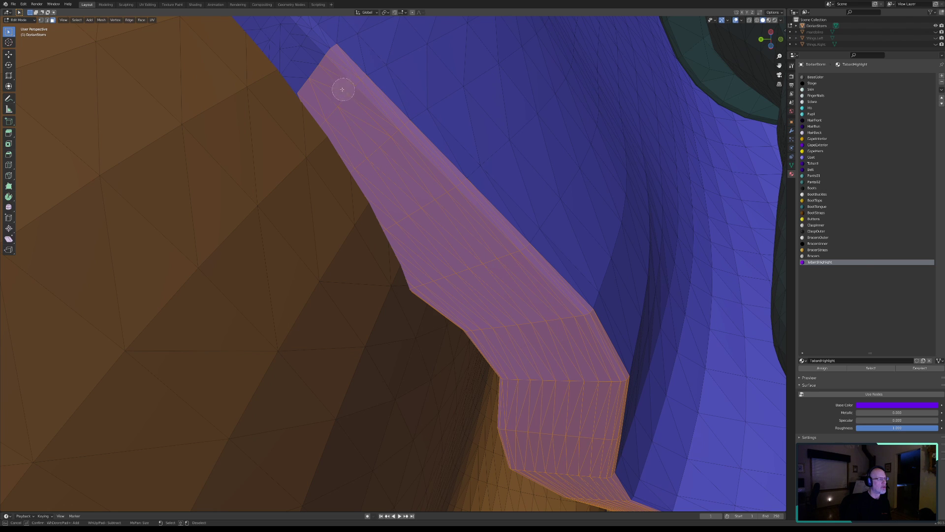
pyautogui.rightClick(317, 85)
# Add the hem's rear corner and the first faces of the slit edge, removing the accidentally selected cape faces.
pyautogui.moveTo(318, 85)
pyautogui.keyDown('shift'); pyautogui.mouseDown(button='middle')
pyautogui.moveTo(404, 209)
pyautogui.moveTo(399, 284)
pyautogui.mouseUp(button='middle'); pyautogui.keyUp('shift')
pyautogui.press('c')
pyautogui.moveTo(394, 279)
pyautogui.mouseDown()
pyautogui.moveTo(381, 227)
pyautogui.moveTo(362, 208)
pyautogui.moveTo(368, 198)
pyautogui.moveTo(336, 200)
pyautogui.moveTo(382, 257)
pyautogui.mouseUp()
pyautogui.click(334, 210)
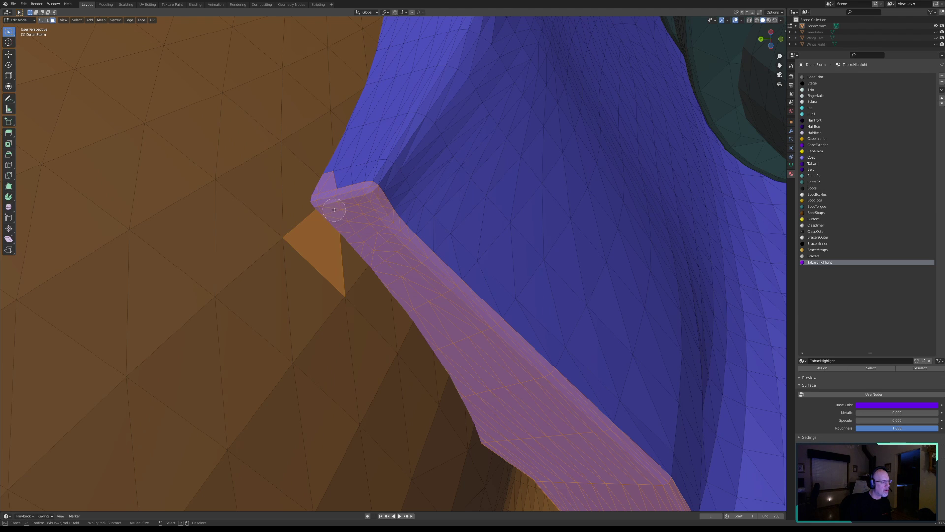
pyautogui.moveTo(319, 232); pyautogui.dragTo(319, 242, button='middle')
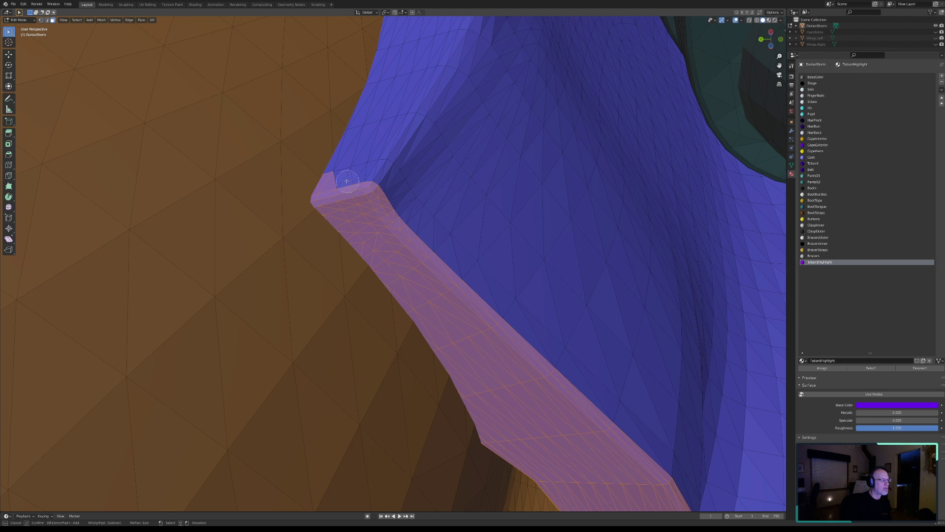
pyautogui.moveTo(343, 174)
pyautogui.mouseDown()
pyautogui.moveTo(356, 177)
pyautogui.moveTo(379, 144)
pyautogui.moveTo(378, 156)
pyautogui.mouseUp()
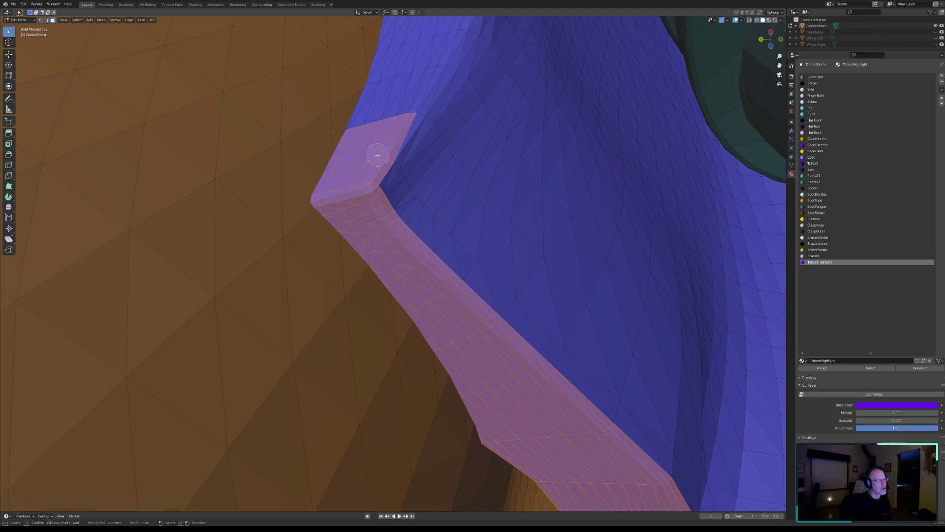
pyautogui.moveTo(395, 100); pyautogui.dragTo(449, 122, button='middle')
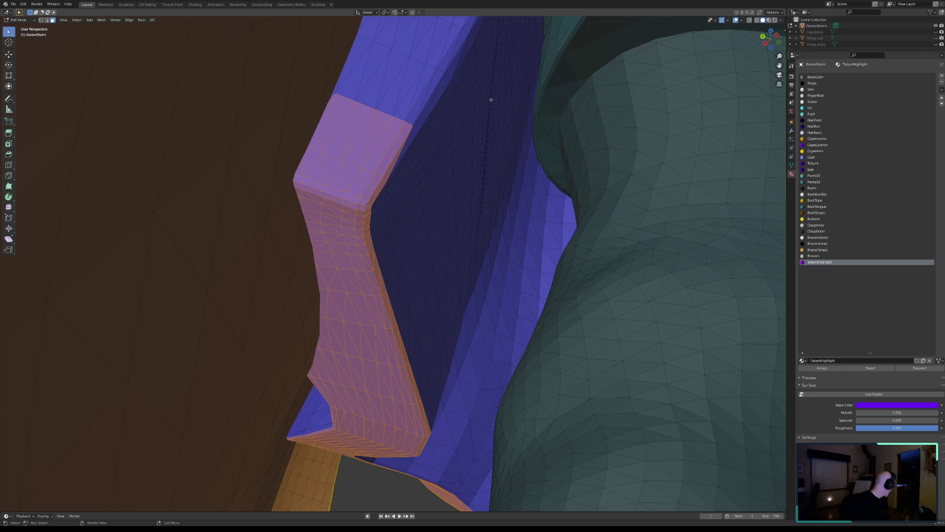
# Select the edge faces along the first side of the rear slit up to its apex, filling the remaining gaps.
pyautogui.moveTo(404, 147); pyautogui.dragTo(496, 208, button='middle')
pyautogui.moveTo(658, 254); pyautogui.dragTo(500, 229, button='middle')
pyautogui.press('c')
pyautogui.moveTo(611, 317); pyautogui.dragTo(565, 256)
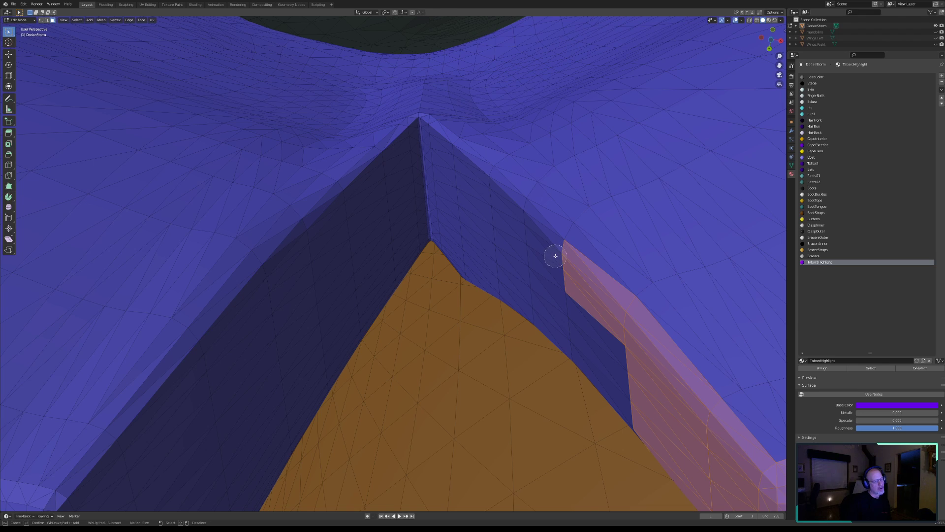
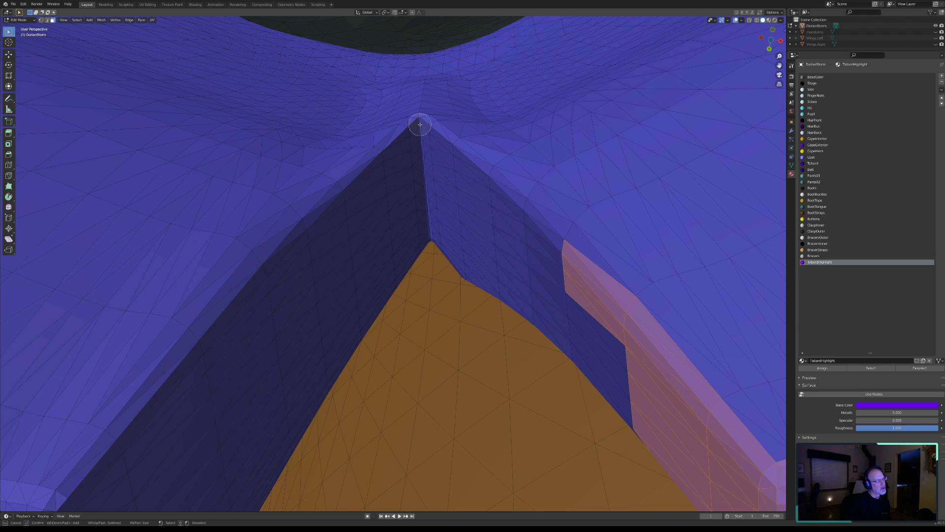
pyautogui.moveTo(420, 125)
pyautogui.mouseDown()
pyautogui.moveTo(428, 221)
pyautogui.moveTo(437, 153)
pyautogui.moveTo(480, 171)
pyautogui.moveTo(536, 241)
pyautogui.mouseUp()
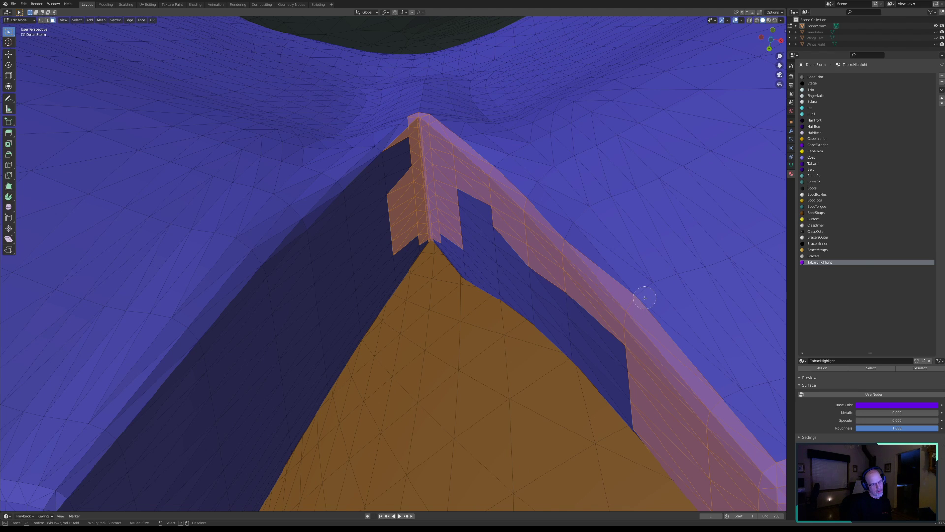
pyautogui.moveTo(618, 340)
pyautogui.mouseDown()
pyautogui.moveTo(638, 418)
pyautogui.moveTo(574, 344)
pyautogui.moveTo(566, 312)
pyautogui.moveTo(546, 307)
pyautogui.moveTo(502, 231)
pyautogui.moveTo(472, 211)
pyautogui.moveTo(511, 291)
pyautogui.moveTo(459, 236)
pyautogui.mouseUp()
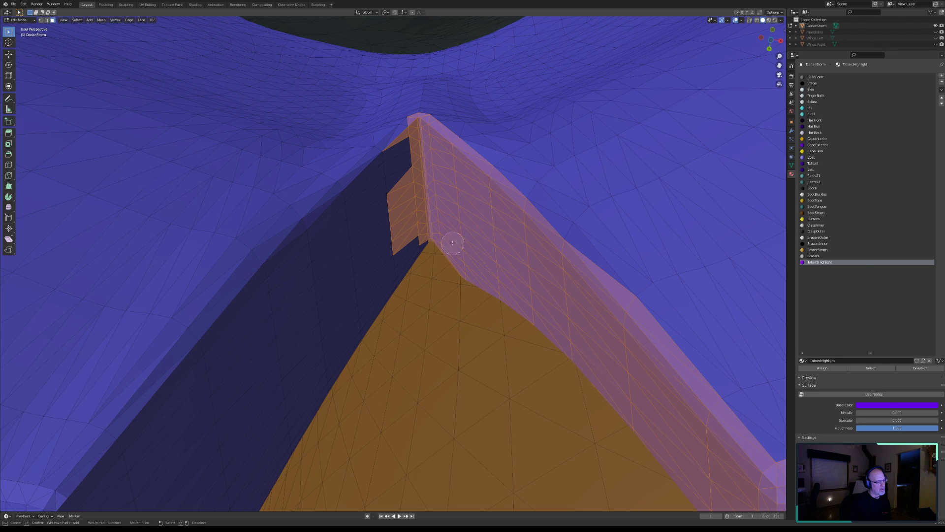
# Select the edge face rows along the opposite side of the rear slit from the apex downward.
pyautogui.moveTo(419, 236); pyautogui.dragTo(412, 248)
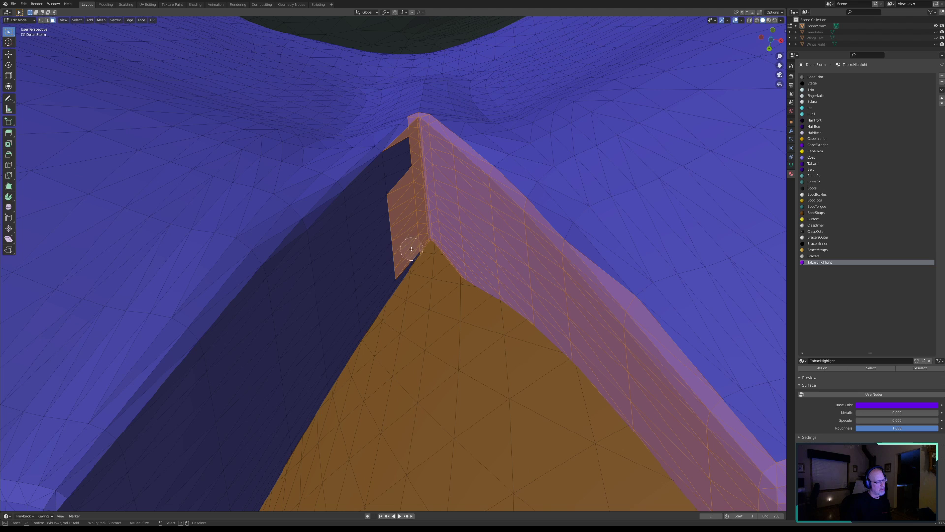
pyautogui.moveTo(386, 281)
pyautogui.mouseDown()
pyautogui.moveTo(372, 216)
pyautogui.moveTo(411, 135)
pyautogui.moveTo(349, 196)
pyautogui.moveTo(356, 328)
pyautogui.moveTo(383, 328)
pyautogui.mouseUp()
pyautogui.moveTo(392, 344); pyautogui.dragTo(367, 345, button='middle')
pyautogui.moveTo(323, 372)
pyautogui.mouseDown(button='middle')
pyautogui.moveTo(348, 280)
pyautogui.moveTo(337, 291)
pyautogui.mouseUp(button='middle')
pyautogui.press('c')
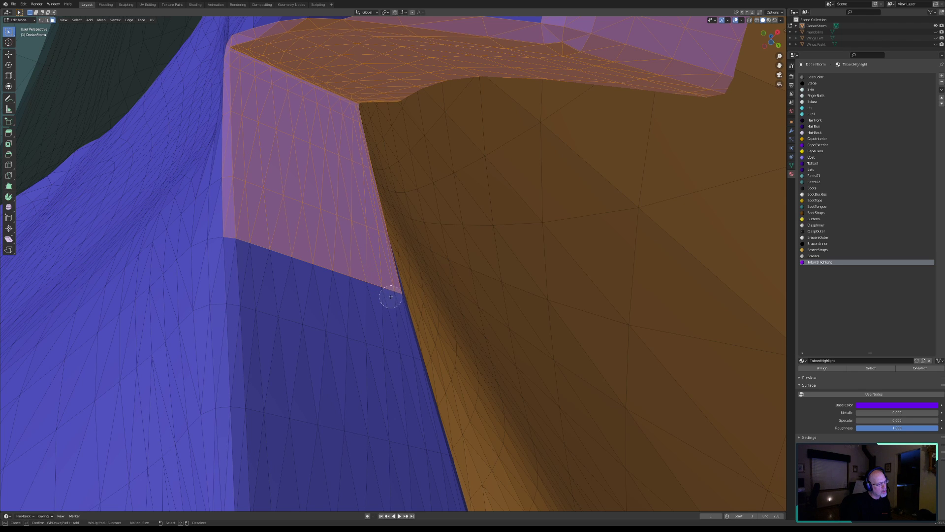
pyautogui.moveTo(387, 297); pyautogui.dragTo(246, 243)
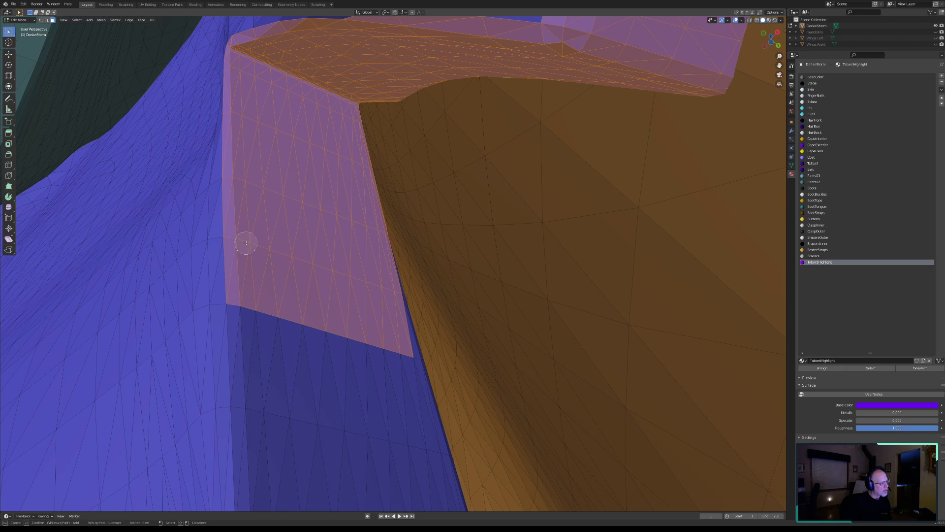
pyautogui.moveTo(250, 291)
pyautogui.mouseDown()
pyautogui.moveTo(259, 316)
pyautogui.moveTo(371, 338)
pyautogui.moveTo(406, 358)
pyautogui.mouseUp()
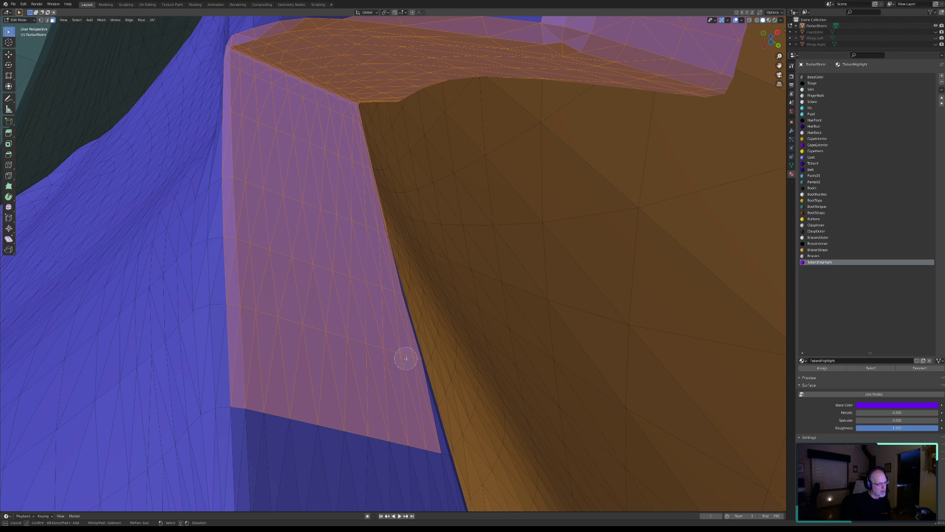
pyautogui.moveTo(431, 455); pyautogui.dragTo(252, 409)
# Add the slit's remaining lower edge rows, its bottom corner bevel and the adjoining first hem underside faces.
pyautogui.moveTo(310, 412); pyautogui.dragTo(236, 231, button='middle')
pyautogui.moveTo(233, 228)
pyautogui.mouseDown()
pyautogui.moveTo(217, 283)
pyautogui.moveTo(175, 331)
pyautogui.moveTo(207, 294)
pyautogui.moveTo(146, 342)
pyautogui.moveTo(160, 316)
pyautogui.moveTo(256, 290)
pyautogui.moveTo(455, 373)
pyautogui.moveTo(432, 322)
pyautogui.moveTo(370, 318)
pyautogui.moveTo(281, 274)
pyautogui.moveTo(238, 302)
pyautogui.moveTo(339, 361)
pyautogui.moveTo(445, 388)
pyautogui.moveTo(418, 423)
pyautogui.mouseUp()
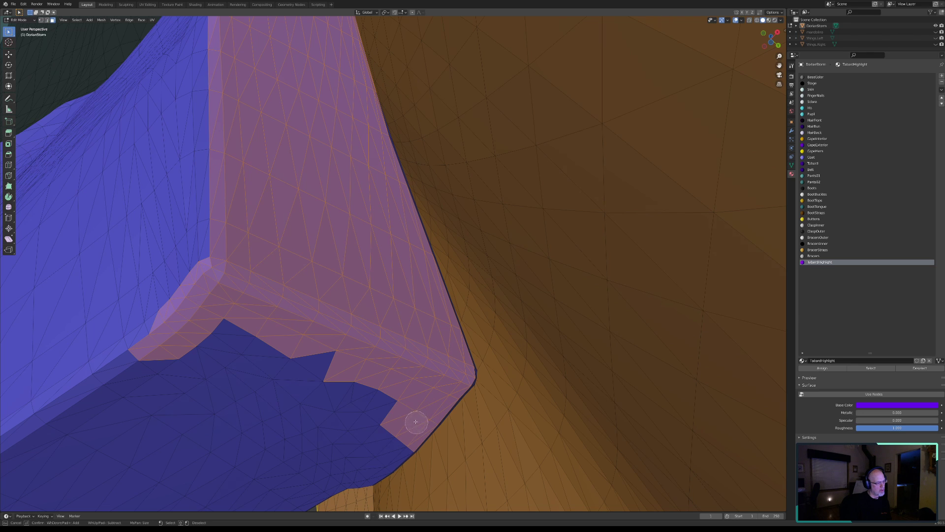
pyautogui.rightClick(294, 396)
# Fill in the hem underside and its bevel strip on the far side of the rear slit.
pyautogui.moveTo(232, 375)
pyautogui.mouseDown(button='middle')
pyautogui.moveTo(248, 364)
pyautogui.moveTo(252, 372)
pyautogui.mouseUp(button='middle')
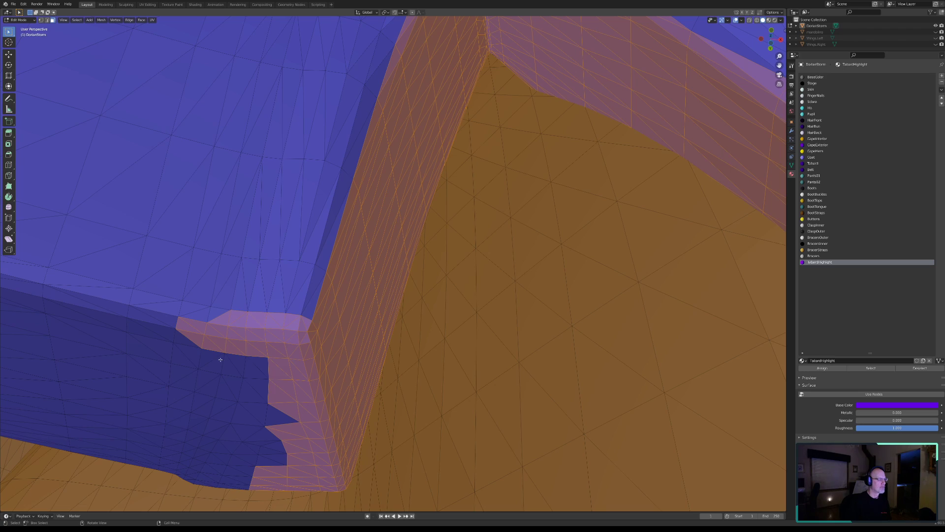
pyautogui.moveTo(287, 254); pyautogui.dragTo(564, 248, button='middle')
pyautogui.press('c')
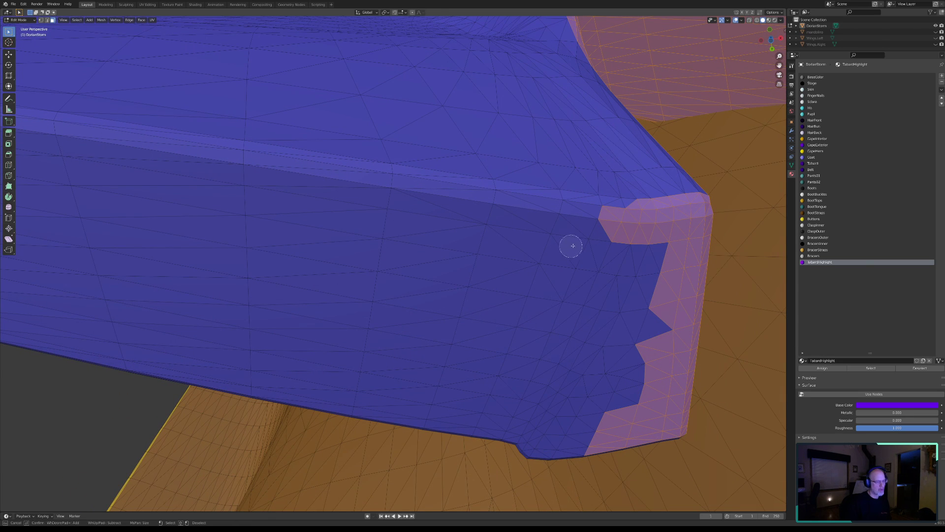
pyautogui.moveTo(615, 214)
pyautogui.mouseDown()
pyautogui.moveTo(584, 227)
pyautogui.moveTo(59, 143)
pyautogui.moveTo(88, 275)
pyautogui.moveTo(121, 342)
pyautogui.mouseUp()
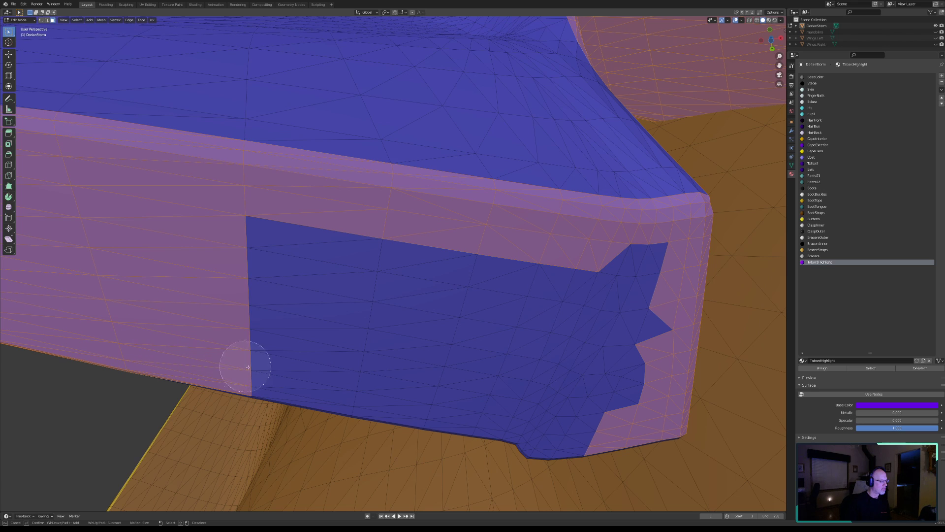
pyautogui.moveTo(258, 371)
pyautogui.mouseDown()
pyautogui.moveTo(246, 283)
pyautogui.moveTo(261, 226)
pyautogui.moveTo(386, 255)
pyautogui.moveTo(360, 392)
pyautogui.moveTo(429, 401)
pyautogui.moveTo(389, 440)
pyautogui.moveTo(347, 448)
pyautogui.moveTo(400, 457)
pyautogui.moveTo(391, 449)
pyautogui.moveTo(433, 418)
pyautogui.moveTo(478, 402)
pyautogui.moveTo(508, 310)
pyautogui.moveTo(592, 276)
pyautogui.moveTo(643, 297)
pyautogui.moveTo(601, 400)
pyautogui.moveTo(559, 428)
pyautogui.moveTo(544, 430)
pyautogui.moveTo(540, 416)
pyautogui.moveTo(580, 312)
pyautogui.mouseUp()
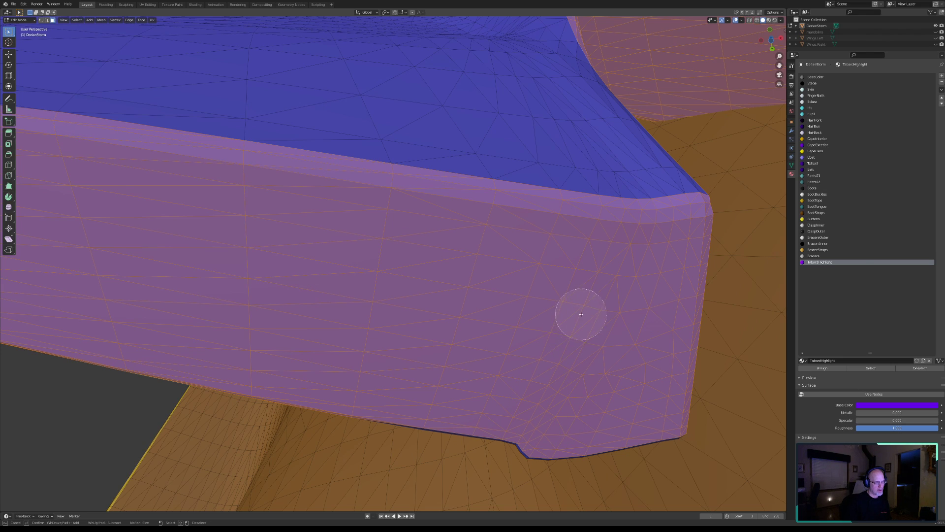
pyautogui.rightClick(260, 335)
# Deselect the excess bevel faces along the hem's upper edge and extend the underside selection past the next bend.
pyautogui.moveTo(260, 335)
pyautogui.mouseDown(button='middle')
pyautogui.moveTo(270, 323)
pyautogui.moveTo(353, 363)
pyautogui.moveTo(93, 250)
pyautogui.mouseUp(button='middle')
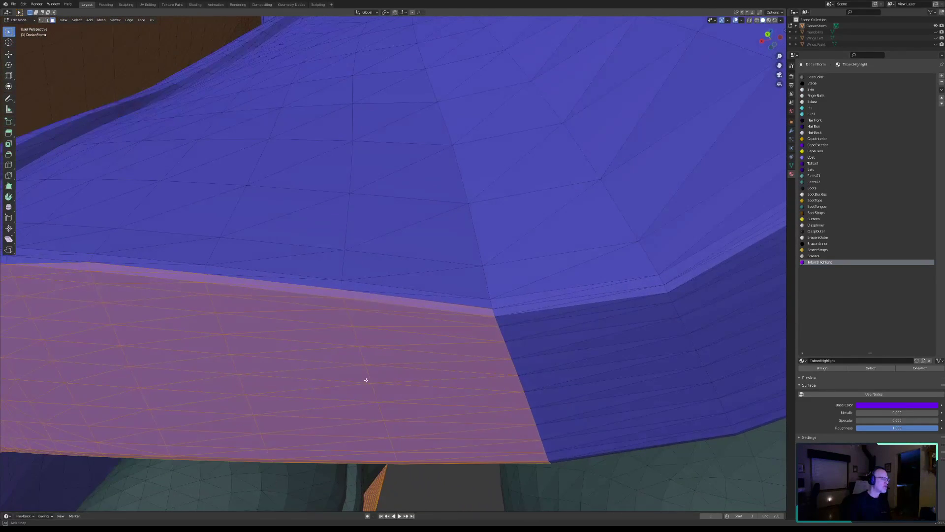
pyautogui.press('c')
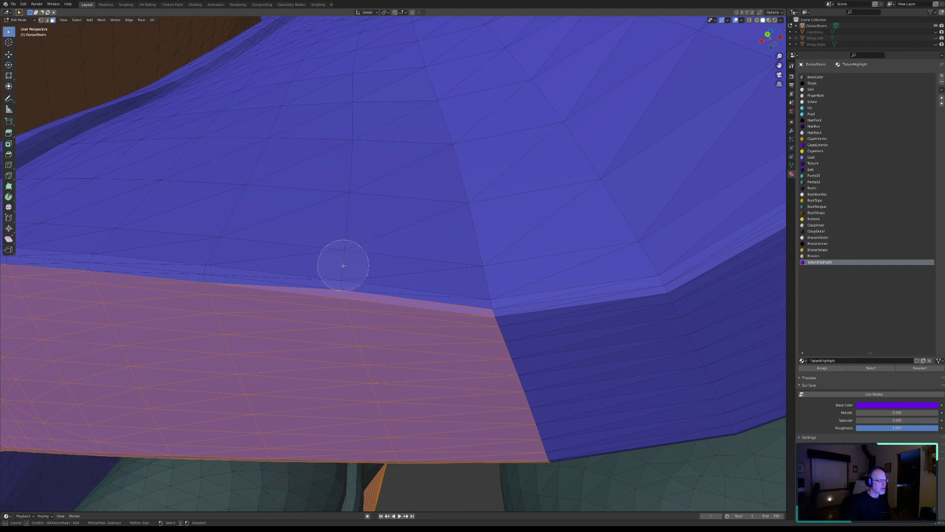
pyautogui.middleClick(492, 283)
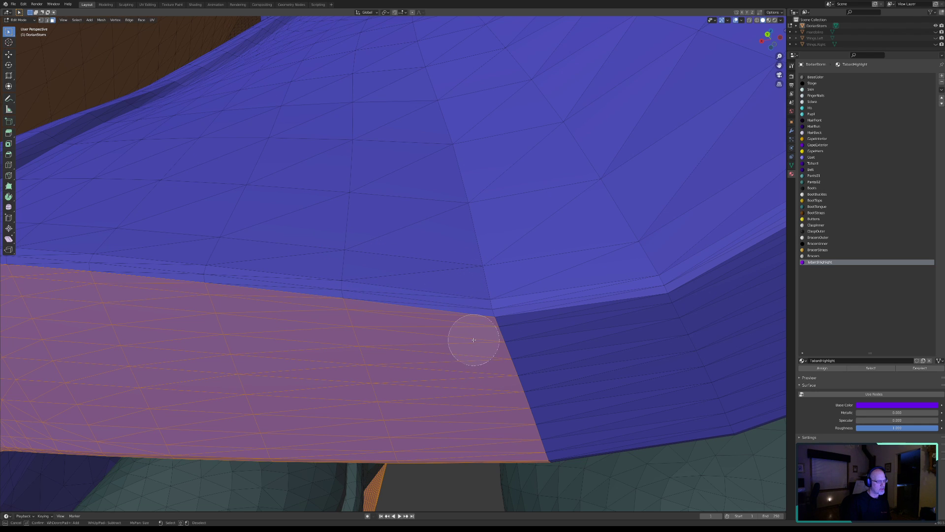
pyautogui.moveTo(474, 338)
pyautogui.mouseDown()
pyautogui.moveTo(682, 311)
pyautogui.moveTo(724, 403)
pyautogui.mouseUp()
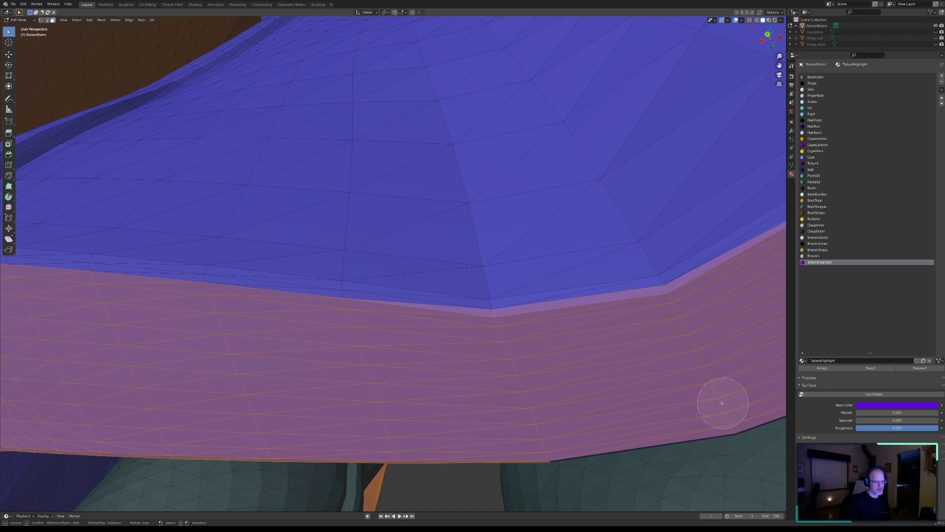
# Extend the face selection along the full width of the skirt's hem underside past the bend below the boot.
pyautogui.moveTo(672, 385)
pyautogui.mouseDown(button='middle')
pyautogui.moveTo(643, 348)
pyautogui.moveTo(664, 341)
pyautogui.moveTo(672, 373)
pyautogui.mouseUp(button='middle')
pyautogui.press('c')
pyautogui.middleClick(470, 312)
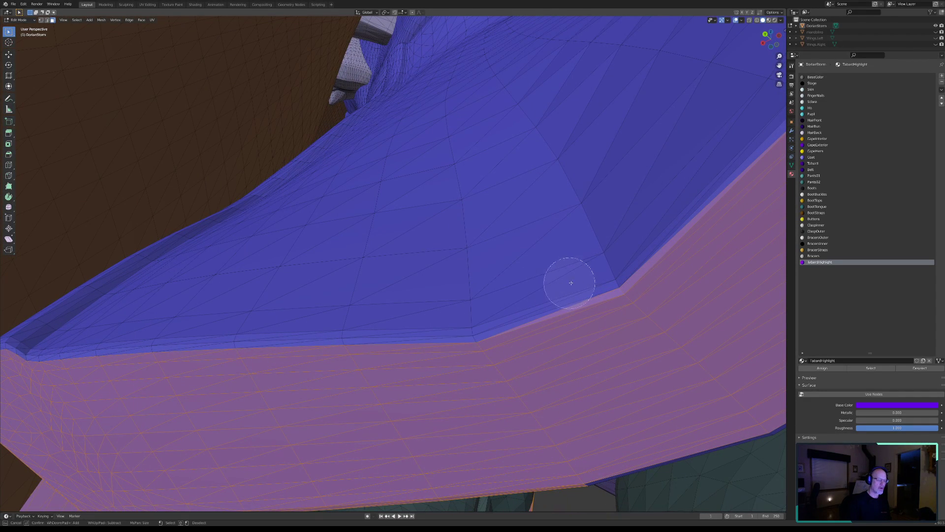
pyautogui.middleClick(604, 263)
pyautogui.rightClick(622, 376)
pyautogui.moveTo(622, 375)
pyautogui.mouseDown(button='middle')
pyautogui.moveTo(599, 328)
pyautogui.moveTo(630, 333)
pyautogui.moveTo(581, 310)
pyautogui.mouseUp(button='middle')
pyautogui.press('c')
pyautogui.moveTo(617, 306)
pyautogui.mouseDown()
pyautogui.moveTo(485, 268)
pyautogui.moveTo(382, 264)
pyautogui.mouseUp()
pyautogui.moveTo(239, 269)
pyautogui.mouseDown()
pyautogui.moveTo(228, 299)
pyautogui.moveTo(229, 459)
pyautogui.mouseUp()
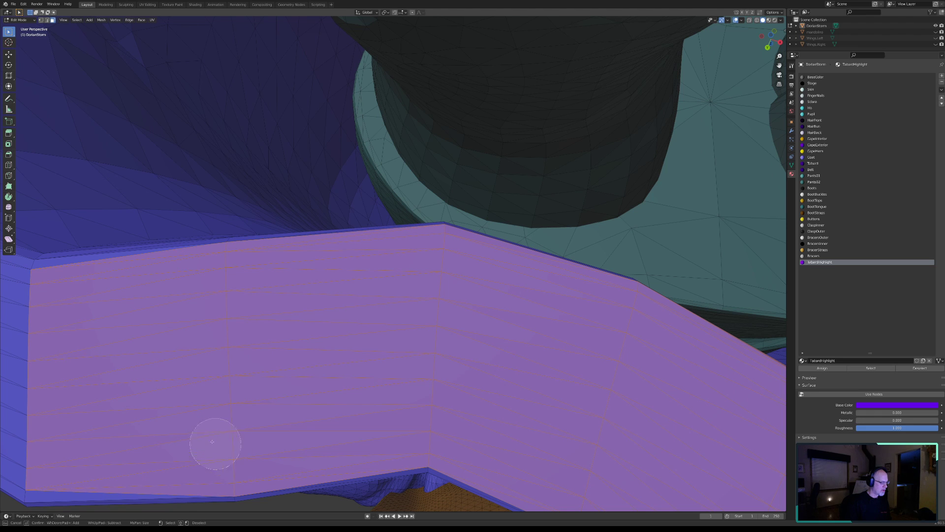
# Select the hem underside faces around the curved bend outside the boot, from inner to outer border.
pyautogui.rightClick(199, 424)
pyautogui.moveTo(199, 423); pyautogui.dragTo(370, 327, button='middle')
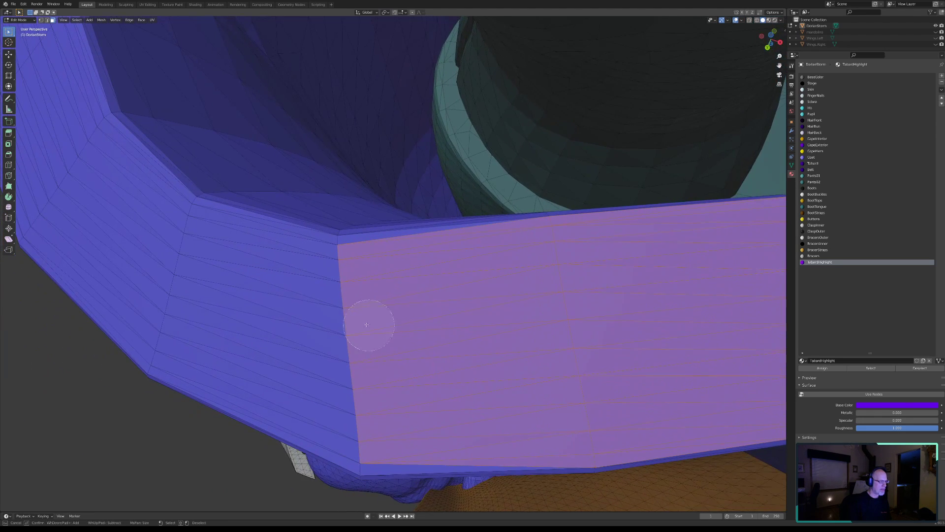
pyautogui.moveTo(332, 267); pyautogui.dragTo(364, 441)
pyautogui.moveTo(178, 225); pyautogui.dragTo(162, 349)
pyautogui.moveTo(102, 235); pyautogui.dragTo(370, 355, button='middle')
pyautogui.moveTo(364, 277)
pyautogui.mouseDown()
pyautogui.moveTo(361, 262)
pyautogui.moveTo(293, 343)
pyautogui.mouseUp()
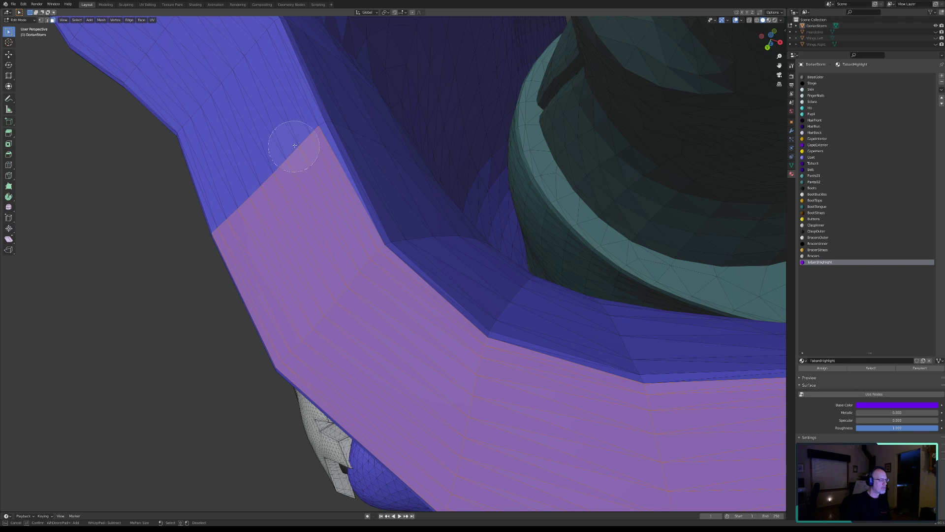
pyautogui.moveTo(298, 139); pyautogui.dragTo(233, 206)
# Continue the hem underside selection row by row through the S-shaped stretch past the forearm armor.
pyautogui.rightClick(238, 170)
pyautogui.keyDown('shift'); pyautogui.moveTo(238, 170); pyautogui.dragTo(398, 401, button='middle'); pyautogui.keyUp('shift')
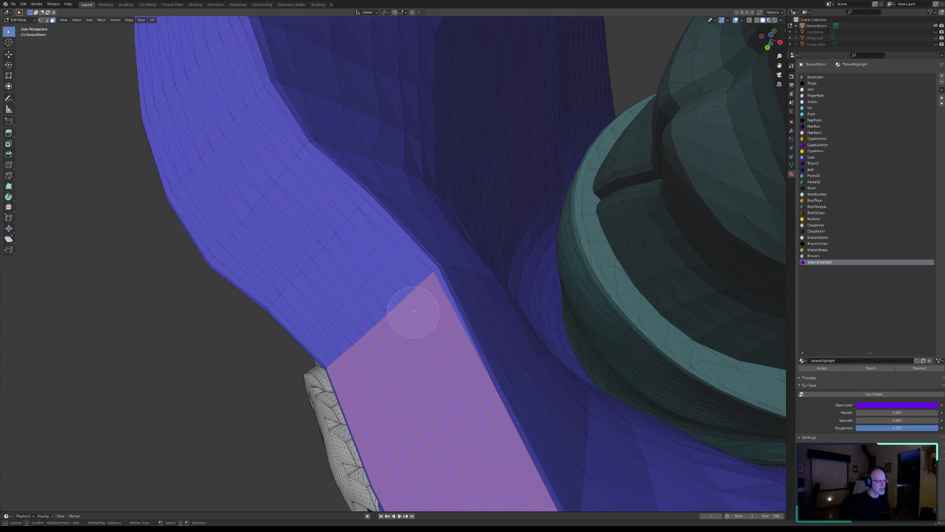
pyautogui.moveTo(415, 287); pyautogui.dragTo(349, 334)
pyautogui.moveTo(348, 216); pyautogui.dragTo(289, 285)
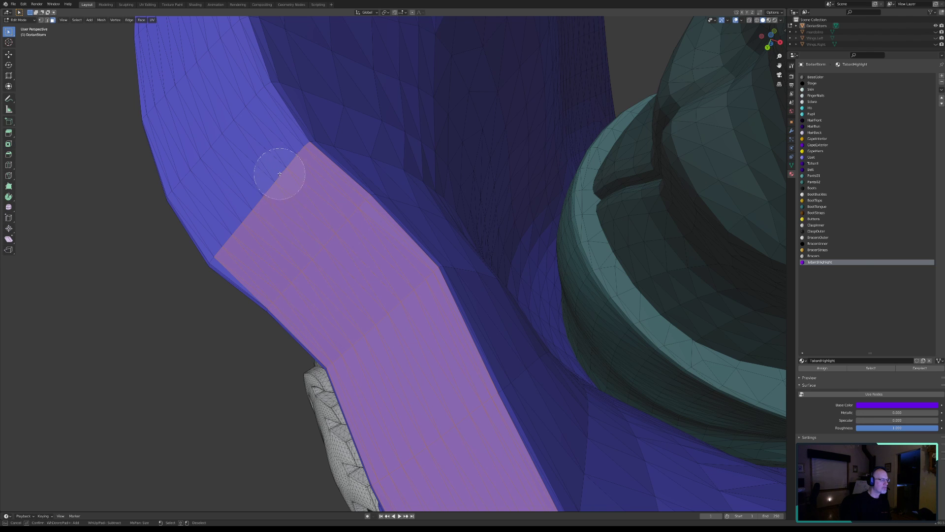
pyautogui.moveTo(285, 163)
pyautogui.mouseDown()
pyautogui.moveTo(227, 232)
pyautogui.moveTo(233, 242)
pyautogui.mouseUp()
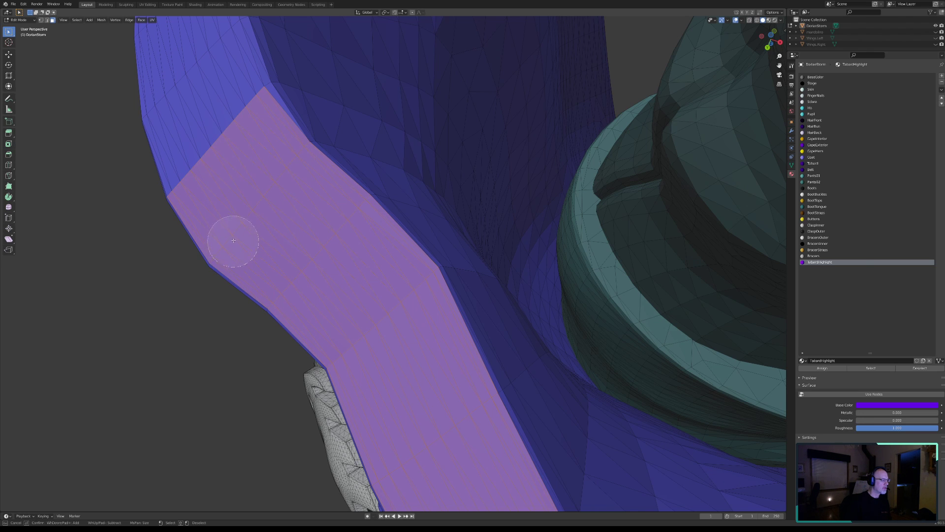
pyautogui.moveTo(245, 98); pyautogui.dragTo(197, 178)
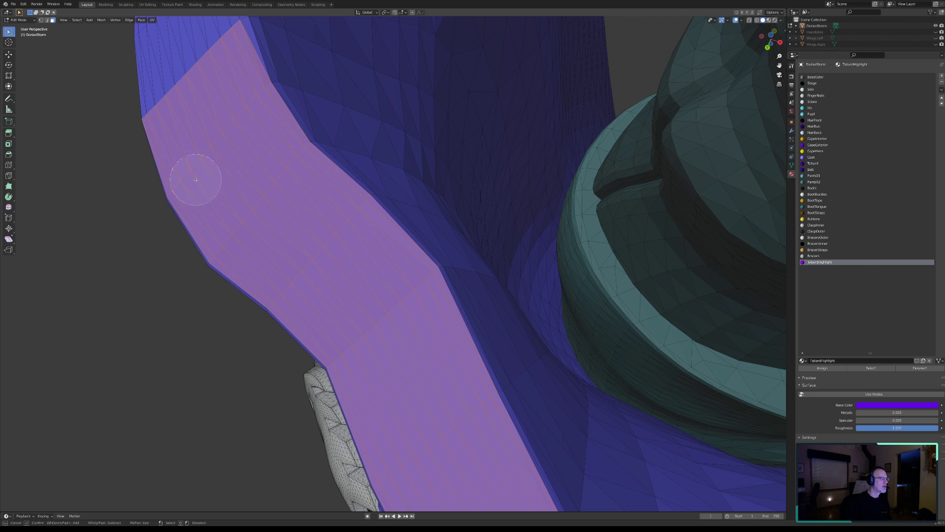
# Add the hem underside faces along the outer curve beyond the hand and its bracer.
pyautogui.moveTo(215, 137)
pyautogui.mouseDown(button='middle')
pyautogui.moveTo(340, 295)
pyautogui.moveTo(443, 254)
pyautogui.mouseUp(button='middle')
pyautogui.press('c')
pyautogui.moveTo(450, 249); pyautogui.dragTo(457, 338)
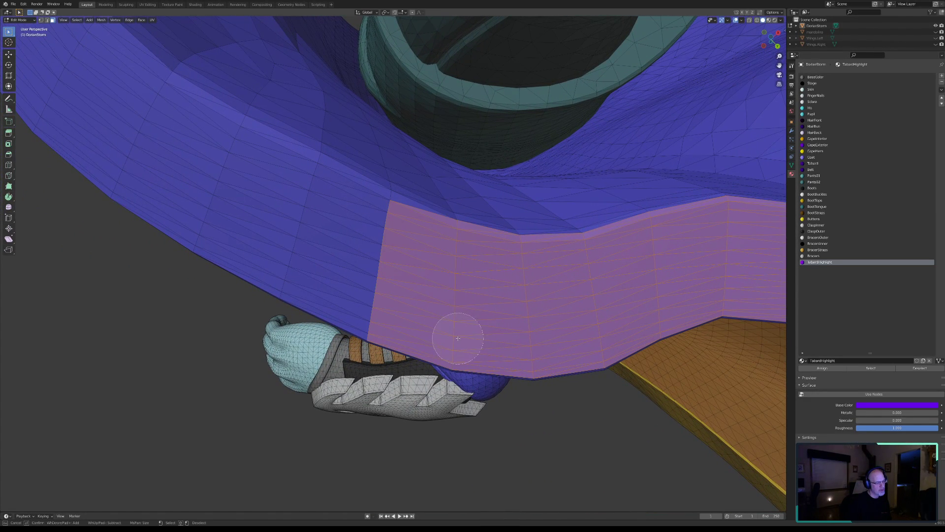
pyautogui.moveTo(375, 222)
pyautogui.mouseDown()
pyautogui.moveTo(376, 308)
pyautogui.moveTo(301, 188)
pyautogui.moveTo(281, 258)
pyautogui.moveTo(289, 268)
pyautogui.moveTo(277, 220)
pyautogui.moveTo(222, 147)
pyautogui.moveTo(206, 214)
pyautogui.mouseUp()
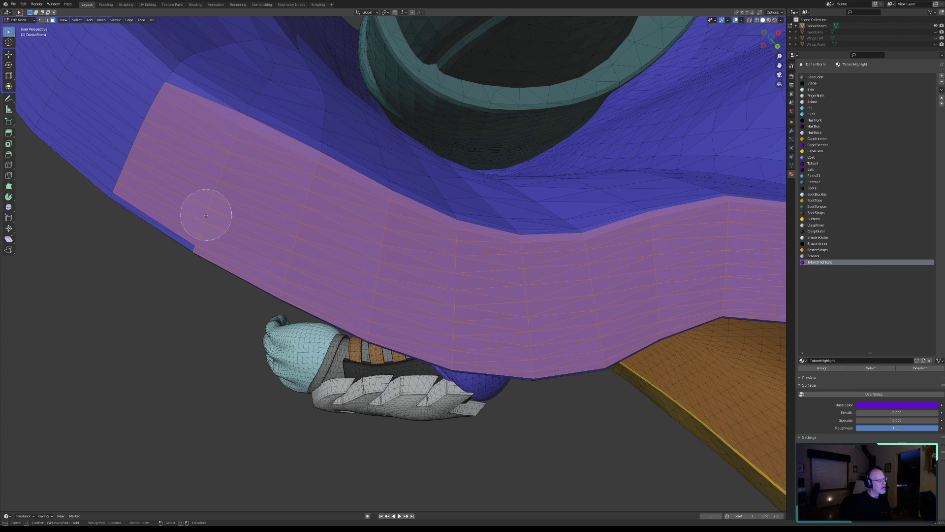
pyautogui.moveTo(162, 108)
pyautogui.mouseDown()
pyautogui.moveTo(143, 106)
pyautogui.moveTo(125, 166)
pyautogui.mouseUp()
# Select the hem underside faces around the side bend and into the adjoining inward fold.
pyautogui.press('Escape')
pyautogui.moveTo(131, 148)
pyautogui.mouseDown(button='middle')
pyautogui.moveTo(249, 217)
pyautogui.moveTo(283, 221)
pyautogui.moveTo(292, 237)
pyautogui.moveTo(327, 228)
pyautogui.moveTo(308, 253)
pyautogui.mouseUp(button='middle')
pyautogui.press('c')
pyautogui.moveTo(313, 222); pyautogui.dragTo(335, 288)
pyautogui.moveTo(230, 197); pyautogui.dragTo(251, 282)
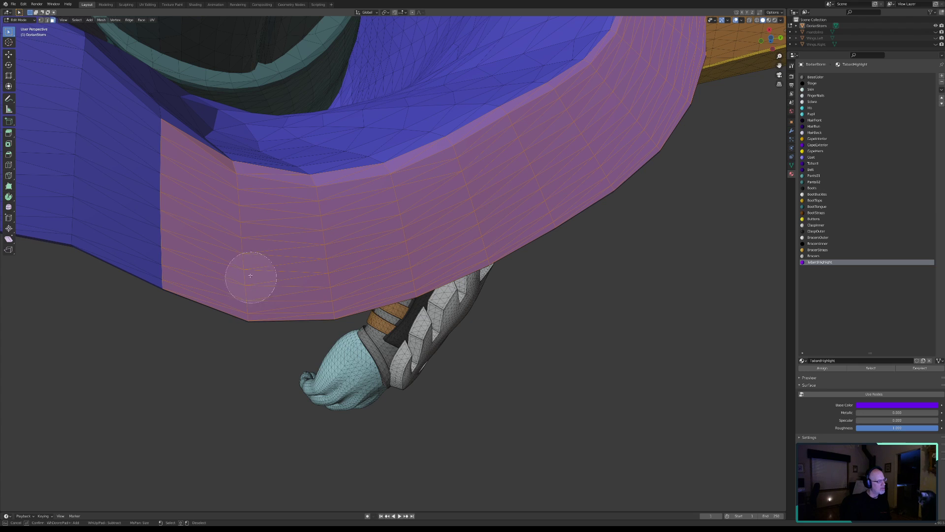
pyautogui.moveTo(143, 141); pyautogui.dragTo(167, 253)
pyautogui.moveTo(73, 67); pyautogui.dragTo(80, 211)
# Select the hem underside faces across the wave-shaped fold up to the wide section near the front corner.
pyautogui.rightClick(89, 197)
pyautogui.moveTo(88, 196); pyautogui.dragTo(285, 234, button='middle')
pyautogui.press('c')
pyautogui.moveTo(211, 95)
pyautogui.mouseDown()
pyautogui.moveTo(164, 105)
pyautogui.moveTo(119, 264)
pyautogui.moveTo(93, 272)
pyautogui.mouseUp()
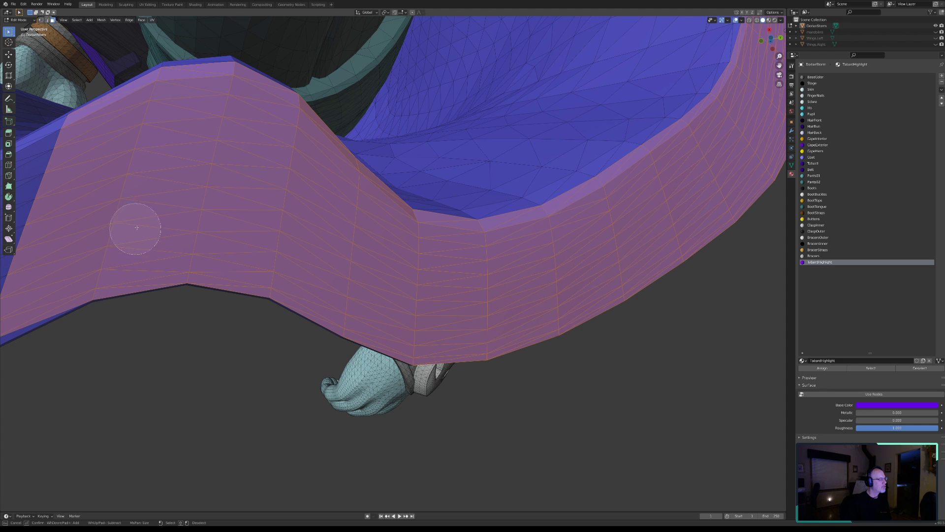
pyautogui.moveTo(150, 213); pyautogui.dragTo(244, 279, button='middle')
pyautogui.press('c')
pyautogui.moveTo(243, 219); pyautogui.dragTo(326, 169)
pyautogui.moveTo(251, 228)
pyautogui.mouseDown()
pyautogui.moveTo(89, 201)
pyautogui.moveTo(26, 165)
pyautogui.moveTo(22, 276)
pyautogui.moveTo(169, 264)
pyautogui.moveTo(249, 291)
pyautogui.moveTo(233, 335)
pyautogui.moveTo(133, 386)
pyautogui.moveTo(133, 395)
pyautogui.moveTo(186, 302)
pyautogui.moveTo(84, 371)
pyautogui.moveTo(36, 327)
pyautogui.mouseUp()
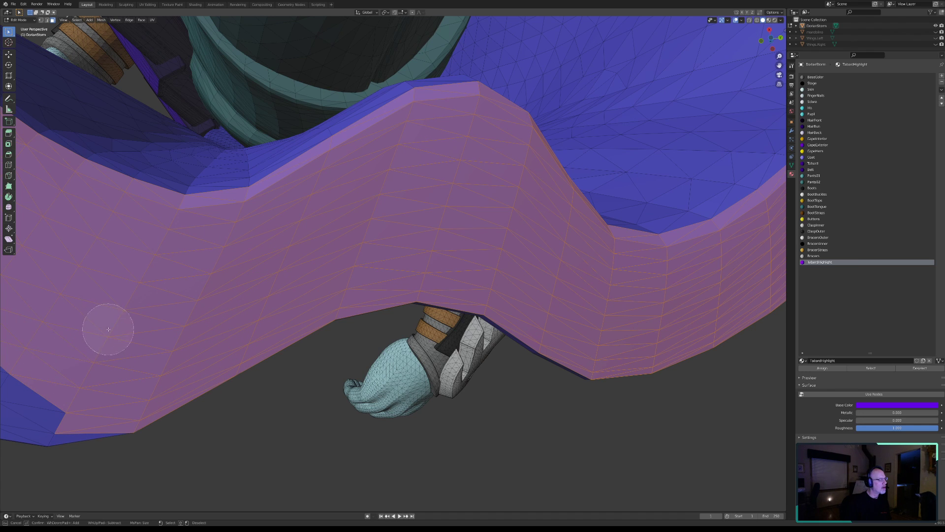
# Fill in the wide end section of the hem underside out to its front corners.
pyautogui.moveTo(201, 286); pyautogui.dragTo(352, 228, button='middle')
pyautogui.moveTo(247, 251); pyautogui.dragTo(435, 331, button='middle')
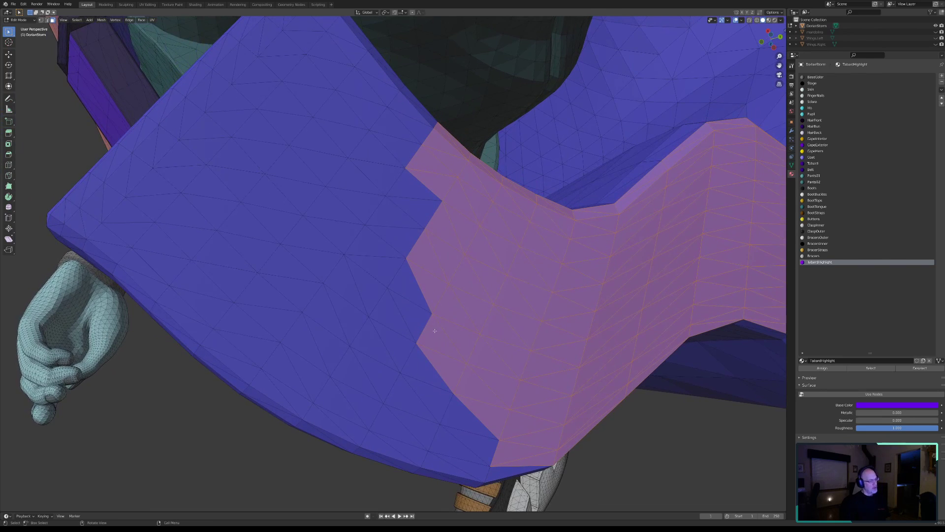
pyautogui.moveTo(487, 397)
pyautogui.mouseDown()
pyautogui.moveTo(476, 443)
pyautogui.moveTo(370, 412)
pyautogui.moveTo(253, 354)
pyautogui.moveTo(117, 222)
pyautogui.moveTo(109, 288)
pyautogui.mouseUp()
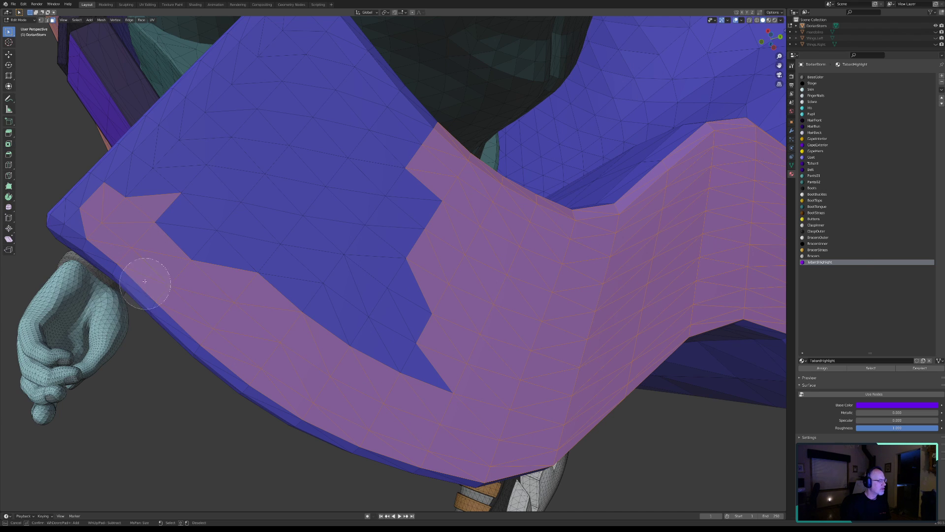
pyautogui.moveTo(74, 212)
pyautogui.mouseDown()
pyautogui.moveTo(224, 77)
pyautogui.moveTo(211, 143)
pyautogui.moveTo(192, 162)
pyautogui.moveTo(261, 246)
pyautogui.moveTo(465, 348)
pyautogui.moveTo(393, 181)
pyautogui.mouseUp()
pyautogui.moveTo(349, 171); pyautogui.dragTo(329, 284, button='middle')
pyautogui.press('c')
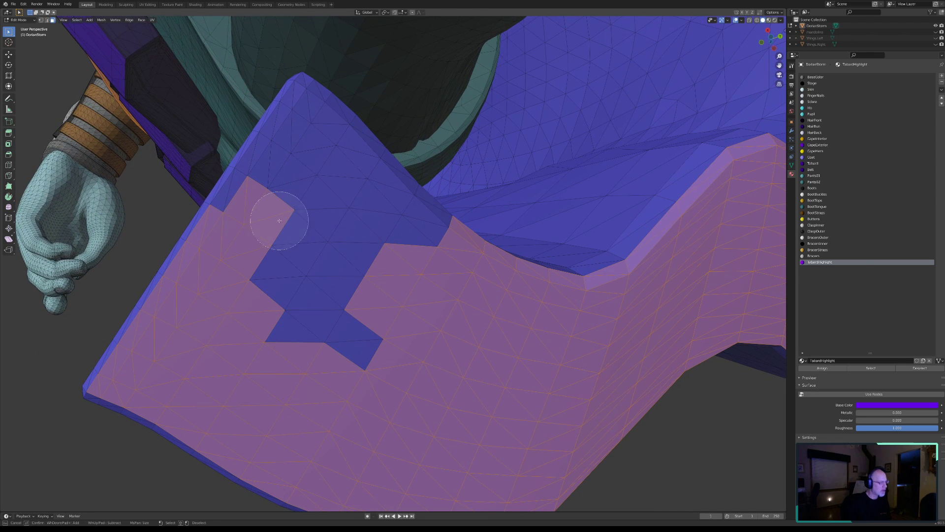
pyautogui.moveTo(253, 217); pyautogui.dragTo(284, 154)
pyautogui.moveTo(303, 96)
pyautogui.mouseDown()
pyautogui.moveTo(400, 190)
pyautogui.moveTo(428, 236)
pyautogui.moveTo(355, 194)
pyautogui.moveTo(321, 255)
pyautogui.moveTo(365, 342)
pyautogui.moveTo(285, 290)
pyautogui.moveTo(300, 272)
pyautogui.mouseUp()
# Select the bottom bevel and lowest face rows of the coat's front opening edge, including the missed faces beside the corner.
pyautogui.moveTo(295, 245); pyautogui.dragTo(364, 277, button='middle')
pyautogui.moveTo(504, 238)
pyautogui.mouseDown()
pyautogui.moveTo(161, 228)
pyautogui.moveTo(145, 201)
pyautogui.mouseUp()
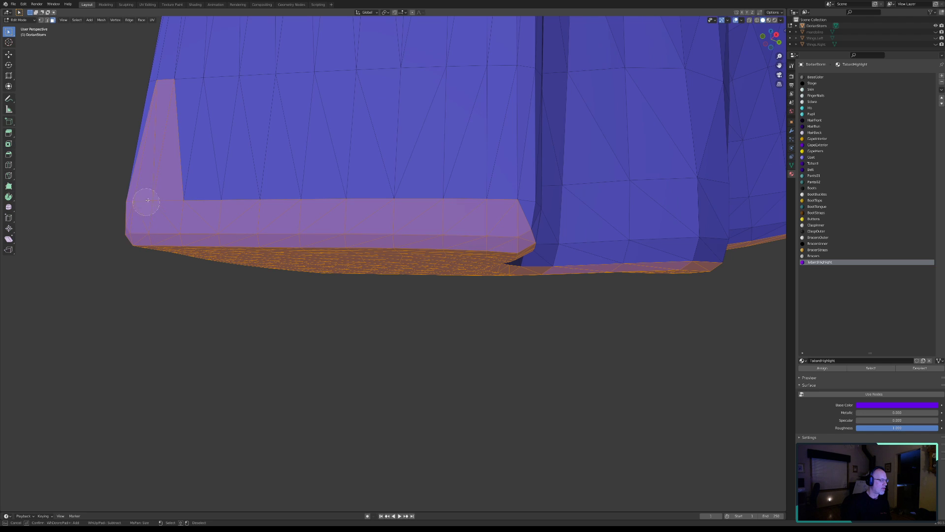
pyautogui.moveTo(167, 85)
pyautogui.mouseDown()
pyautogui.moveTo(497, 63)
pyautogui.moveTo(508, 86)
pyautogui.mouseUp()
pyautogui.moveTo(505, 192); pyautogui.dragTo(511, 196)
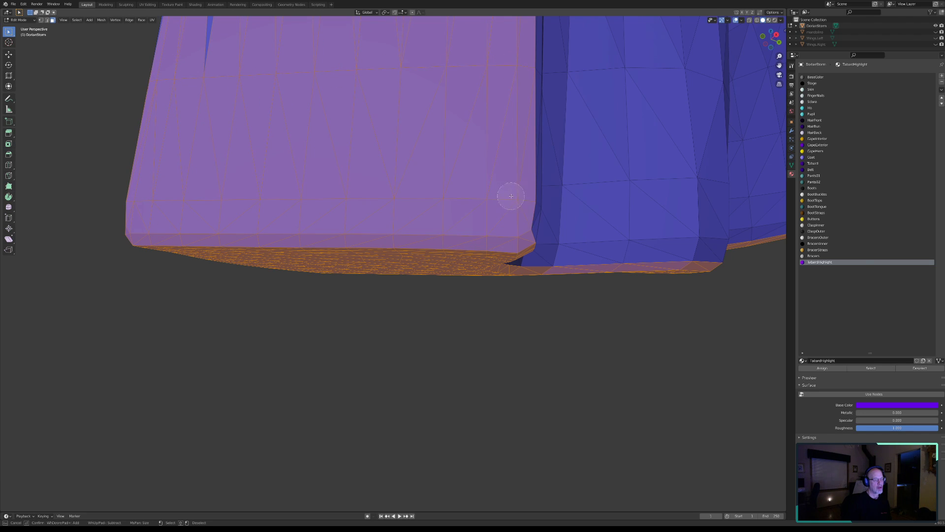
pyautogui.moveTo(474, 197); pyautogui.dragTo(453, 198, button='middle')
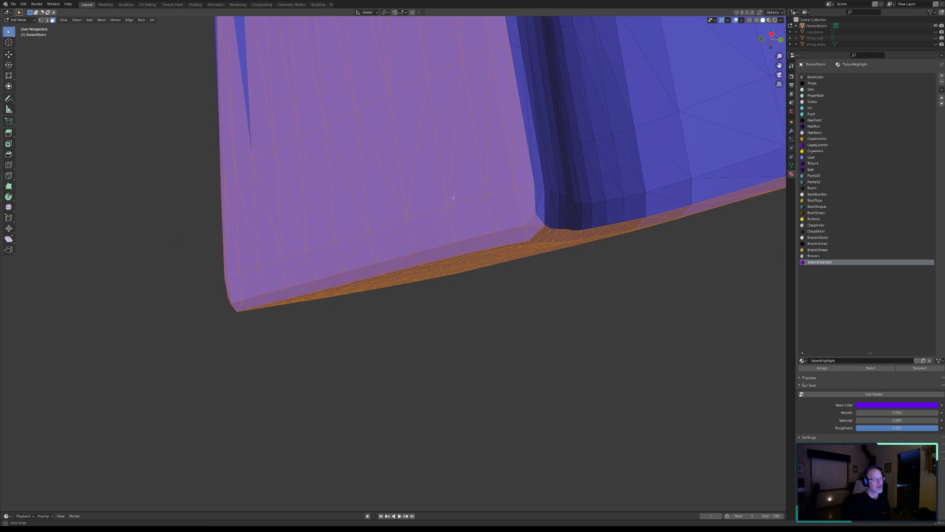
pyautogui.moveTo(522, 187); pyautogui.dragTo(524, 206)
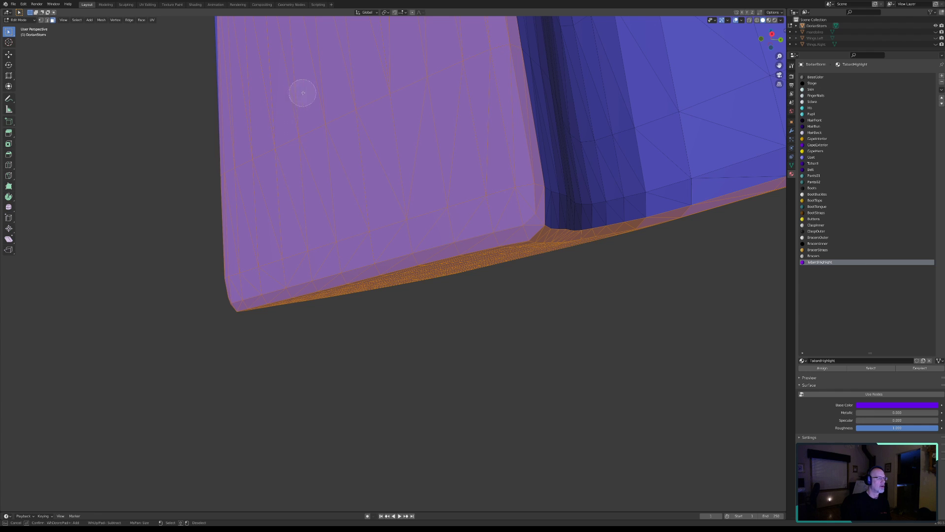
# Add the face rows of the lower part of the coat's front opening edge across its full thickness.
pyautogui.moveTo(345, 84); pyautogui.dragTo(414, 327, button='middle')
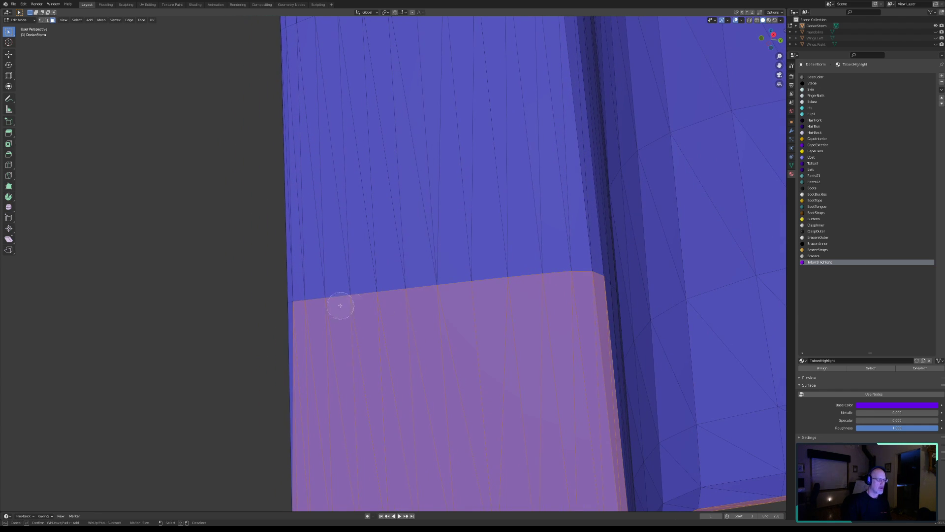
pyautogui.moveTo(307, 299)
pyautogui.mouseDown()
pyautogui.moveTo(576, 279)
pyautogui.moveTo(409, 272)
pyautogui.mouseUp()
pyautogui.moveTo(388, 234); pyautogui.dragTo(401, 425, button='middle')
pyautogui.moveTo(339, 433); pyautogui.dragTo(561, 440)
pyautogui.moveTo(326, 176); pyautogui.dragTo(532, 134)
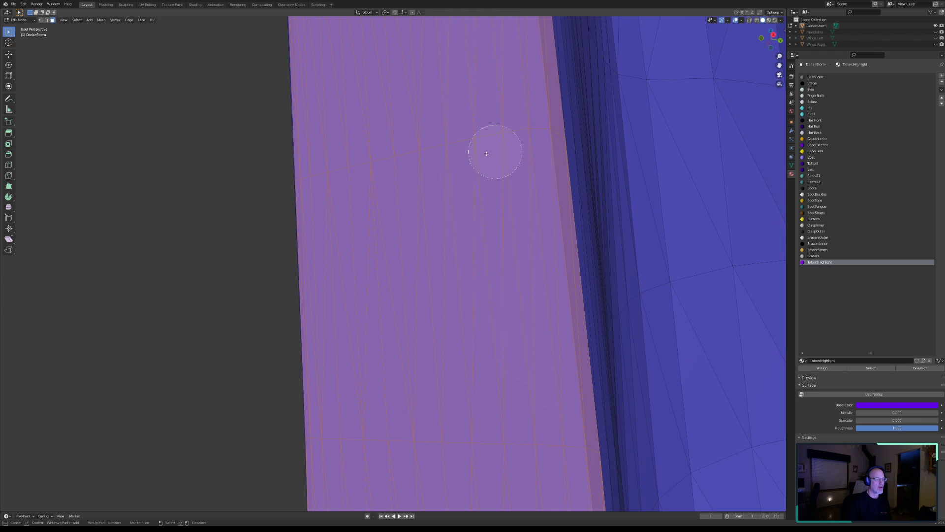
pyautogui.keyDown('shift'); pyautogui.moveTo(420, 153); pyautogui.dragTo(371, 317, button='middle'); pyautogui.keyUp('shift')
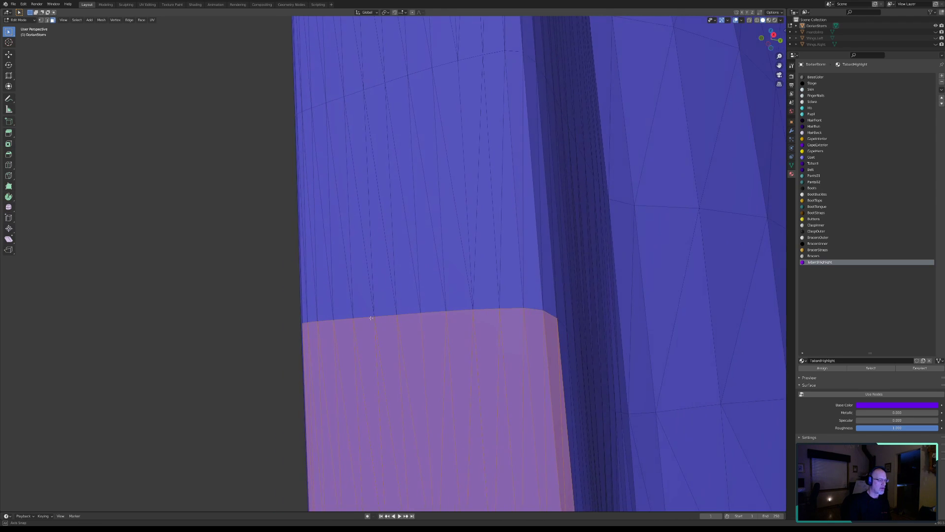
pyautogui.press('c')
pyautogui.moveTo(336, 318); pyautogui.dragTo(518, 312)
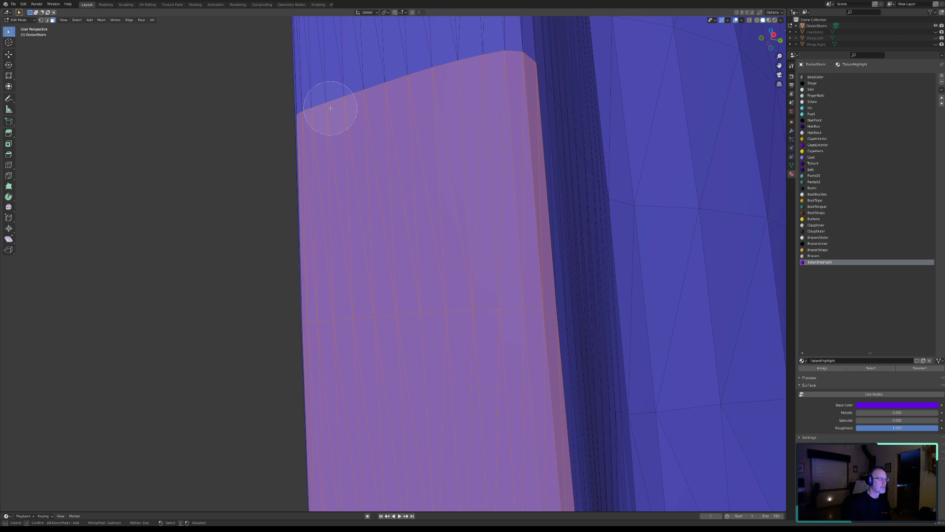
pyautogui.moveTo(328, 109)
pyautogui.mouseDown()
pyautogui.moveTo(407, 81)
pyautogui.moveTo(503, 64)
pyautogui.mouseUp()
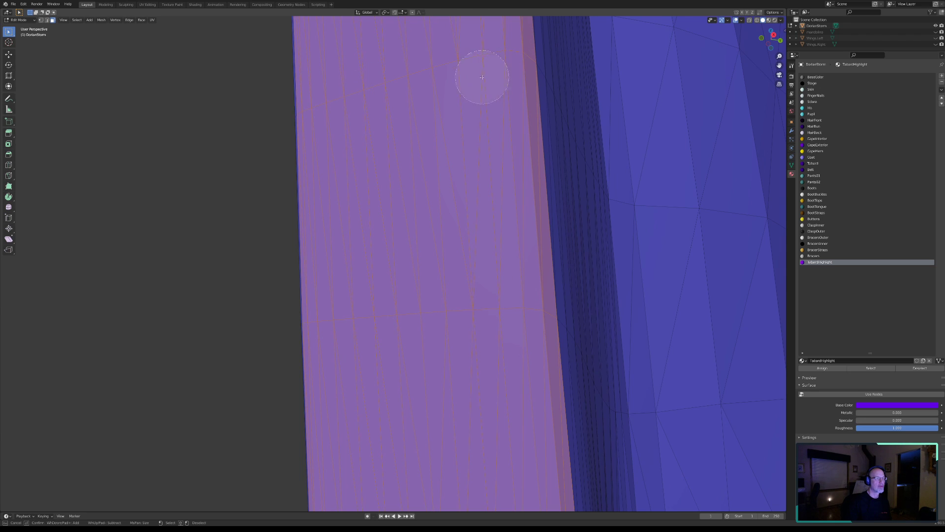
# Extend the front opening edge selection upward through the middle face rows beside the leg.
pyautogui.keyDown('shift'); pyautogui.moveTo(402, 105); pyautogui.dragTo(418, 384, button='middle'); pyautogui.keyUp('shift')
pyautogui.keyDown('shift'); pyautogui.moveTo(386, 121); pyautogui.dragTo(410, 325, button='middle'); pyautogui.keyUp('shift')
pyautogui.moveTo(407, 168)
pyautogui.keyDown('shift'); pyautogui.mouseDown(button='middle')
pyautogui.moveTo(409, 223)
pyautogui.moveTo(392, 309)
pyautogui.mouseUp(button='middle'); pyautogui.keyUp('shift')
pyautogui.press('c')
pyautogui.moveTo(314, 464); pyautogui.dragTo(491, 484)
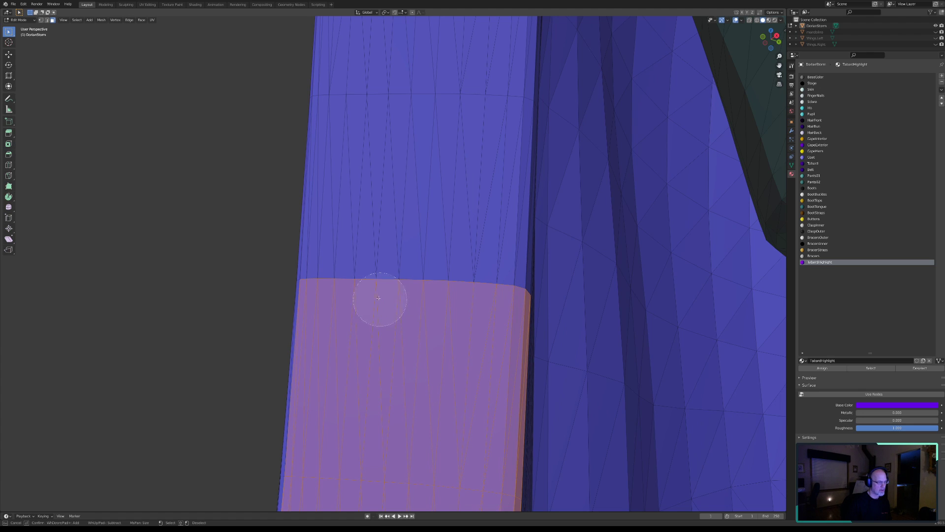
pyautogui.moveTo(332, 281); pyautogui.dragTo(500, 287)
pyautogui.moveTo(347, 101); pyautogui.dragTo(501, 101)
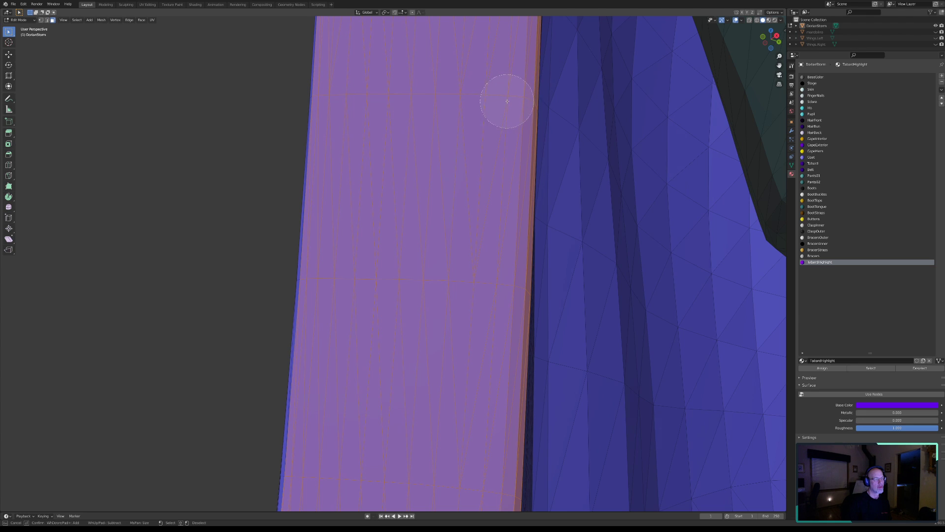
pyautogui.keyDown('shift'); pyautogui.moveTo(423, 92); pyautogui.dragTo(359, 396, button='middle'); pyautogui.keyUp('shift')
pyautogui.keyDown('shift'); pyautogui.moveTo(386, 183); pyautogui.dragTo(357, 301, button='middle'); pyautogui.keyUp('shift')
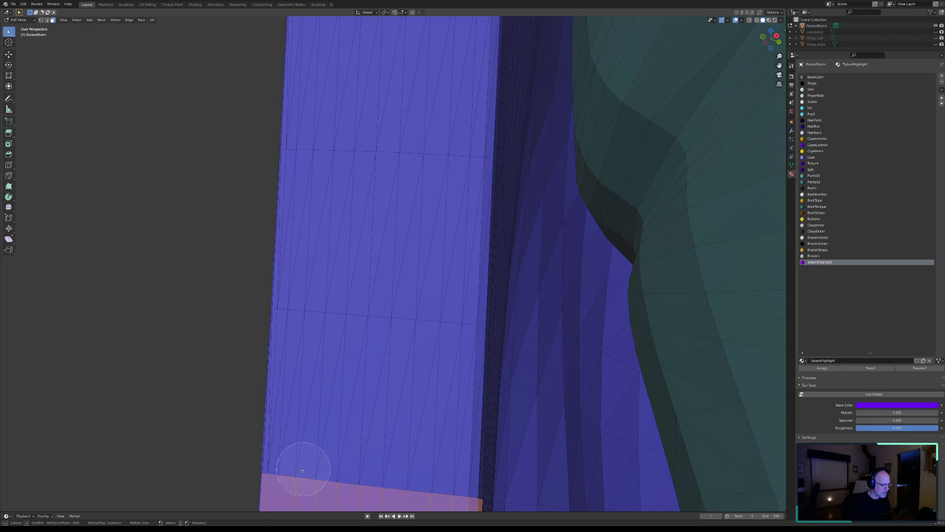
pyautogui.moveTo(293, 474); pyautogui.dragTo(452, 491)
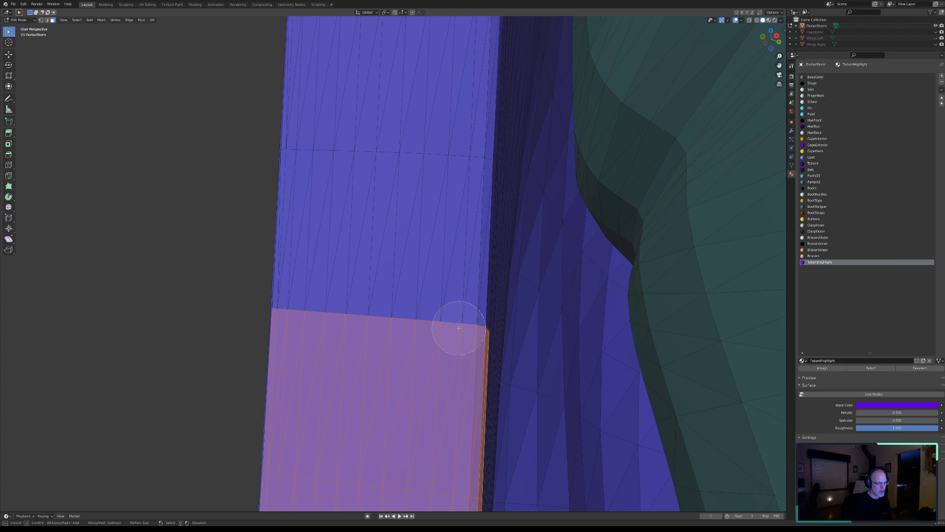
pyautogui.moveTo(459, 325); pyautogui.dragTo(302, 306)
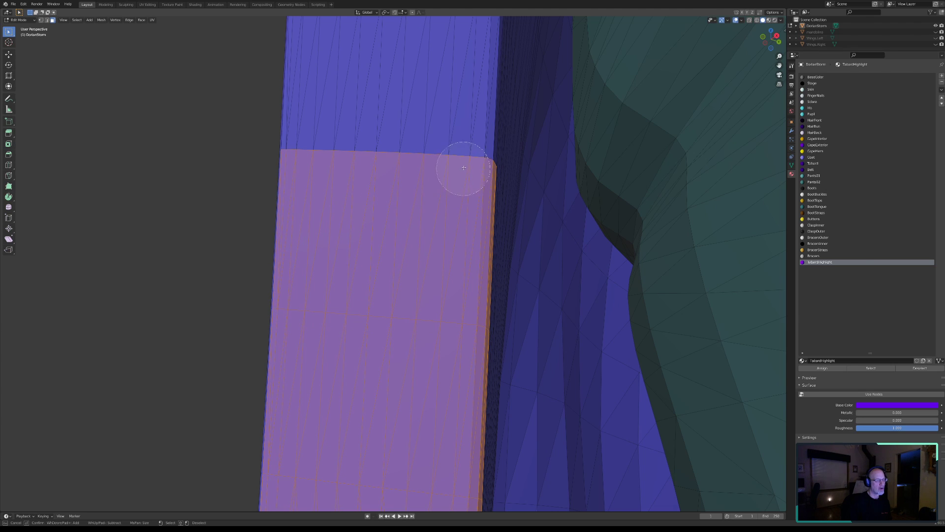
pyautogui.moveTo(466, 164); pyautogui.dragTo(310, 146)
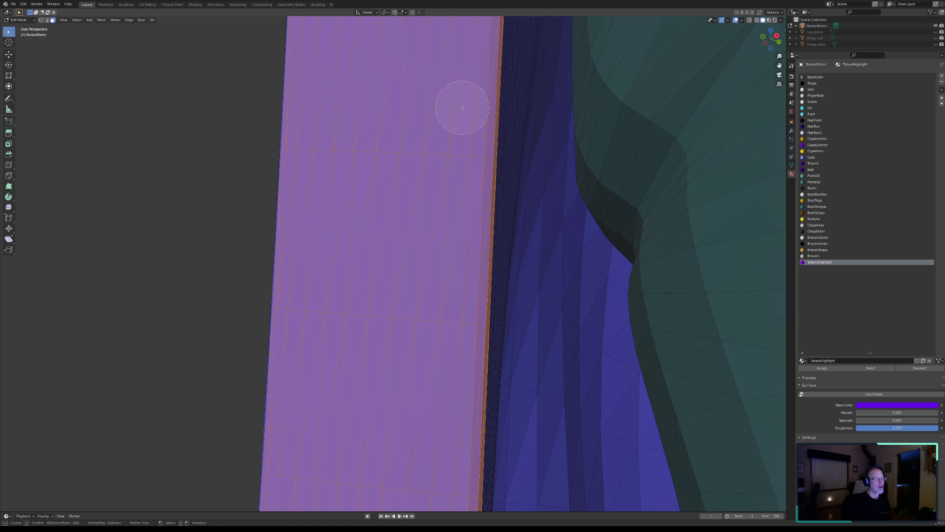
# Select the upper face rows of the front opening edge toward the hanging front panel.
pyautogui.moveTo(449, 108); pyautogui.dragTo(348, 372, button='middle')
pyautogui.moveTo(337, 267)
pyautogui.mouseDown(button='middle')
pyautogui.moveTo(323, 239)
pyautogui.moveTo(331, 393)
pyautogui.moveTo(344, 391)
pyautogui.moveTo(338, 371)
pyautogui.moveTo(369, 344)
pyautogui.moveTo(367, 255)
pyautogui.moveTo(354, 274)
pyautogui.mouseUp(button='middle')
pyautogui.press('c')
pyautogui.moveTo(445, 316); pyautogui.dragTo(289, 293)
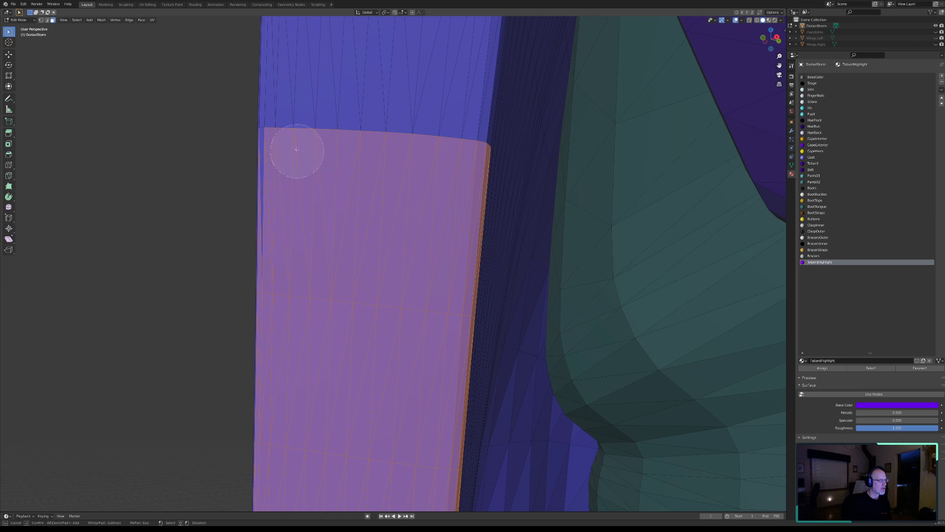
pyautogui.moveTo(289, 132); pyautogui.dragTo(460, 142)
pyautogui.rightClick(417, 149)
pyautogui.keyDown('shift'); pyautogui.moveTo(364, 141); pyautogui.dragTo(369, 414, button='middle'); pyautogui.keyUp('shift')
pyautogui.moveTo(359, 255)
pyautogui.keyDown('shift'); pyautogui.mouseDown(button='middle')
pyautogui.moveTo(308, 407)
pyautogui.moveTo(318, 394)
pyautogui.mouseUp(button='middle'); pyautogui.keyUp('shift')
pyautogui.press('c')
pyautogui.moveTo(435, 391)
pyautogui.mouseDown()
pyautogui.moveTo(281, 358)
pyautogui.moveTo(245, 365)
pyautogui.mouseUp()
pyautogui.moveTo(262, 241)
pyautogui.mouseDown()
pyautogui.moveTo(266, 226)
pyautogui.moveTo(473, 245)
pyautogui.mouseUp()
pyautogui.moveTo(485, 133)
pyautogui.mouseDown()
pyautogui.moveTo(512, 95)
pyautogui.moveTo(285, 93)
pyautogui.mouseUp()
pyautogui.press('Escape')
# Fill in the front opening edge faces where the edge narrows behind the hanging front panel.
pyautogui.keyDown('shift'); pyautogui.moveTo(359, 97); pyautogui.dragTo(361, 283, button='middle'); pyautogui.keyUp('shift')
pyautogui.keyDown('shift'); pyautogui.moveTo(424, 192); pyautogui.dragTo(483, 319, button='middle'); pyautogui.keyUp('shift')
pyautogui.press('c')
pyautogui.click(483, 374)
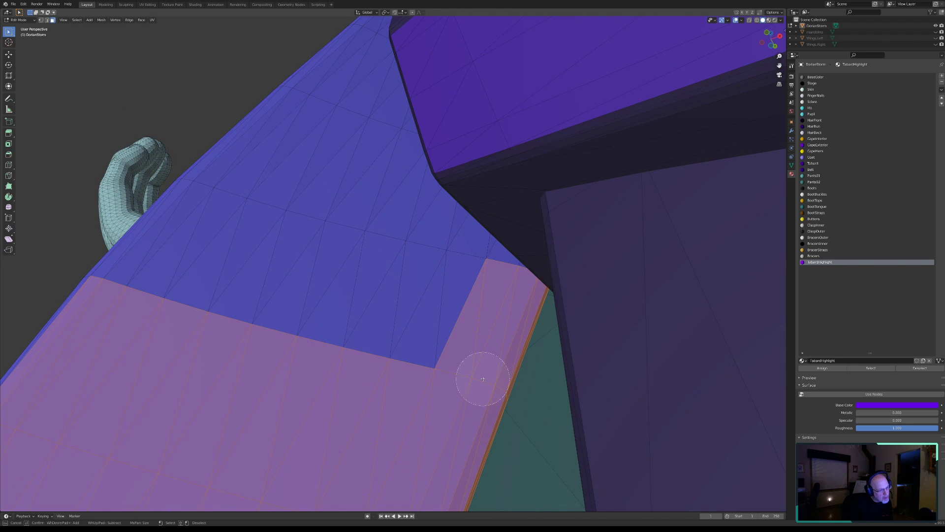
pyautogui.click(498, 281)
pyautogui.moveTo(462, 256)
pyautogui.mouseDown()
pyautogui.moveTo(416, 213)
pyautogui.moveTo(386, 167)
pyautogui.moveTo(380, 129)
pyautogui.moveTo(336, 111)
pyautogui.moveTo(127, 279)
pyautogui.moveTo(302, 105)
pyautogui.moveTo(217, 266)
pyautogui.moveTo(396, 327)
pyautogui.mouseUp()
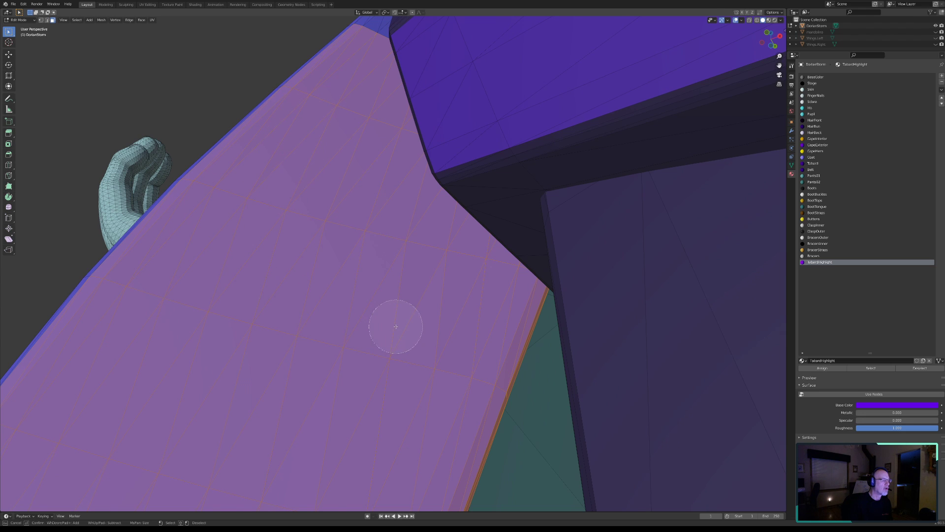
# Circle-select the remaining faces along the upper stretch of the coat's front opening edge, up toward the waist.
pyautogui.rightClick(343, 260)
pyautogui.moveTo(343, 260)
pyautogui.mouseDown(button='middle')
pyautogui.moveTo(321, 182)
pyautogui.moveTo(342, 196)
pyautogui.moveTo(308, 226)
pyautogui.moveTo(340, 223)
pyautogui.moveTo(339, 236)
pyautogui.moveTo(303, 335)
pyautogui.moveTo(312, 344)
pyautogui.moveTo(294, 332)
pyautogui.moveTo(315, 327)
pyautogui.moveTo(295, 340)
pyautogui.moveTo(299, 386)
pyautogui.mouseUp(button='middle')
pyautogui.press('c')
pyautogui.rightClick(356, 206)
pyautogui.press('c')
pyautogui.moveTo(316, 359)
pyautogui.mouseDown()
pyautogui.moveTo(379, 238)
pyautogui.moveTo(364, 340)
pyautogui.mouseUp()
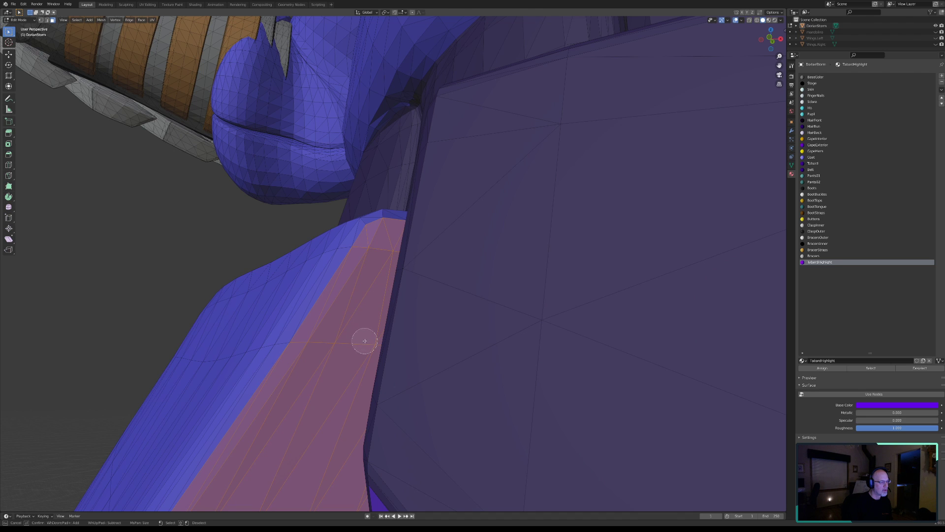
# Fill in the topmost sliver faces of the front opening edge where it tucks behind the hanging front panel.
pyautogui.rightClick(328, 405)
pyautogui.moveTo(328, 405); pyautogui.dragTo(332, 410, button='middle')
pyautogui.scroll(6, 356, 335)
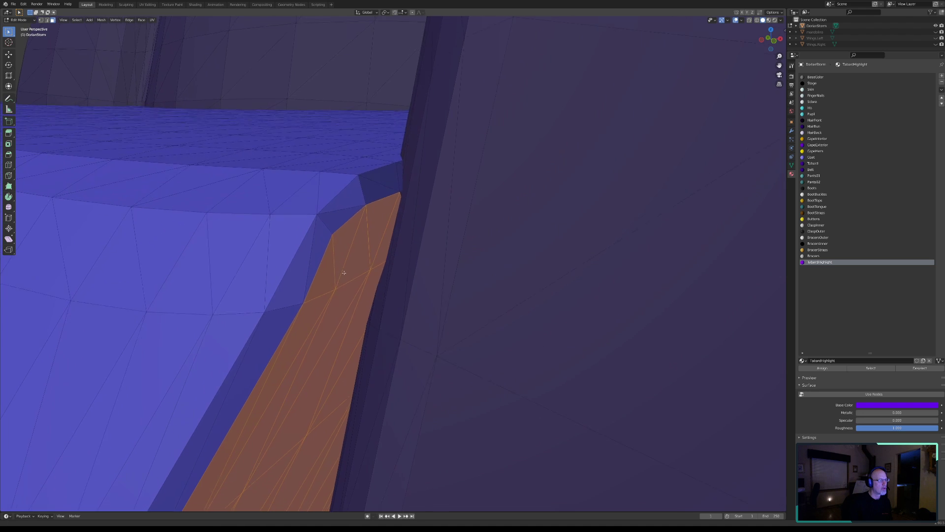
pyautogui.press('c')
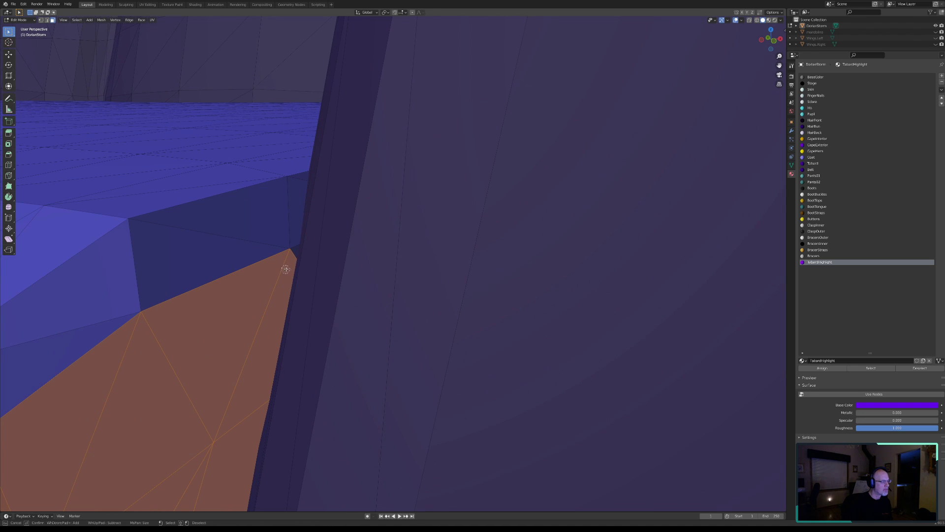
pyautogui.rightClick(290, 257)
pyautogui.scroll(-8, 296, 341)
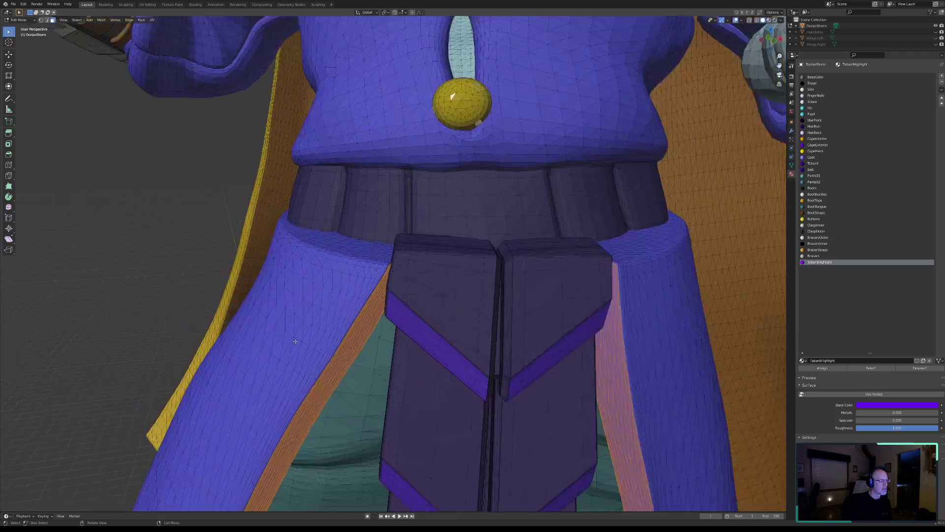
pyautogui.press('Home')
pyautogui.moveTo(295, 341); pyautogui.dragTo(390, 327, button='middle')
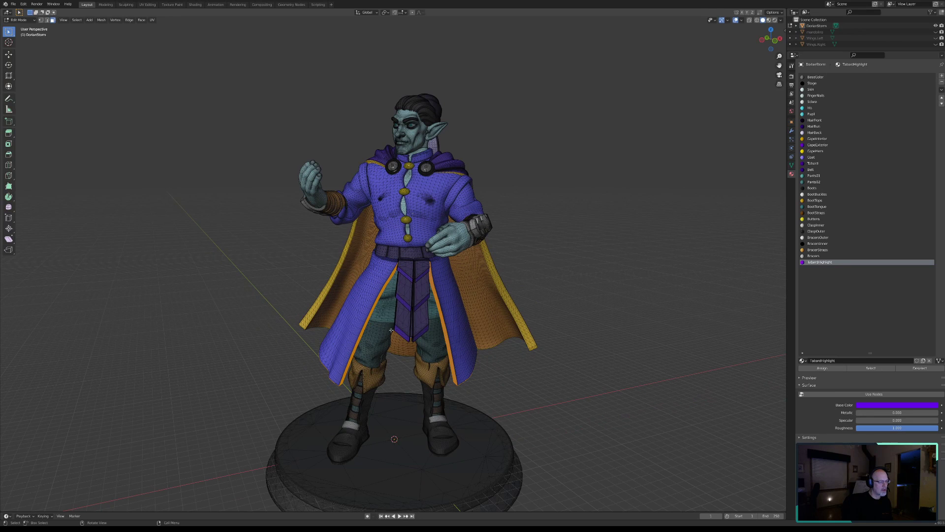
pyautogui.moveTo(449, 353); pyautogui.dragTo(442, 343, button='middle')
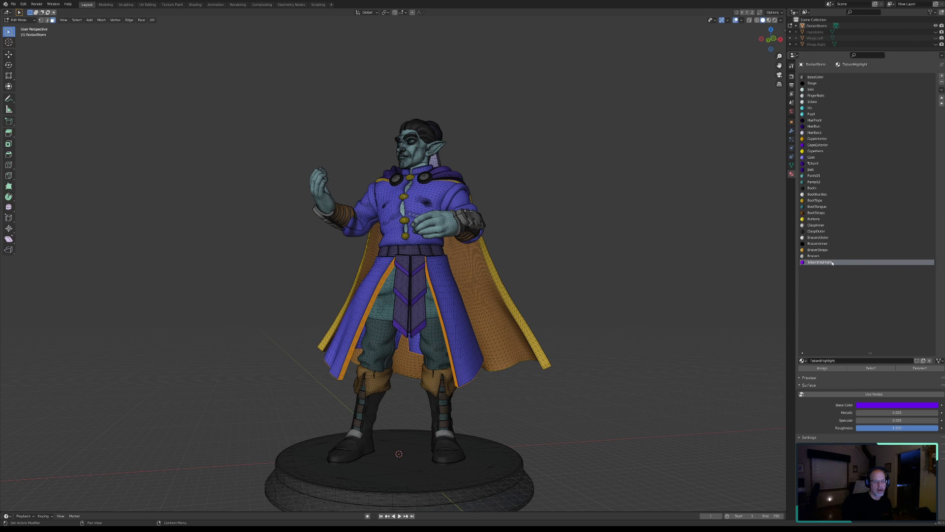
# Move the TabardHighlight material slot up the list to sit directly below Tabard.
pyautogui.click(942, 97)
pyautogui.click(942, 98)
pyautogui.click(942, 98)
pyautogui.click(941, 98)
pyautogui.click(942, 98)
pyautogui.click(942, 98)
pyautogui.click(942, 98)
pyautogui.click(942, 98)
pyautogui.click(942, 98)
pyautogui.click(942, 98)
pyautogui.click(942, 98)
pyautogui.click(942, 98)
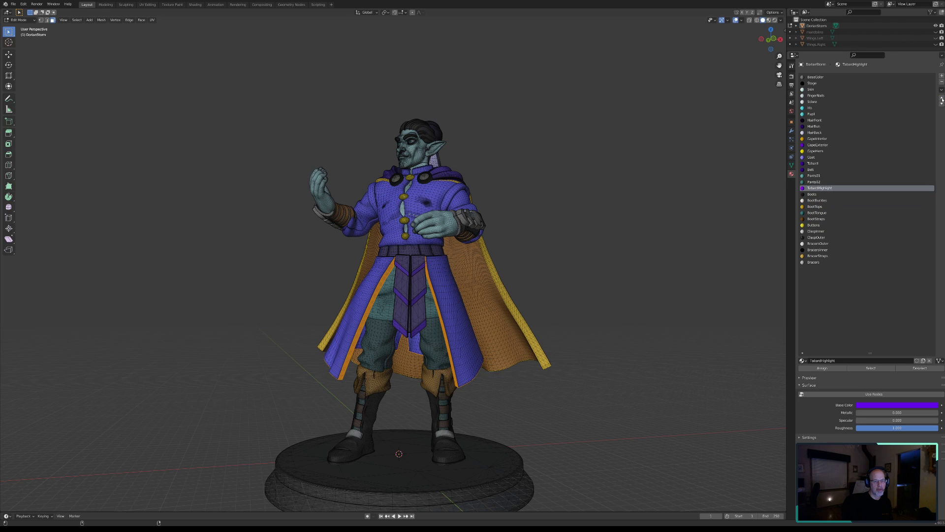
pyautogui.click(942, 98)
pyautogui.click(942, 99)
pyautogui.click(942, 98)
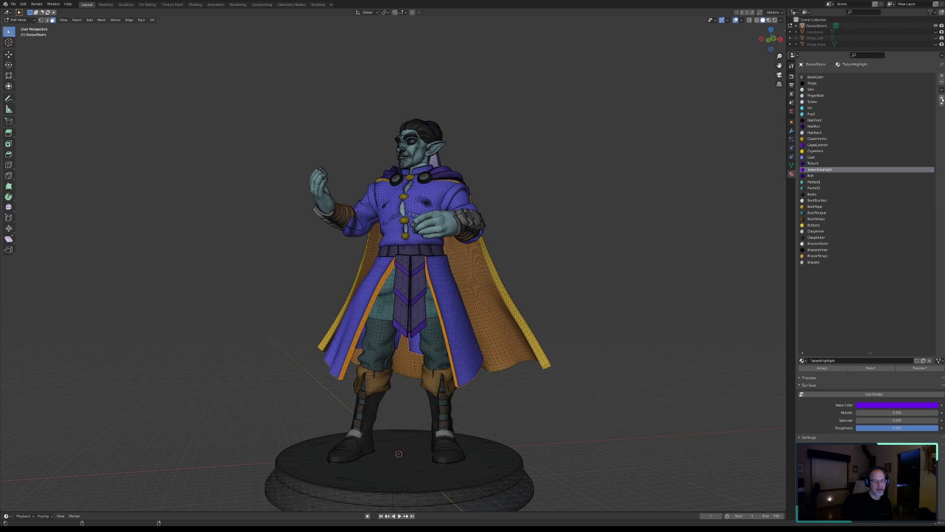
# Add a new material slot with a new material named CoatHem.
pyautogui.click(942, 76)
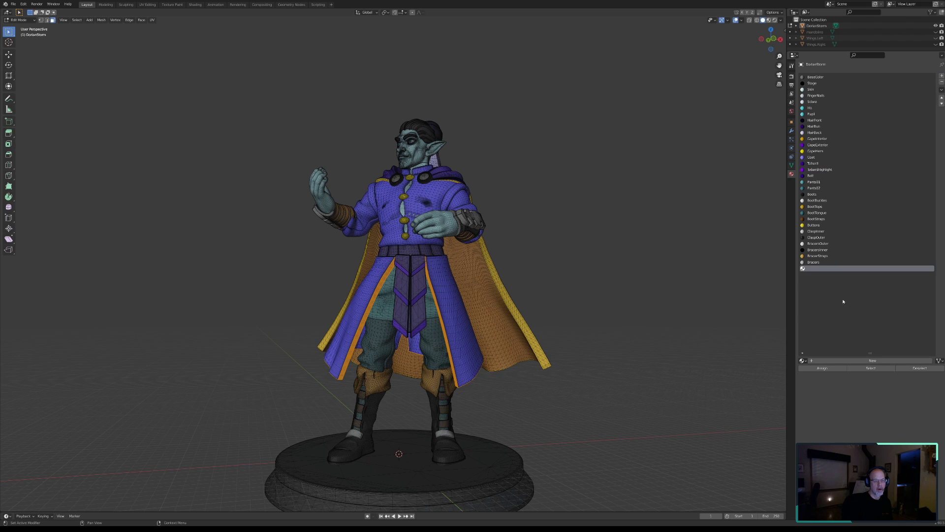
pyautogui.click(824, 361)
pyautogui.doubleClick(825, 361)
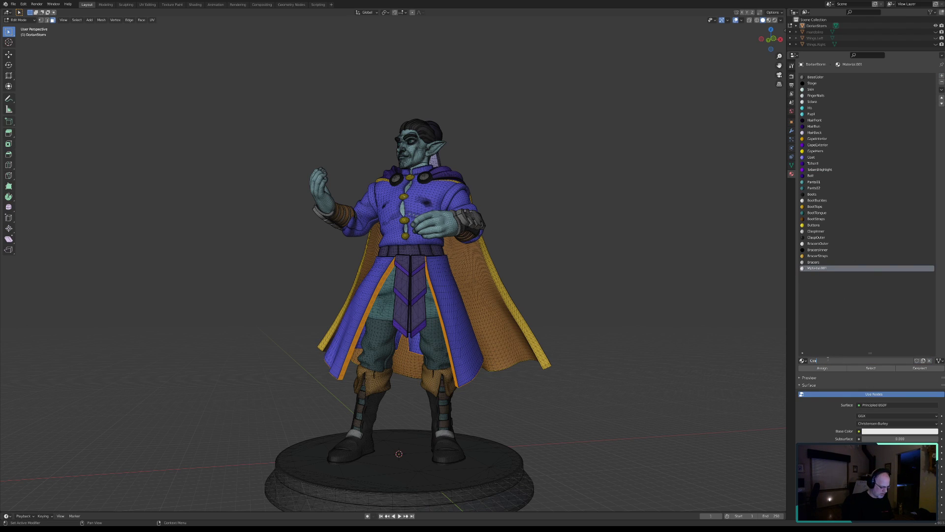
pyautogui.write('CoatHem')
pyautogui.press('Return')
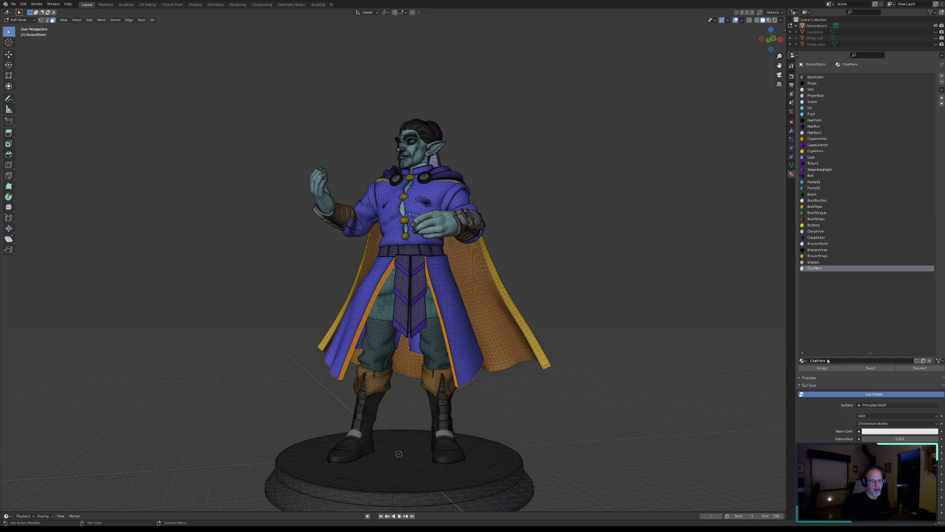
# Turn off nodes for CoatHem, set roughness to 1.000 and a dark blue-violet base color, and assign it to the selected coat edge faces.
pyautogui.click(867, 395)
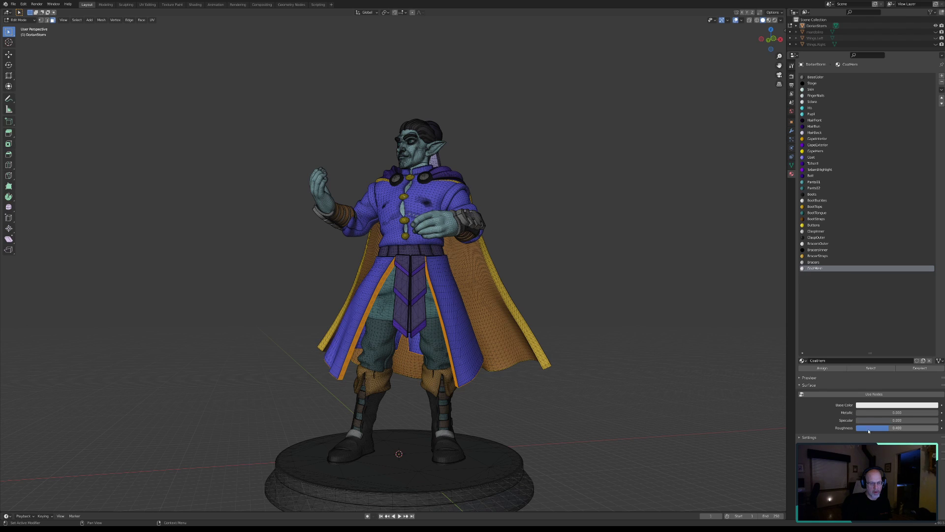
pyautogui.moveTo(927, 428); pyautogui.dragTo(938, 428)
pyautogui.click(909, 405)
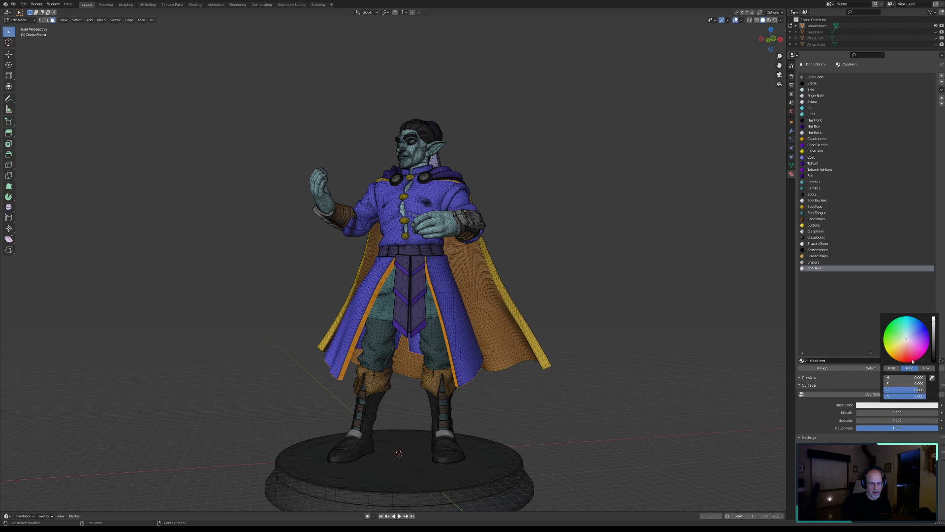
pyautogui.moveTo(907, 338); pyautogui.dragTo(933, 336)
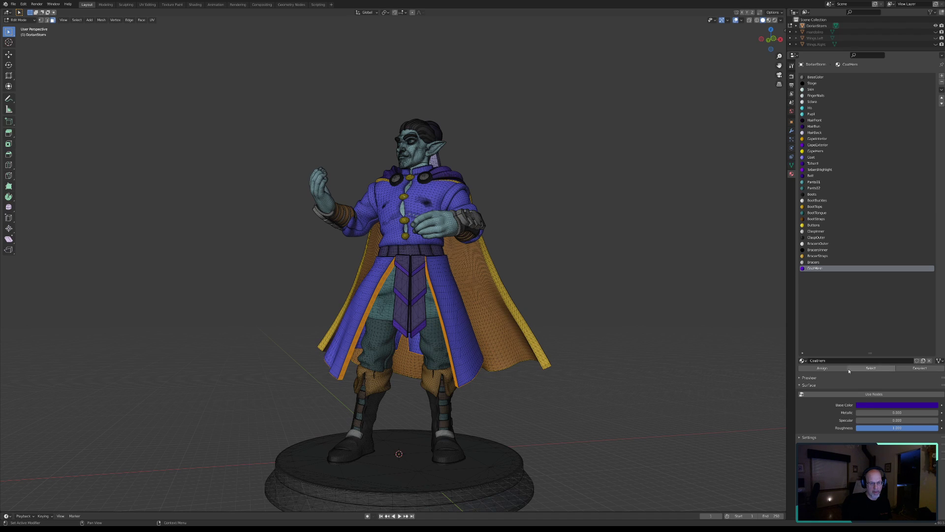
pyautogui.moveTo(435, 391); pyautogui.dragTo(431, 280, button='middle')
pyautogui.scroll(2, 430, 374)
pyautogui.scroll(-2, 430, 373)
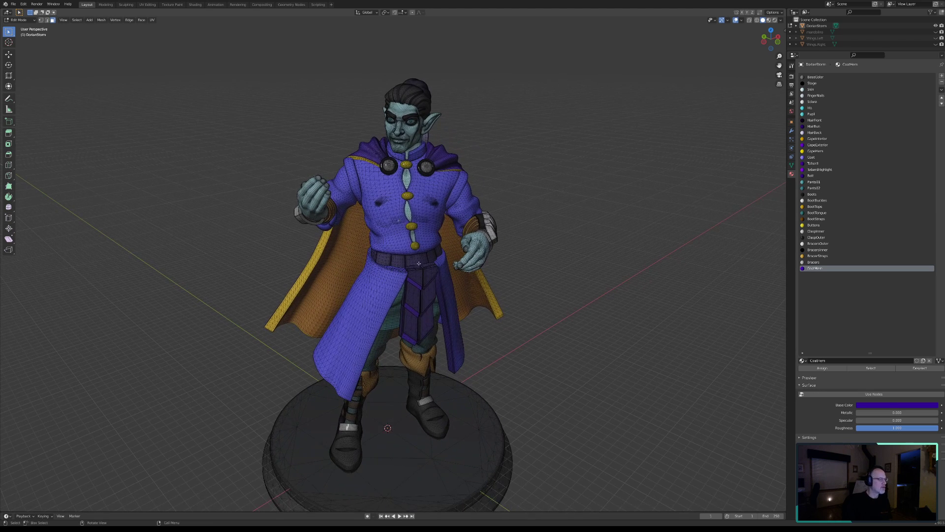
# Return to Object Mode and save the file.
pyautogui.click(21, 20)
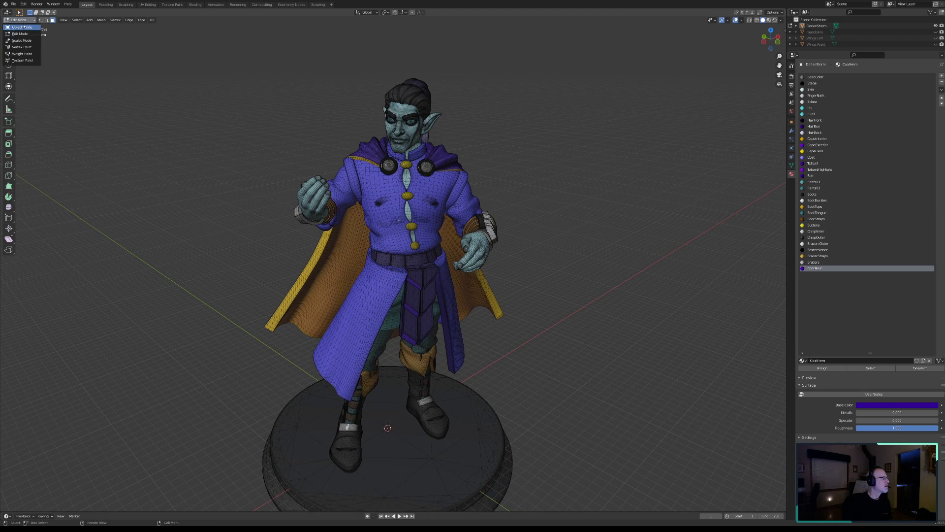
pyautogui.click(22, 27)
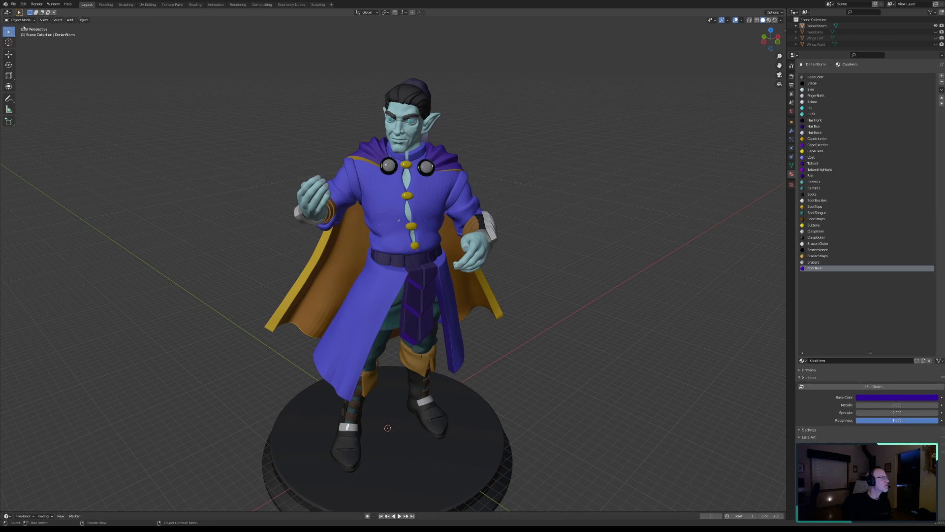
pyautogui.click(14, 4)
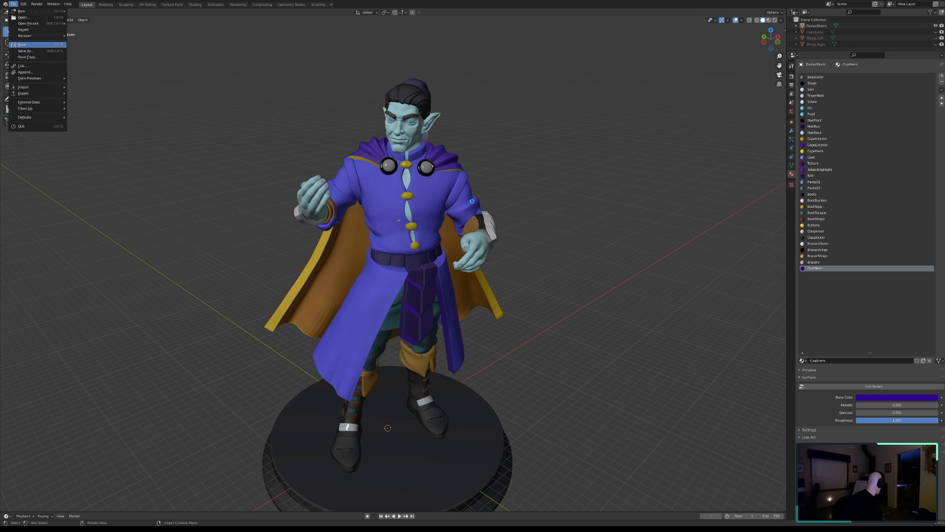
pyautogui.hotkey('ctrl', 's')
# Unhide the mandolin and both wing objects in the scene.
pyautogui.keyDown('shift'); pyautogui.moveTo(589, 320); pyautogui.dragTo(415, 267, button='middle'); pyautogui.keyUp('shift')
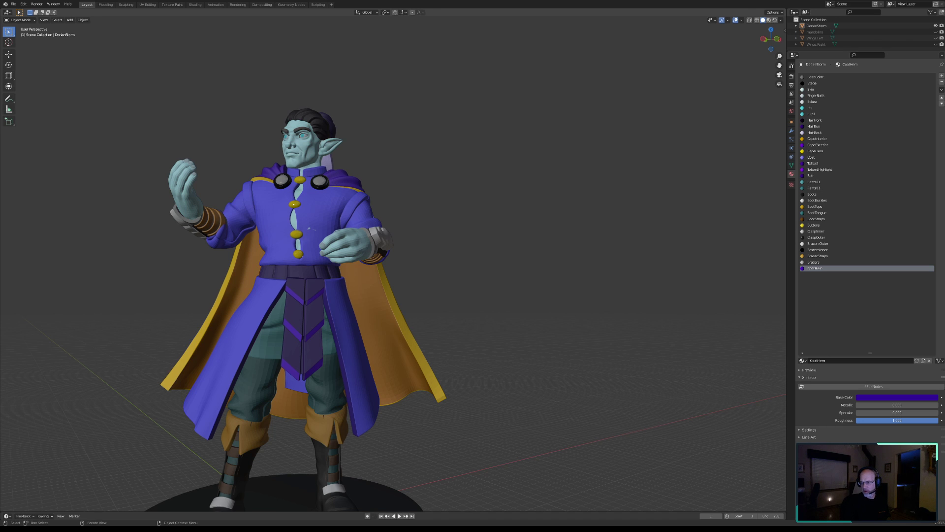
pyautogui.moveTo(309, 229); pyautogui.dragTo(456, 300, button='middle')
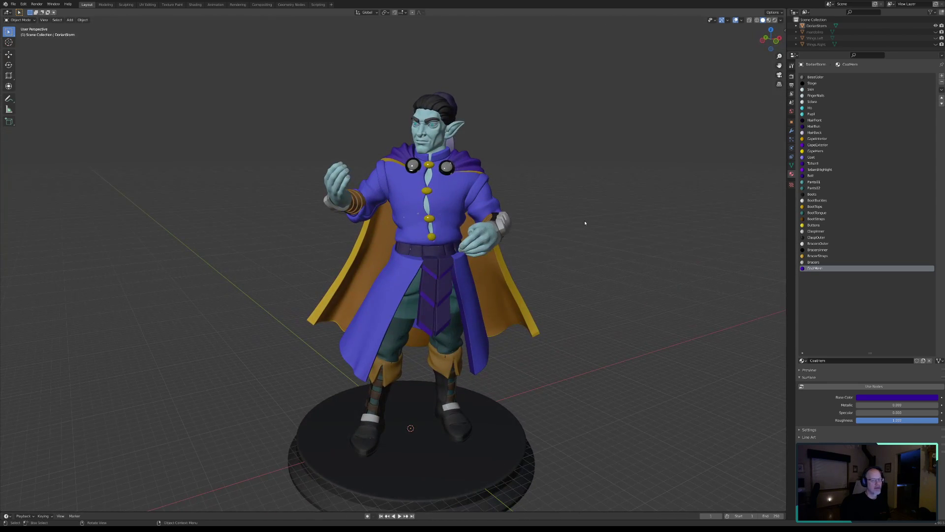
pyautogui.click(935, 31)
pyautogui.click(936, 38)
pyautogui.click(936, 44)
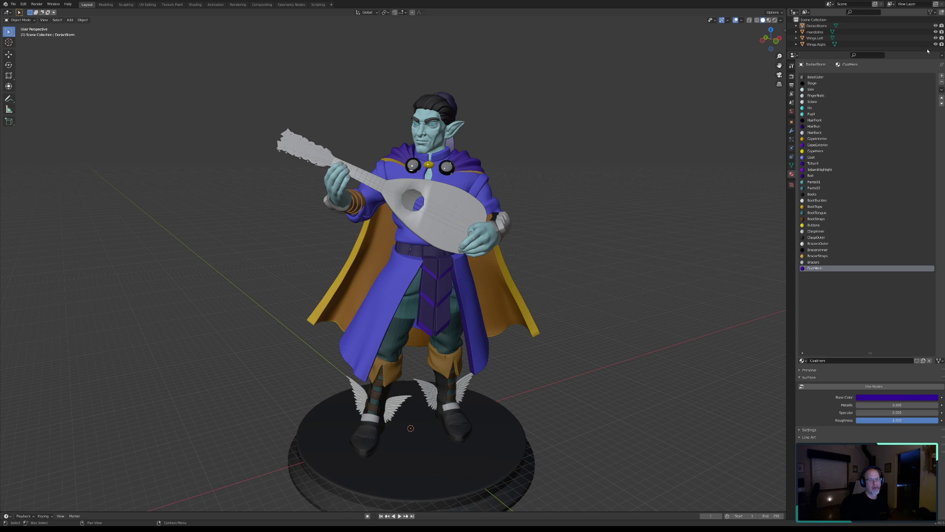
# Examine the colored character with its mandolin and ankle wings from the side, above and front.
pyautogui.moveTo(600, 370); pyautogui.dragTo(513, 378, button='middle')
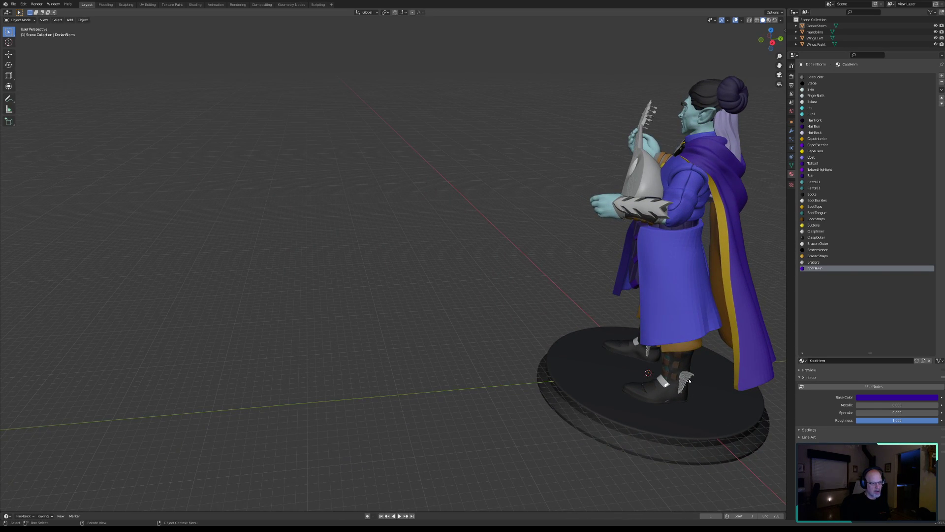
pyautogui.moveTo(625, 381)
pyautogui.mouseDown(button='middle')
pyautogui.moveTo(660, 375)
pyautogui.moveTo(616, 376)
pyautogui.mouseUp(button='middle')
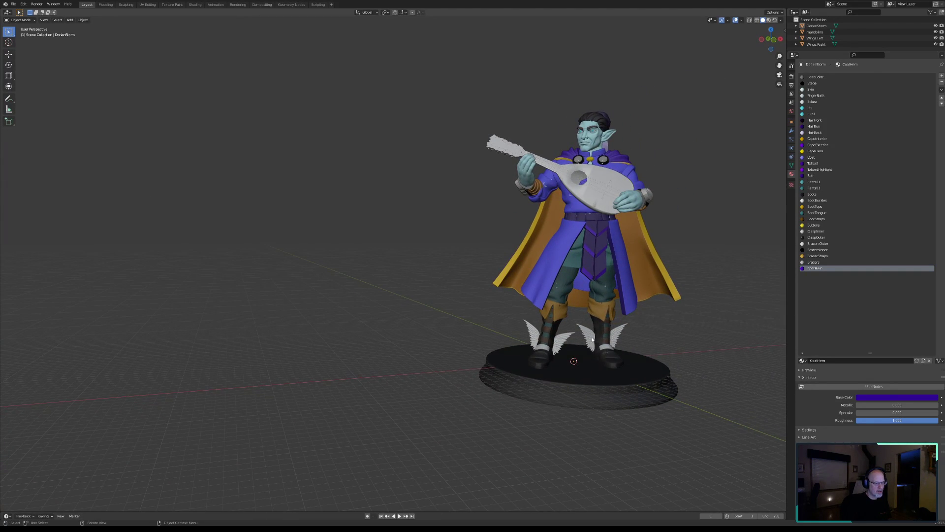
pyautogui.keyDown('shift'); pyautogui.moveTo(573, 345); pyautogui.dragTo(437, 354, button='middle'); pyautogui.keyUp('shift')
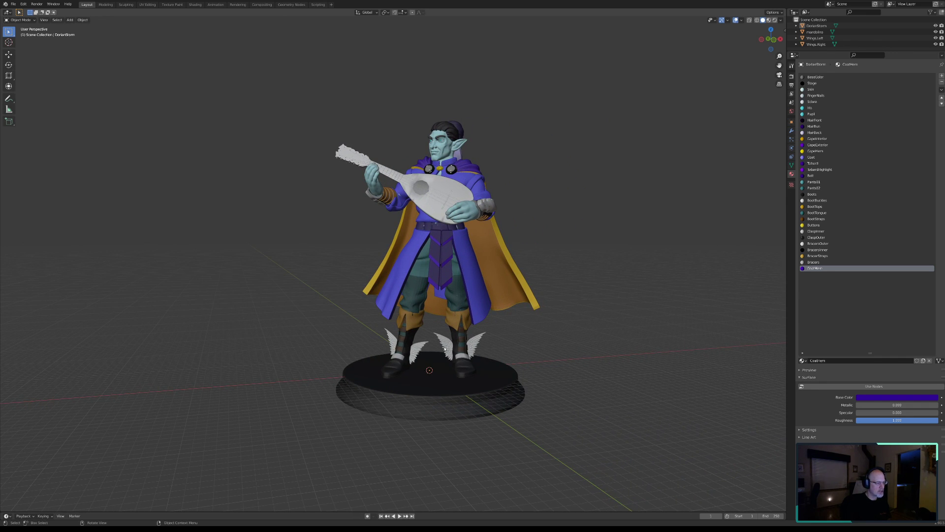
pyautogui.moveTo(476, 349); pyautogui.dragTo(558, 361, button='middle')
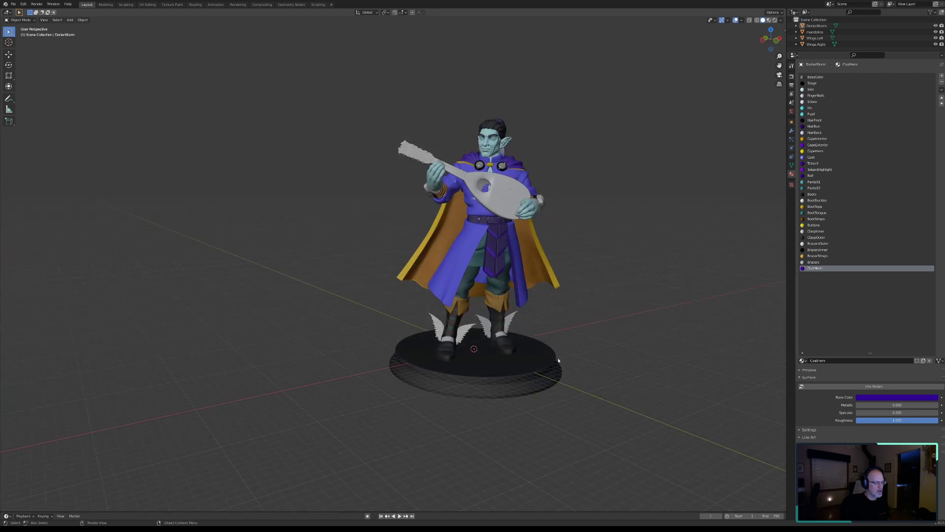
pyautogui.moveTo(540, 256); pyautogui.dragTo(347, 314, button='middle')
pyautogui.scroll(4, 492, 308)
pyautogui.moveTo(455, 284); pyautogui.dragTo(498, 264, button='middle')
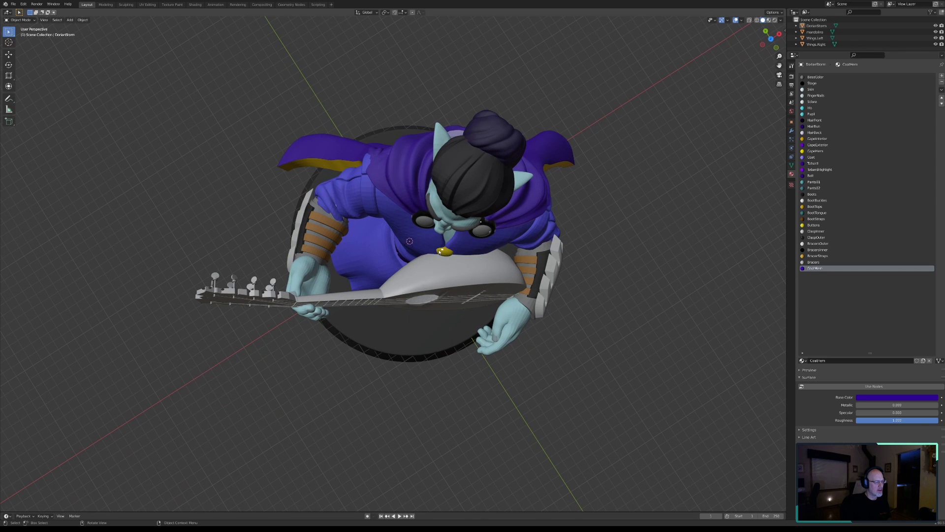
pyautogui.moveTo(480, 256); pyautogui.dragTo(472, 309, button='middle')
pyautogui.moveTo(426, 288); pyautogui.dragTo(323, 283, button='middle')
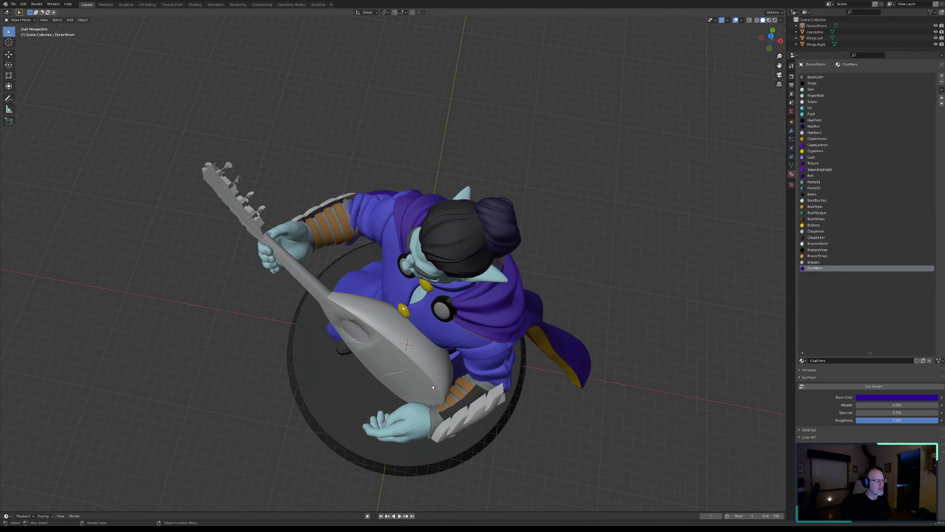
pyautogui.moveTo(402, 354)
pyautogui.mouseDown(button='middle')
pyautogui.moveTo(365, 379)
pyautogui.moveTo(451, 251)
pyautogui.moveTo(473, 288)
pyautogui.moveTo(264, 294)
pyautogui.moveTo(371, 292)
pyautogui.moveTo(455, 315)
pyautogui.moveTo(420, 310)
pyautogui.mouseUp(button='middle')
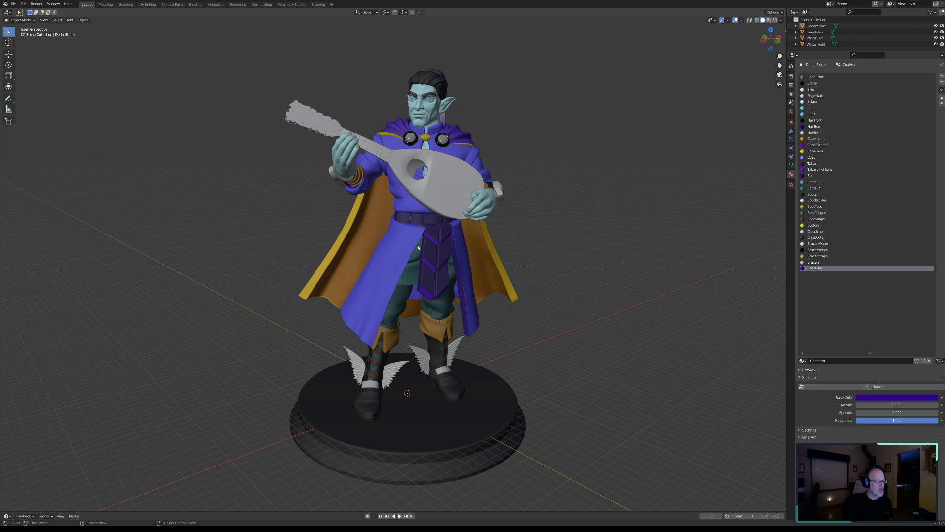
pyautogui.scroll(2, 406, 236)
pyautogui.moveTo(409, 235); pyautogui.dragTo(443, 209, button='middle')
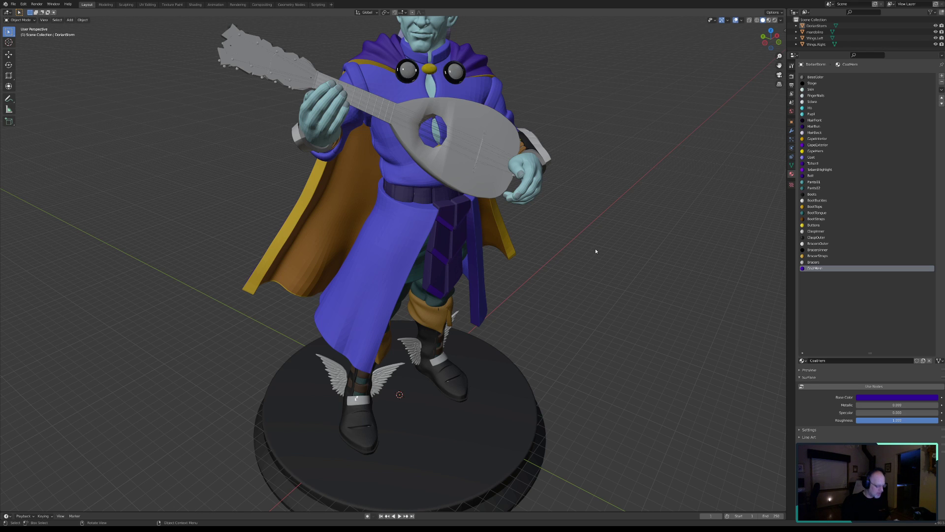
pyautogui.keyDown('shift'); pyautogui.moveTo(594, 244); pyautogui.dragTo(508, 297, button='middle'); pyautogui.keyUp('shift')
pyautogui.scroll(-2, 546, 299)
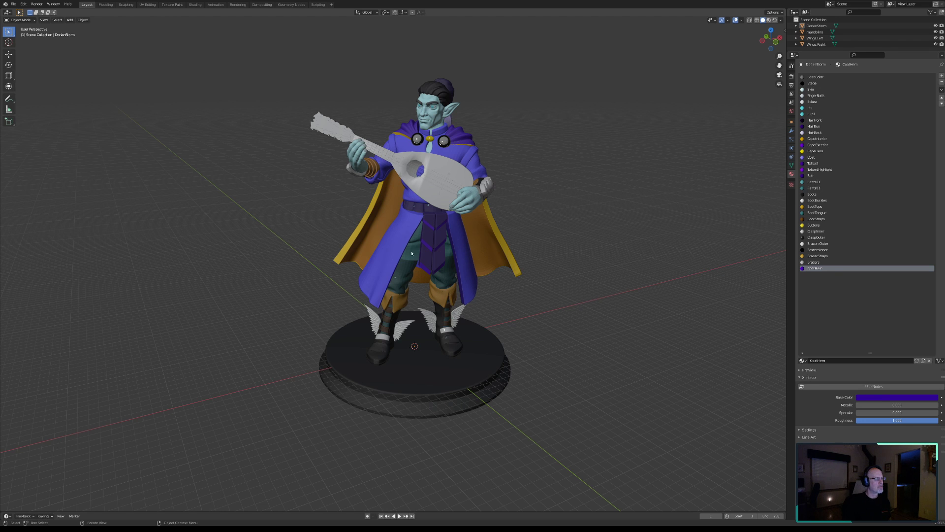
pyautogui.moveTo(406, 199); pyautogui.dragTo(428, 193, button='middle')
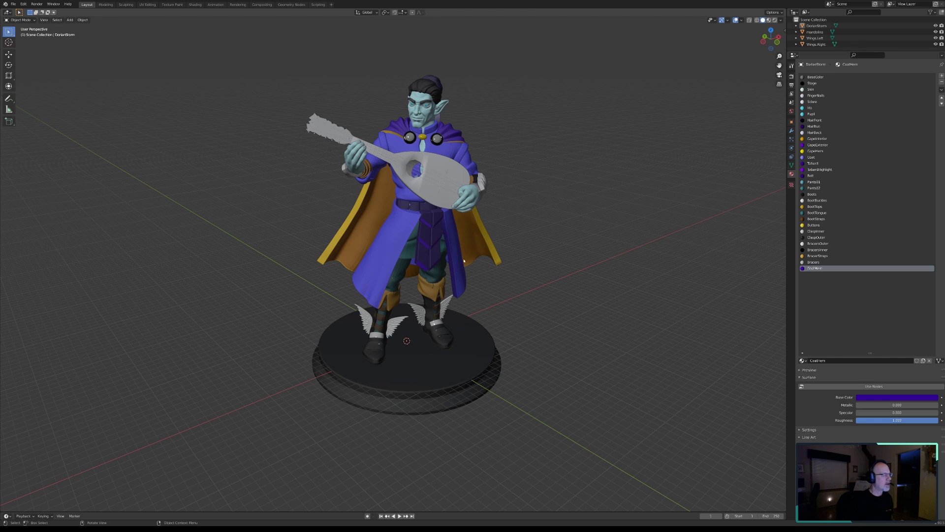
pyautogui.scroll(1, 426, 197)
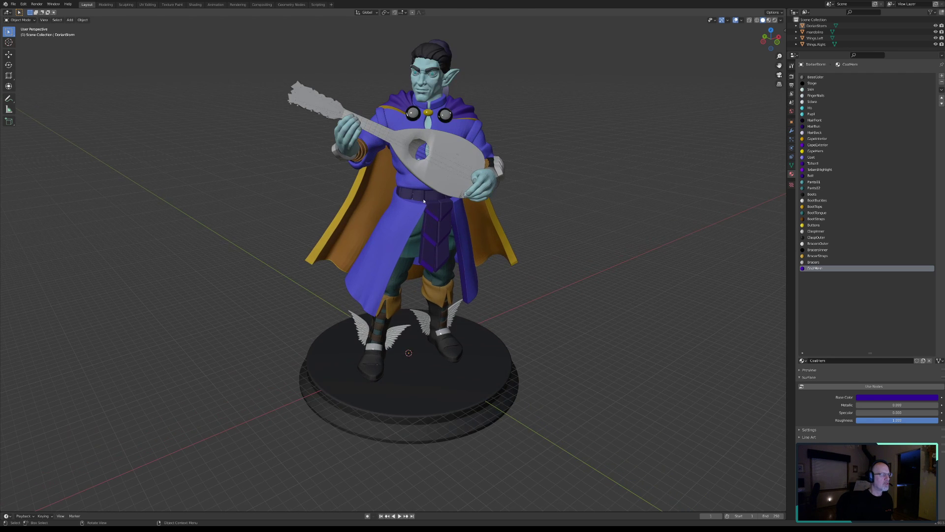
pyautogui.moveTo(425, 189); pyautogui.dragTo(447, 244, button='middle')
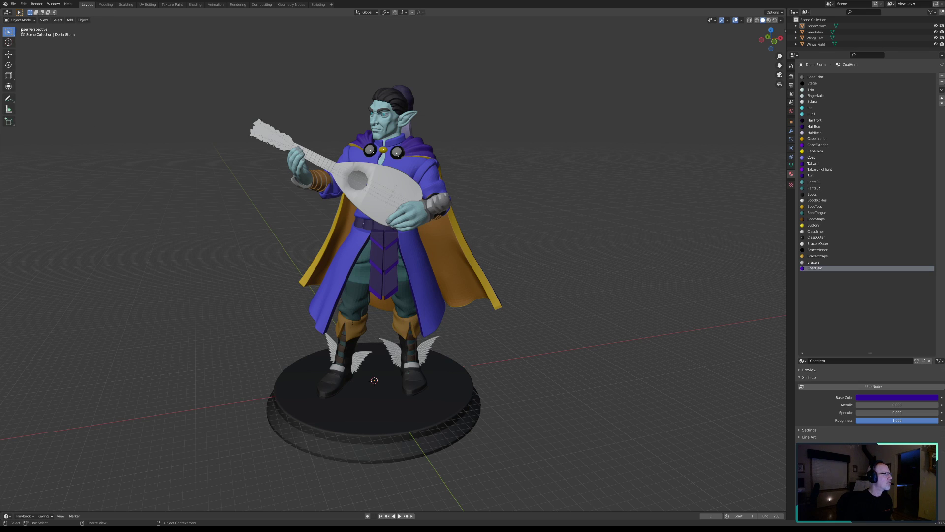
# Save the file with the mandolin and wings shown.
pyautogui.click(13, 4)
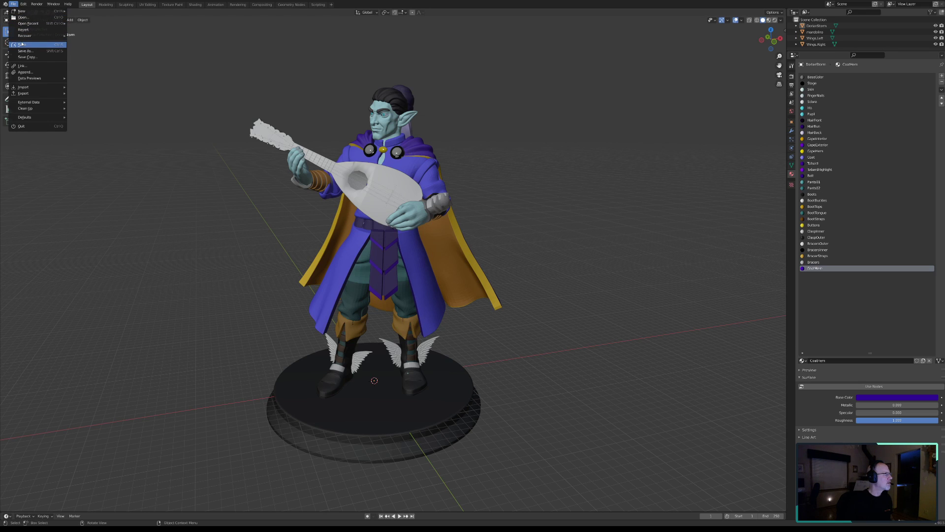